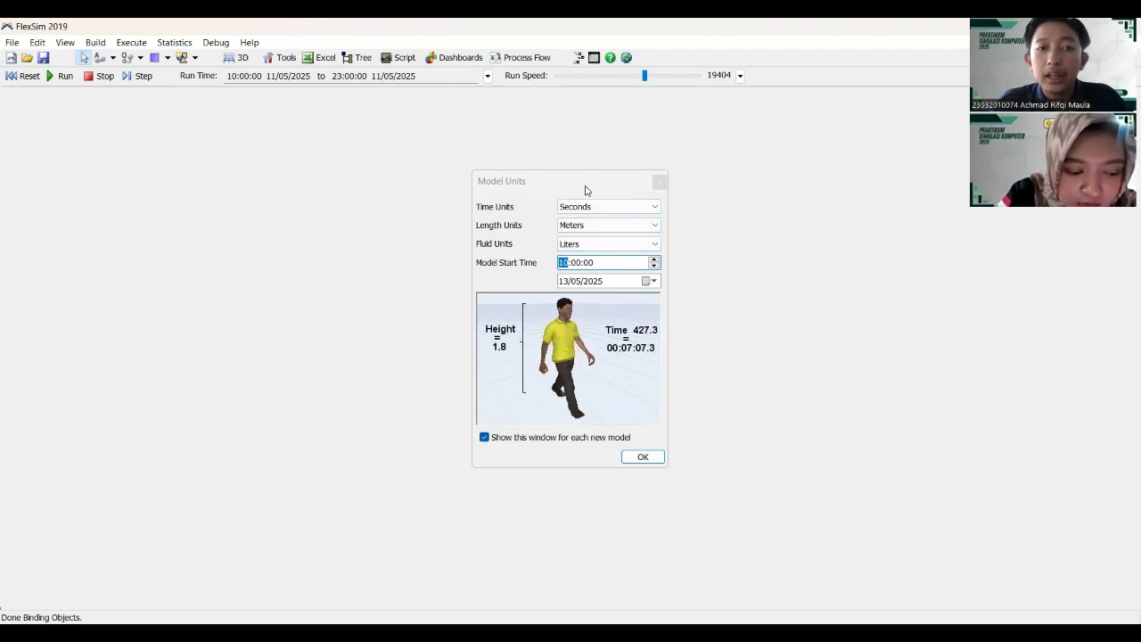
# - Create the new model with units of seconds, meters and liters and a start time of 10:00:00 on 13/05/2025
pyautogui.click(599, 263)
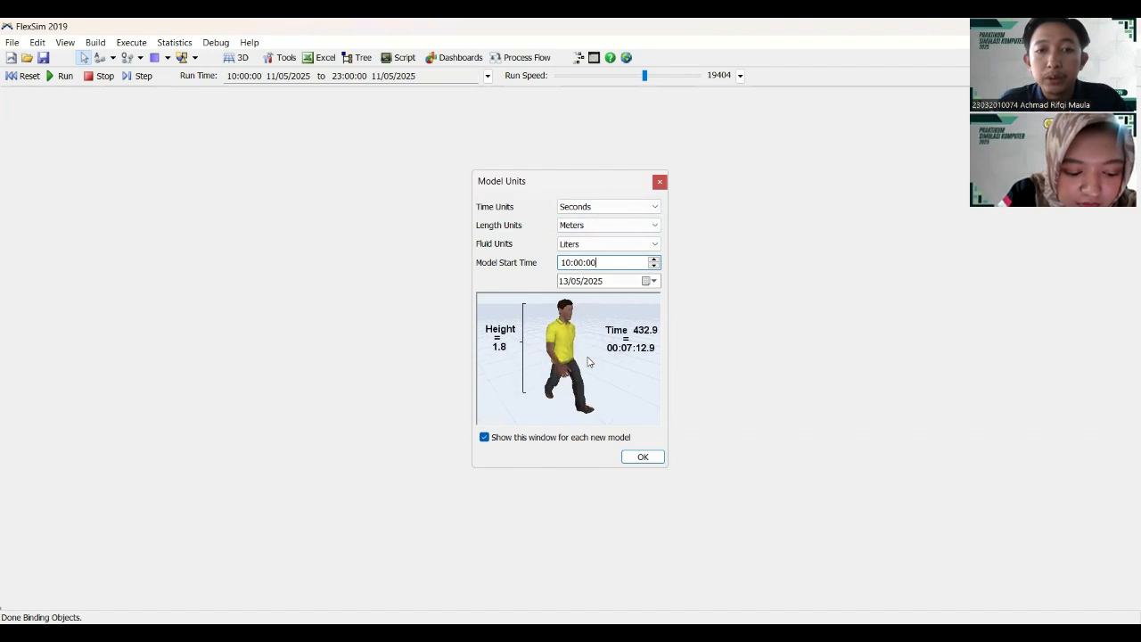
pyautogui.click(634, 461)
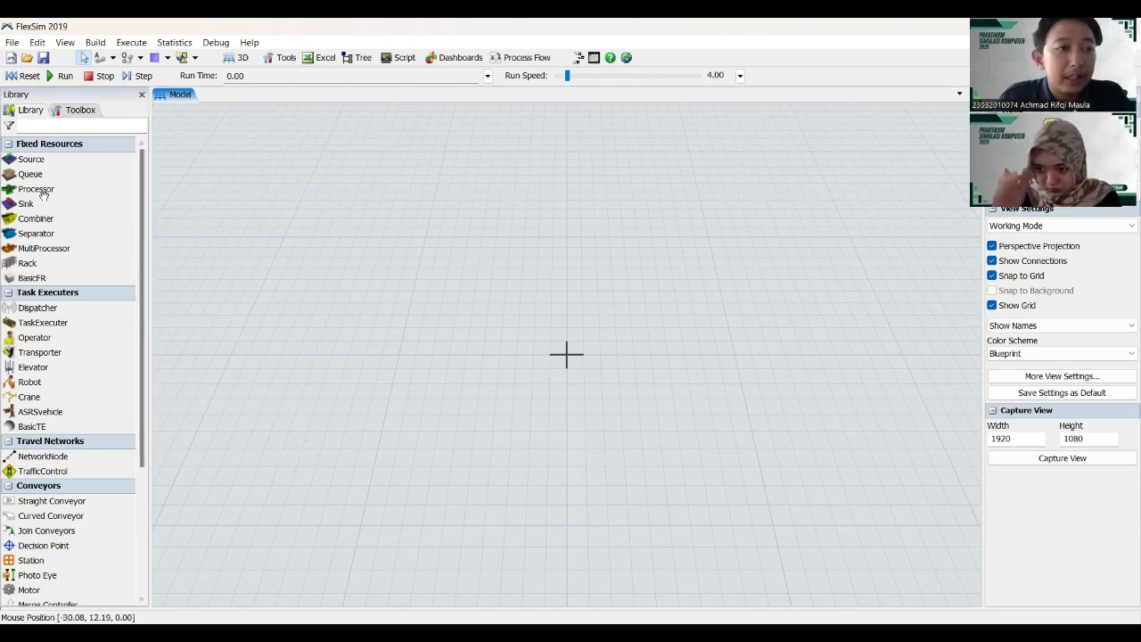
# - Place a Source object in the empty model as the start of the production line
pyautogui.scroll(-1, 89, 206)
pyautogui.scroll(1, 89, 206)
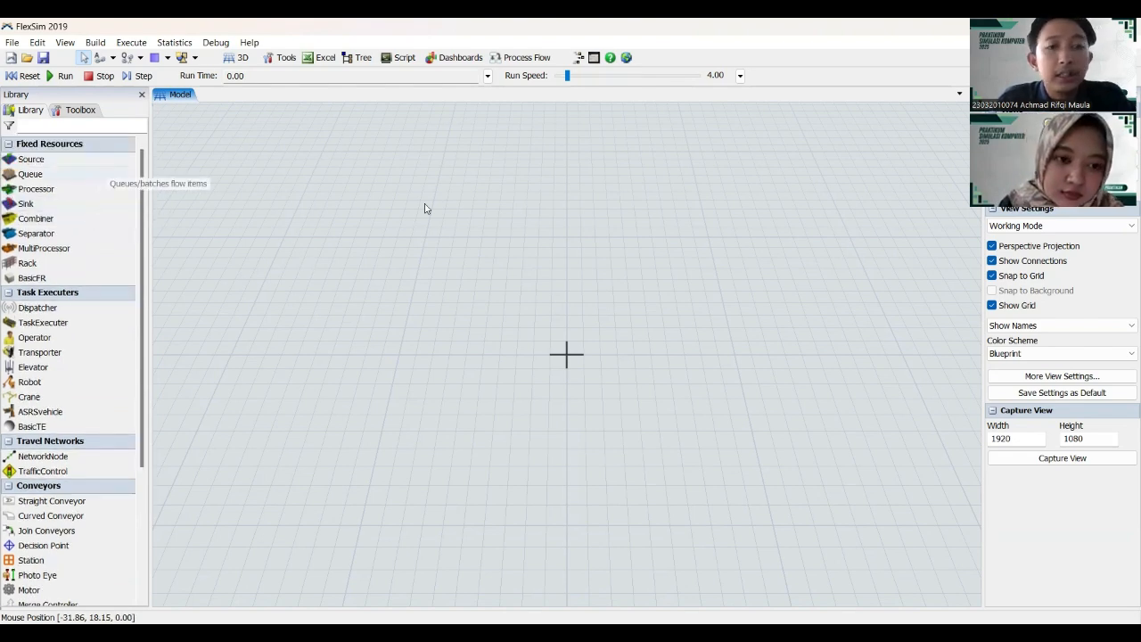
pyautogui.scroll(2, 417, 319)
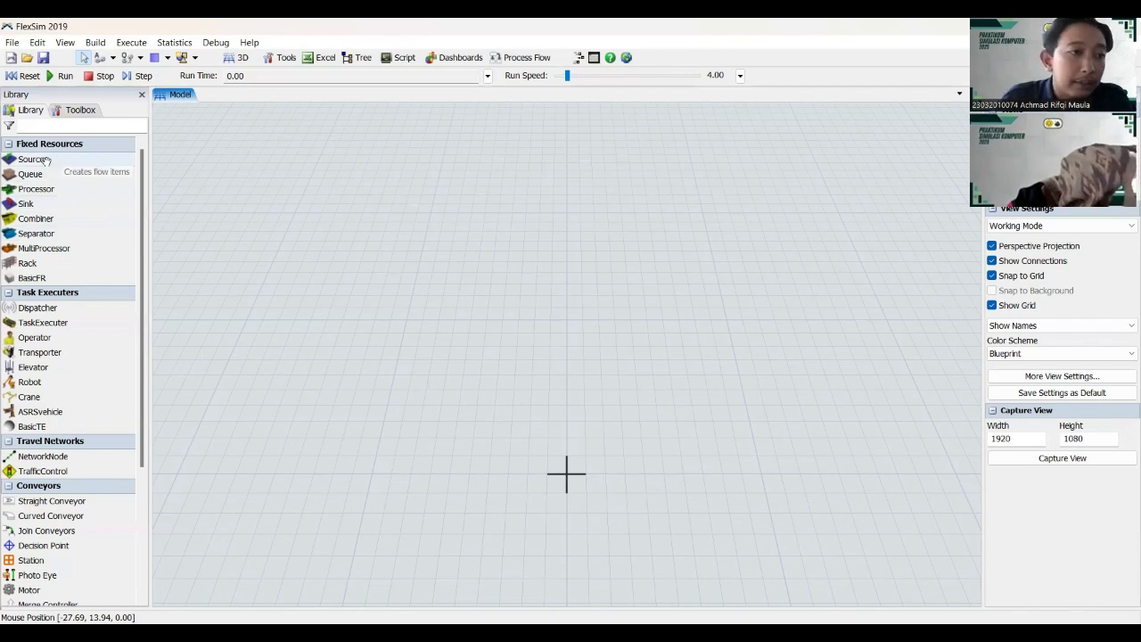
pyautogui.moveTo(44, 160); pyautogui.dragTo(461, 337)
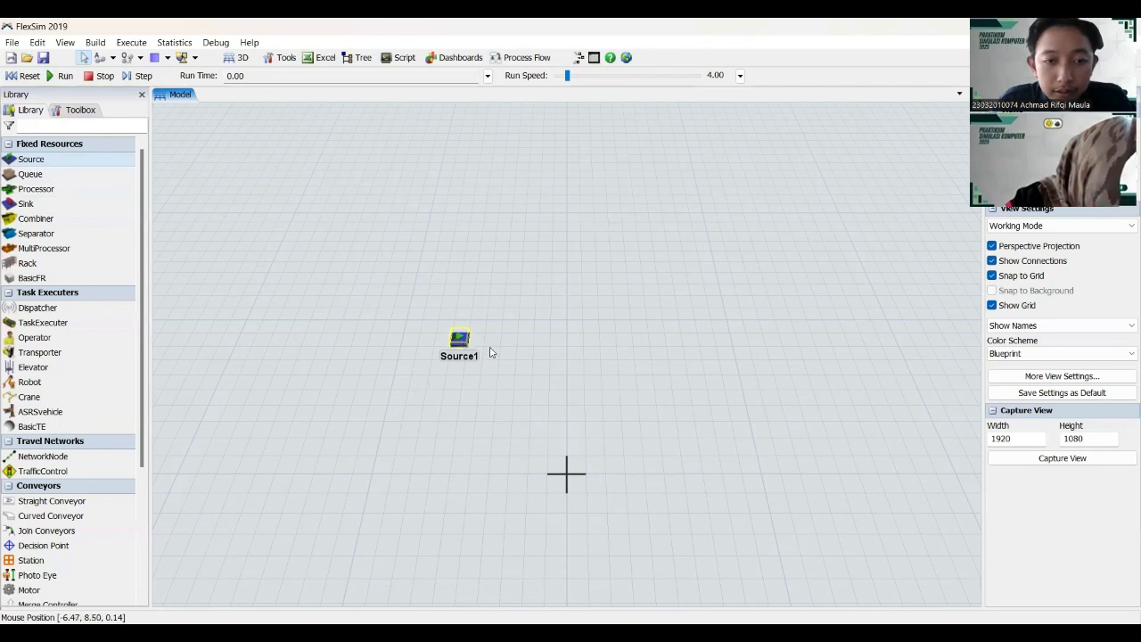
pyautogui.moveTo(459, 338); pyautogui.dragTo(475, 334)
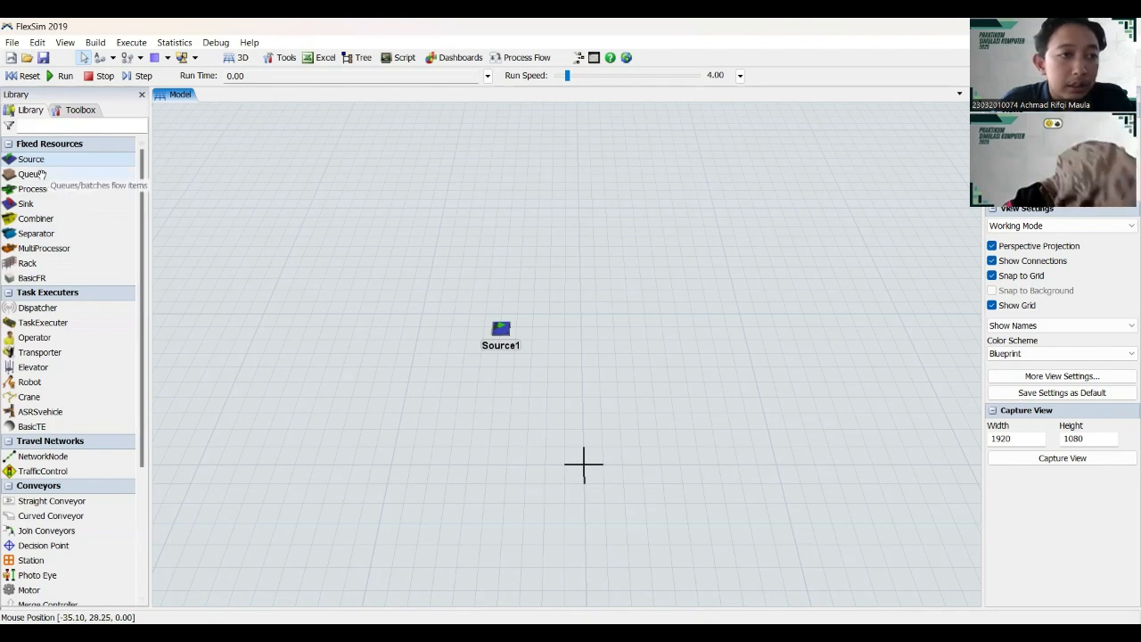
# - Place a Queue just below the Source at about (-6, 7), and a Processor below that Queue at about (-7, 3.6)
pyautogui.moveTo(42, 174); pyautogui.dragTo(500, 365)
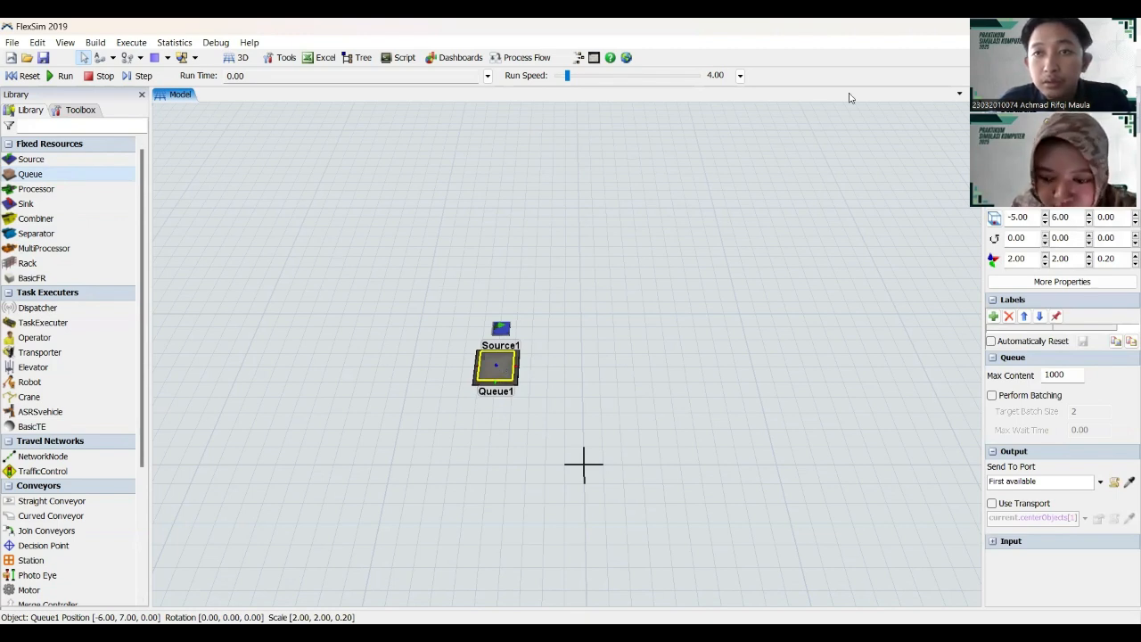
pyautogui.click(239, 264)
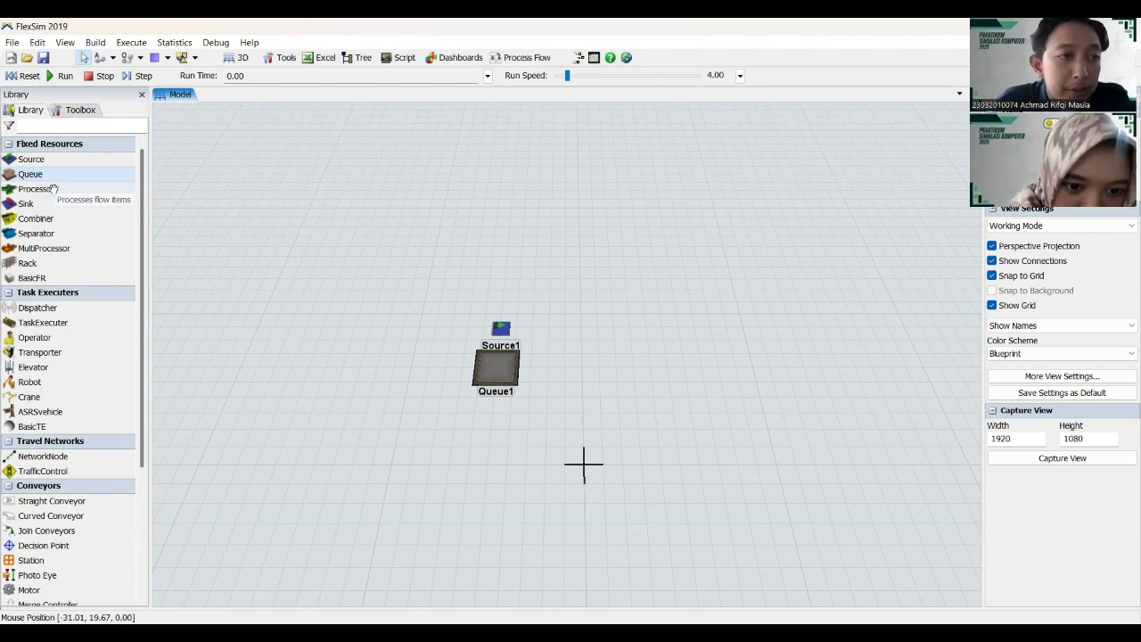
pyautogui.moveTo(54, 189); pyautogui.dragTo(481, 426)
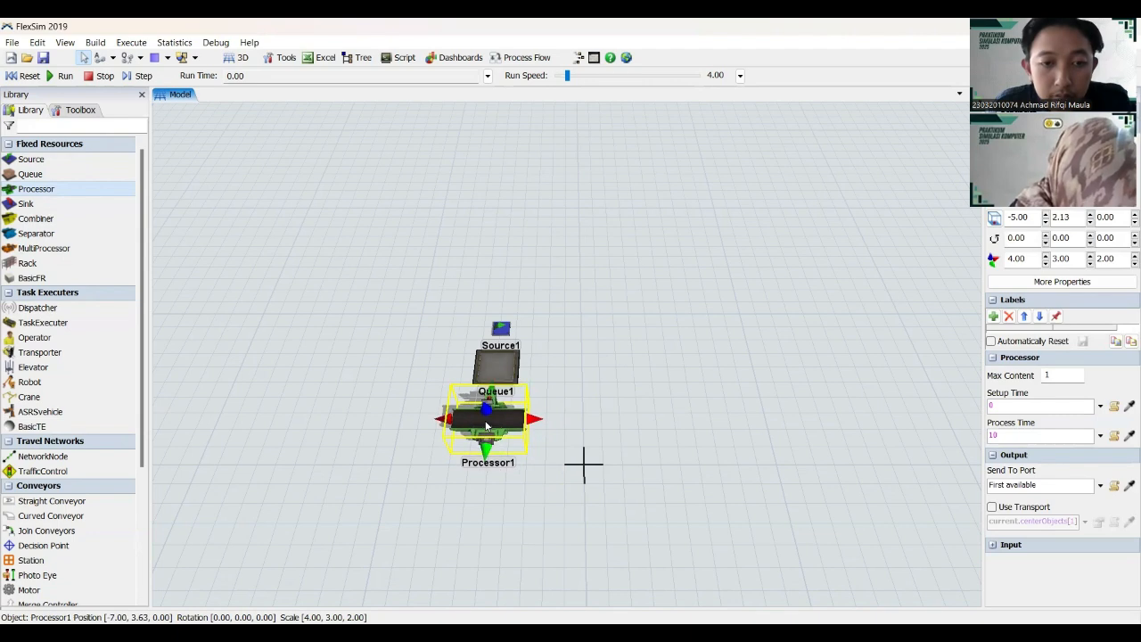
pyautogui.click(558, 398)
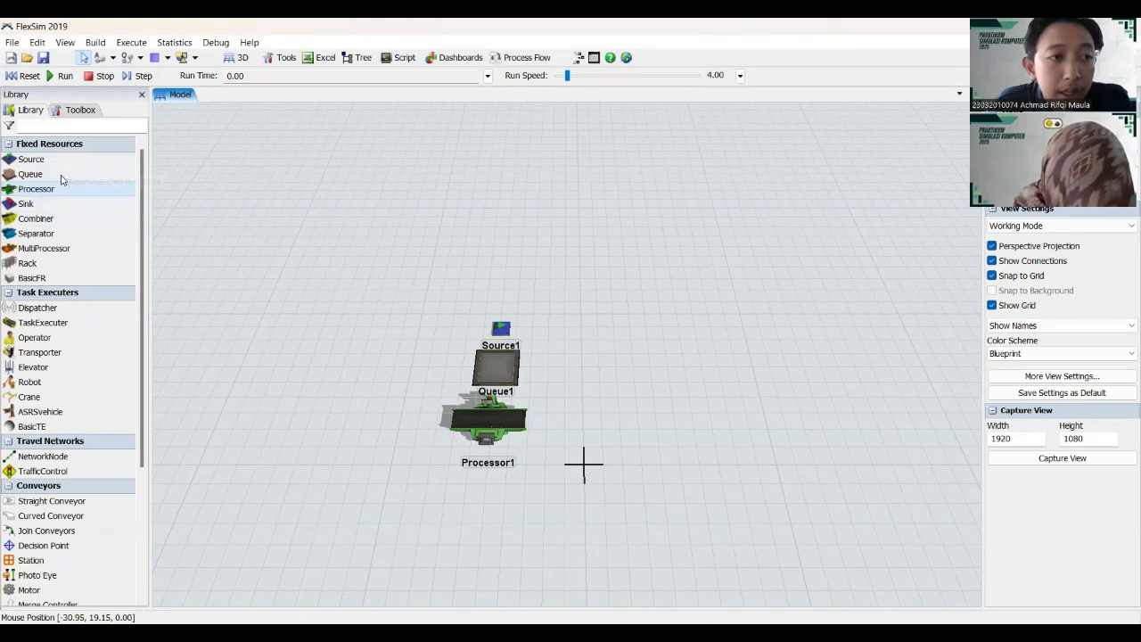
# - Add a second Queue beside the first Processor at about (-2, 3.4), followed by a second Processor at about (1, 3.5)
pyautogui.moveTo(59, 175); pyautogui.dragTo(565, 416)
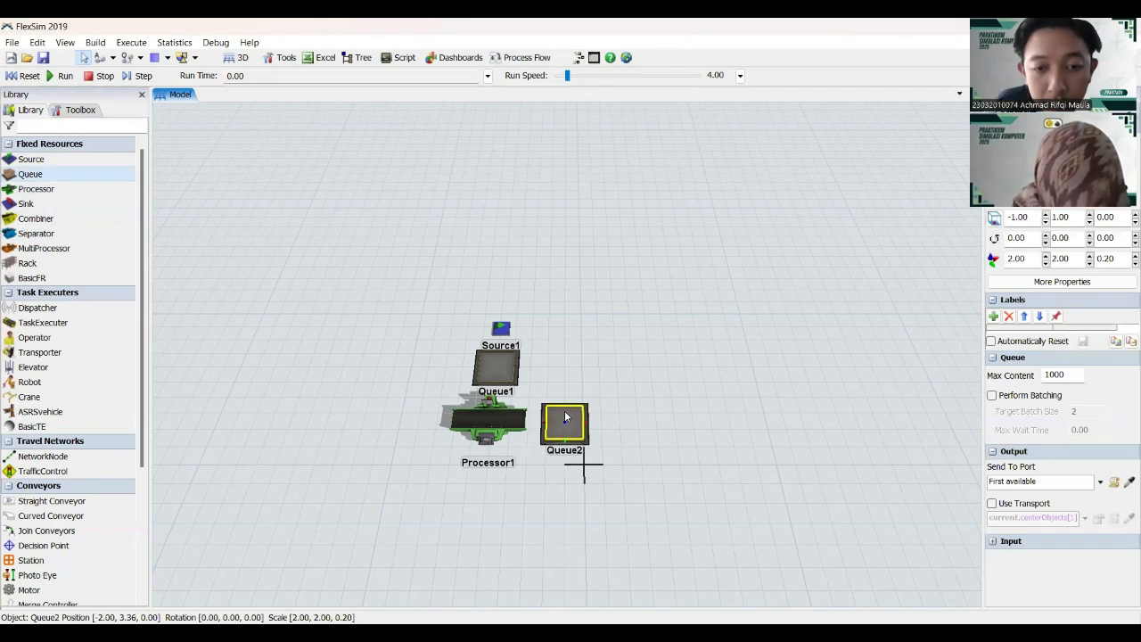
pyautogui.click(691, 327)
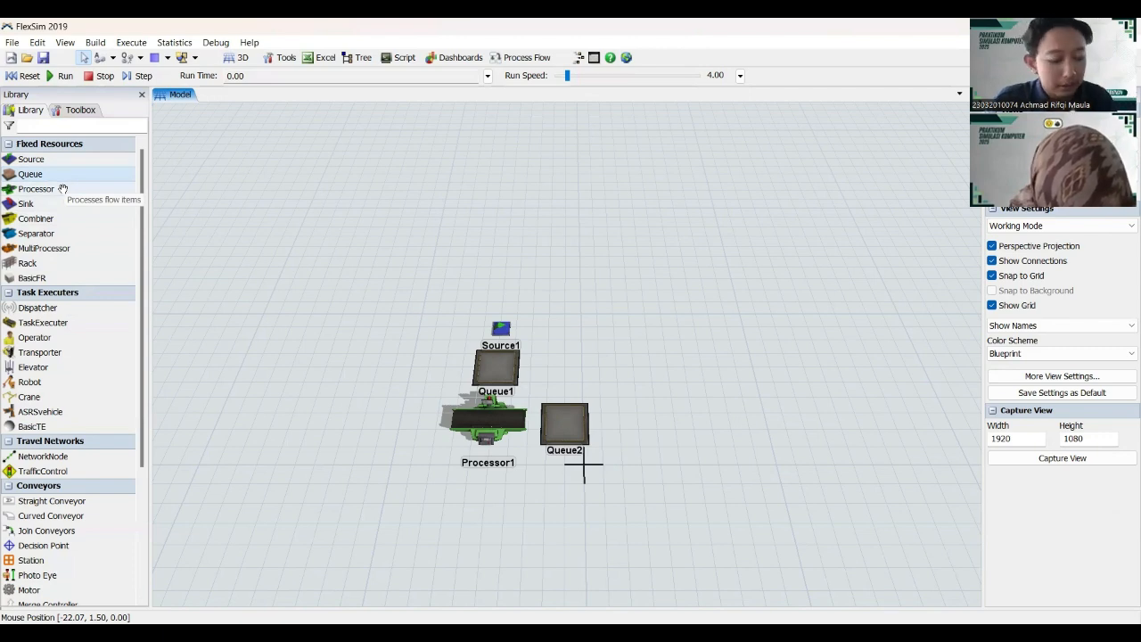
pyautogui.moveTo(62, 189); pyautogui.dragTo(640, 426)
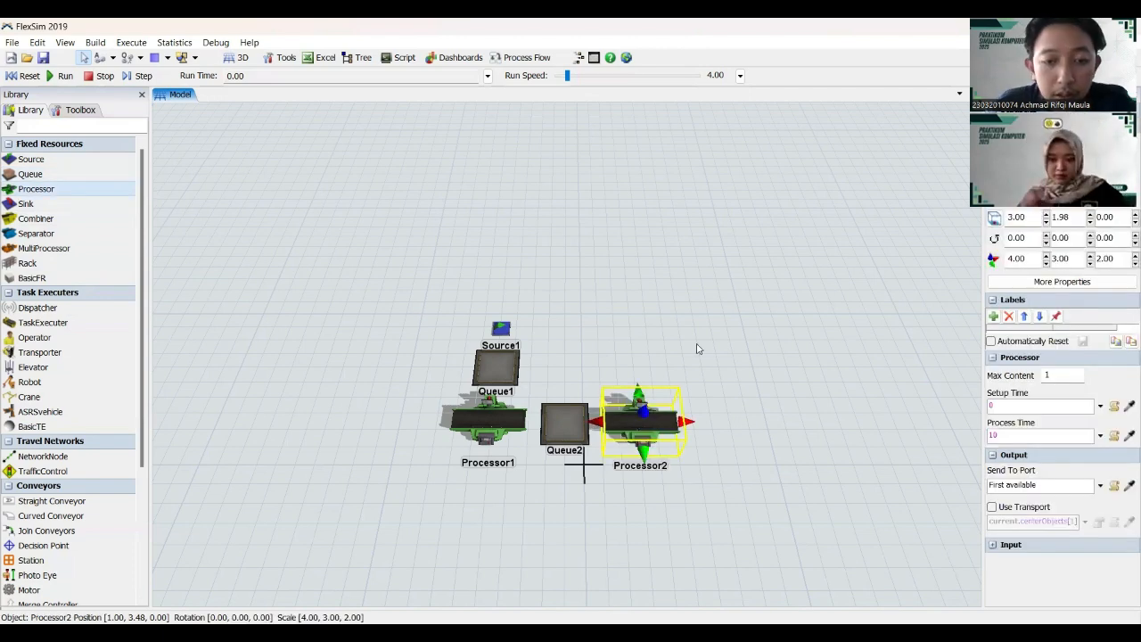
pyautogui.click(698, 348)
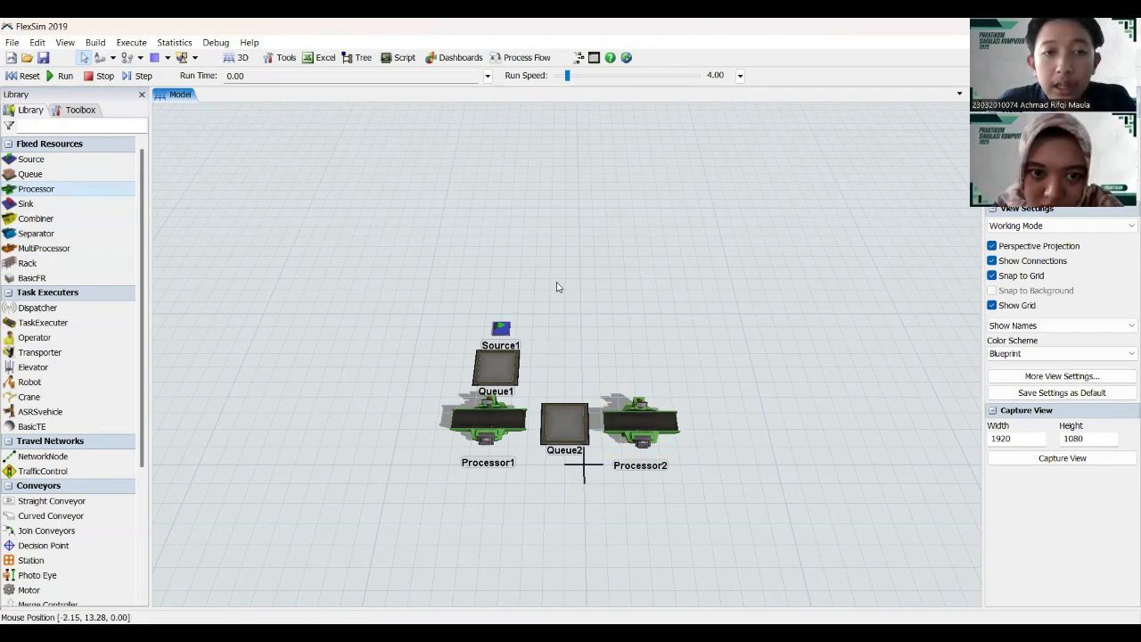
# - Add a Straight Conveyor starting beside the second Processor at about X 5.9, Y 1.9, and shorten it to about 4.7 m
pyautogui.moveTo(557, 283); pyautogui.dragTo(436, 246)
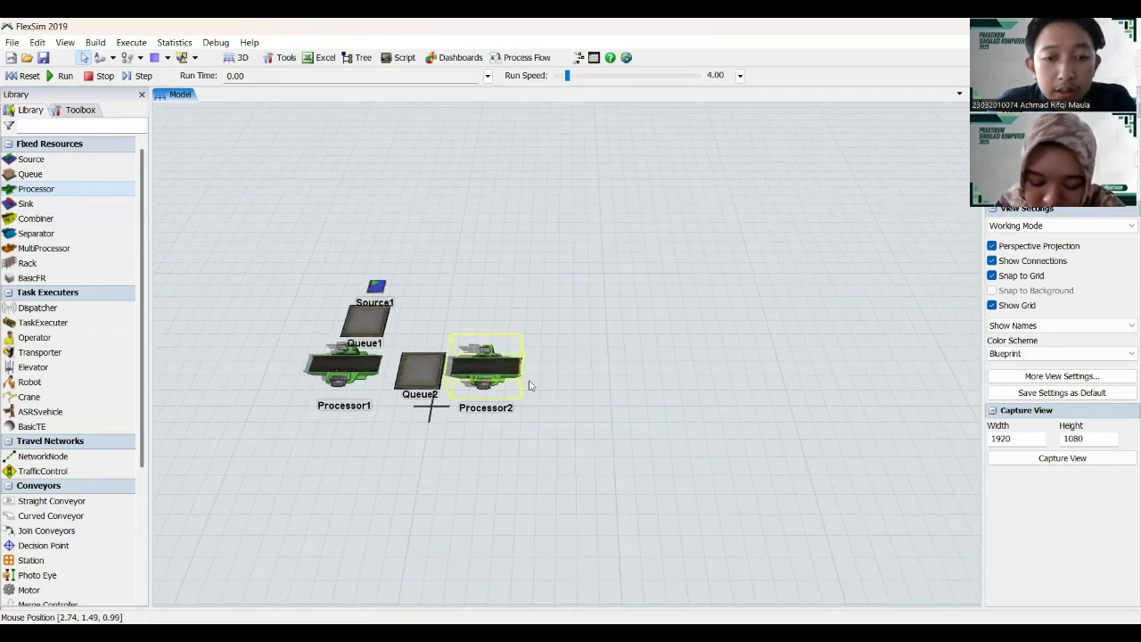
pyautogui.moveTo(527, 458)
pyautogui.mouseDown()
pyautogui.moveTo(515, 454)
pyautogui.moveTo(544, 466)
pyautogui.mouseUp()
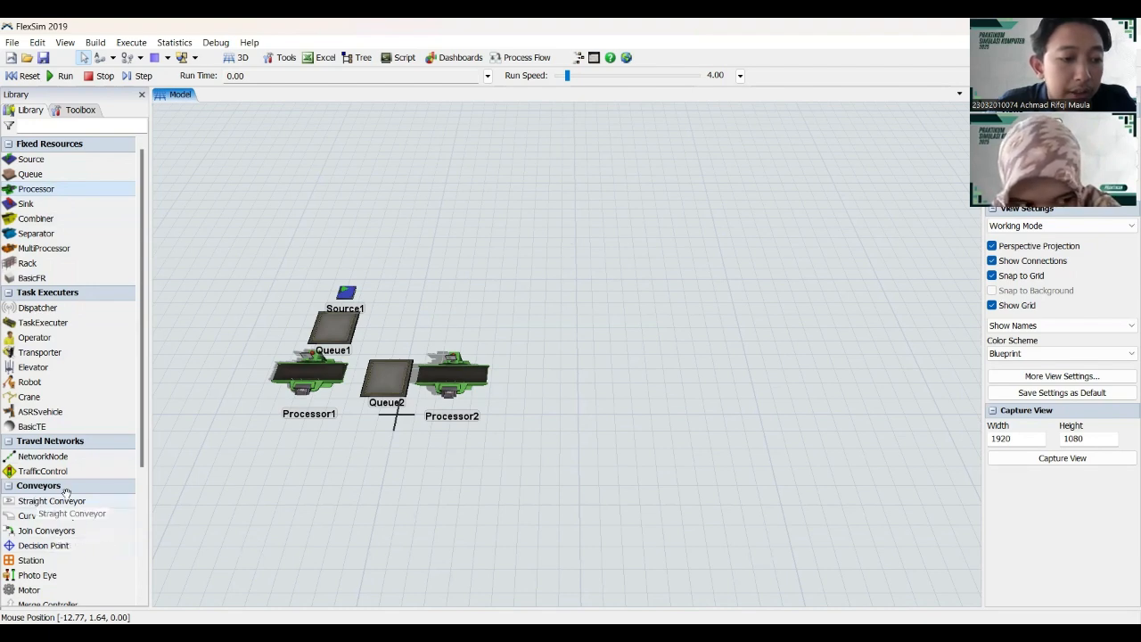
pyautogui.scroll(-3, 34, 504)
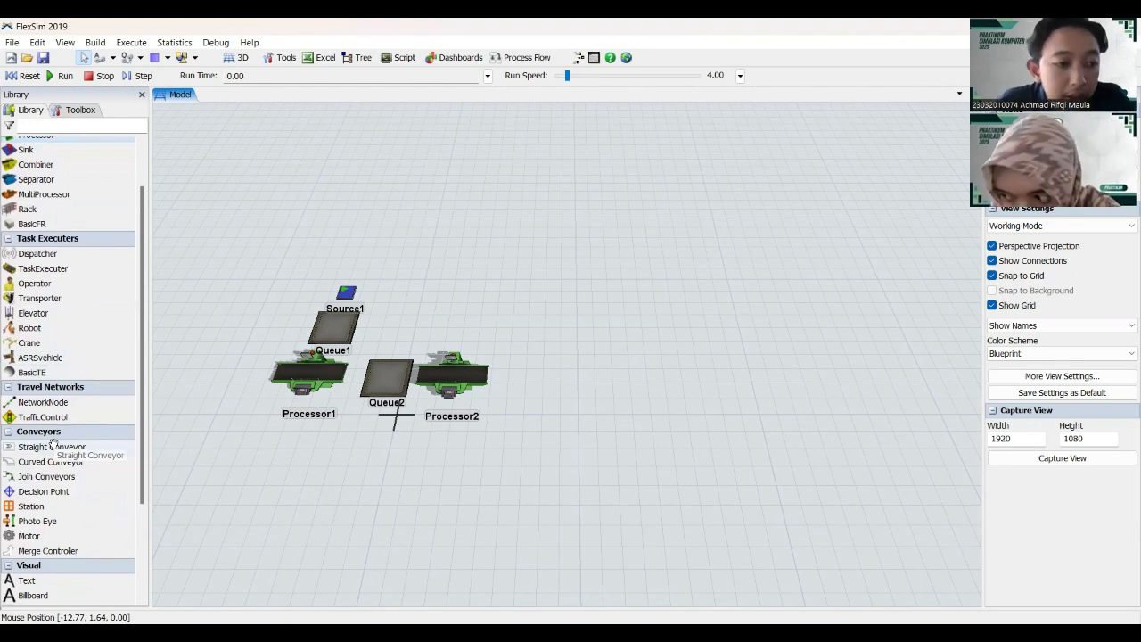
pyautogui.click(52, 446)
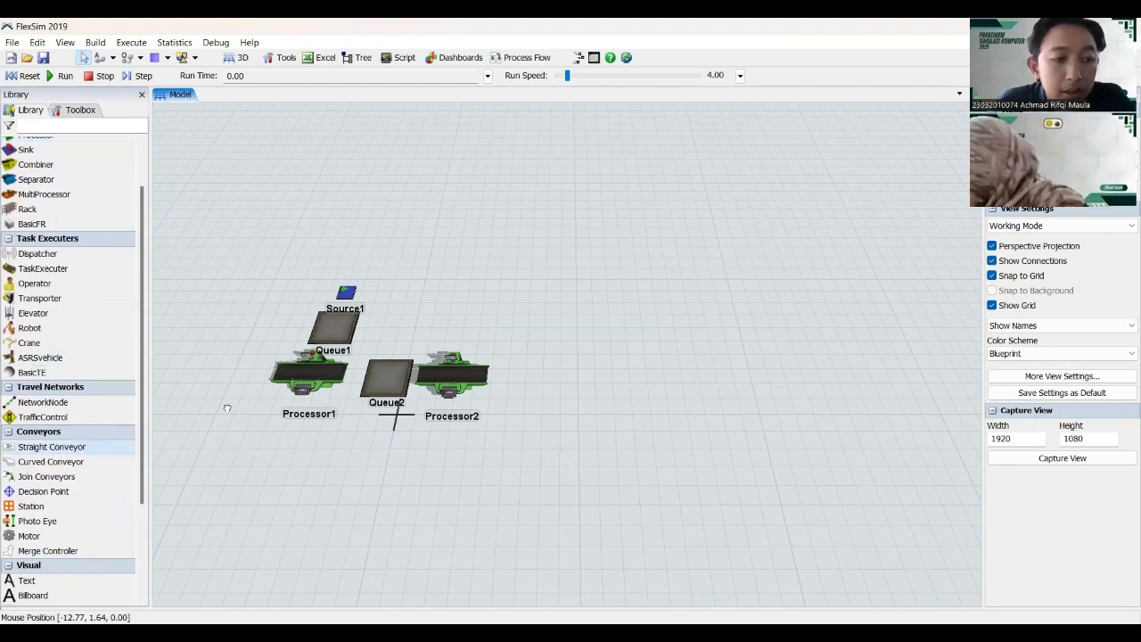
pyautogui.click(546, 375)
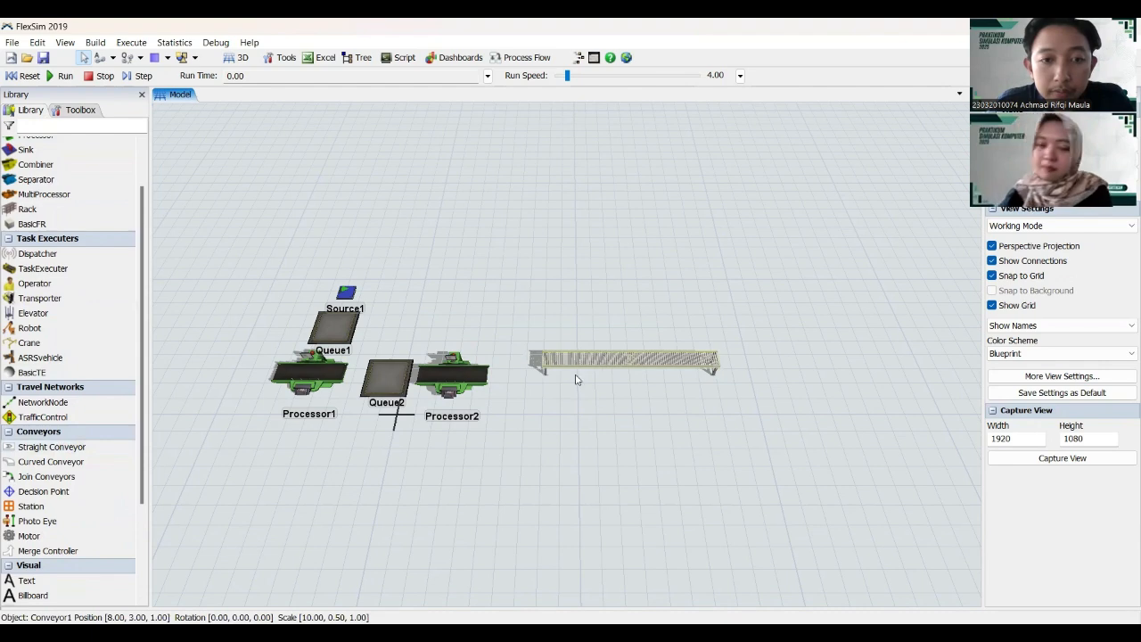
pyautogui.moveTo(575, 379)
pyautogui.mouseDown()
pyautogui.moveTo(558, 387)
pyautogui.moveTo(579, 362)
pyautogui.moveTo(566, 375)
pyautogui.mouseUp()
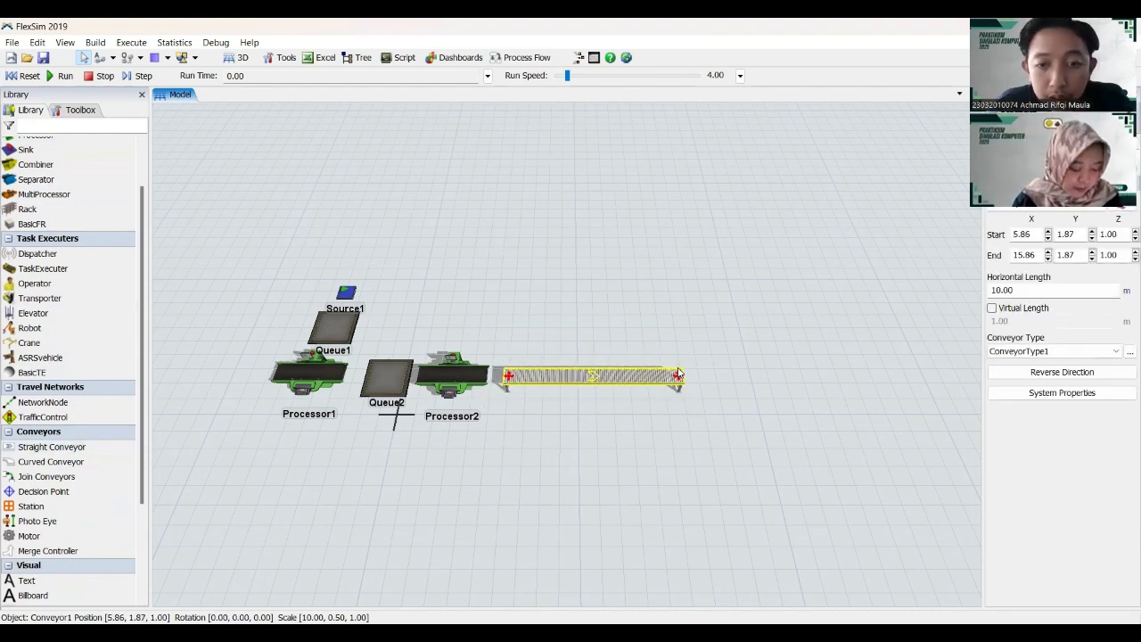
pyautogui.moveTo(678, 376); pyautogui.dragTo(588, 378)
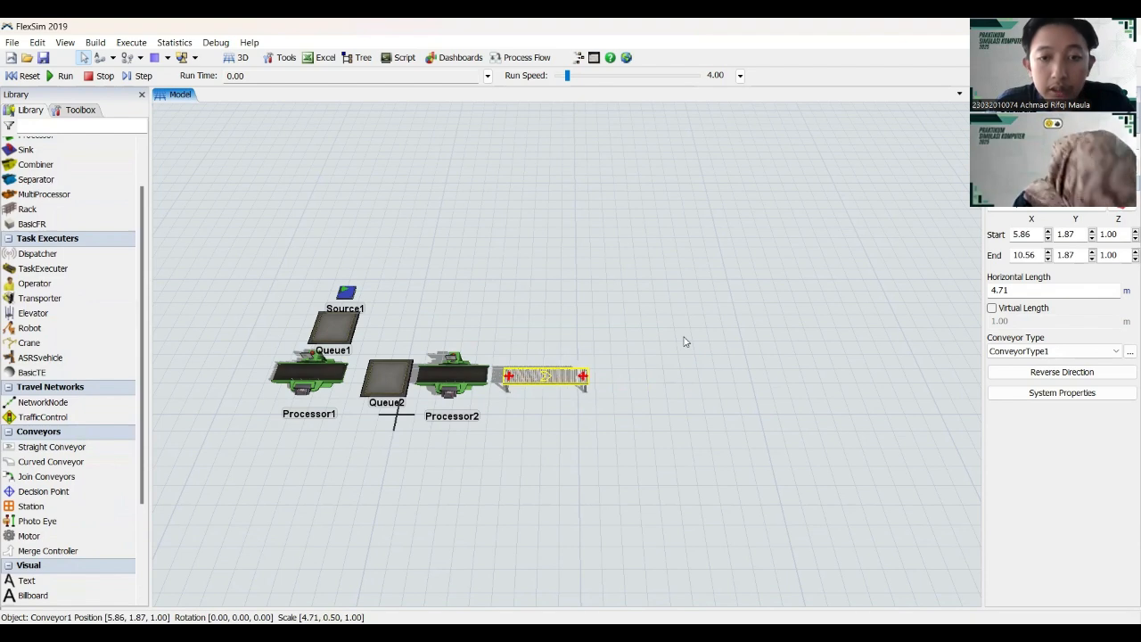
pyautogui.click(685, 341)
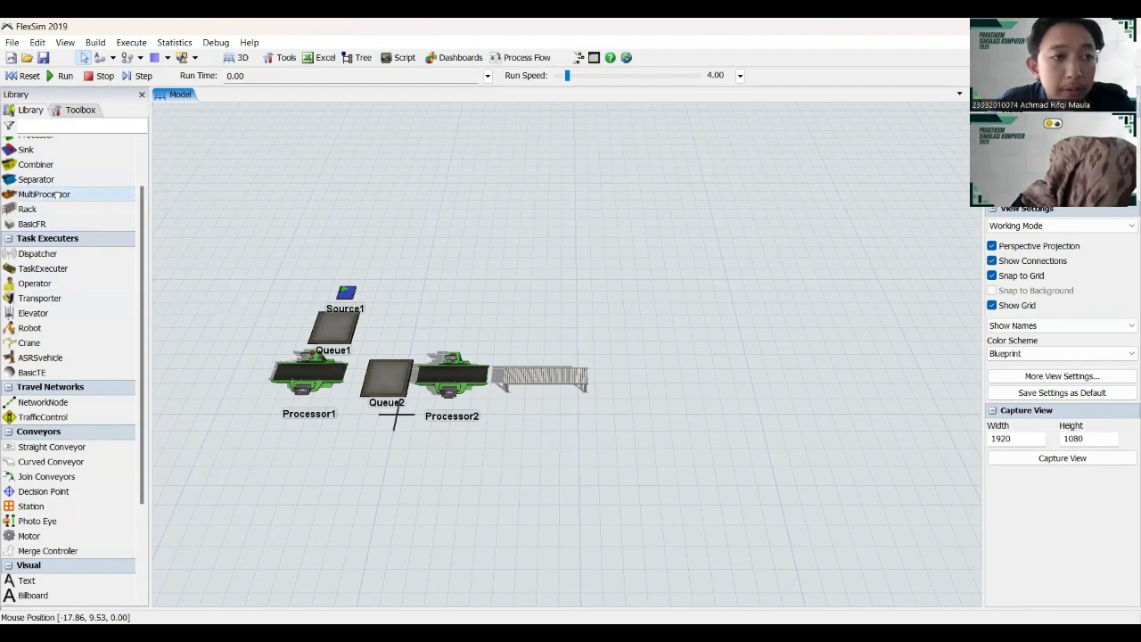
# - Place a MultiProcessor just past the end of the conveyor at about (11.4, 3.4)
pyautogui.moveTo(629, 363); pyautogui.dragTo(656, 375)
pyautogui.click(652, 372)
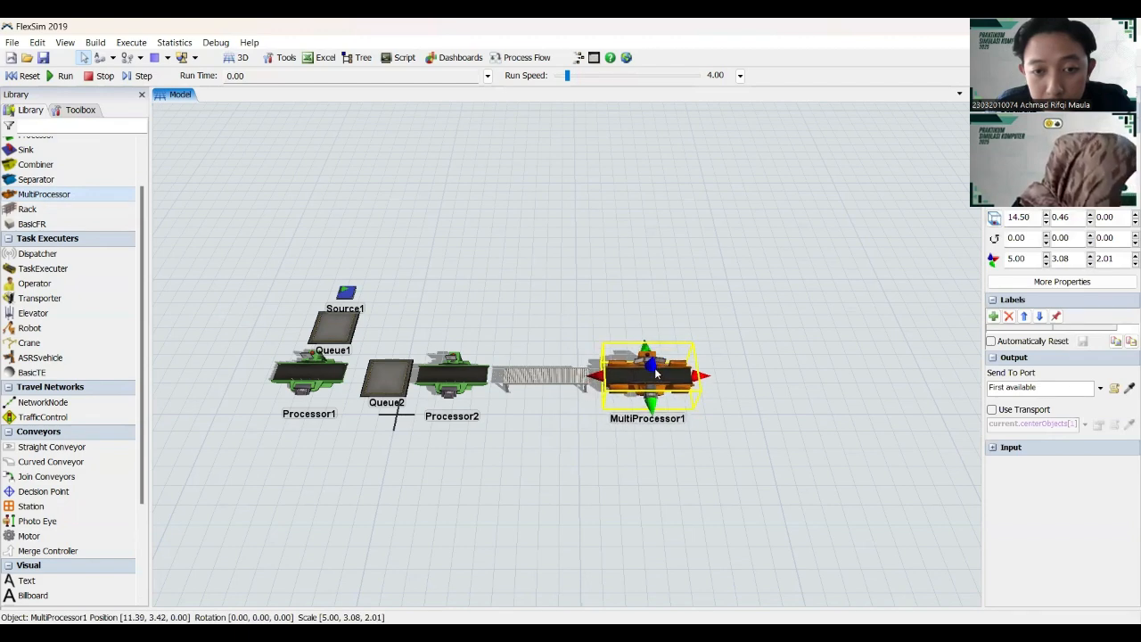
pyautogui.click(738, 331)
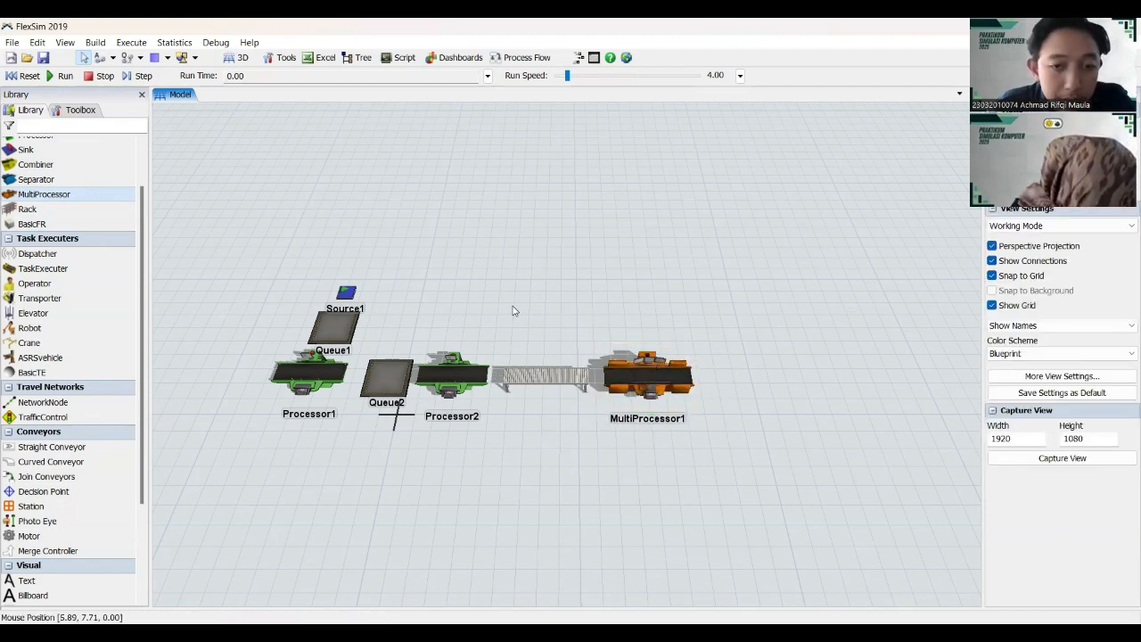
# - Add a third Queue after the MultiProcessor at about (17.7, 3), followed by a third Processor at about (20.7, 3)
pyautogui.moveTo(512, 309); pyautogui.dragTo(425, 284)
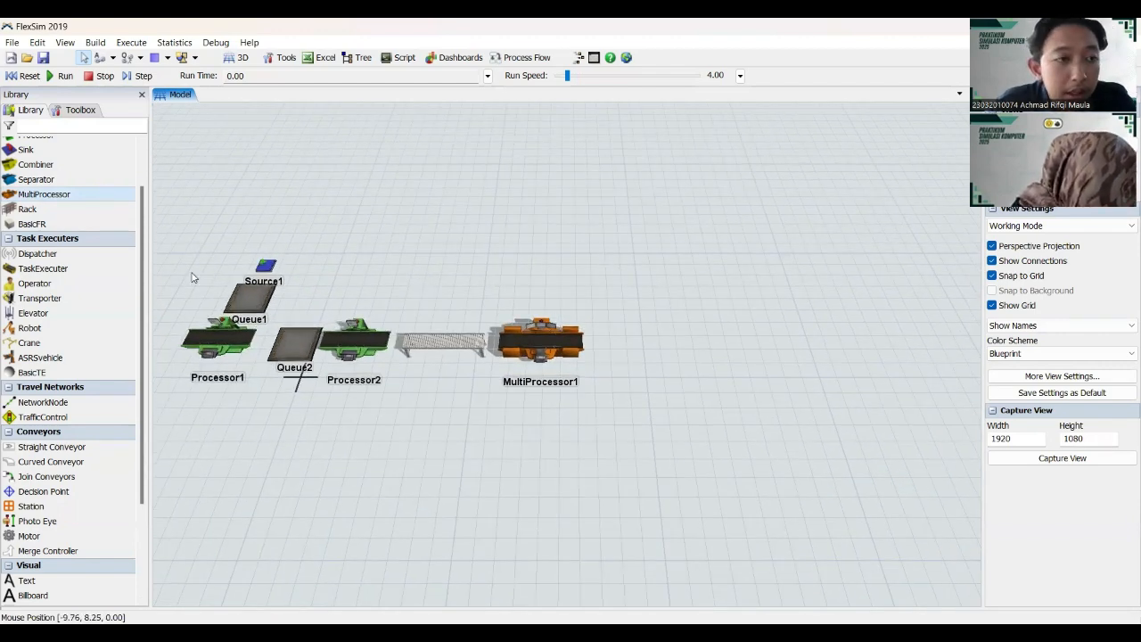
pyautogui.scroll(2, 101, 213)
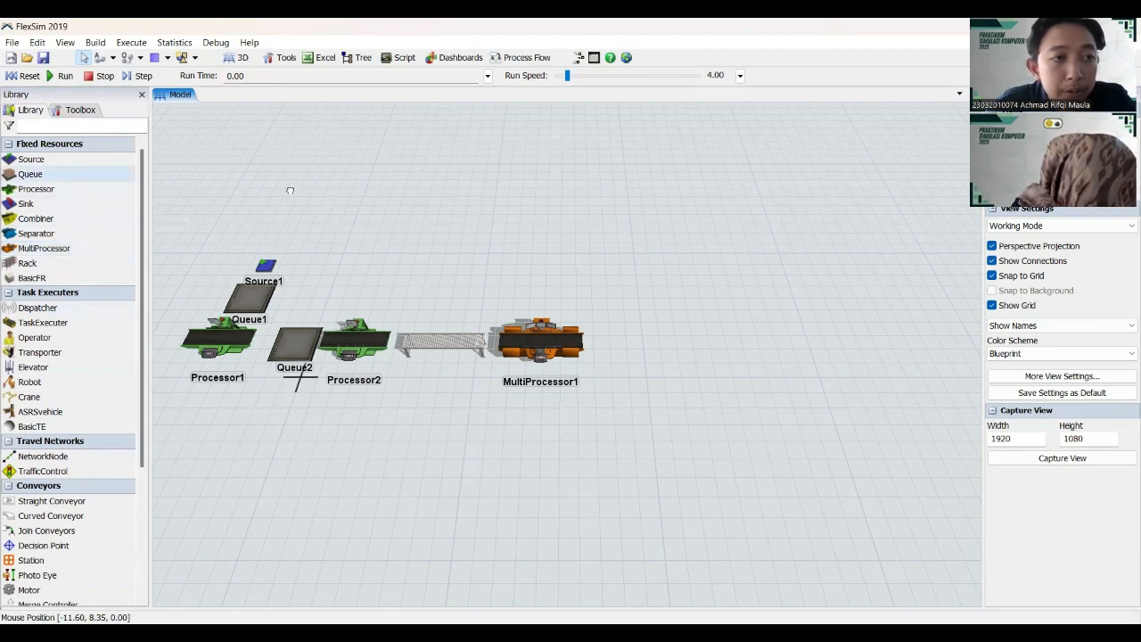
pyautogui.moveTo(632, 351); pyautogui.dragTo(629, 350)
pyautogui.click(615, 346)
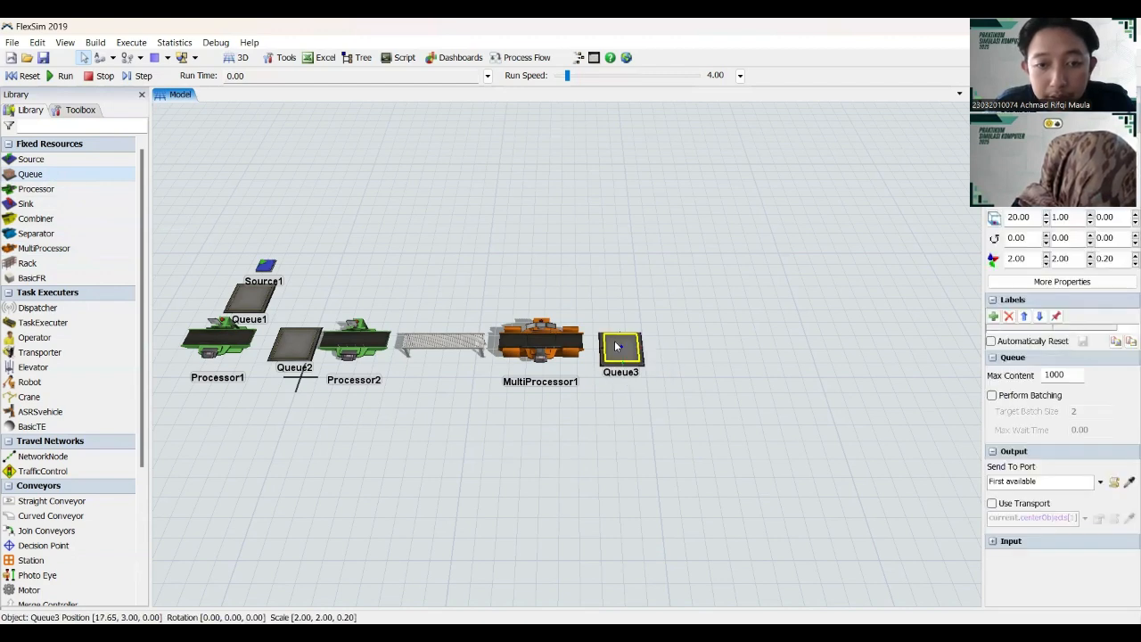
pyautogui.click(682, 367)
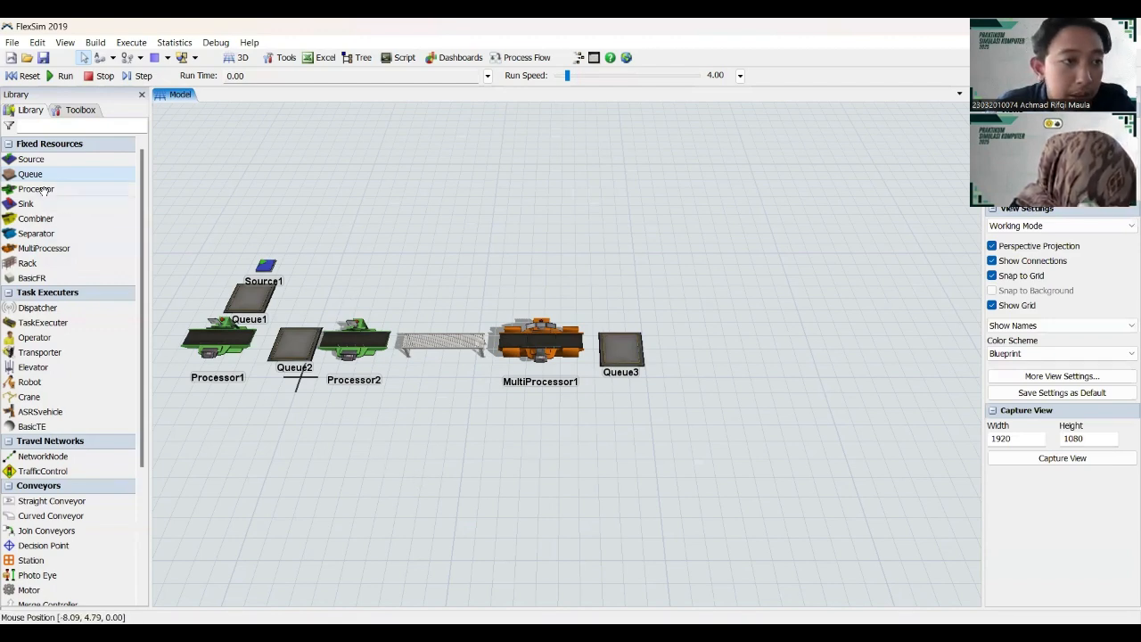
pyautogui.moveTo(42, 190); pyautogui.dragTo(689, 347)
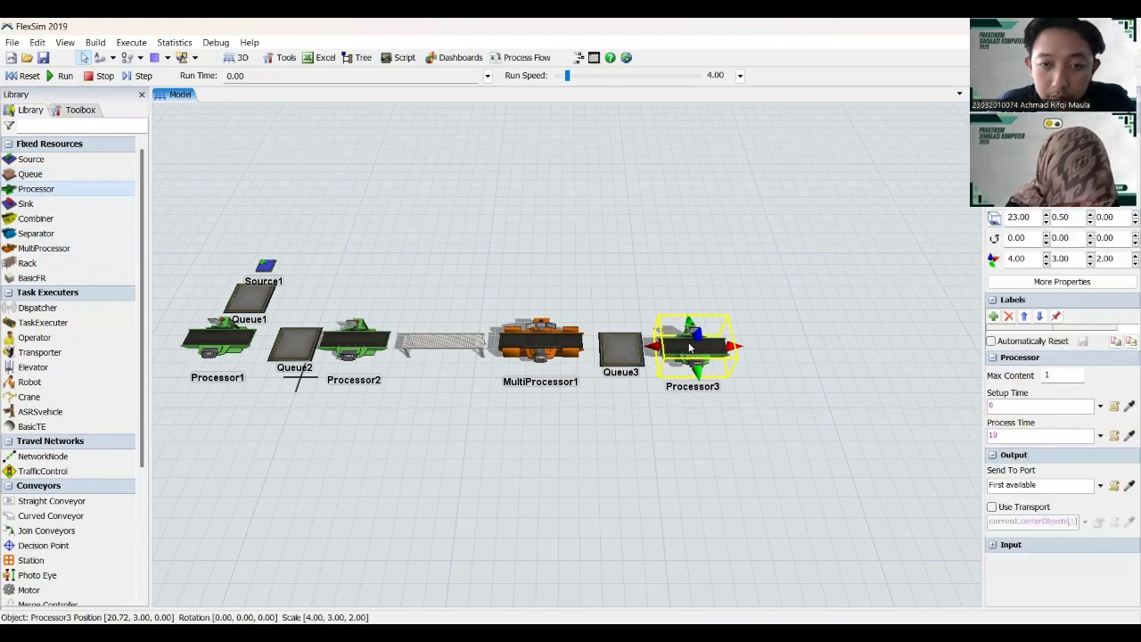
pyautogui.click(750, 333)
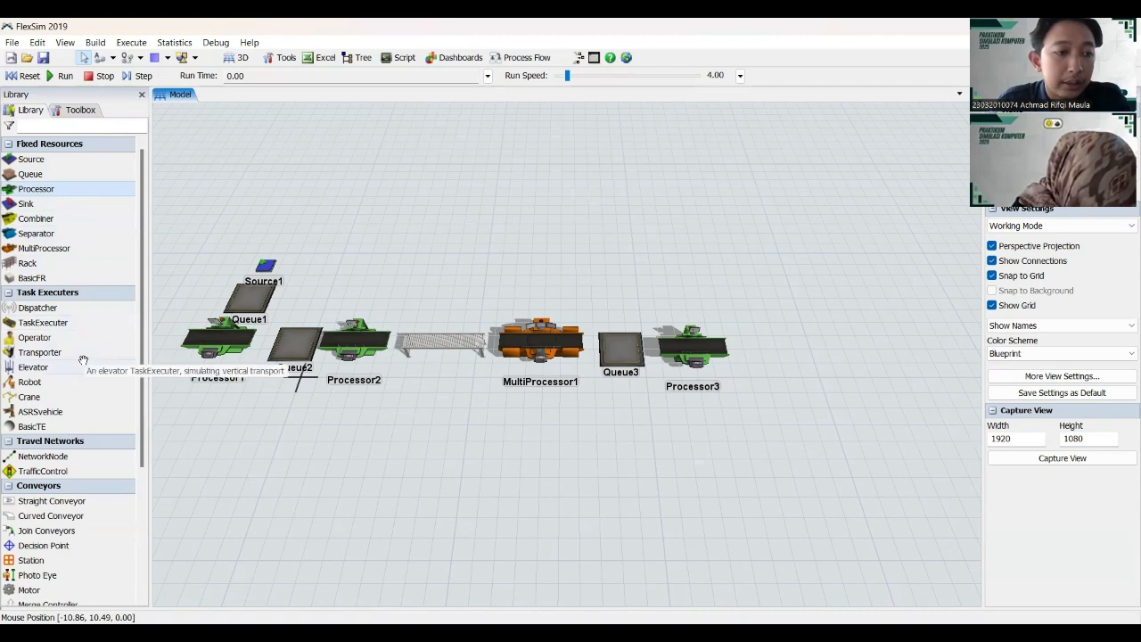
# - Add a second Straight Conveyor beside the third Processor starting at about X 25.1, Y 1.5, and shorten it to about 4.6 m
pyautogui.click(55, 502)
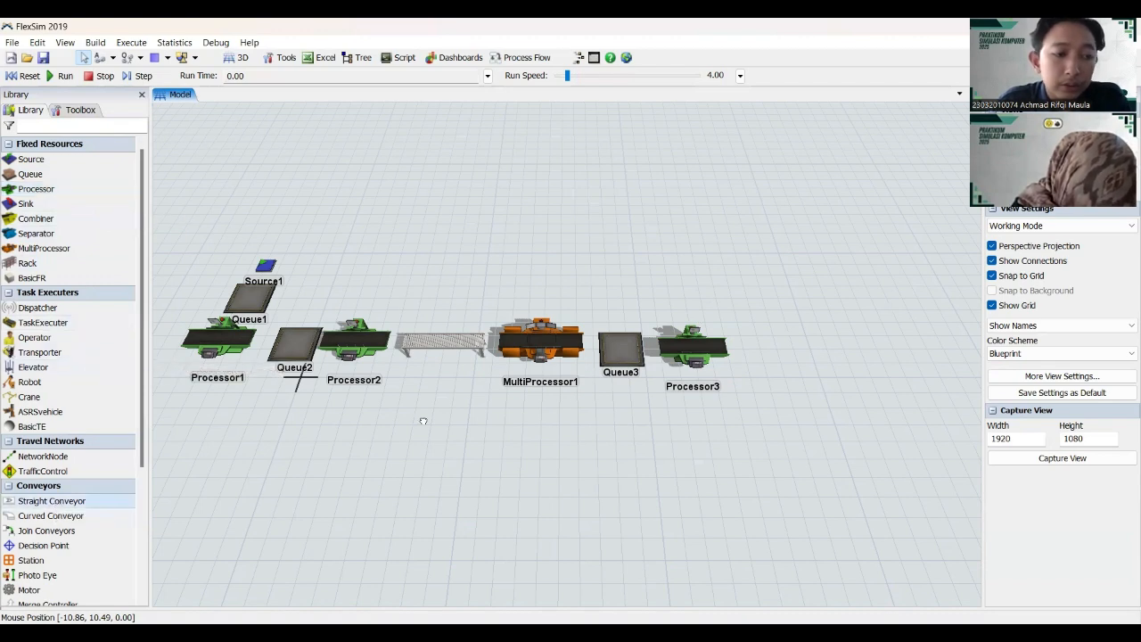
pyautogui.click(775, 364)
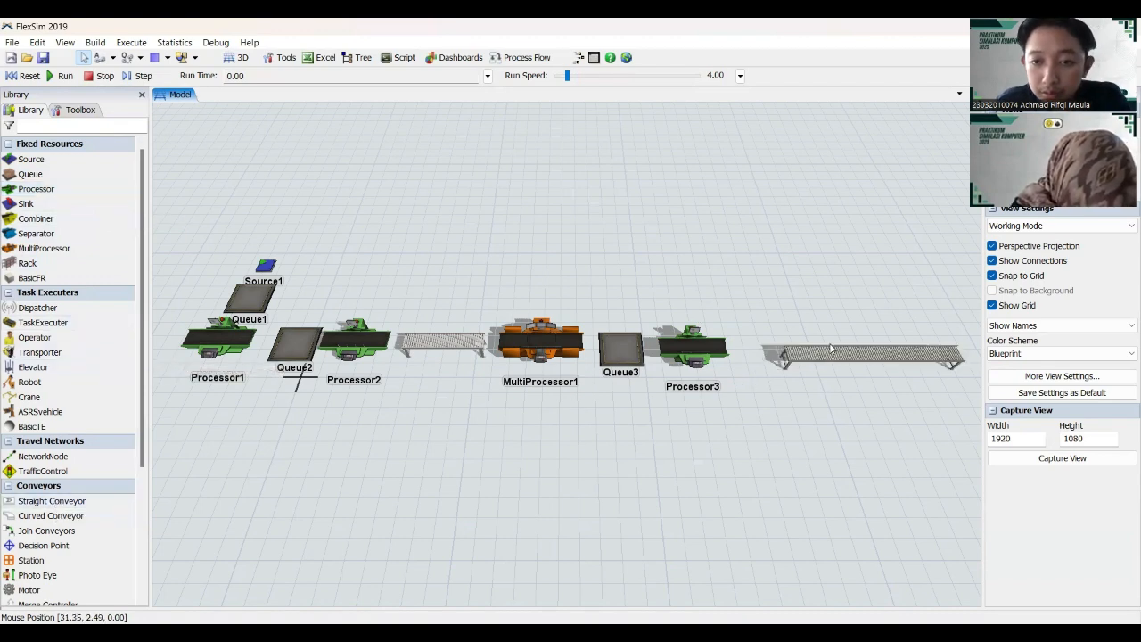
pyautogui.click(783, 351)
pyautogui.moveTo(782, 350); pyautogui.dragTo(787, 350)
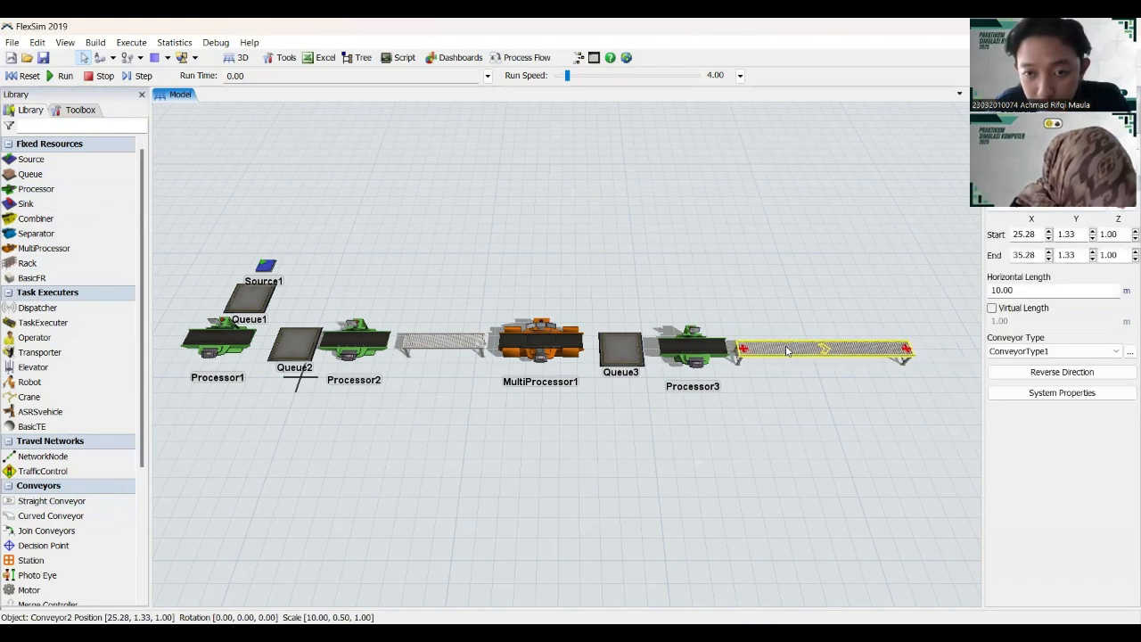
pyautogui.moveTo(804, 404); pyautogui.dragTo(660, 420)
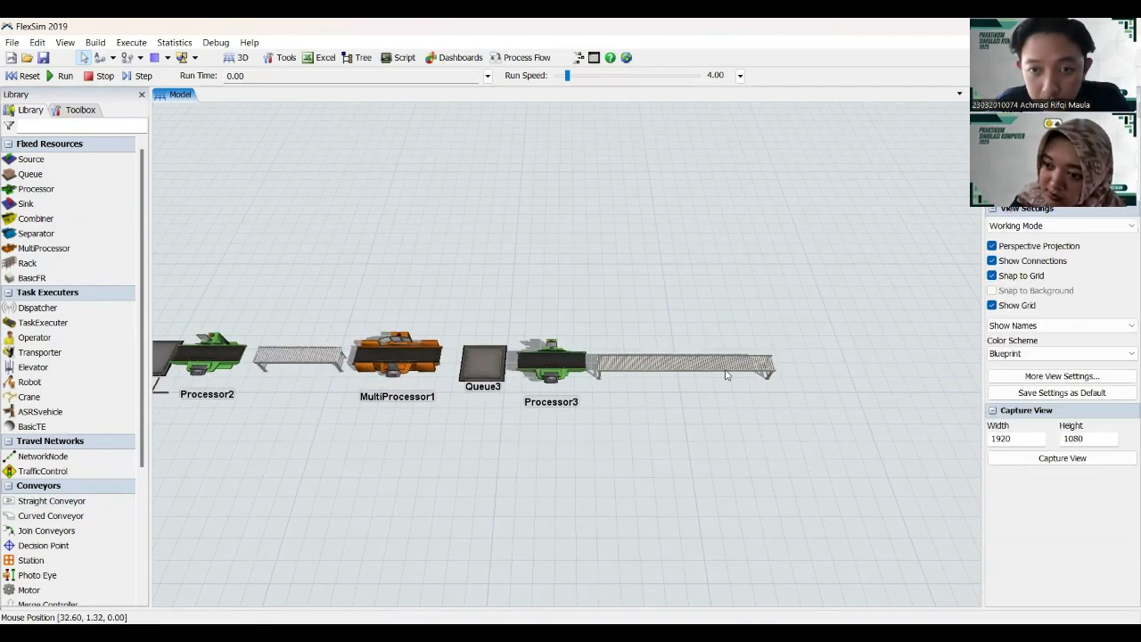
pyautogui.click(758, 362)
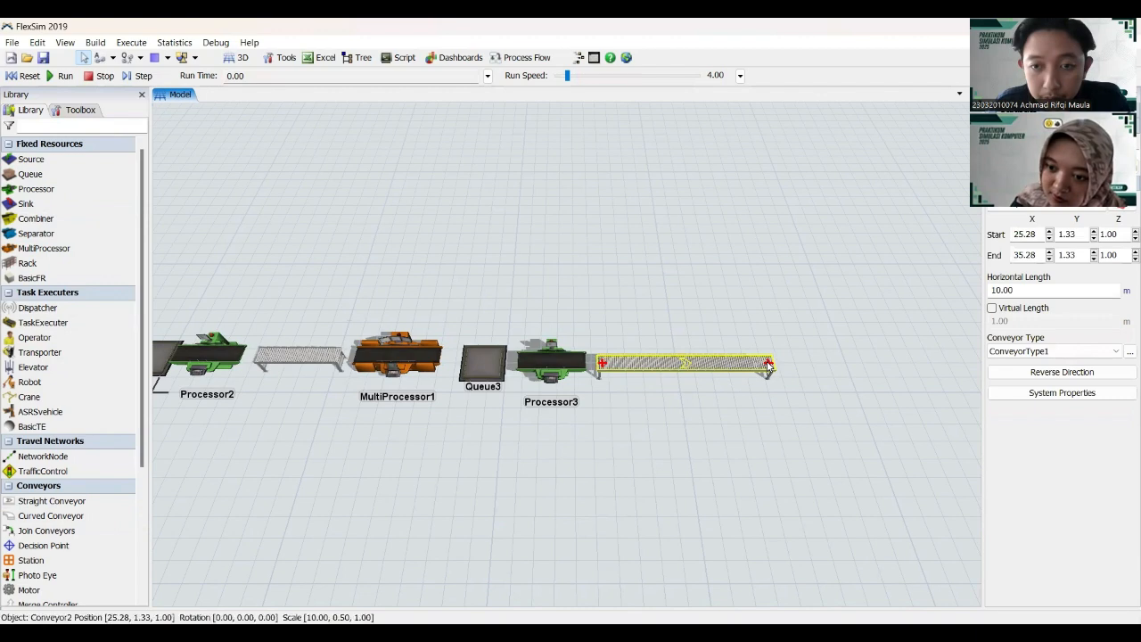
pyautogui.moveTo(765, 361); pyautogui.dragTo(674, 364)
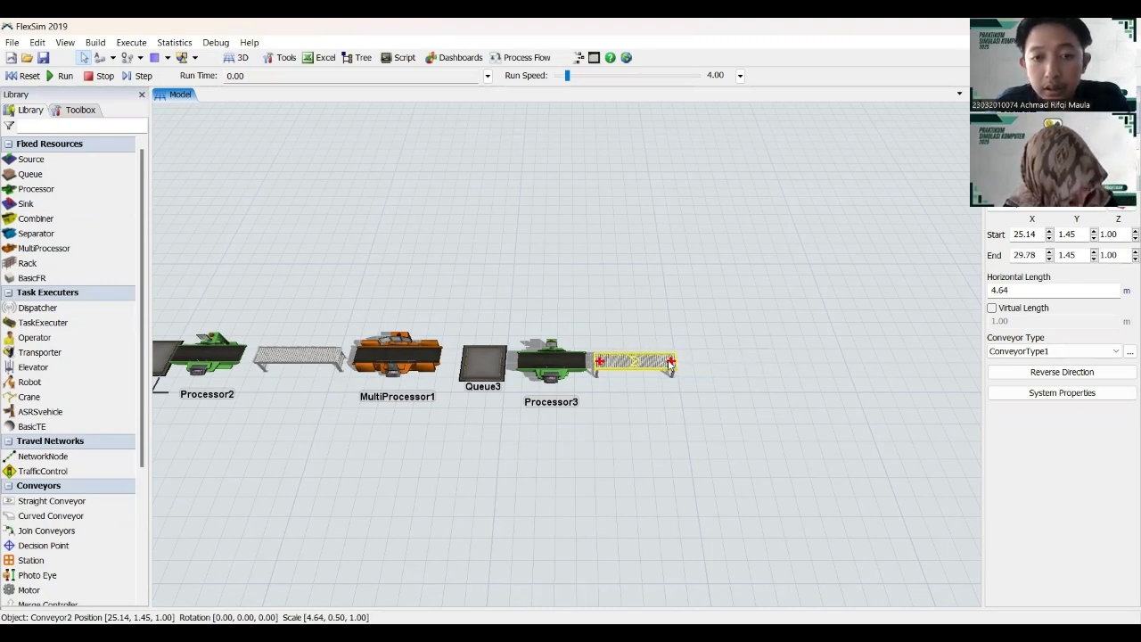
# - Add a Sink and position it at the end of the second conveyor at about (30.4, 2)
pyautogui.click(550, 284)
pyautogui.moveTo(550, 283); pyautogui.dragTo(731, 279)
pyautogui.moveTo(553, 261); pyautogui.dragTo(522, 229)
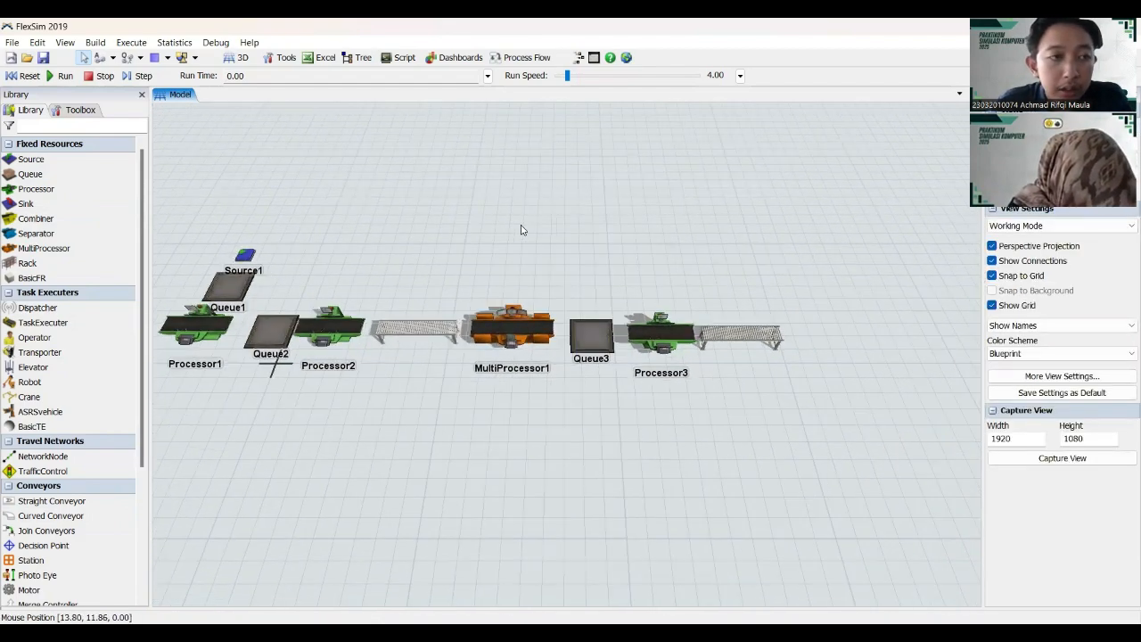
pyautogui.click(24, 205)
pyautogui.click(769, 399)
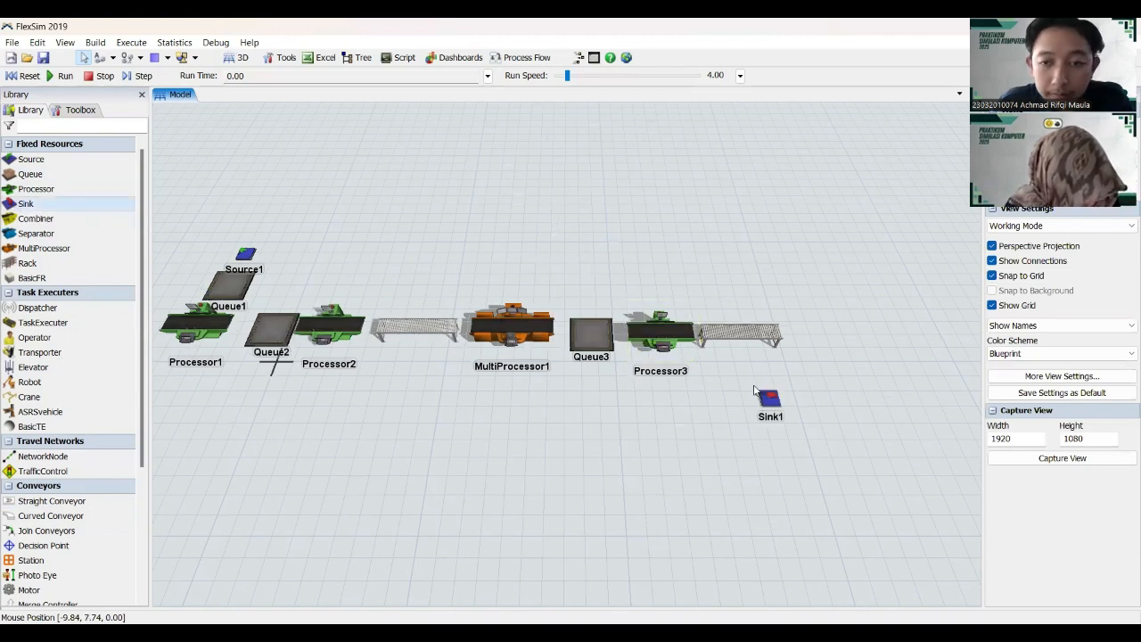
pyautogui.moveTo(769, 397); pyautogui.dragTo(796, 343)
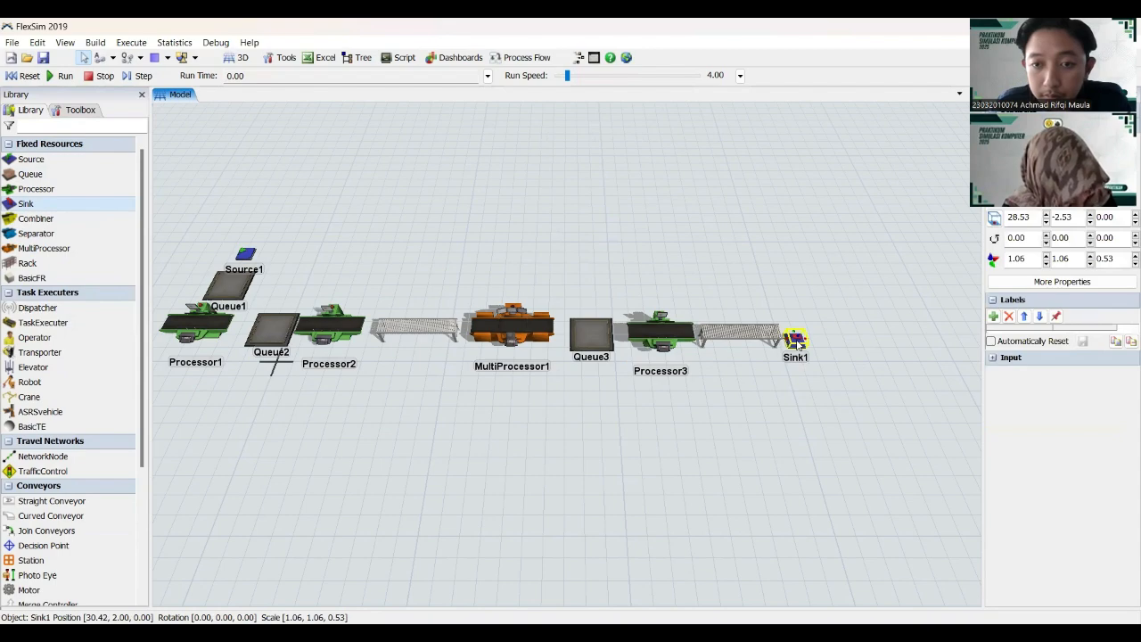
pyautogui.click(794, 409)
# - Rename the Source as Input Pesanan and enable its arrival at time 0
pyautogui.moveTo(531, 296); pyautogui.dragTo(633, 349)
pyautogui.moveTo(572, 312); pyautogui.dragTo(675, 377)
pyautogui.moveTo(568, 242); pyautogui.dragTo(471, 305)
pyautogui.moveTo(655, 470); pyautogui.dragTo(588, 319)
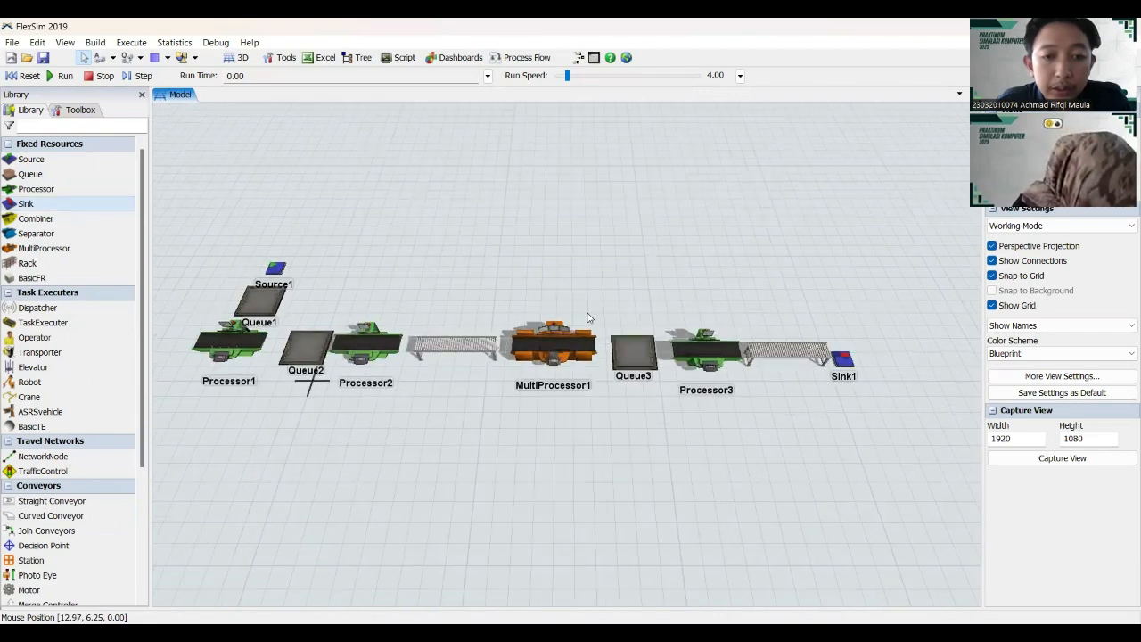
pyautogui.moveTo(353, 301); pyautogui.dragTo(447, 332)
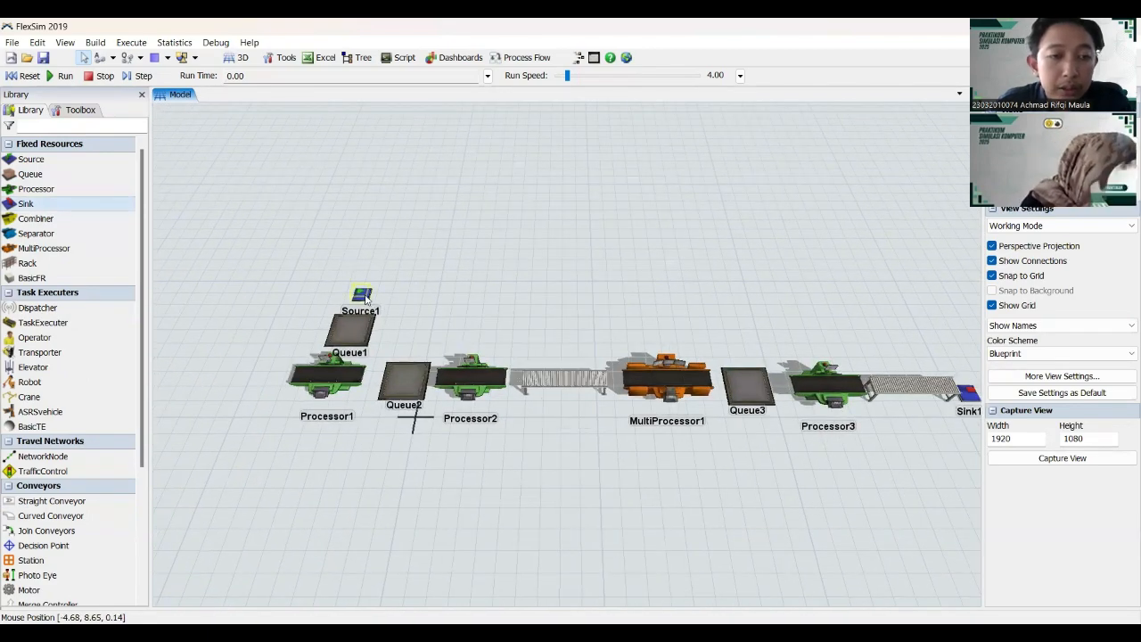
pyautogui.click(362, 297)
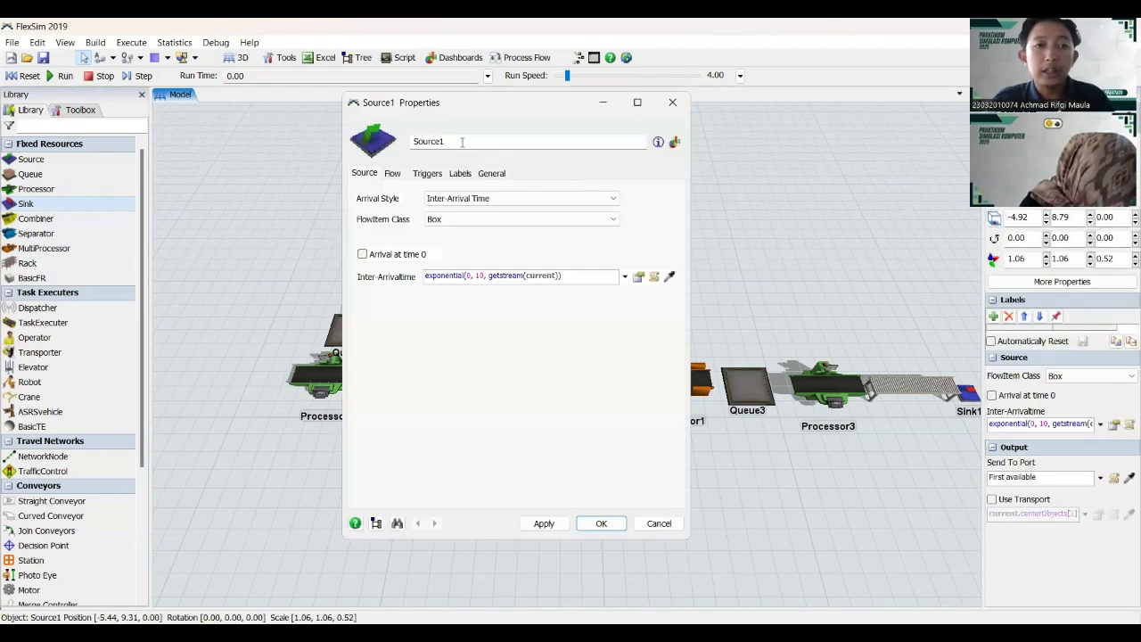
pyautogui.moveTo(455, 141); pyautogui.dragTo(416, 143)
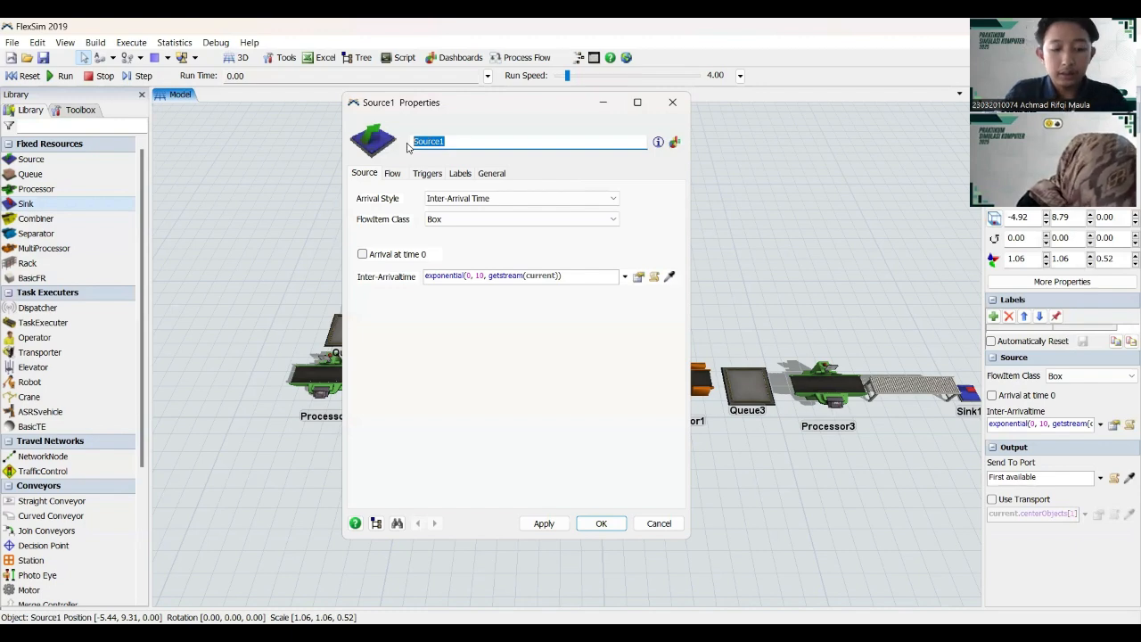
pyautogui.write('Input Pesanan')
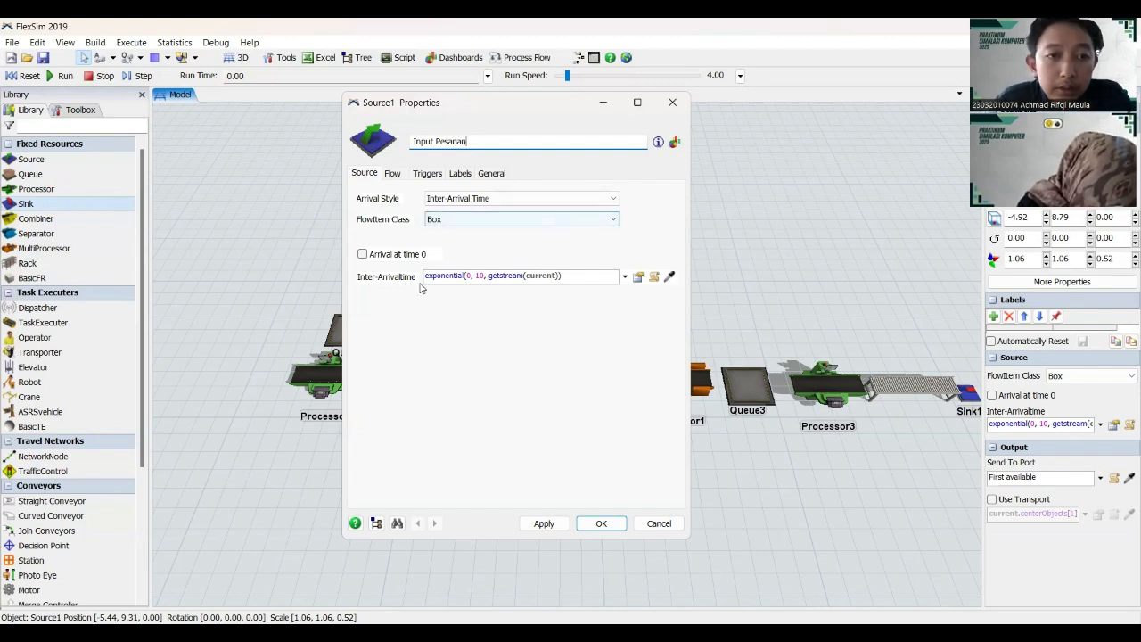
pyautogui.click(362, 255)
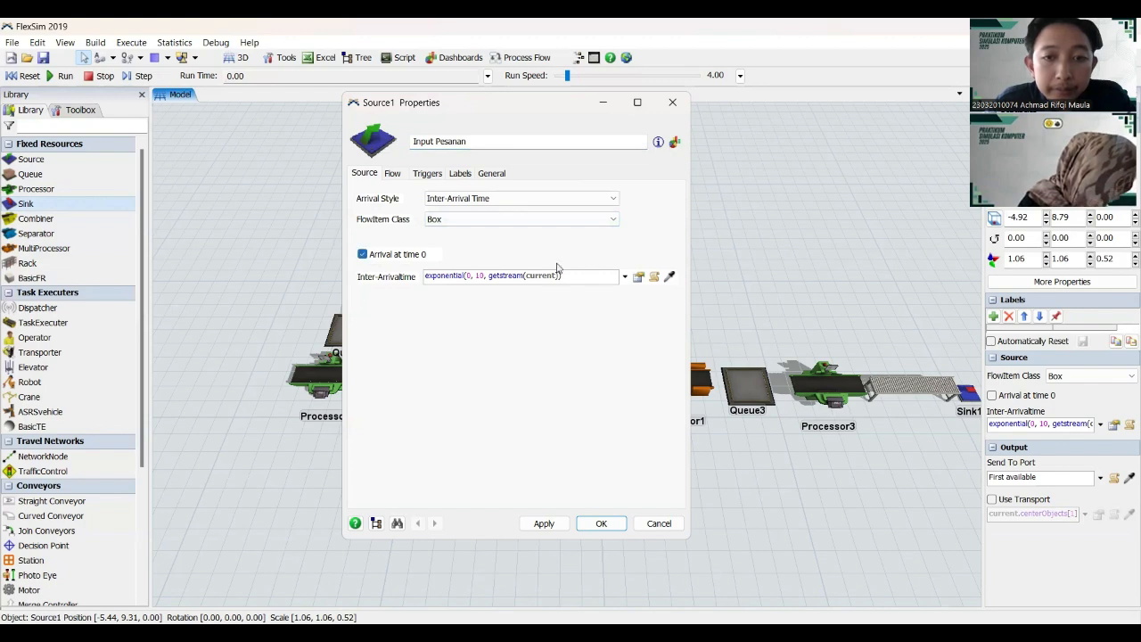
pyautogui.click(626, 276)
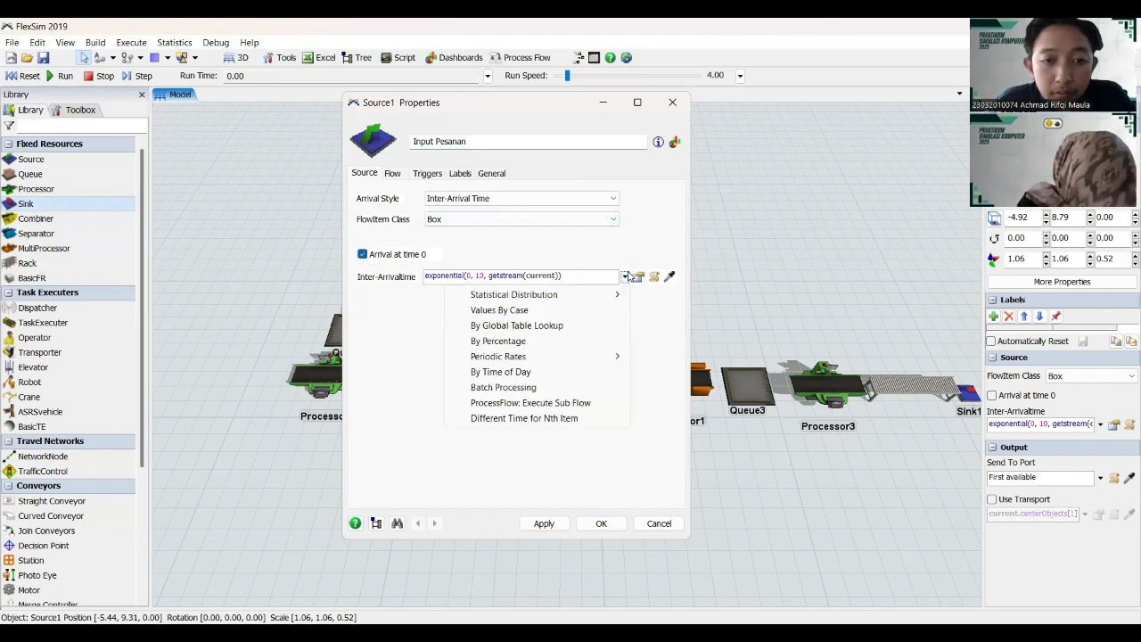
pyautogui.click(556, 247)
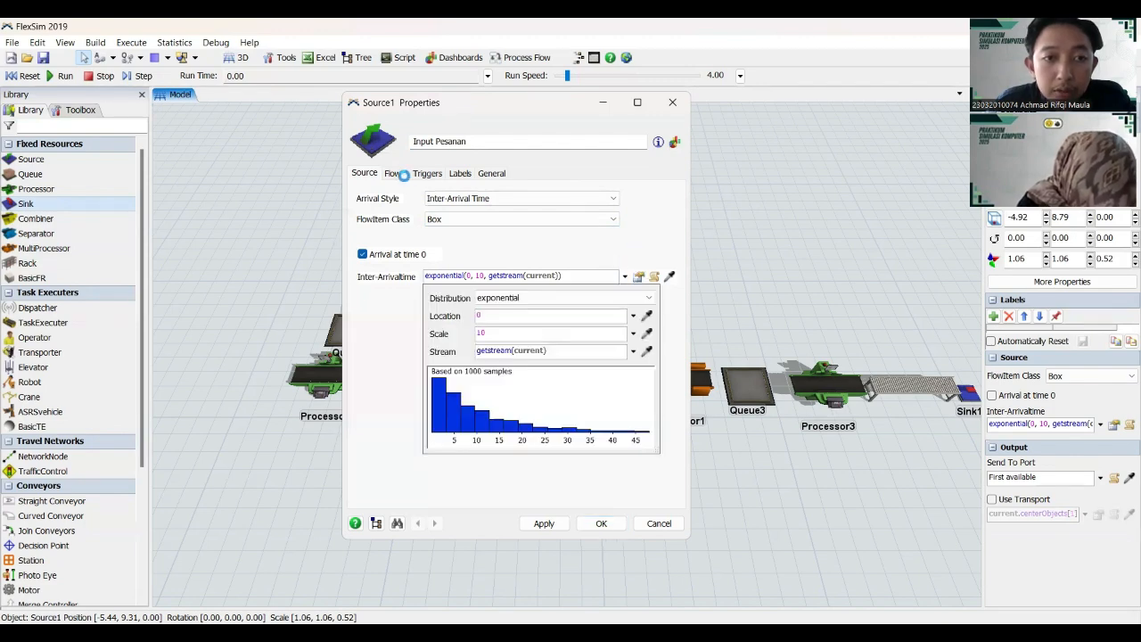
pyautogui.click(397, 175)
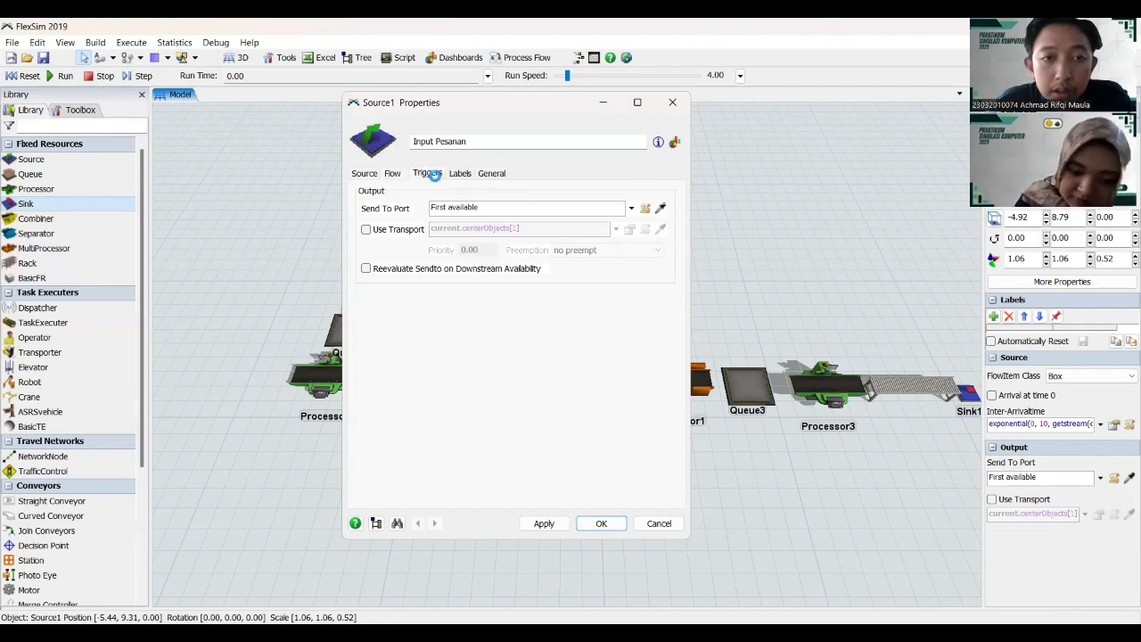
pyautogui.click(422, 173)
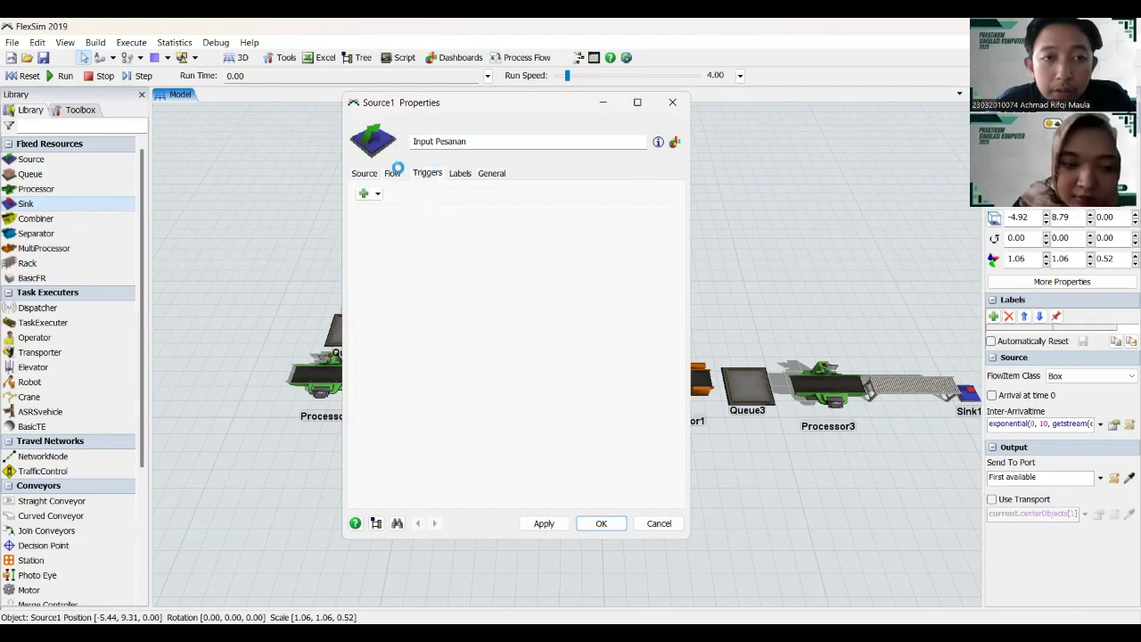
pyautogui.click(459, 176)
# - Add an On Creation trigger to the Source with a Set Label operation
pyautogui.click(427, 173)
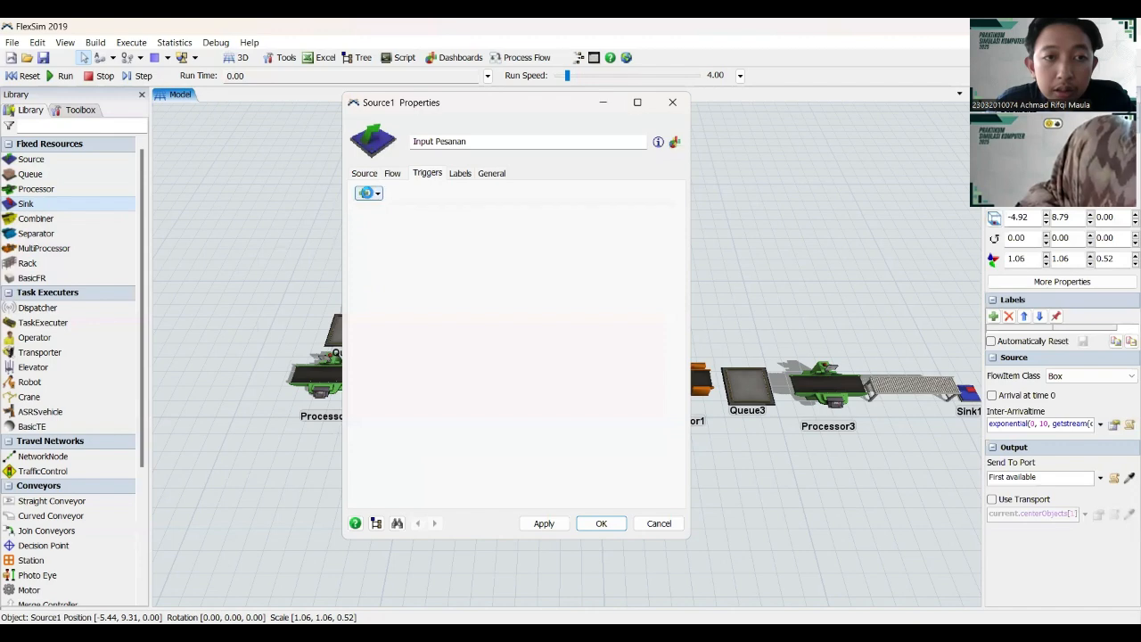
pyautogui.click(368, 193)
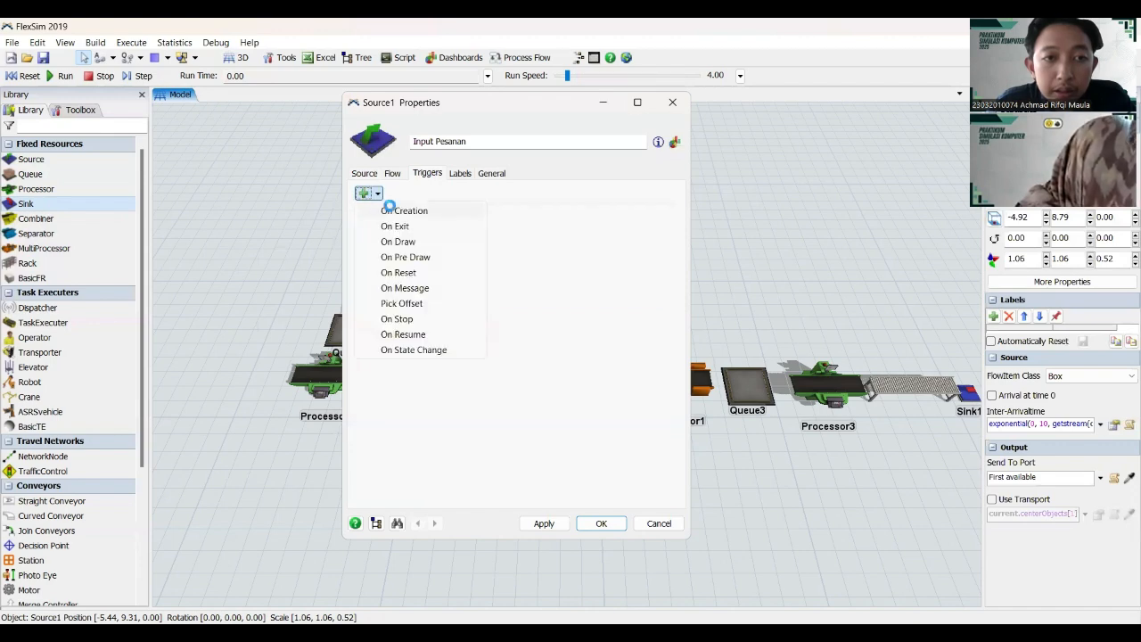
pyautogui.click(395, 210)
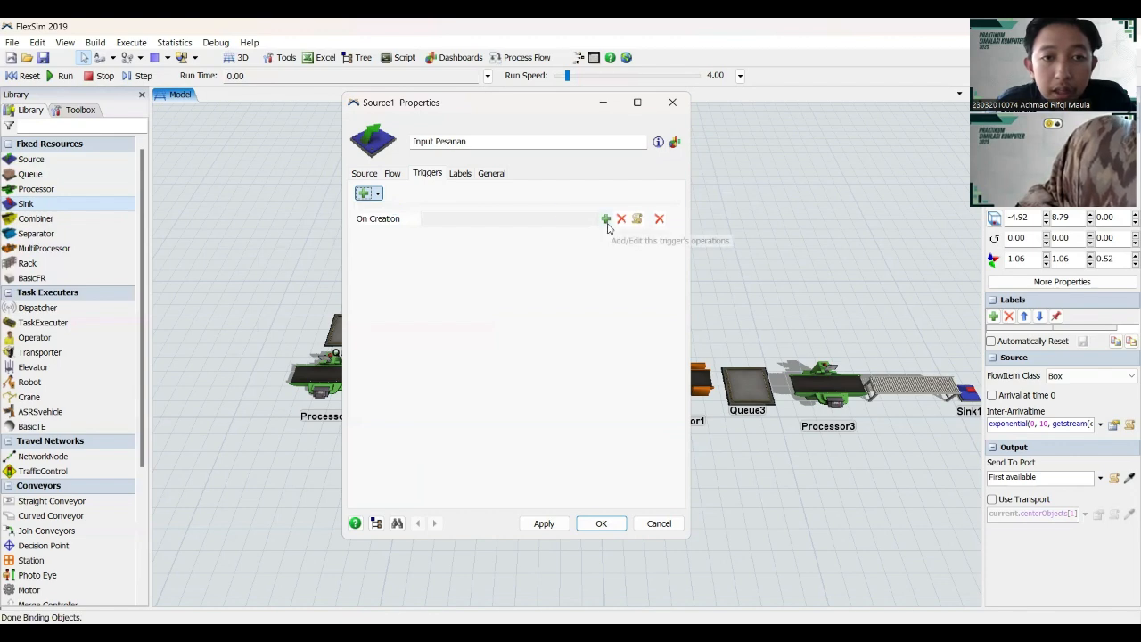
pyautogui.click(606, 219)
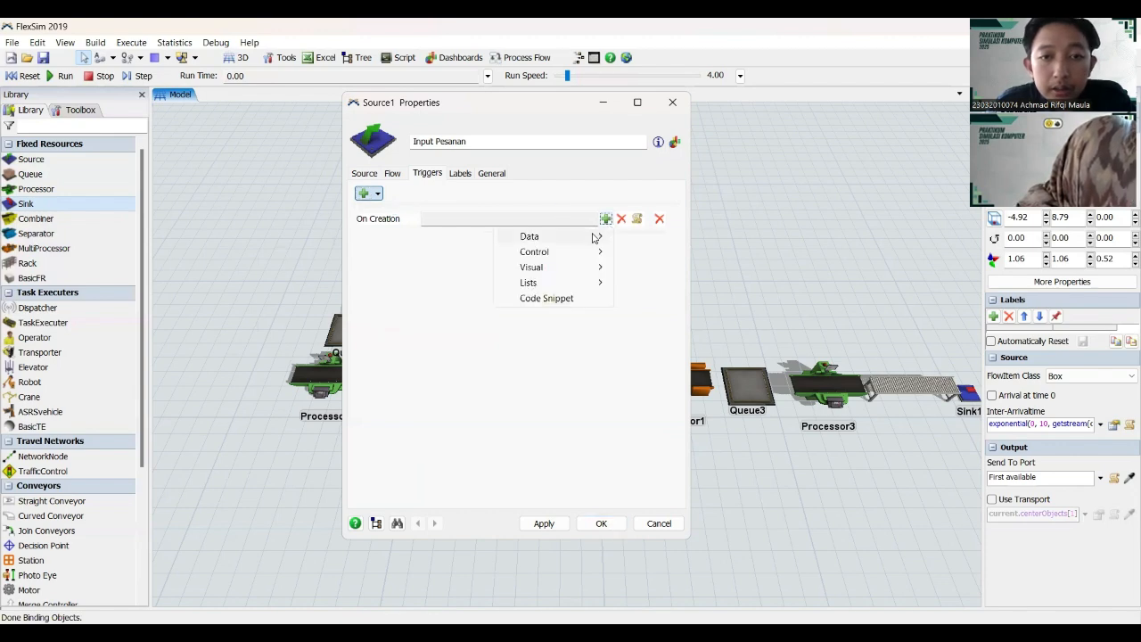
pyautogui.moveTo(595, 236)
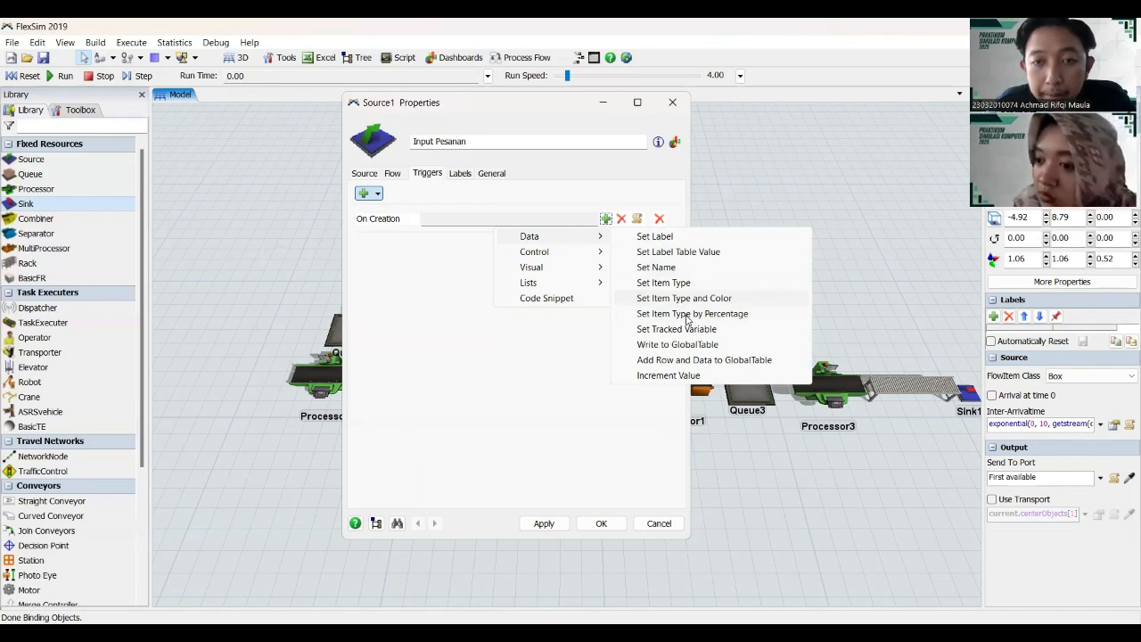
pyautogui.click(679, 240)
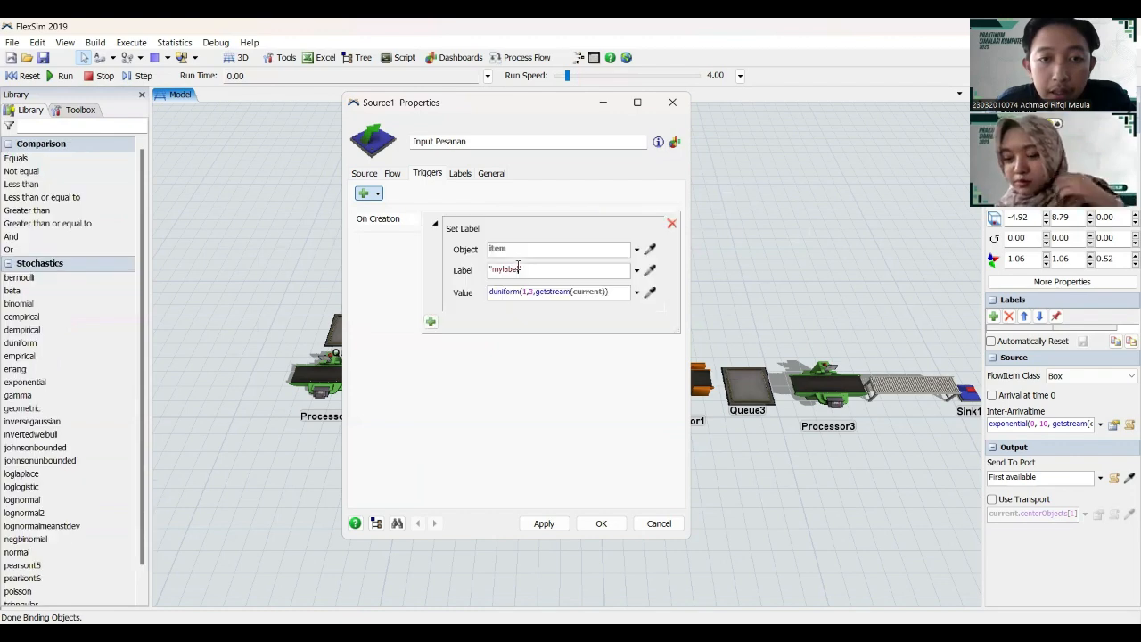
# - Name the label in the Set Label operation "ProductType"
pyautogui.moveTo(520, 268); pyautogui.dragTo(501, 267)
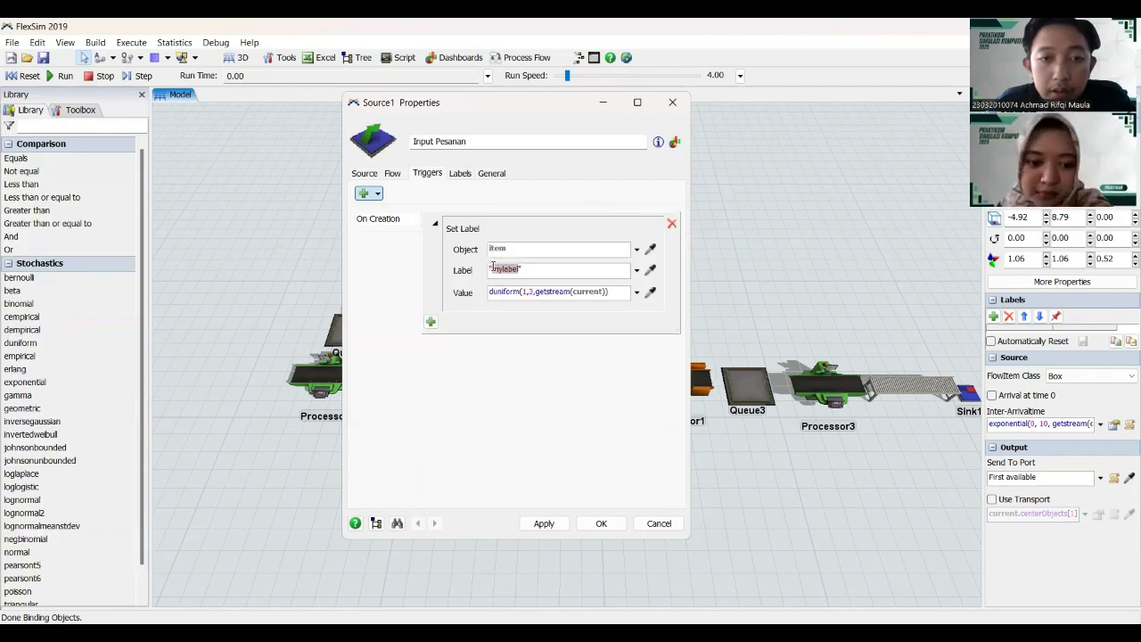
pyautogui.write('N')
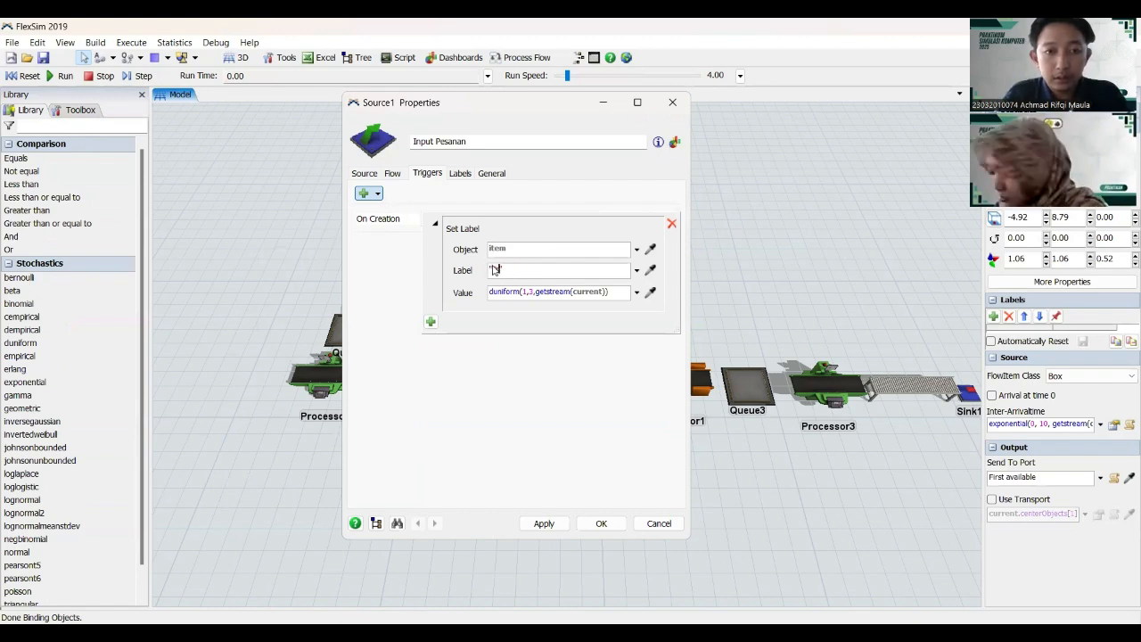
pyautogui.write('roductTyp')
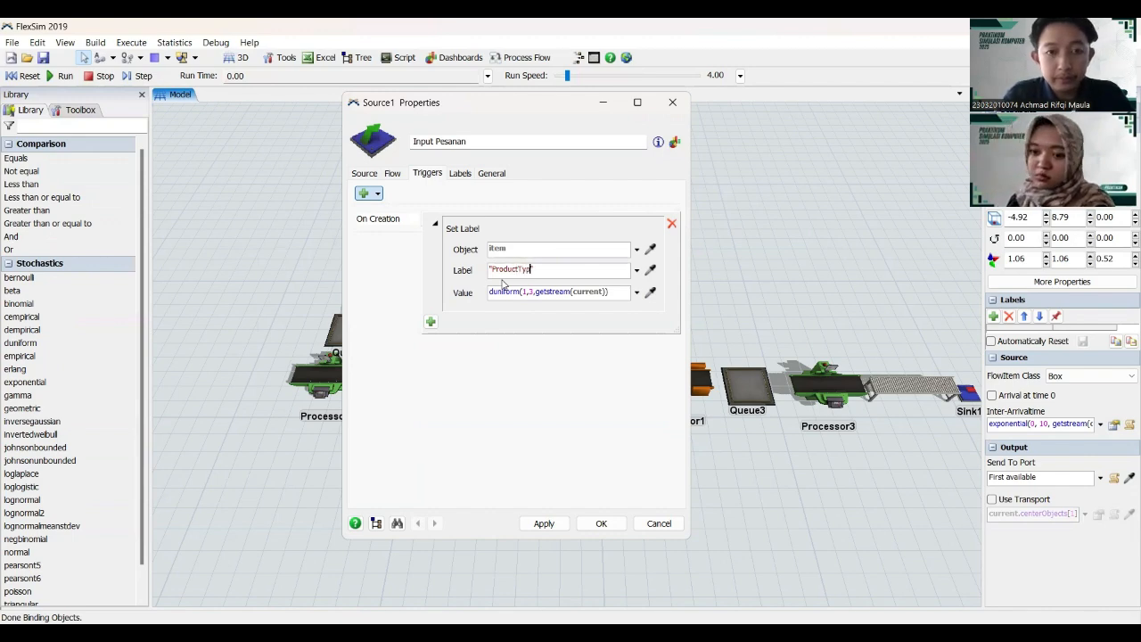
pyautogui.write('e')
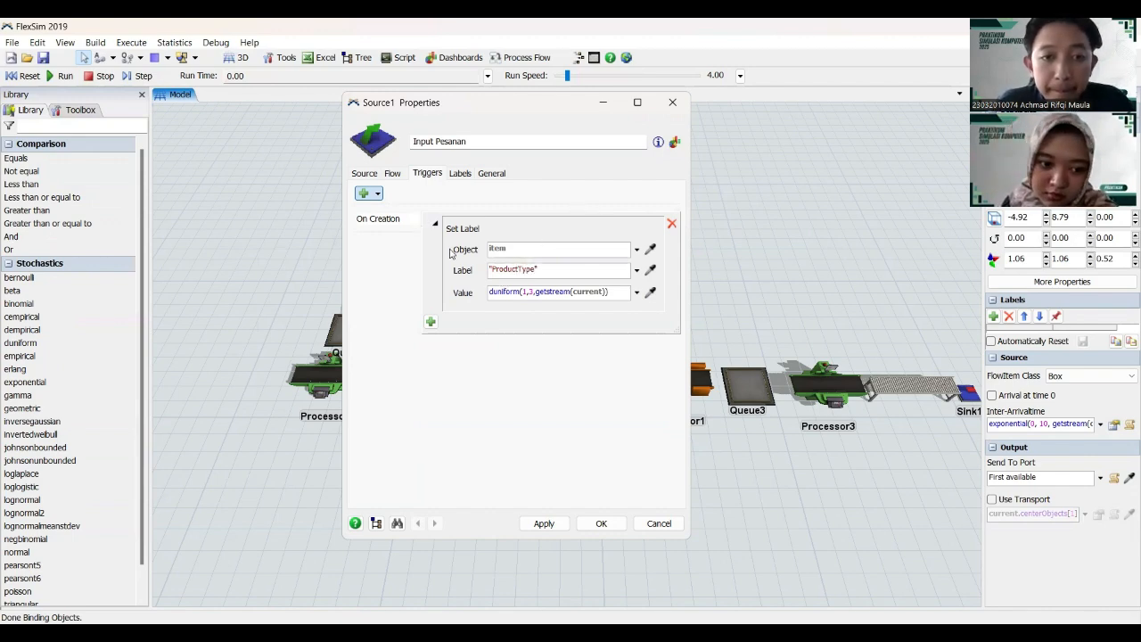
pyautogui.click(431, 321)
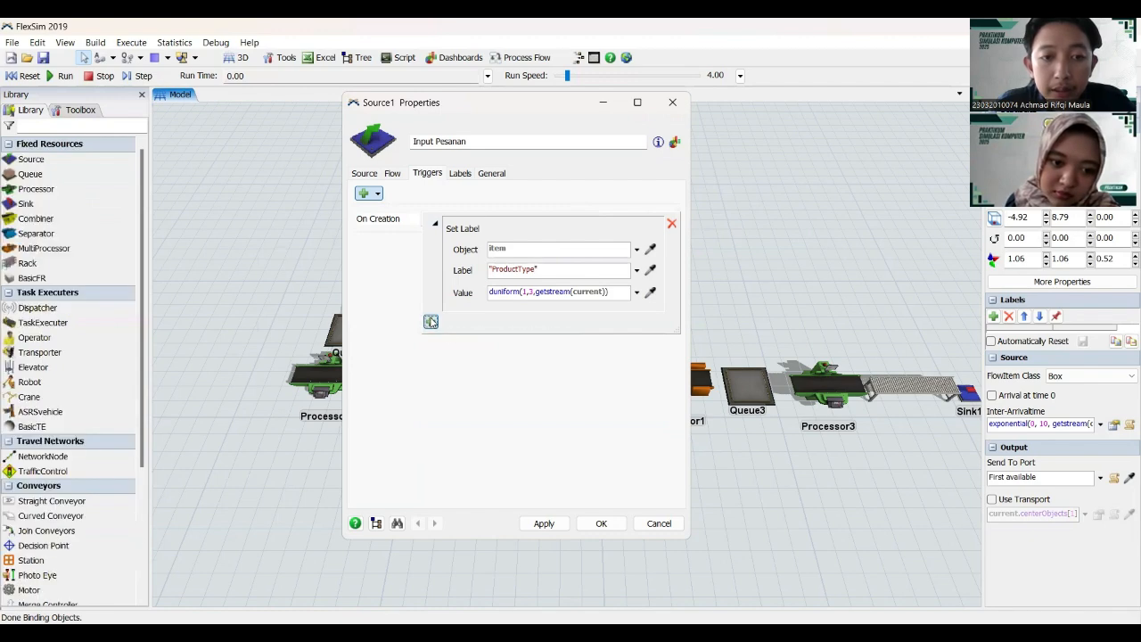
pyautogui.moveTo(486, 340)
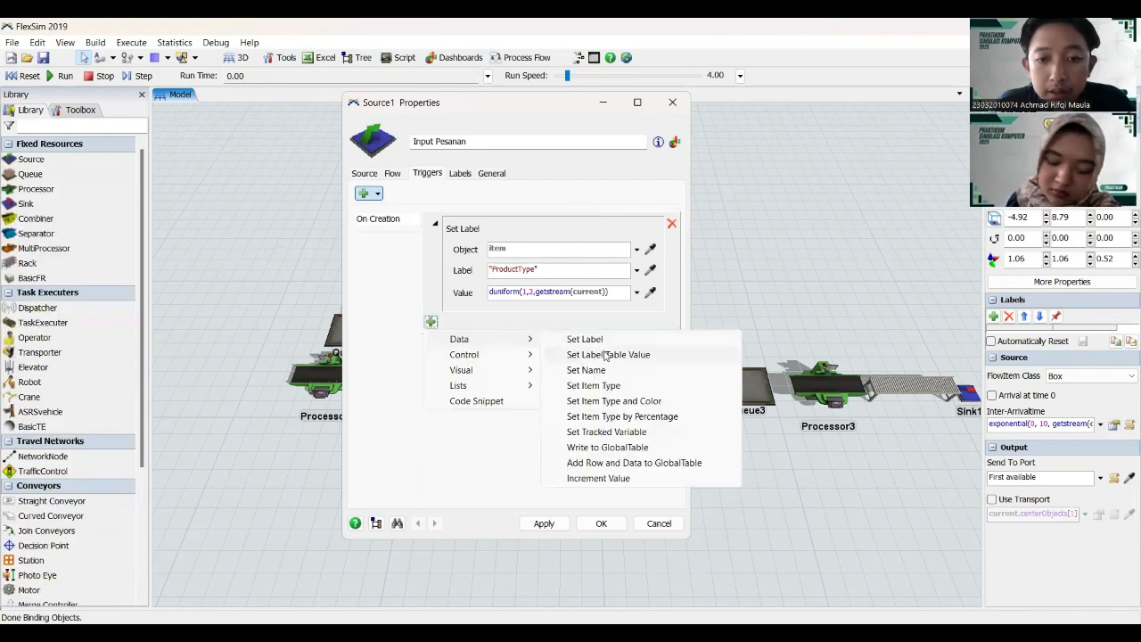
pyautogui.click(663, 402)
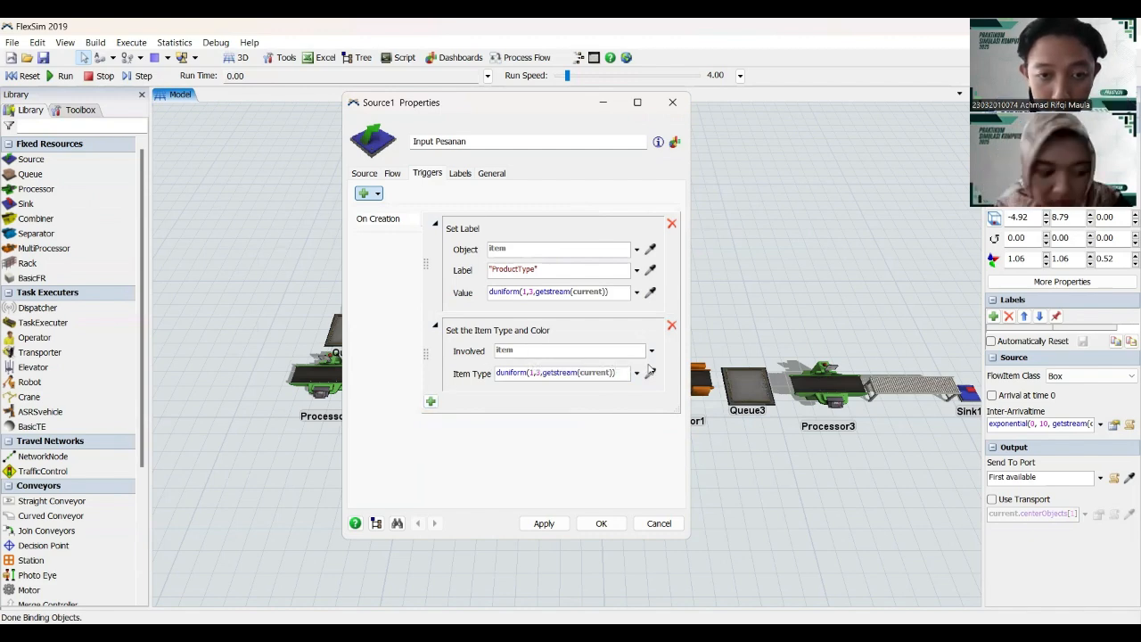
pyautogui.click(671, 325)
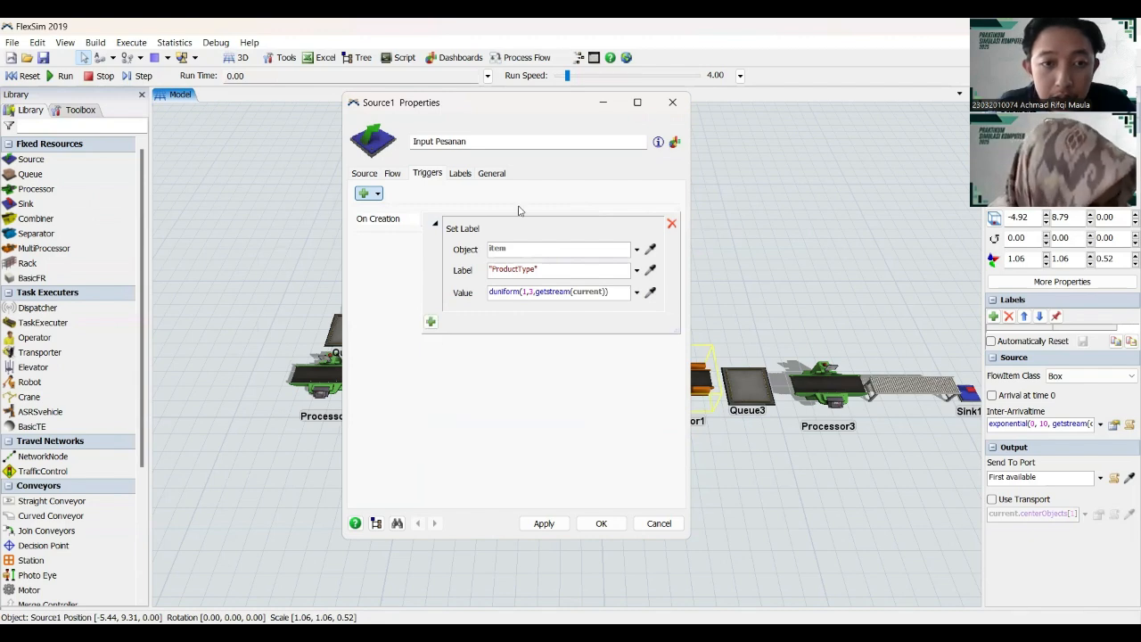
# - Add a Set Color By Case operation to the source's On Creation trigger, with case 1 set to Color.green
pyautogui.click(430, 321)
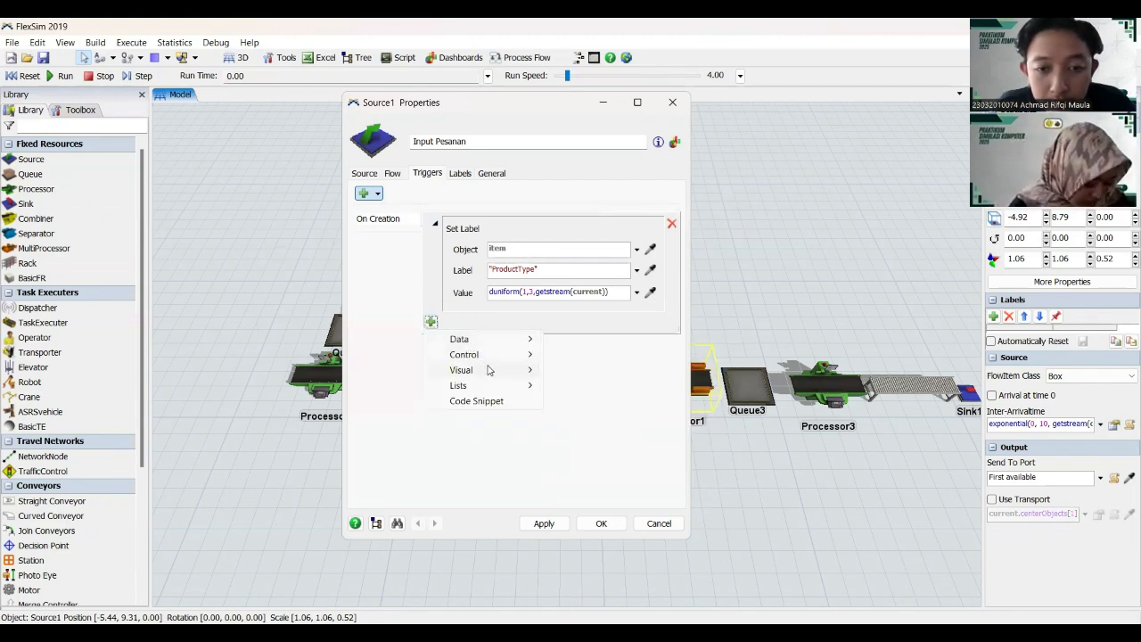
pyautogui.moveTo(488, 369)
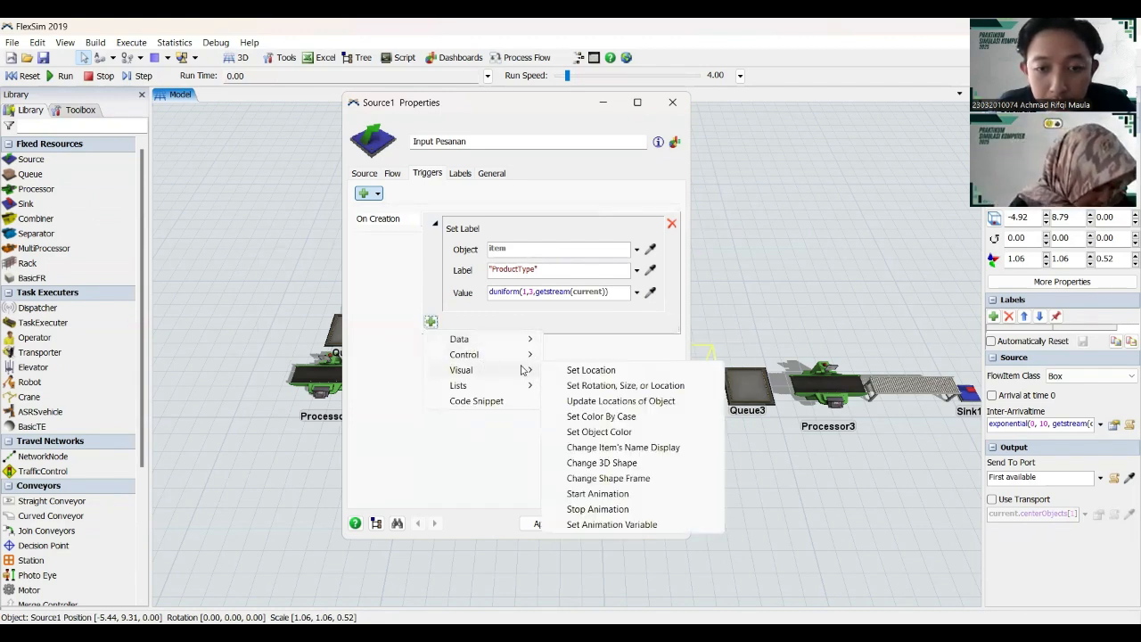
pyautogui.click(647, 421)
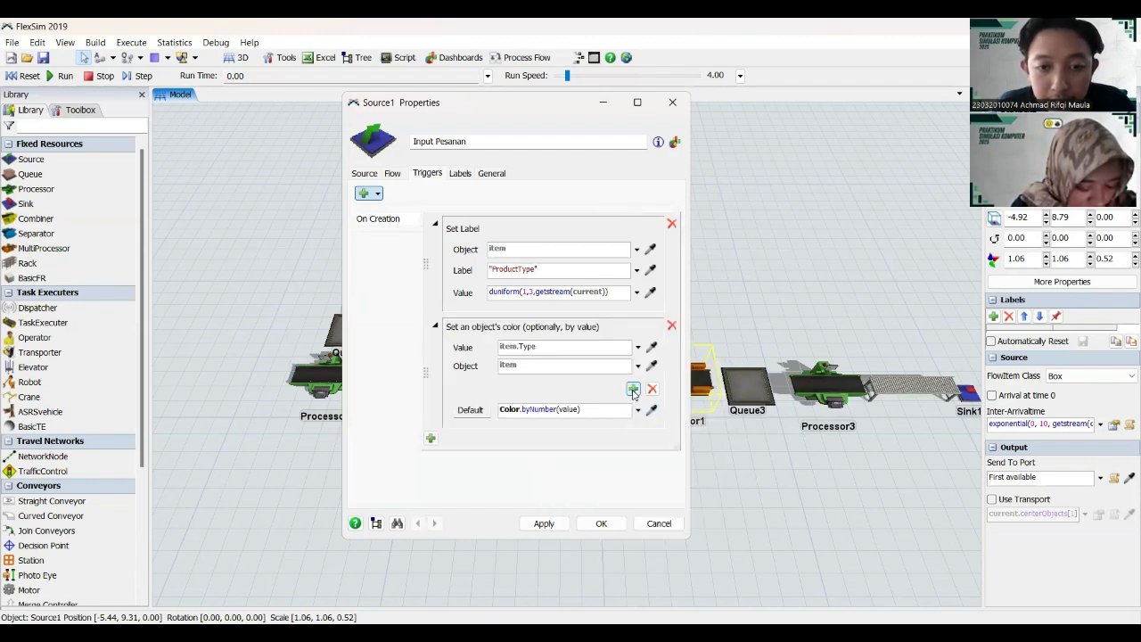
pyautogui.click(633, 390)
pyautogui.doubleClick(529, 433)
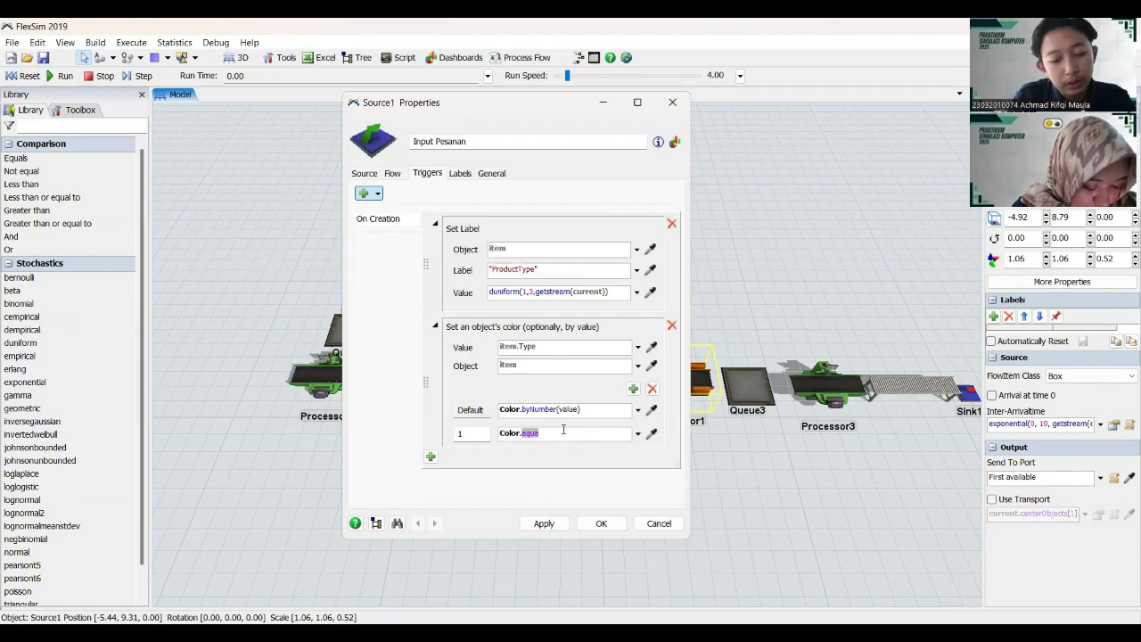
pyautogui.write('gree')
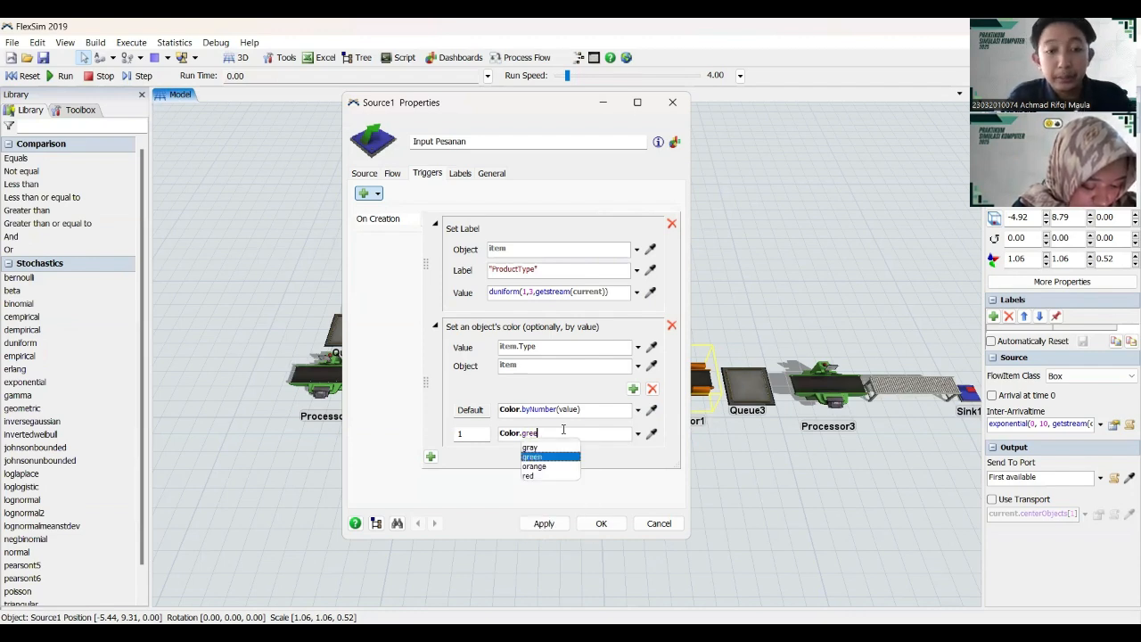
pyautogui.write('n')
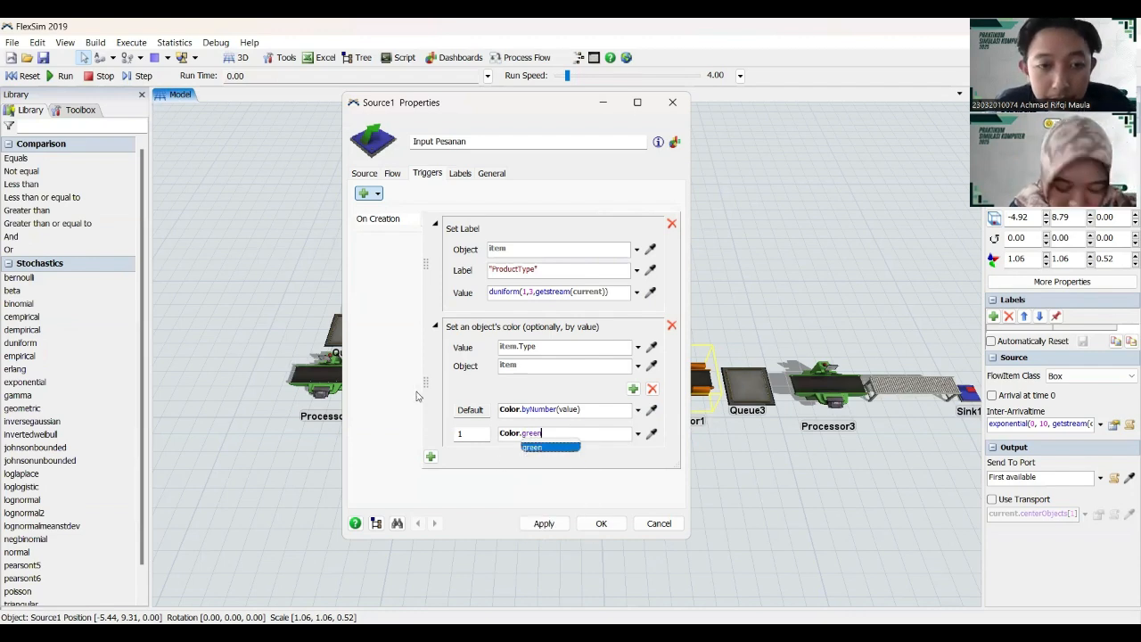
pyautogui.click(418, 309)
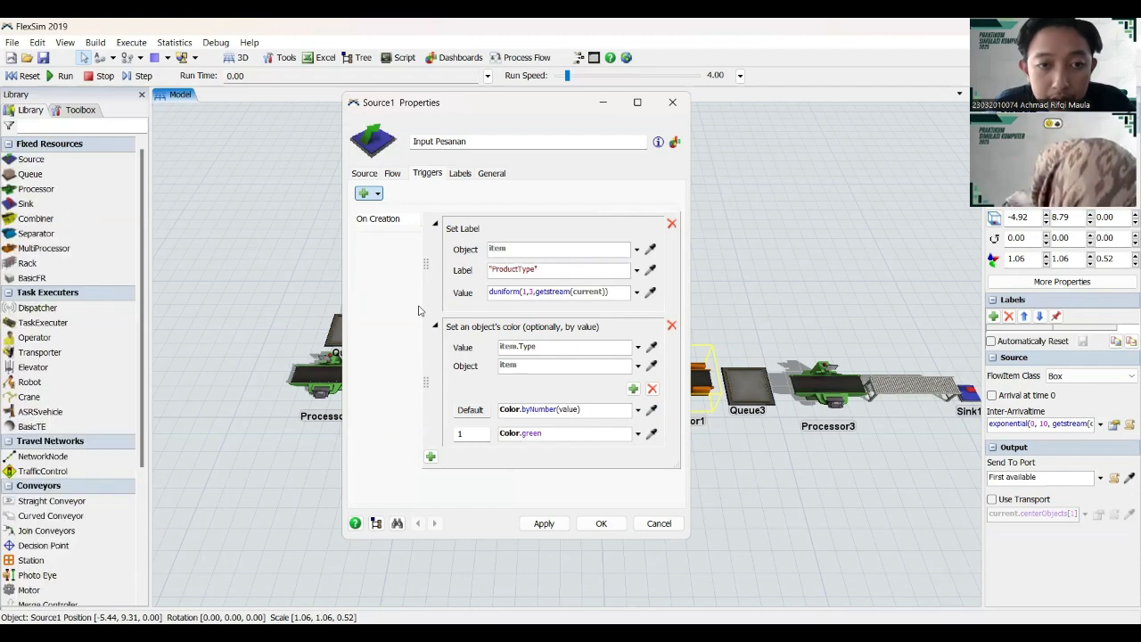
pyautogui.click(420, 310)
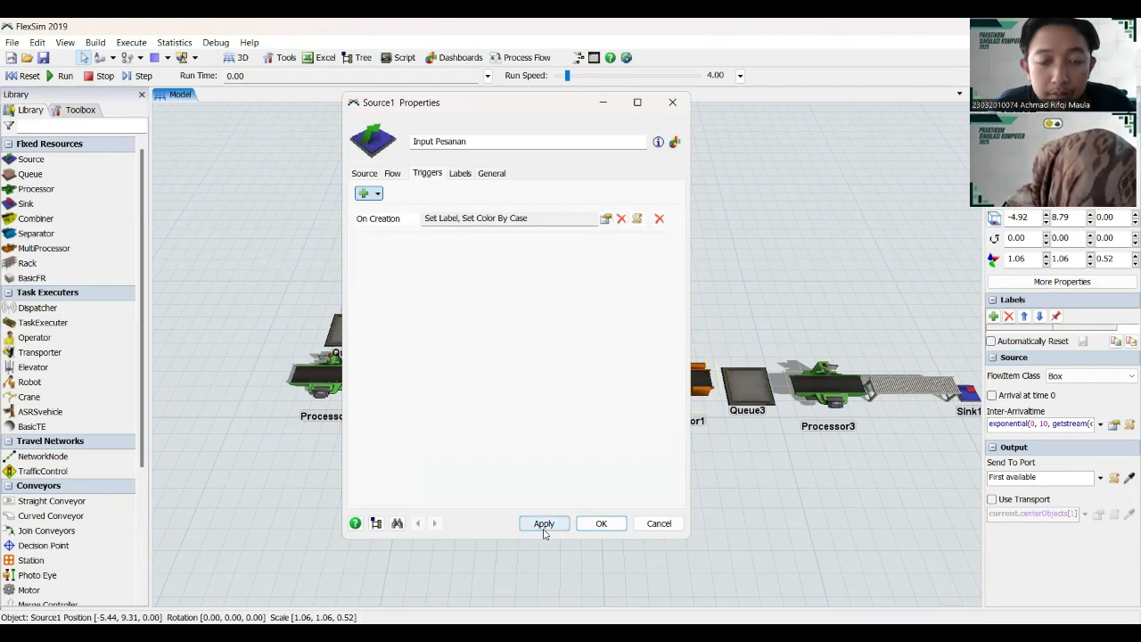
# - Add a Set Item Type by Percentage operation to the On Creation trigger and apply the source's settings
pyautogui.click(606, 220)
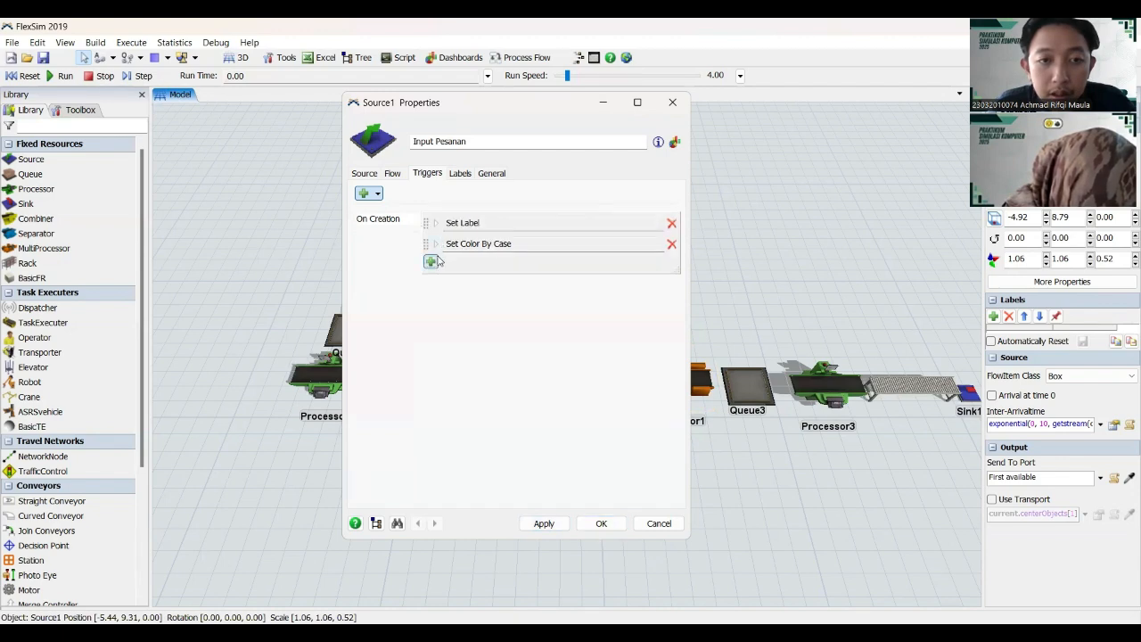
pyautogui.click(431, 261)
pyautogui.moveTo(513, 281)
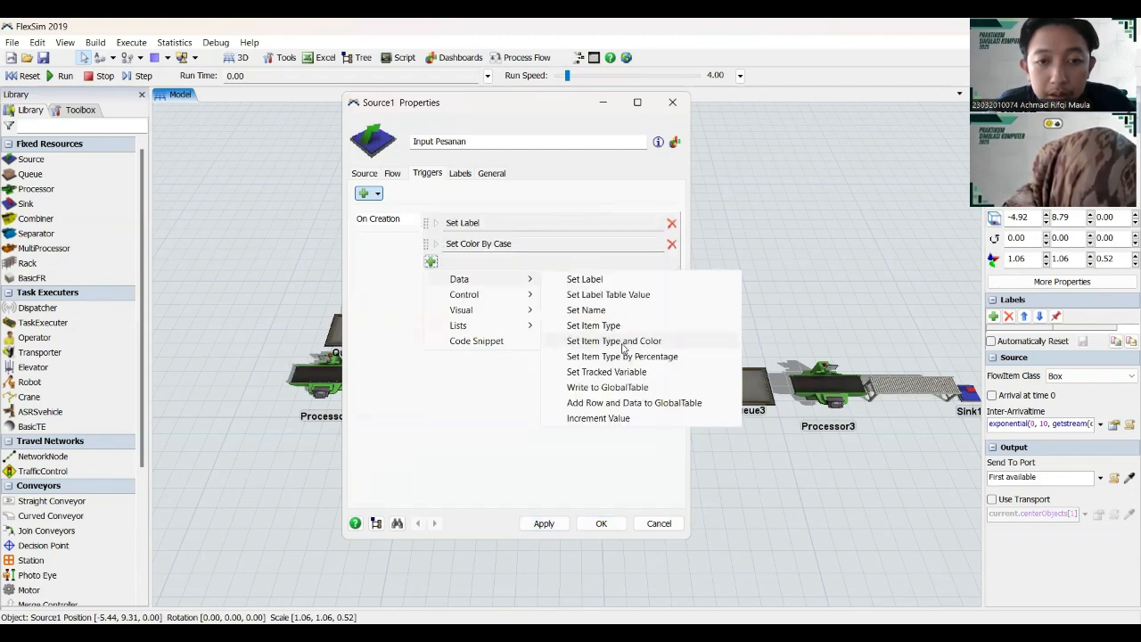
pyautogui.click(675, 356)
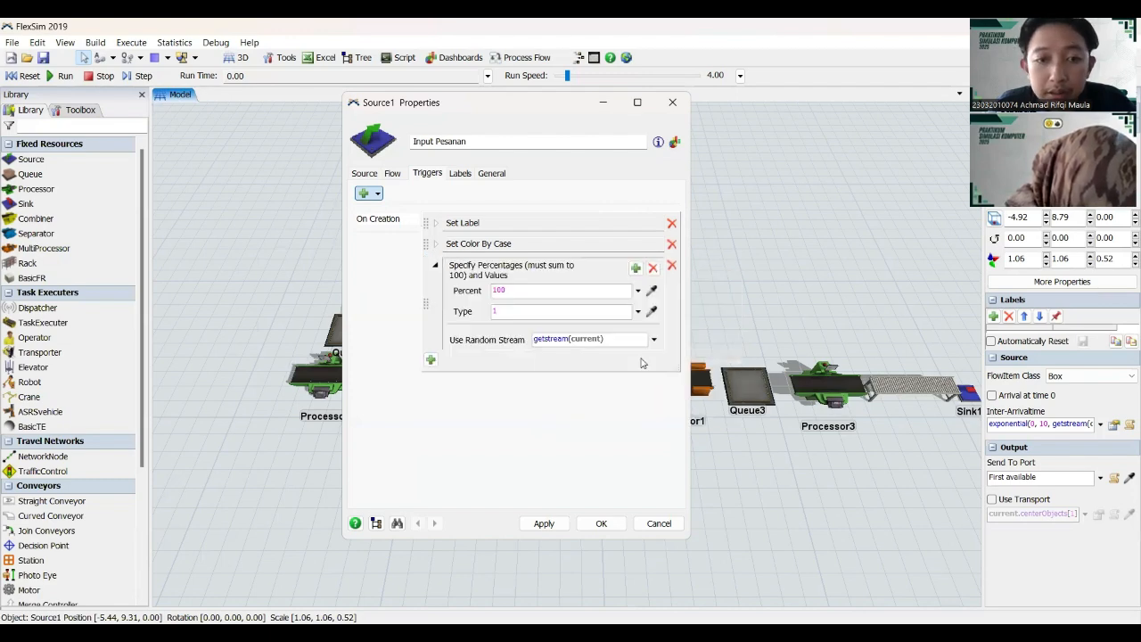
pyautogui.click(527, 293)
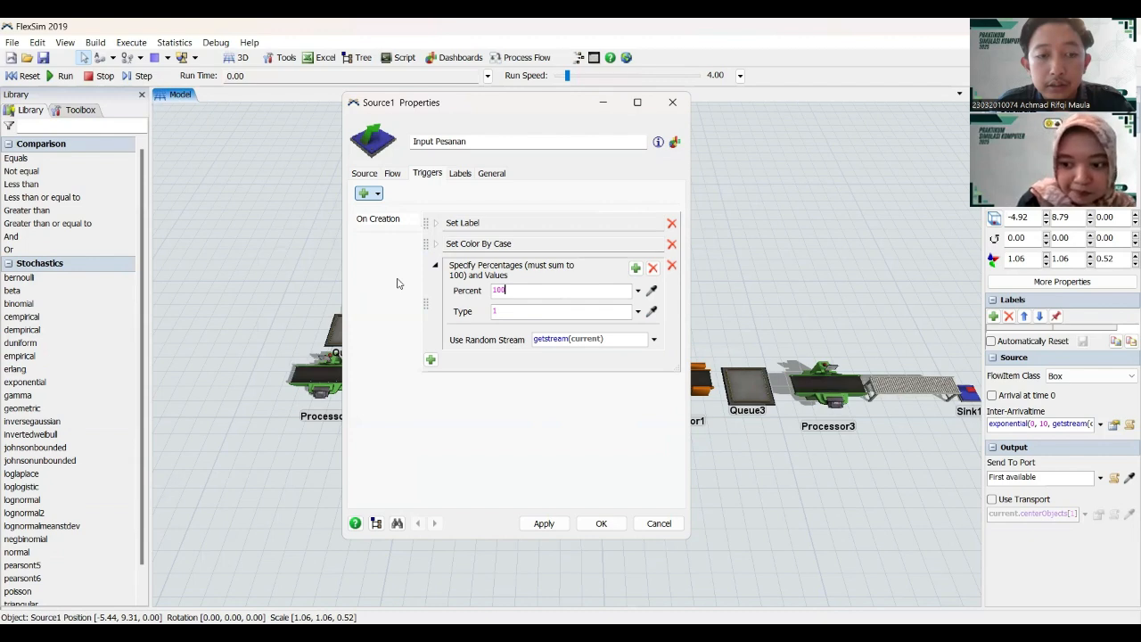
pyautogui.click(514, 404)
pyautogui.click(434, 240)
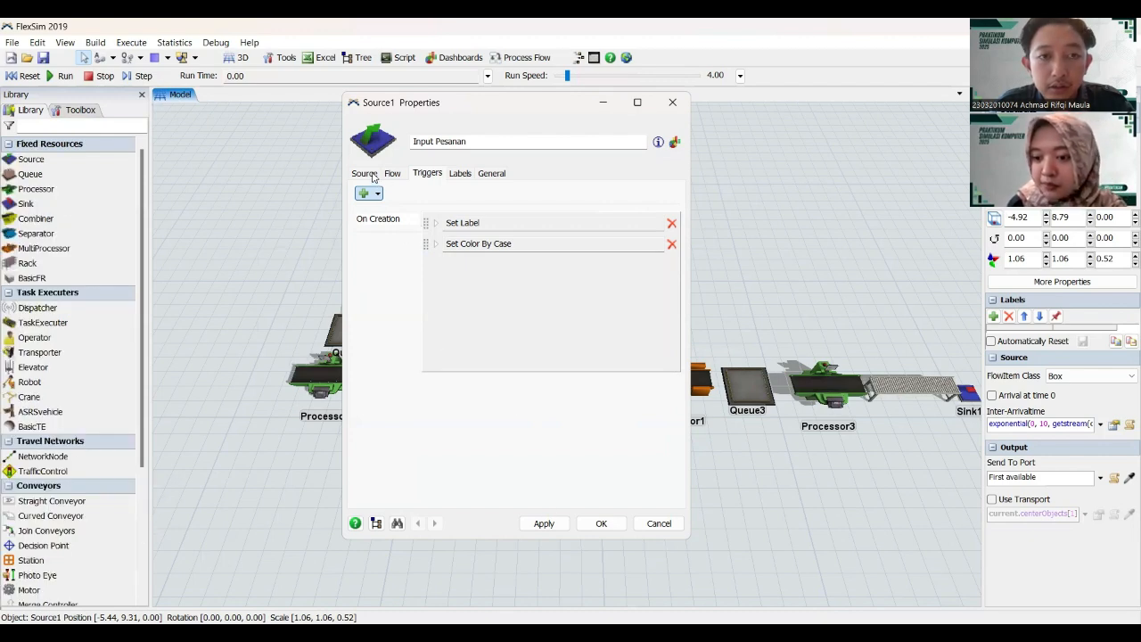
pyautogui.click(364, 173)
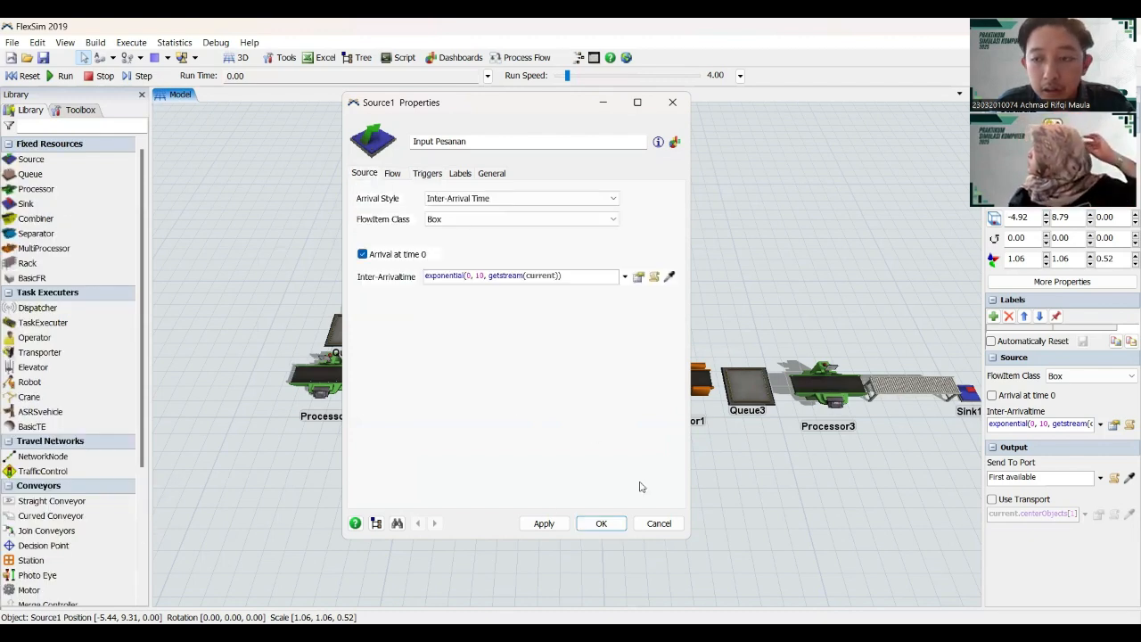
pyautogui.click(547, 523)
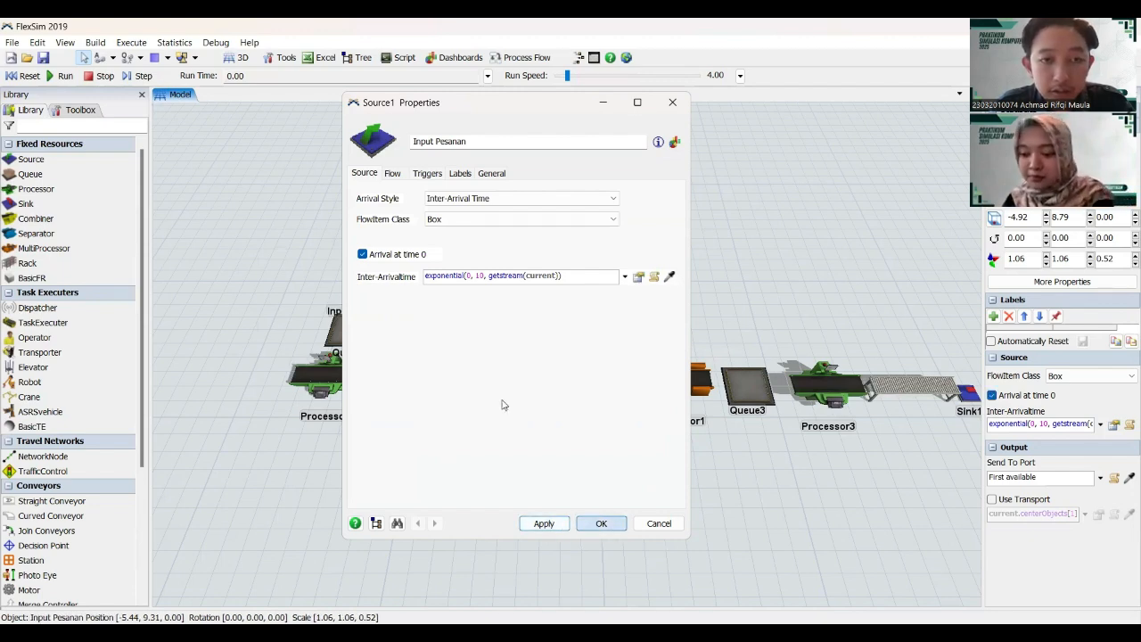
pyautogui.press('Return')
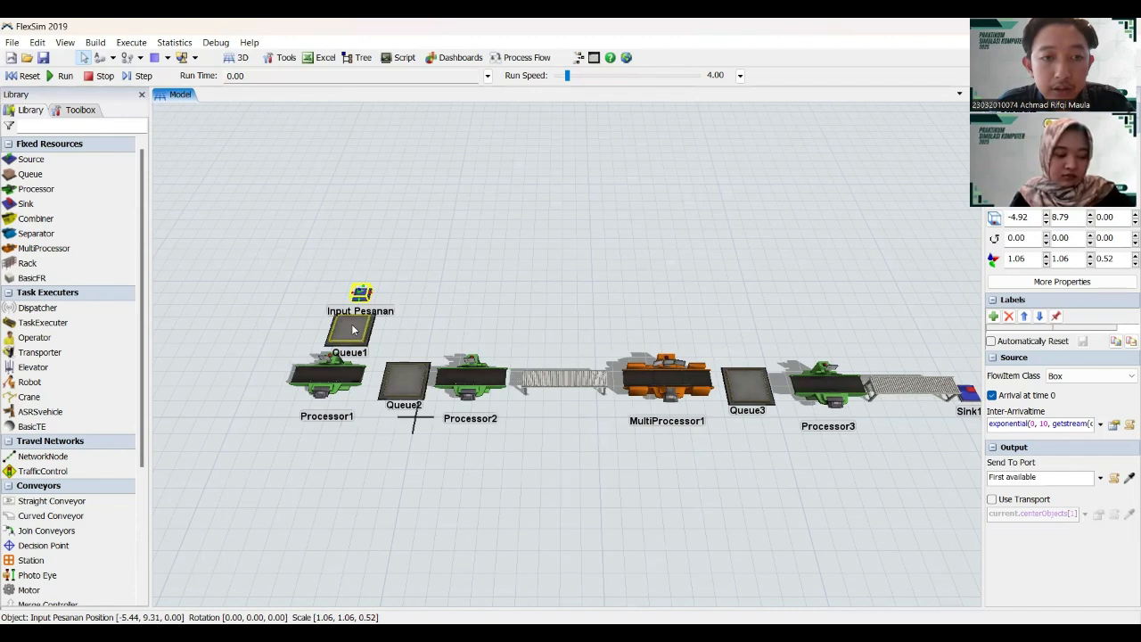
# - Rename the first queue, next to the source, as Tempat Bahan Baku dan Alat
pyautogui.click(352, 330)
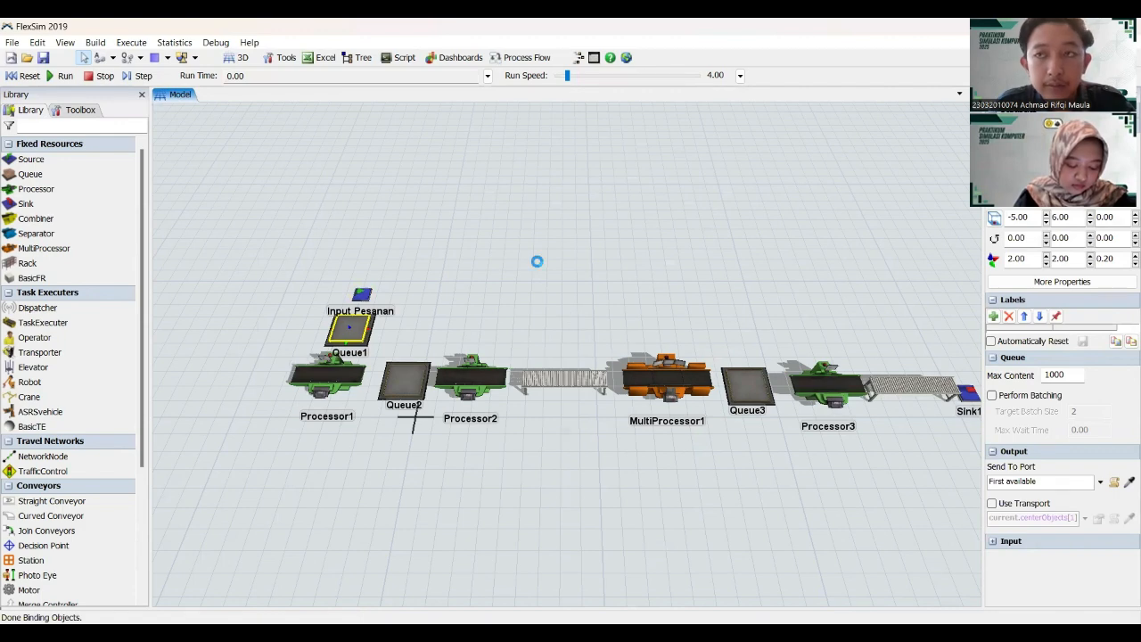
pyautogui.doubleClick(351, 144)
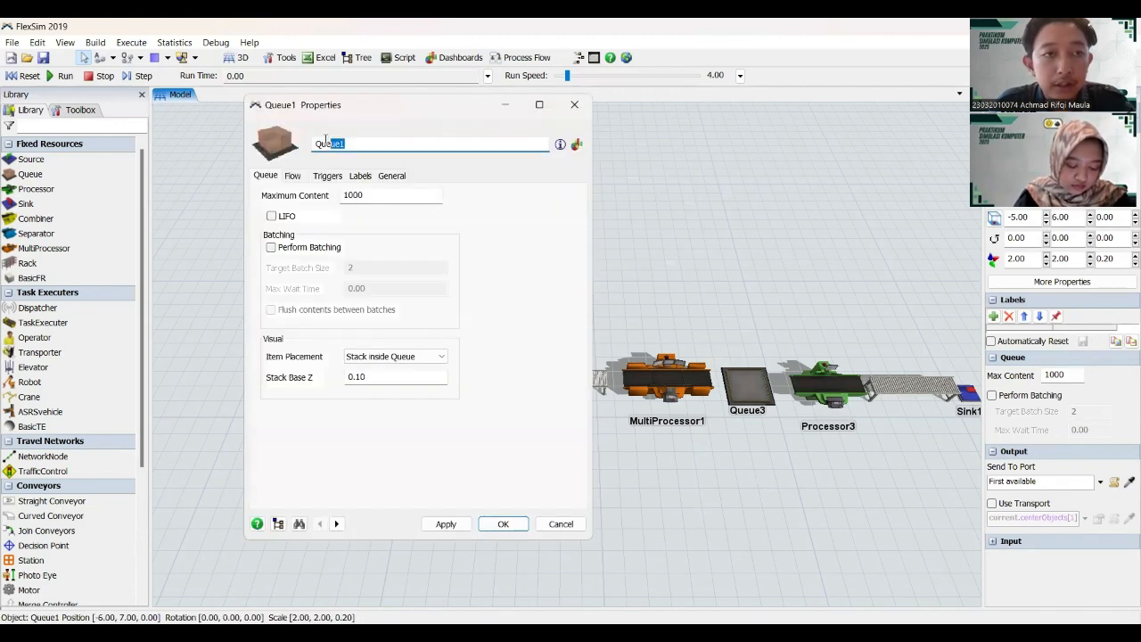
pyautogui.write('Te')
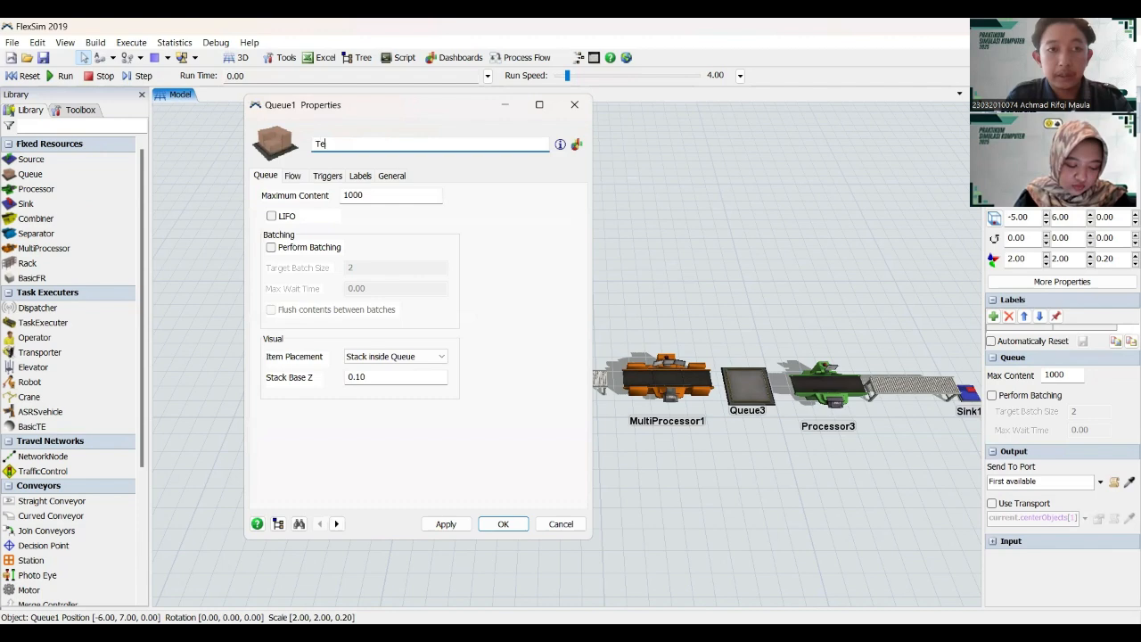
pyautogui.write('mpat B')
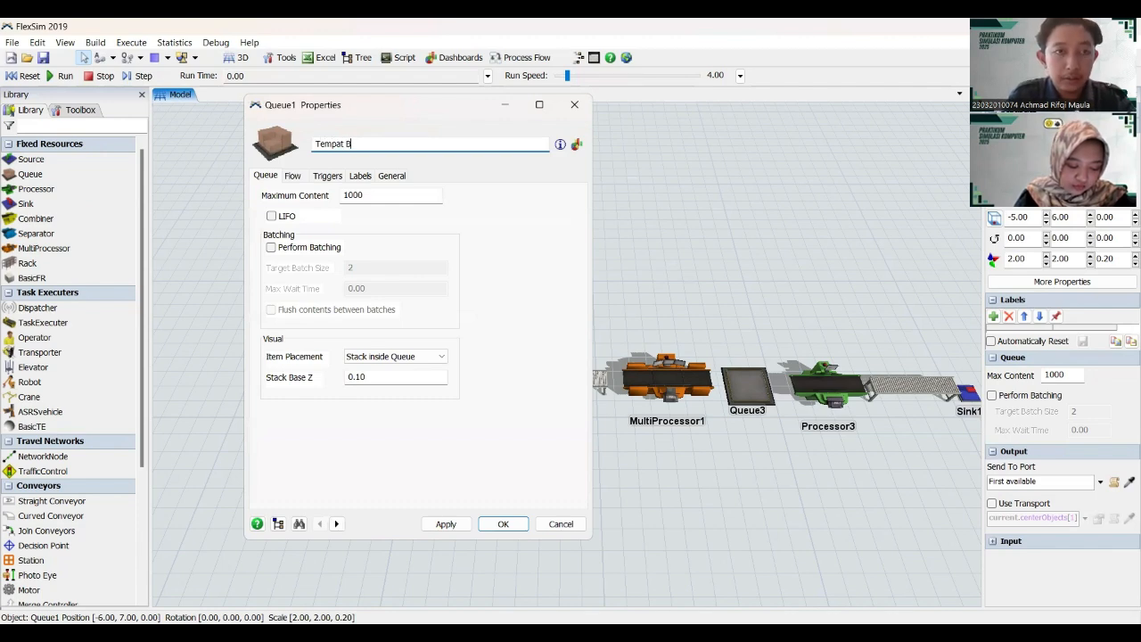
pyautogui.write('ahan Bak')
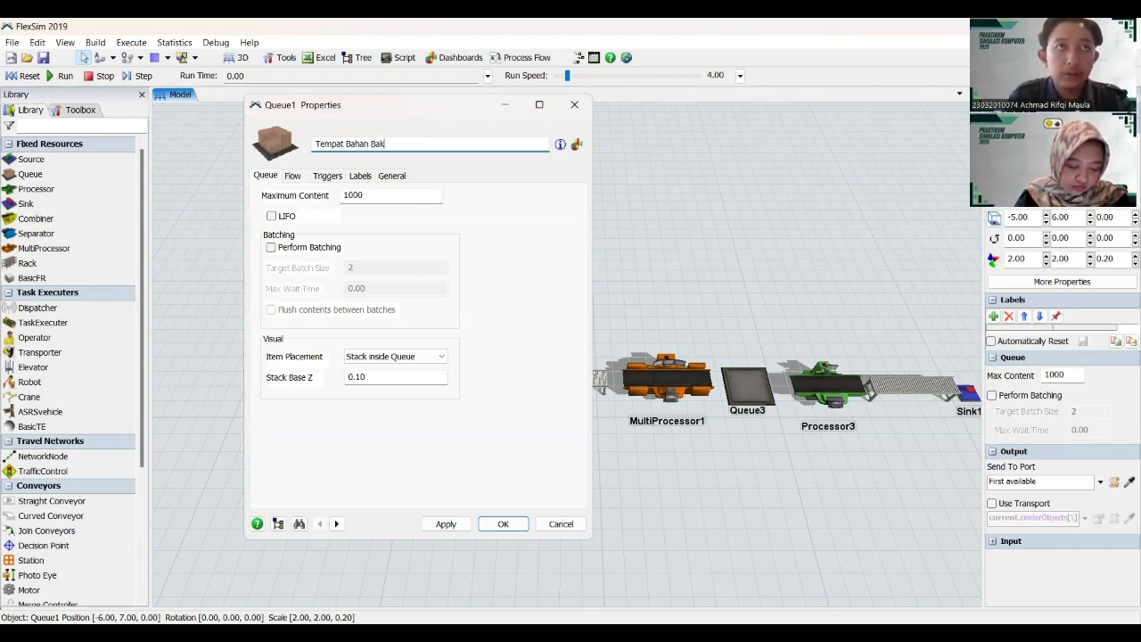
pyautogui.write('u dan Alaat')
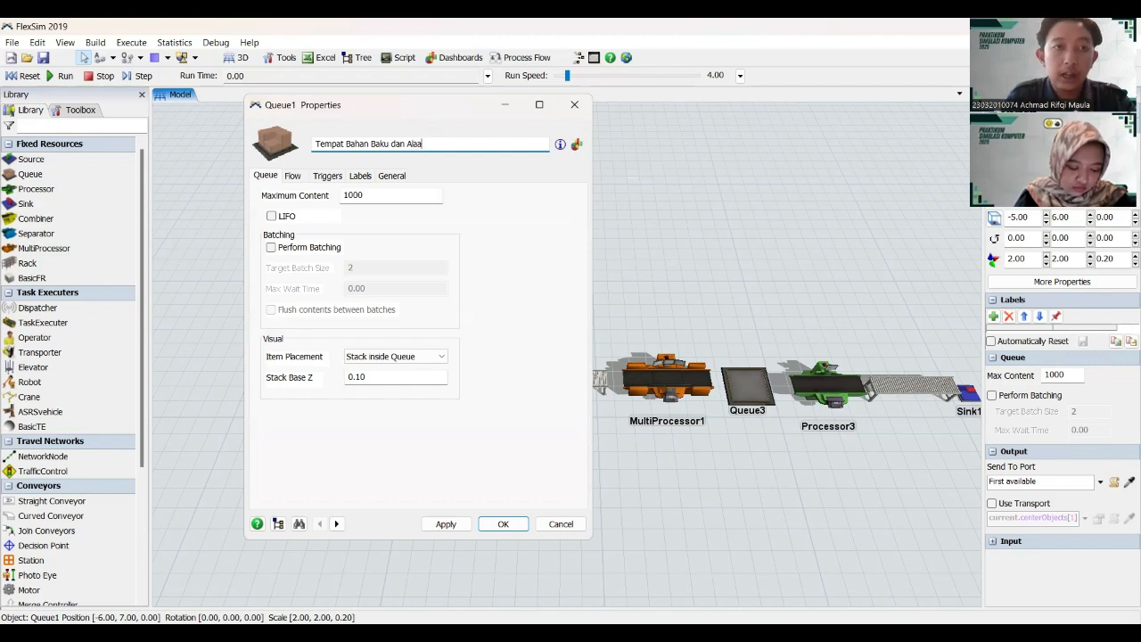
pyautogui.press('BackSpace')
pyautogui.write('t')
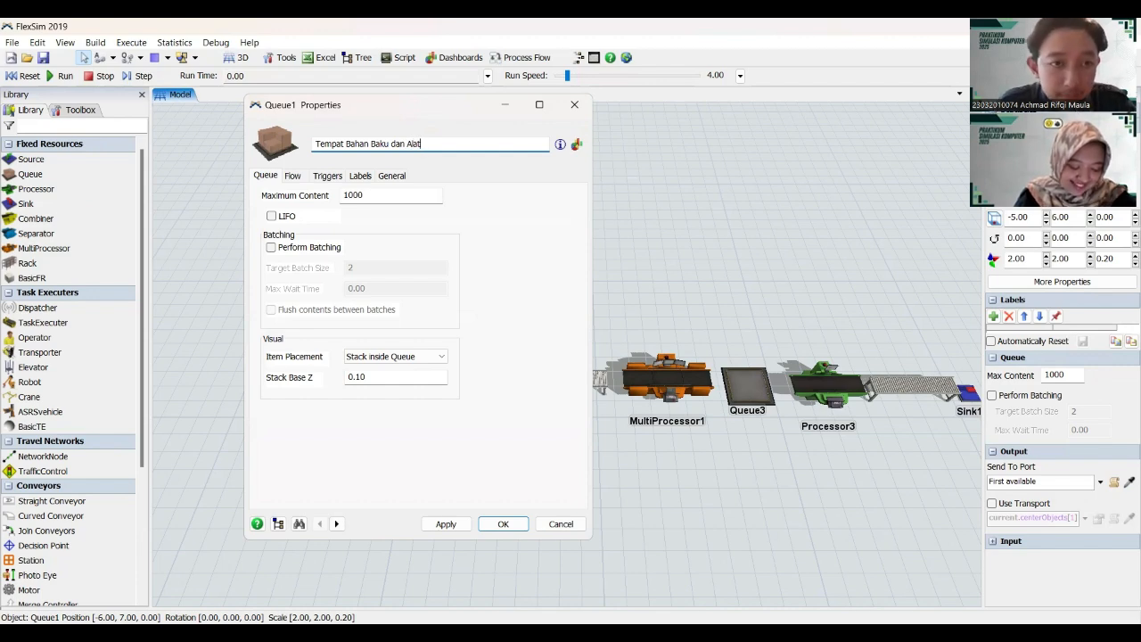
# - Set the maximum content of the Tempat Bahan Baku dan Alat queue to 50
pyautogui.click(366, 193)
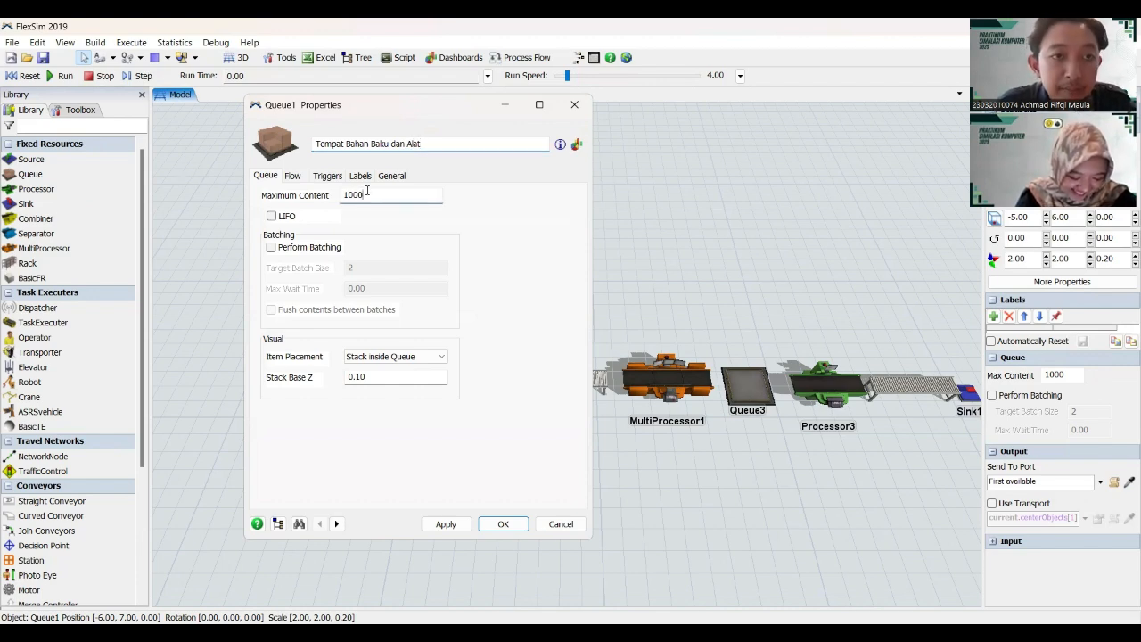
pyautogui.moveTo(367, 192); pyautogui.dragTo(347, 193)
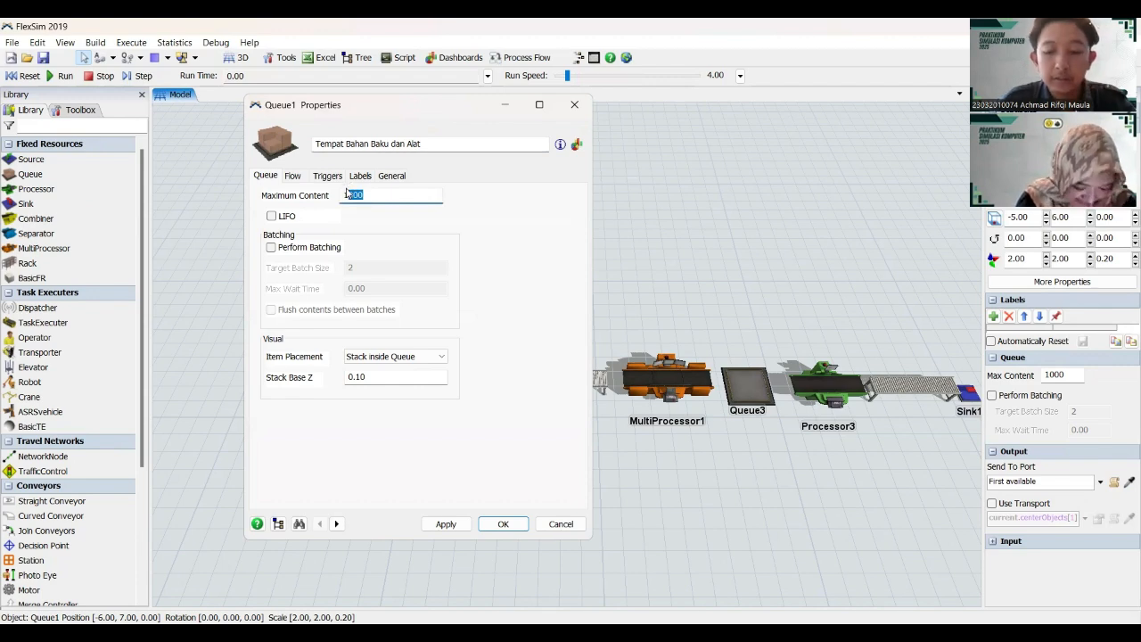
pyautogui.write('150')
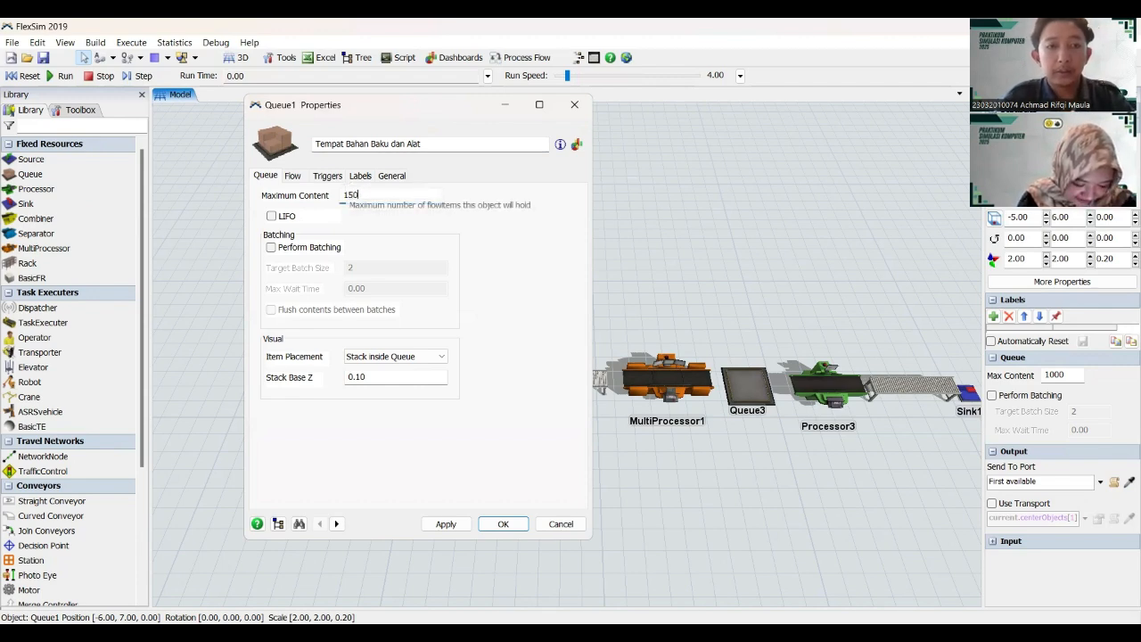
pyautogui.press('BackSpace')
pyautogui.press('BackSpace')
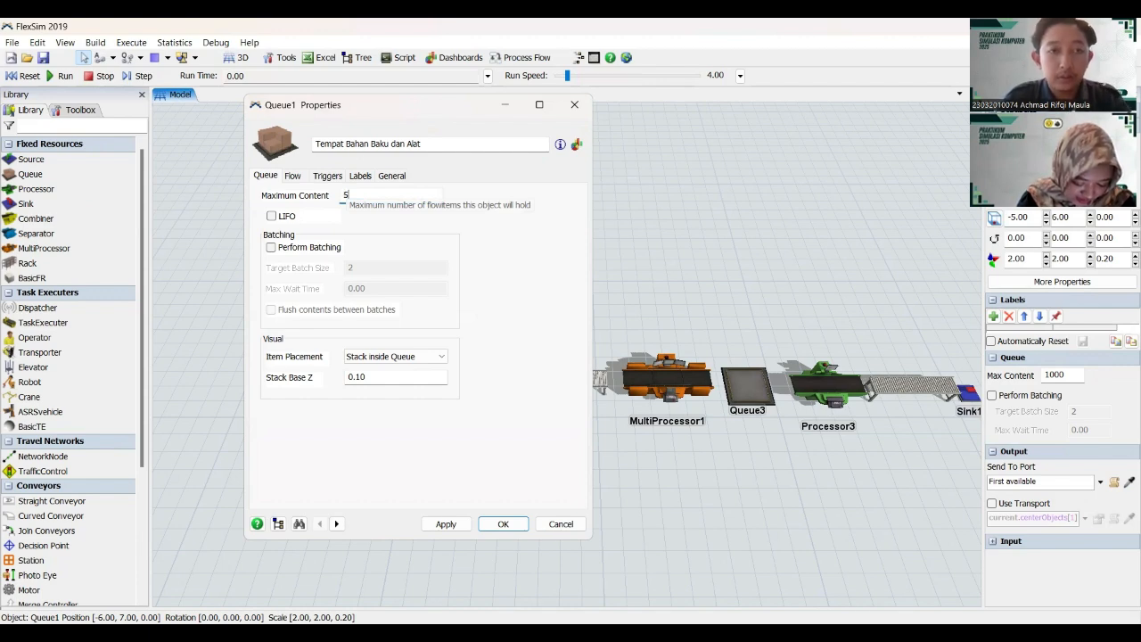
pyautogui.write('0')
# - Enable batching on the queue with a target batch size of 10 and apply its settings
pyautogui.click(271, 247)
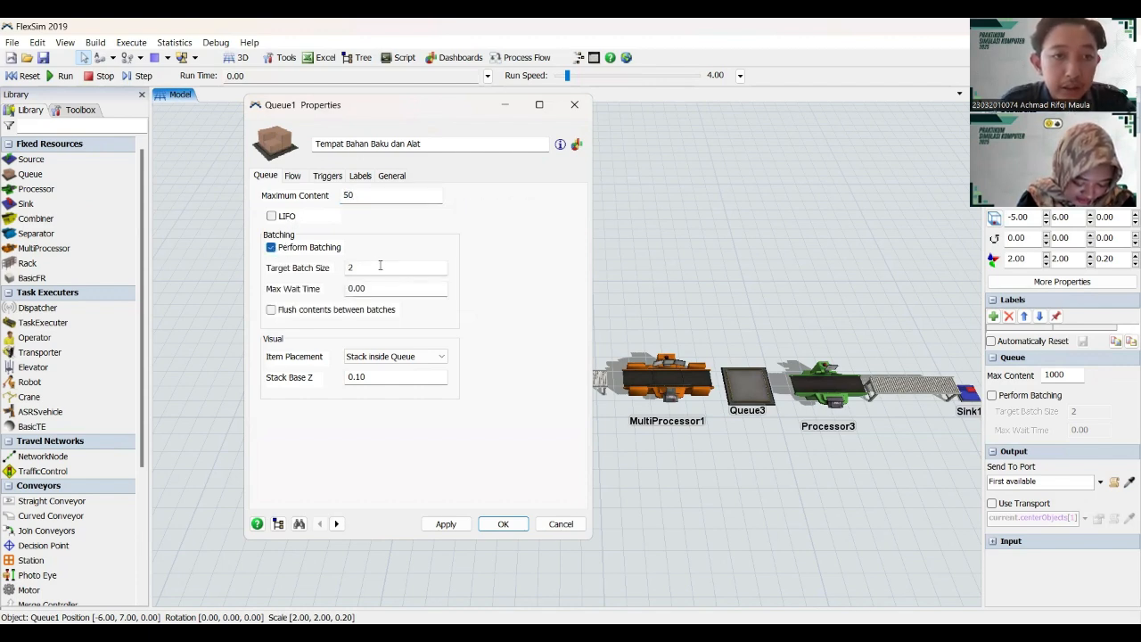
pyautogui.click(380, 264)
pyautogui.doubleClick(380, 265)
pyautogui.write('1')
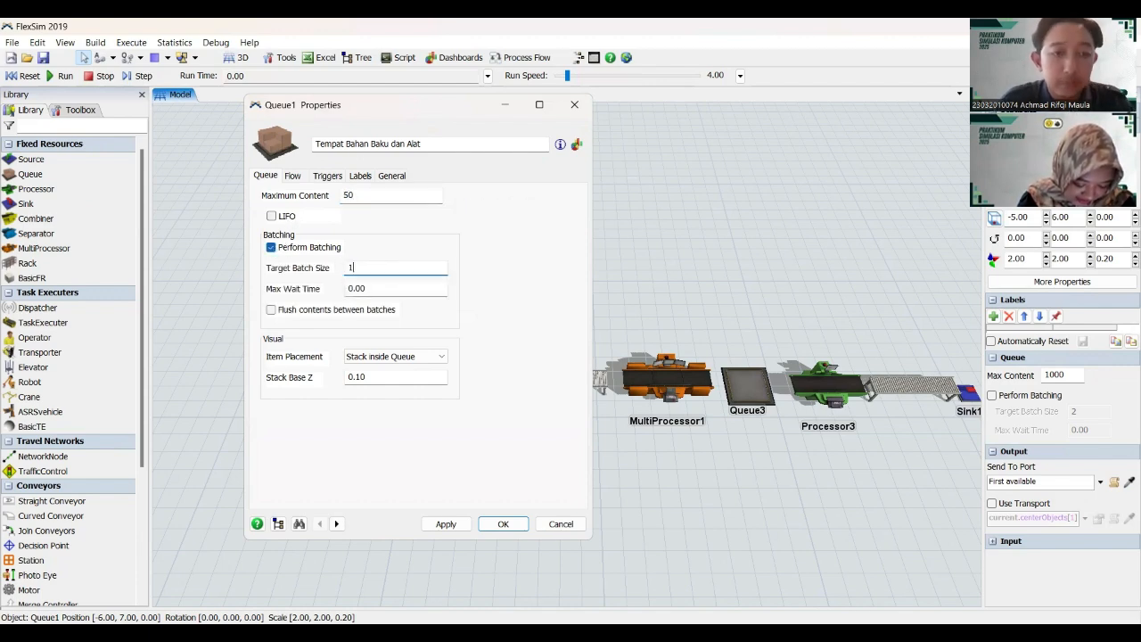
pyautogui.write('0')
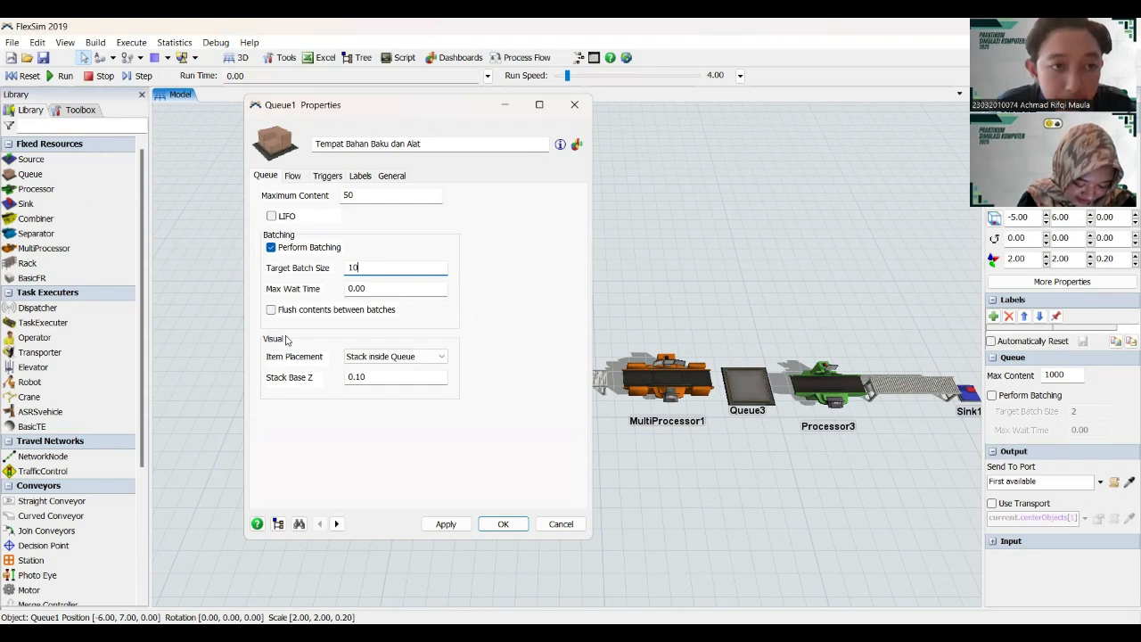
pyautogui.click(294, 178)
pyautogui.click(327, 177)
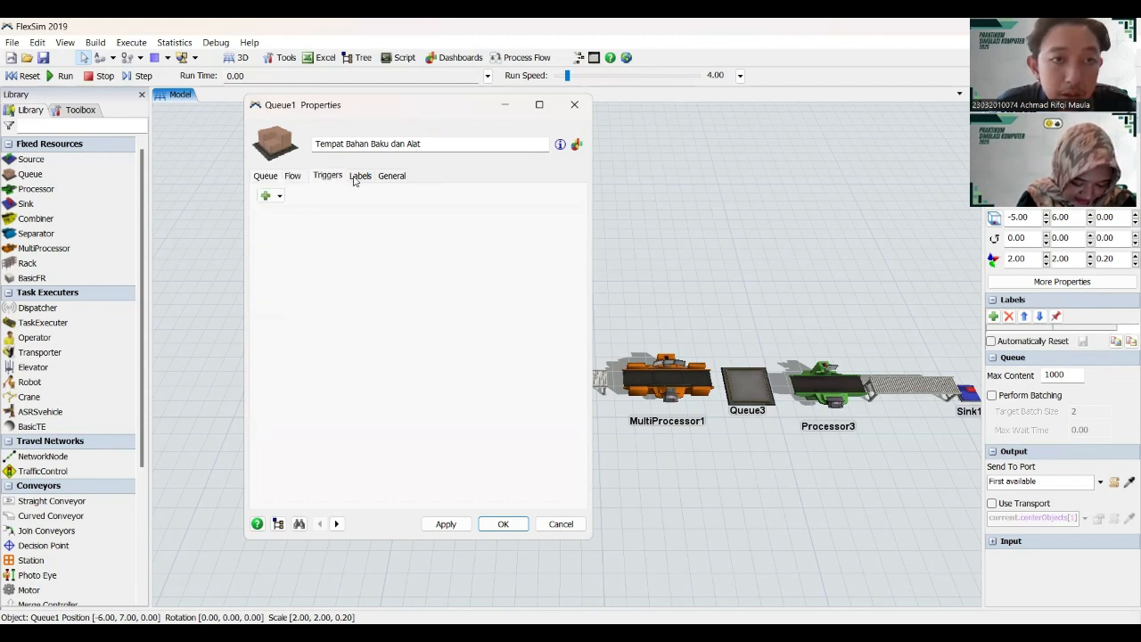
pyautogui.click(360, 177)
pyautogui.click(392, 176)
pyautogui.click(265, 176)
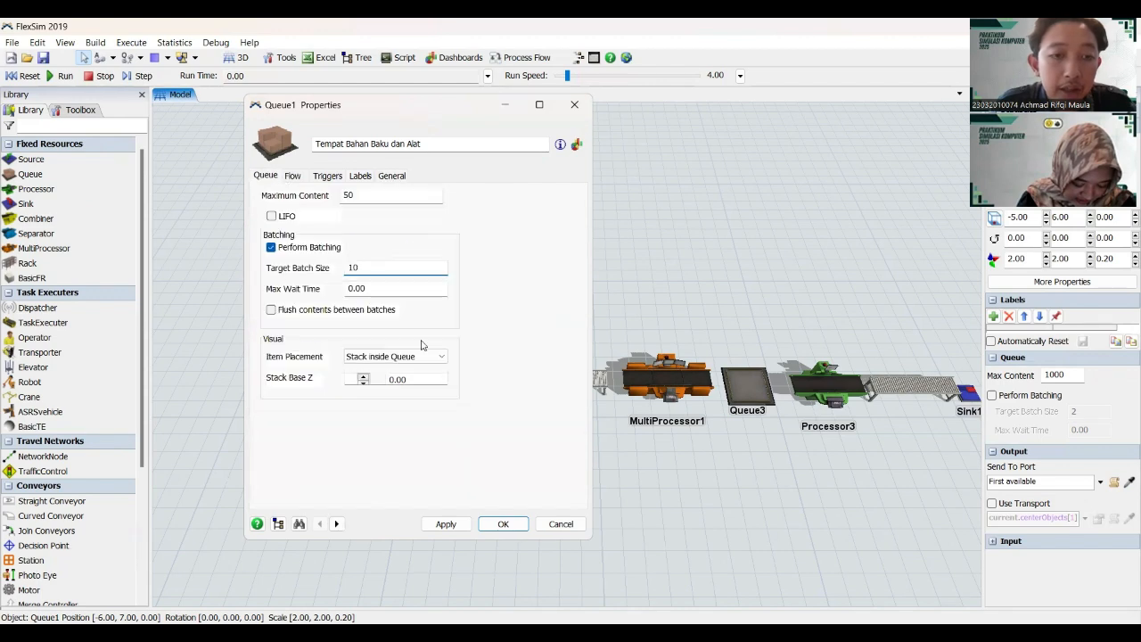
pyautogui.click(446, 524)
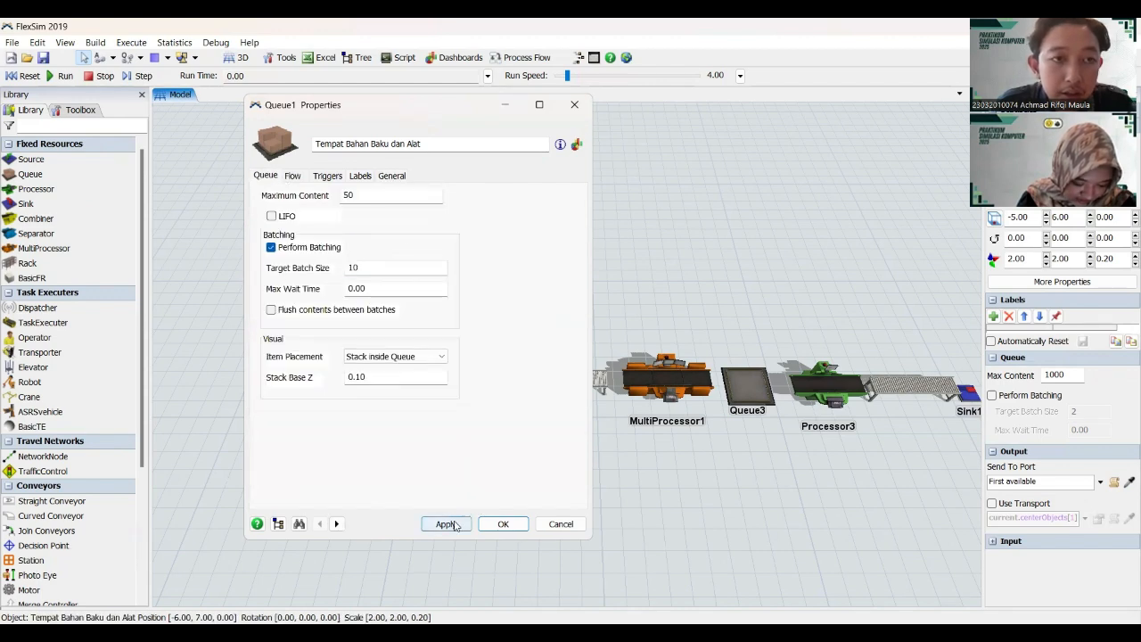
pyautogui.click(501, 524)
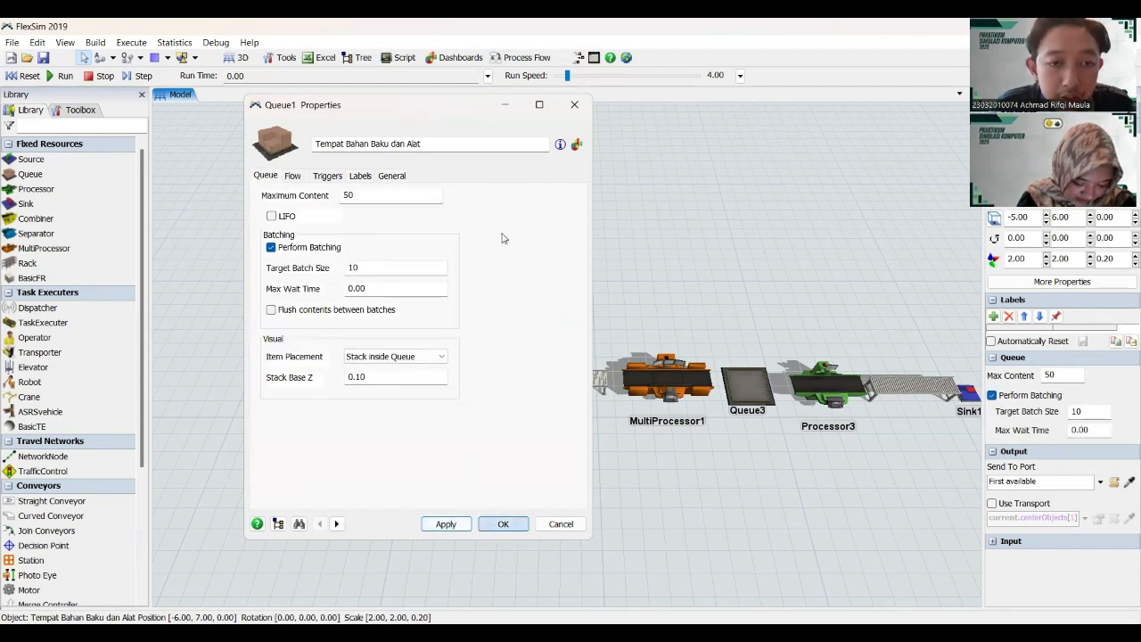
# - Rename the first processor, below the Tempat Bahan Baku dan Alat queue, as Persiapan Bahan dan Alat
pyautogui.click(323, 381)
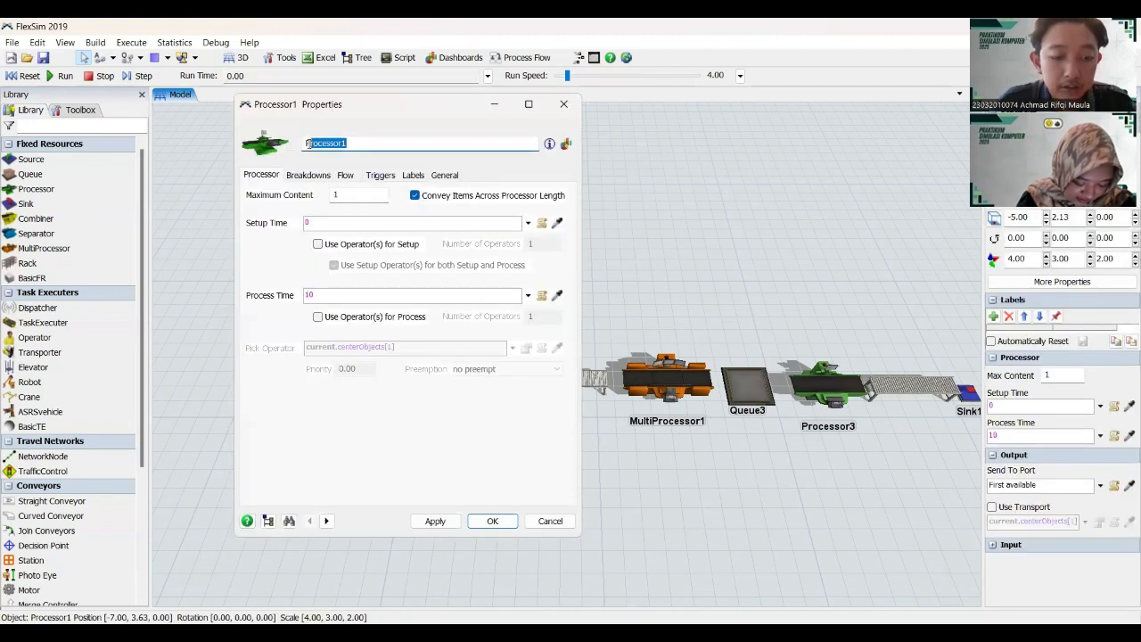
pyautogui.write('Persiapan ')
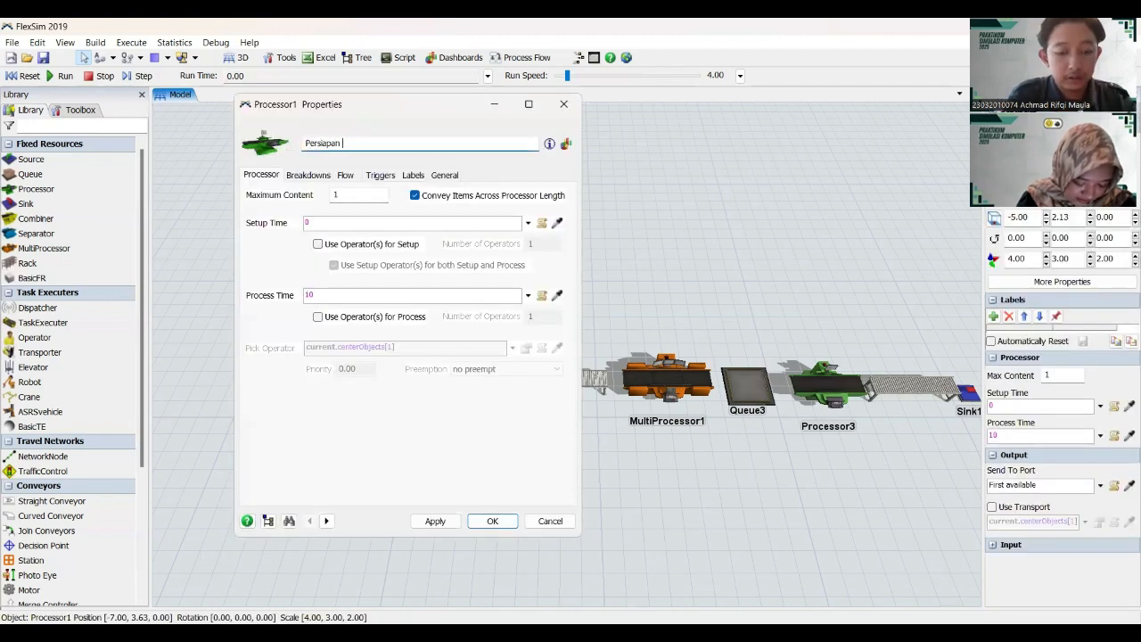
pyautogui.write('Bahan dan A')
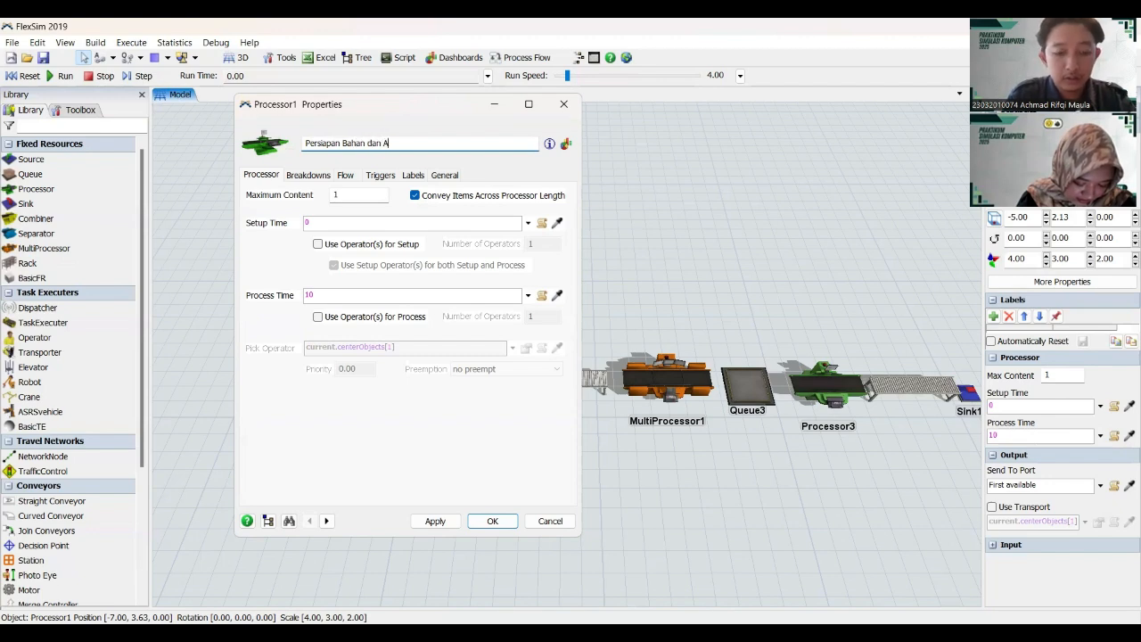
pyautogui.write('lat')
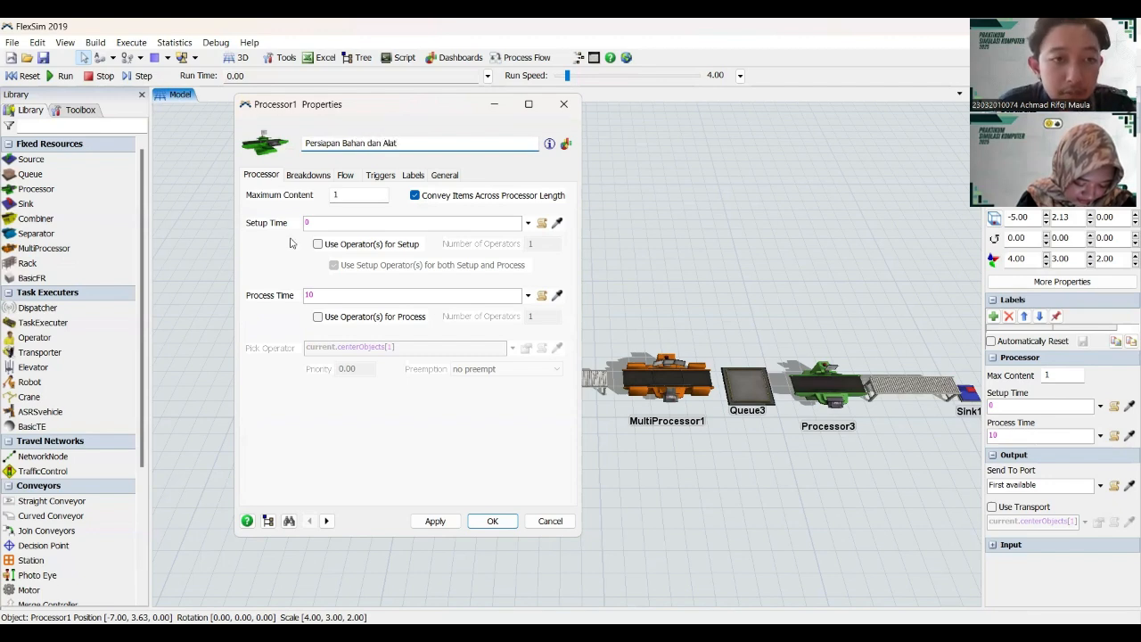
# - Launch ExpertFit for the processor's time distribution and set Process Time to loglogistic( 25.264741, 1.830023, 2.122340, <stream>)
pyautogui.click(328, 294)
pyautogui.doubleClick(307, 295)
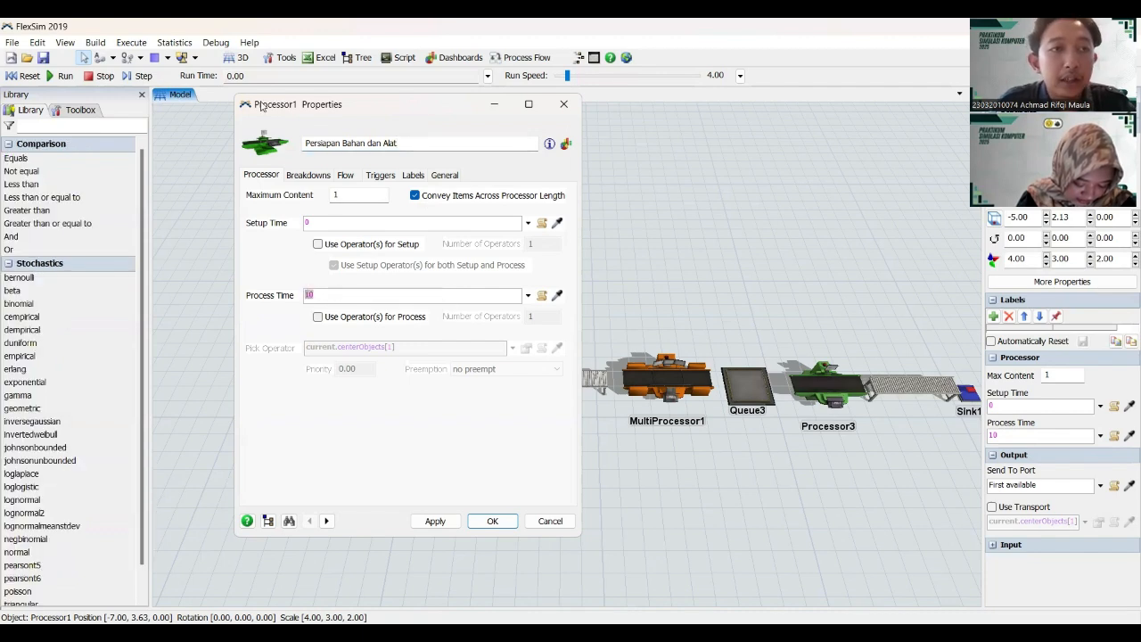
pyautogui.click(176, 43)
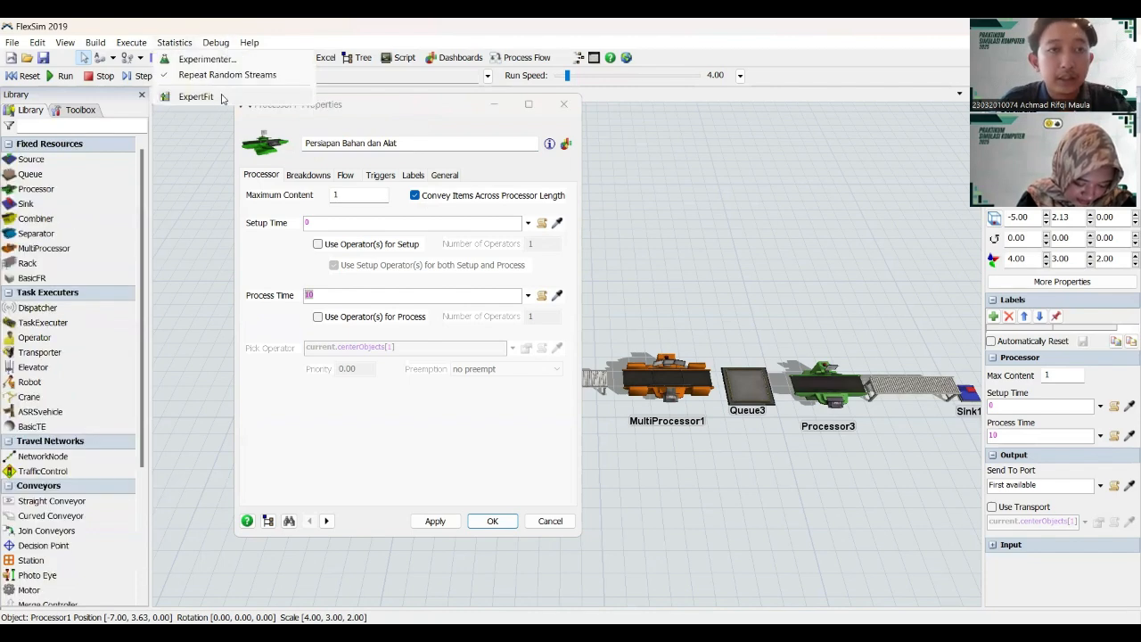
pyautogui.click(197, 97)
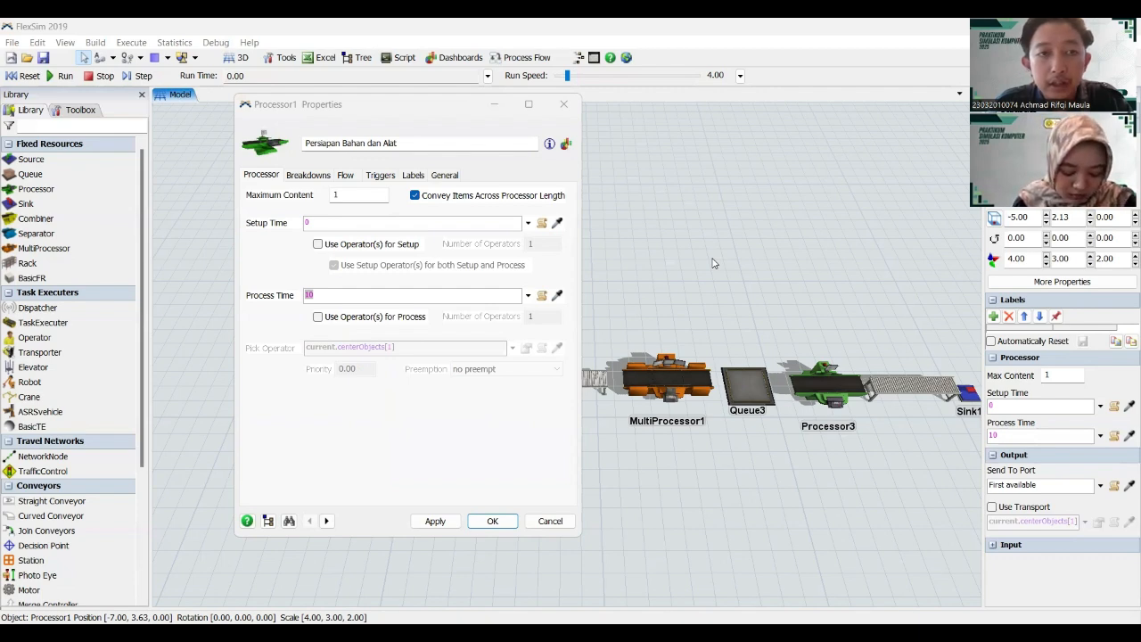
pyautogui.hotkey('alt', 'Tab')
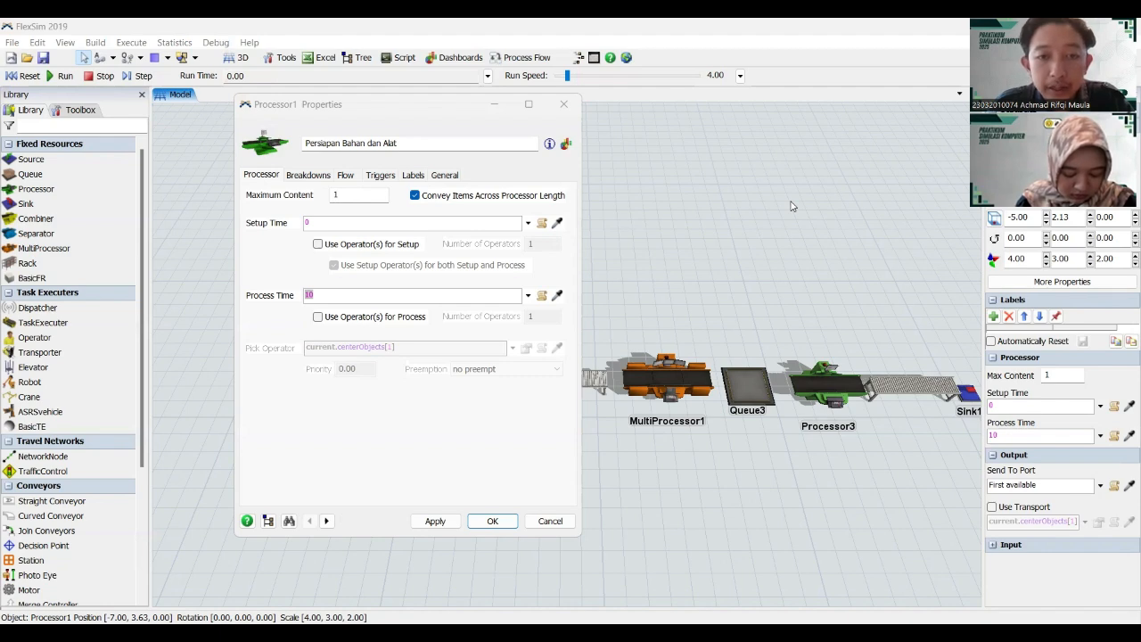
pyautogui.hotkey('alt', 'Tab')
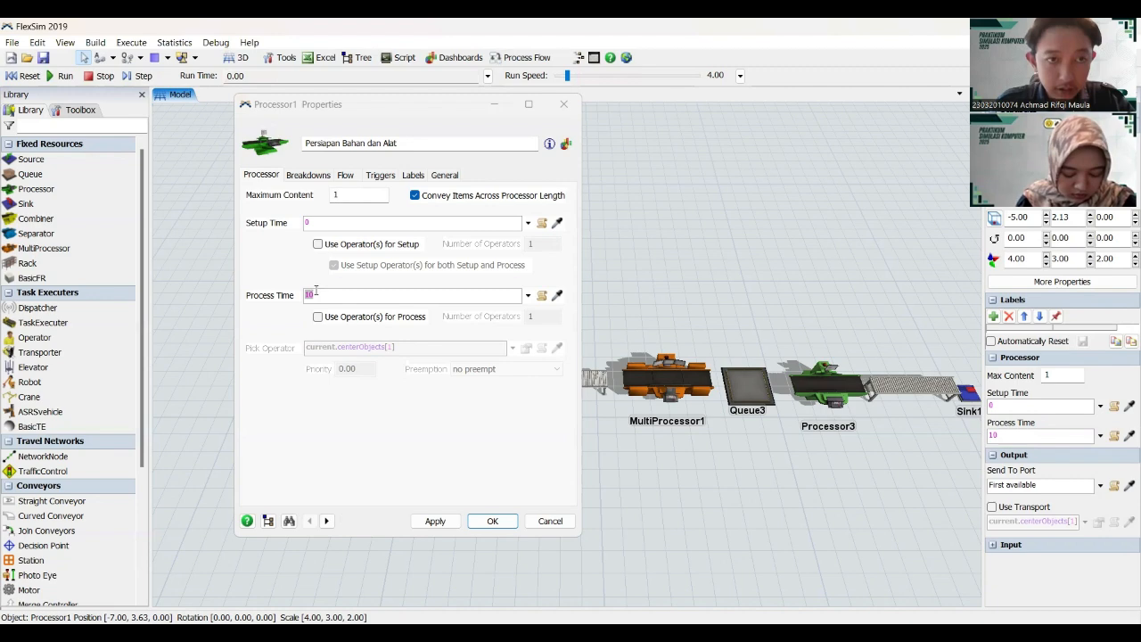
pyautogui.write('loglogistic( 25.264741, 1.830023, 2.122340, <stream>)')
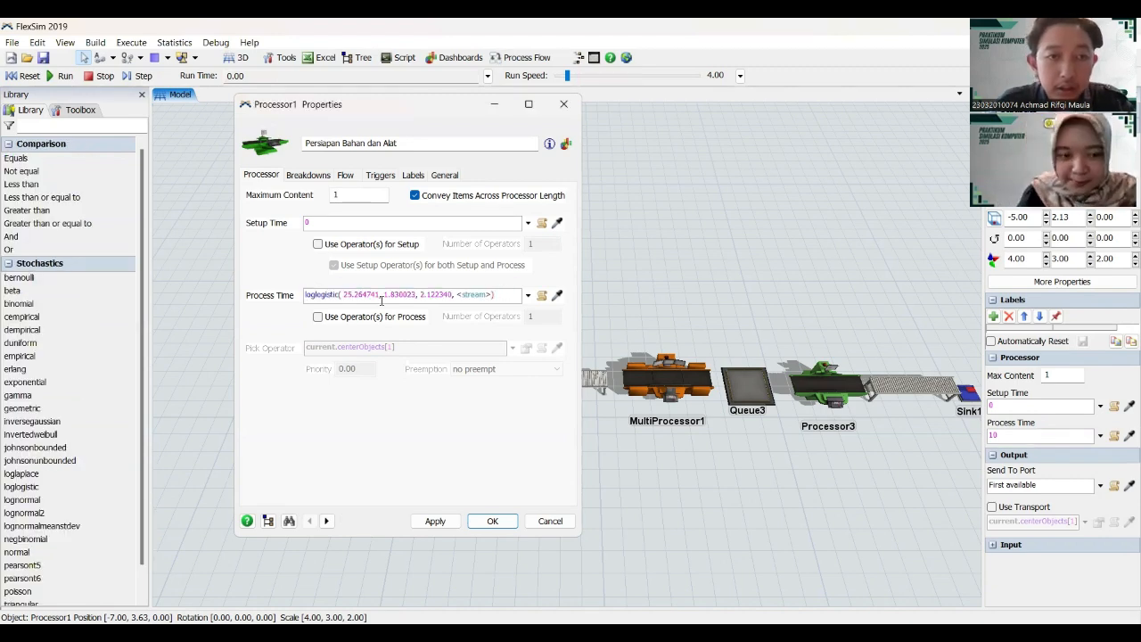
# - Replace the <stream> placeholder in the Process Time expression with getstream(current)
pyautogui.click(465, 294)
pyautogui.press('BackSpace')
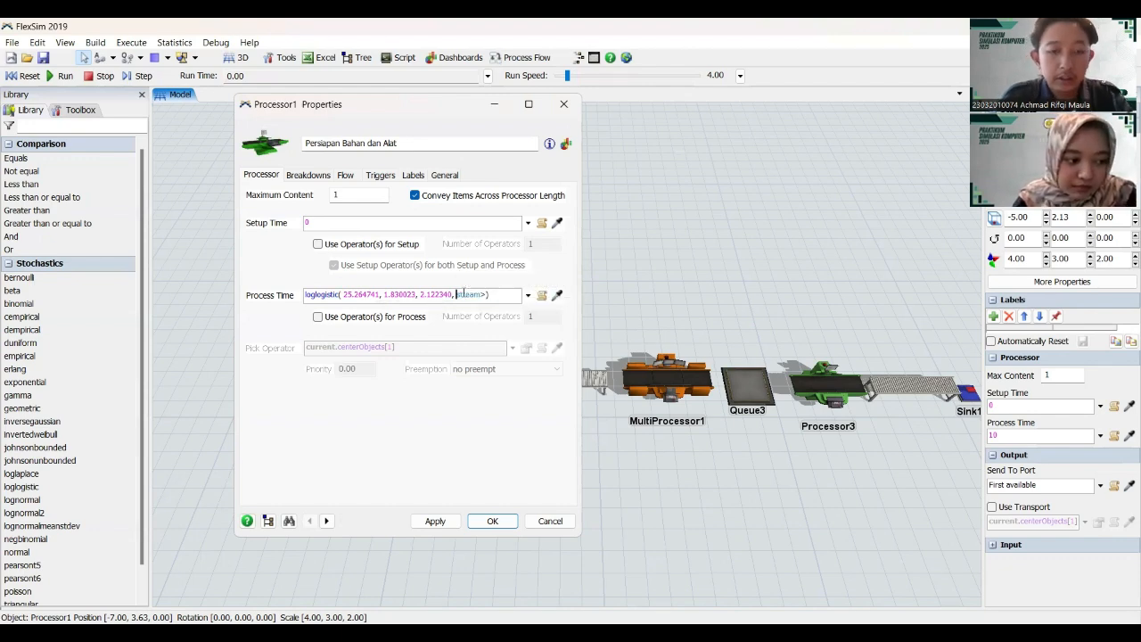
pyautogui.write('get')
pyautogui.click(496, 296)
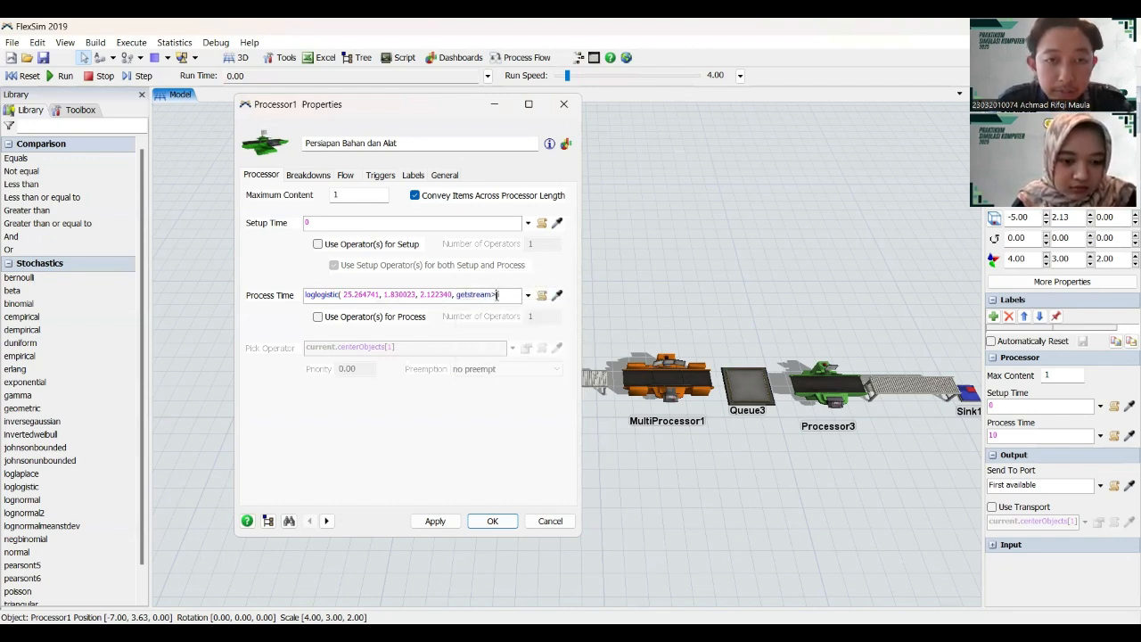
pyautogui.press('BackSpace')
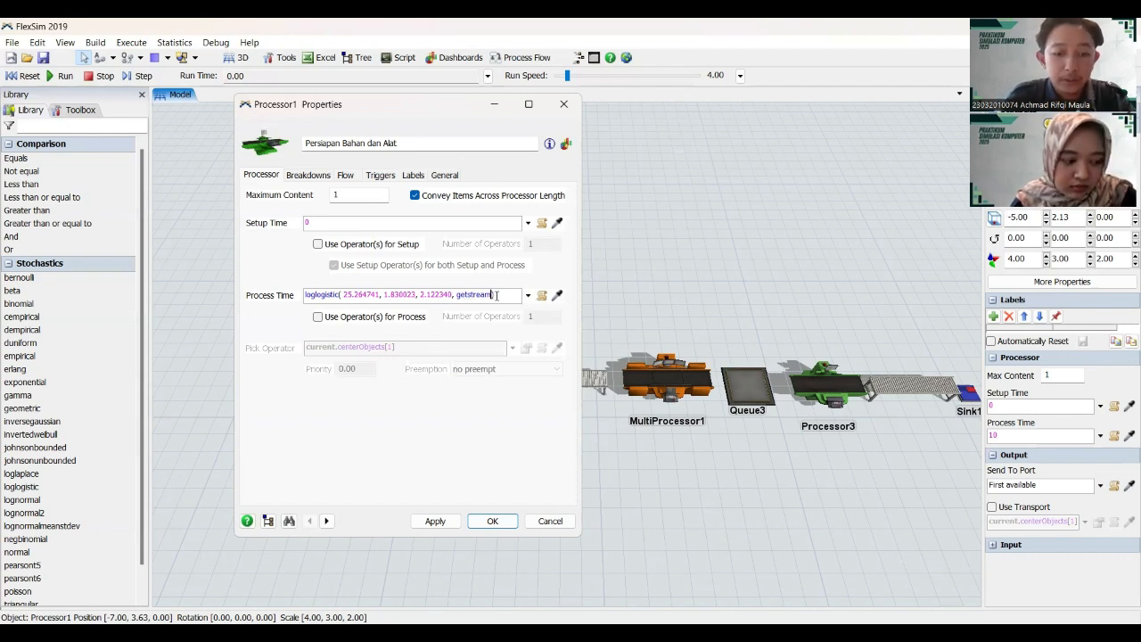
pyautogui.write('(curren')
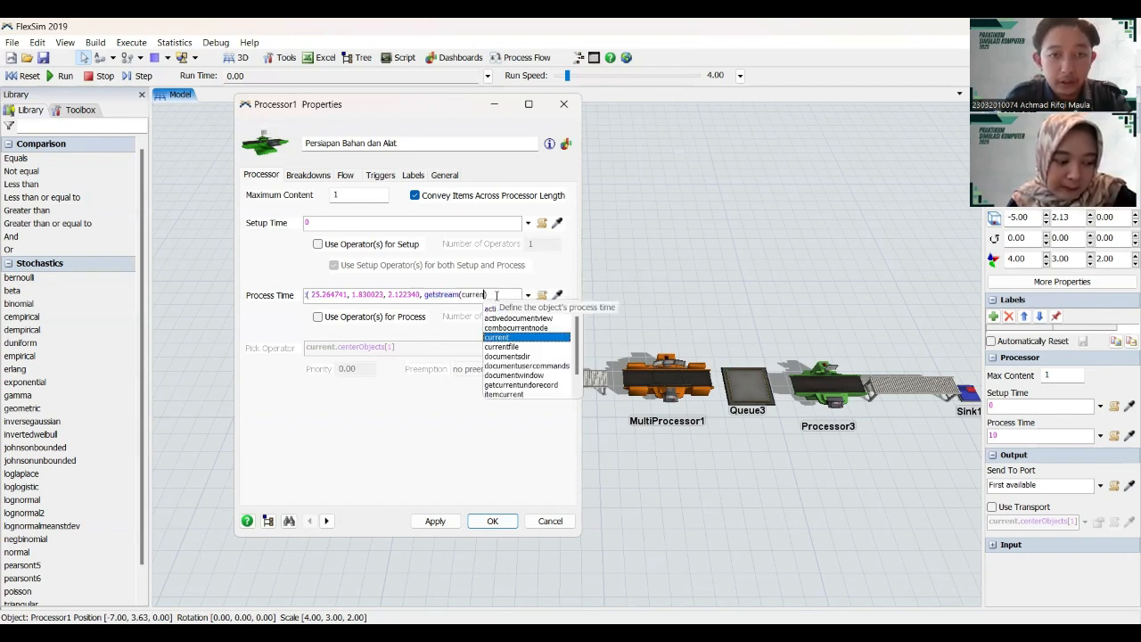
pyautogui.write('t')
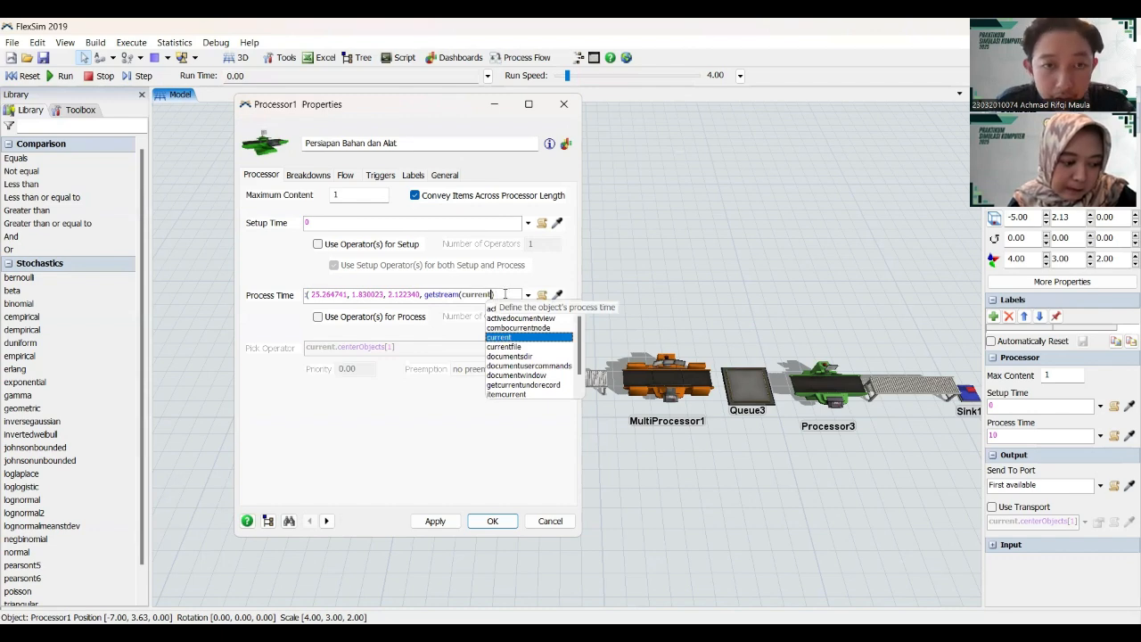
pyautogui.write(')')
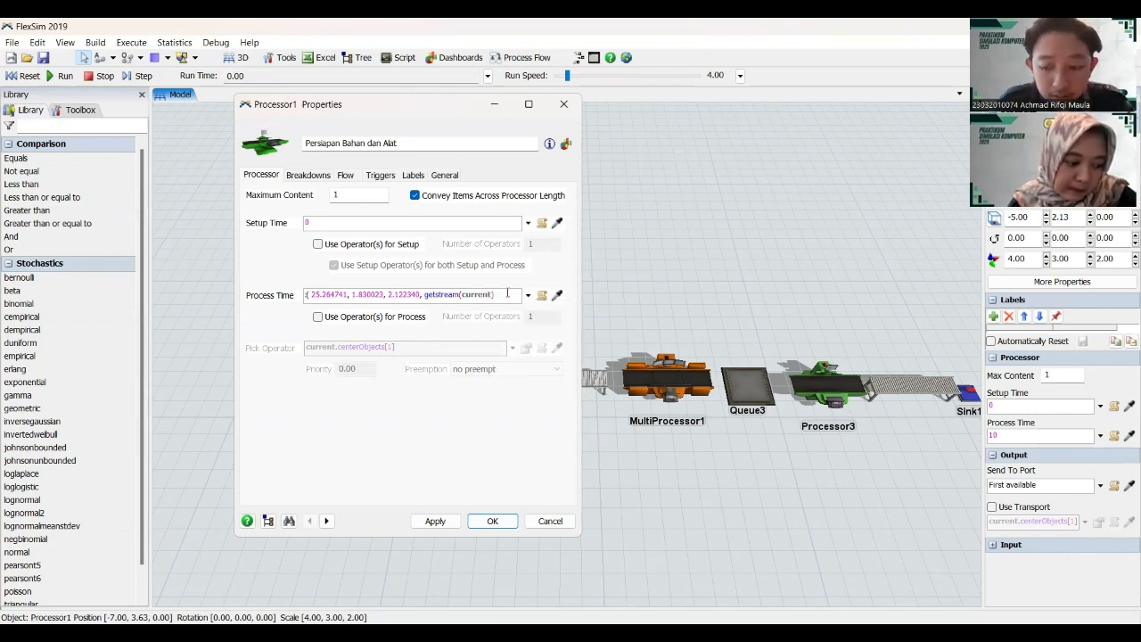
pyautogui.write(')')
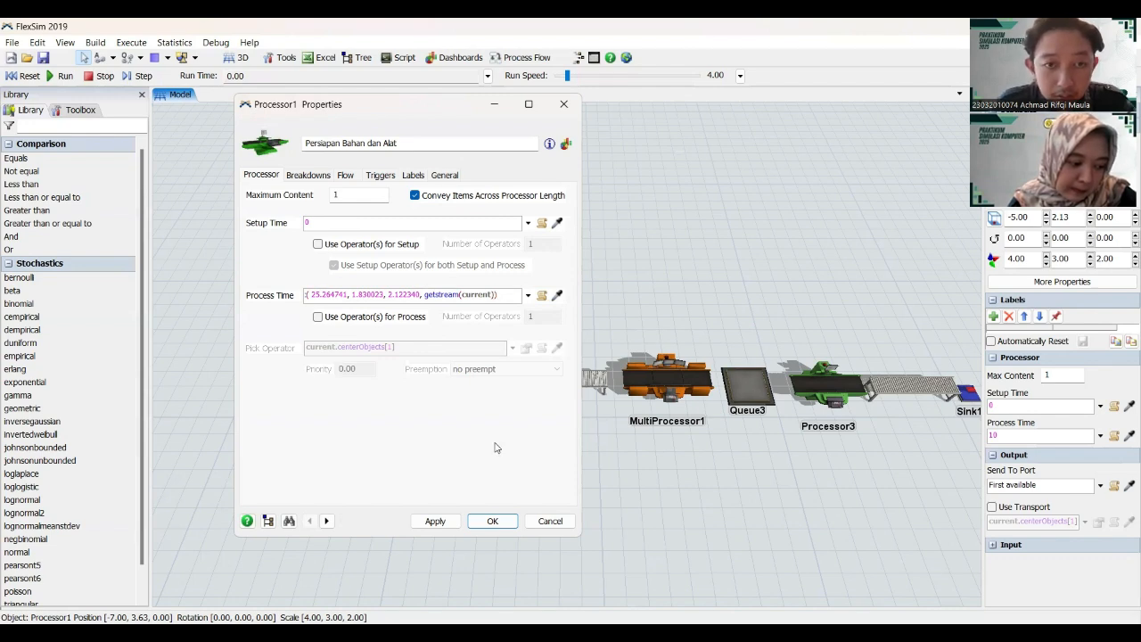
pyautogui.click(497, 448)
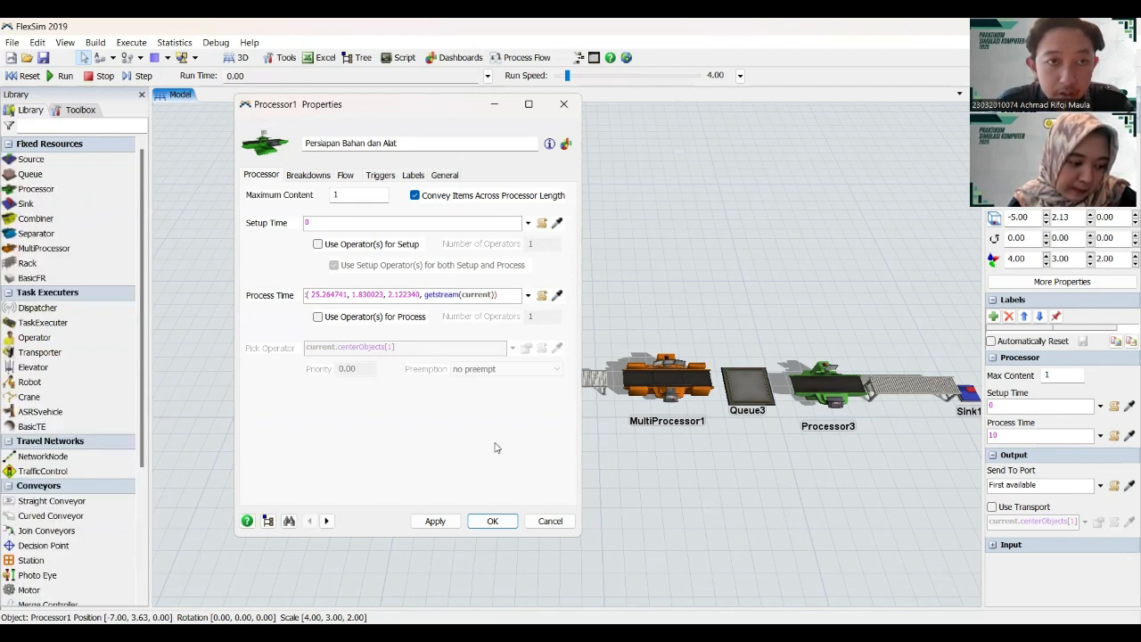
# - Check the processor's breakdown, flow and trigger settings, apply its properties and close them
pyautogui.click(315, 180)
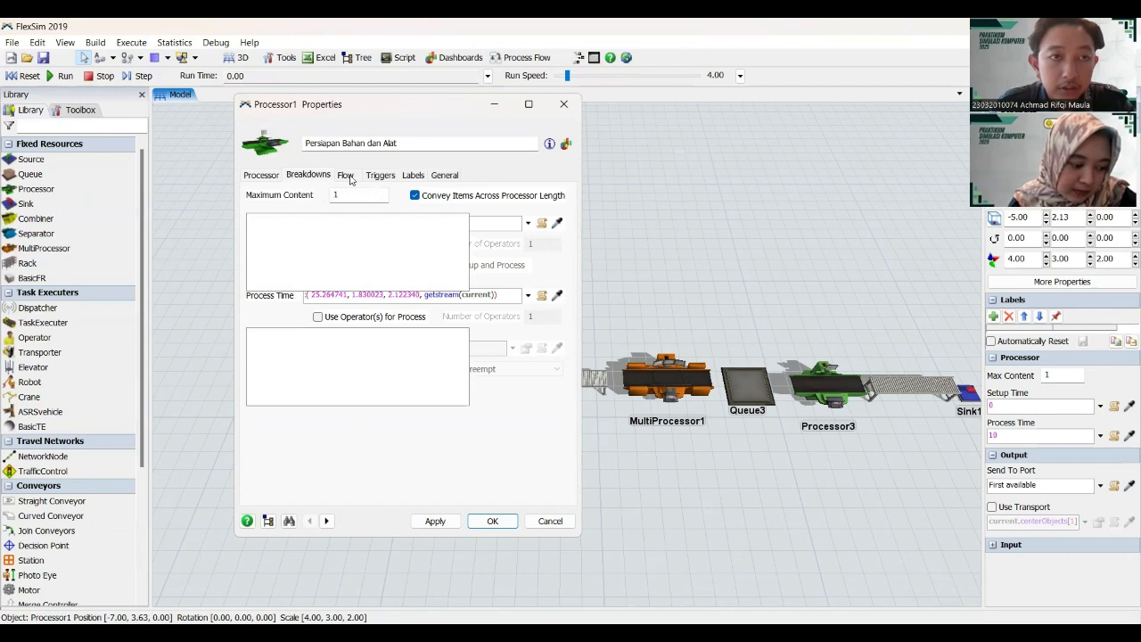
pyautogui.click(346, 177)
pyautogui.click(382, 176)
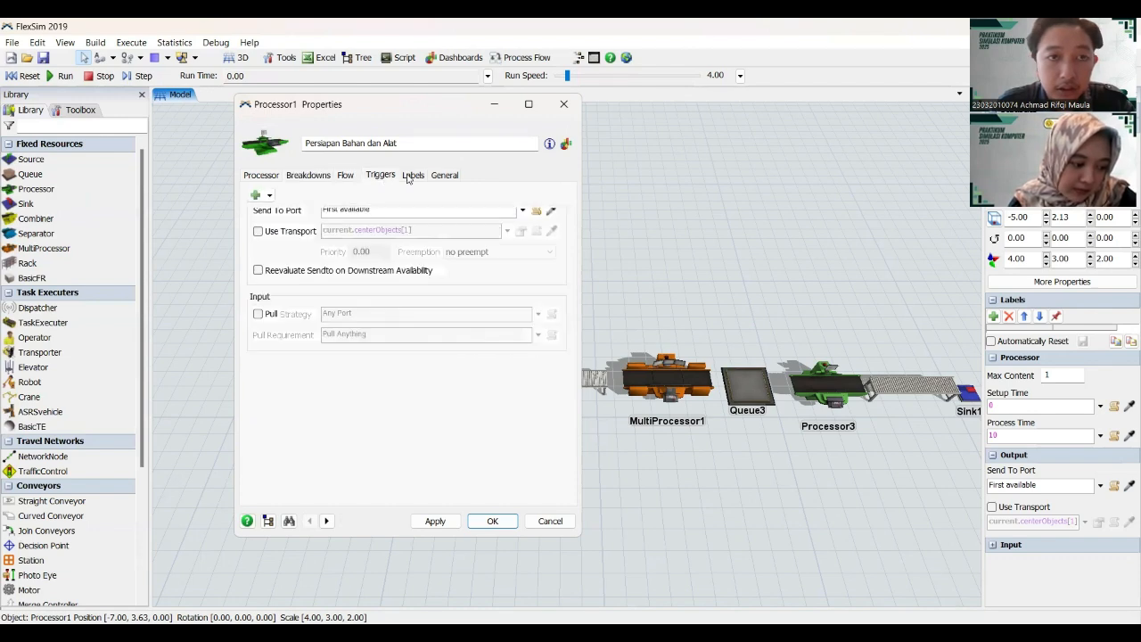
pyautogui.click(449, 521)
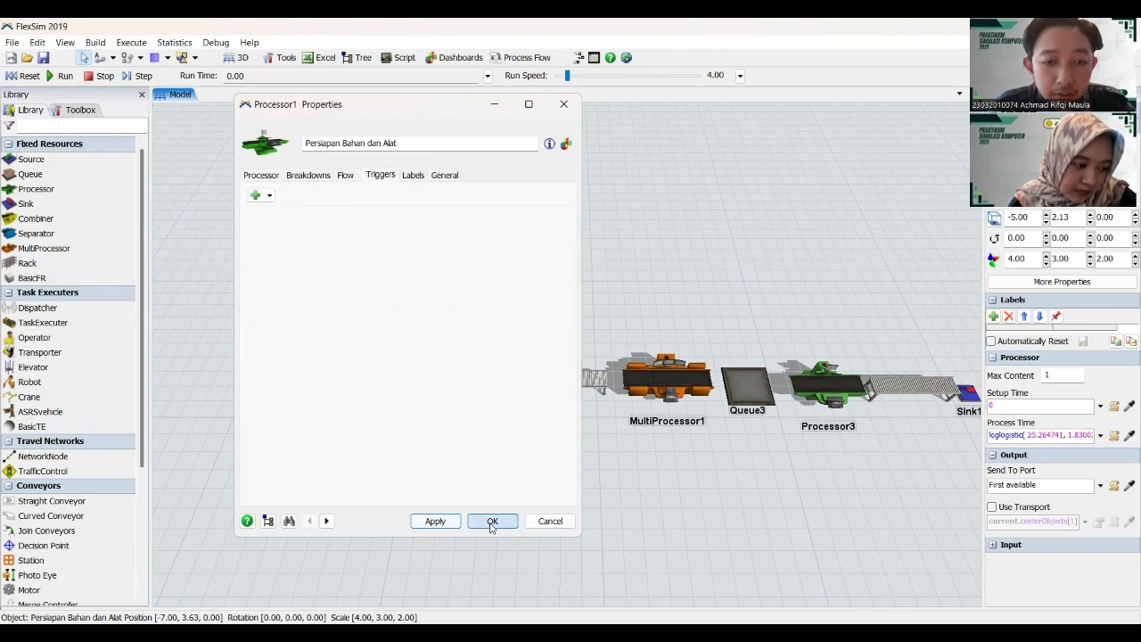
pyautogui.click(493, 522)
# - Rename the second queue, between Persiapan Bahan dan Alat and Processor2, as Menuju Proses Pemotongan
pyautogui.click(403, 385)
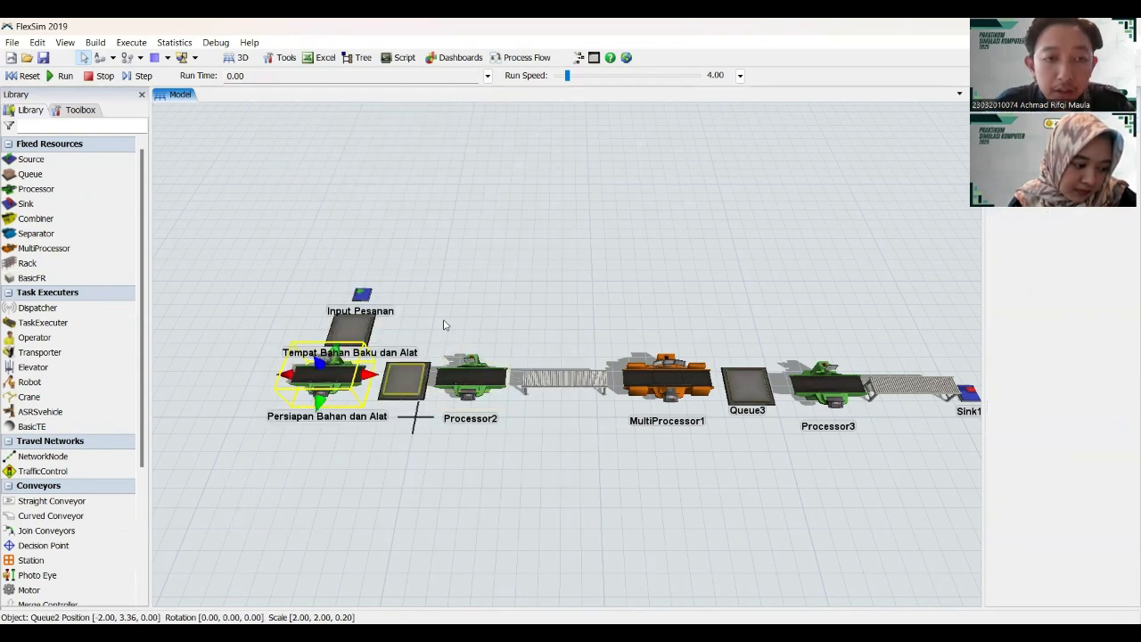
pyautogui.doubleClick(404, 383)
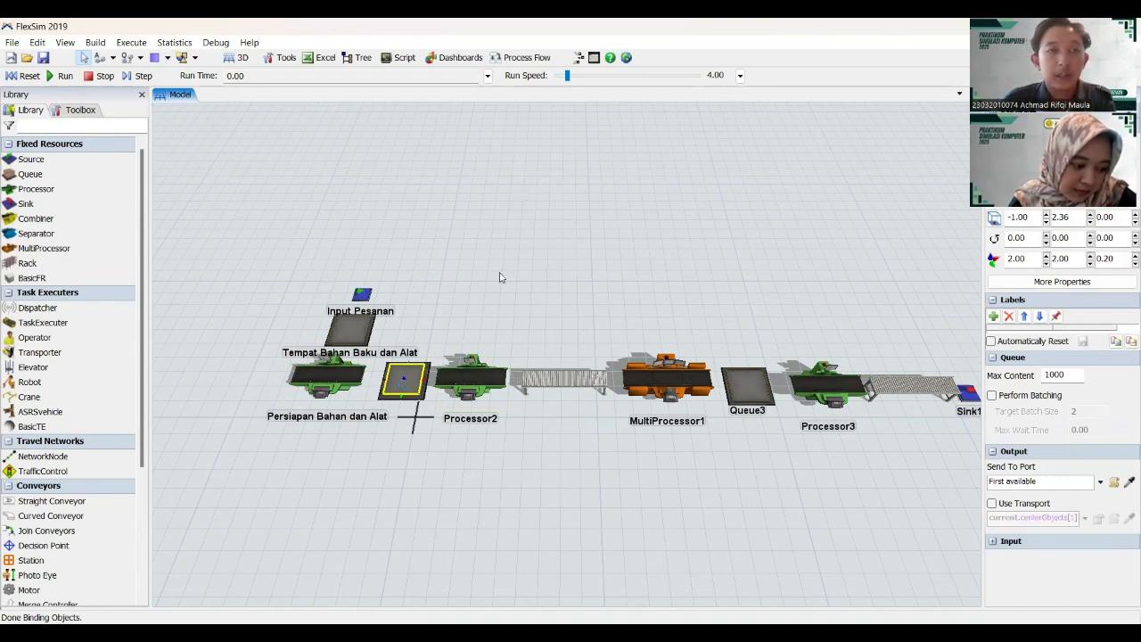
pyautogui.doubleClick(360, 140)
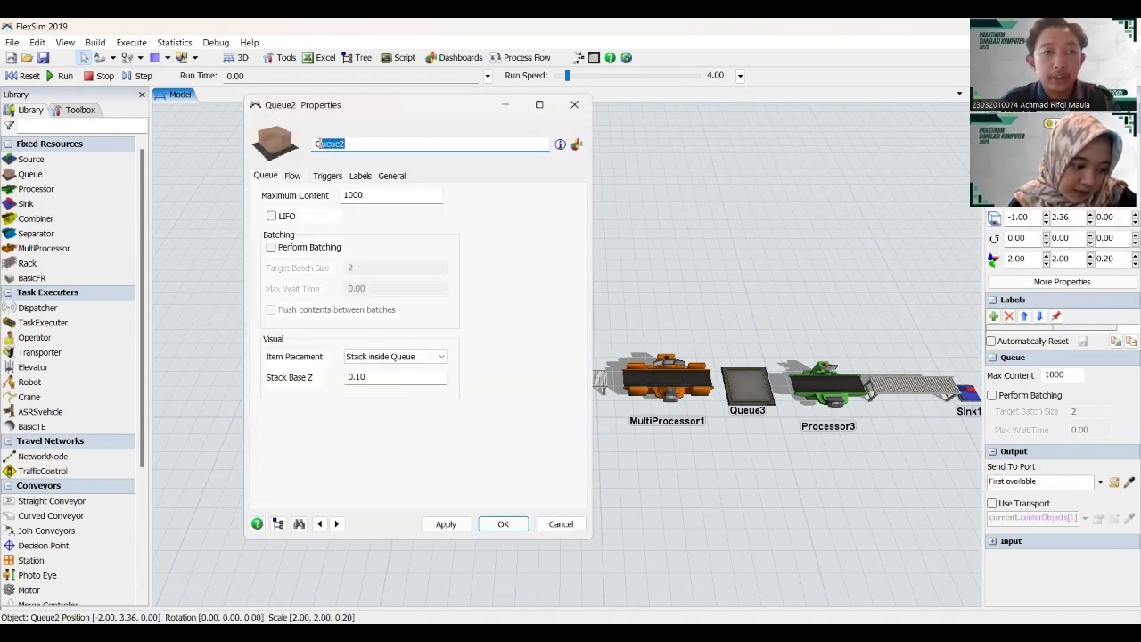
pyautogui.write('Menuju')
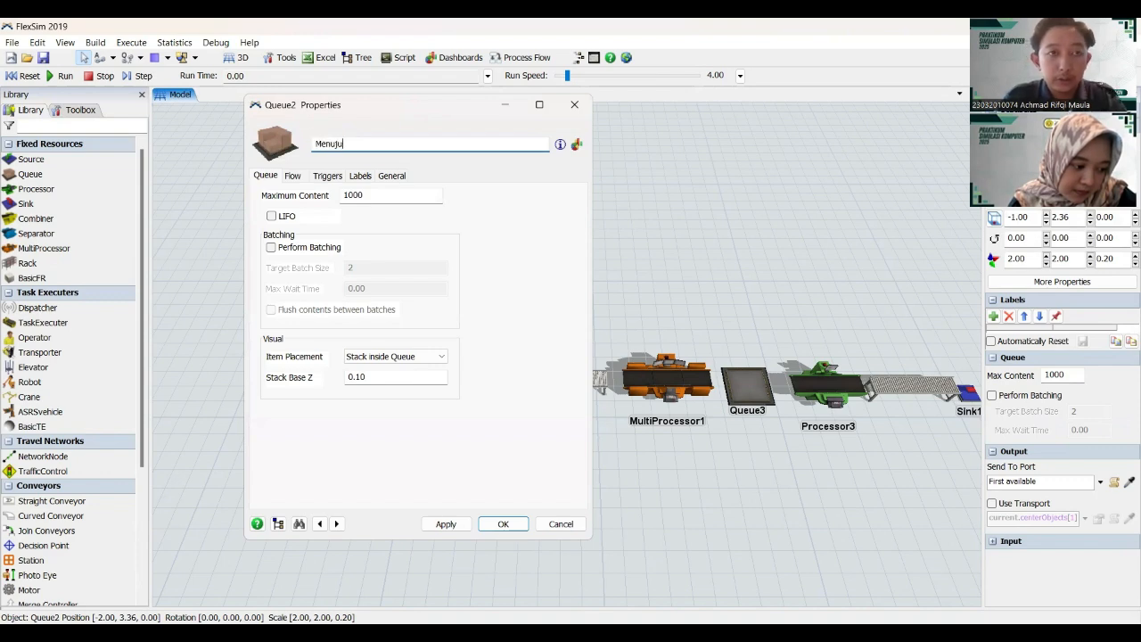
pyautogui.write(' Proses')
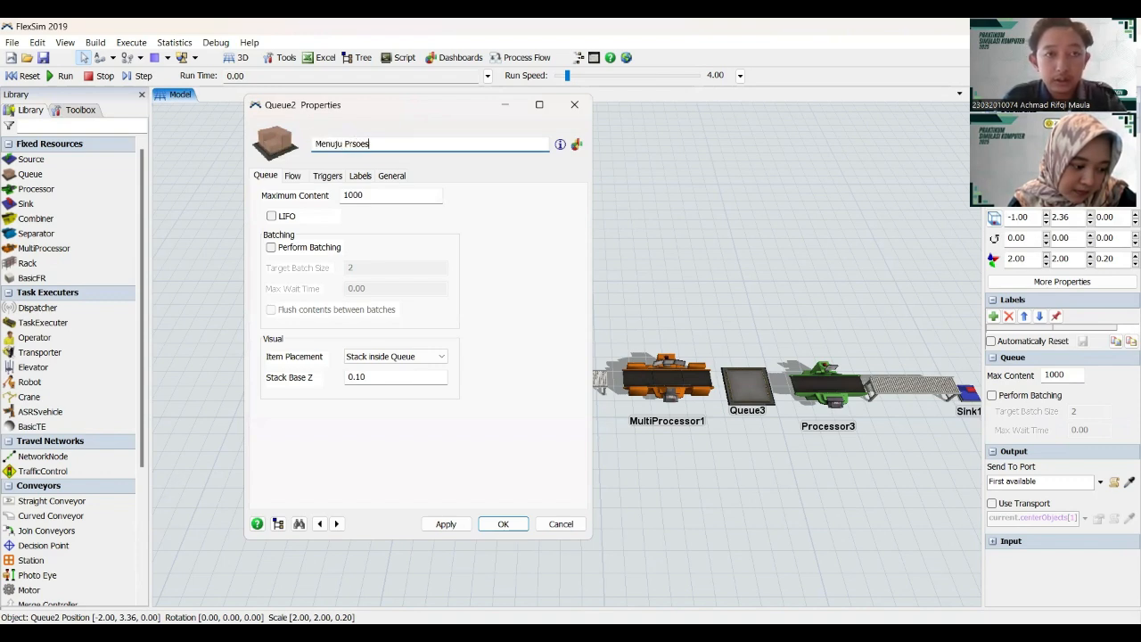
pyautogui.press('BackSpace')
pyautogui.press('BackSpace')
pyautogui.press('BackSpace')
pyautogui.press('BackSpace')
pyautogui.press('BackSpace')
pyautogui.write('roses ')
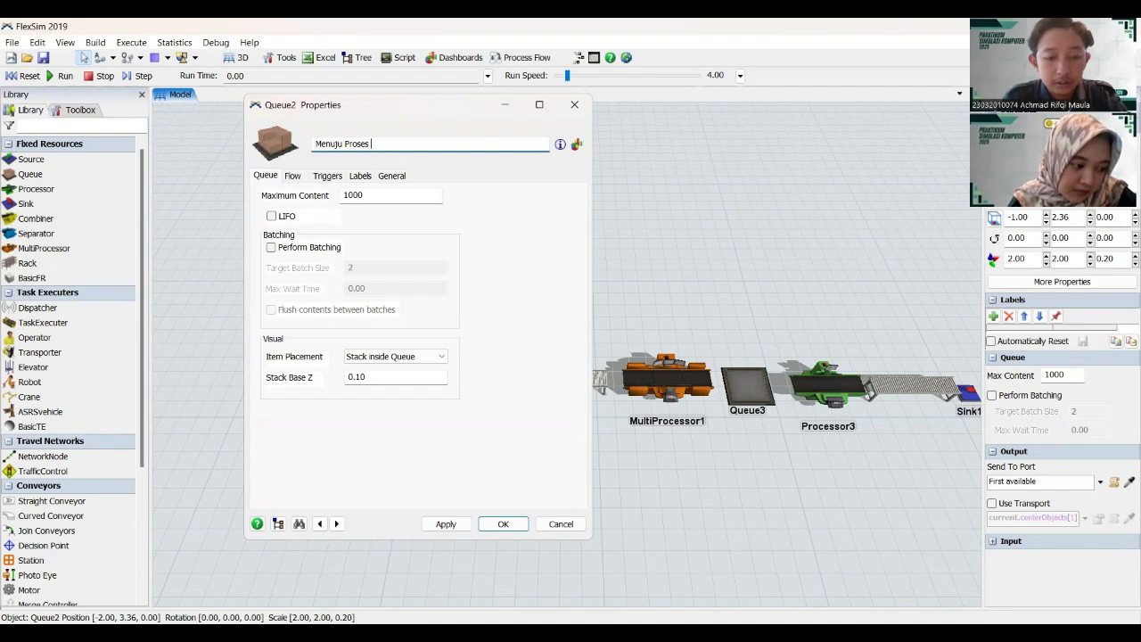
pyautogui.write('Pemotonga')
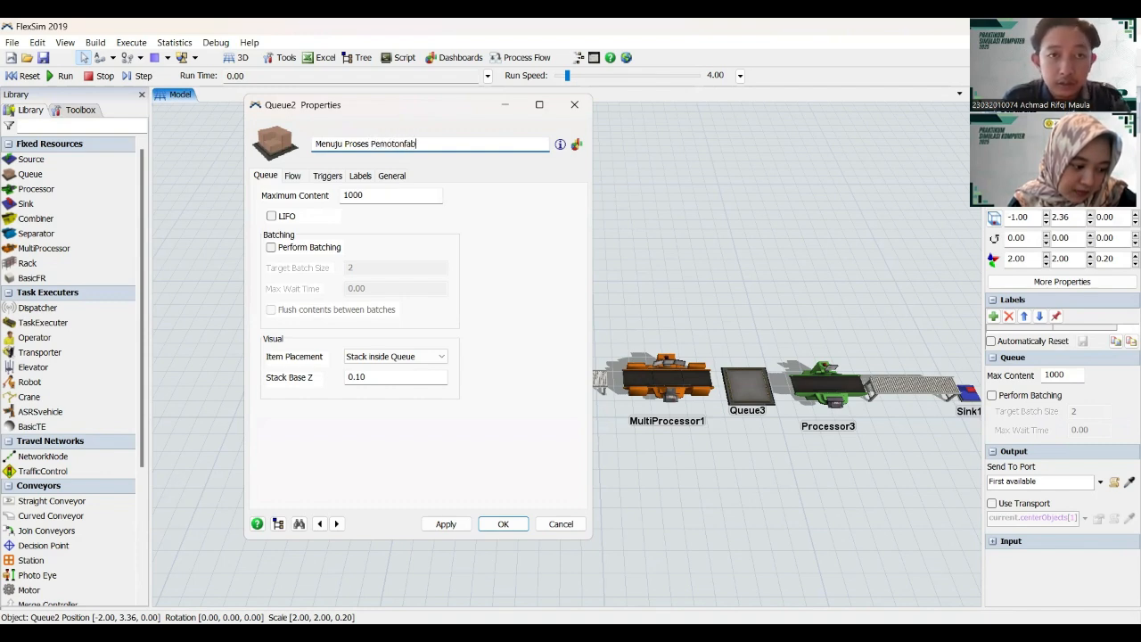
pyautogui.write('n')
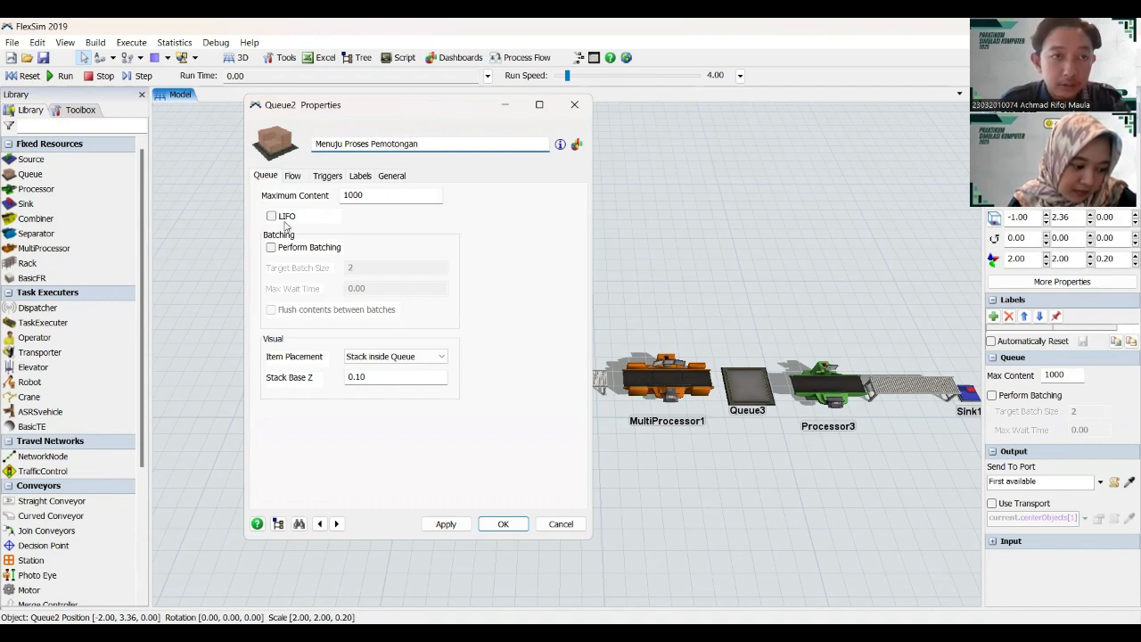
# - Set the maximum content of the Menuju Proses Pemotongan queue to 200
pyautogui.moveTo(365, 194); pyautogui.dragTo(347, 195)
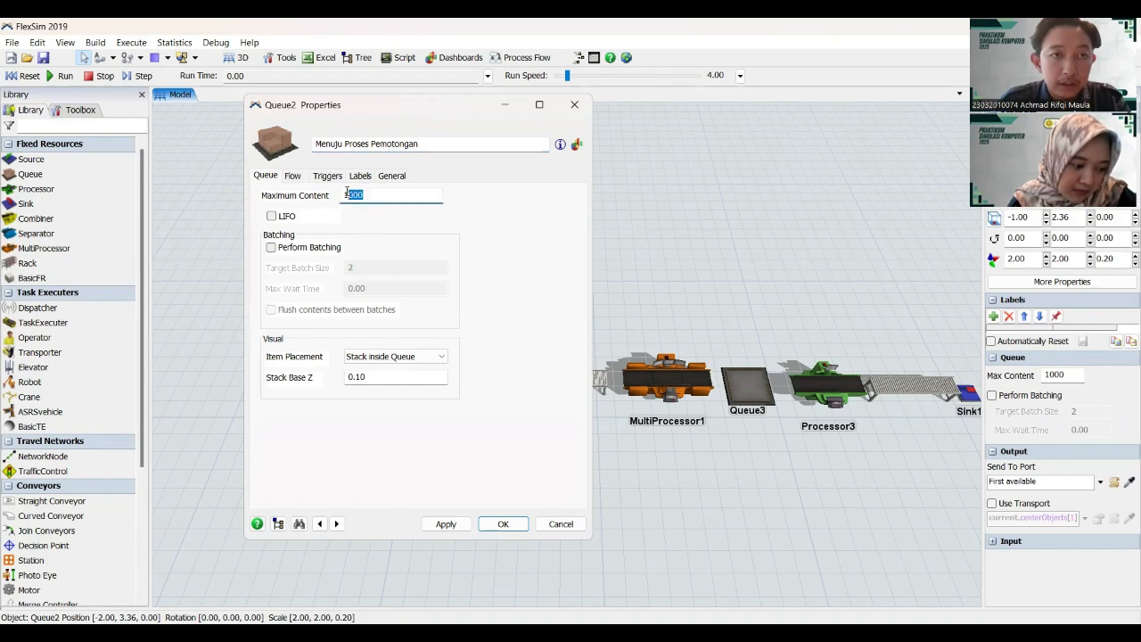
pyautogui.write('20')
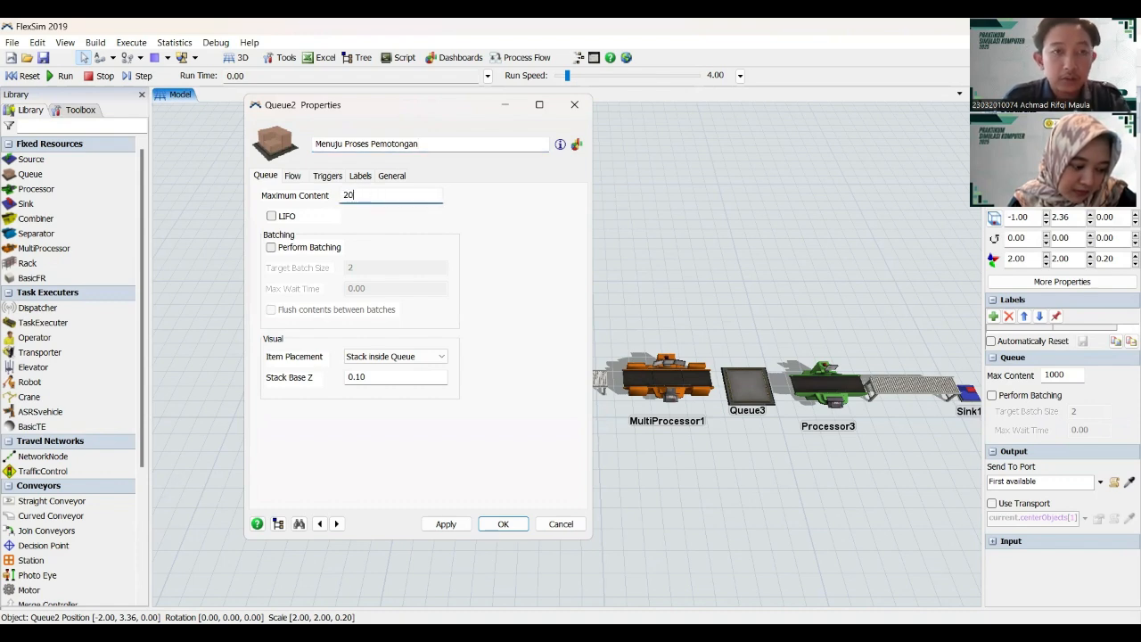
pyautogui.write('0')
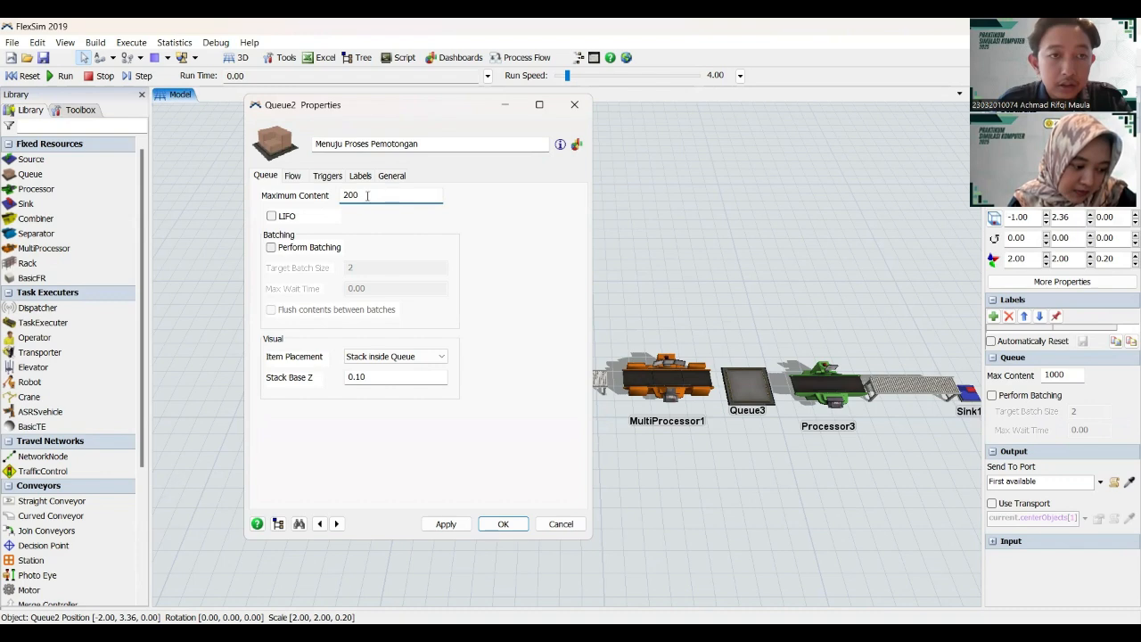
# - Enable batching on the Menuju Proses Pemotongan queue with a target batch size of 10 and apply its settings
pyautogui.click(291, 248)
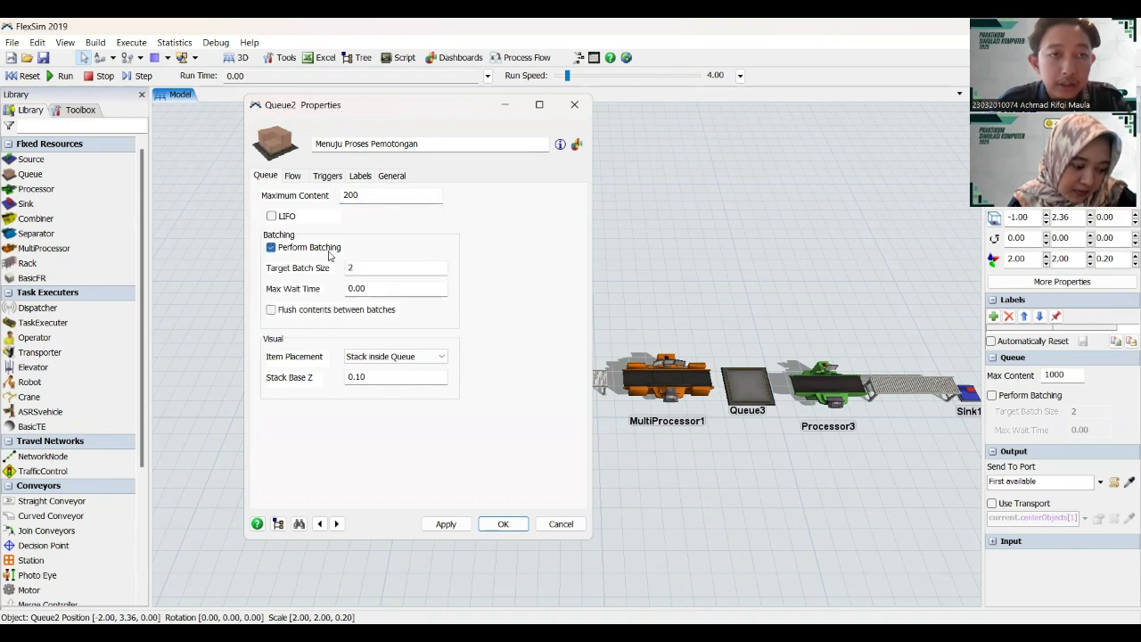
pyautogui.doubleClick(365, 274)
pyautogui.write('10')
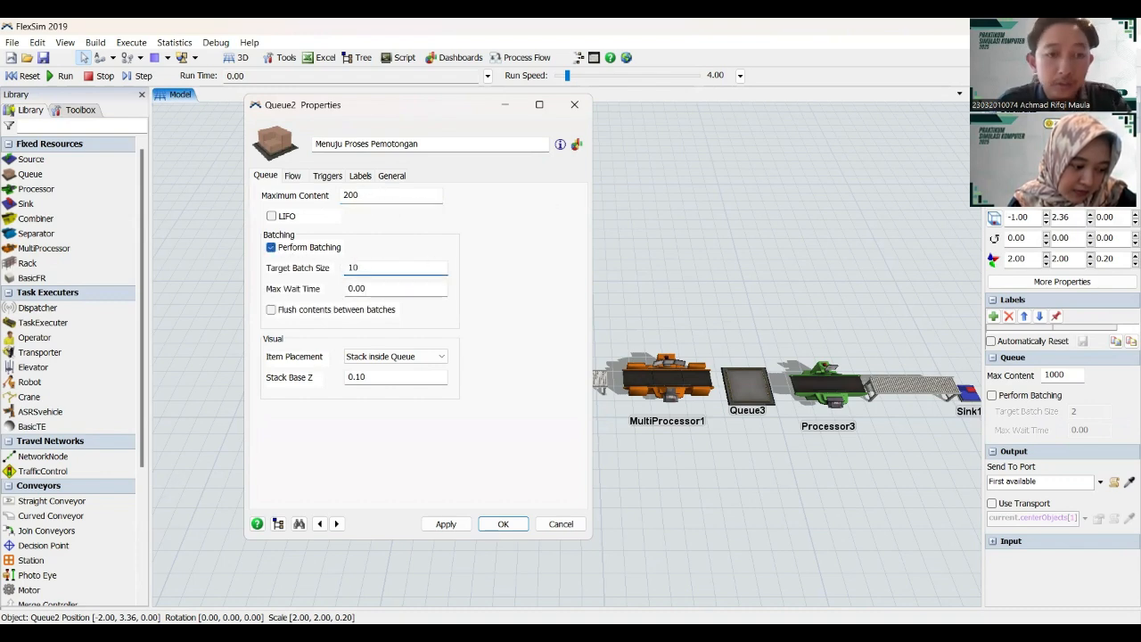
pyautogui.click(446, 525)
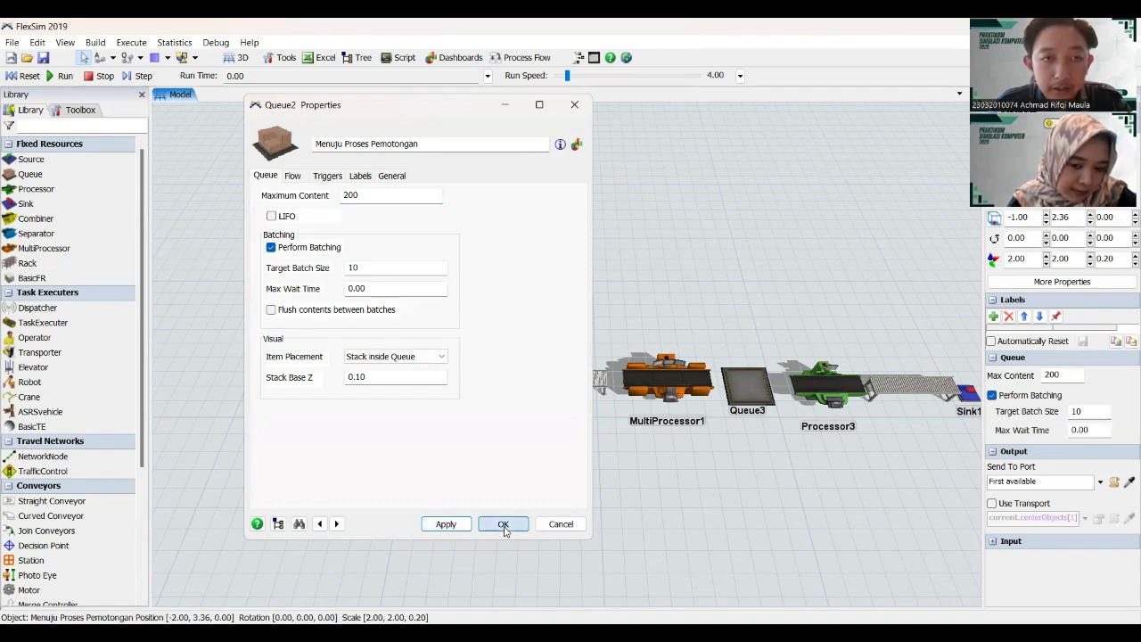
# - Close the queue's properties and rename Processor2 as Proses Pemotongan
pyautogui.click(504, 524)
pyautogui.click(470, 374)
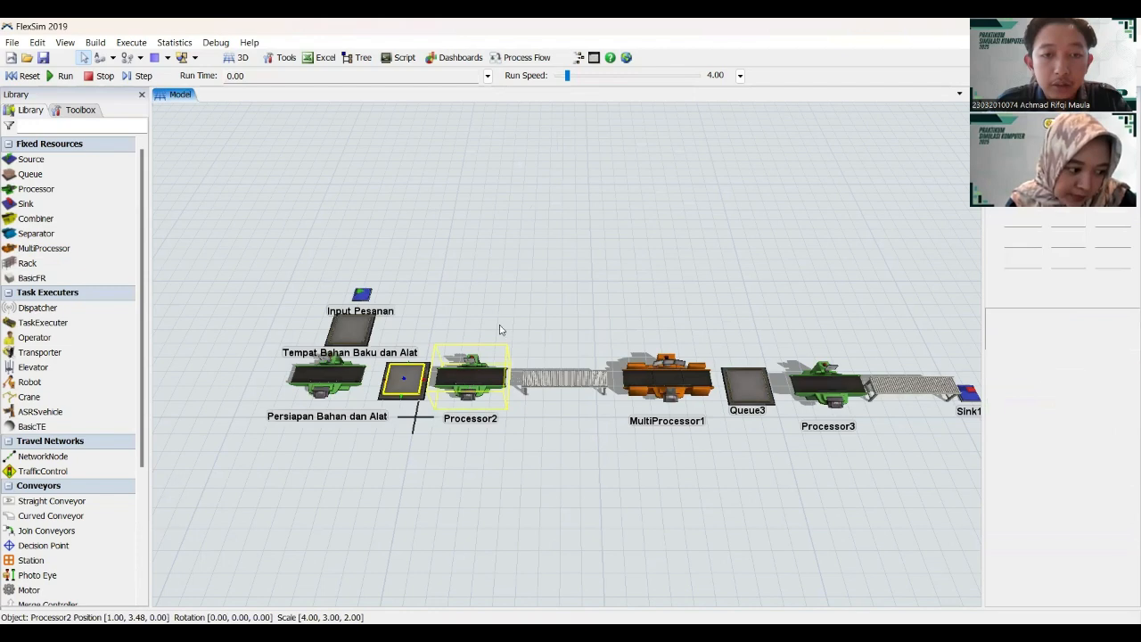
pyautogui.doubleClick(470, 375)
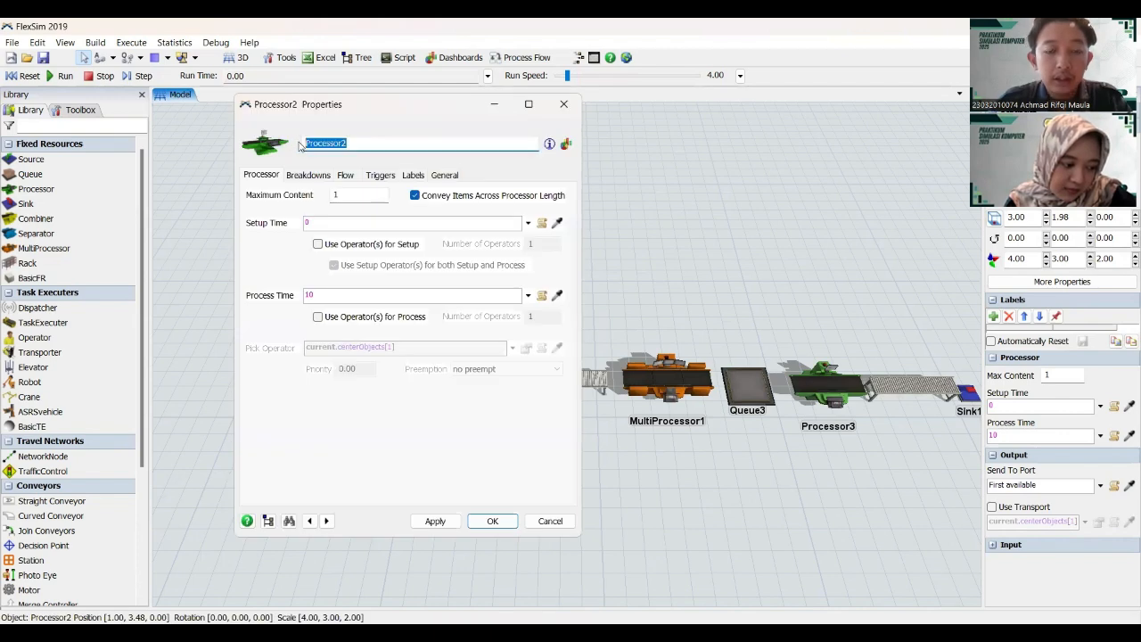
pyautogui.write('Proses')
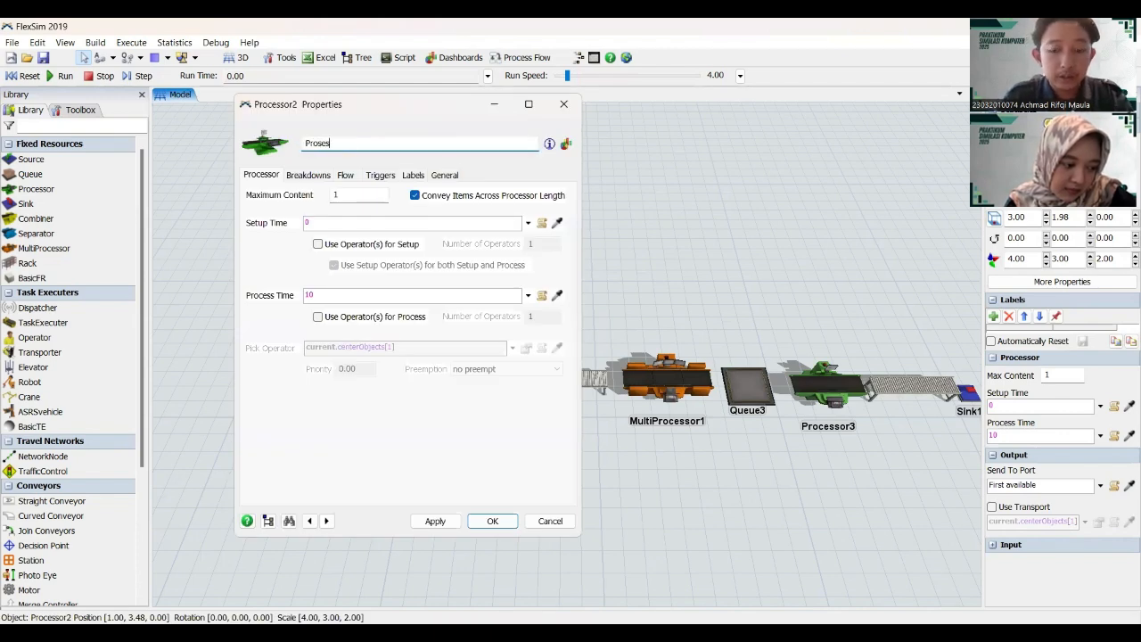
pyautogui.write(' Pemotongan')
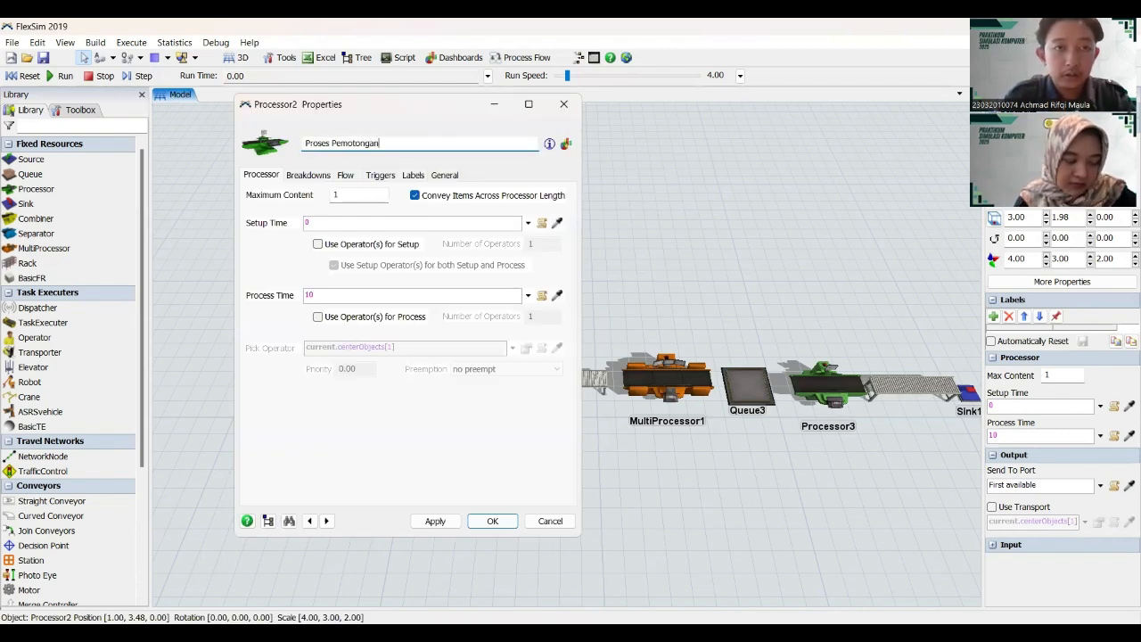
# - Set the Proses Pemotongan process time to the fitted distribution weibull( 23.893510, 2.331802, 2.000000, <stream>)
pyautogui.click(329, 294)
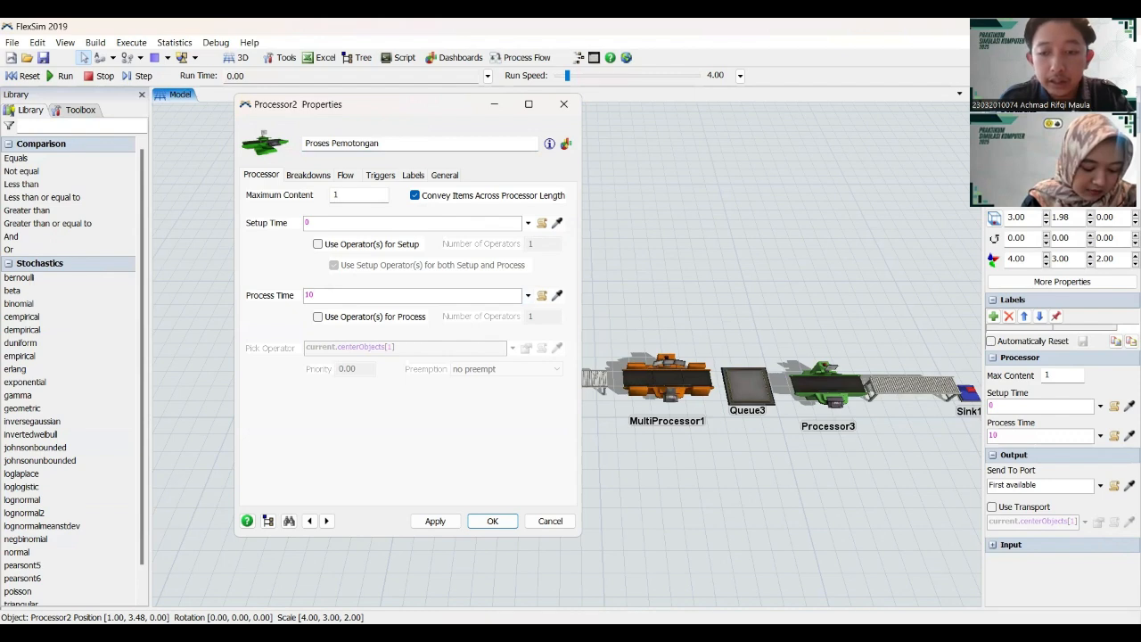
pyautogui.hotkey('alt', 'Tab')
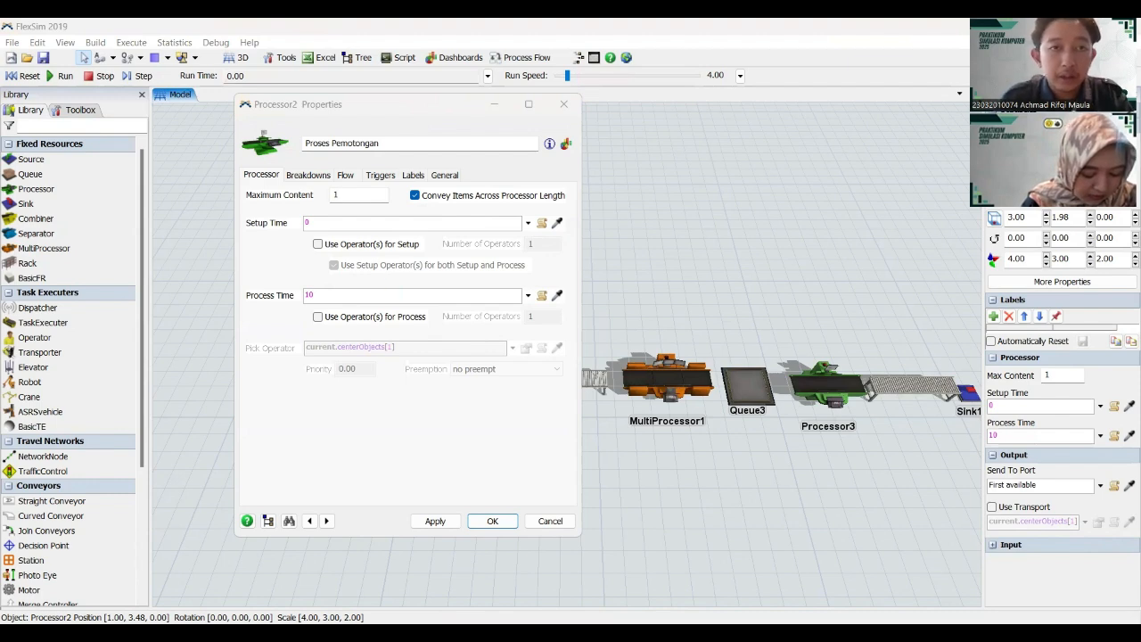
pyautogui.click(348, 158)
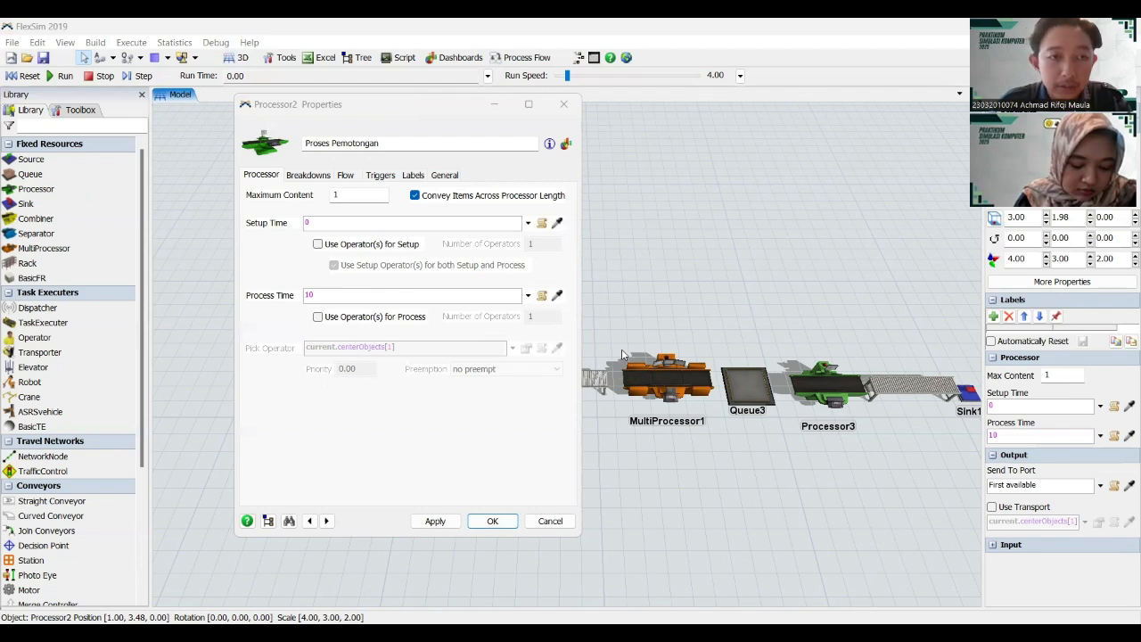
pyautogui.moveTo(314, 295); pyautogui.dragTo(300, 301)
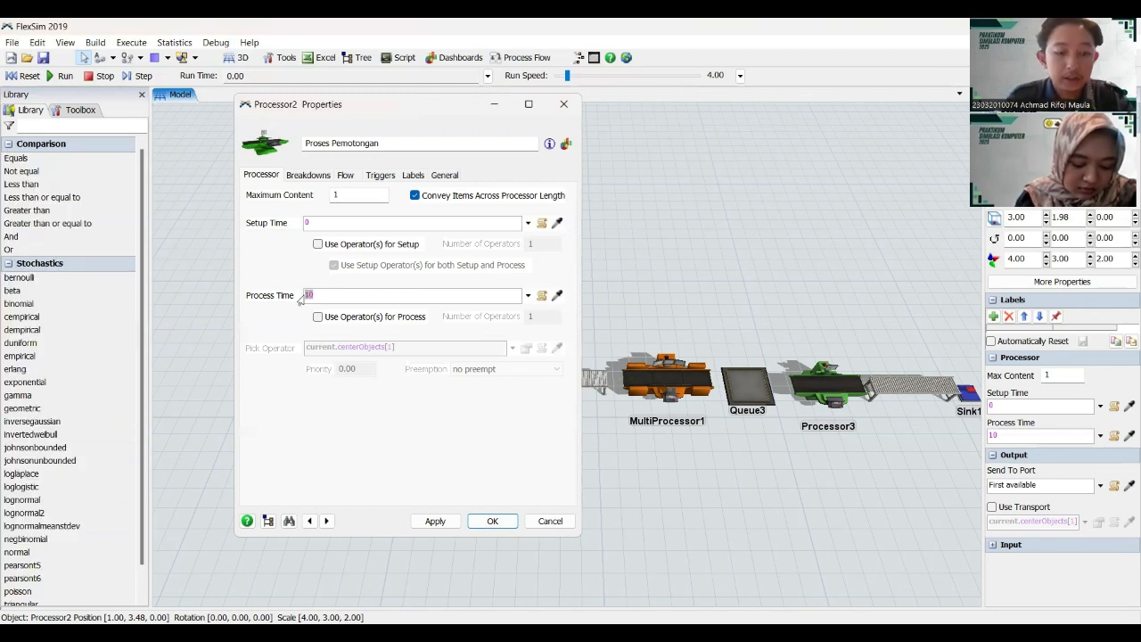
pyautogui.write('weibull( 23.893510, 2.331802, 2.000000, <stream>)')
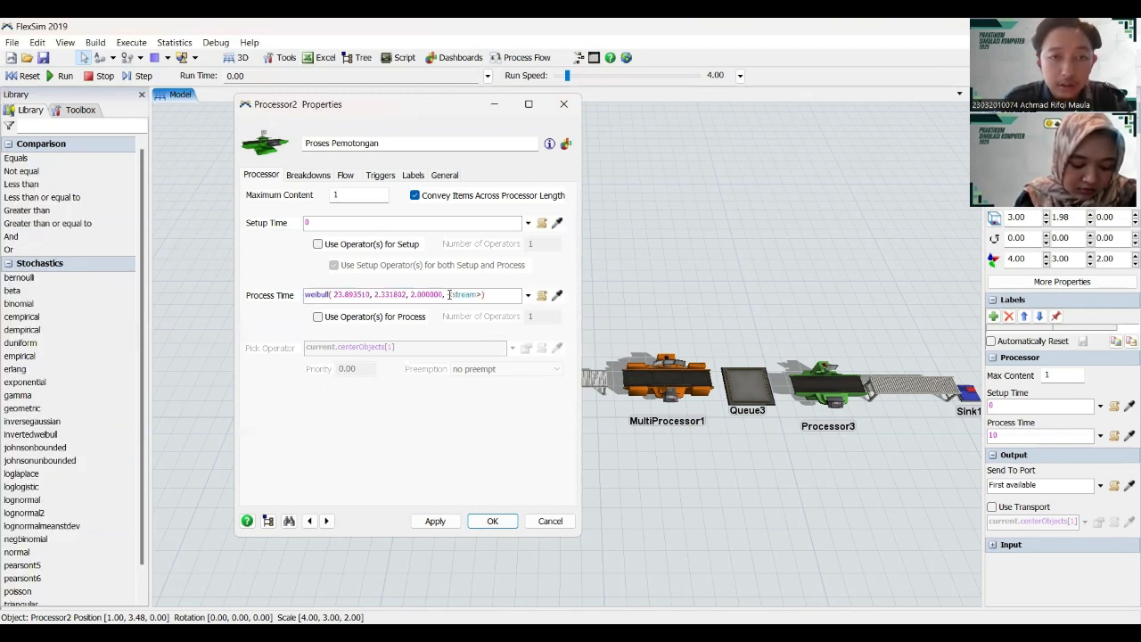
# - Replace the <stream> placeholder in the Weibull process time with getstream(current), then apply and close the Proses Pemotongan properties
pyautogui.click(452, 298)
pyautogui.press('BackSpace')
pyautogui.write('get')
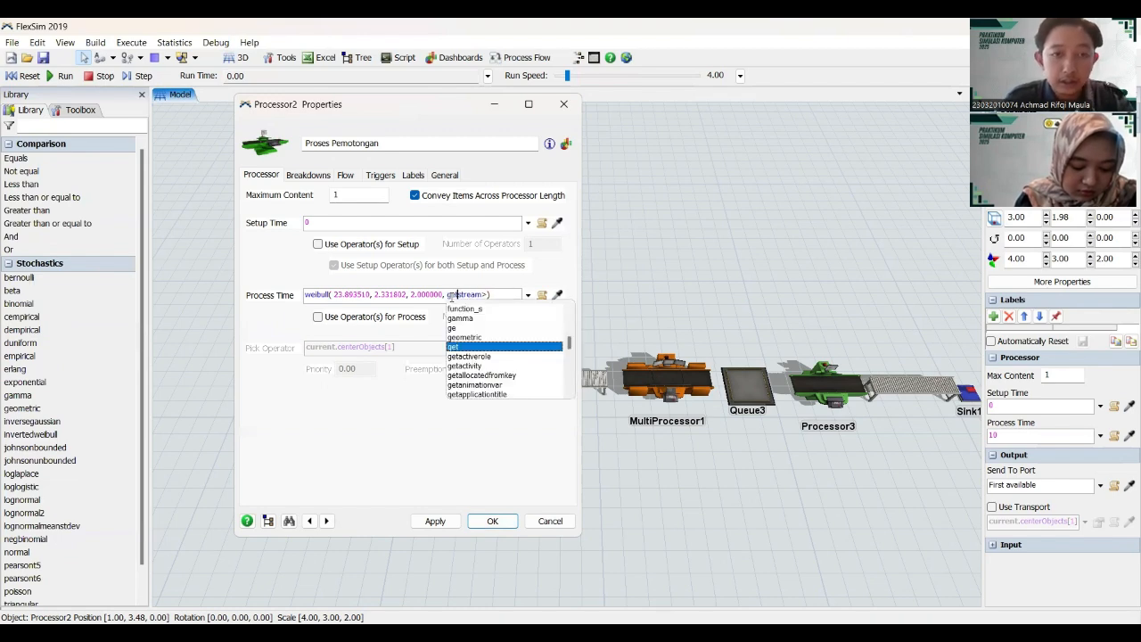
pyautogui.press('BackSpace')
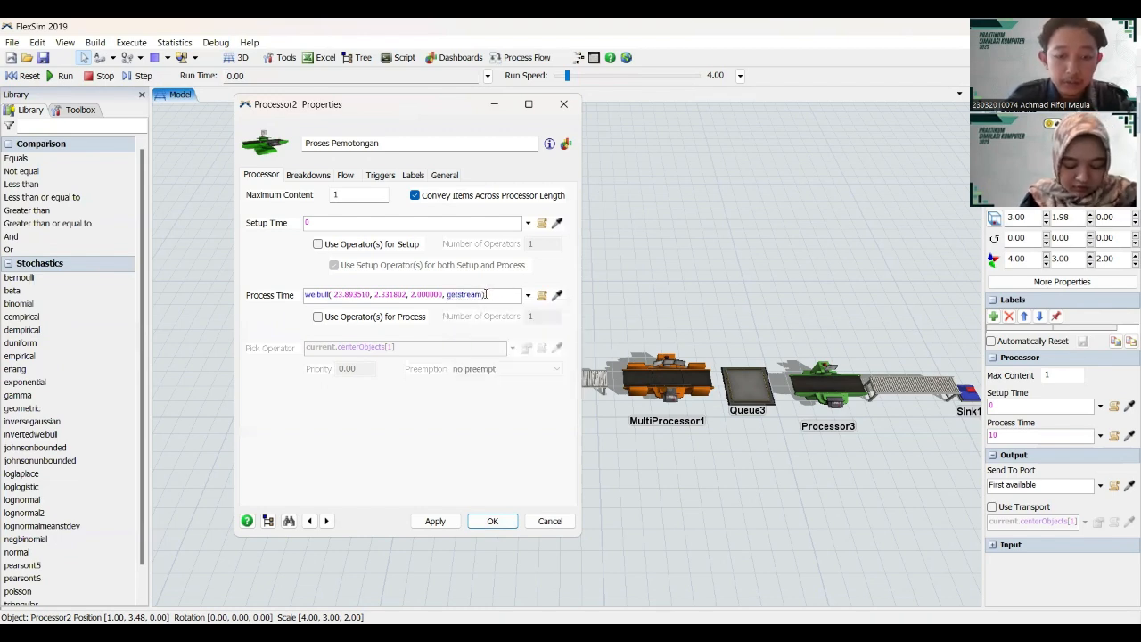
pyautogui.write('(curren')
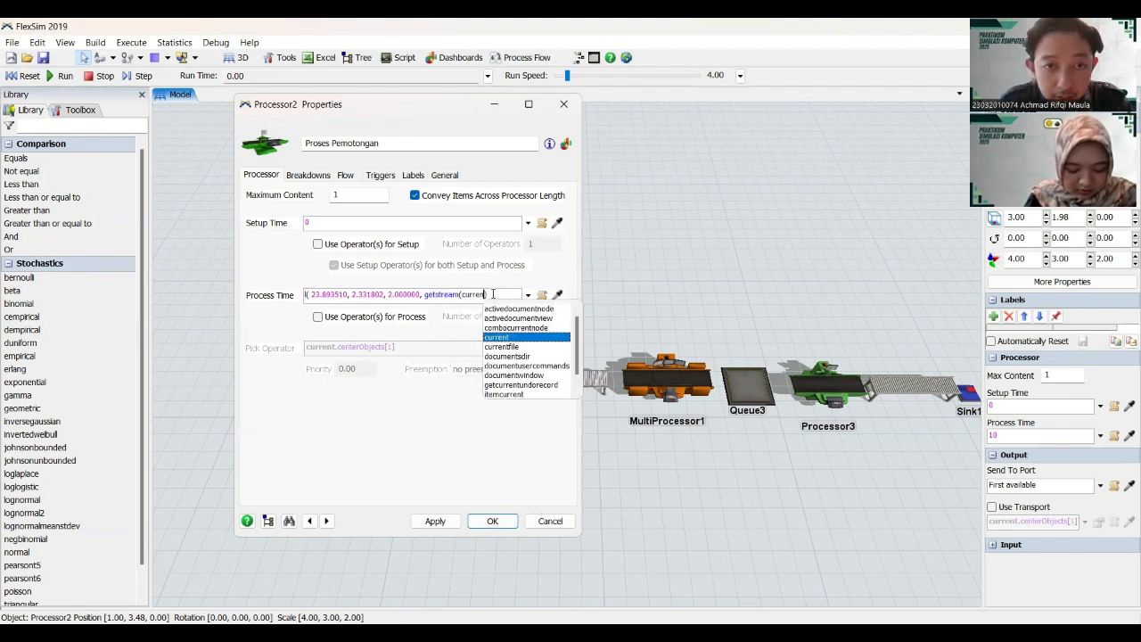
pyautogui.click(493, 294)
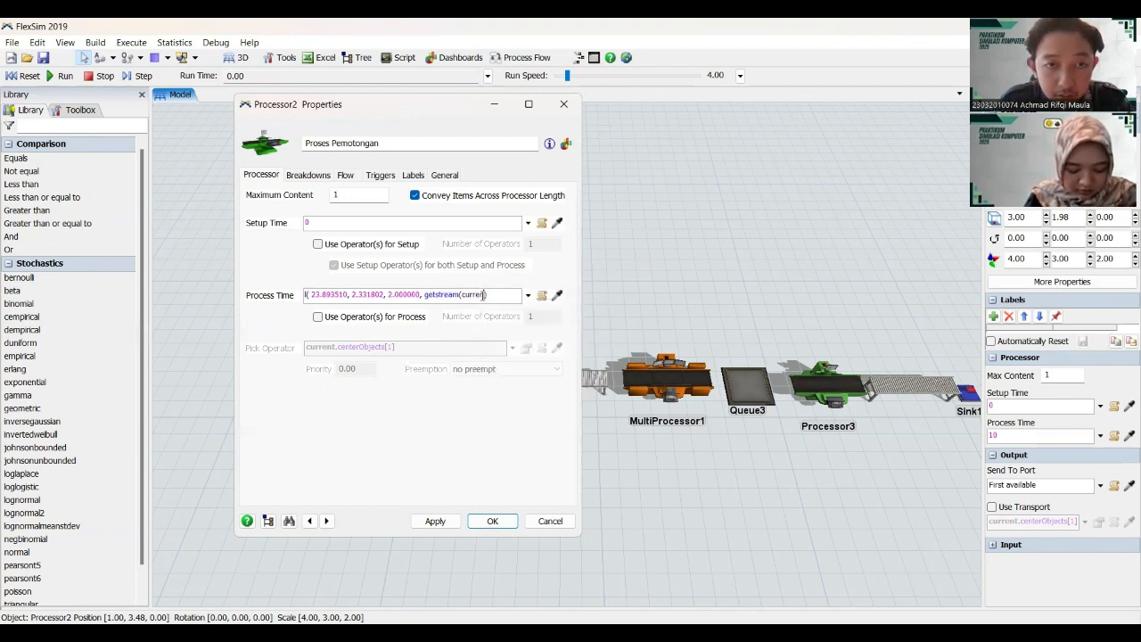
pyautogui.write('t)')
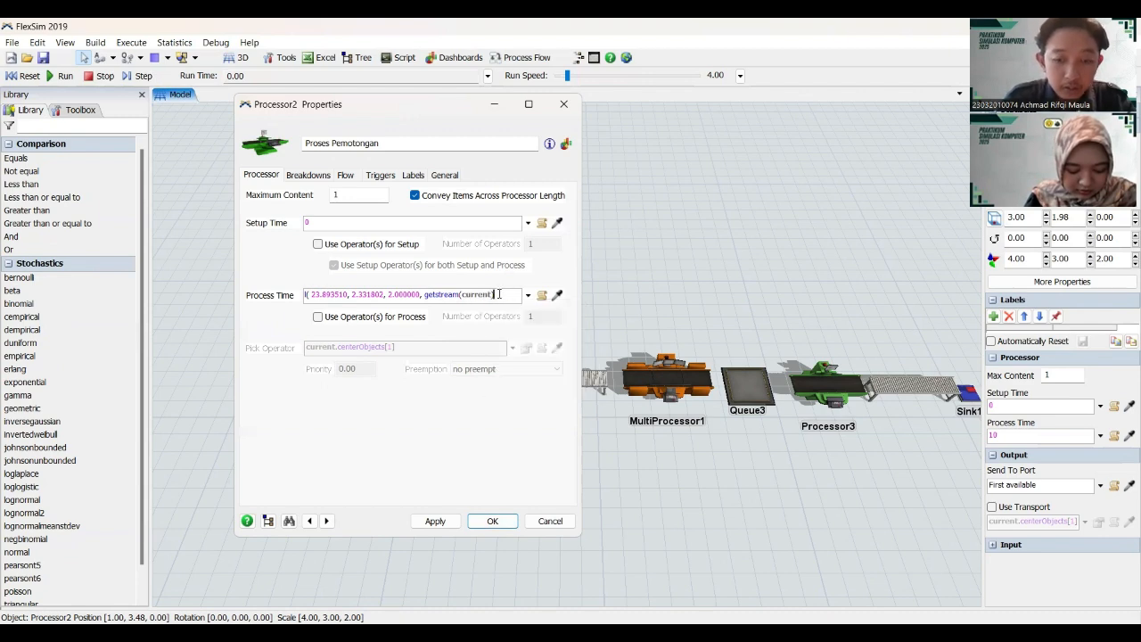
pyautogui.click(450, 526)
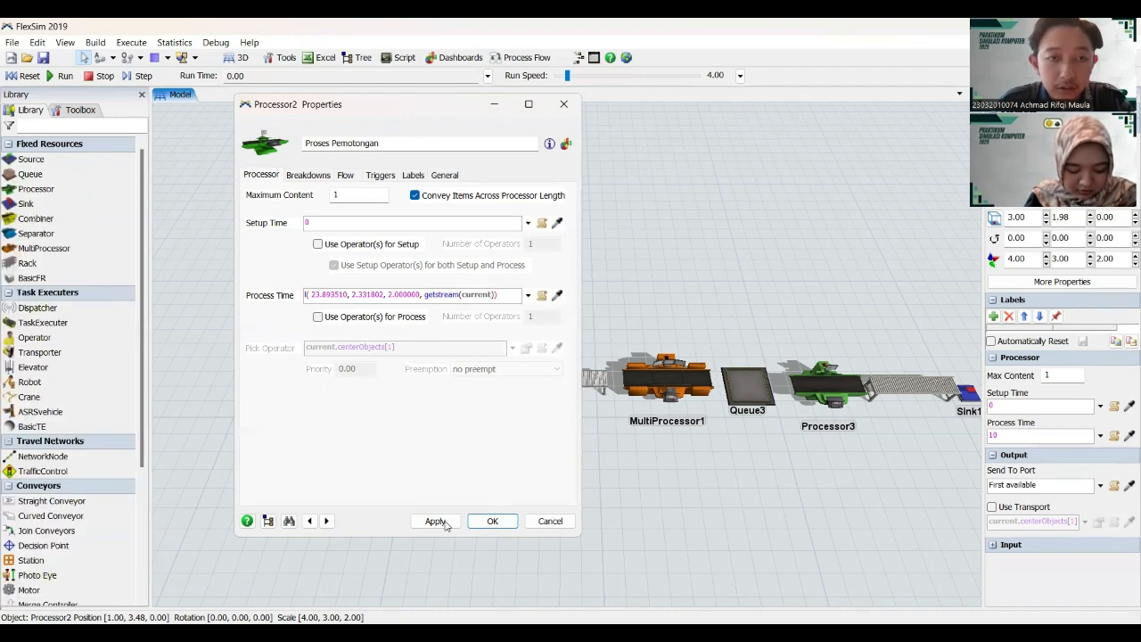
pyautogui.click(491, 522)
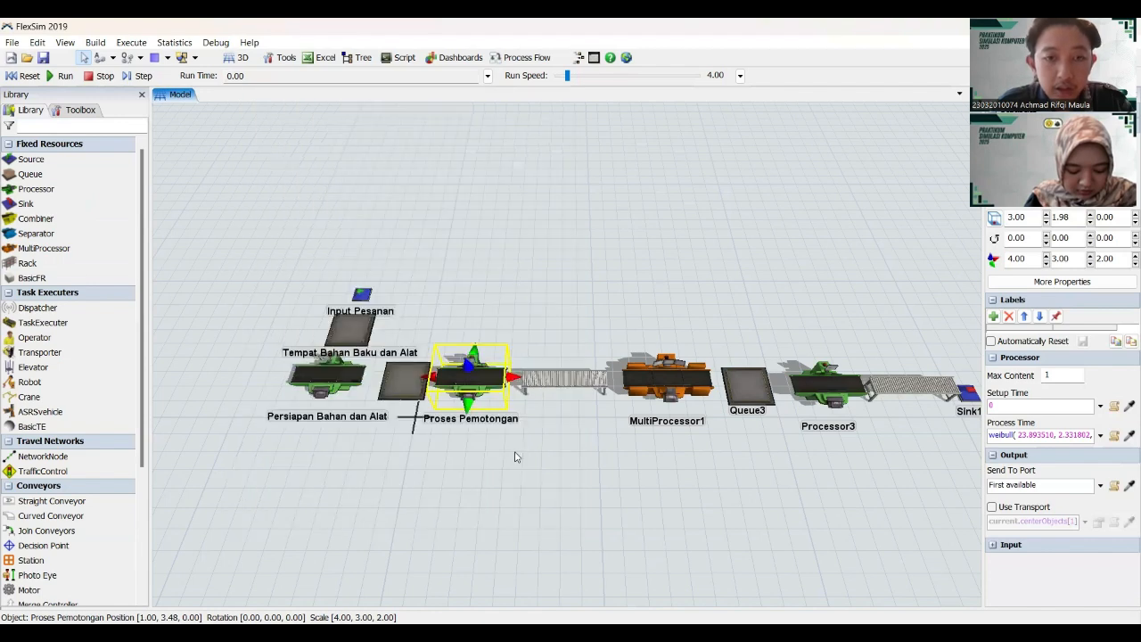
# - Rename MultiProcessor1 as Proses Pencampuran Bahan Baku
pyautogui.click(681, 385)
pyautogui.moveTo(690, 288); pyautogui.dragTo(600, 260)
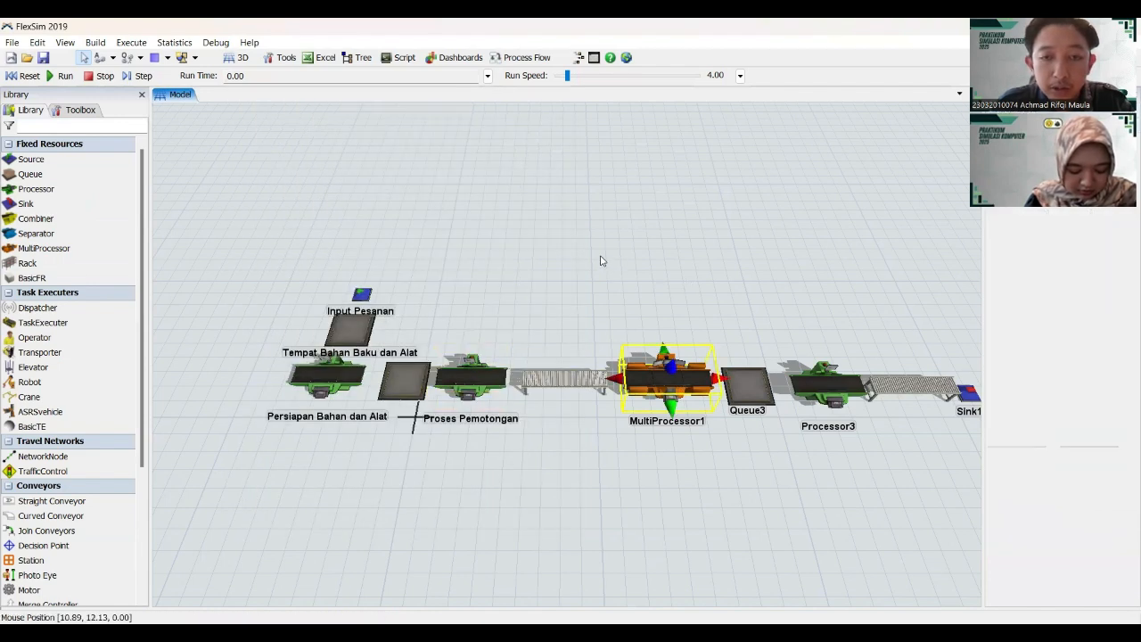
pyautogui.click(559, 343)
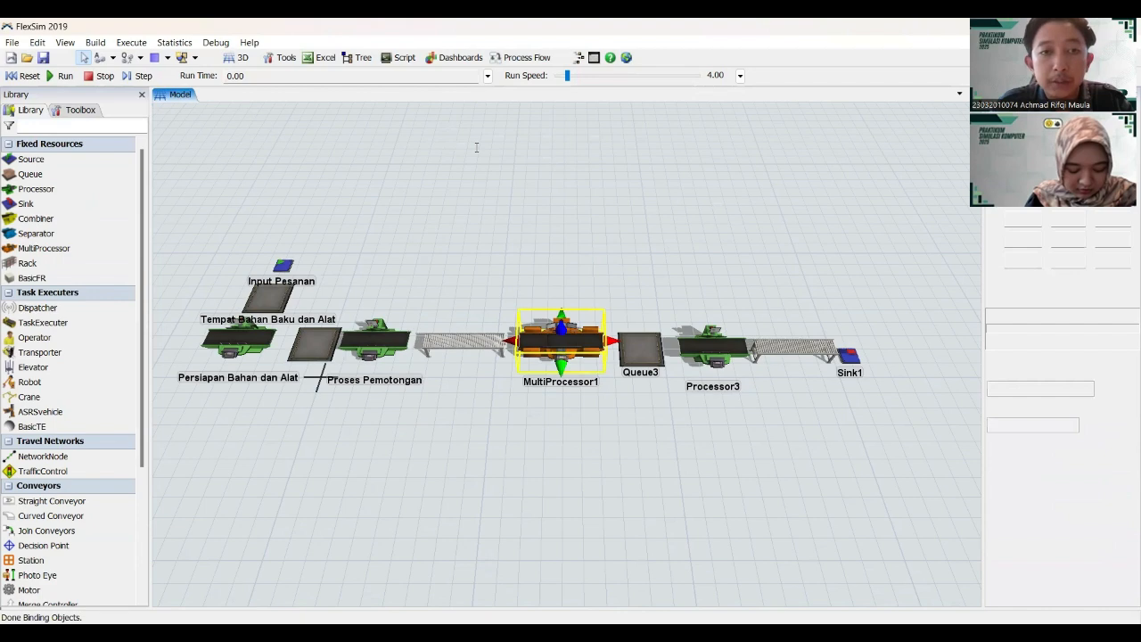
pyautogui.moveTo(503, 140); pyautogui.dragTo(441, 140)
pyautogui.write('P')
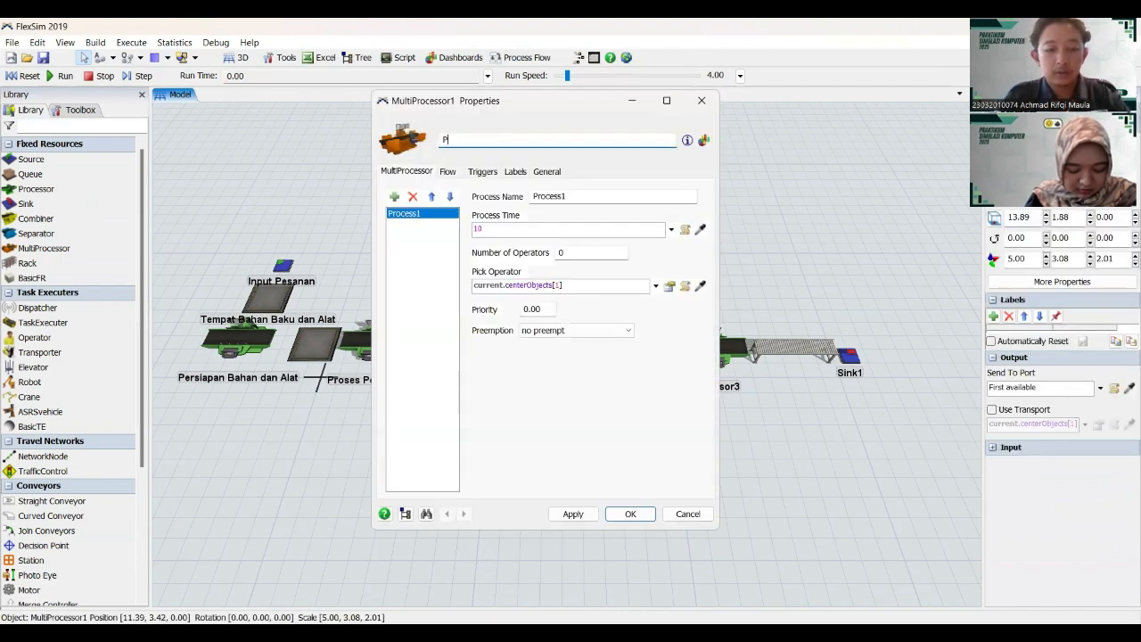
pyautogui.write('roses Penca')
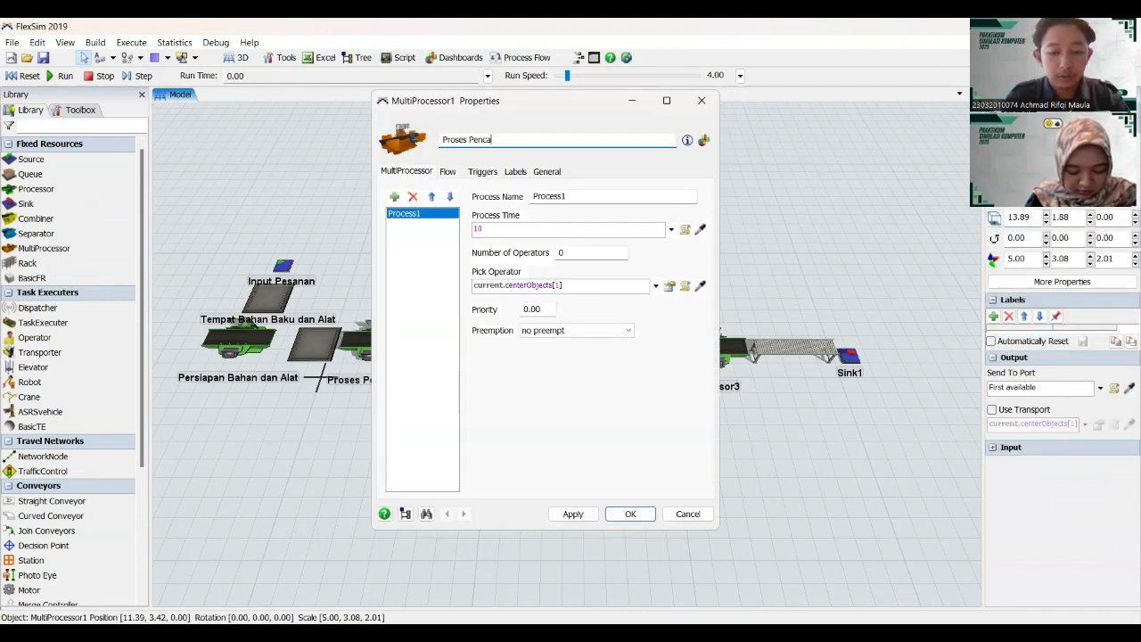
pyautogui.write('mpuran')
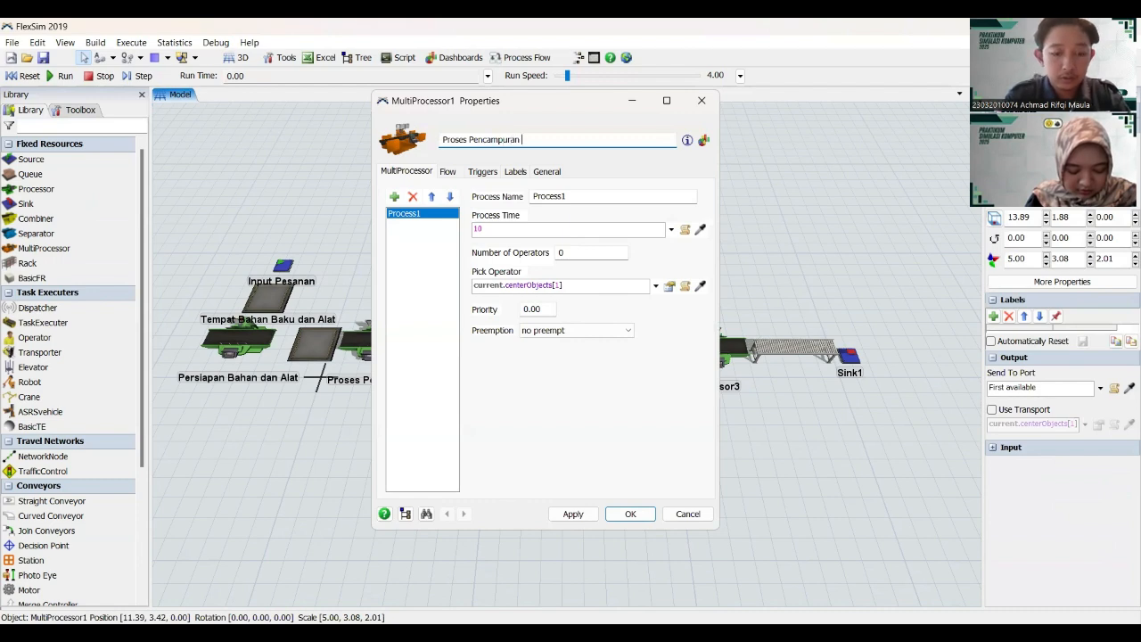
pyautogui.write(' Bahan Bak')
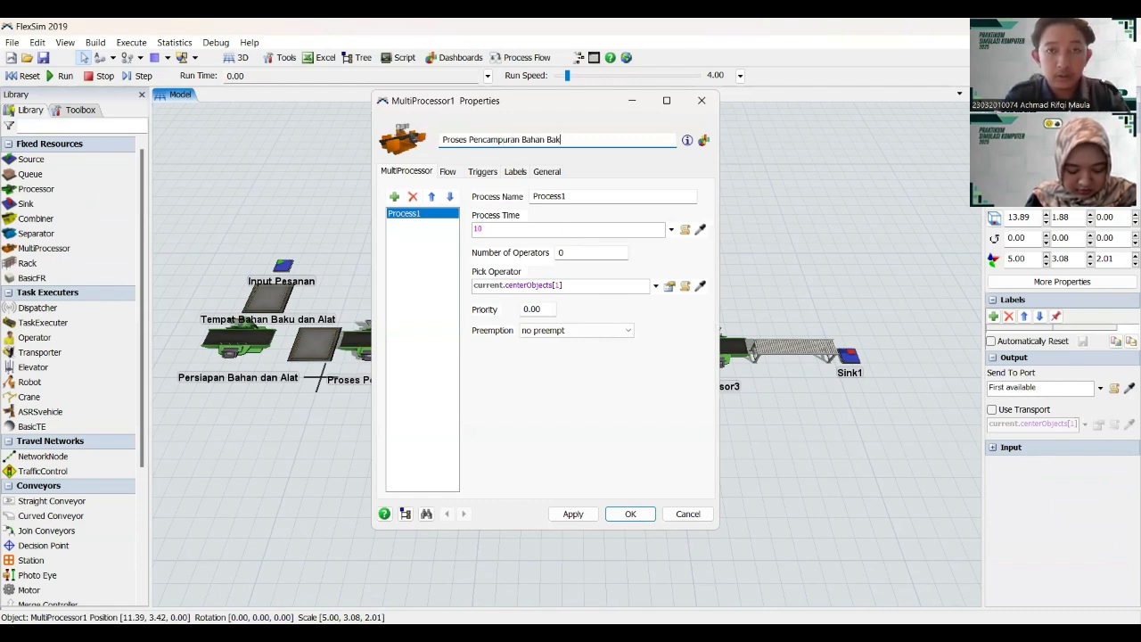
pyautogui.write('u')
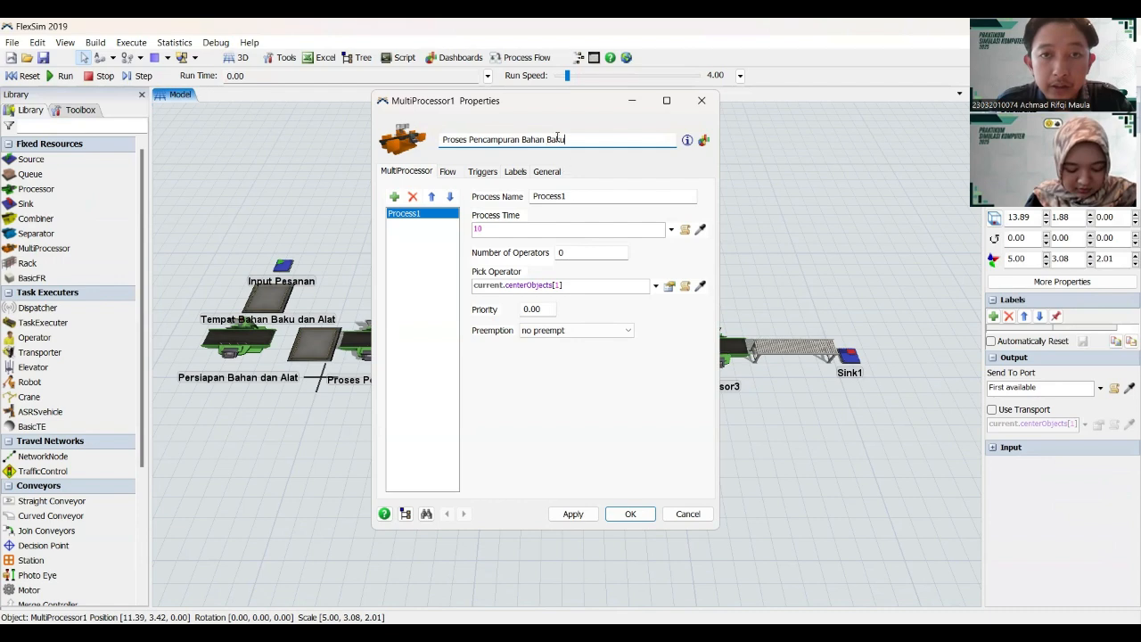
# - Copy the multiprocessor's name into the process name of Process1, making it Proses Pencampuran Bahan Baku
pyautogui.moveTo(565, 139); pyautogui.dragTo(443, 136)
pyautogui.hotkey('ctrl', 'c')
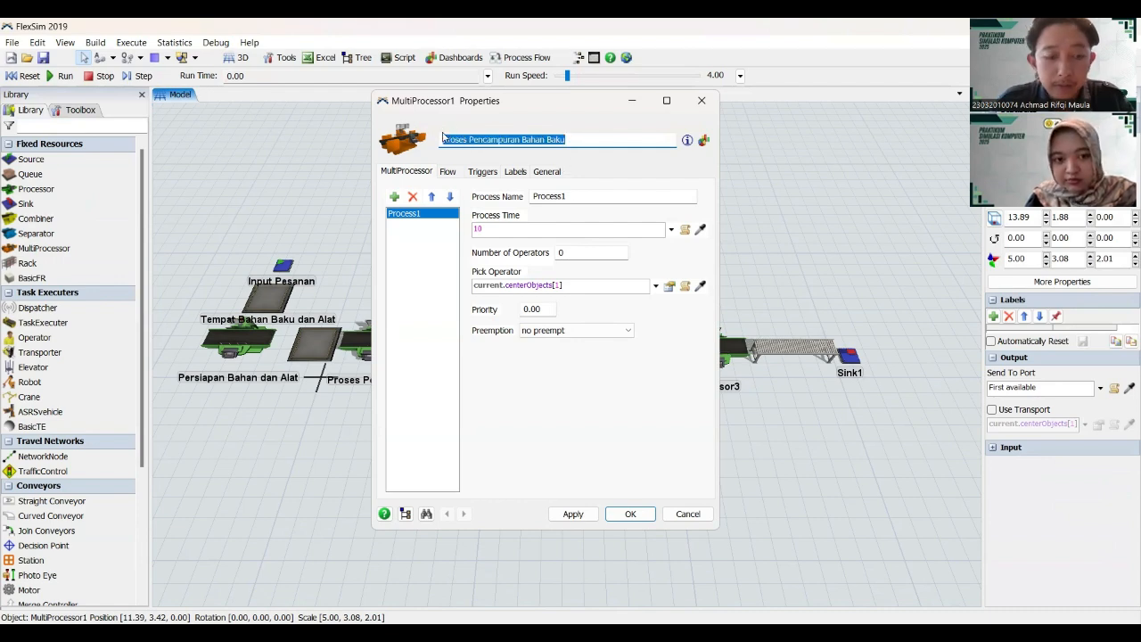
pyautogui.click(582, 194)
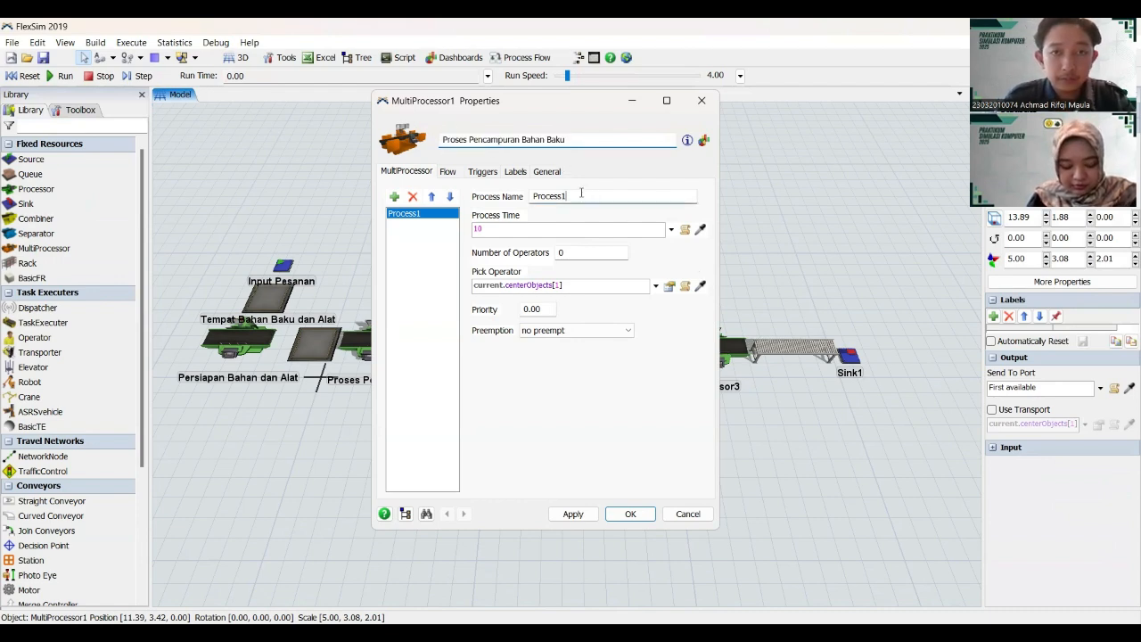
pyautogui.doubleClick(581, 194)
pyautogui.hotkey('ctrl', 'v')
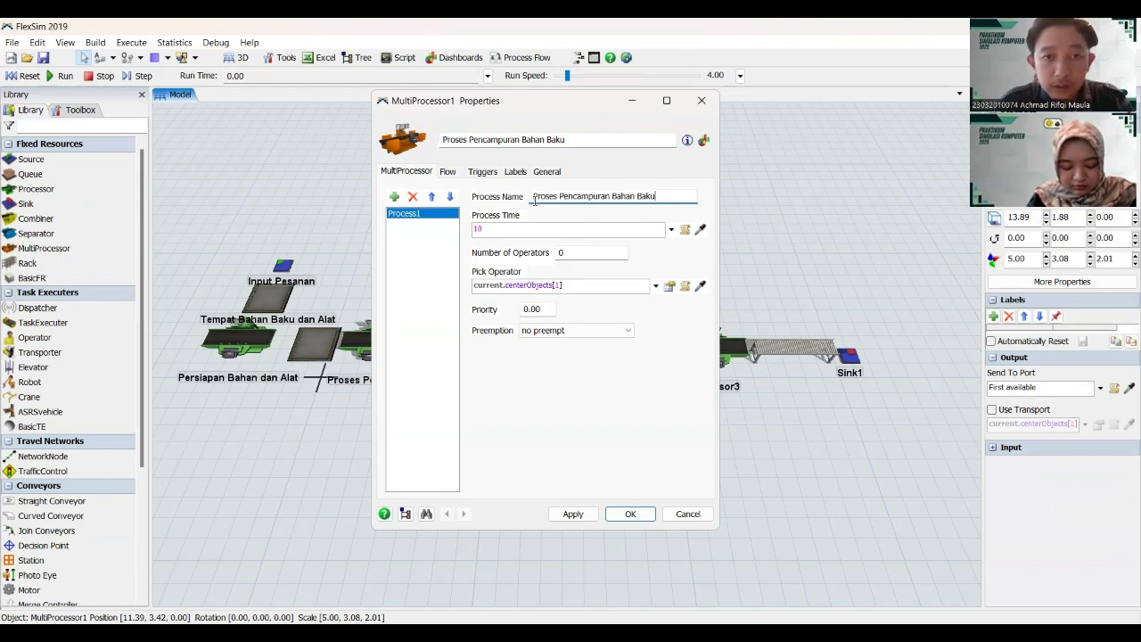
# - Set the mixing process time to the fitted distribution johnsonbounded(3.430886, 38.574114, 4.866933, 4.873848, <stream>)
pyautogui.click(511, 231)
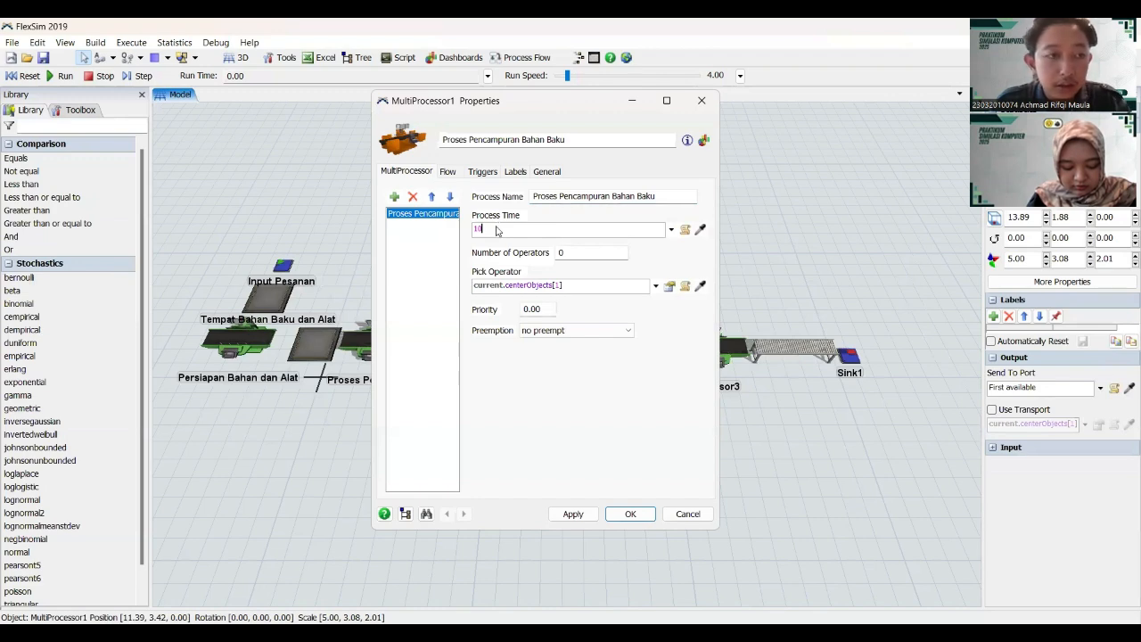
pyautogui.hotkey('alt', 'Tab')
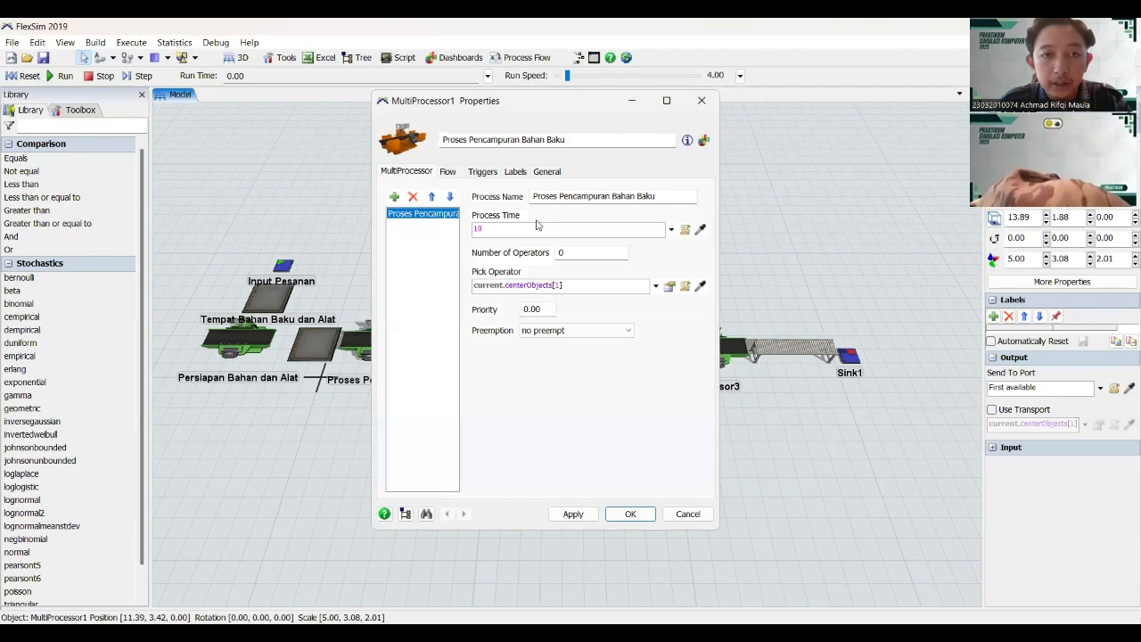
pyautogui.moveTo(485, 229); pyautogui.dragTo(470, 229)
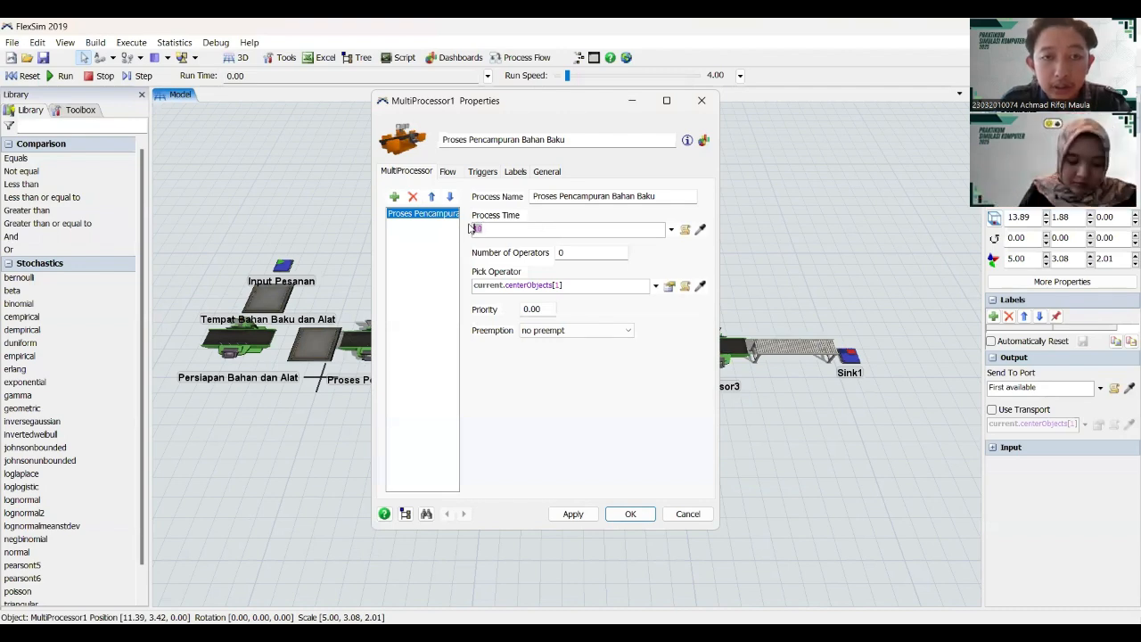
pyautogui.write('johnsonbounded(3.430886, 38.574114, 4.866933, 4.873848, <stream>)')
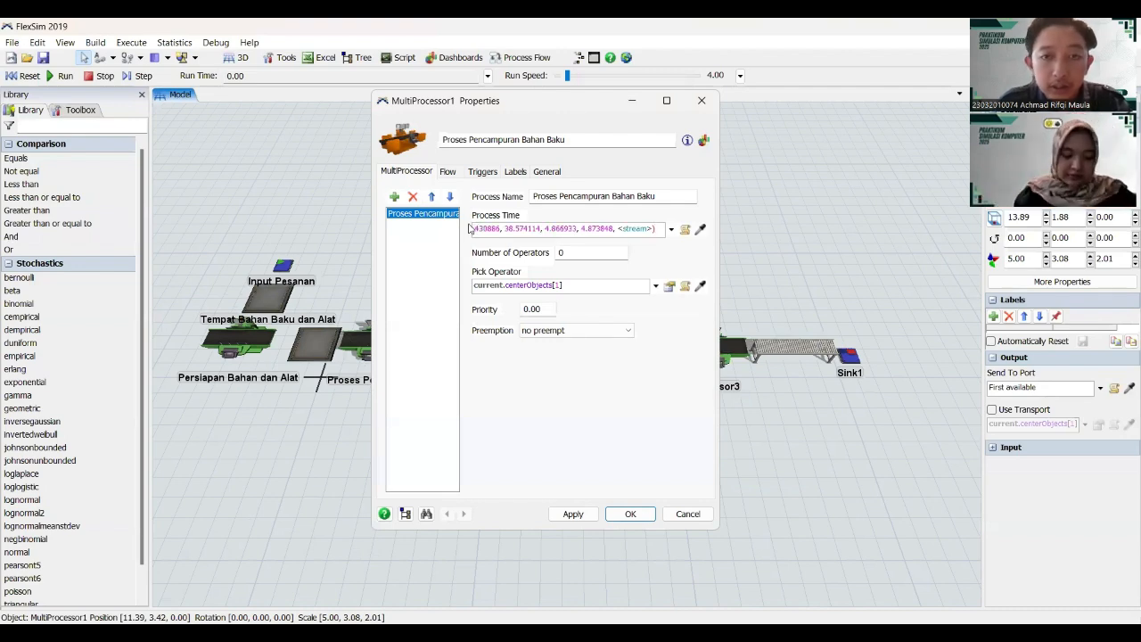
# - Replace the <stream> placeholder in the multiprocessor's Johnson bounded process time with getstream(current)
pyautogui.doubleClick(625, 228)
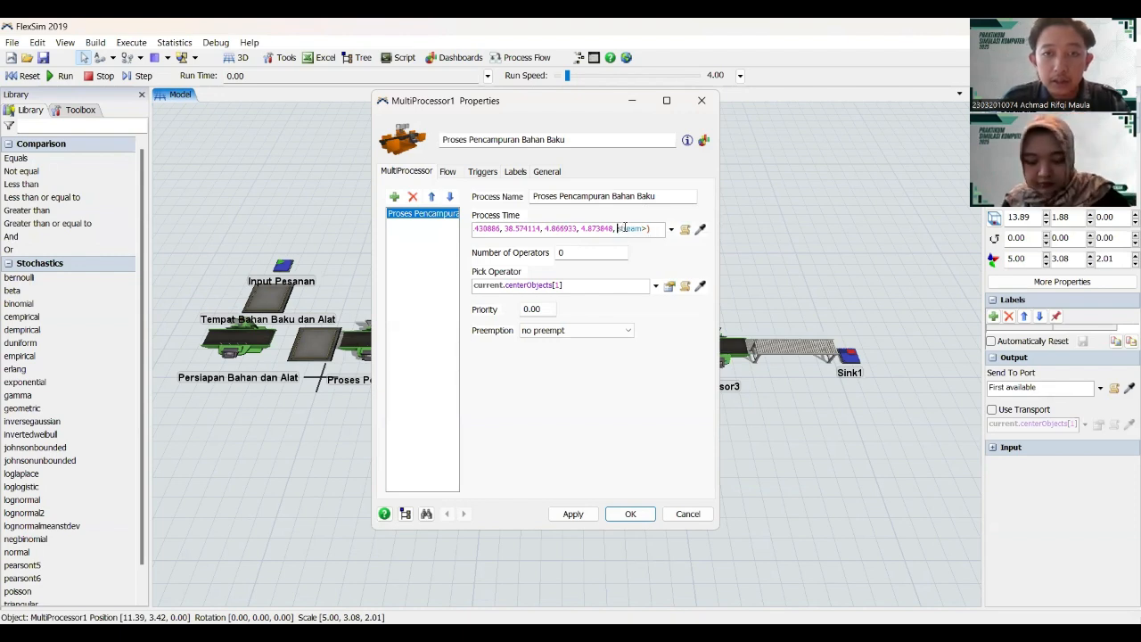
pyautogui.write('getstream(')
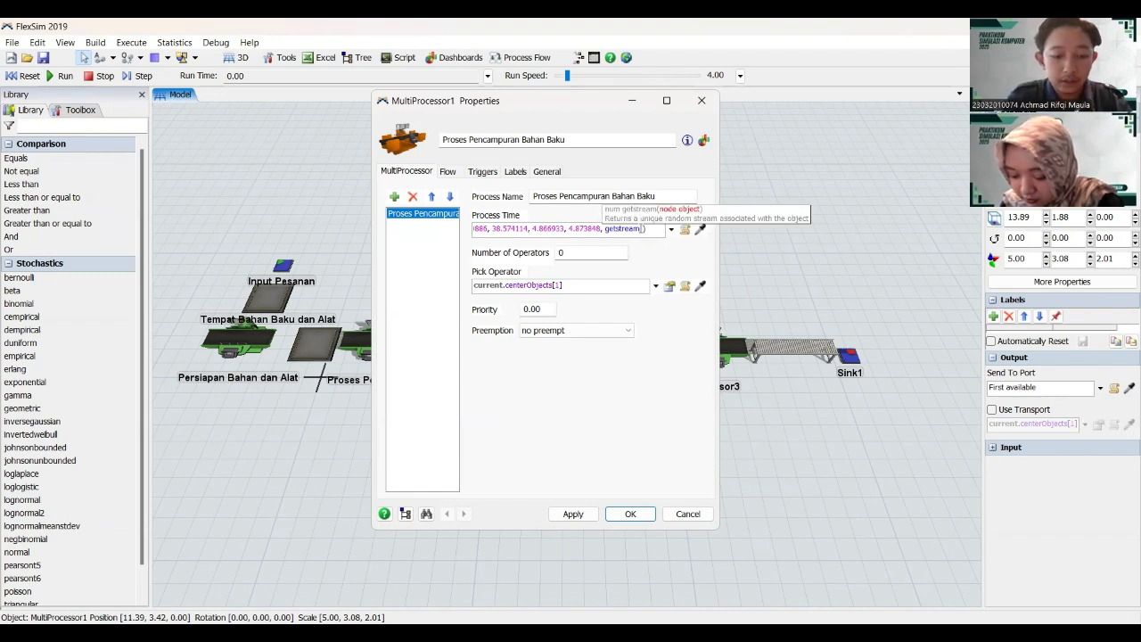
pyautogui.write('cur')
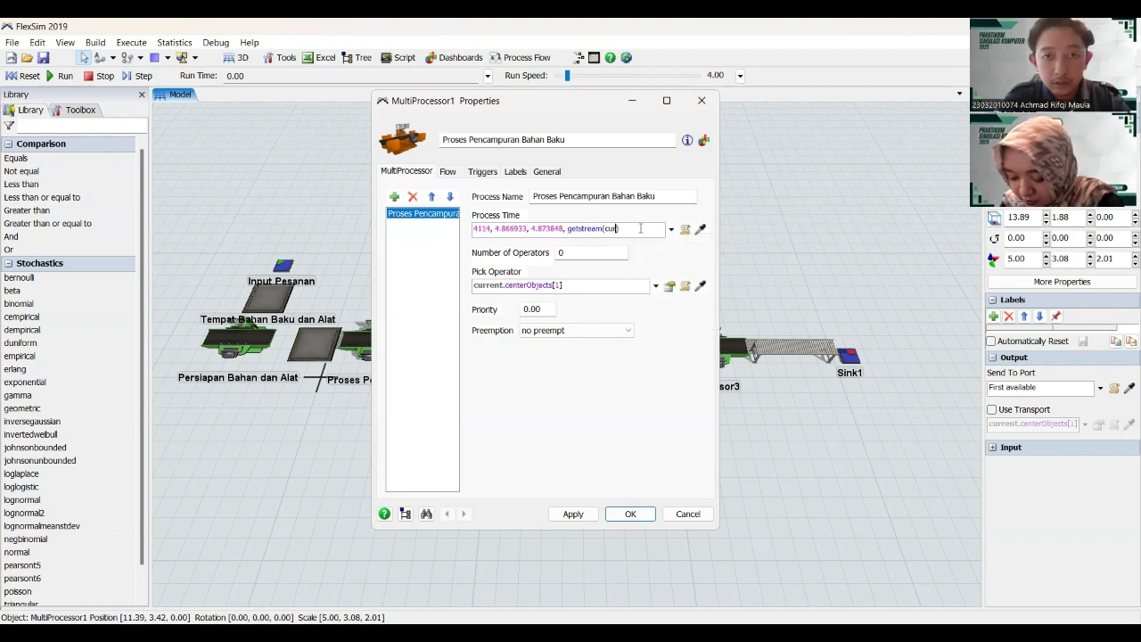
pyautogui.write('rent')
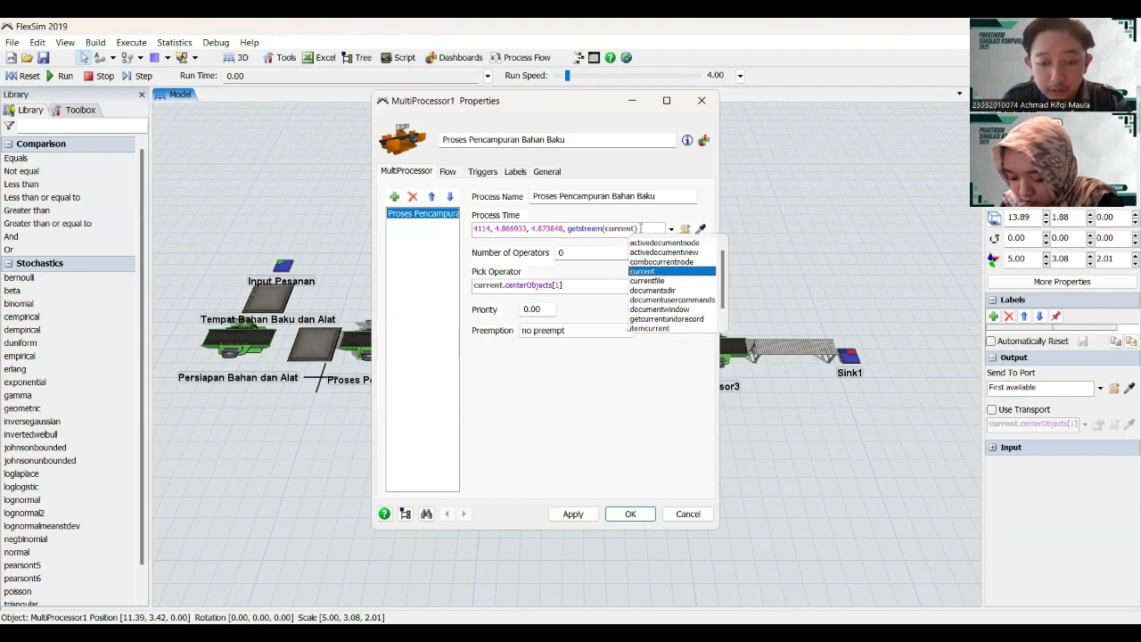
pyautogui.click(639, 229)
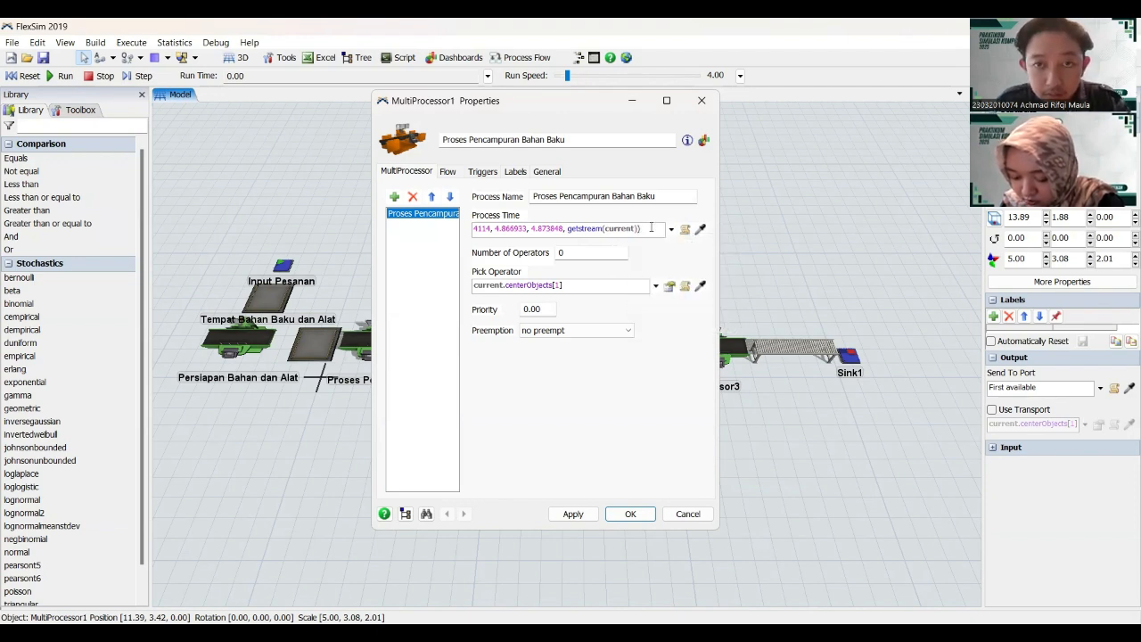
# - Apply the multiprocessor's settings and close its properties
pyautogui.click(589, 513)
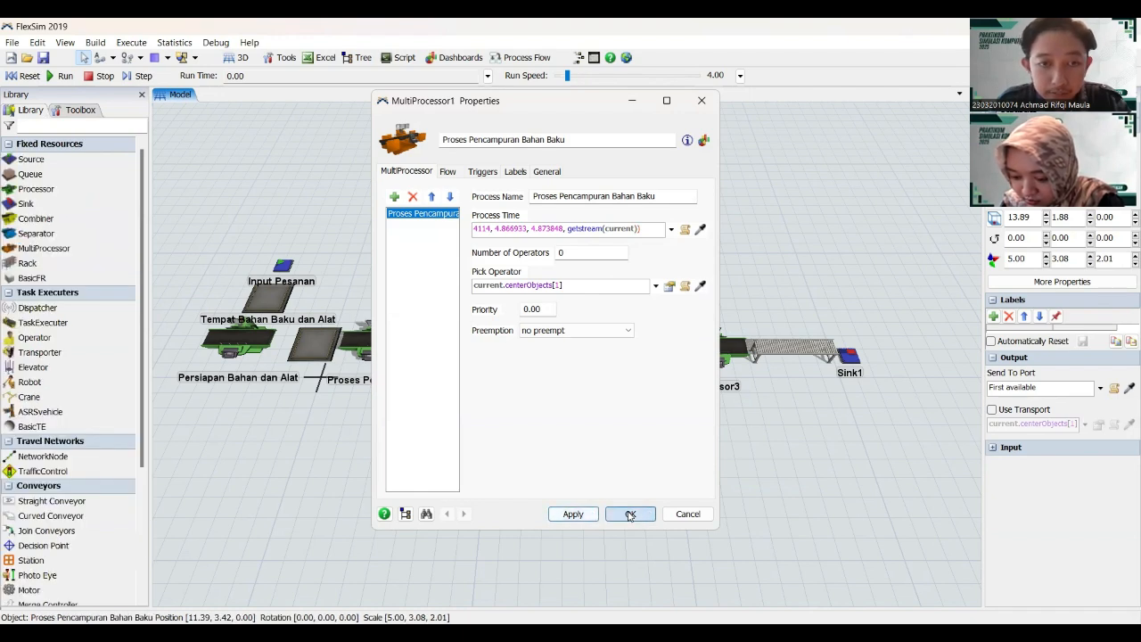
pyautogui.click(629, 515)
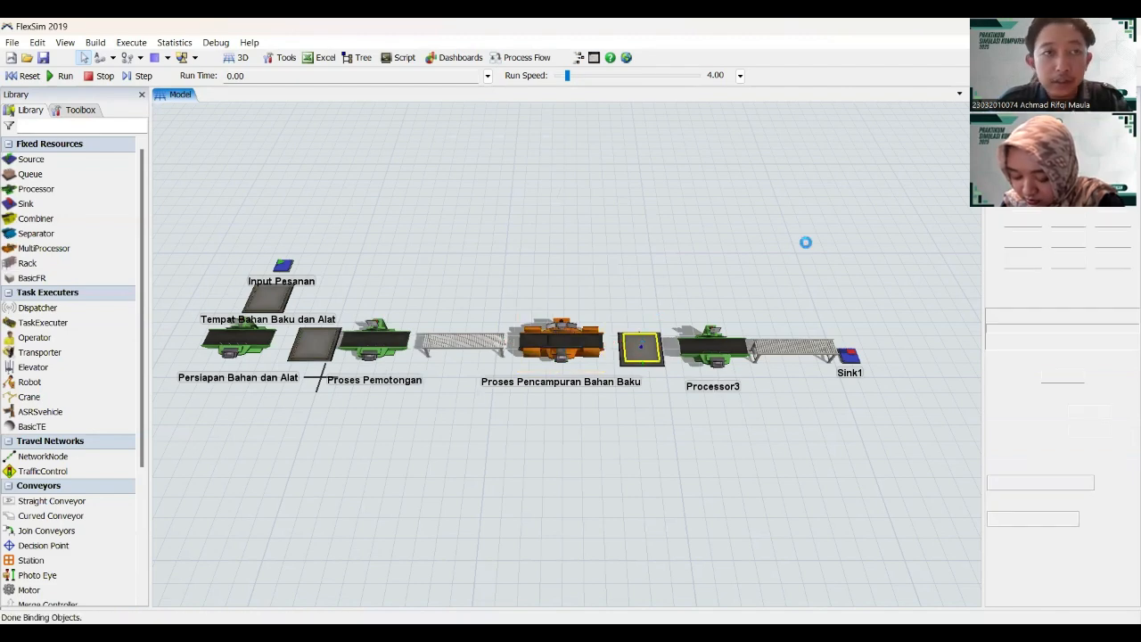
# - Rename Queue3, between the multiprocessor and Processor3, as Nampan Tumpuk
pyautogui.moveTo(351, 148); pyautogui.dragTo(314, 156)
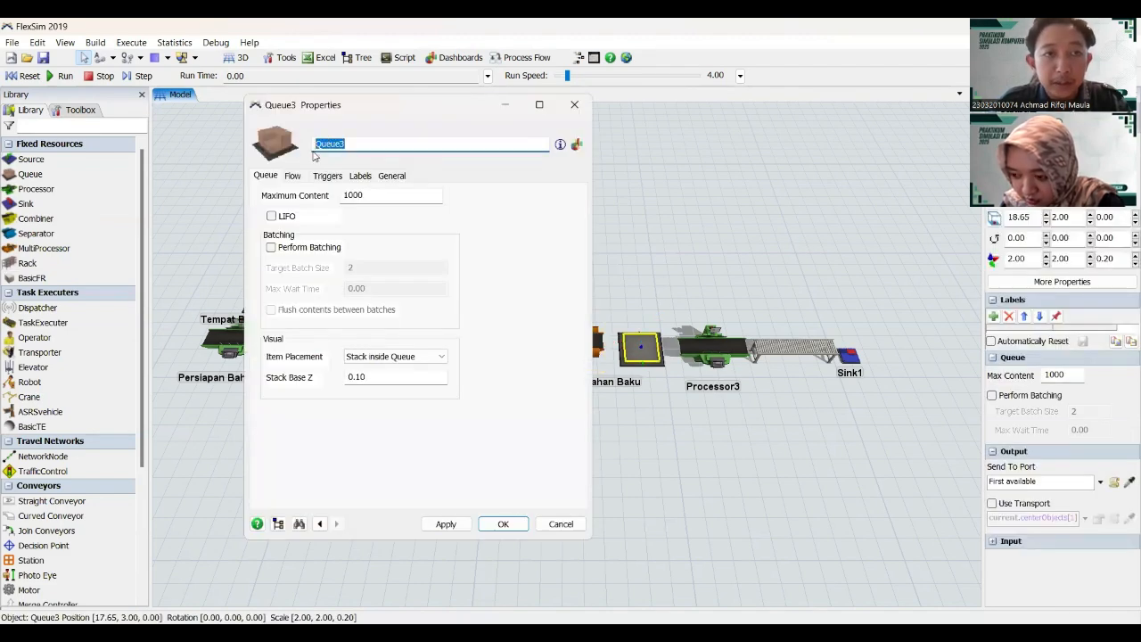
pyautogui.write('Nam')
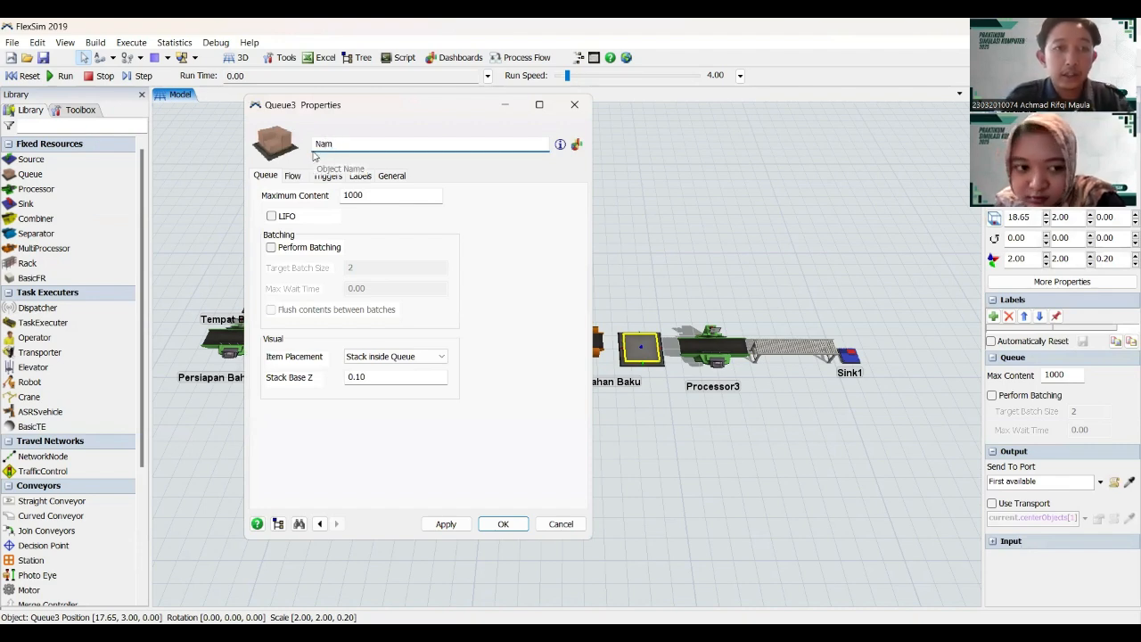
pyautogui.write('pan T')
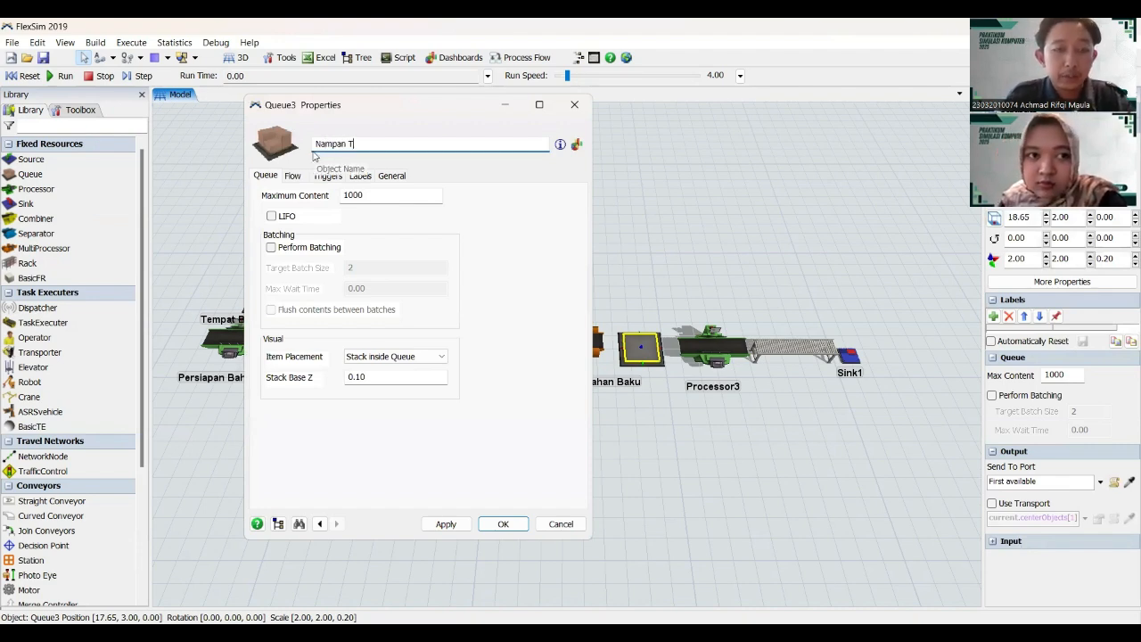
pyautogui.write('umpuk')
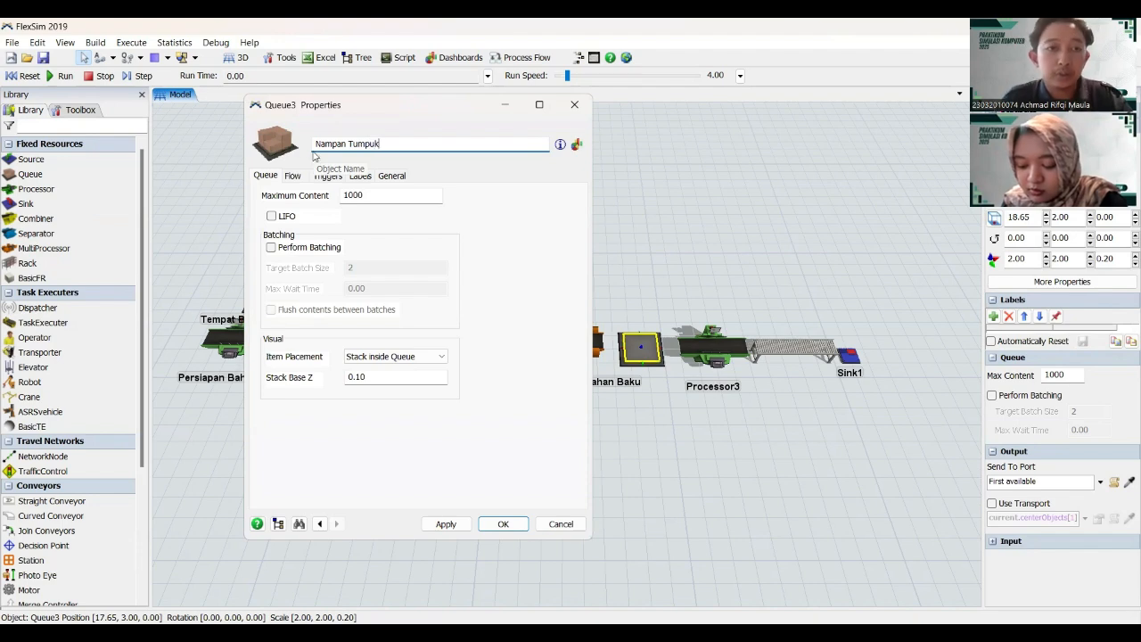
# - Set the maximum content of the Nampan Tumpuk queue to 200
pyautogui.doubleClick(362, 195)
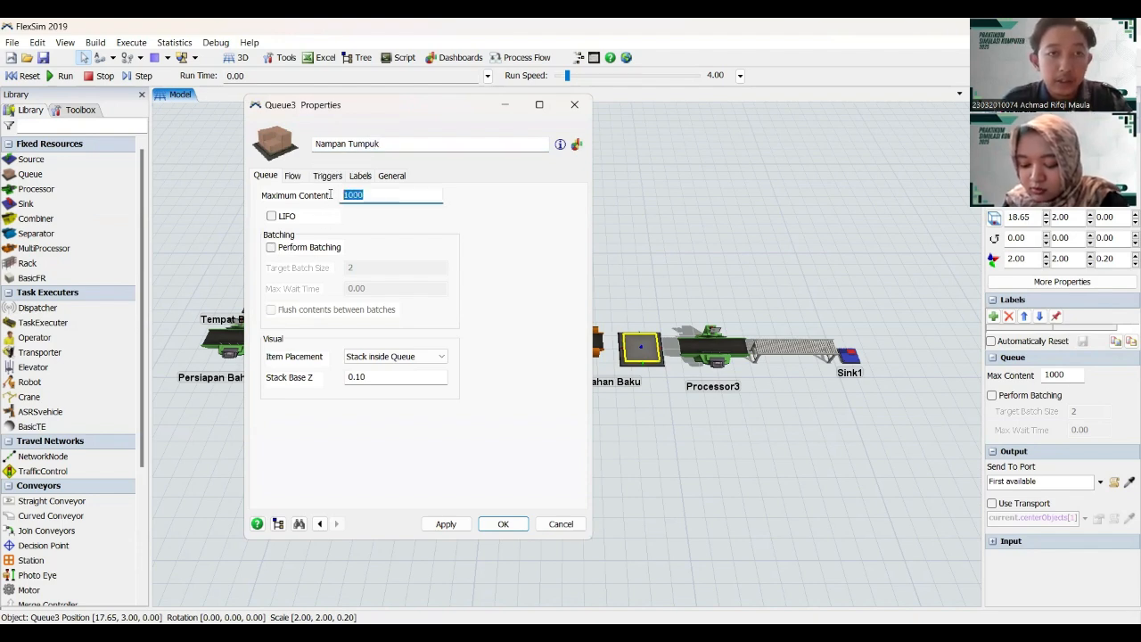
pyautogui.write('30')
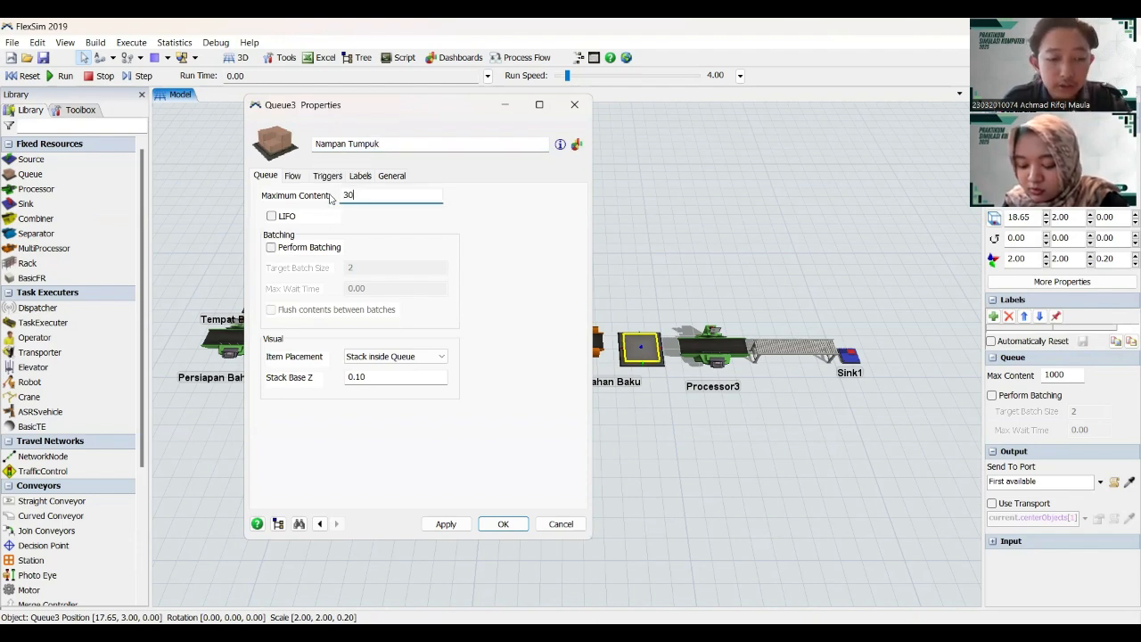
pyautogui.press('BackSpace')
pyautogui.press('BackSpace')
pyautogui.write('200')
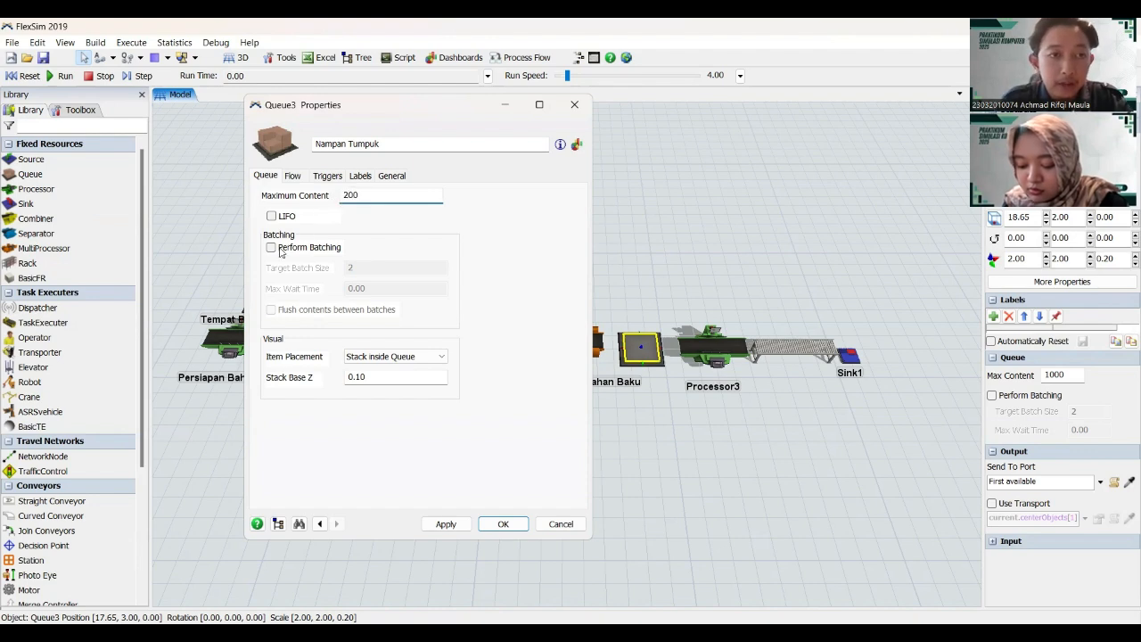
# - Enable batching on the Nampan Tumpuk queue with a target batch size of 10 and apply the settings
pyautogui.click(280, 251)
pyautogui.doubleClick(350, 268)
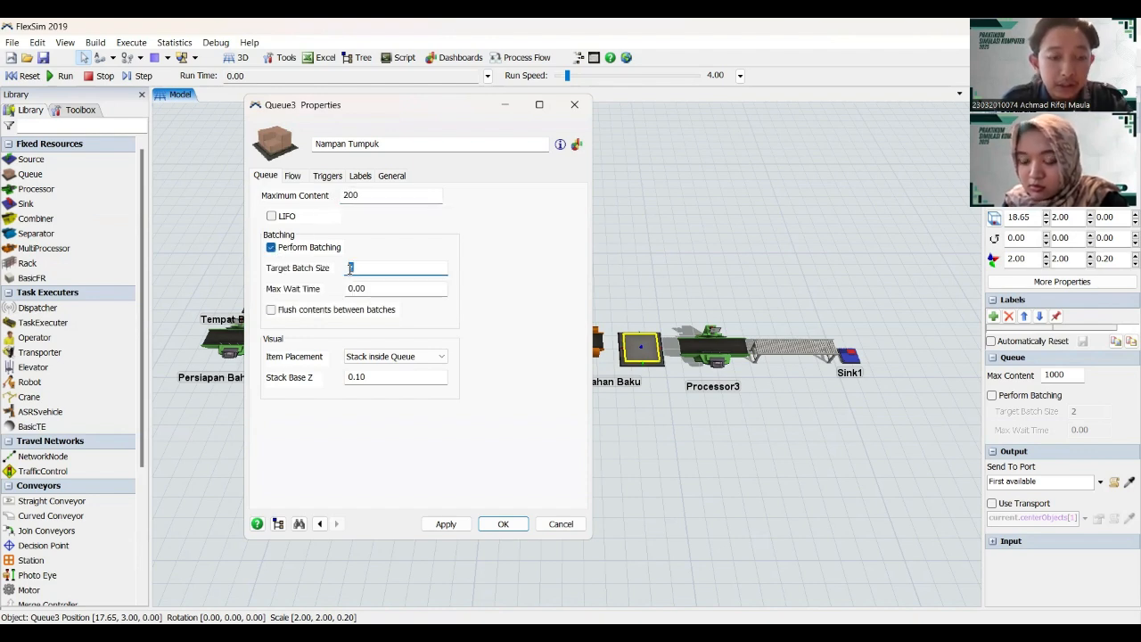
pyautogui.write('10')
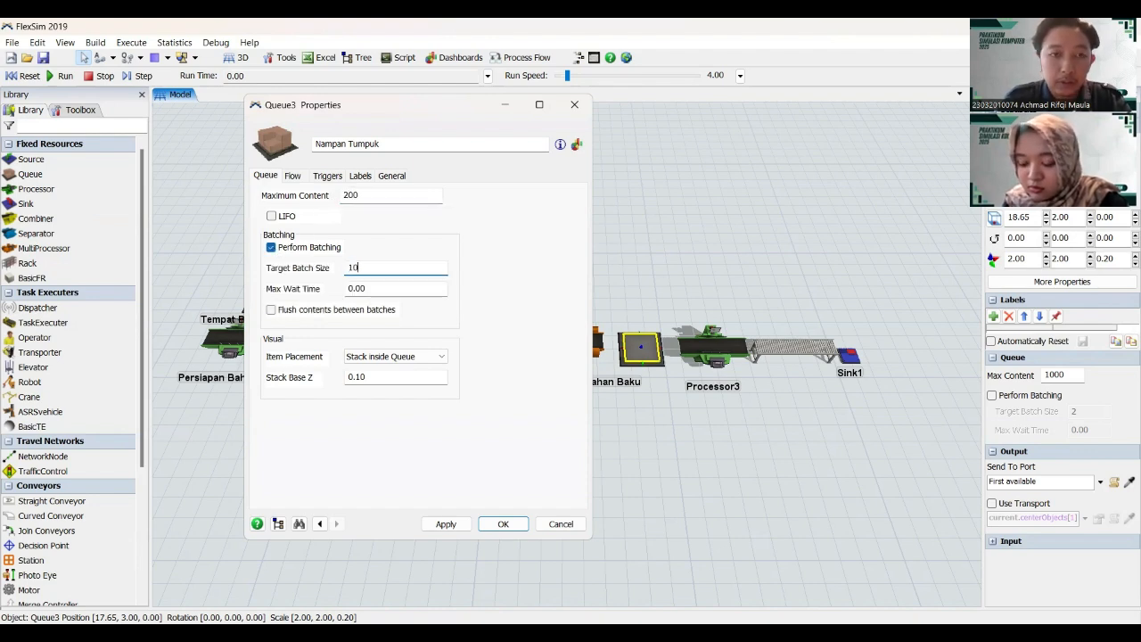
pyautogui.click(446, 525)
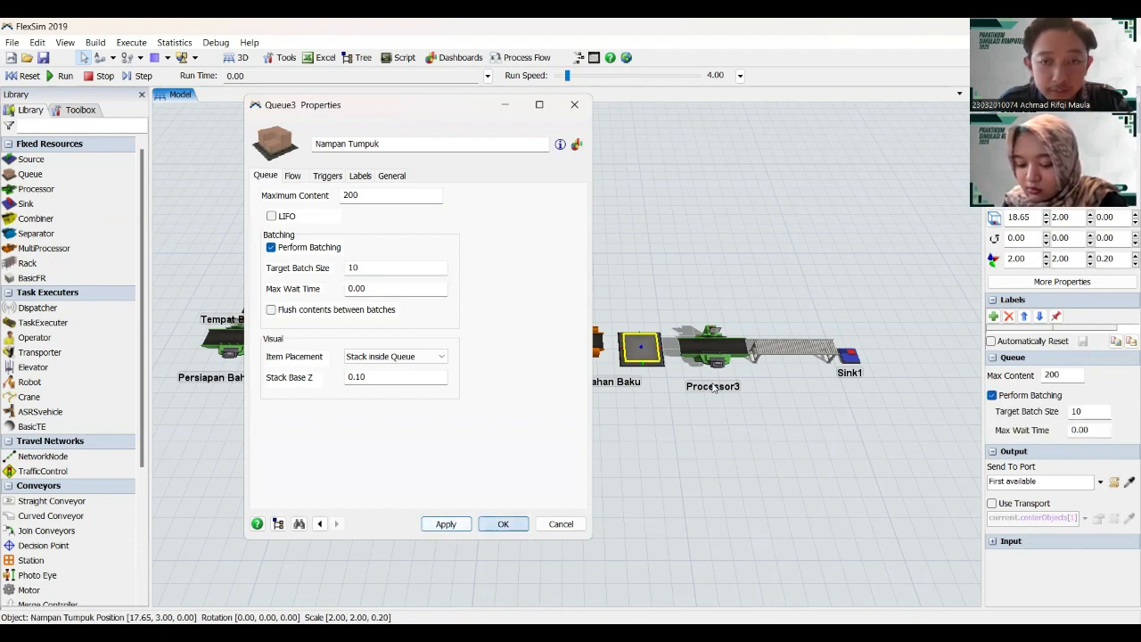
pyautogui.click(500, 524)
# - Rename Processor3 as Proses Penyajian ke Pelanggan
pyautogui.moveTo(665, 428); pyautogui.dragTo(576, 427)
pyautogui.click(632, 344)
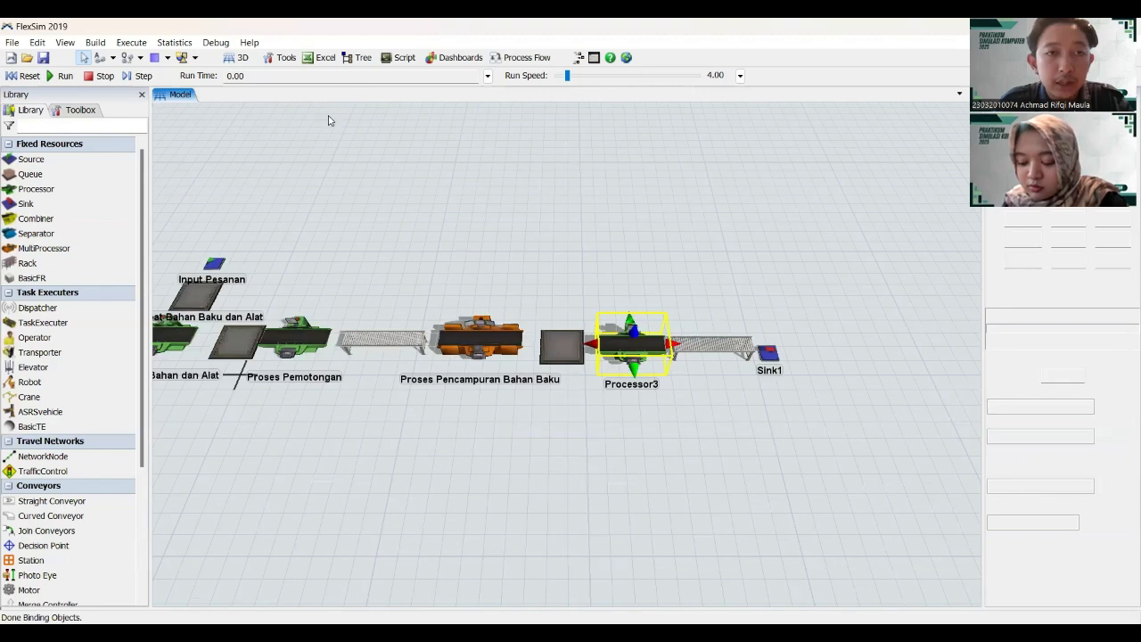
pyautogui.moveTo(354, 145); pyautogui.dragTo(310, 143)
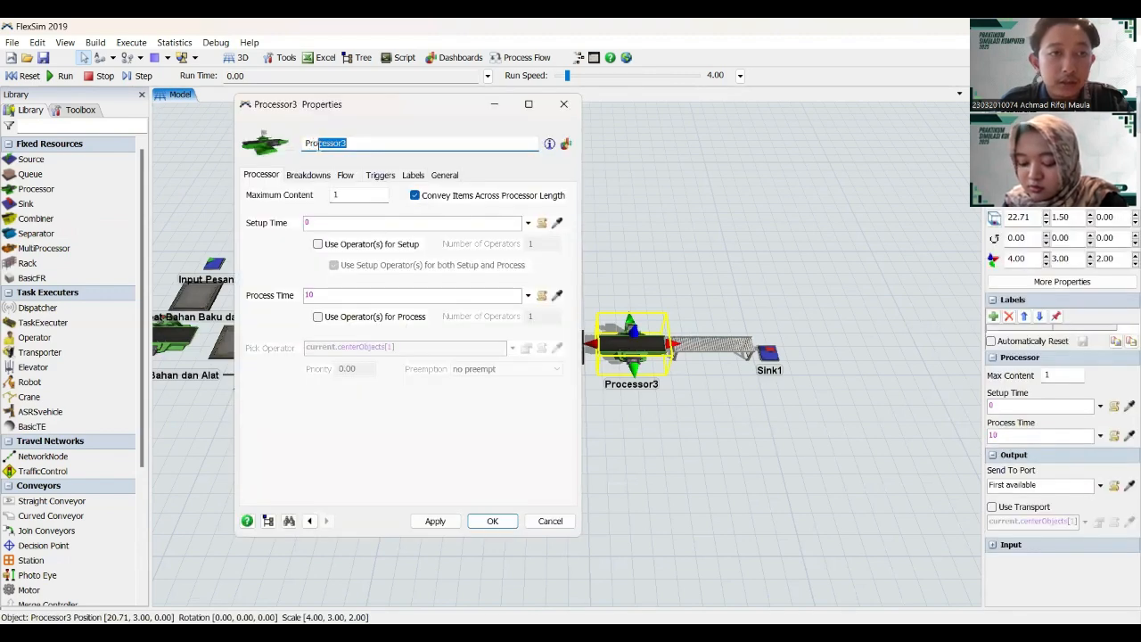
pyautogui.write('roses Pen')
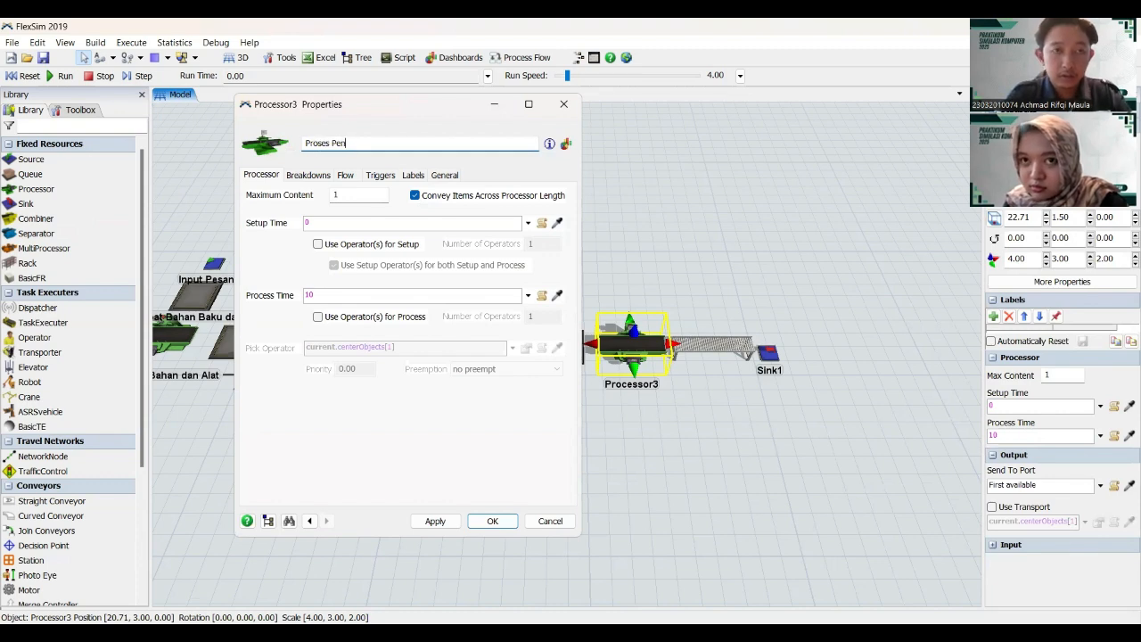
pyautogui.write('yalian ke ')
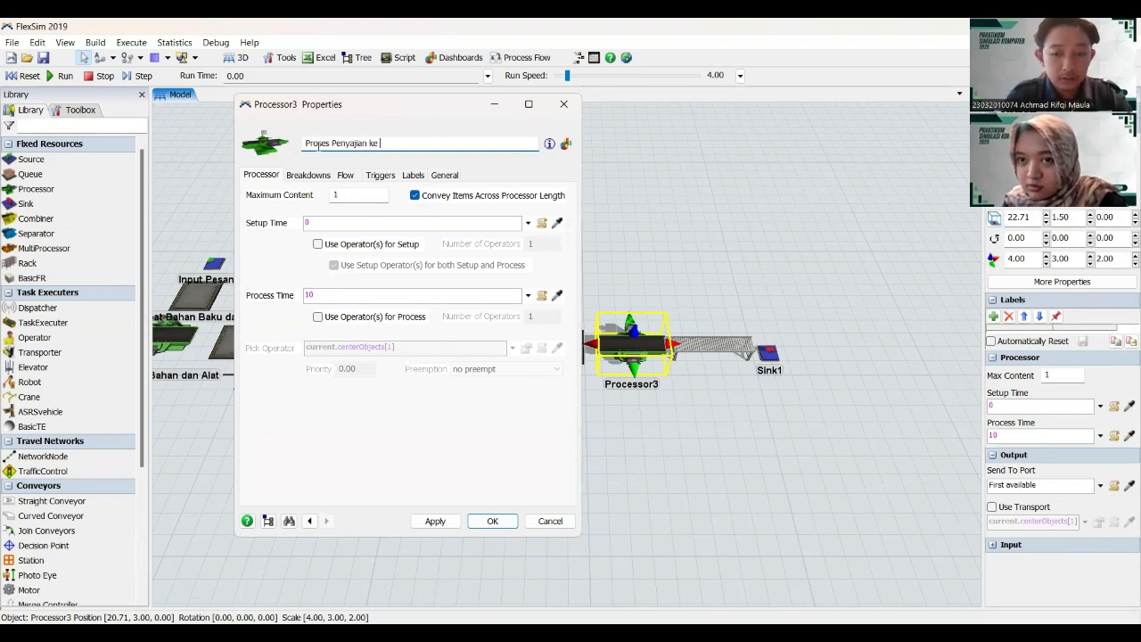
pyautogui.write('Pelangg')
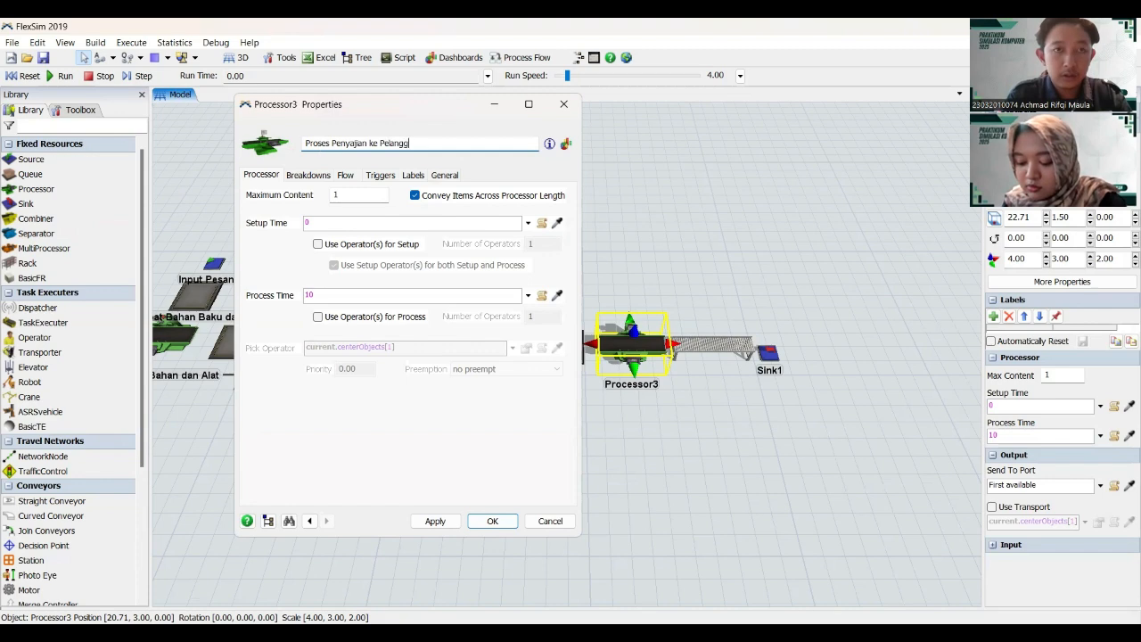
pyautogui.write('an')
# - Set the serving processor's process time to the fitted distribution johnsonbounded(23.155340, 28.915544, 0.047455, 1.781482, <stream>)
pyautogui.click(308, 294)
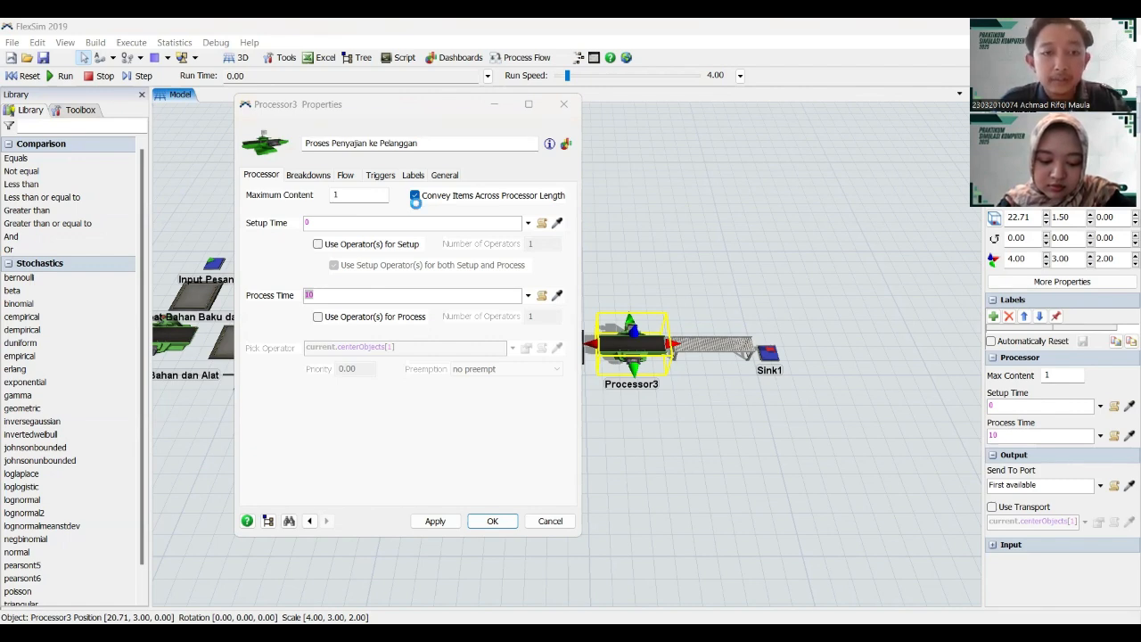
pyautogui.hotkey('alt', 'Tab')
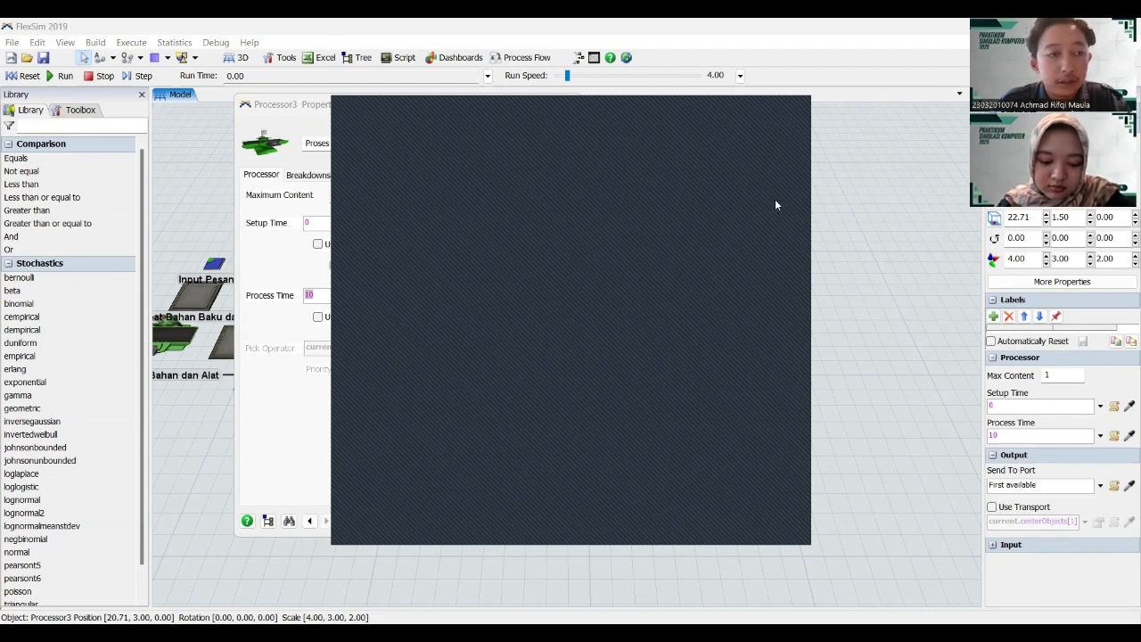
pyautogui.hotkey('alt', 'Tab')
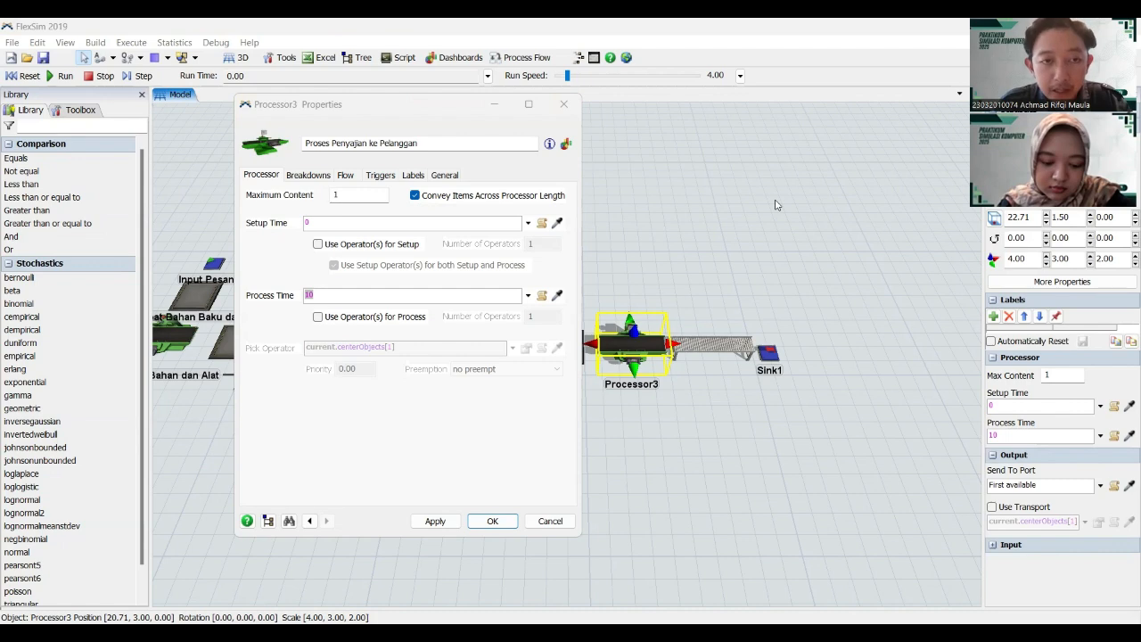
pyautogui.hotkey('alt', 'Tab')
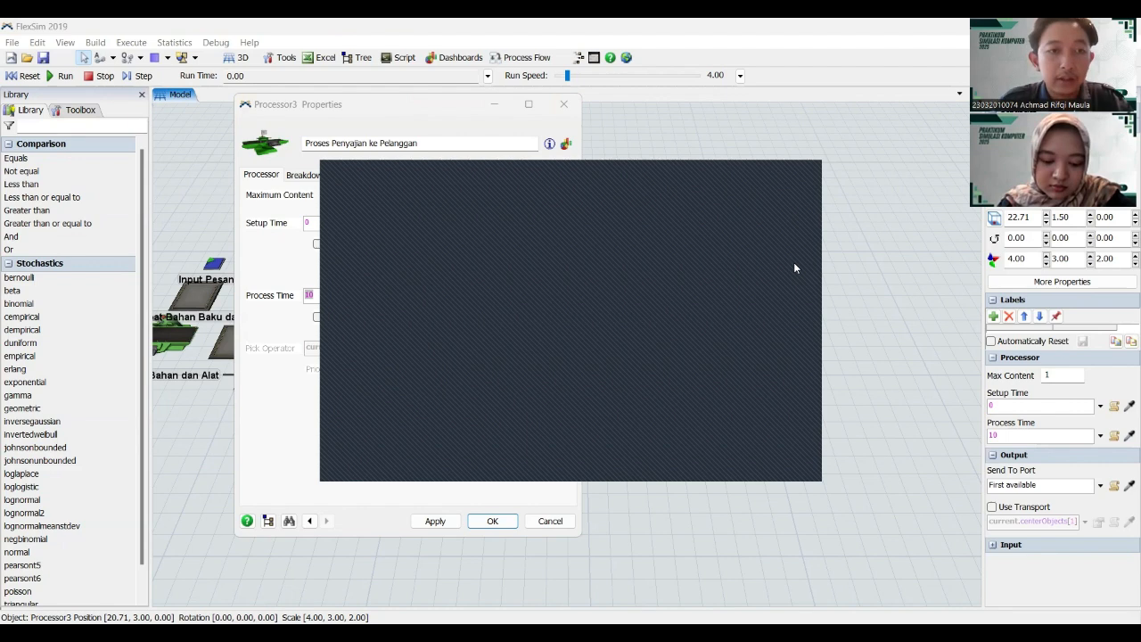
pyautogui.hotkey('alt', 'Tab')
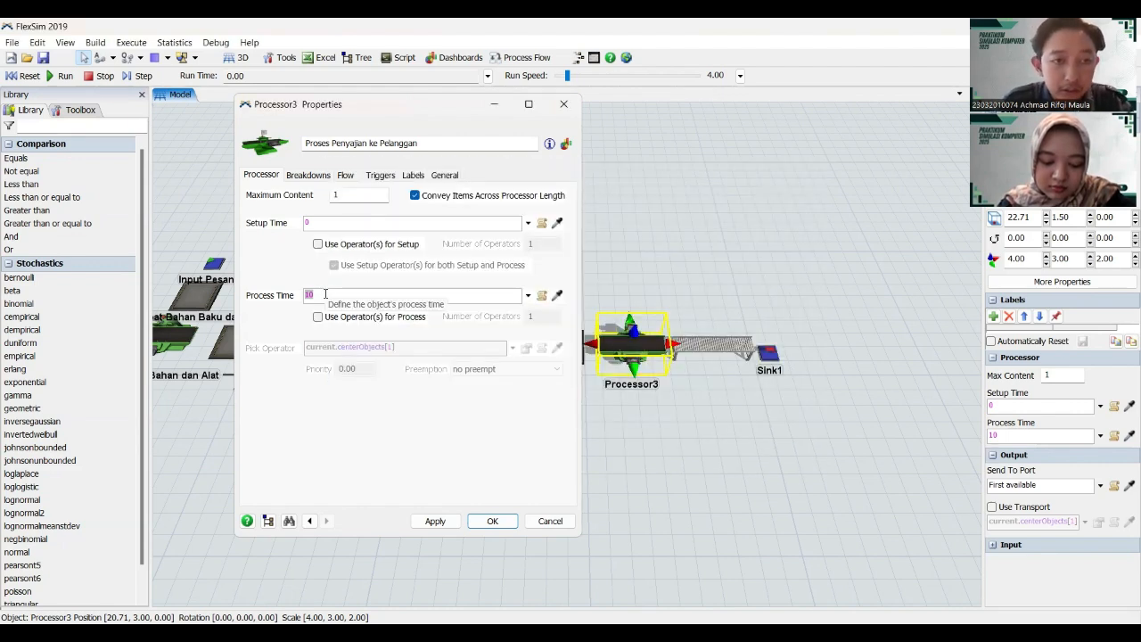
pyautogui.write('1')
pyautogui.press('BackSpace')
pyautogui.write('johnsonbounded( 23.155340, 28.915544, 0.047455, 1.781482, <stream>)')
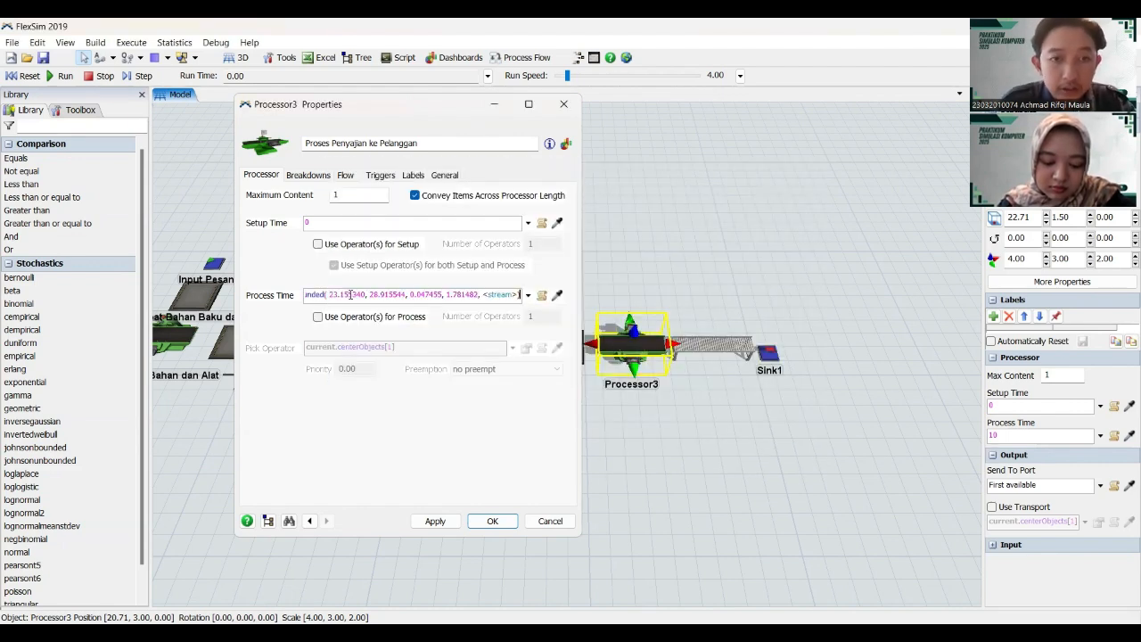
# - Replace the <stream> placeholder in the serving processor's process time with getstream(current) and apply the settings
pyautogui.click(488, 294)
pyautogui.press('BackSpace')
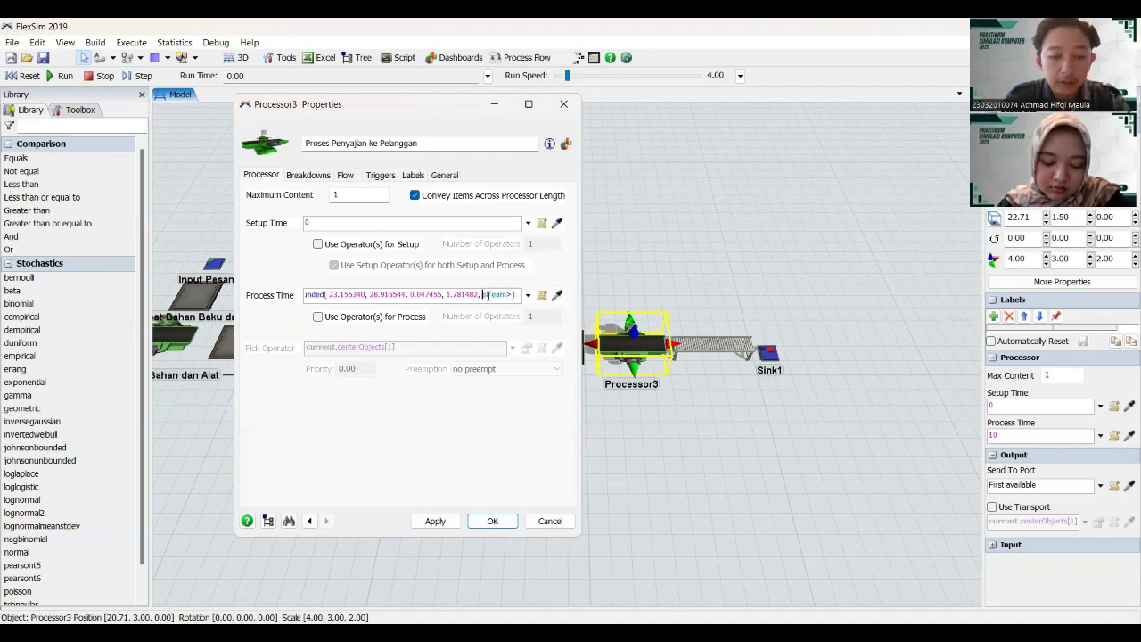
pyautogui.write('get')
pyautogui.press('Escape')
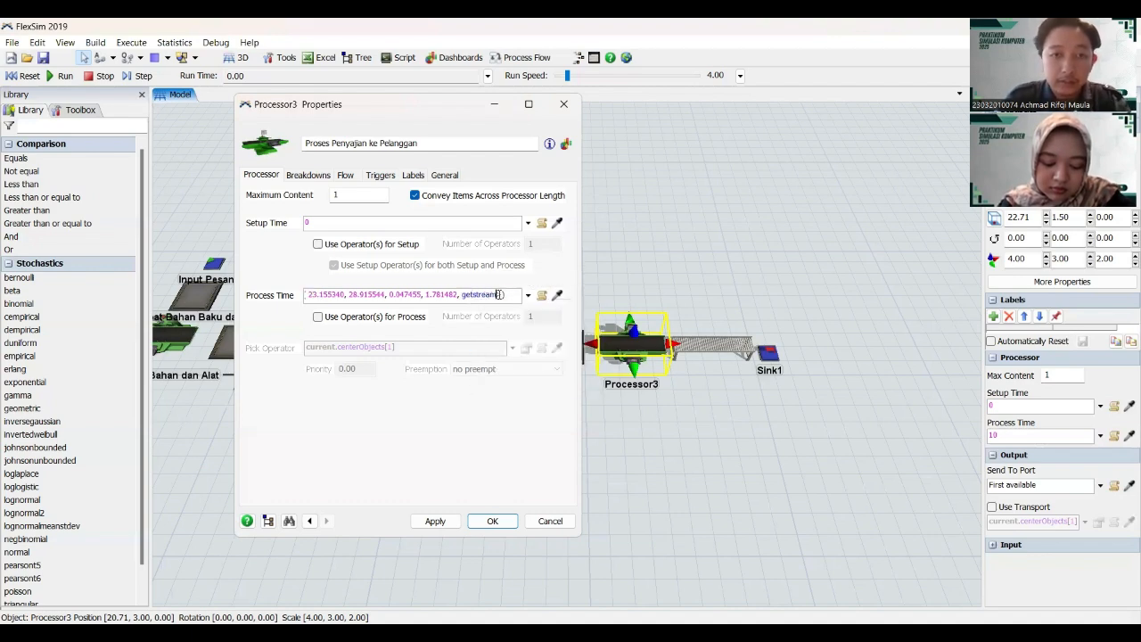
pyautogui.write('(')
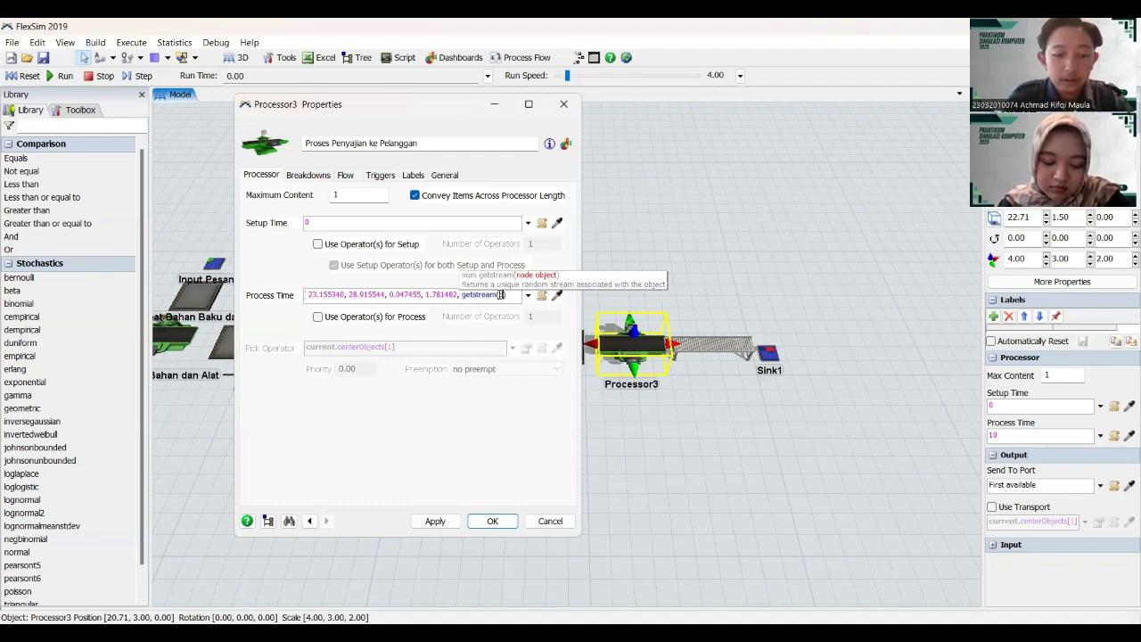
pyautogui.write('curre')
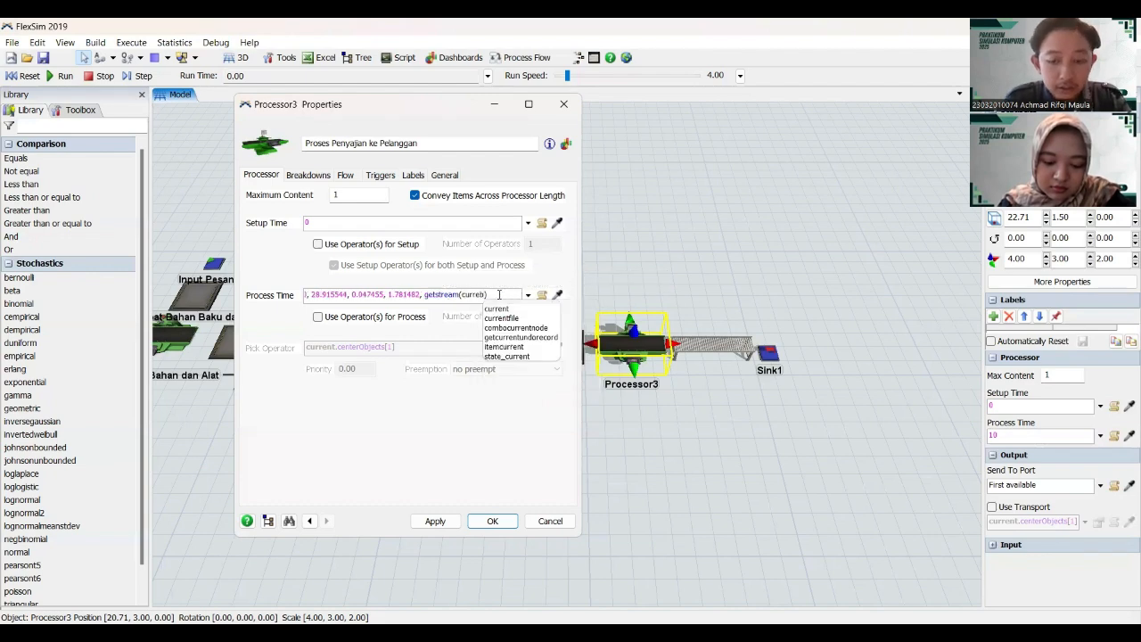
pyautogui.write('nt')
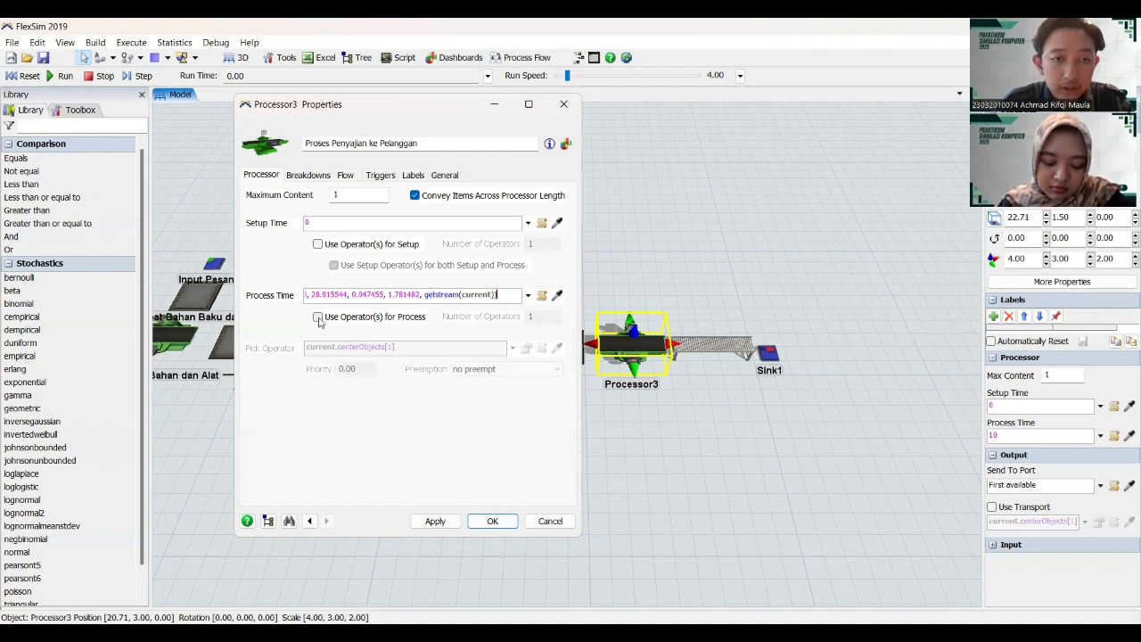
pyautogui.click(435, 521)
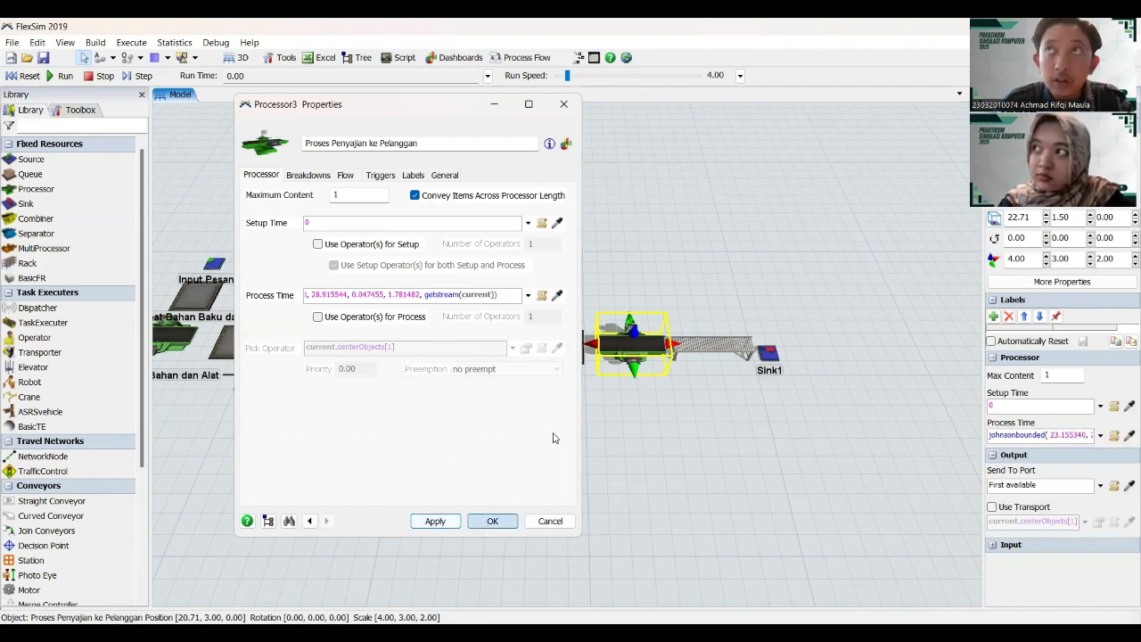
pyautogui.click(492, 521)
# - Rename Sink1 at the end of the line as Dine In and apply the change
pyautogui.moveTo(522, 474); pyautogui.dragTo(629, 380)
pyautogui.scroll(-2, 629, 380)
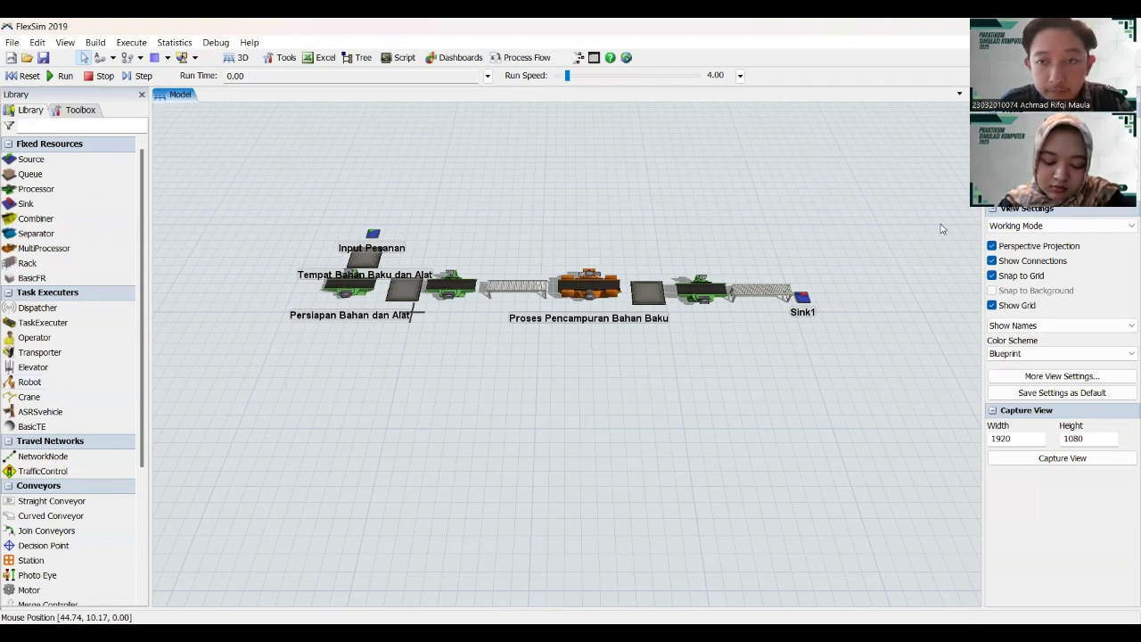
pyautogui.click(804, 301)
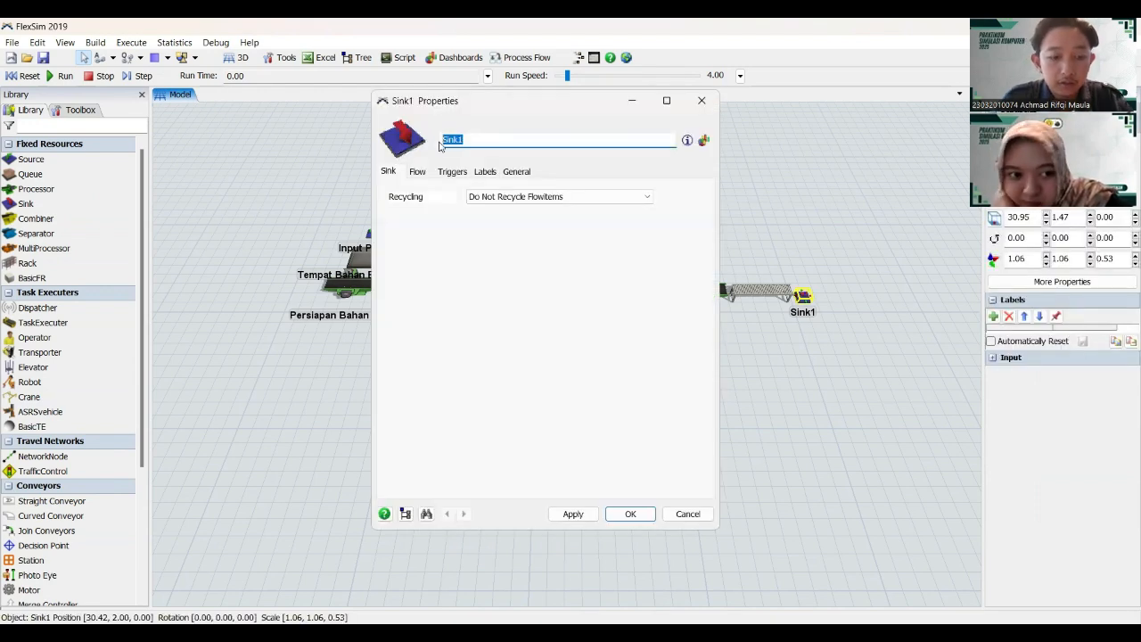
pyautogui.write('Dine I')
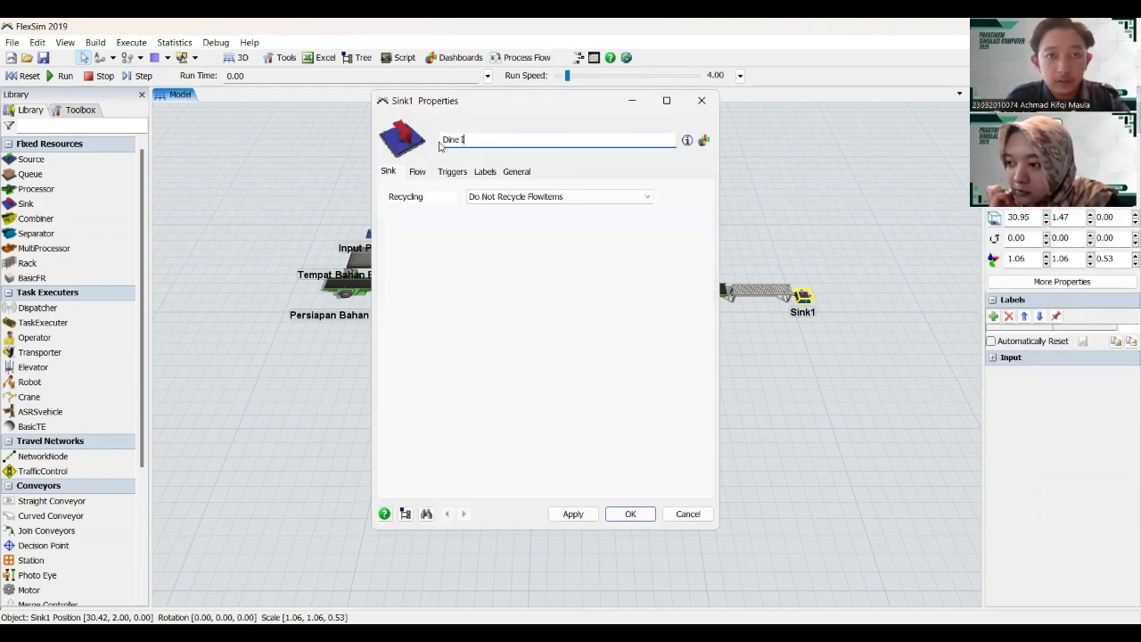
pyautogui.write('n')
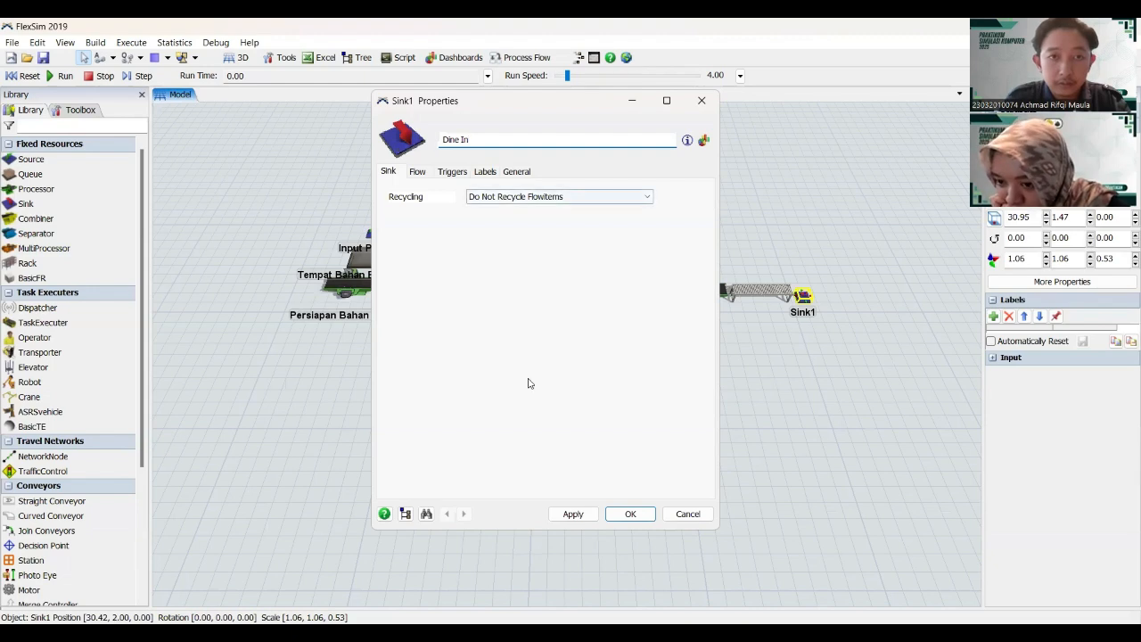
pyautogui.click(572, 513)
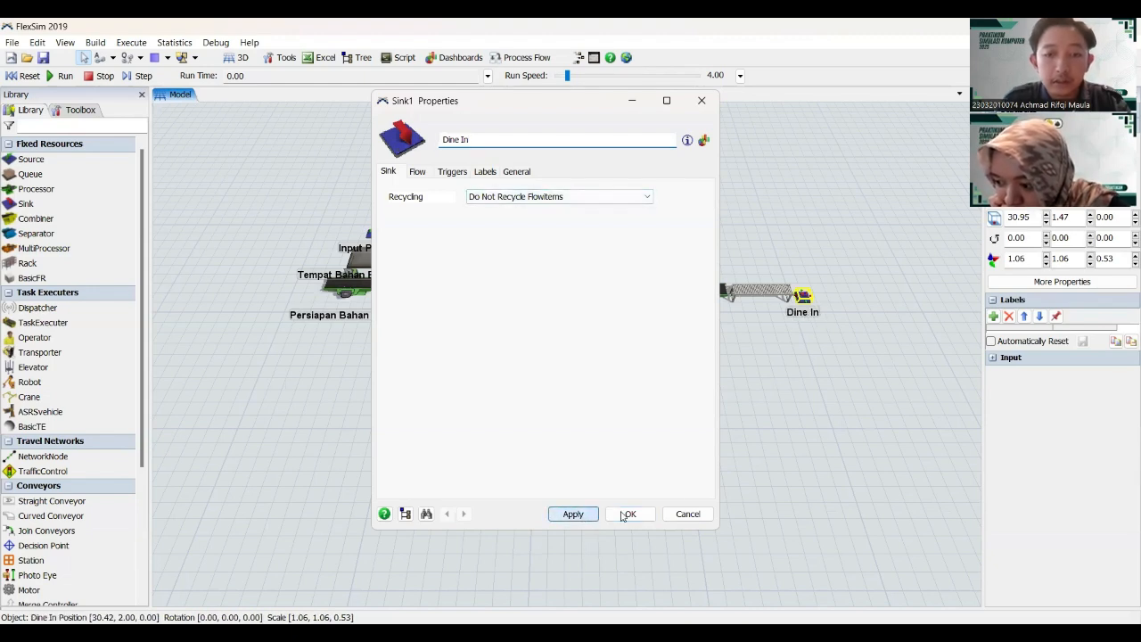
pyautogui.click(627, 514)
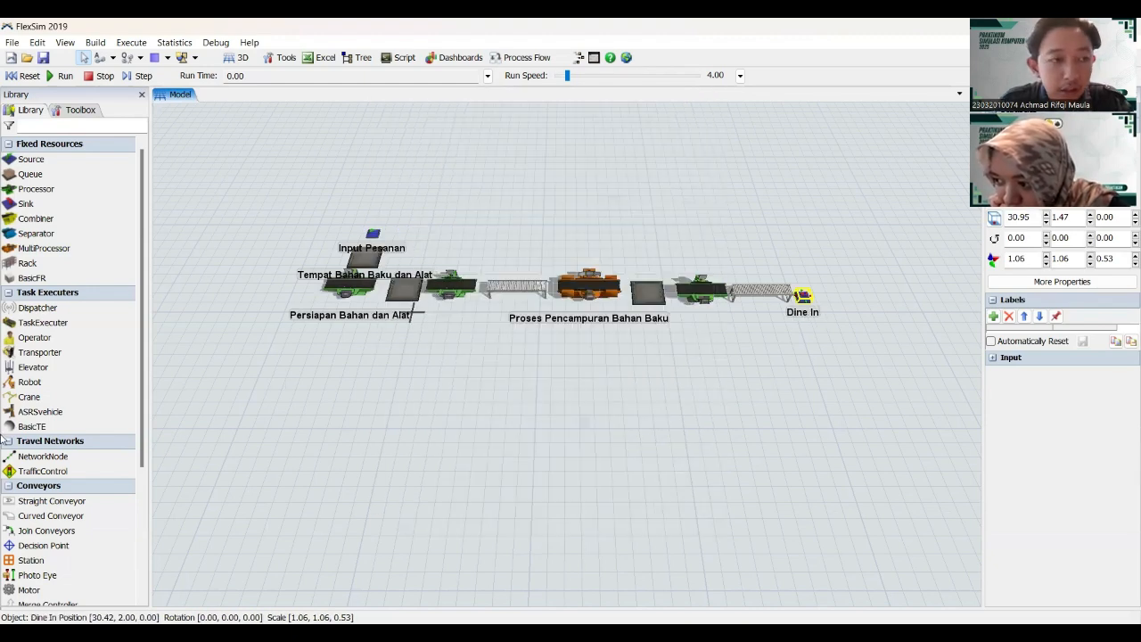
# - Add a Dispatcher and an Operator to the model in the open floor area in front of the production line
pyautogui.scroll(-4, 87, 449)
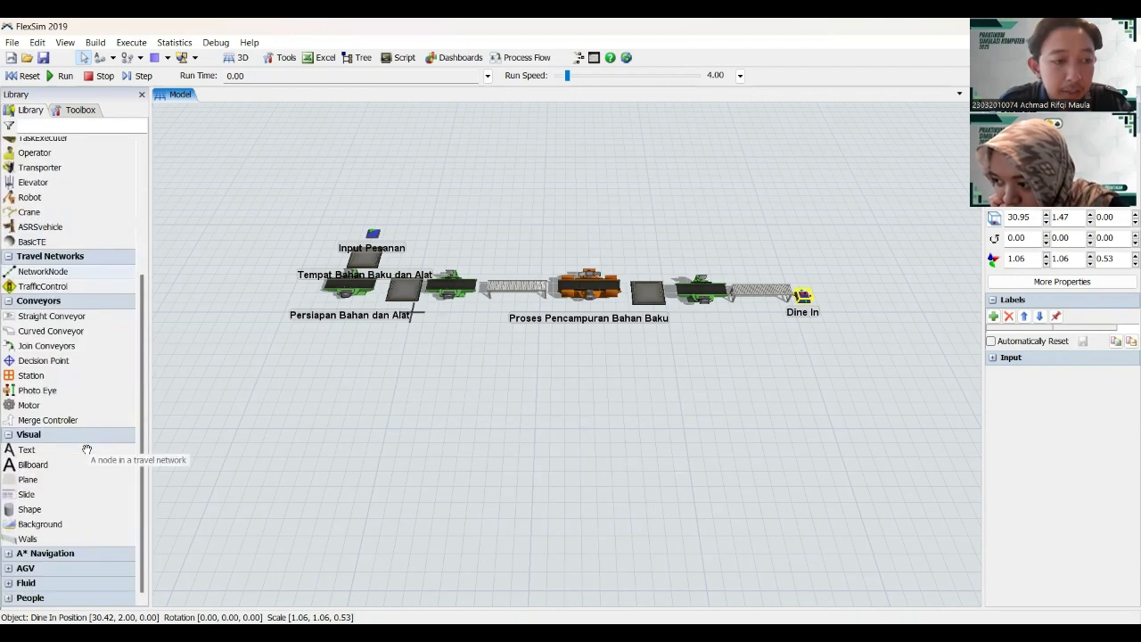
pyautogui.scroll(4, 86, 448)
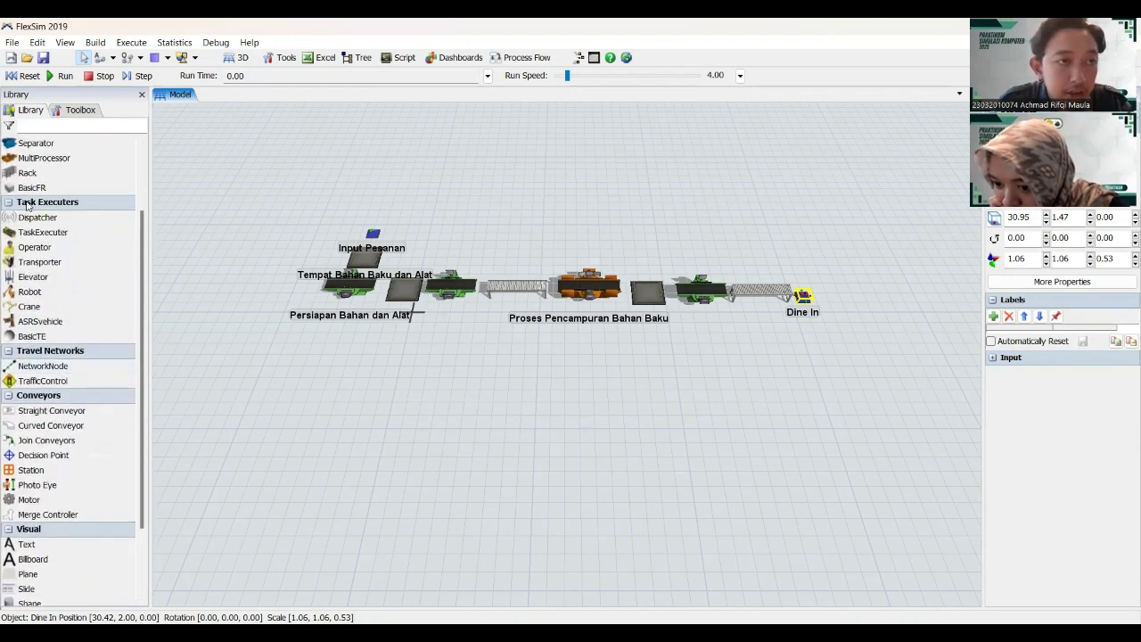
pyautogui.scroll(1, 27, 204)
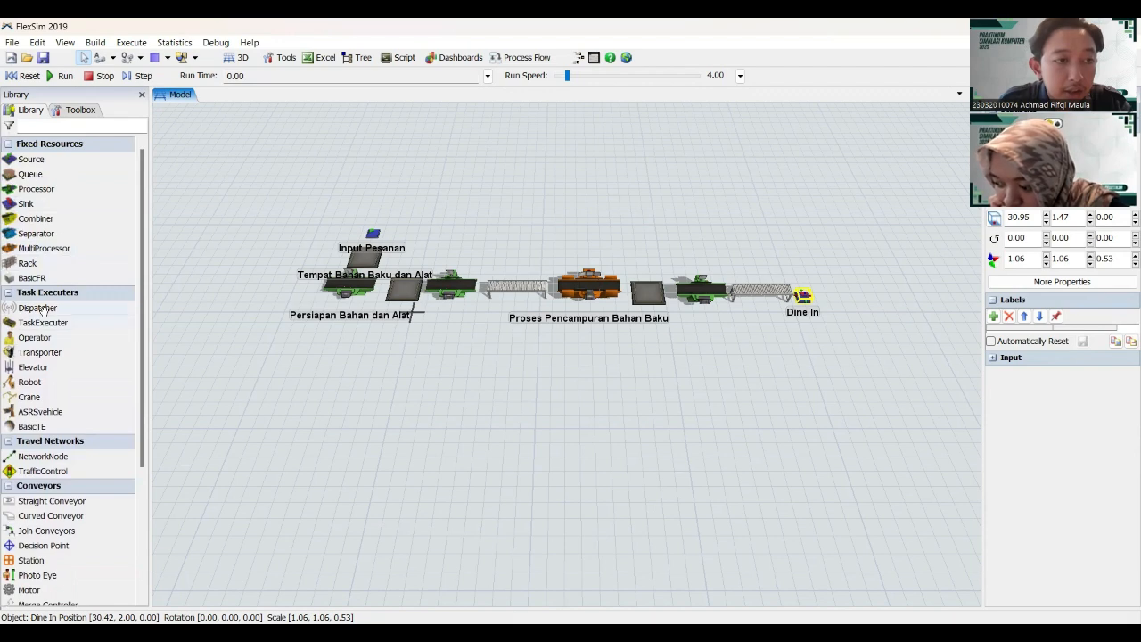
pyautogui.moveTo(42, 309); pyautogui.dragTo(571, 385)
pyautogui.click(575, 403)
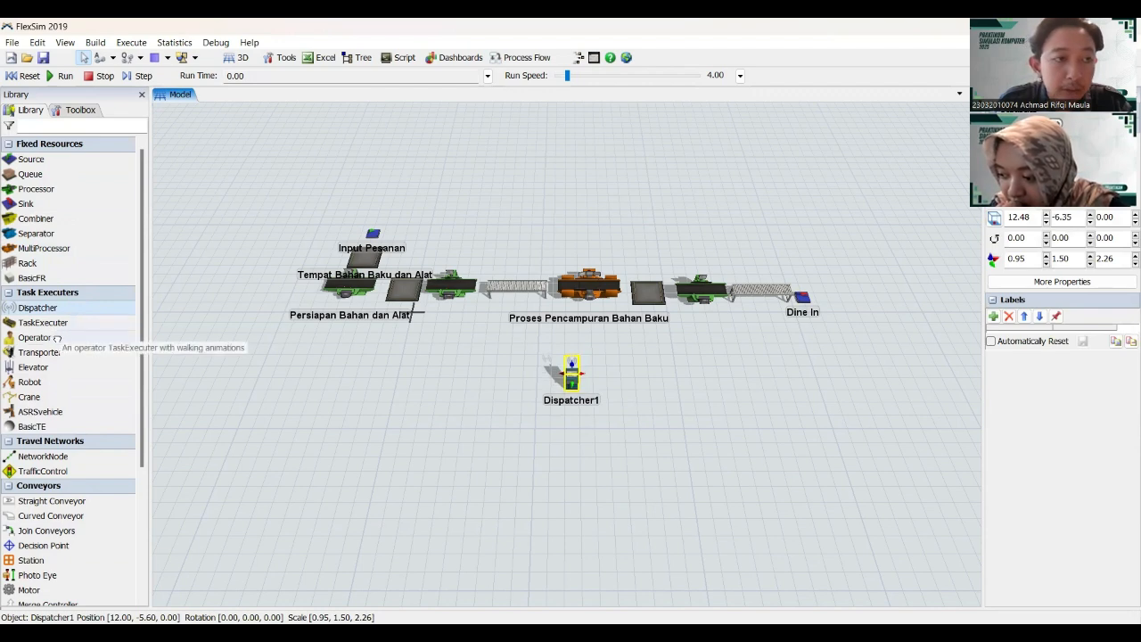
pyautogui.moveTo(57, 338); pyautogui.dragTo(509, 363)
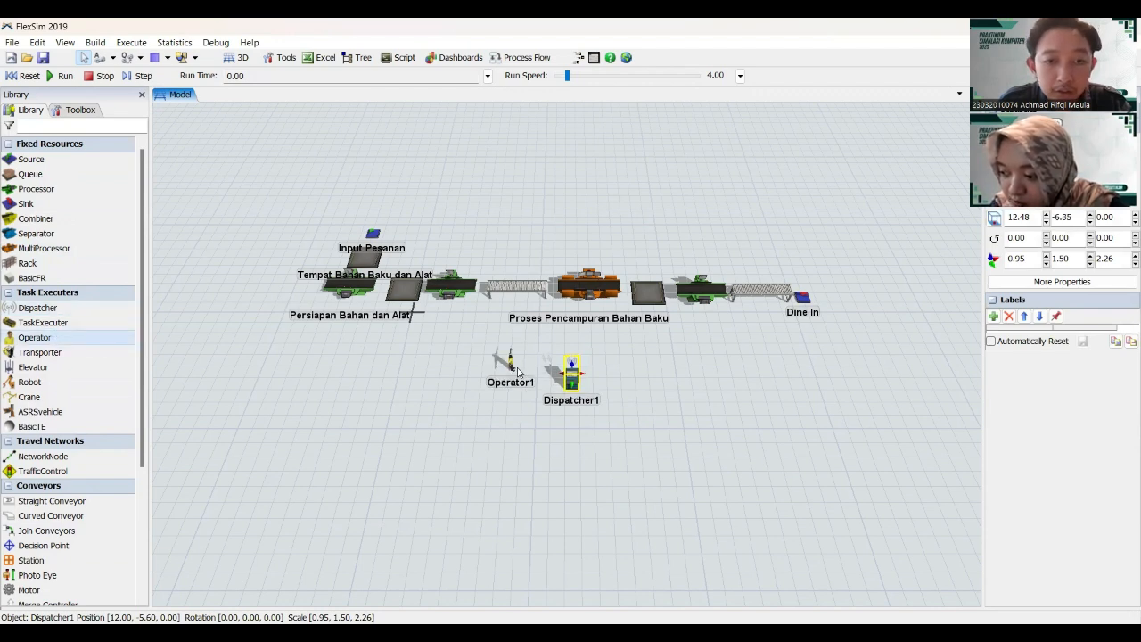
pyautogui.click(519, 373)
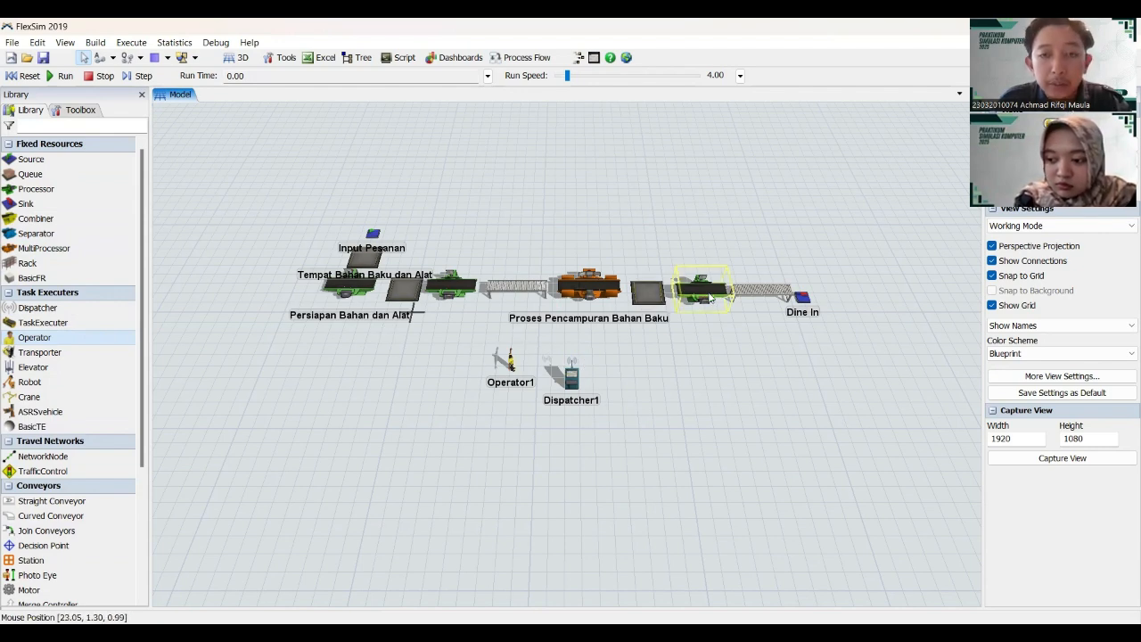
# - Connect Input Pesanan to the Tempat Bahan Baku dan Alat queue, and that queue to Persiapan Bahan dan Alat with Connect Objects
pyautogui.scroll(3, 733, 316)
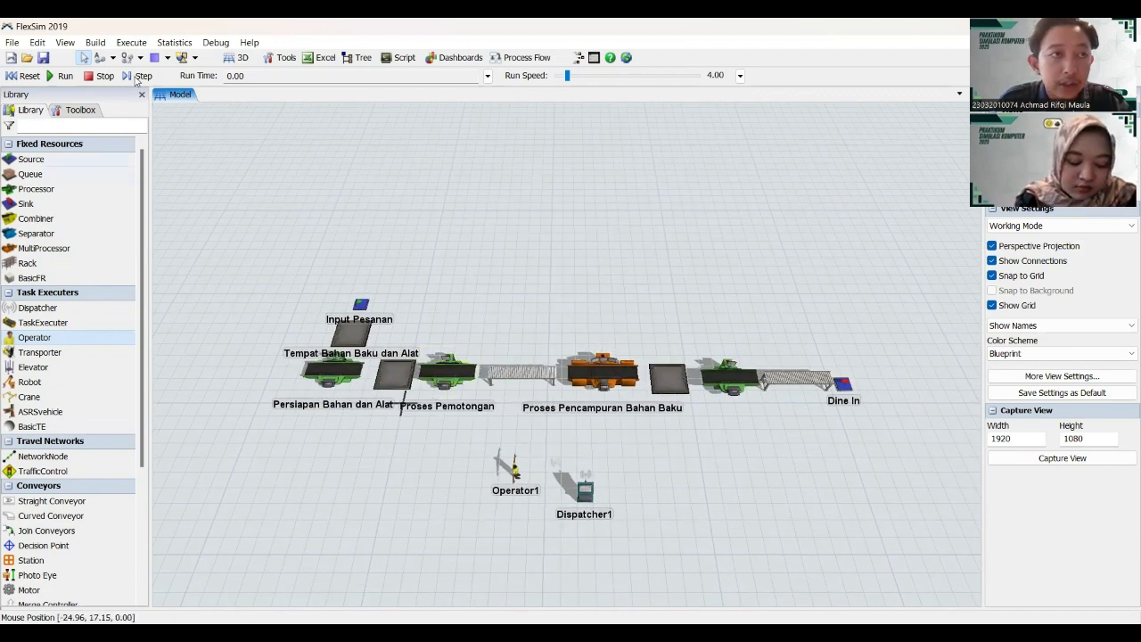
pyautogui.click(113, 58)
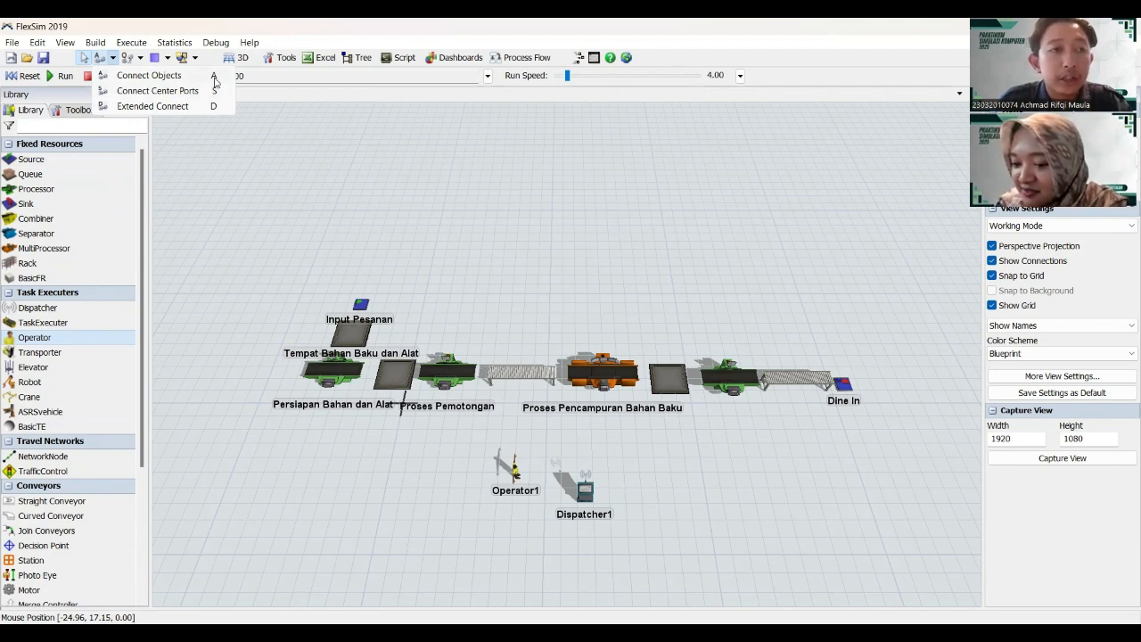
pyautogui.click(178, 77)
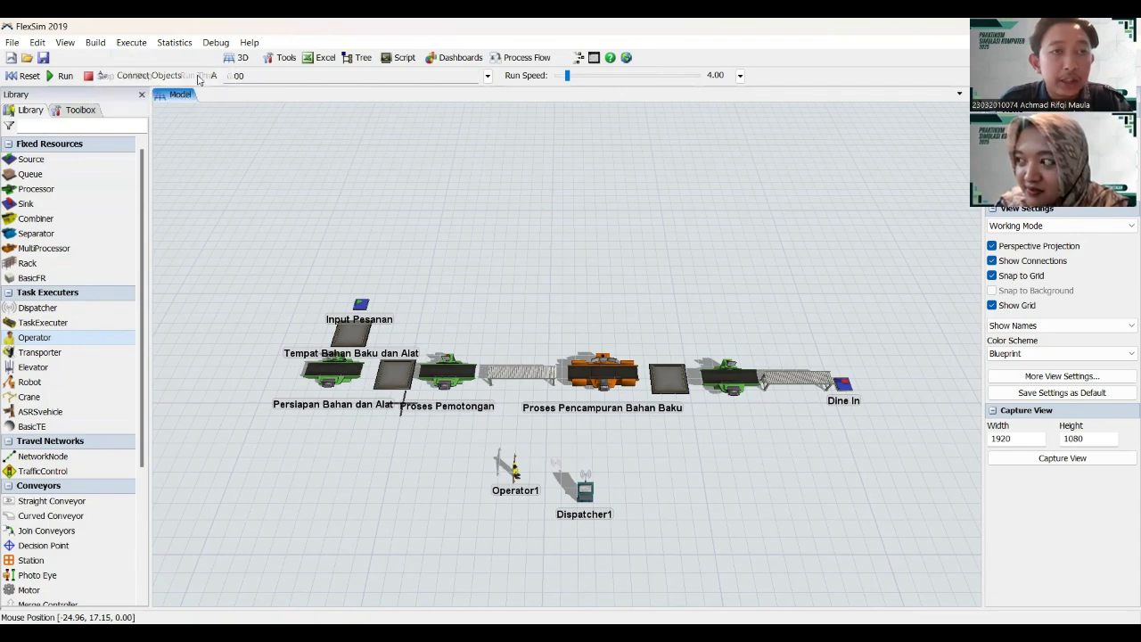
pyautogui.scroll(3, 357, 290)
pyautogui.scroll(1, 357, 290)
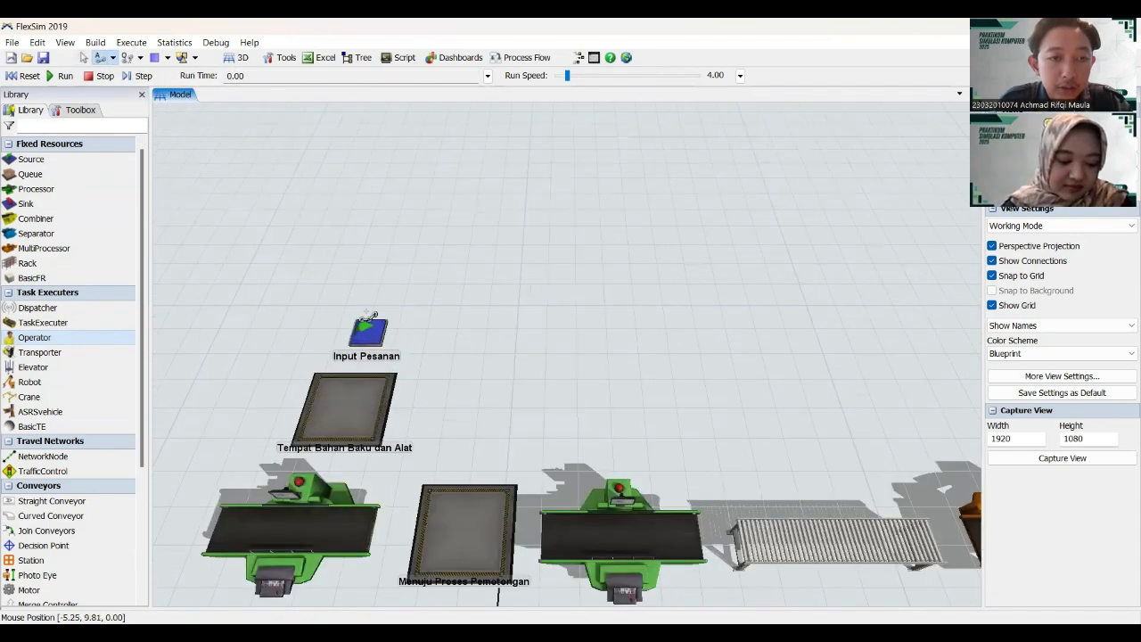
pyautogui.click(375, 330)
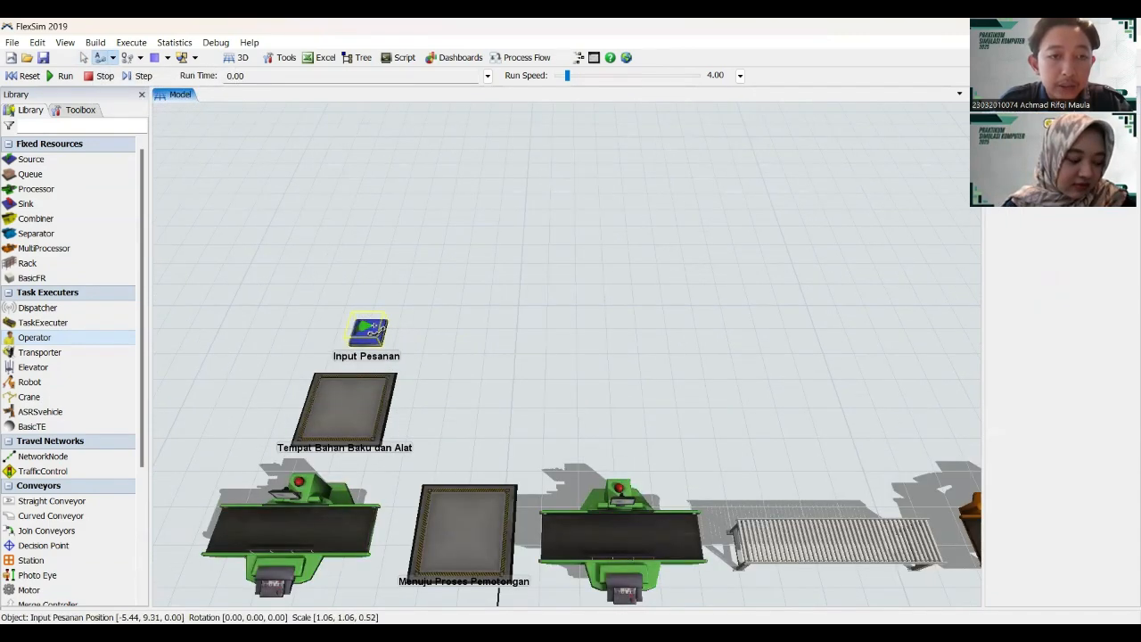
pyautogui.click(354, 408)
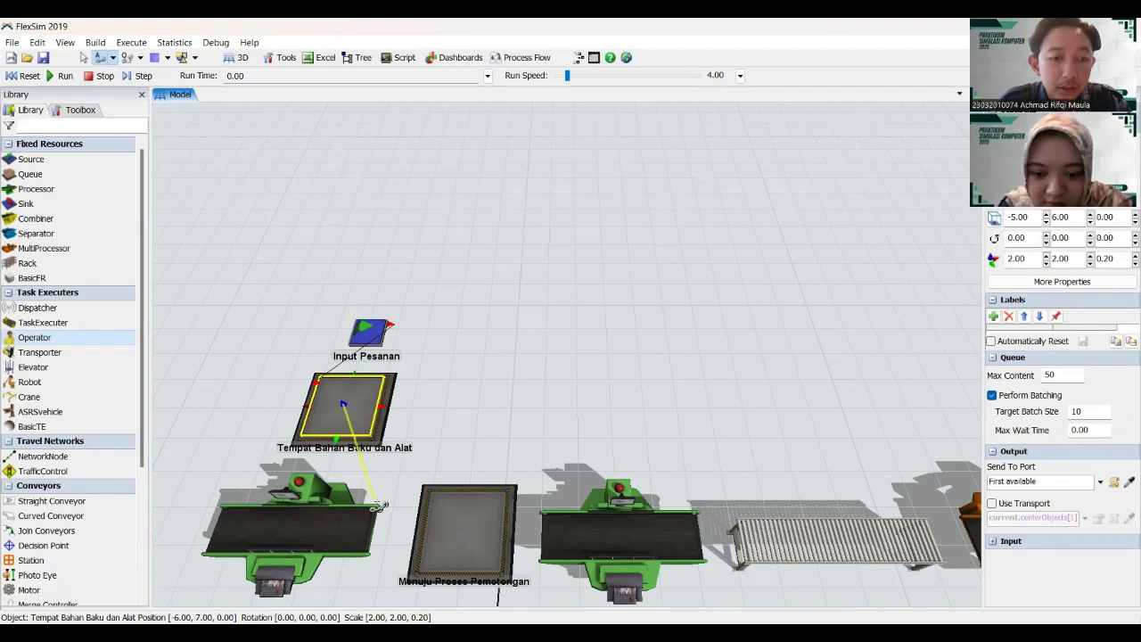
pyautogui.click(299, 515)
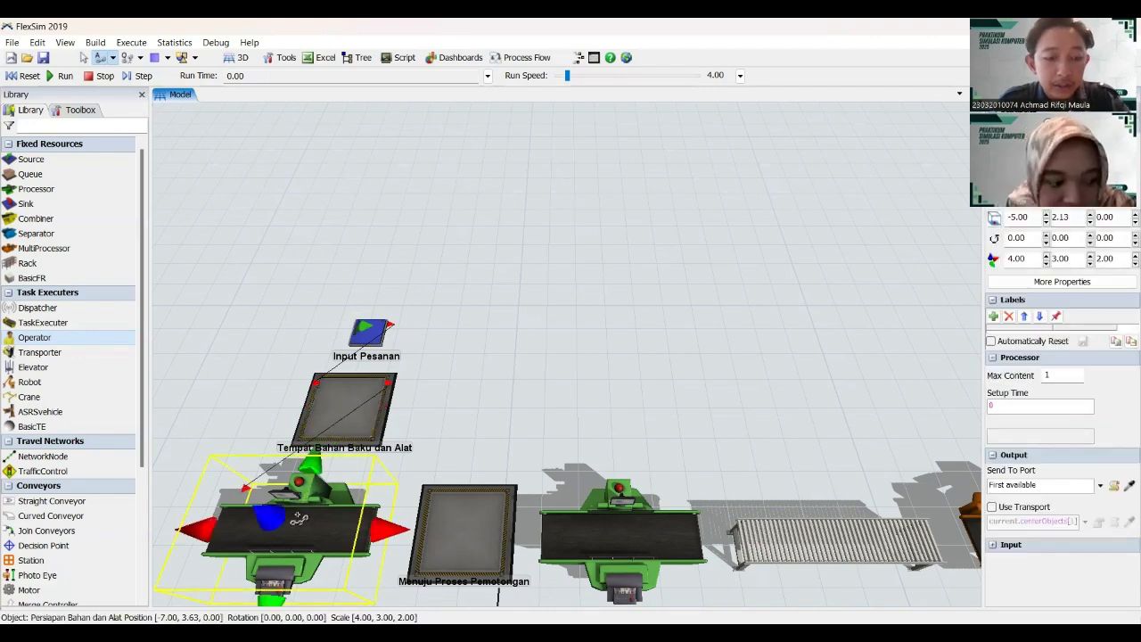
# - Connect Persiapan Bahan dan Alat to the Menuju Proses Pemotongan queue, and that queue to Proses Pemotongan
pyautogui.moveTo(446, 413); pyautogui.dragTo(476, 348)
pyautogui.click(366, 432)
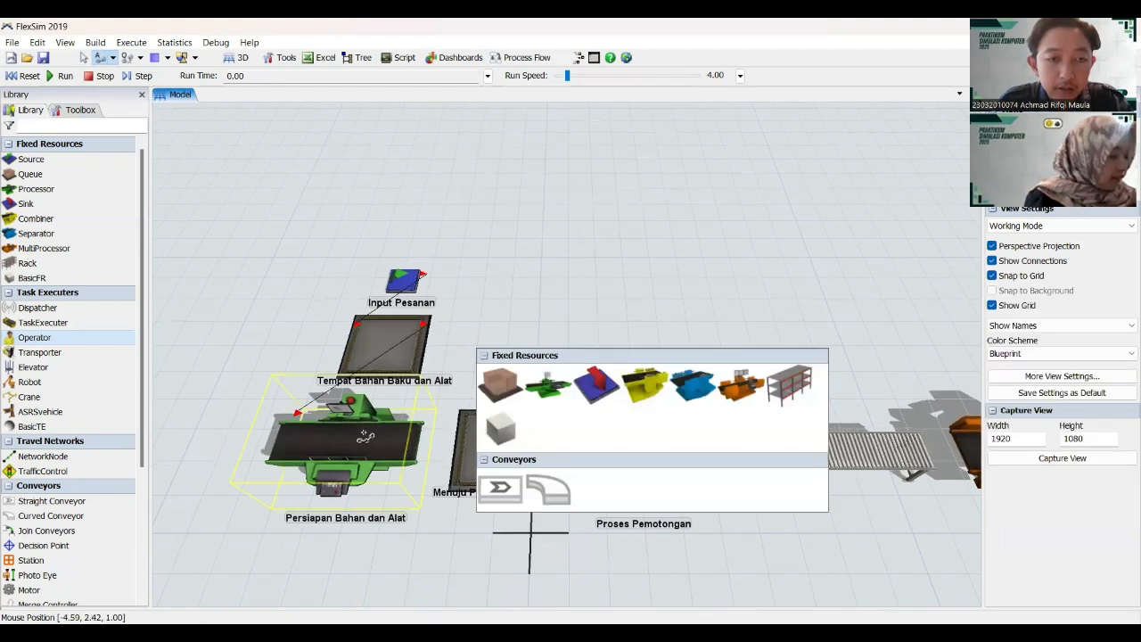
pyautogui.click(492, 434)
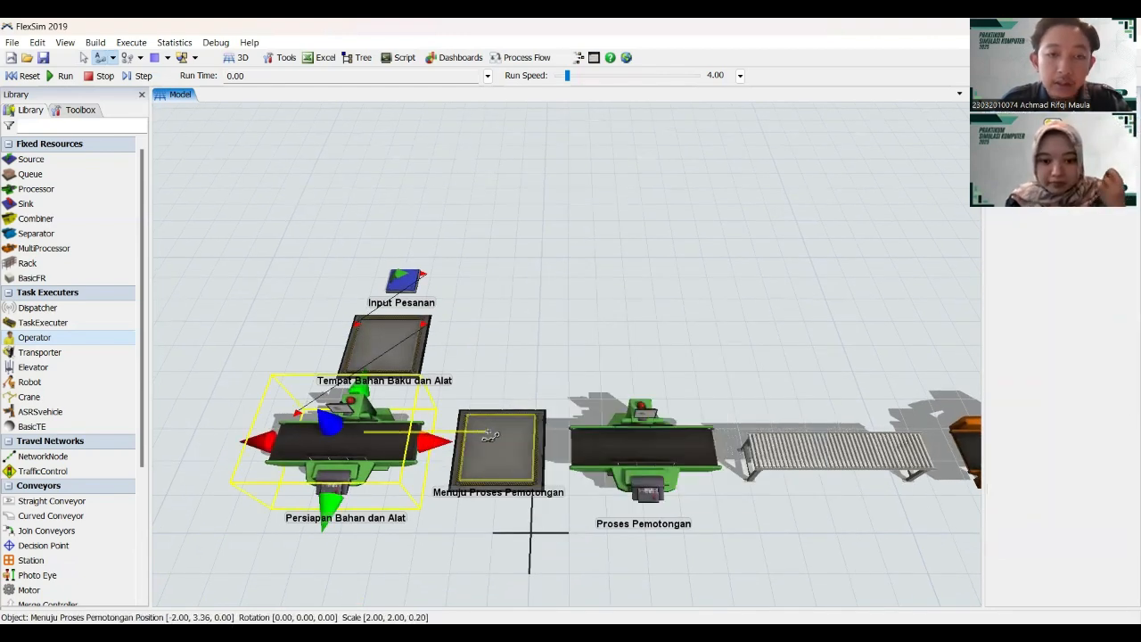
pyautogui.click(543, 399)
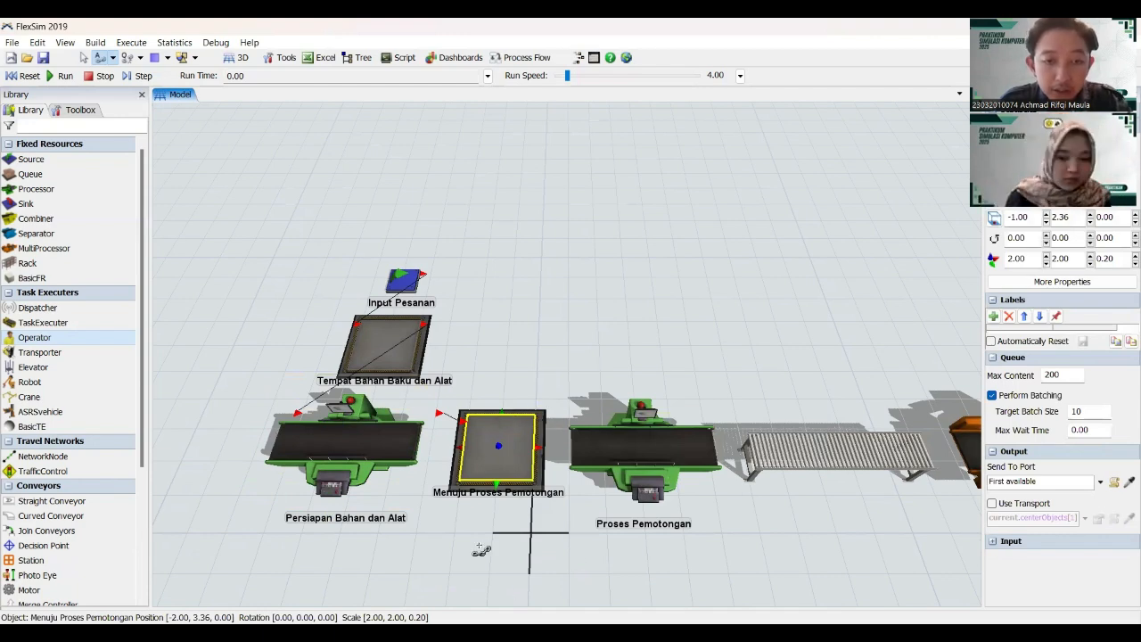
pyautogui.click(539, 434)
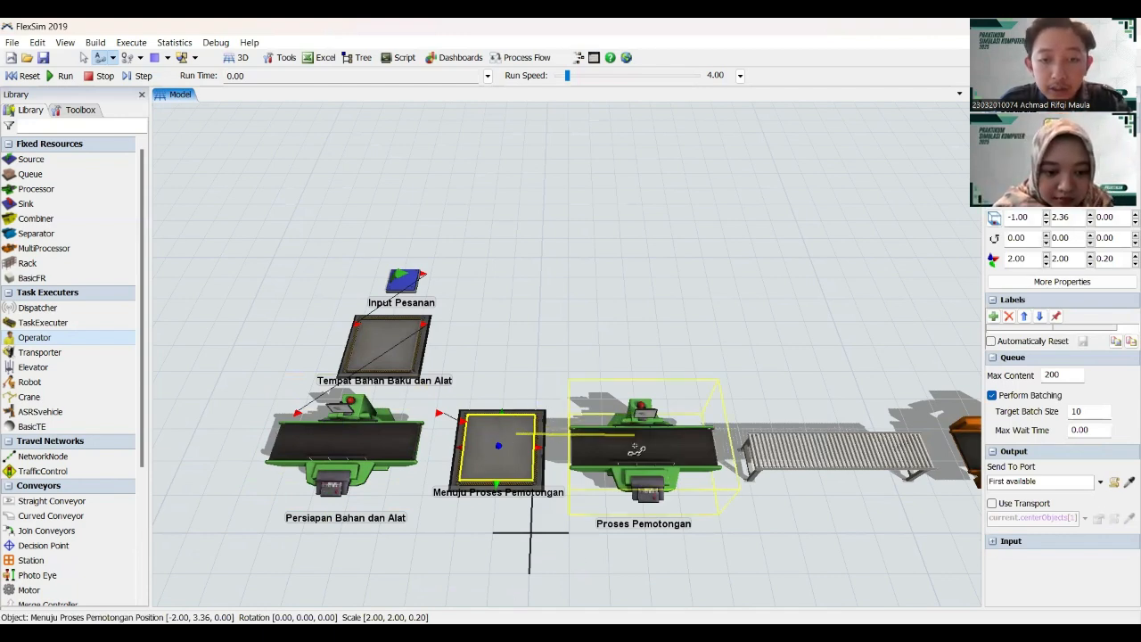
pyautogui.click(636, 449)
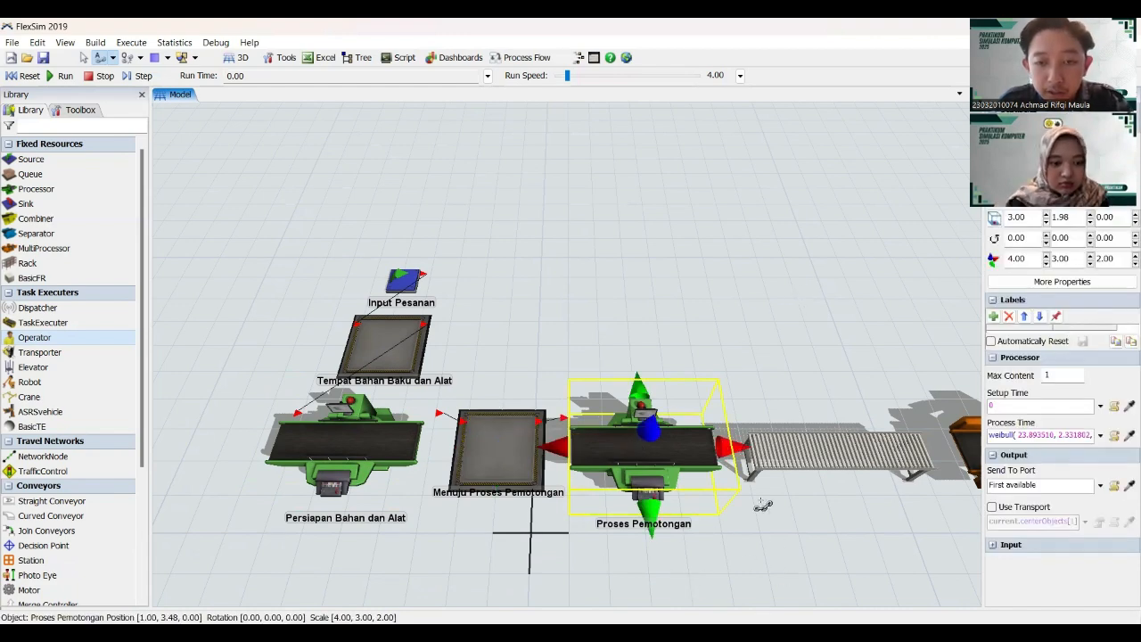
# - Connect Proses Pemotongan to the first conveyor, and that conveyor to Proses Pencampuran Bahan Baku
pyautogui.moveTo(662, 459); pyautogui.dragTo(827, 249)
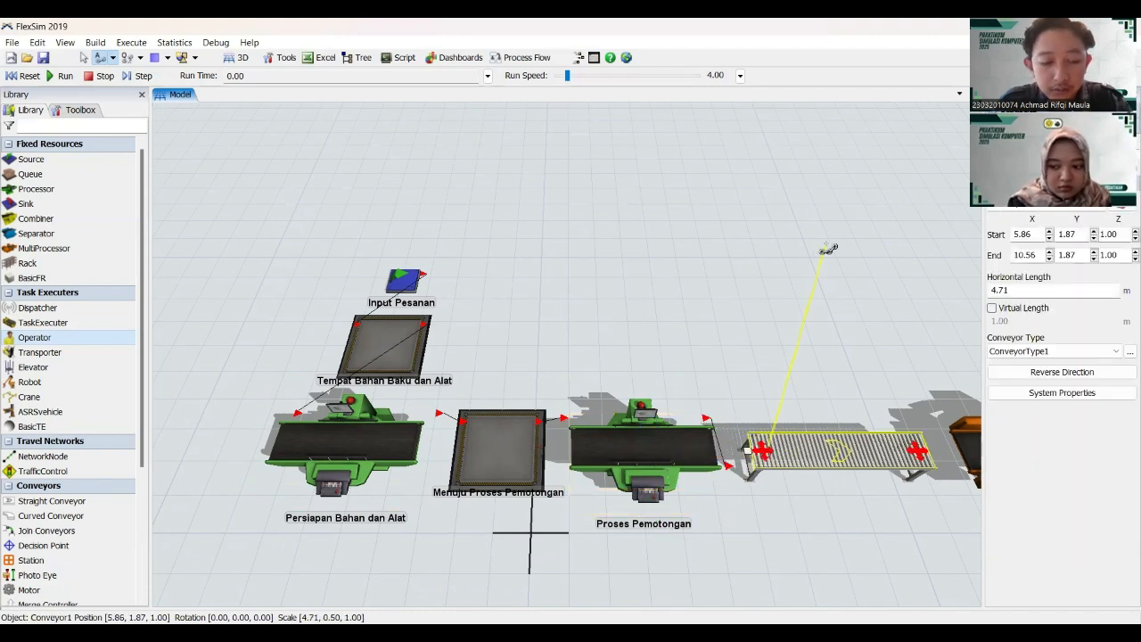
pyautogui.moveTo(754, 260); pyautogui.dragTo(529, 231)
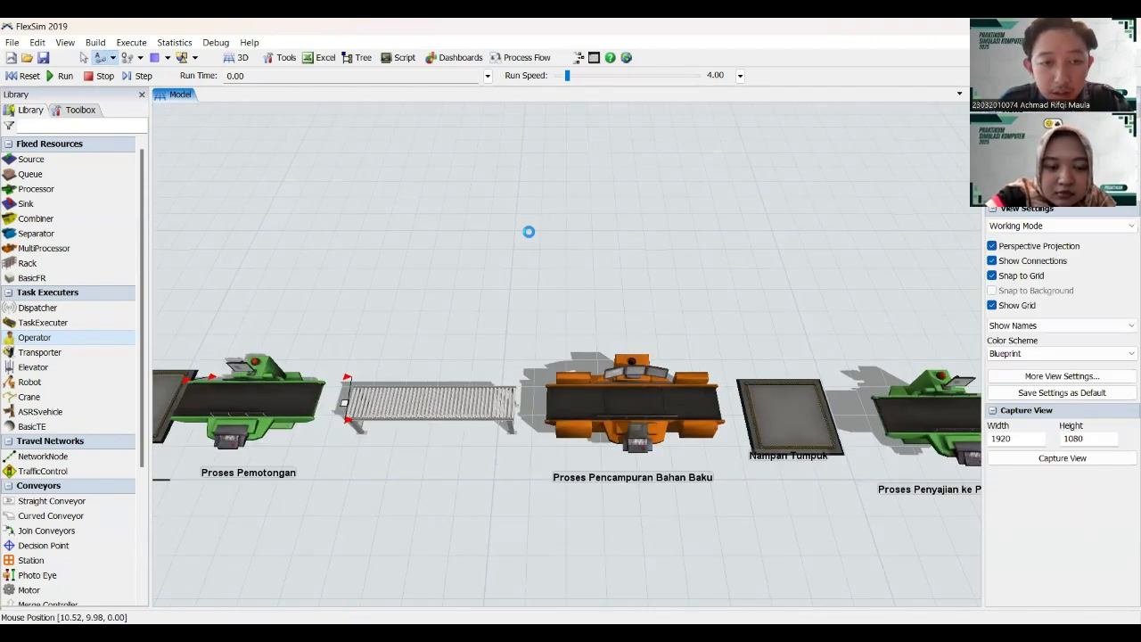
pyautogui.click(505, 408)
pyautogui.click(611, 398)
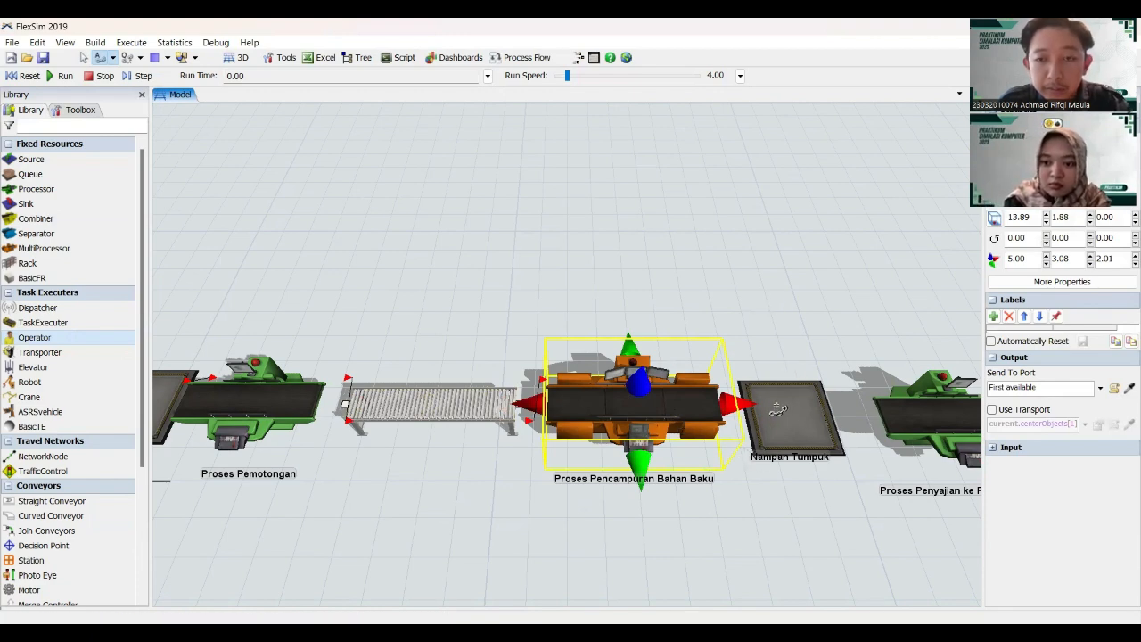
# - Connect Proses Pencampuran Bahan Baku to the Nampan Tumpuk queue, and that queue to Proses Penyajian ke Pelanggan
pyautogui.moveTo(689, 408); pyautogui.dragTo(795, 403)
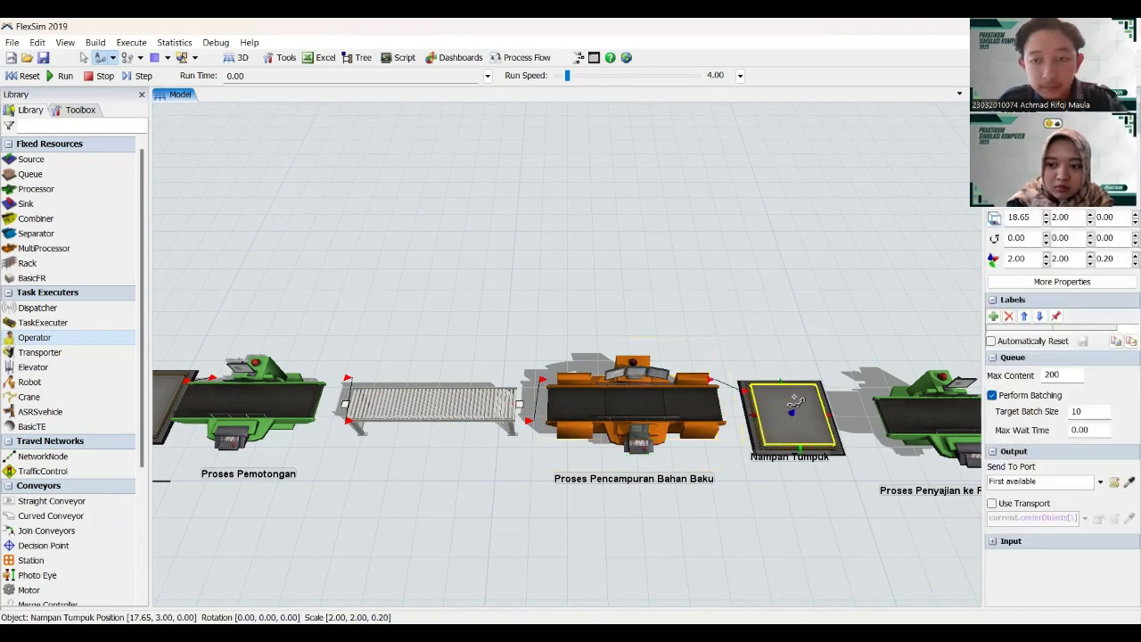
pyautogui.moveTo(659, 329); pyautogui.dragTo(549, 295)
pyautogui.doubleClick(550, 294)
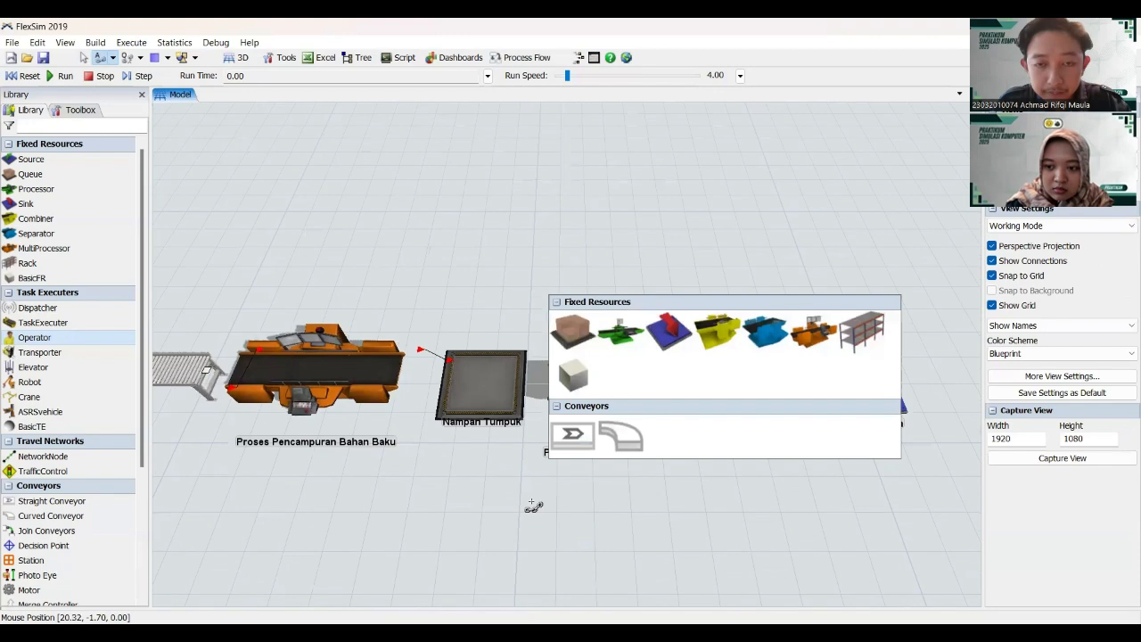
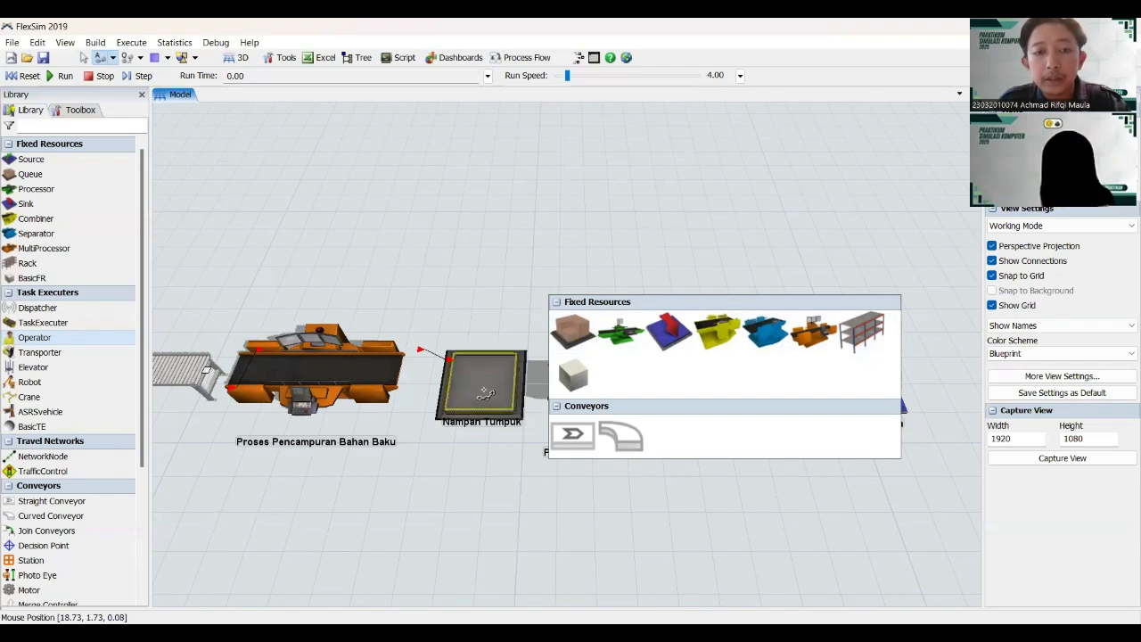
pyautogui.moveTo(486, 393); pyautogui.dragTo(584, 383)
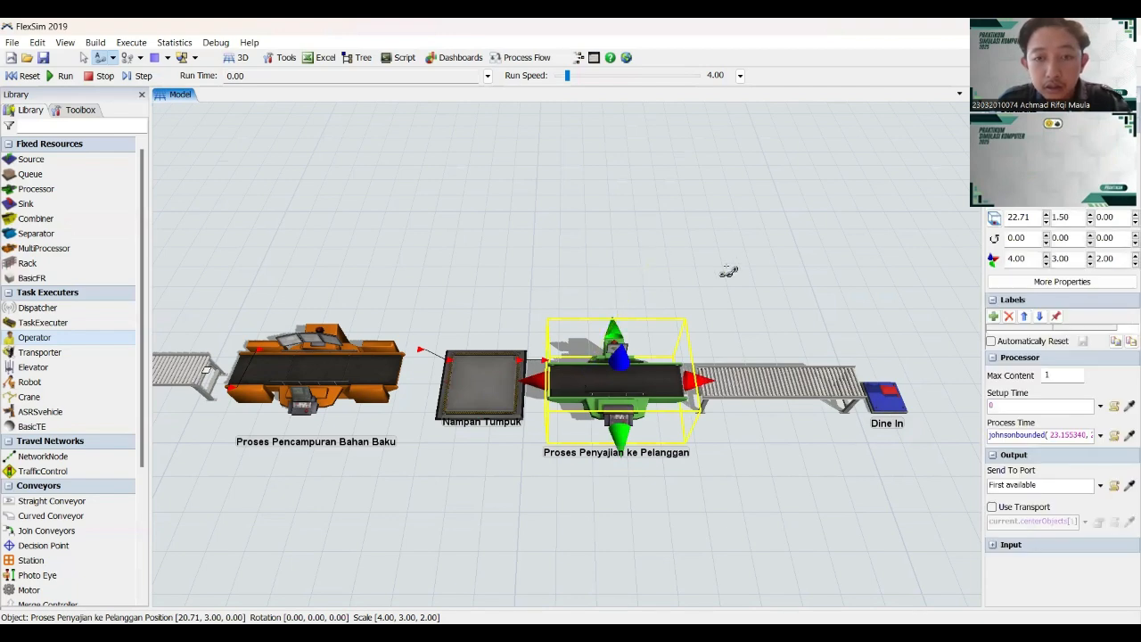
# - Connect Proses Penyajian ke Pelanggan to the last conveyor, and that conveyor to the Dine In sink
pyautogui.moveTo(737, 263); pyautogui.dragTo(565, 258)
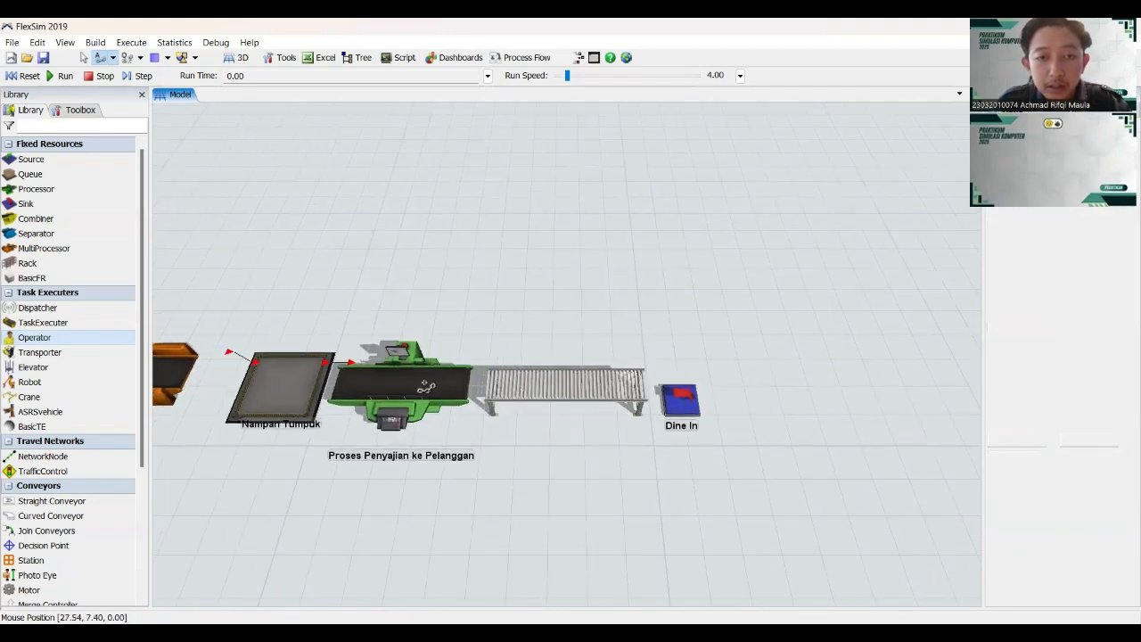
pyautogui.moveTo(489, 387); pyautogui.dragTo(627, 385)
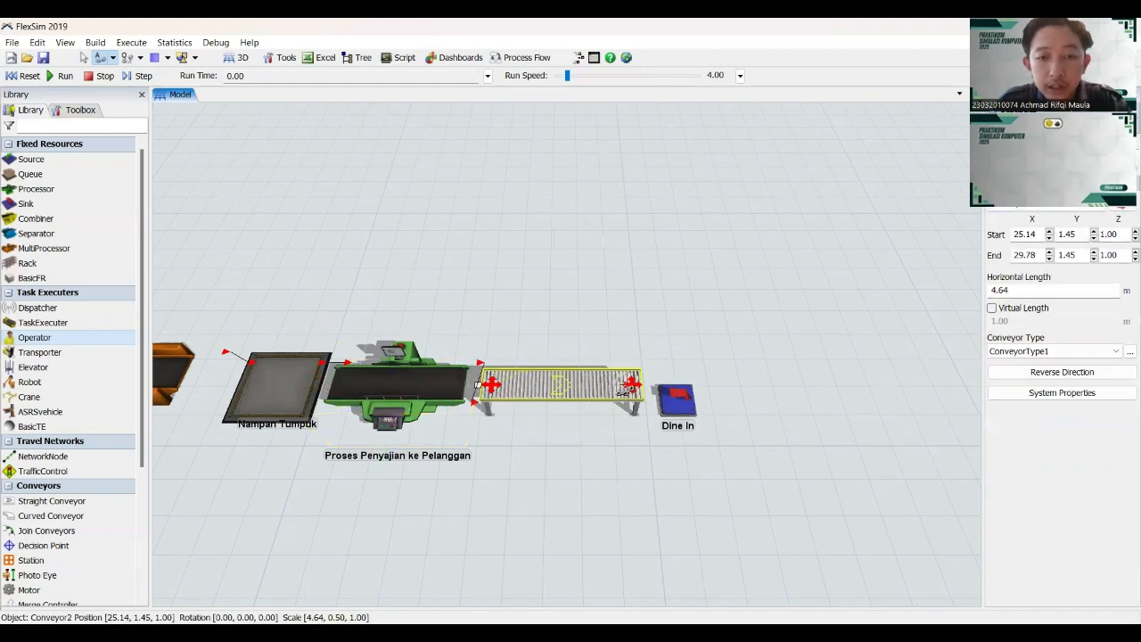
pyautogui.click(679, 398)
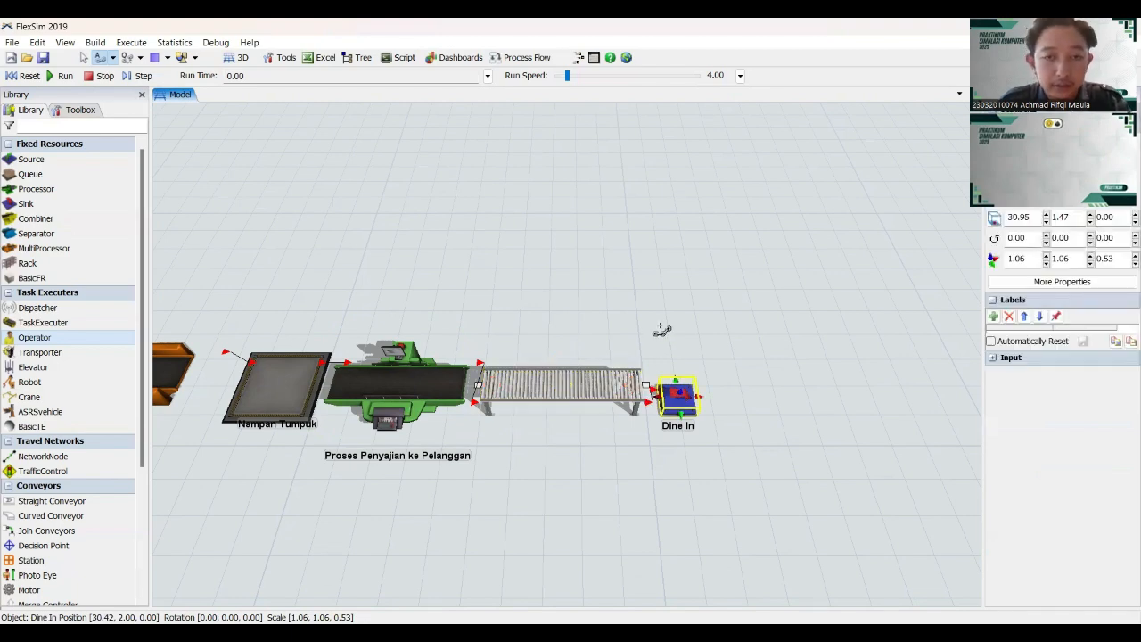
# - Connect the dispatcher's center ports to the Tempat Bahan Baku dan Alat queue and the Persiapan Bahan dan Alat processor
pyautogui.moveTo(306, 255); pyautogui.dragTo(679, 155)
pyautogui.scroll(-1, 331, 357)
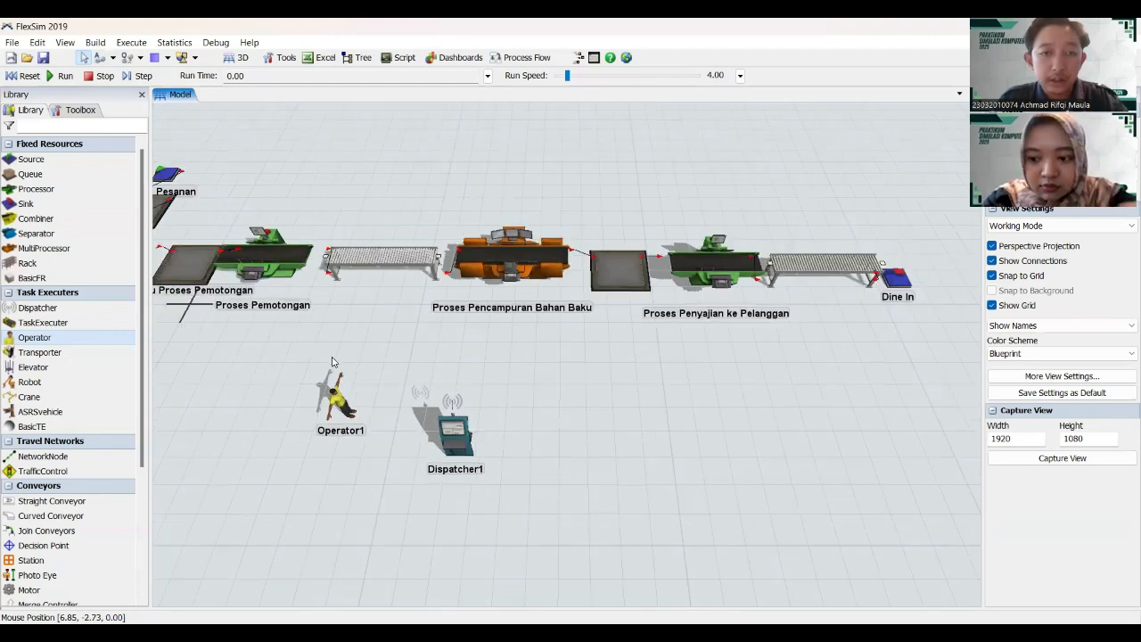
pyautogui.moveTo(448, 155); pyautogui.dragTo(615, 161)
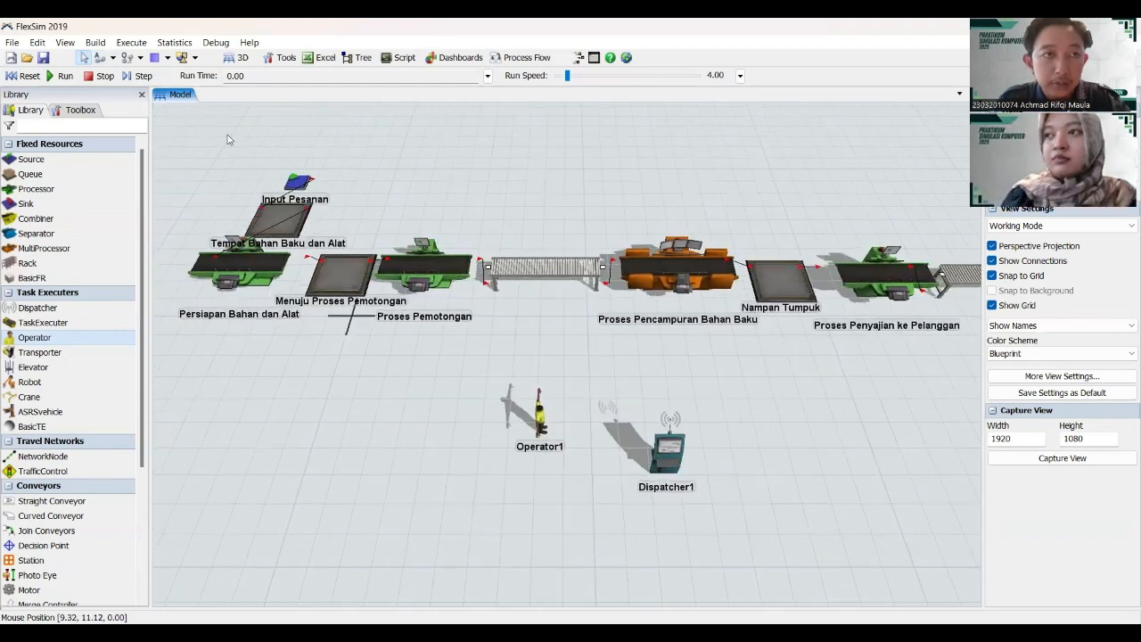
pyautogui.click(113, 59)
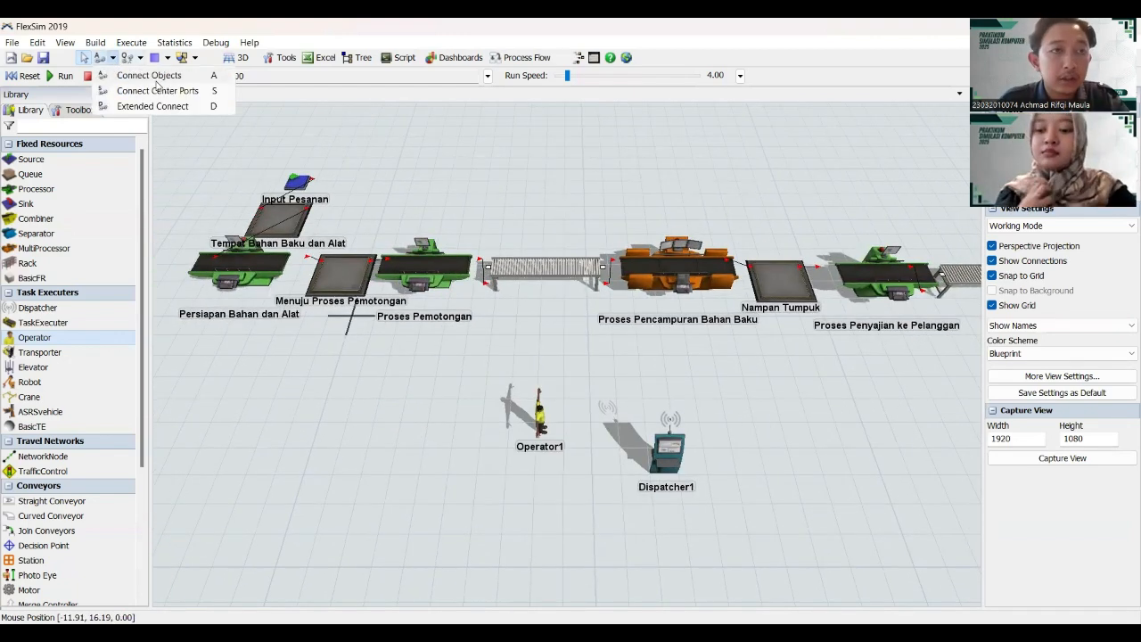
pyautogui.click(170, 93)
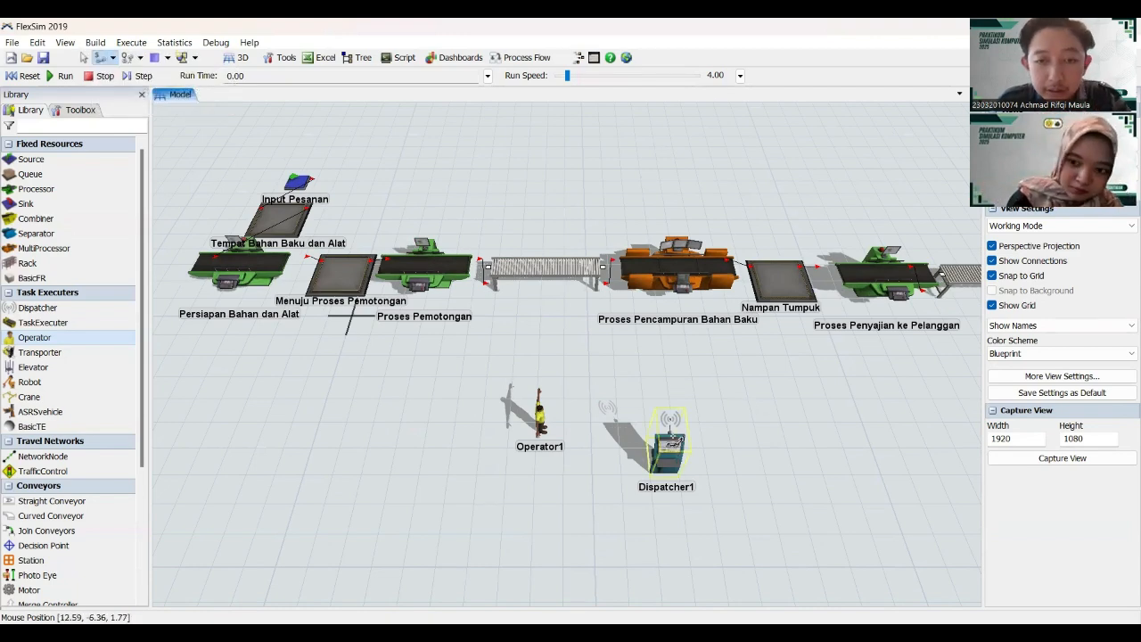
pyautogui.click(669, 441)
pyautogui.click(282, 218)
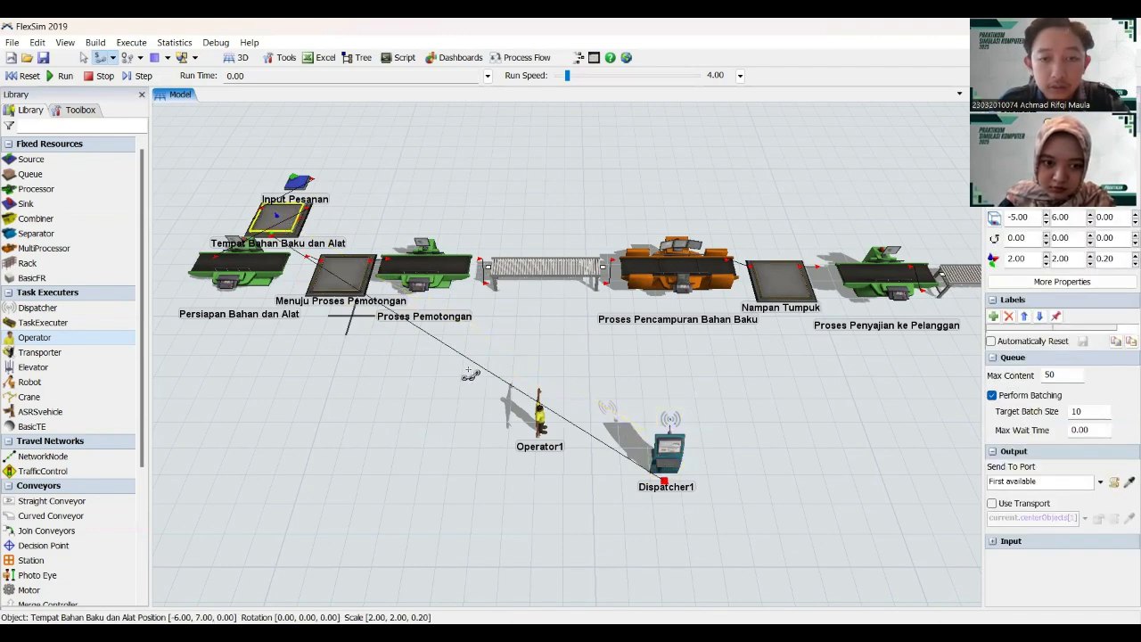
pyautogui.click(673, 445)
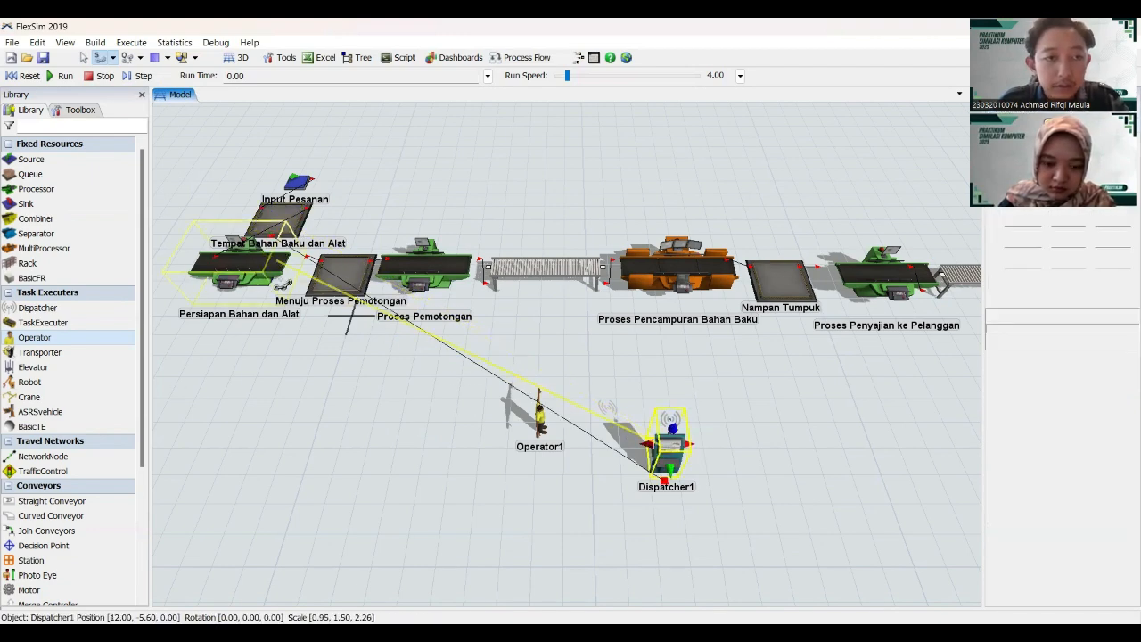
pyautogui.click(228, 270)
pyautogui.click(227, 270)
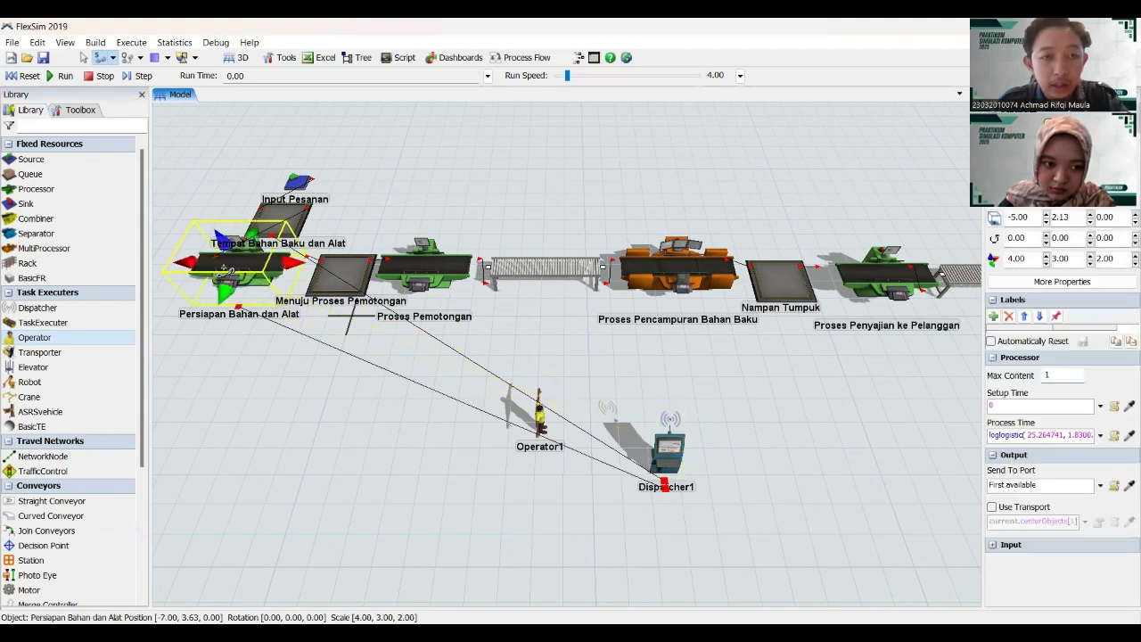
# - Connect the dispatcher's center ports to Proses Pemotongan, Proses Pencampuran Bahan Baku and Proses Penyajian ke Pelanggan
pyautogui.click(657, 414)
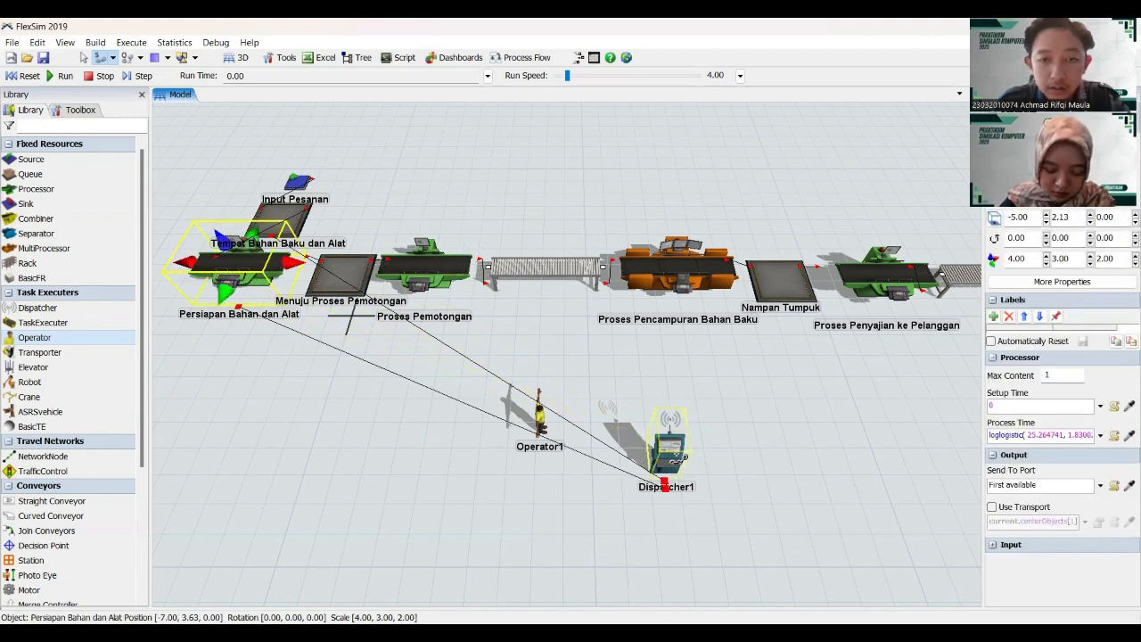
pyautogui.click(432, 265)
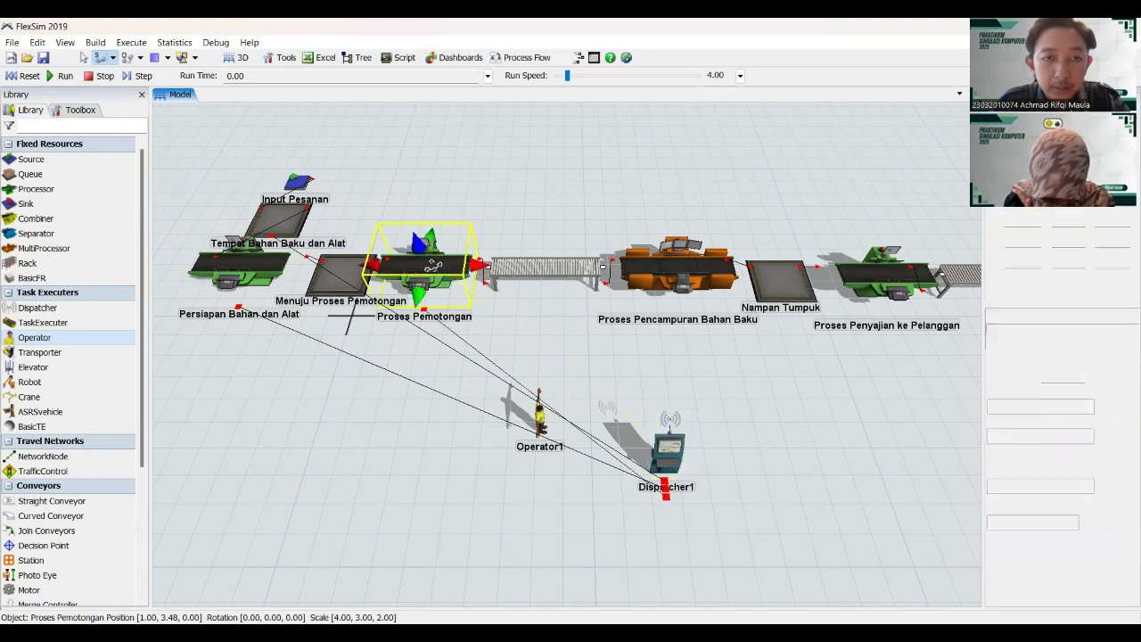
pyautogui.click(432, 265)
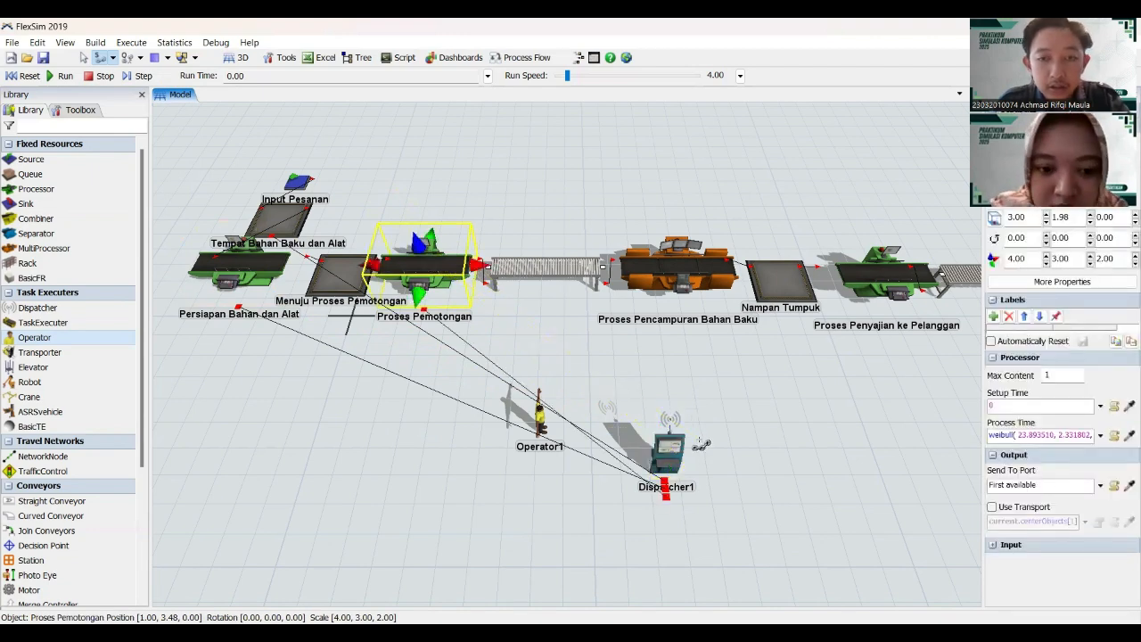
pyautogui.click(670, 445)
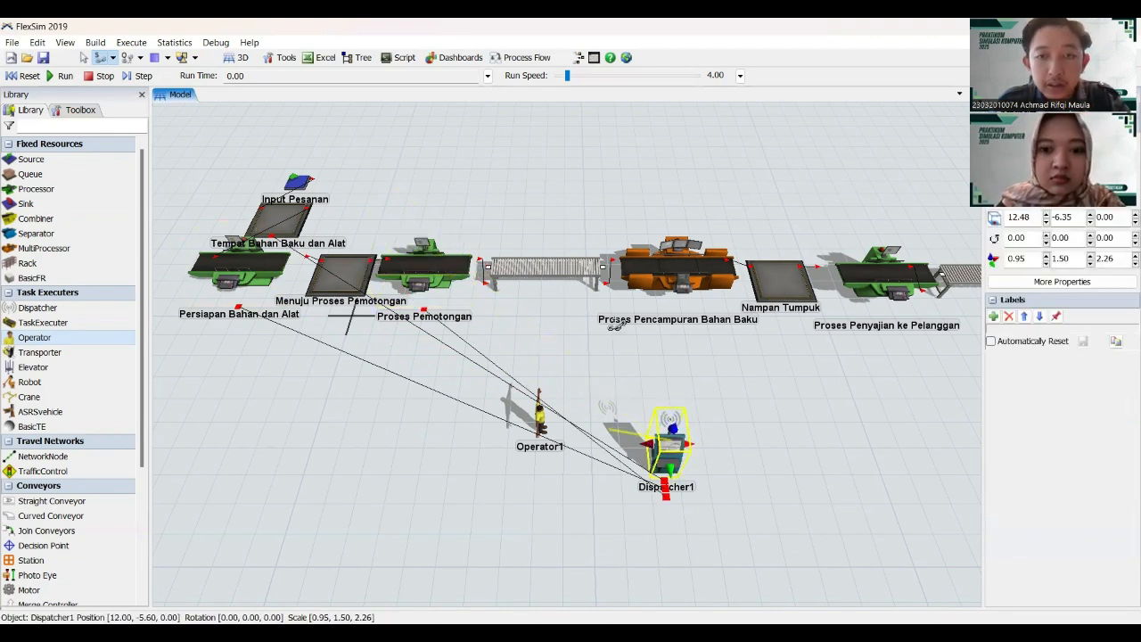
pyautogui.click(671, 261)
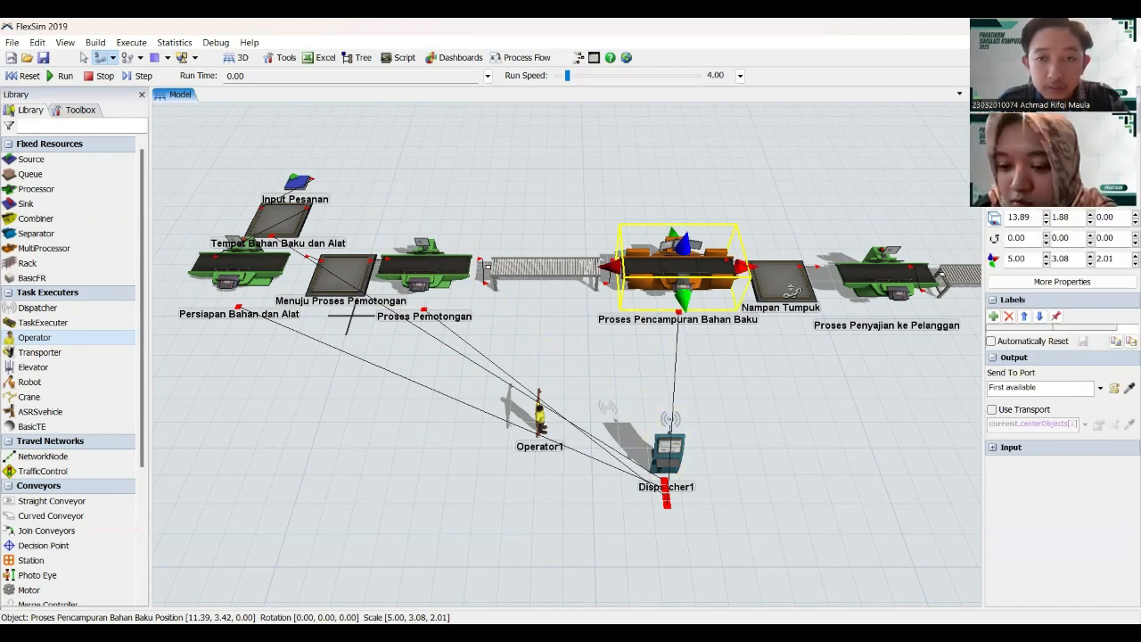
pyautogui.click(671, 459)
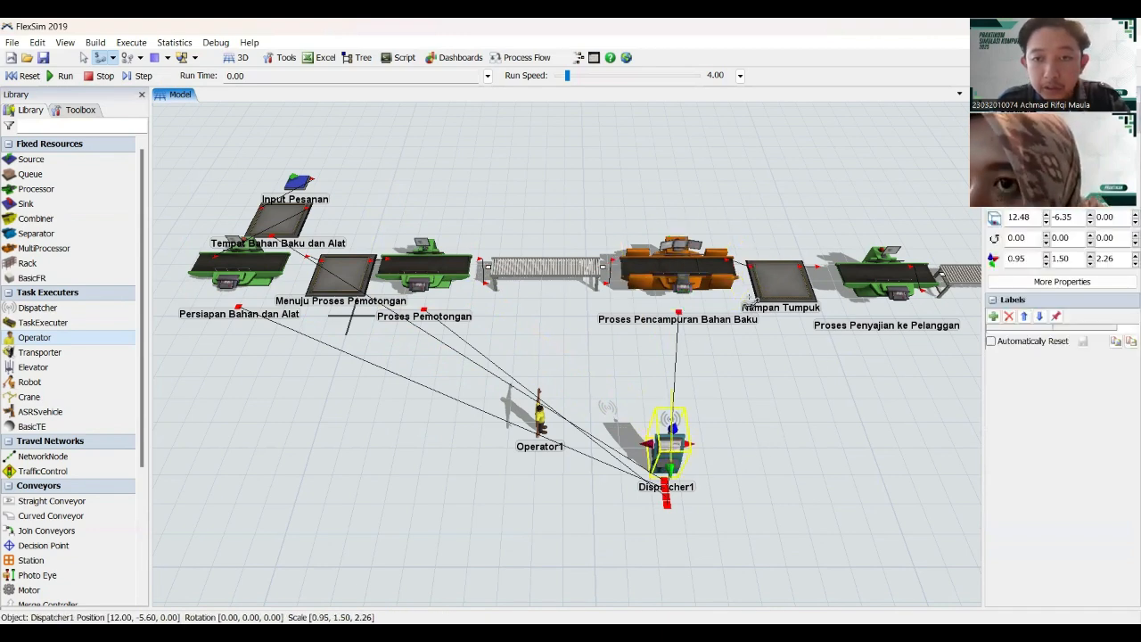
pyautogui.click(895, 270)
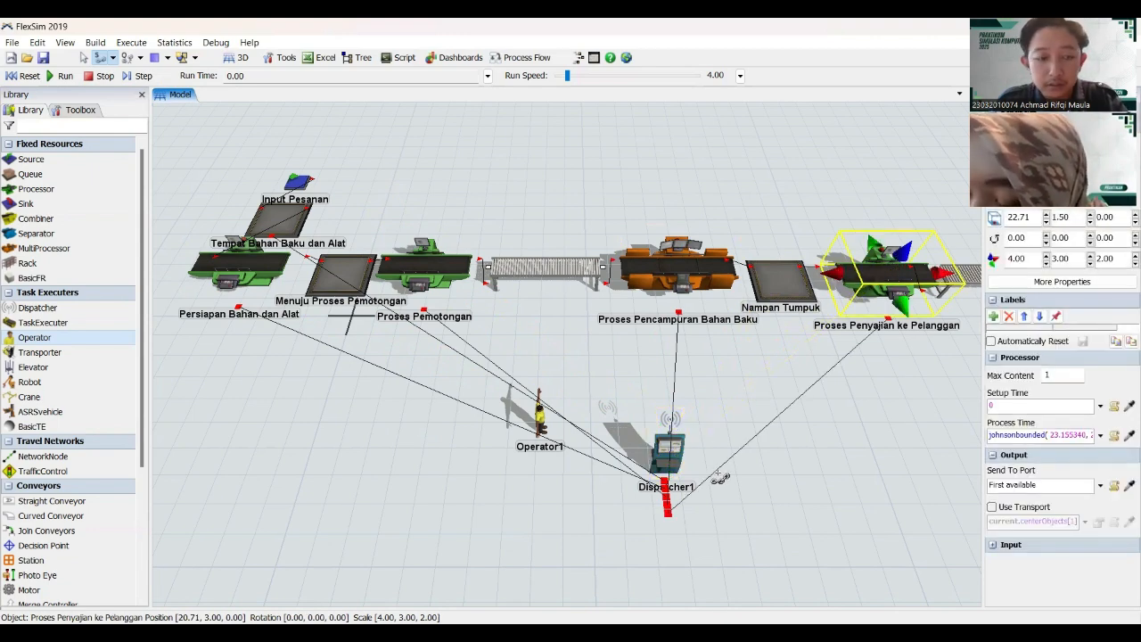
pyautogui.press('Escape')
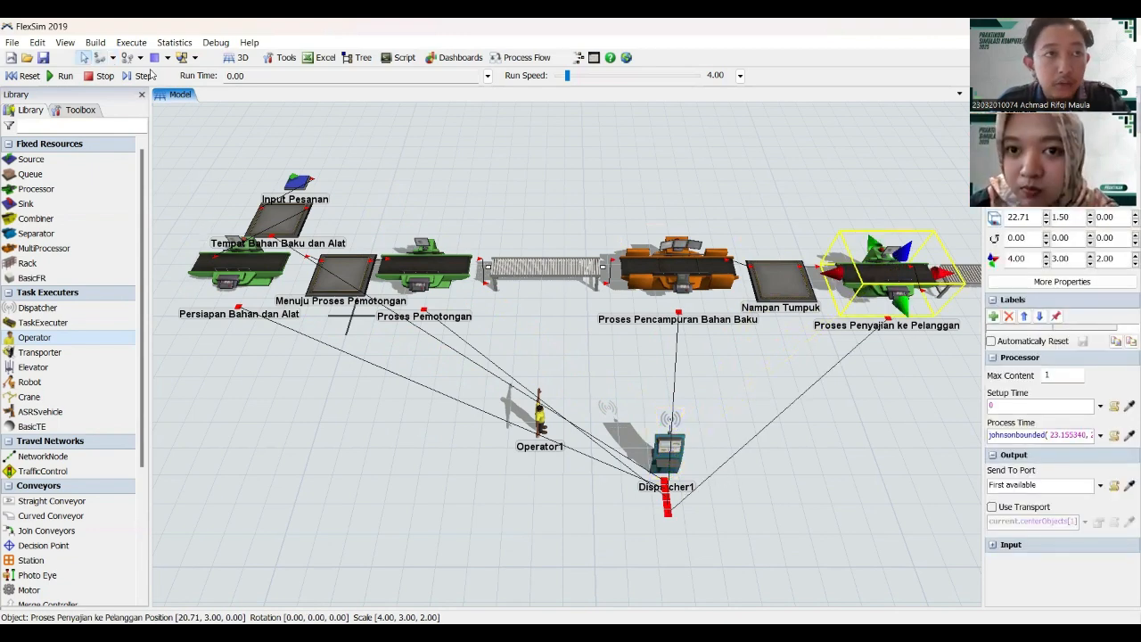
# - Connect the dispatcher's output port to Operator1 with a regular object connection
pyautogui.click(112, 57)
pyautogui.click(147, 76)
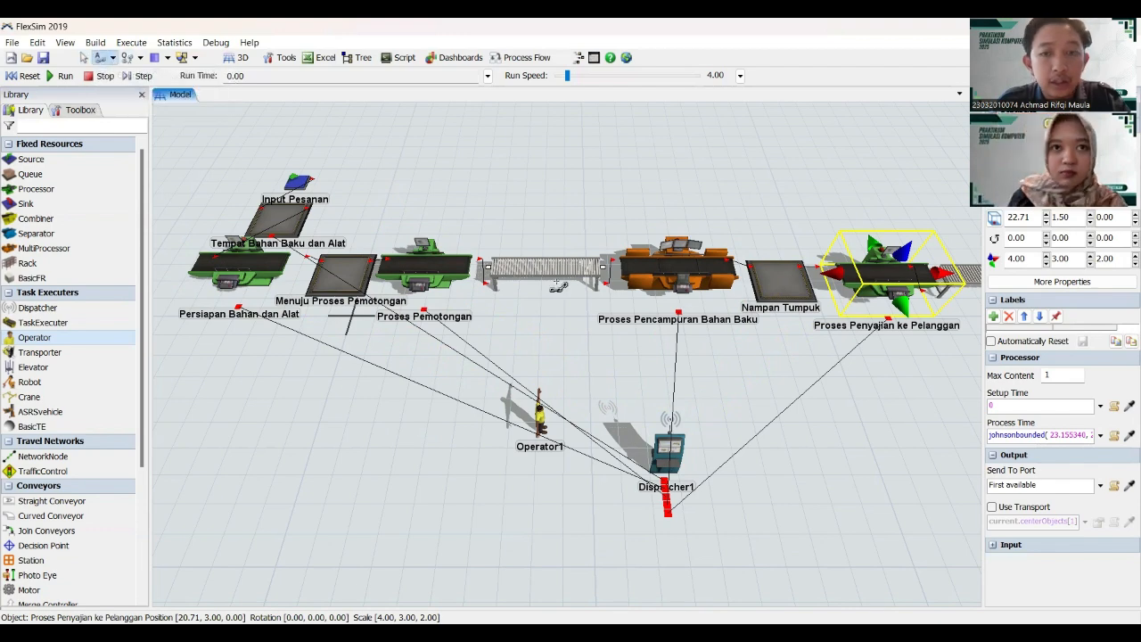
pyautogui.click(667, 444)
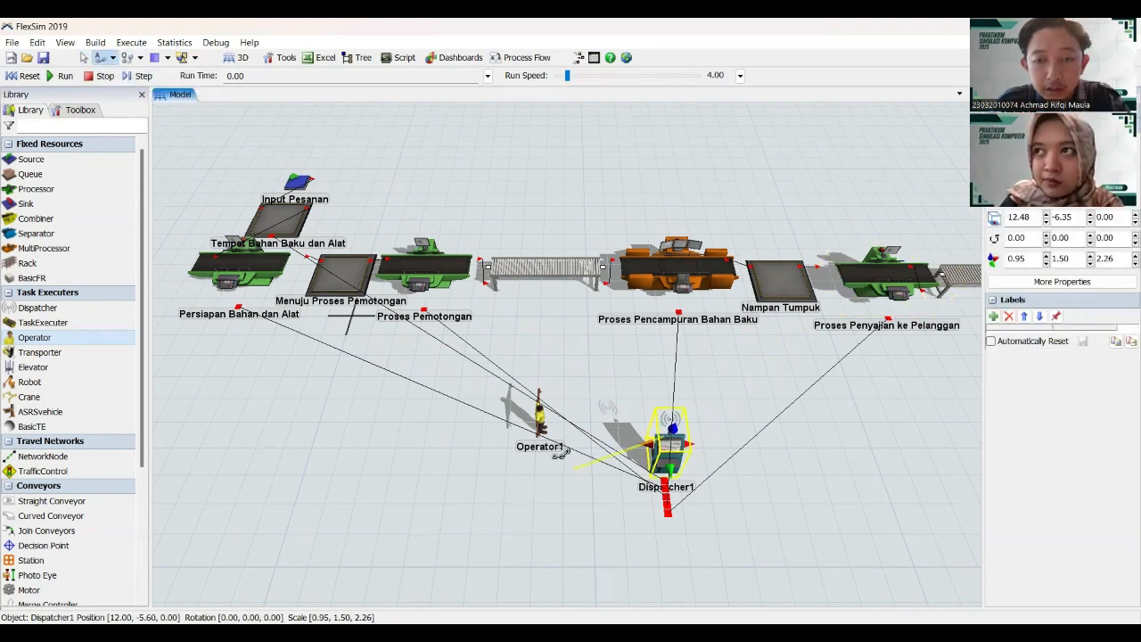
pyautogui.click(540, 417)
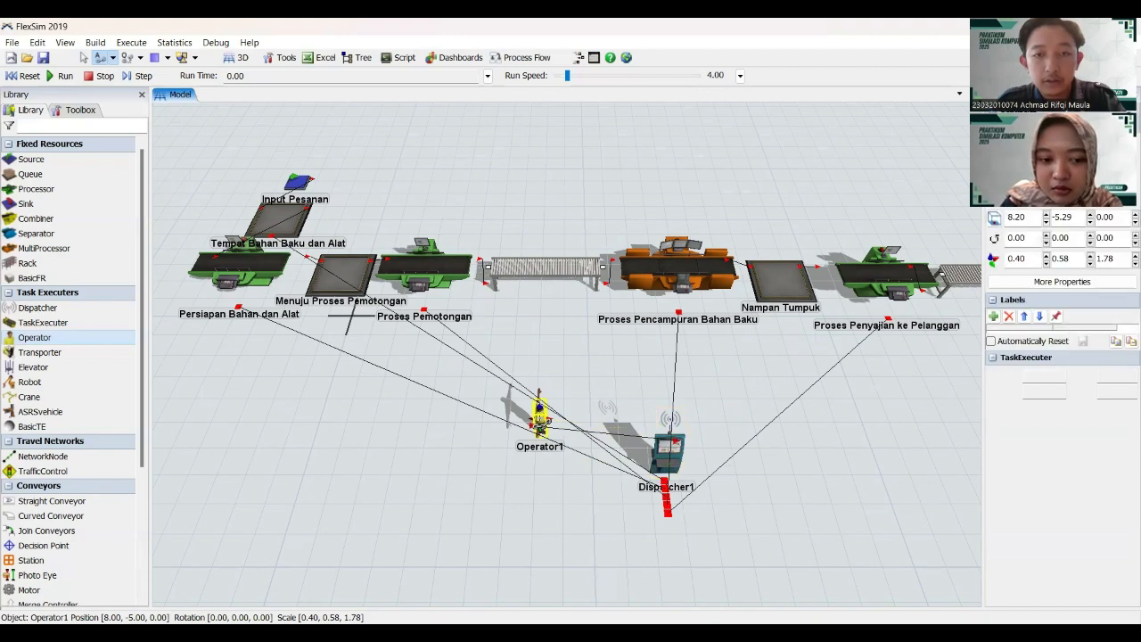
pyautogui.press('Escape')
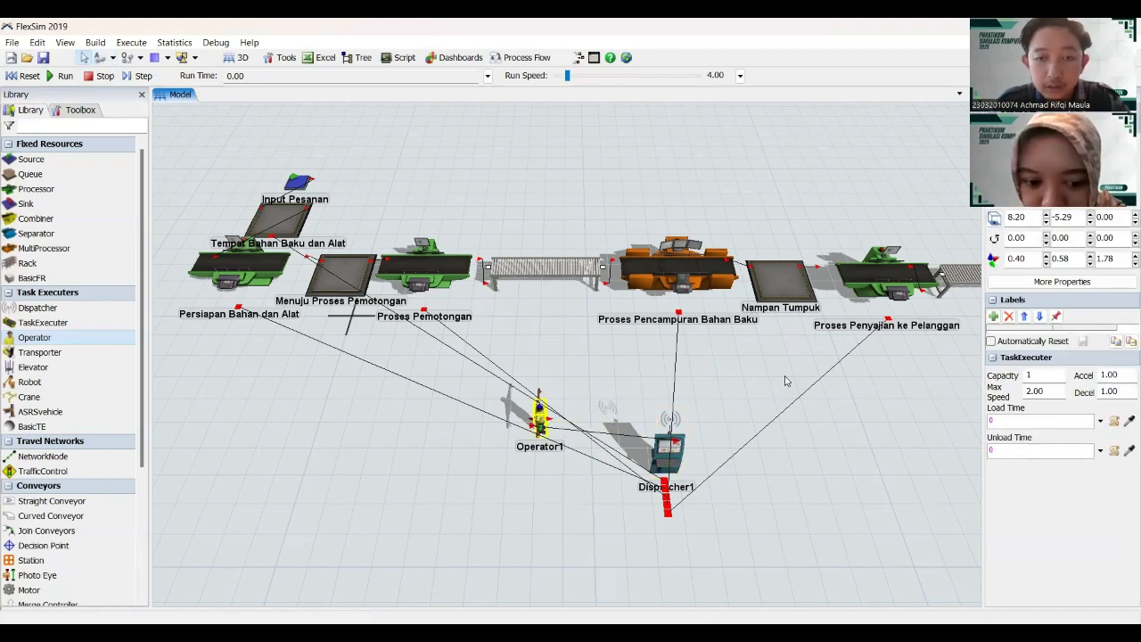
# - Enable operator use for processing on the Proses Penyajian ke Pelanggan processor and apply the properties
pyautogui.moveTo(785, 380); pyautogui.dragTo(617, 416)
pyautogui.click(739, 300)
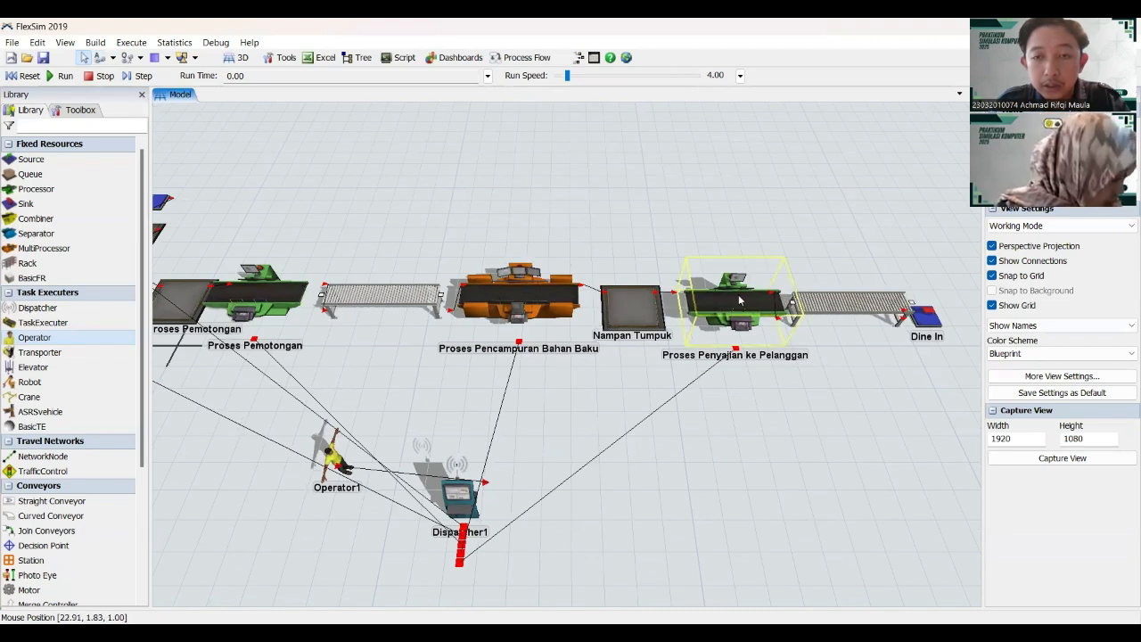
pyautogui.click(739, 300)
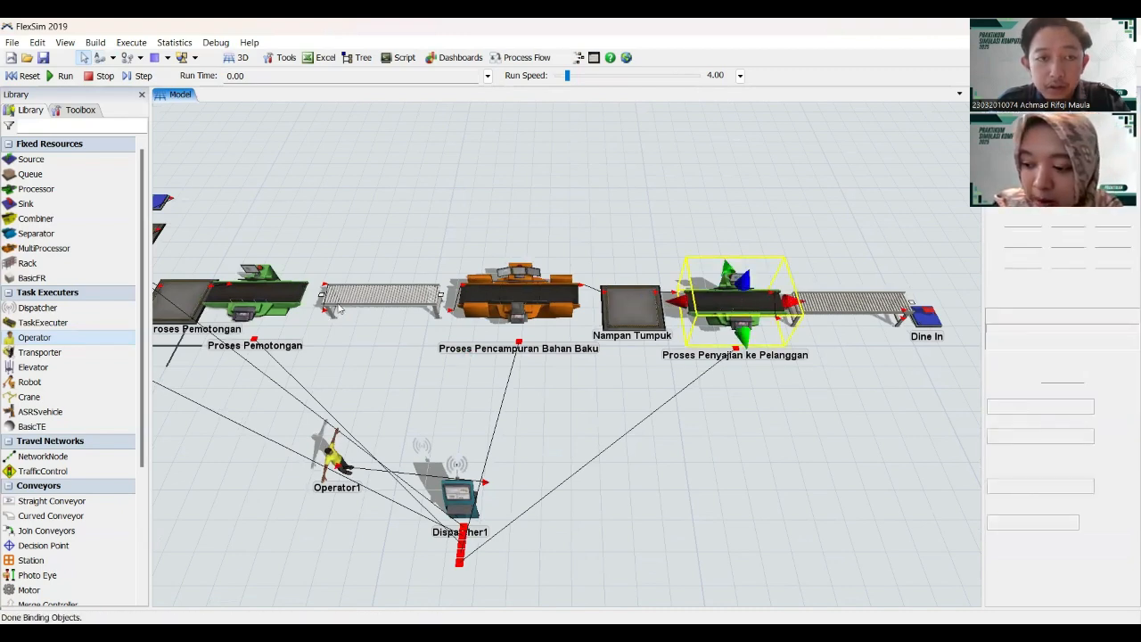
pyautogui.click(318, 317)
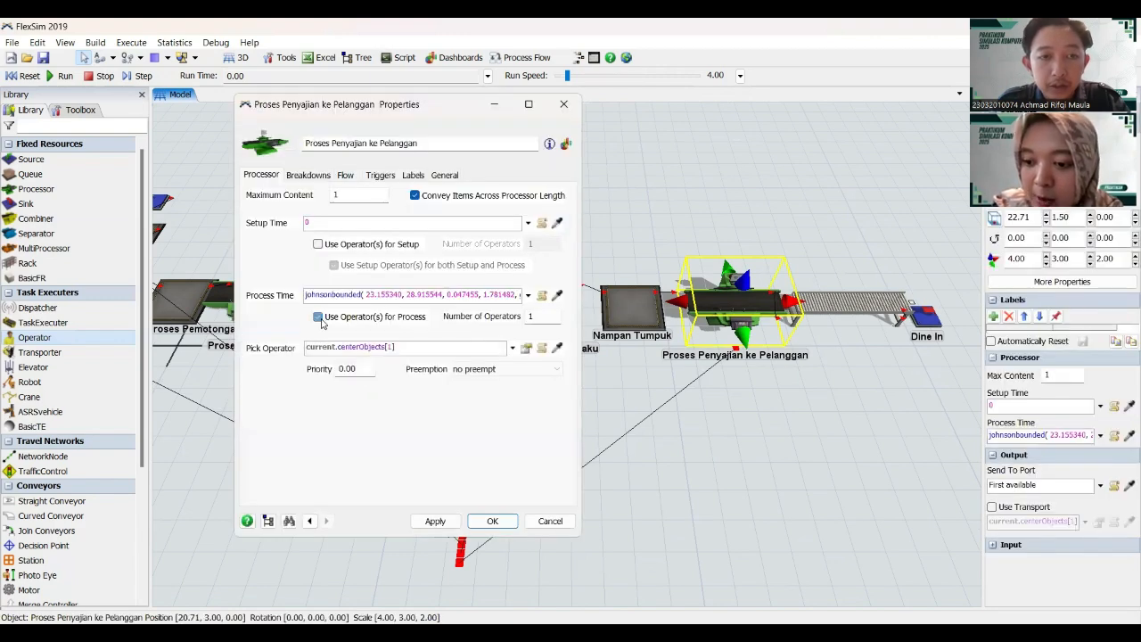
pyautogui.click(435, 521)
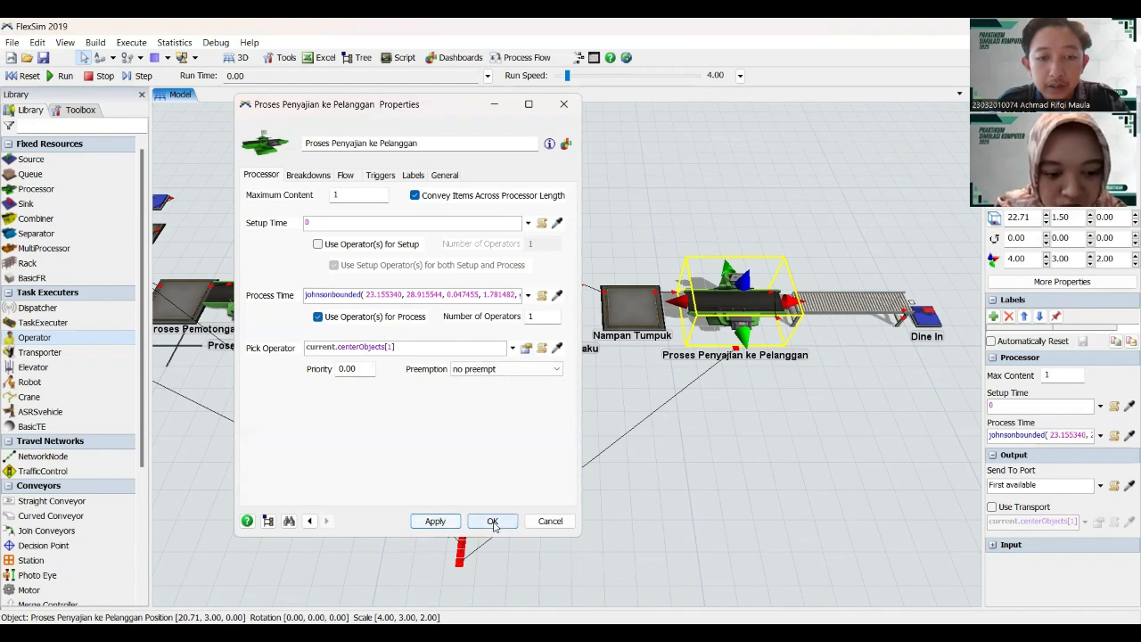
pyautogui.click(493, 523)
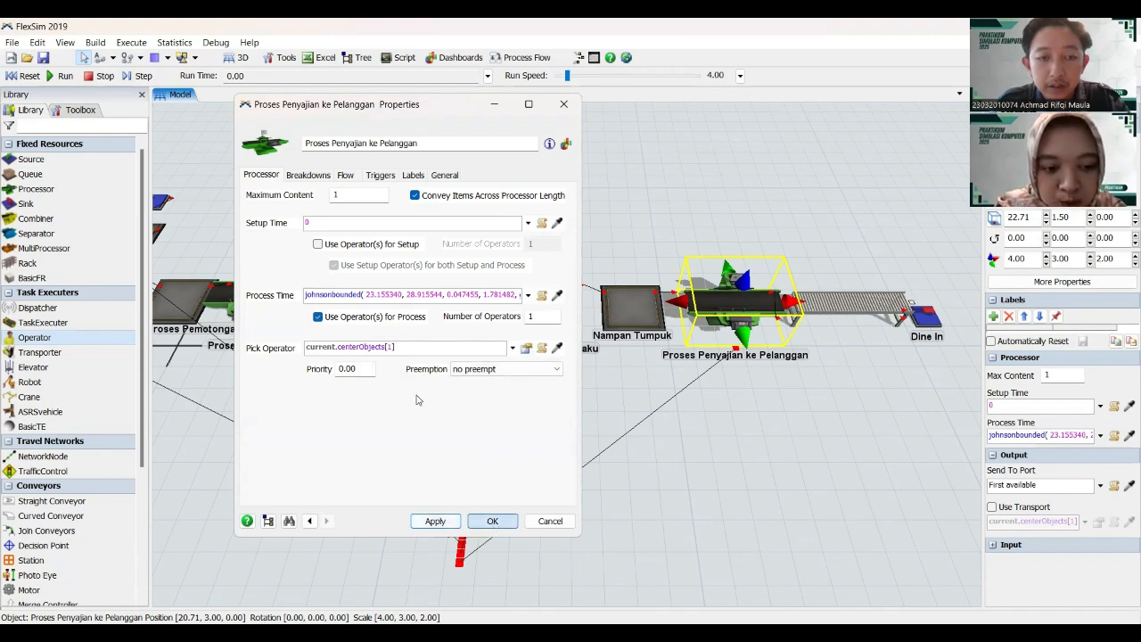
# - Add a new dashboard and place an Average WIP table from the WIP templates on it
pyautogui.scroll(-3, 624, 375)
pyautogui.click(639, 370)
pyautogui.scroll(-2, 639, 370)
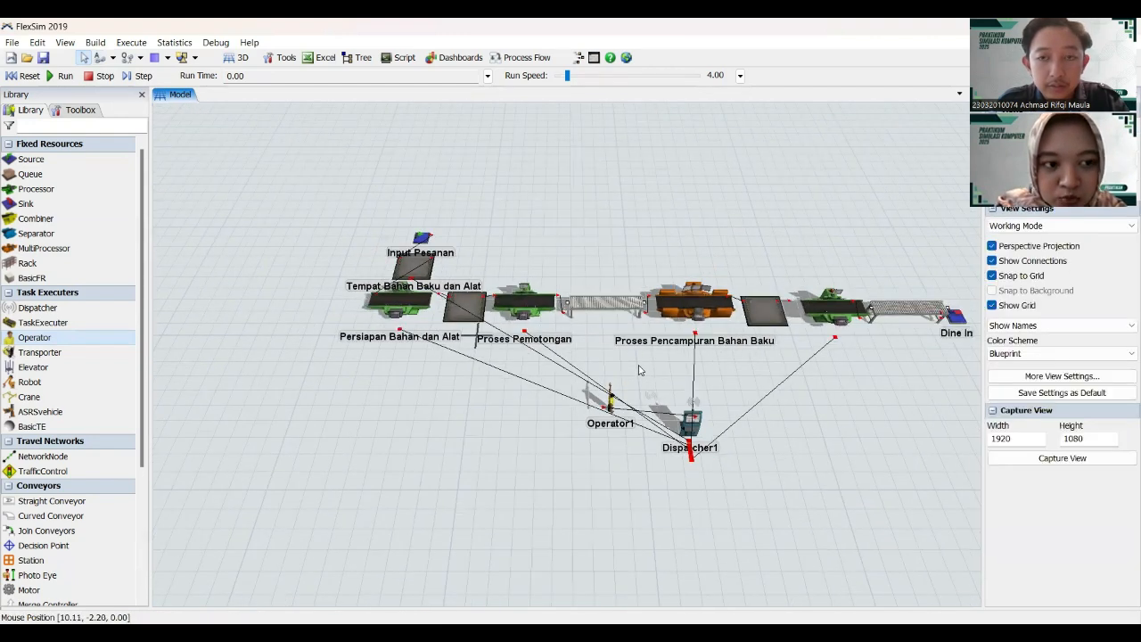
pyautogui.moveTo(503, 258); pyautogui.dragTo(442, 286)
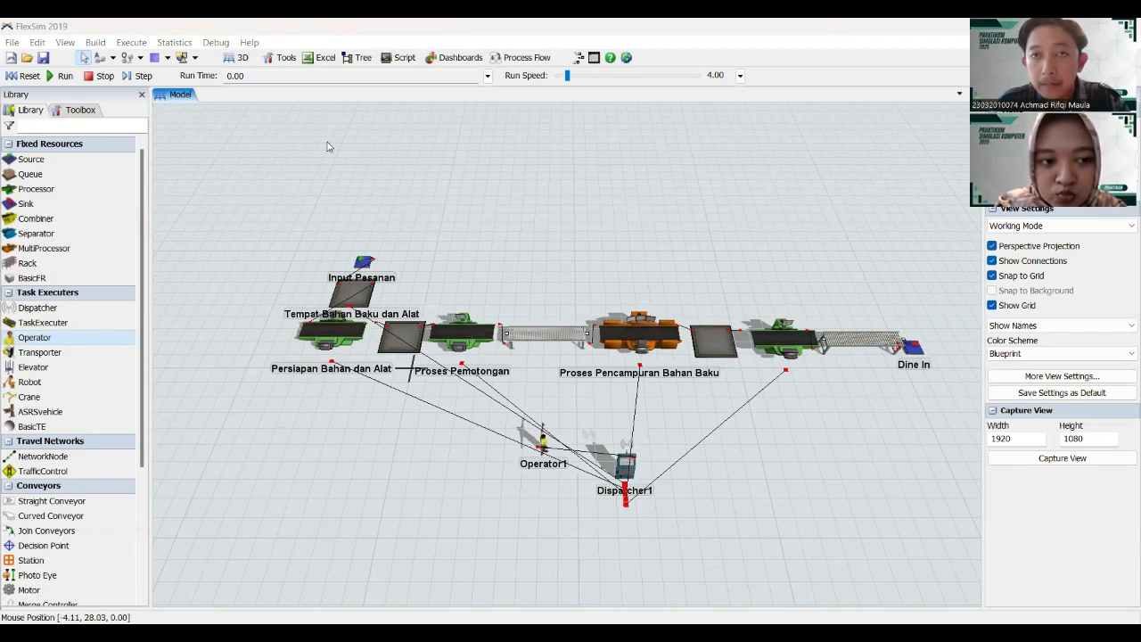
pyautogui.click(457, 59)
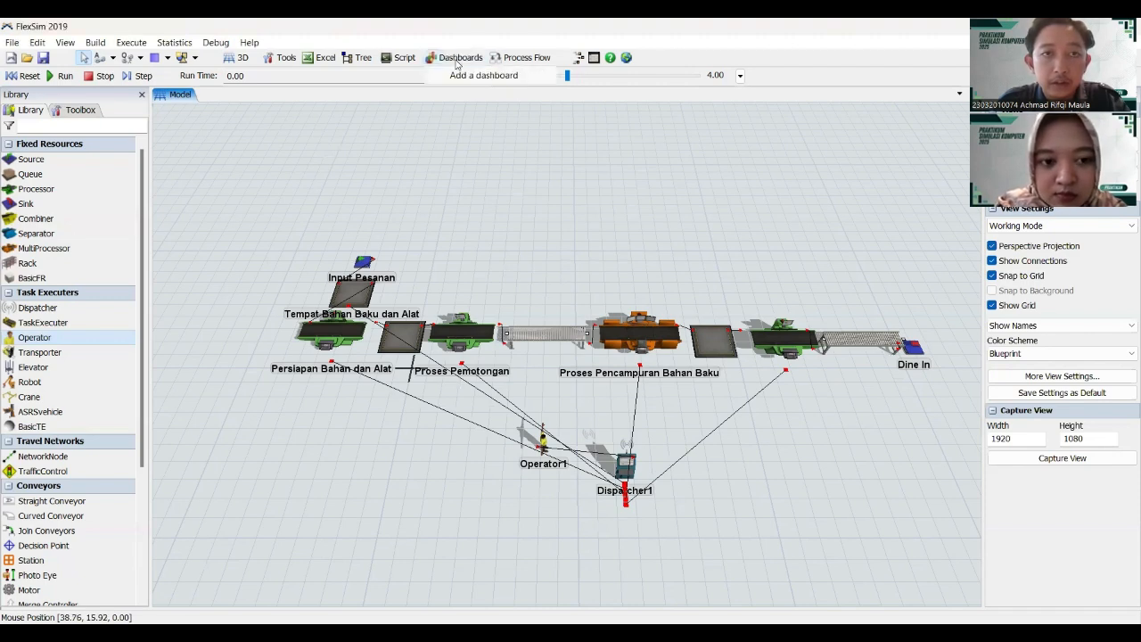
pyautogui.click(474, 74)
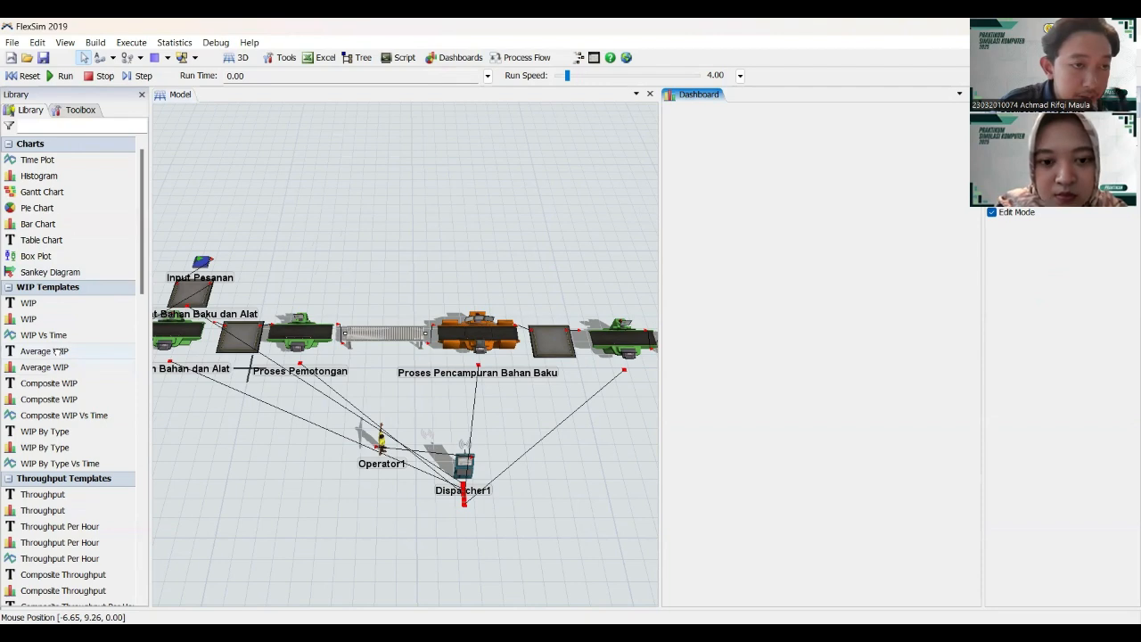
pyautogui.moveTo(56, 353); pyautogui.dragTo(262, 352)
pyautogui.moveTo(778, 151); pyautogui.dragTo(779, 153)
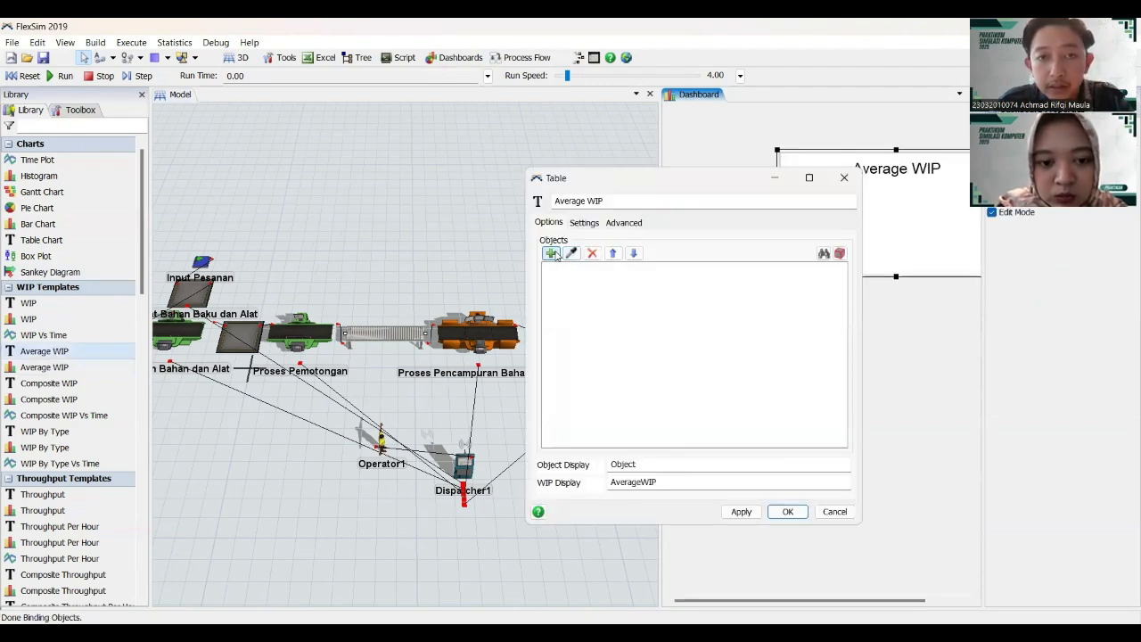
# - Add all sources, queues, processors, multiprocessors and sinks to the Average WIP table's objects
pyautogui.click(552, 255)
pyautogui.click(589, 272)
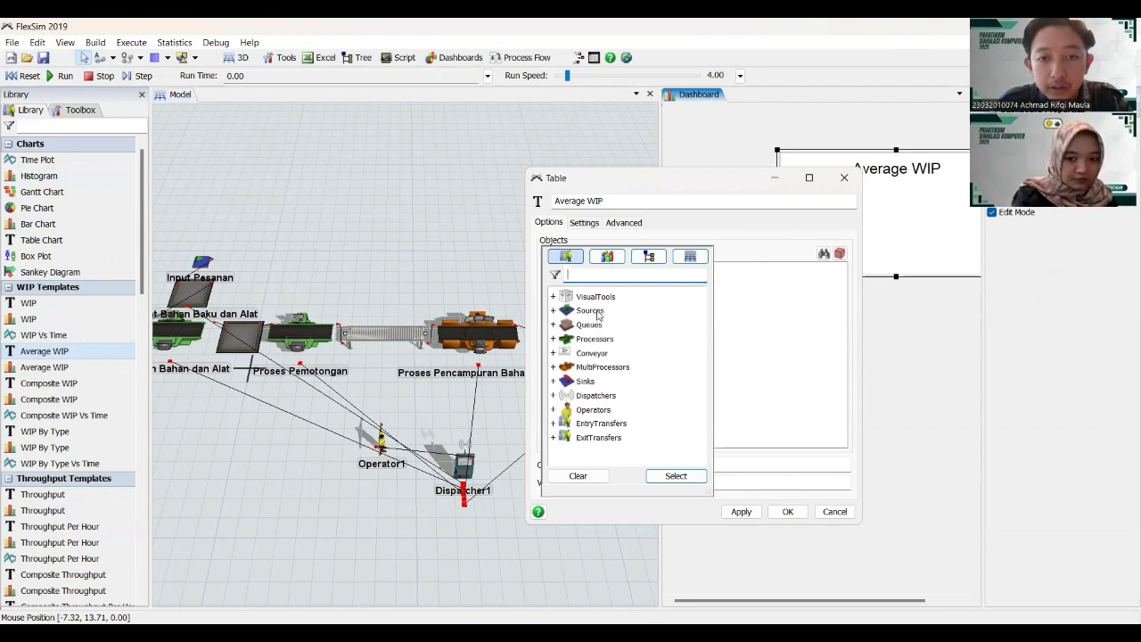
pyautogui.click(598, 312)
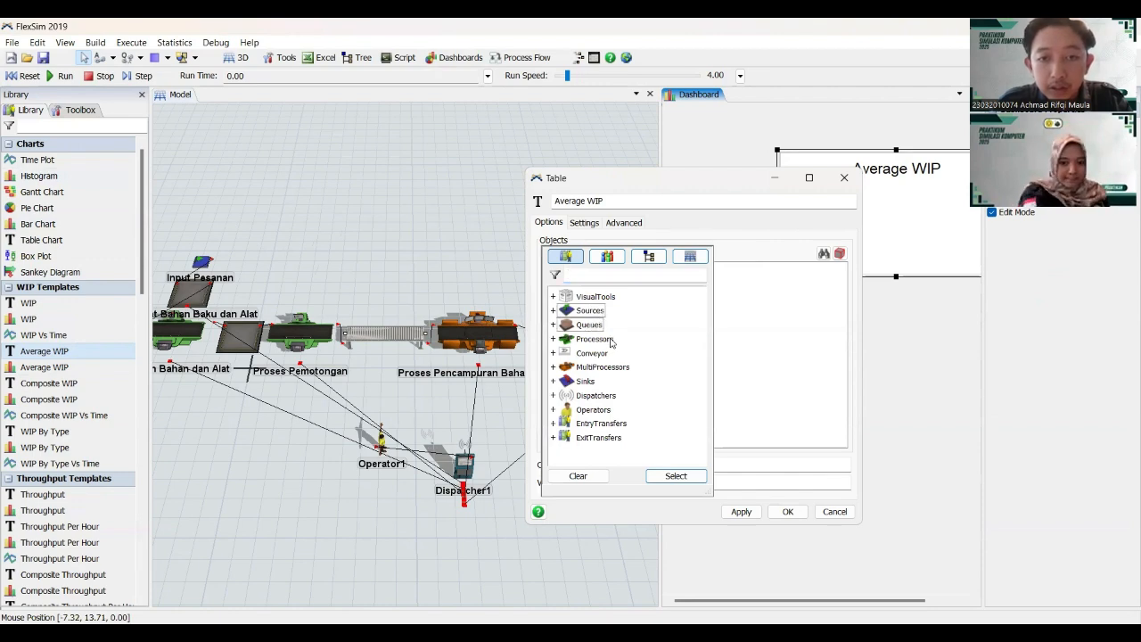
pyautogui.click(609, 343)
pyautogui.click(604, 368)
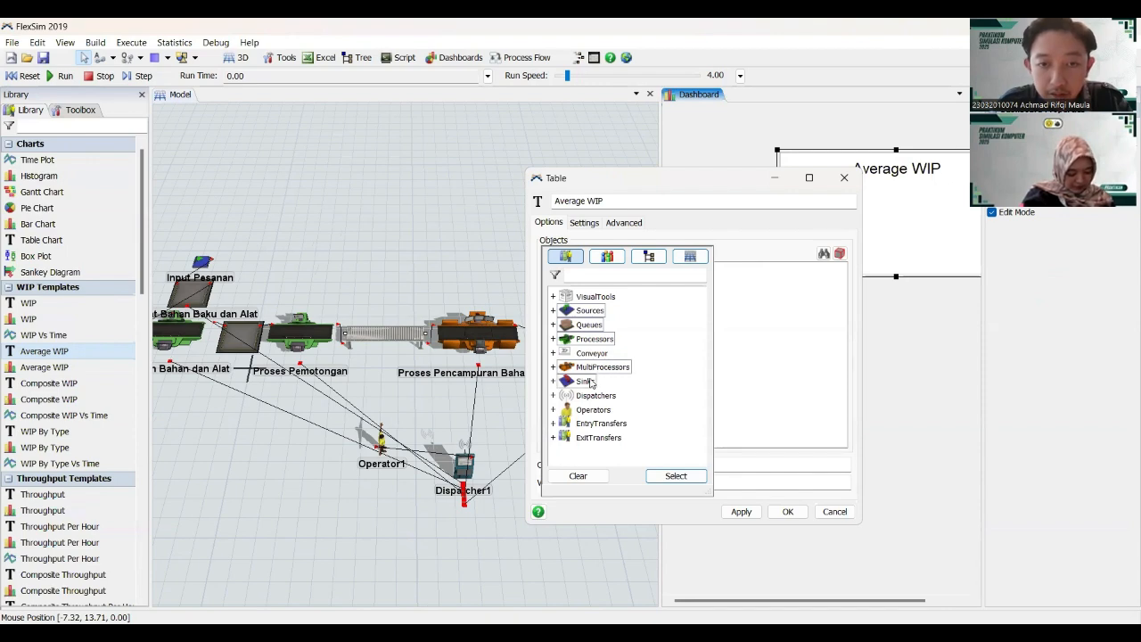
pyautogui.click(675, 476)
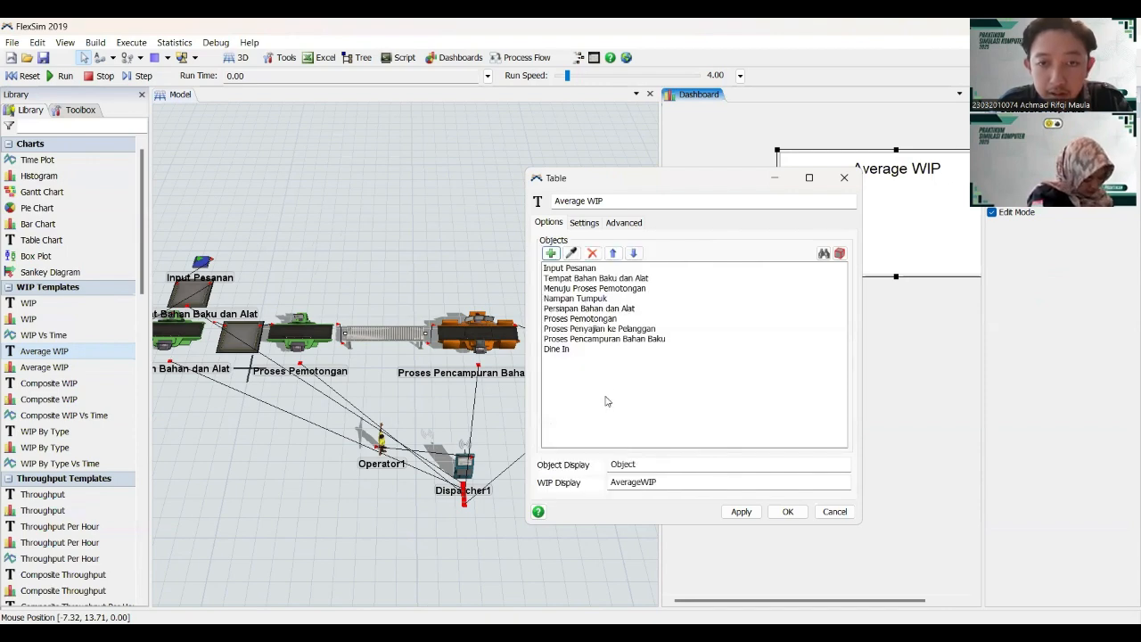
# - Remove Dine In from the Average WIP table's objects and accept the table settings
pyautogui.click(566, 349)
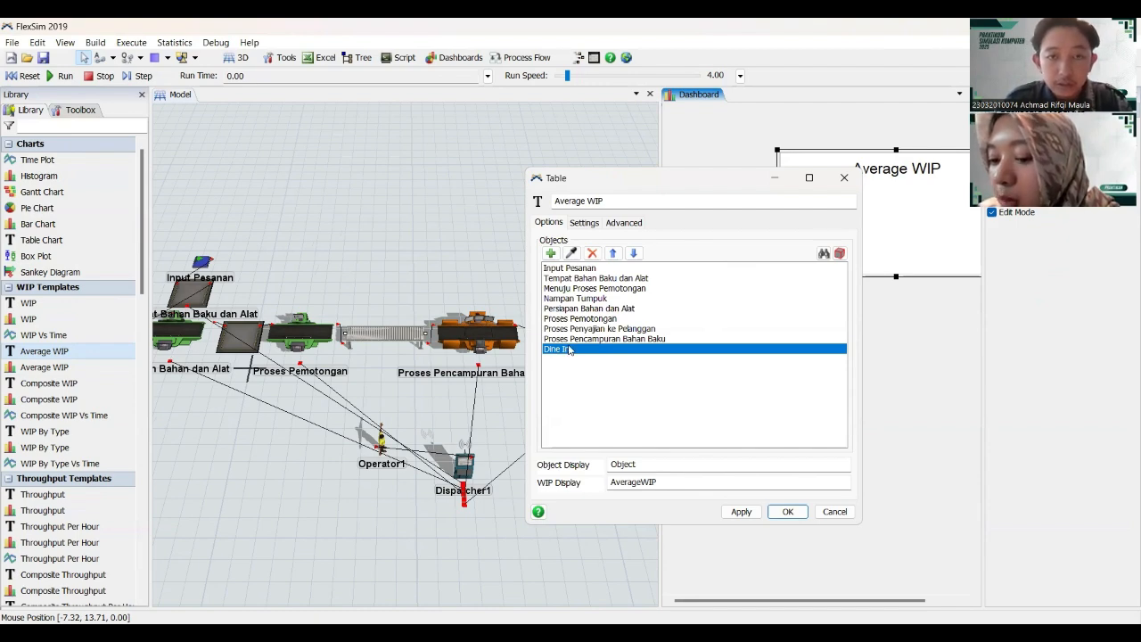
pyautogui.click(592, 254)
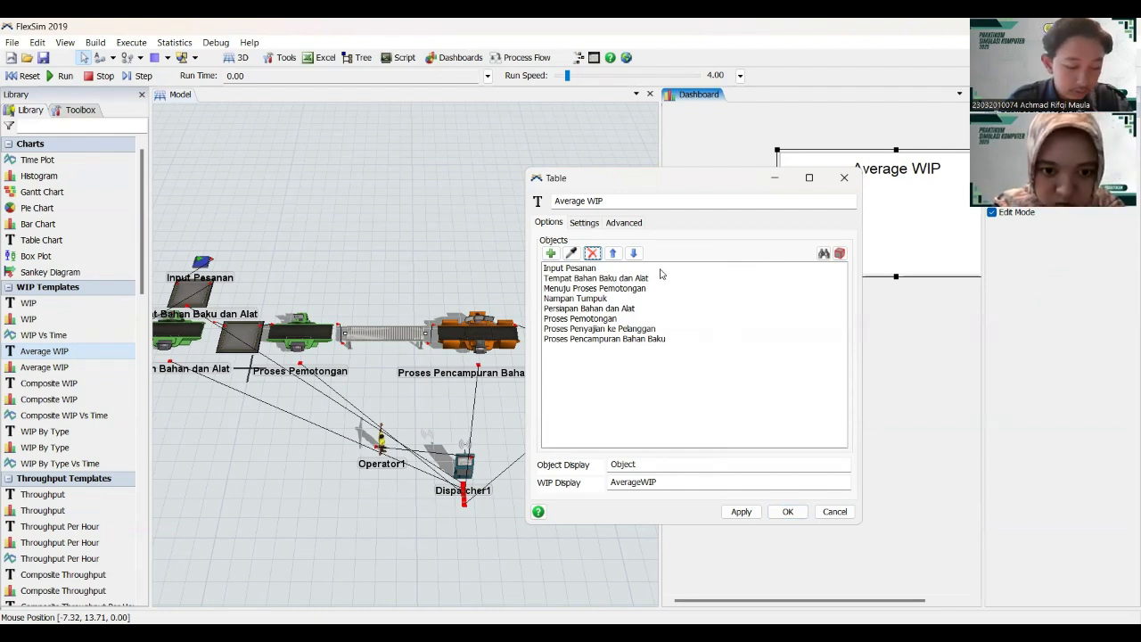
pyautogui.click(627, 278)
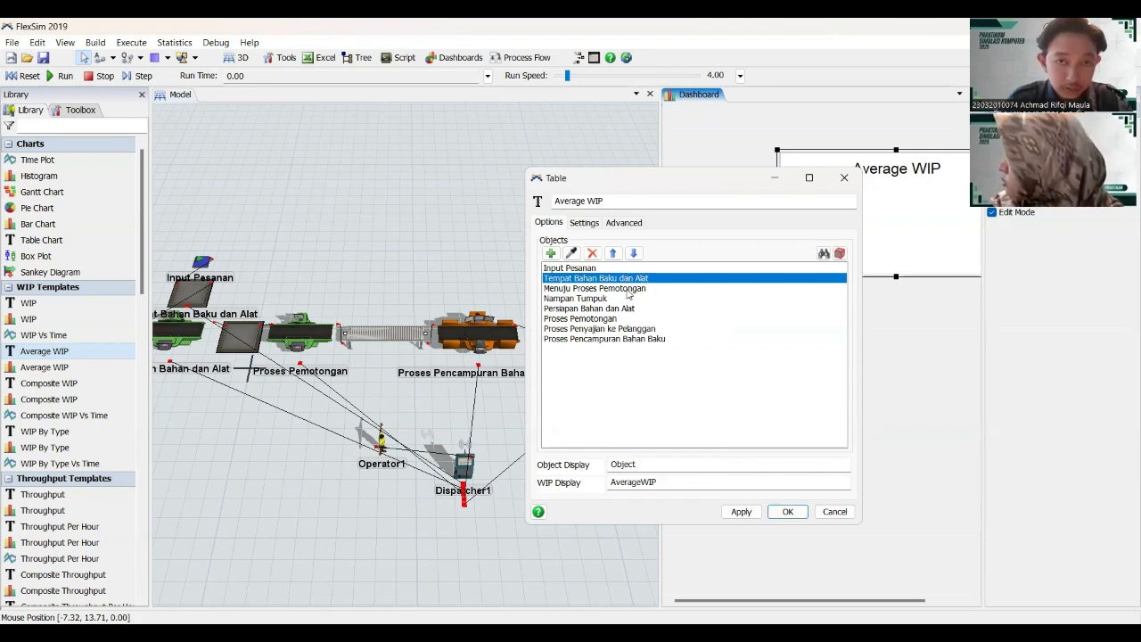
pyautogui.click(628, 295)
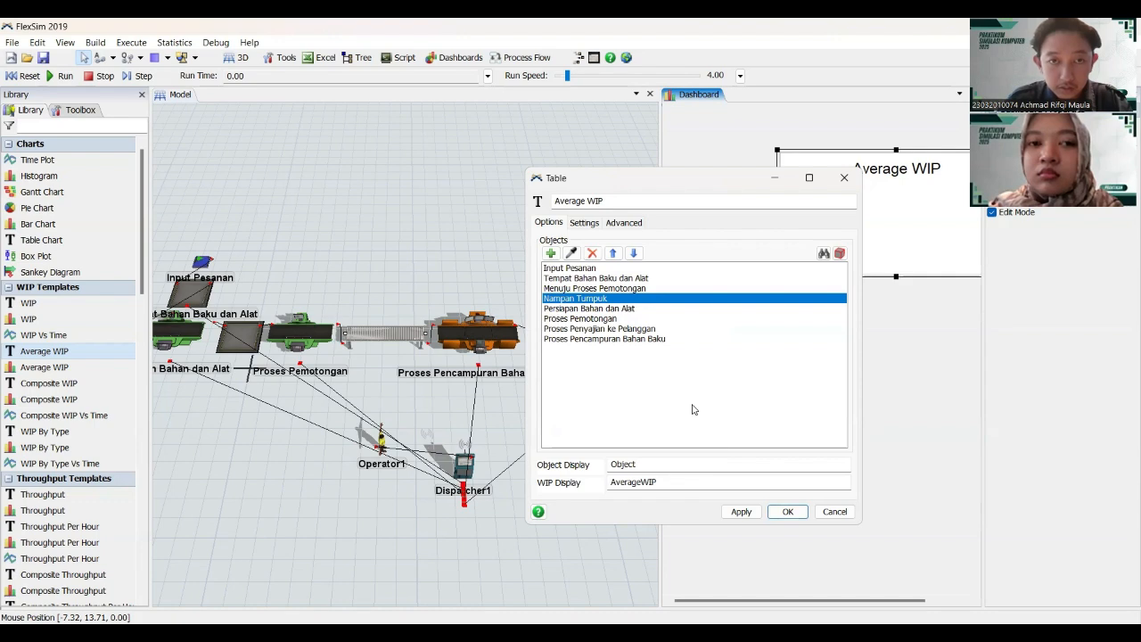
pyautogui.click(600, 279)
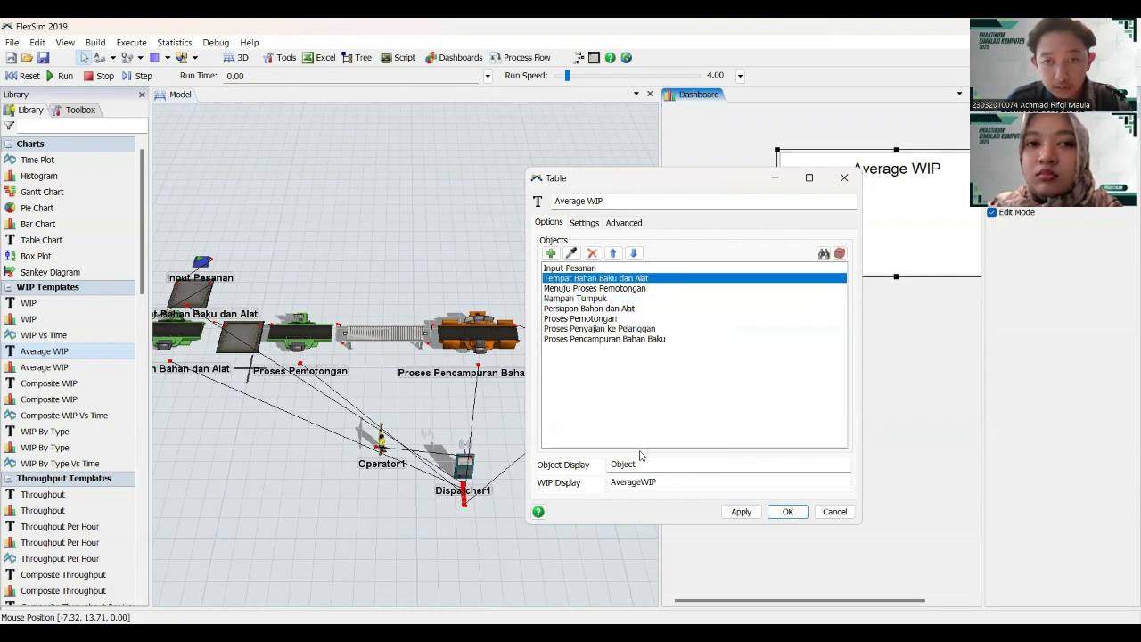
pyautogui.click(789, 512)
# - Move the Average WIP table to the dashboard's upper-left corner and enlarge it to nearly the dashboard's full width
pyautogui.moveTo(870, 153); pyautogui.dragTo(756, 111)
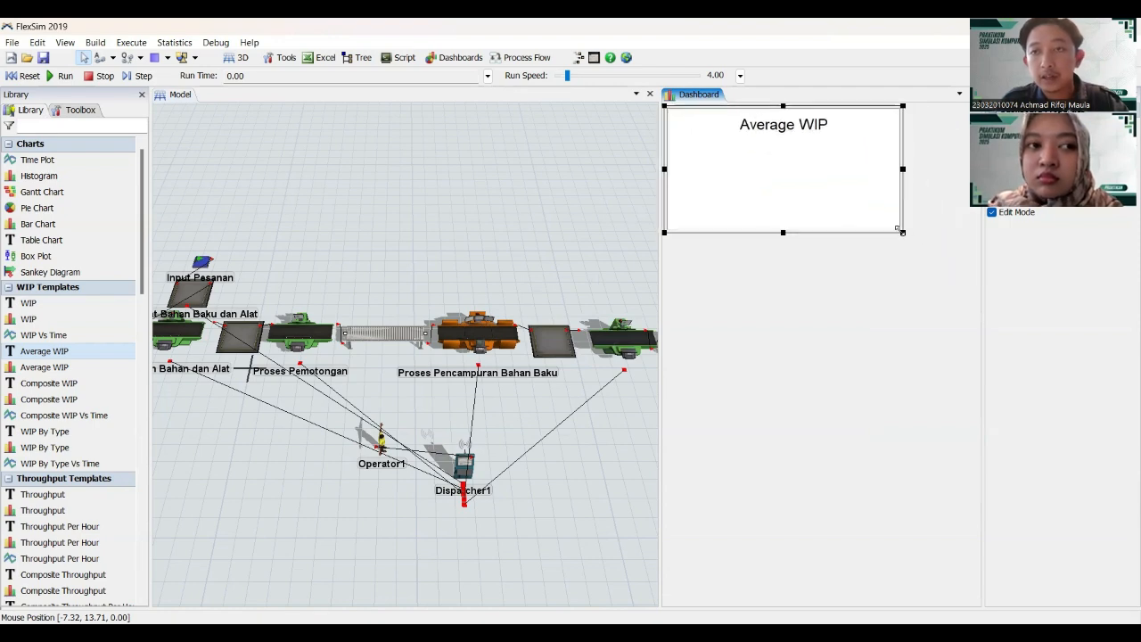
pyautogui.moveTo(902, 232); pyautogui.dragTo(972, 271)
pyautogui.scroll(-5, 55, 412)
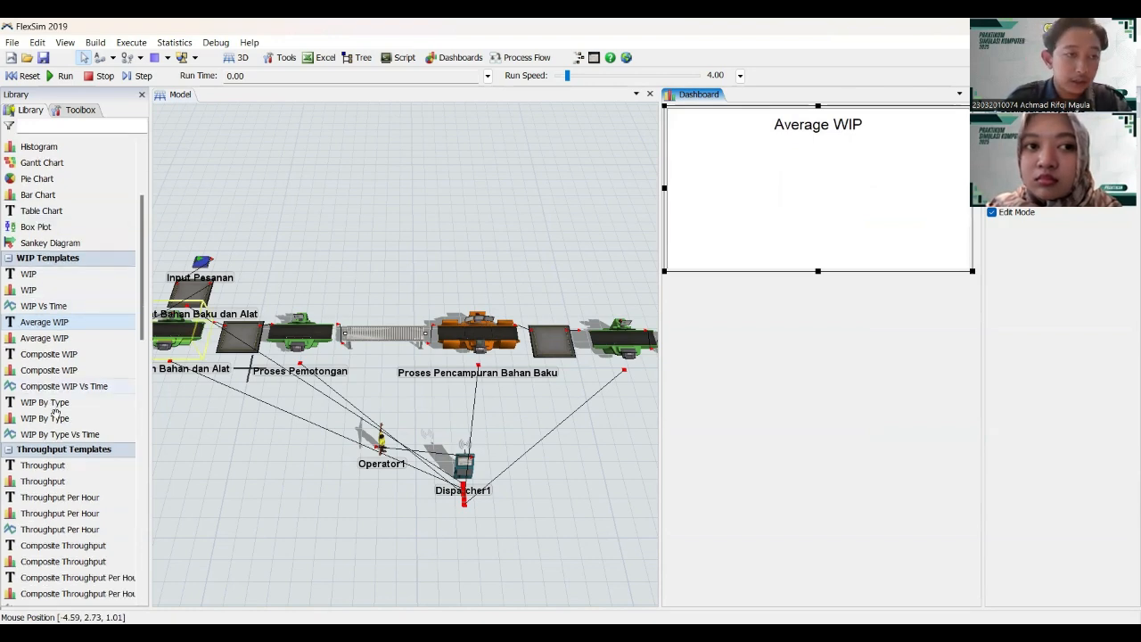
pyautogui.scroll(-3, 55, 413)
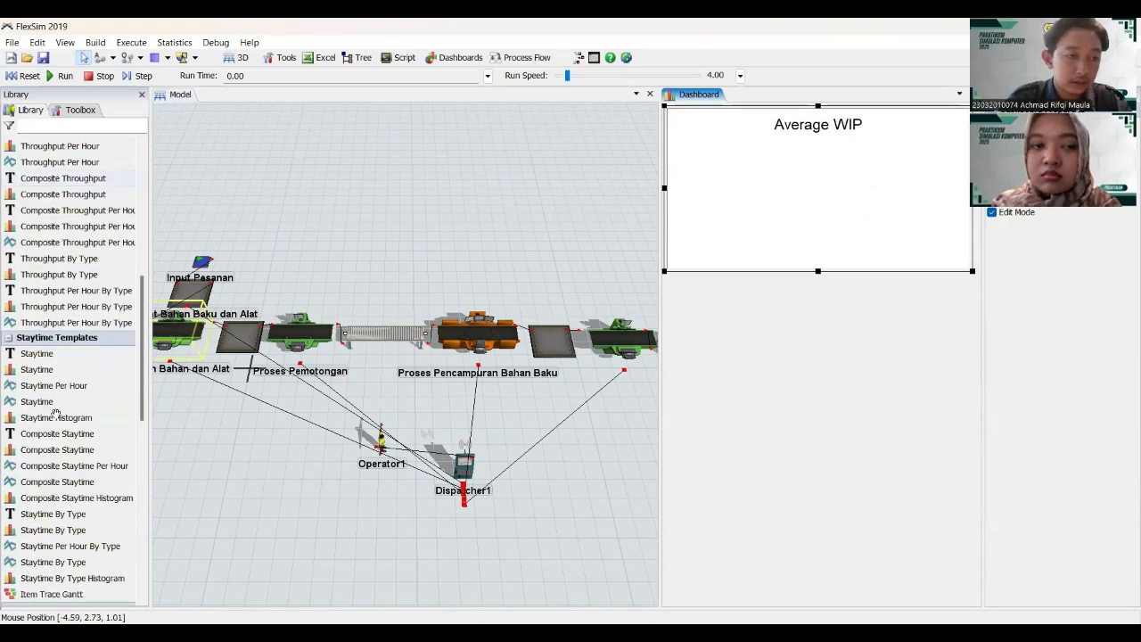
pyautogui.scroll(3, 55, 414)
pyautogui.scroll(5, 55, 413)
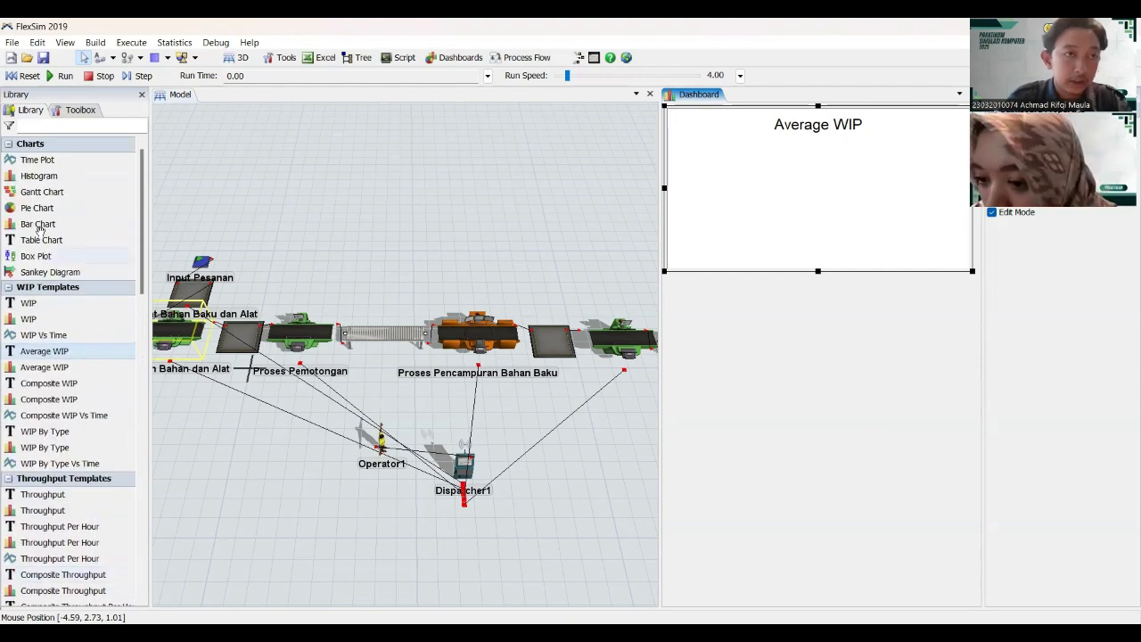
# - Place a generic Bar Chart below the Average WIP table, close its settings, and add a State Bar from the State Templates to the dashboard
pyautogui.moveTo(26, 224); pyautogui.dragTo(792, 346)
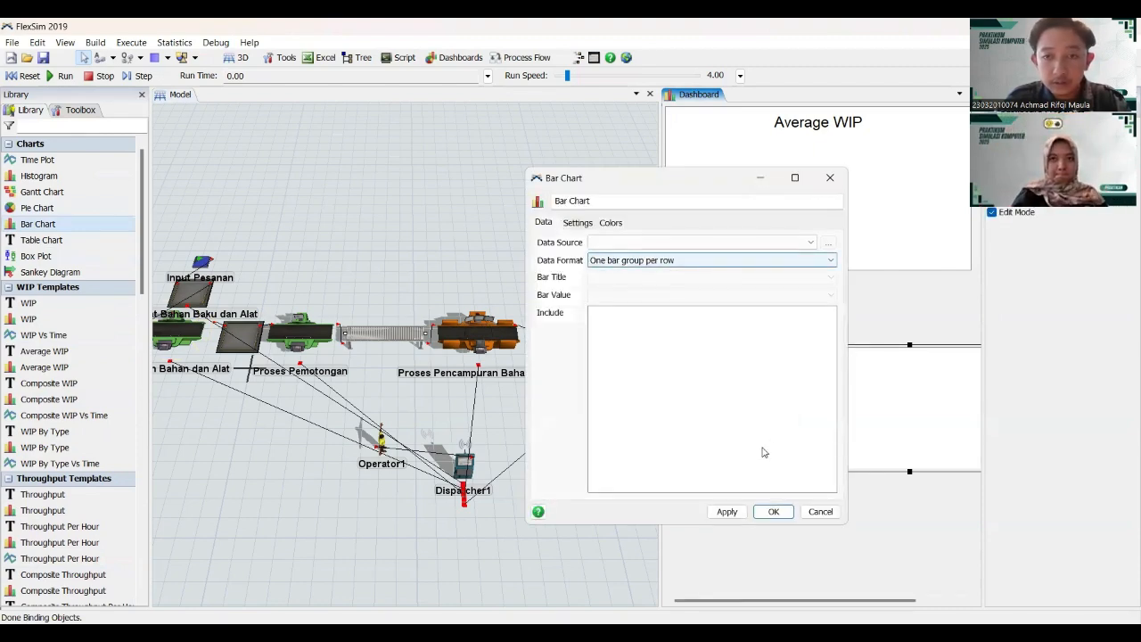
pyautogui.click(822, 183)
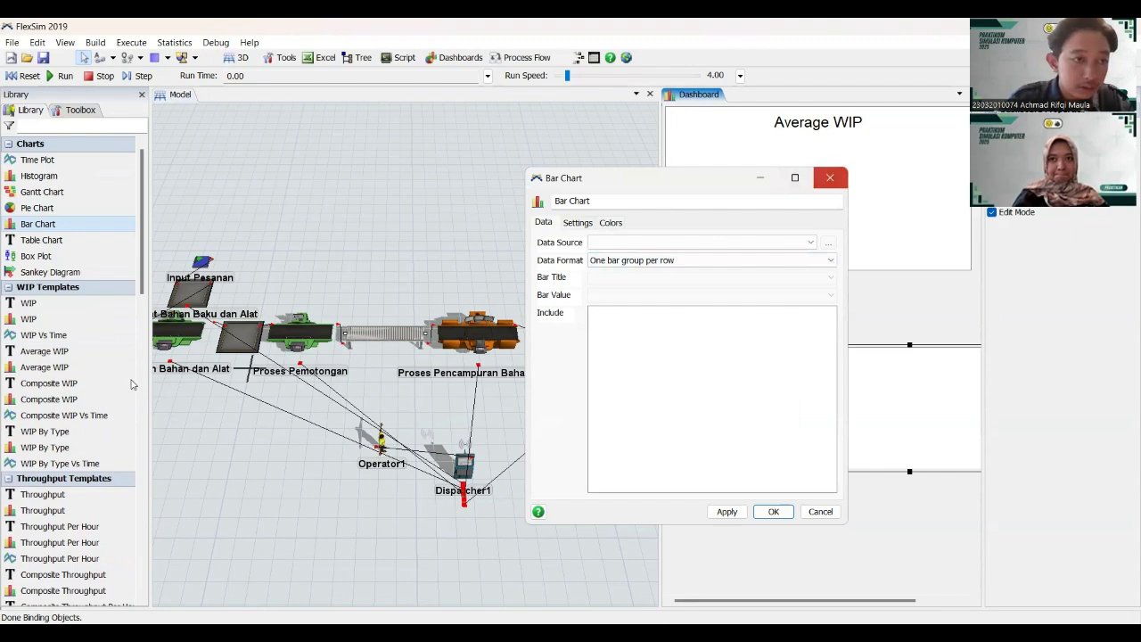
pyautogui.scroll(-12, 75, 424)
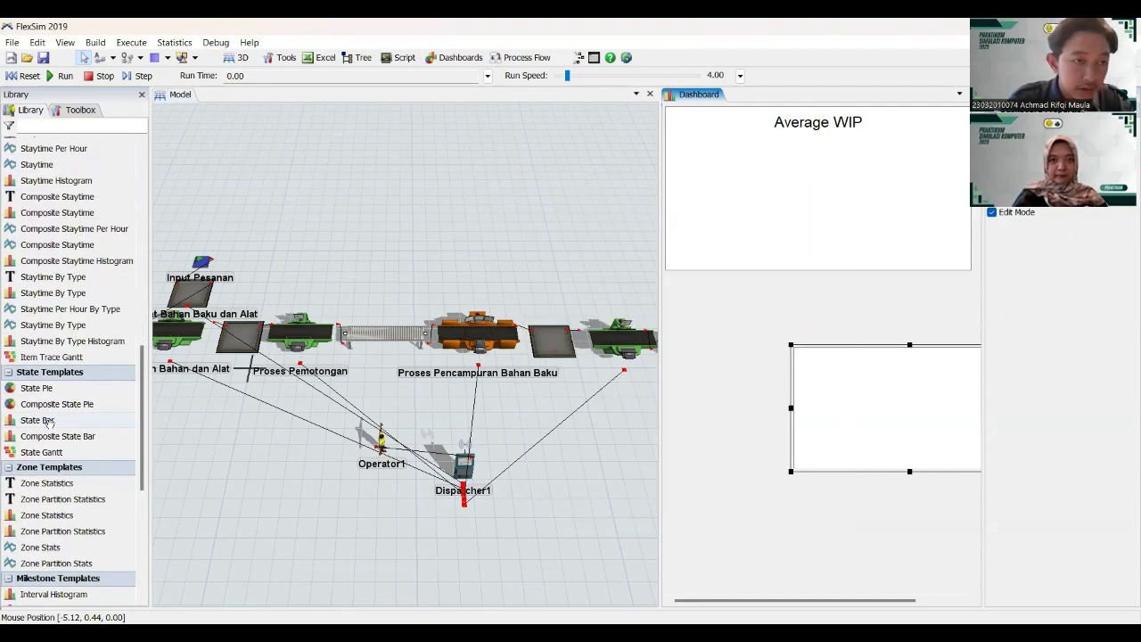
pyautogui.moveTo(49, 422); pyautogui.dragTo(528, 385)
pyautogui.click(690, 359)
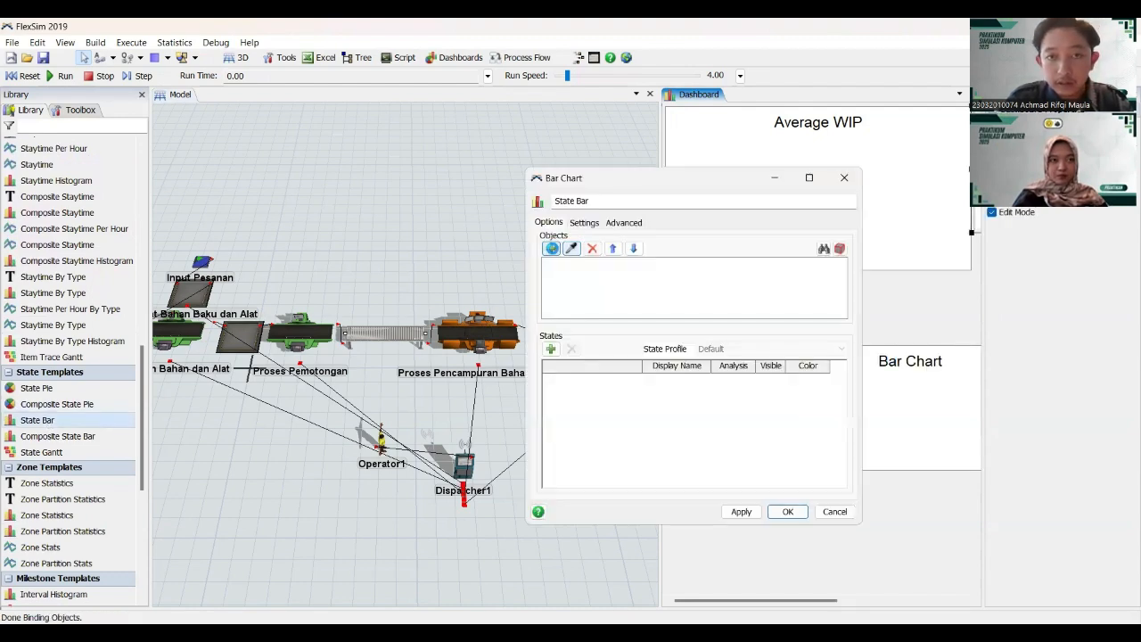
# - Add all sources, queues, processors, multiprocessors and sinks to the State Bar's objects
pyautogui.click(550, 248)
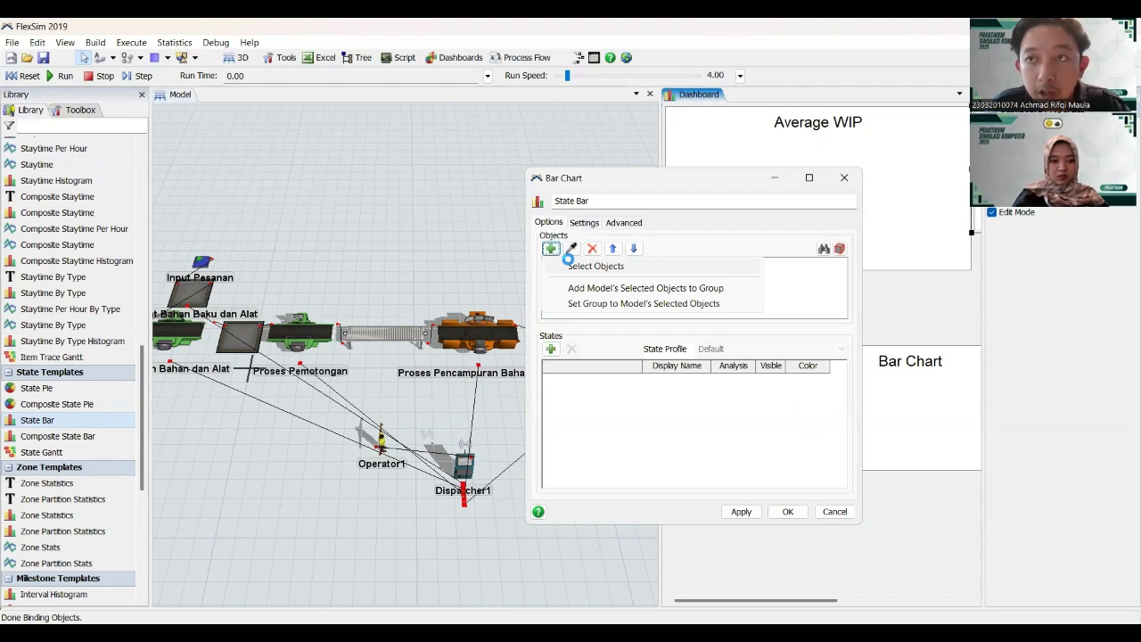
pyautogui.click(571, 265)
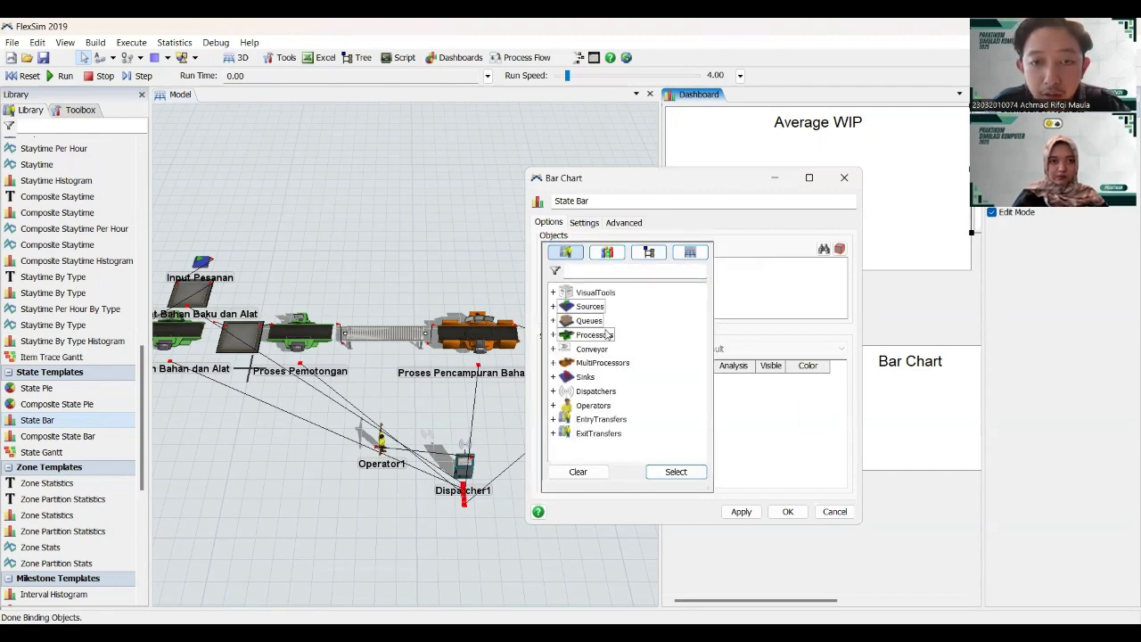
pyautogui.click(590, 379)
pyautogui.click(678, 474)
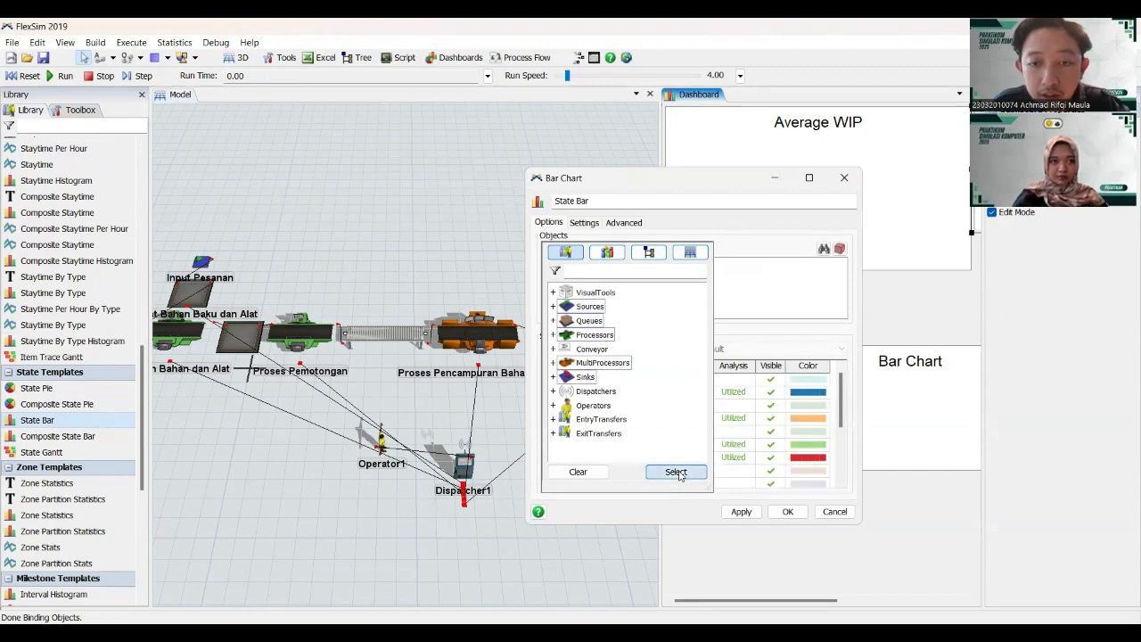
# - Remove Dine In, Input Pesanan, Tempat Bahan Baku dan Alat, Menuju Proses Pemotongan and Nampan Tumpuk from the State Bar's objects
pyautogui.scroll(-3, 602, 283)
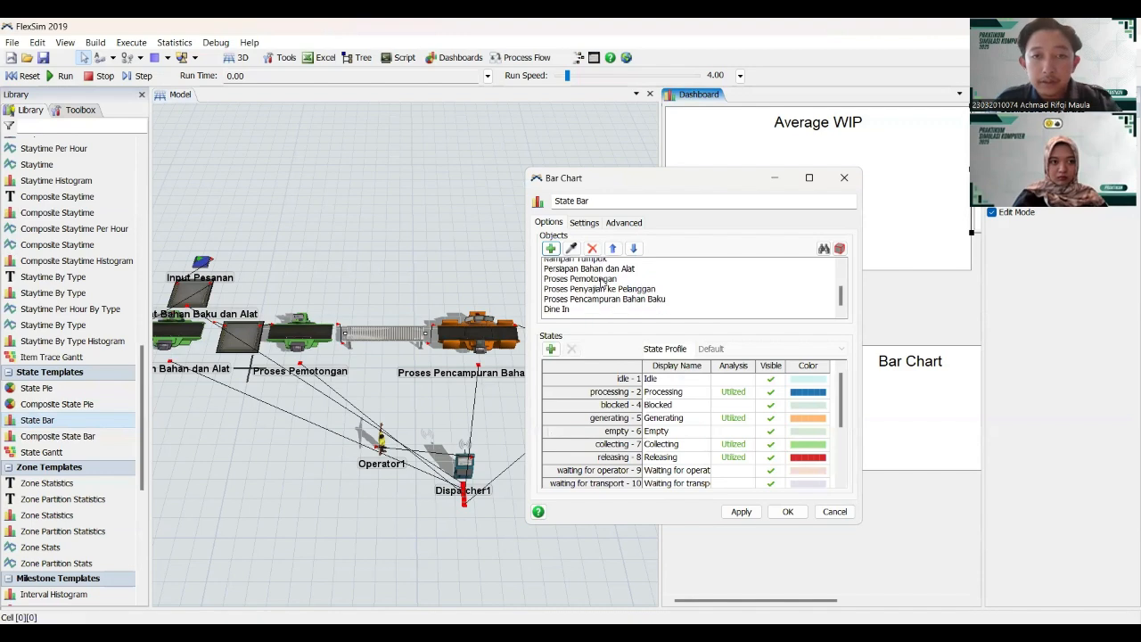
pyautogui.click(566, 304)
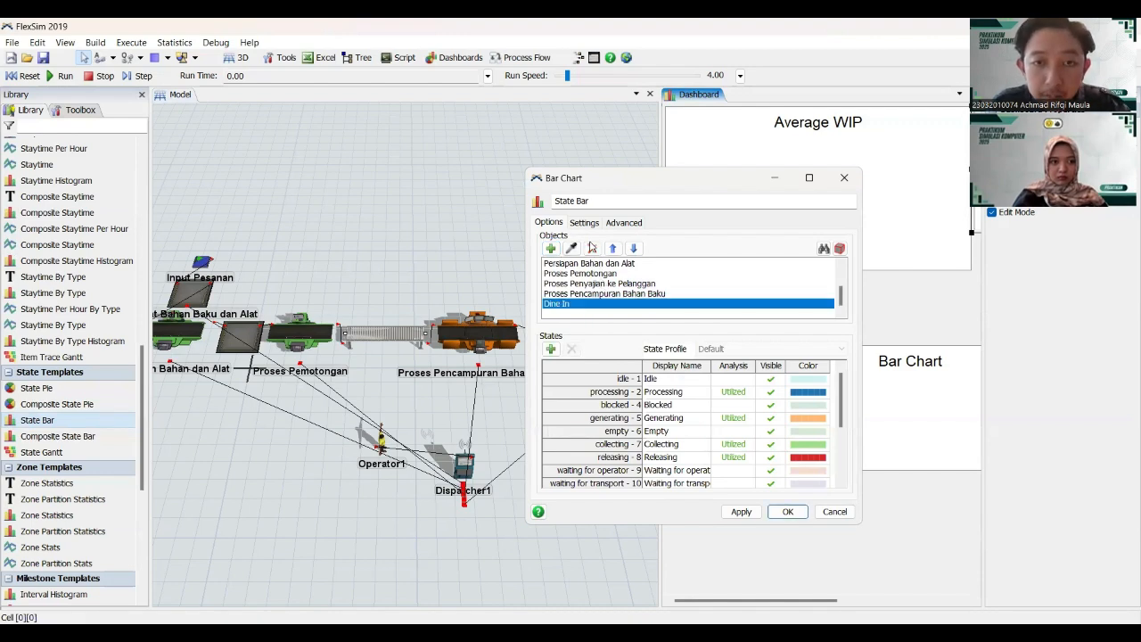
pyautogui.click(592, 248)
pyautogui.click(571, 264)
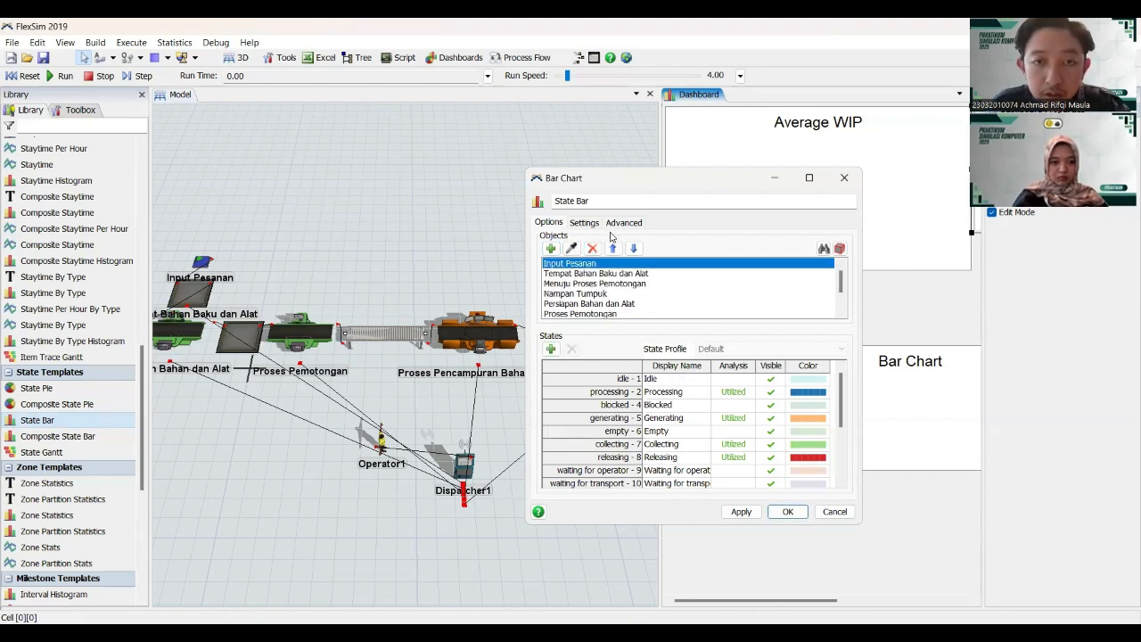
pyautogui.click(592, 249)
pyautogui.click(592, 250)
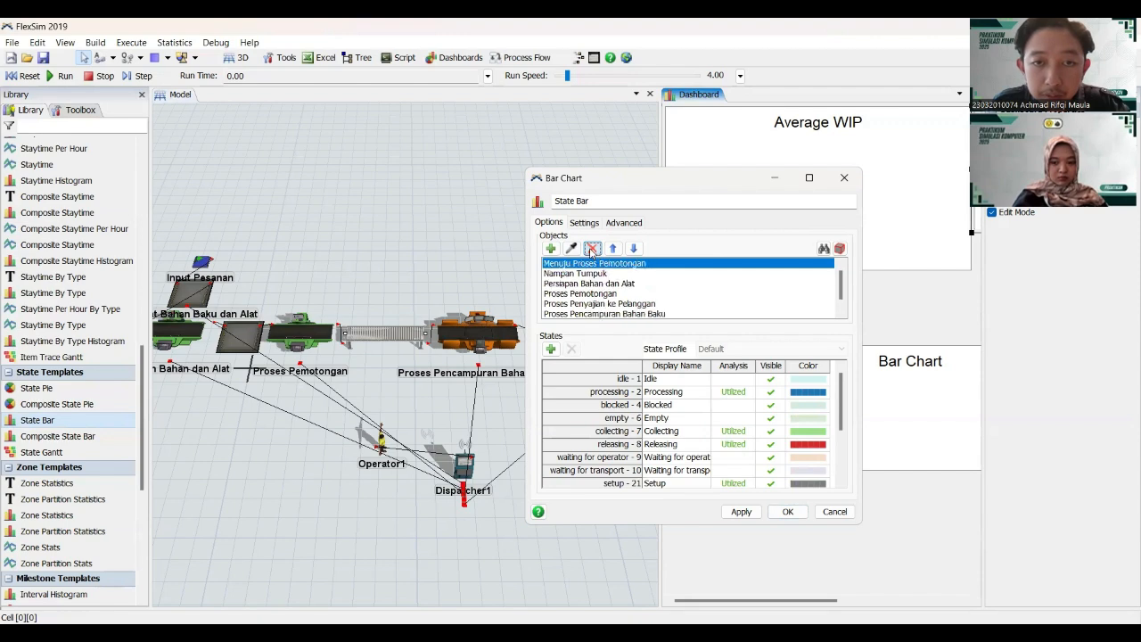
pyautogui.click(592, 248)
pyautogui.click(592, 250)
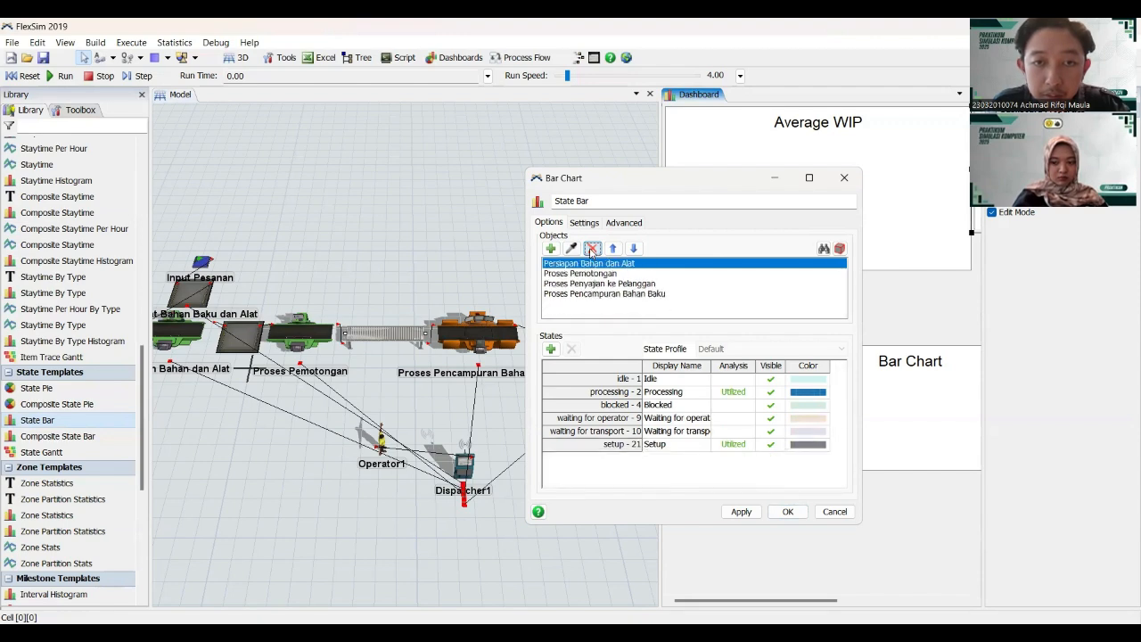
# - Set the setup, waiting for transport and waiting for operator states to Excluded and hide them in the State Bar
pyautogui.click(733, 443)
pyautogui.click(772, 433)
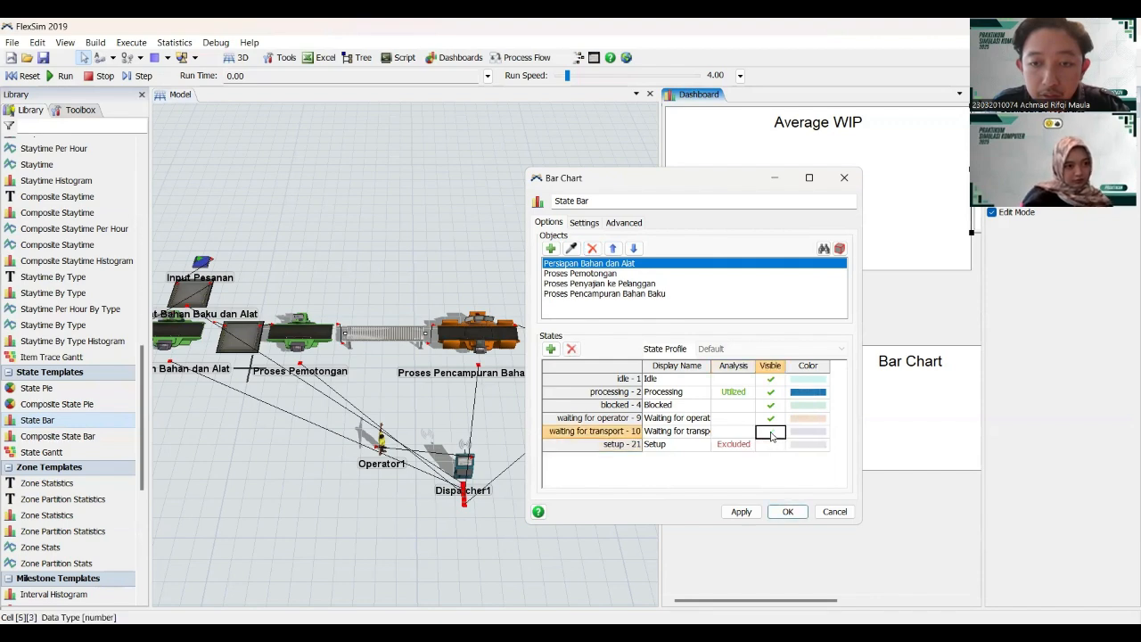
pyautogui.click(772, 433)
pyautogui.click(744, 431)
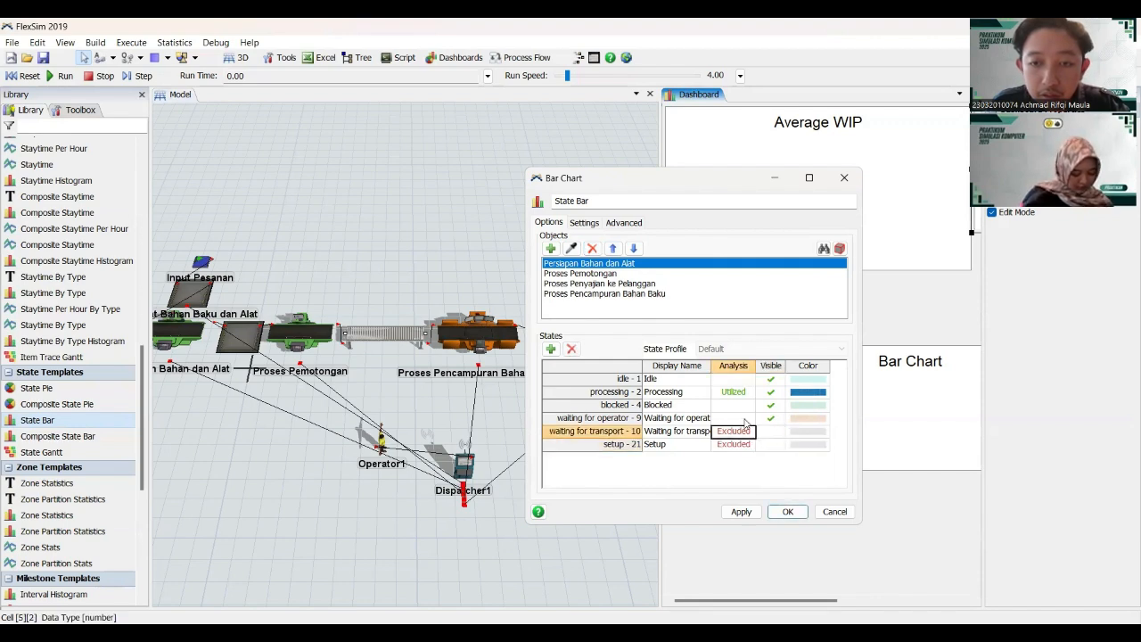
pyautogui.click(744, 419)
pyautogui.click(744, 419)
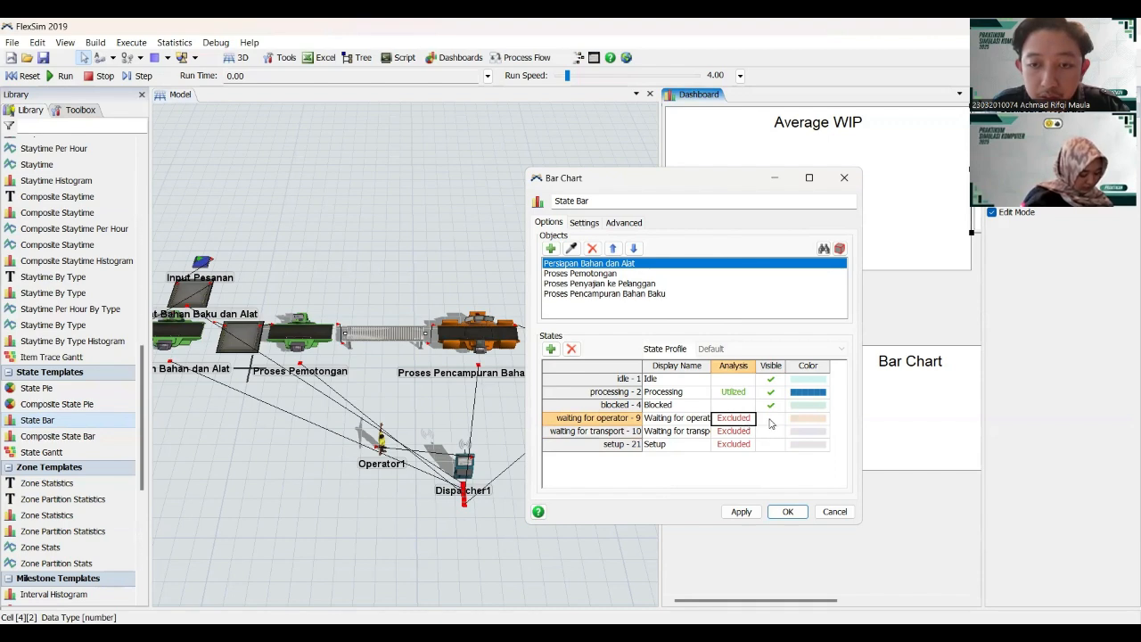
# - Delete the waiting for operator, waiting for transport and setup states from the State Bar and set the blocked state's analysis to Utilized
pyautogui.click(668, 420)
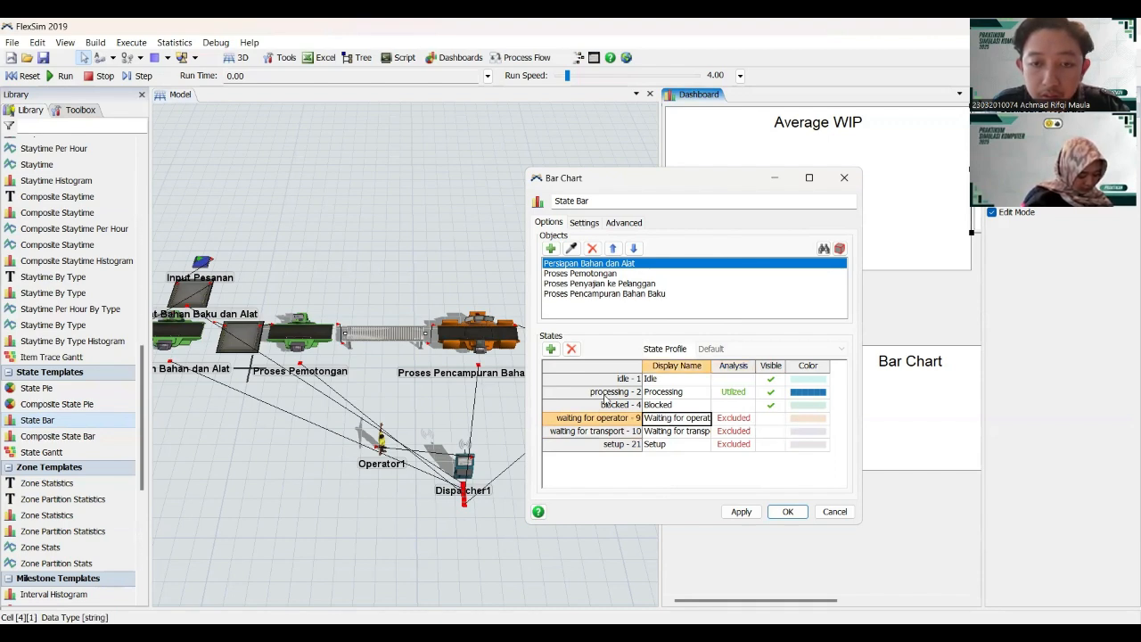
pyautogui.click(571, 348)
pyautogui.click(571, 348)
pyautogui.click(571, 348)
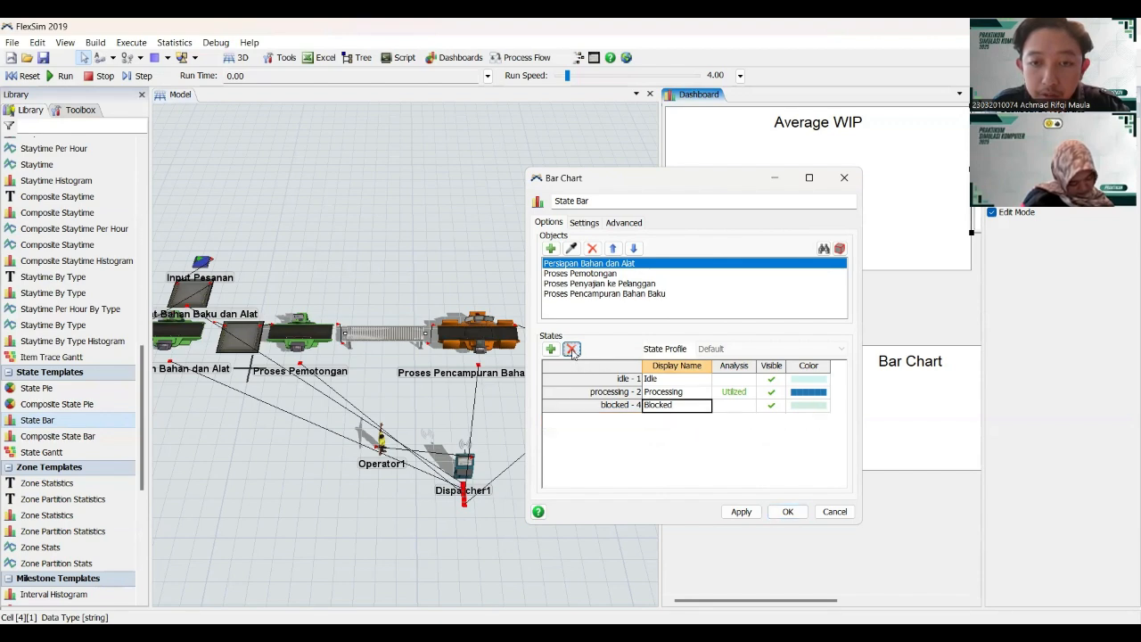
pyautogui.click(740, 405)
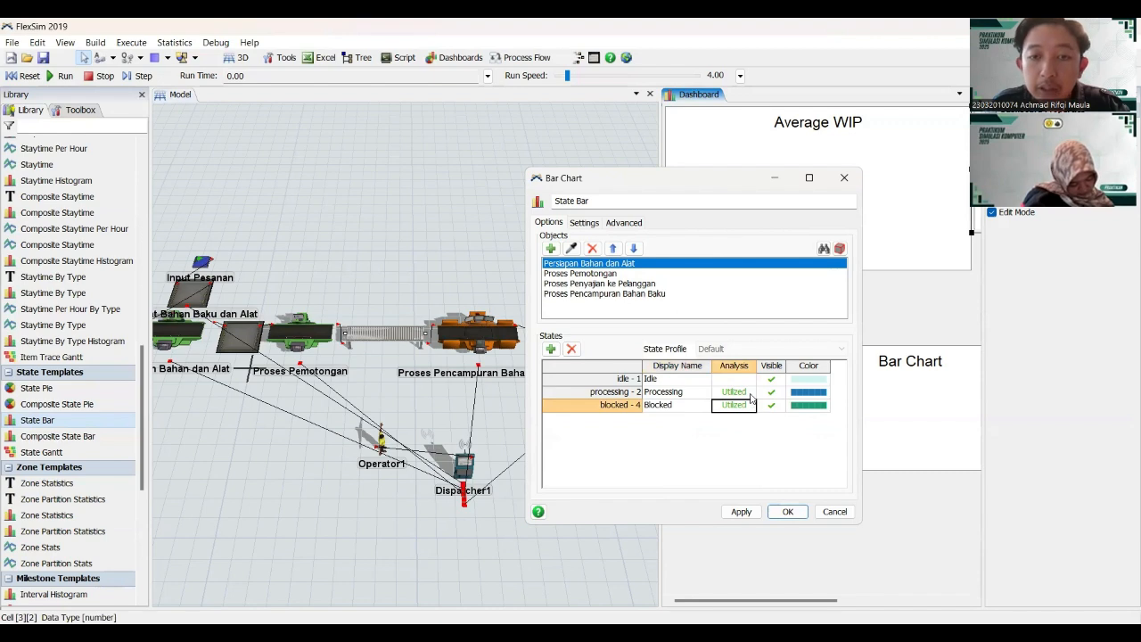
# - Mark the Idle state as Utilized in the State Bar chart's state analysis and apply the change
pyautogui.click(739, 380)
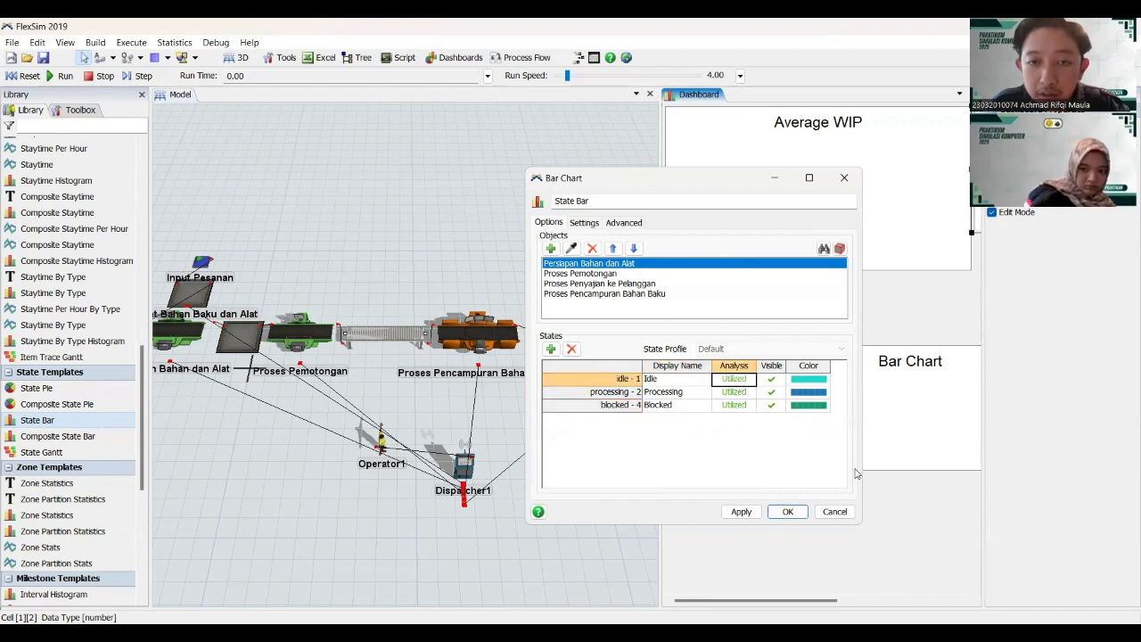
pyautogui.click(758, 512)
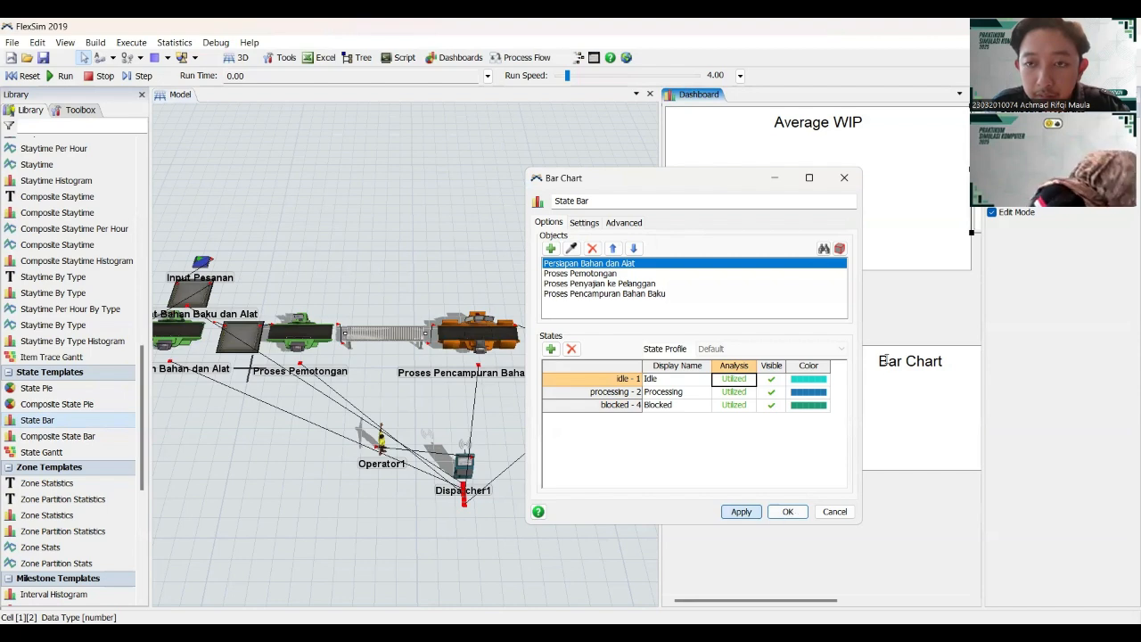
# - Delete the empty Bar Chart from the dashboard
pyautogui.moveTo(903, 359); pyautogui.dragTo(832, 409)
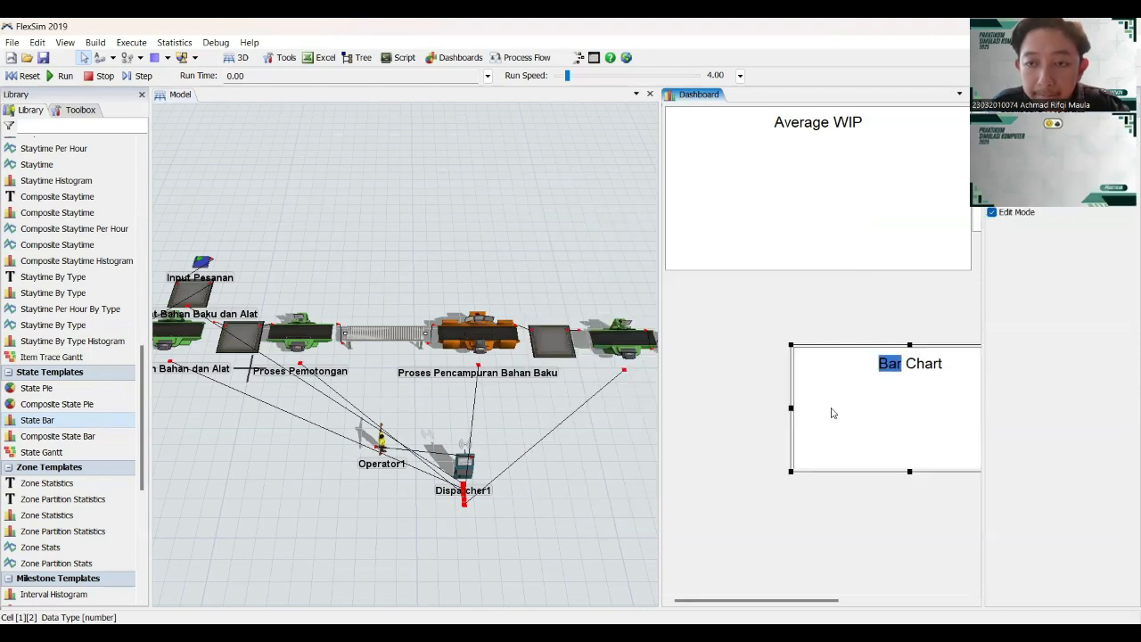
pyautogui.click(889, 345)
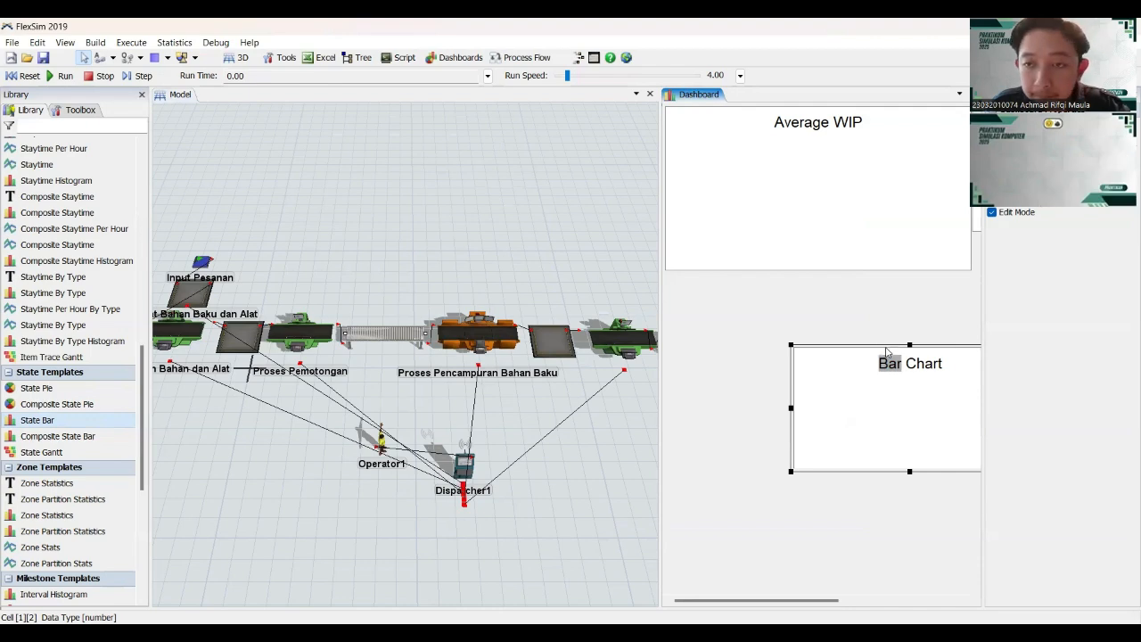
pyautogui.press('Delete')
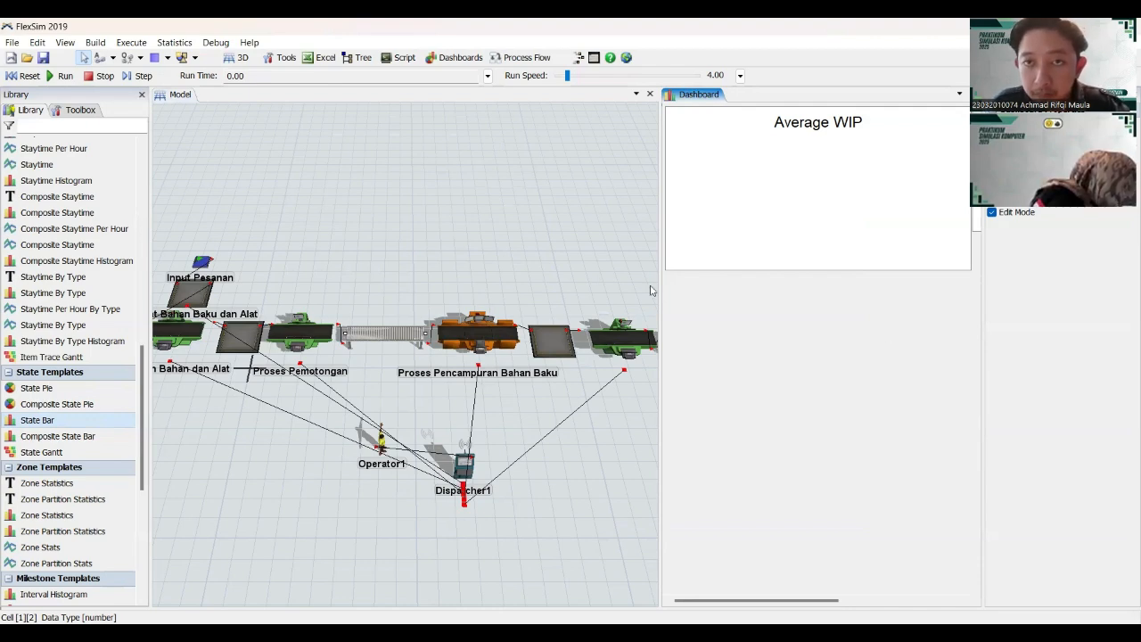
# - Move the State Bar chart beneath the Average WIP chart and enlarge it to match that chart's width
pyautogui.hscroll(2, 713, 305)
pyautogui.click(916, 182)
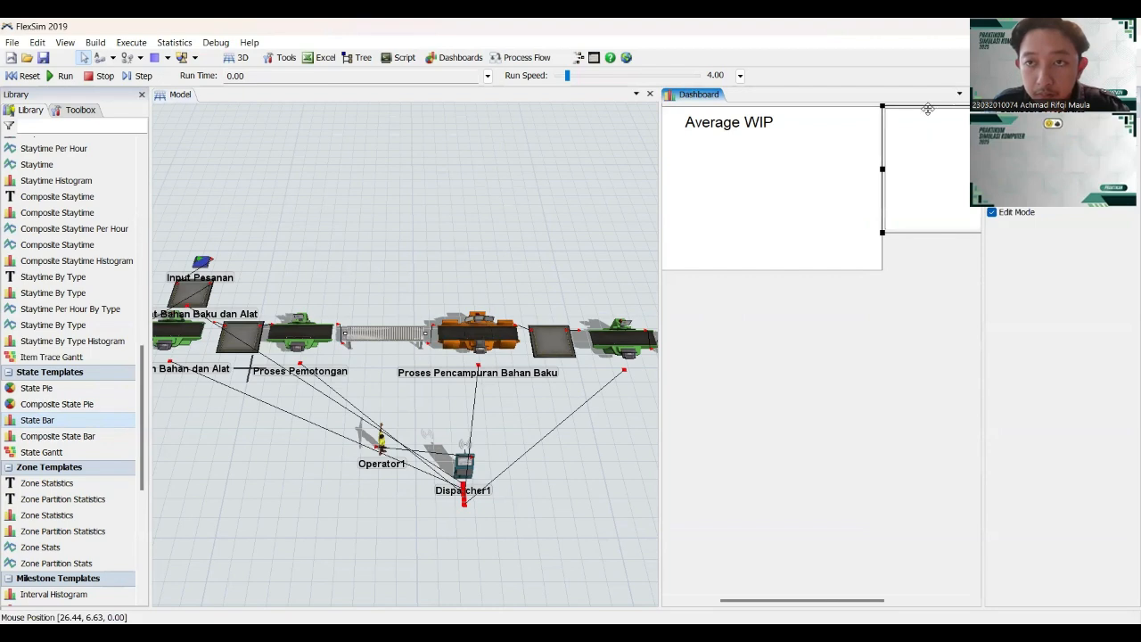
pyautogui.moveTo(922, 109); pyautogui.dragTo(672, 310)
pyautogui.moveTo(902, 430); pyautogui.dragTo(976, 470)
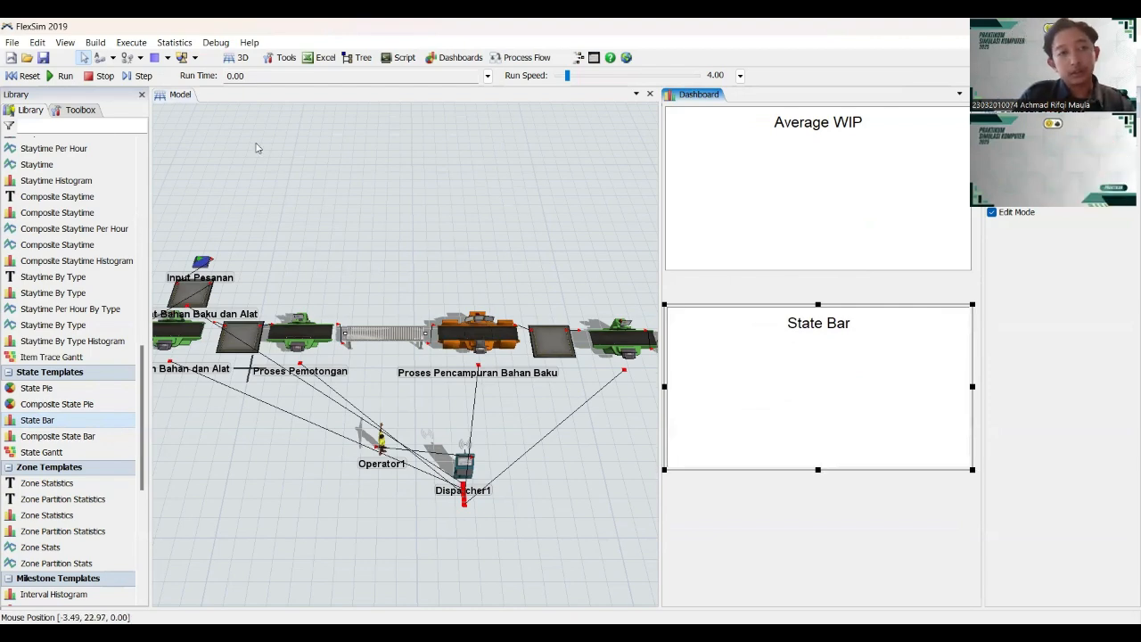
pyautogui.click(253, 144)
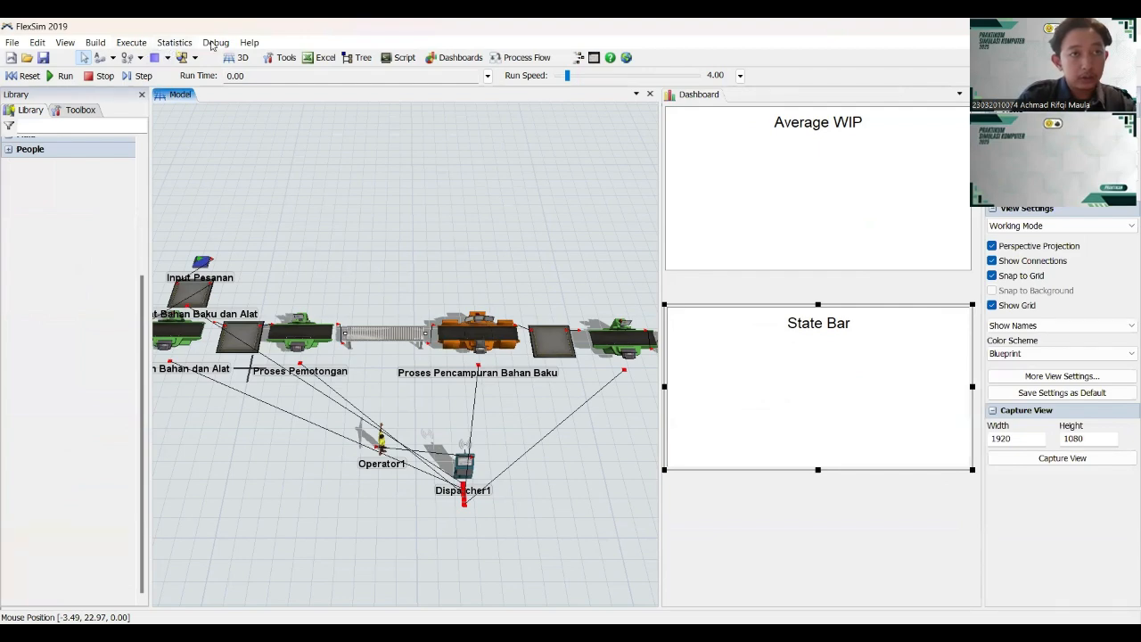
pyautogui.click(215, 43)
pyautogui.click(255, 88)
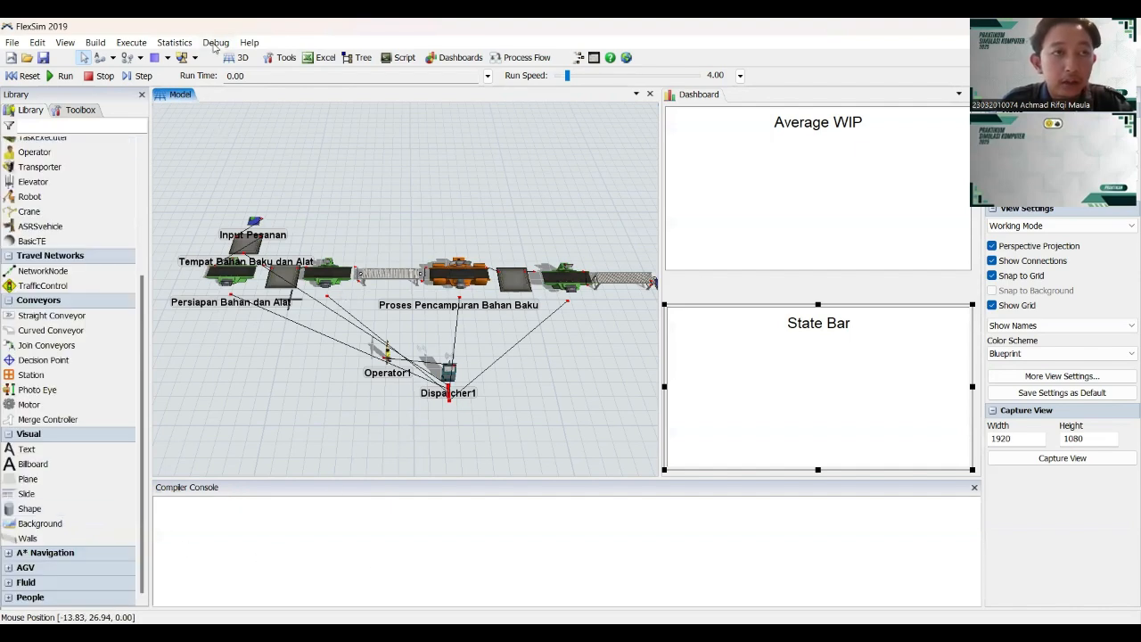
pyautogui.click(215, 43)
pyautogui.click(255, 72)
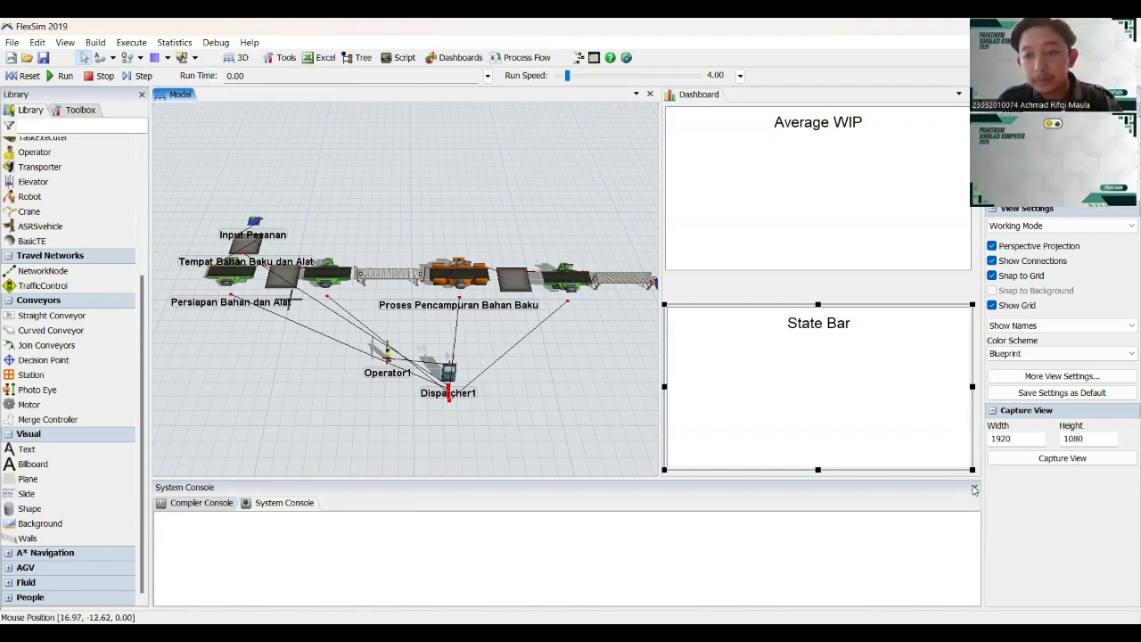
pyautogui.click(974, 488)
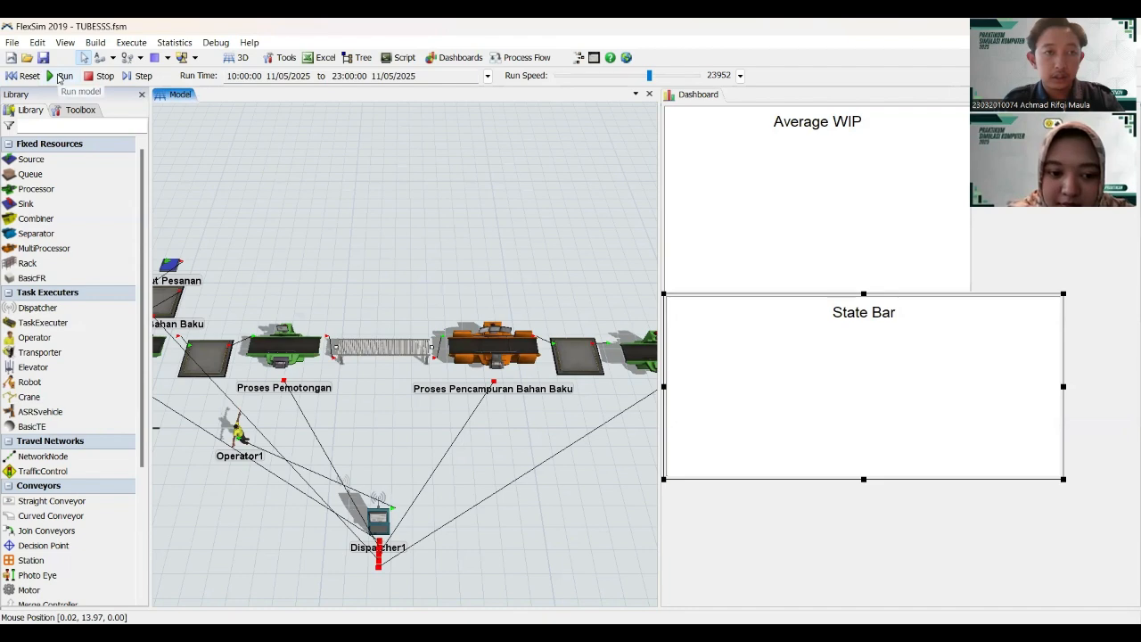
# - Run the TUBESSS simulation model to its 23:00:00 11/05/2025 stop time and view the line through to Dine In
pyautogui.click(61, 77)
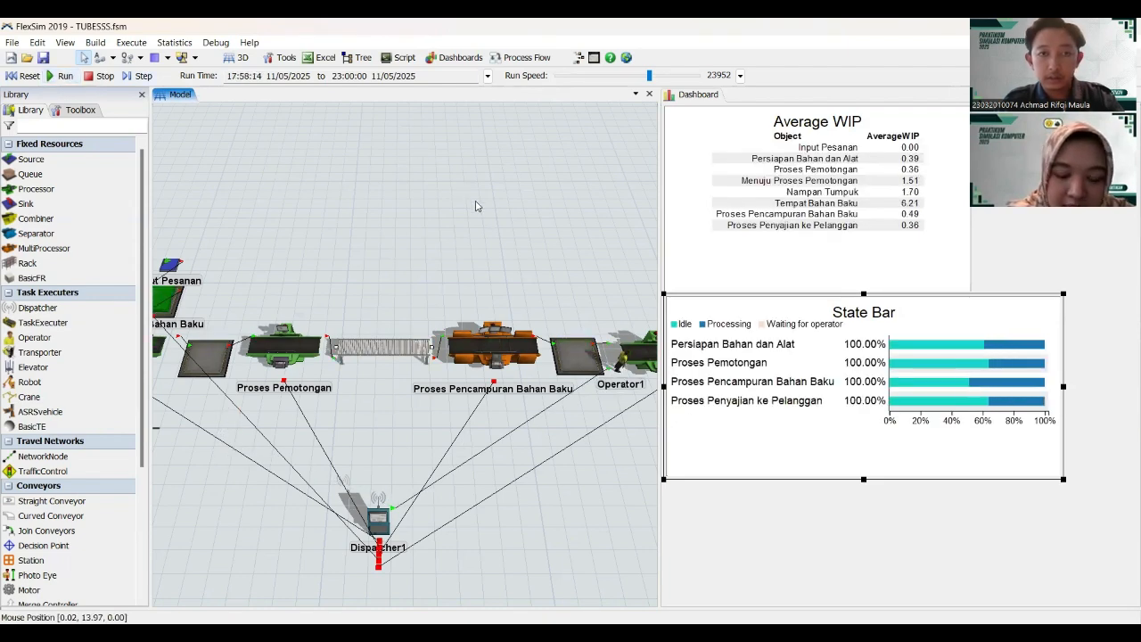
pyautogui.moveTo(471, 242); pyautogui.dragTo(383, 206)
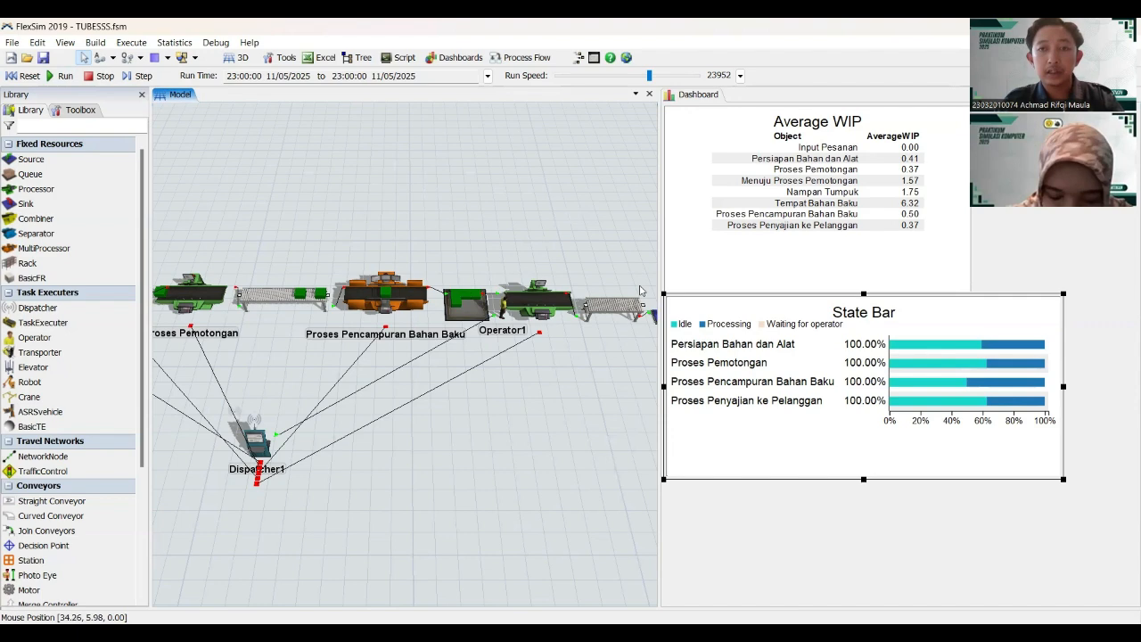
pyautogui.moveTo(636, 284); pyautogui.dragTo(576, 372)
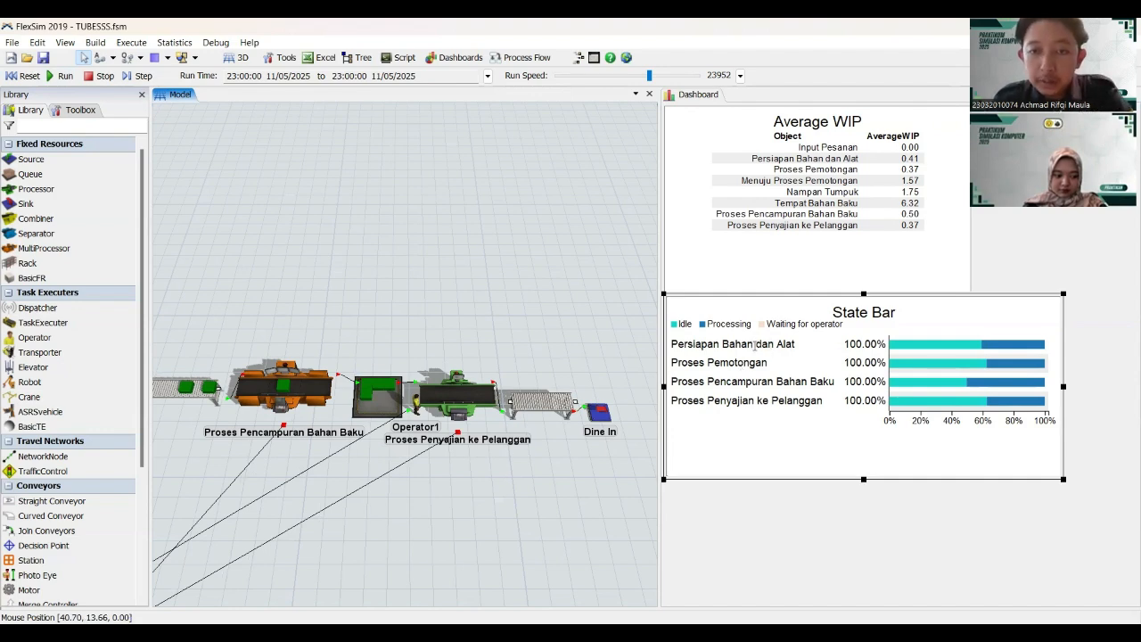
# - Examine the idle and processing percentages of each process in the State Bar chart
pyautogui.moveTo(895, 346)
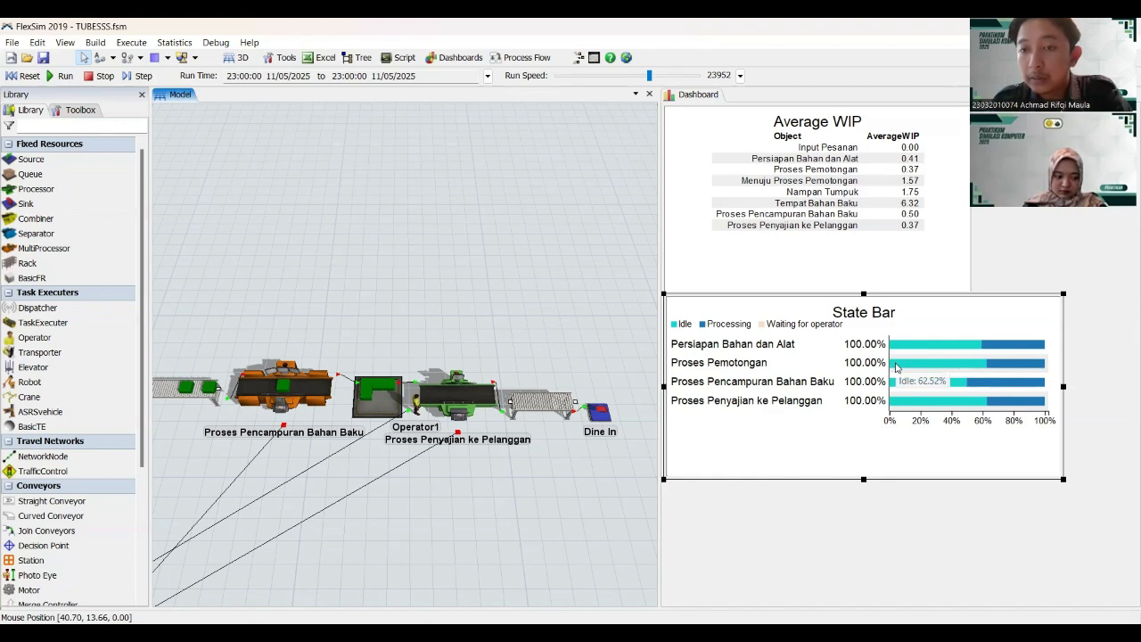
pyautogui.moveTo(1020, 368)
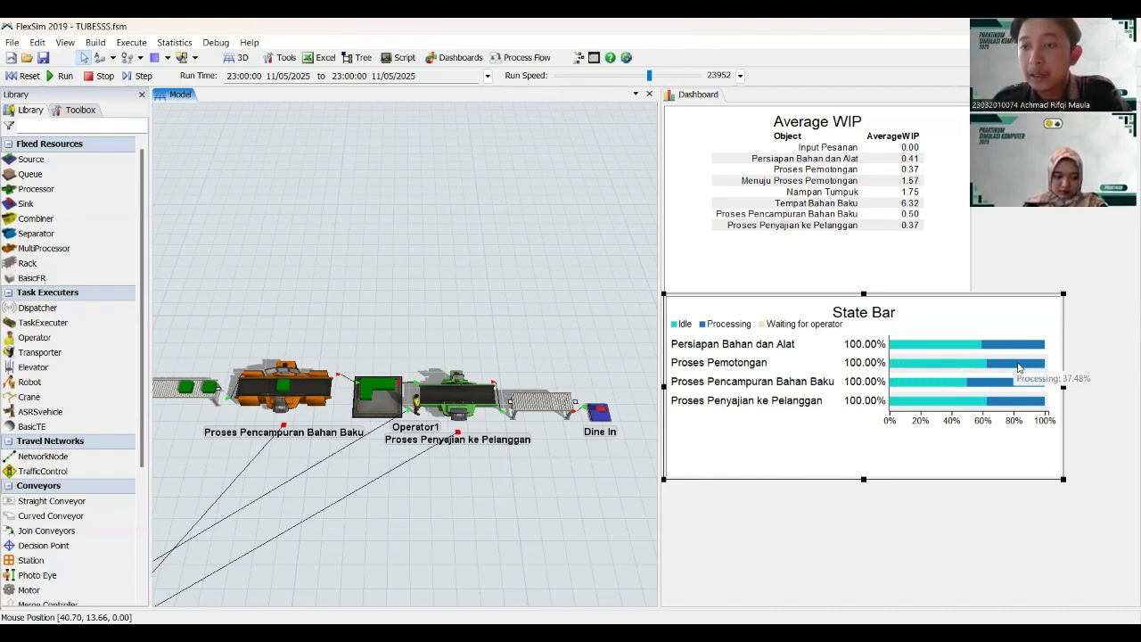
pyautogui.moveTo(906, 383)
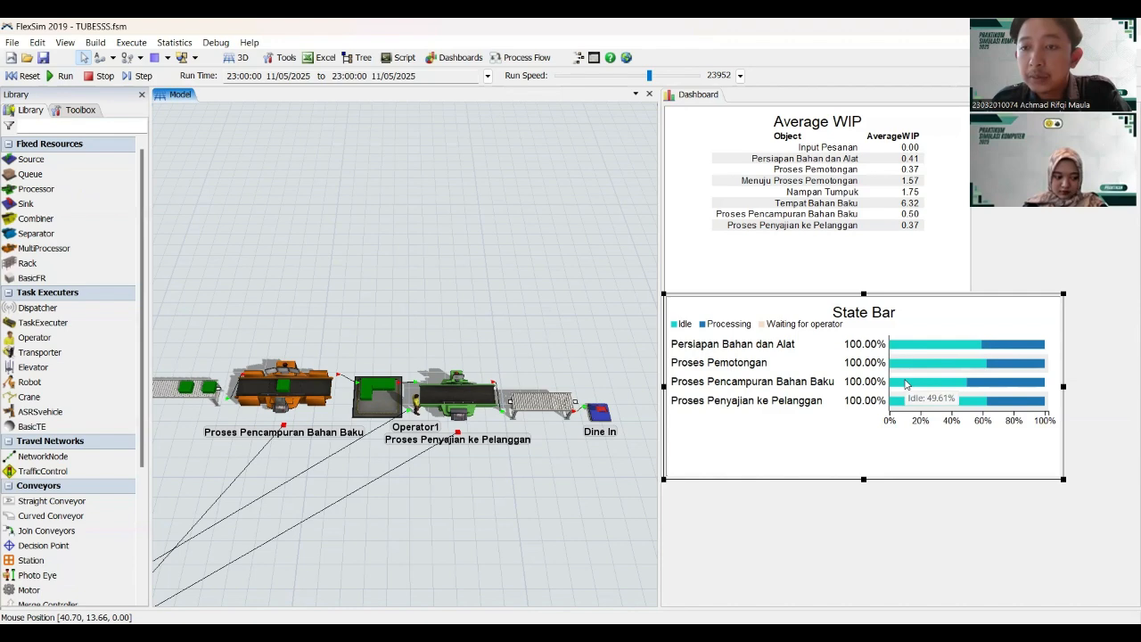
pyautogui.moveTo(989, 384)
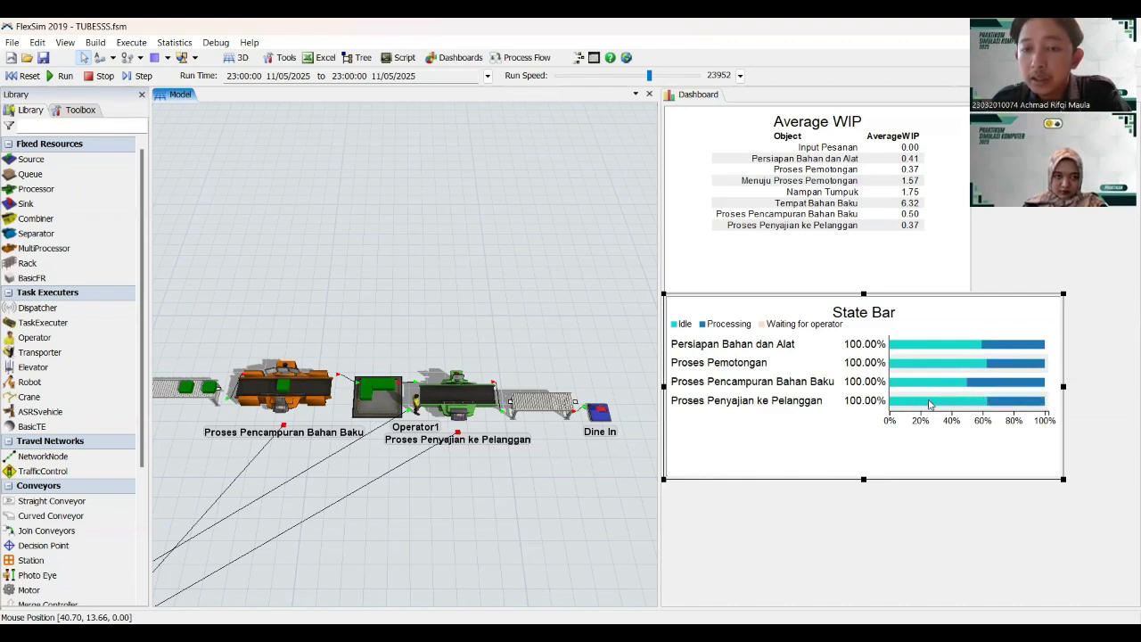
pyautogui.moveTo(929, 405)
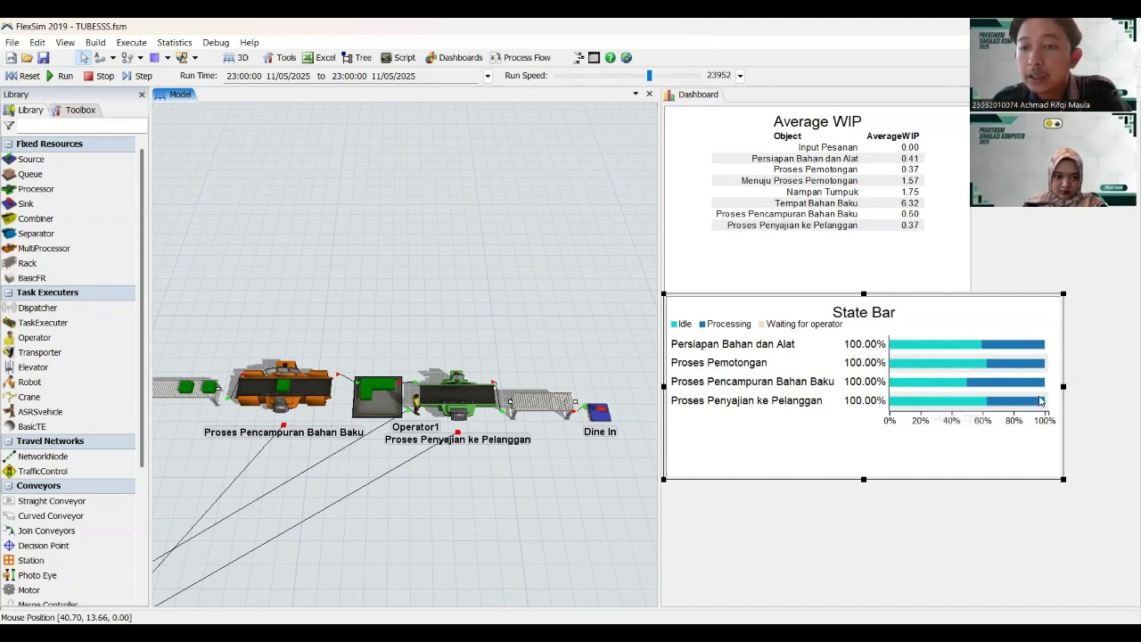
pyautogui.moveTo(1039, 404)
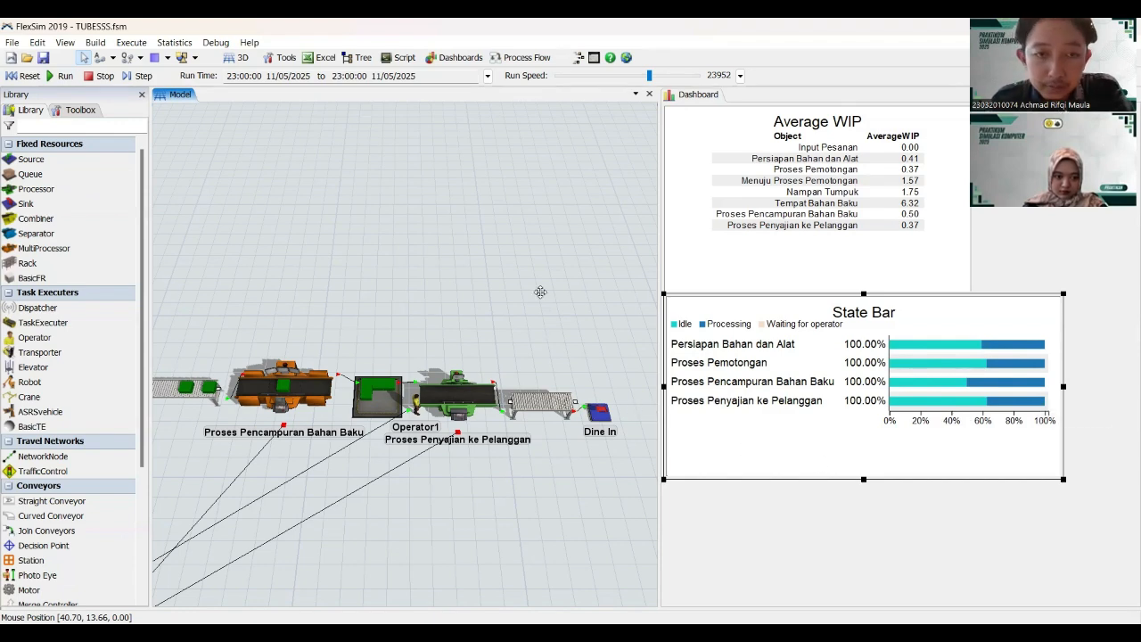
pyautogui.moveTo(541, 292); pyautogui.dragTo(706, 196)
pyautogui.moveTo(582, 146); pyautogui.dragTo(497, 179)
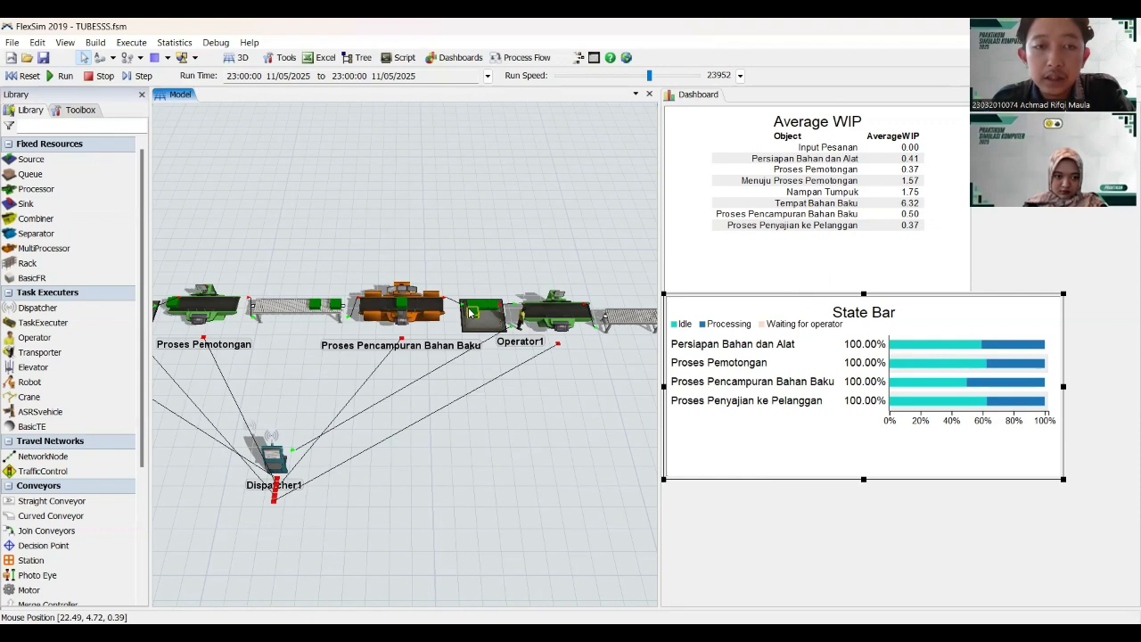
pyautogui.moveTo(454, 270); pyautogui.dragTo(484, 219)
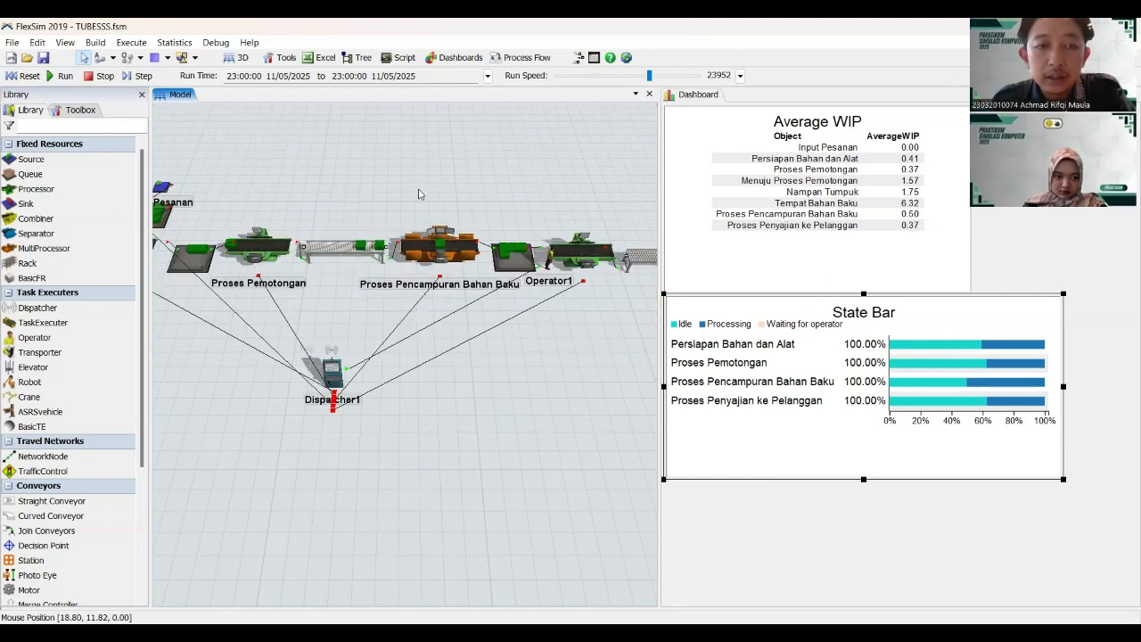
pyautogui.moveTo(418, 190); pyautogui.dragTo(464, 240)
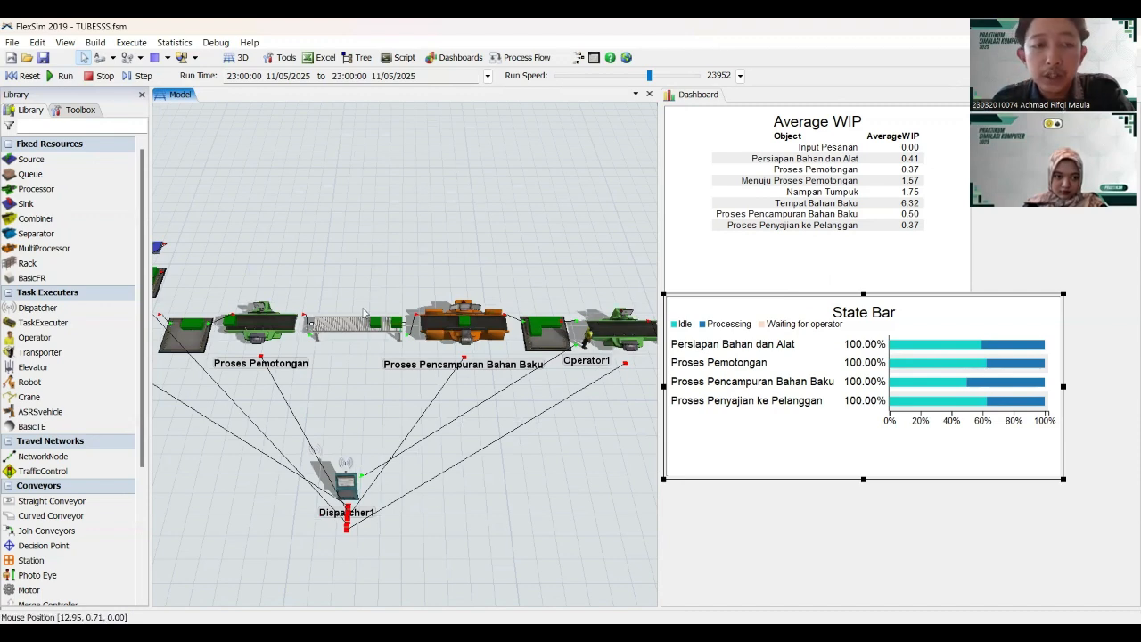
pyautogui.moveTo(345, 272); pyautogui.dragTo(378, 292)
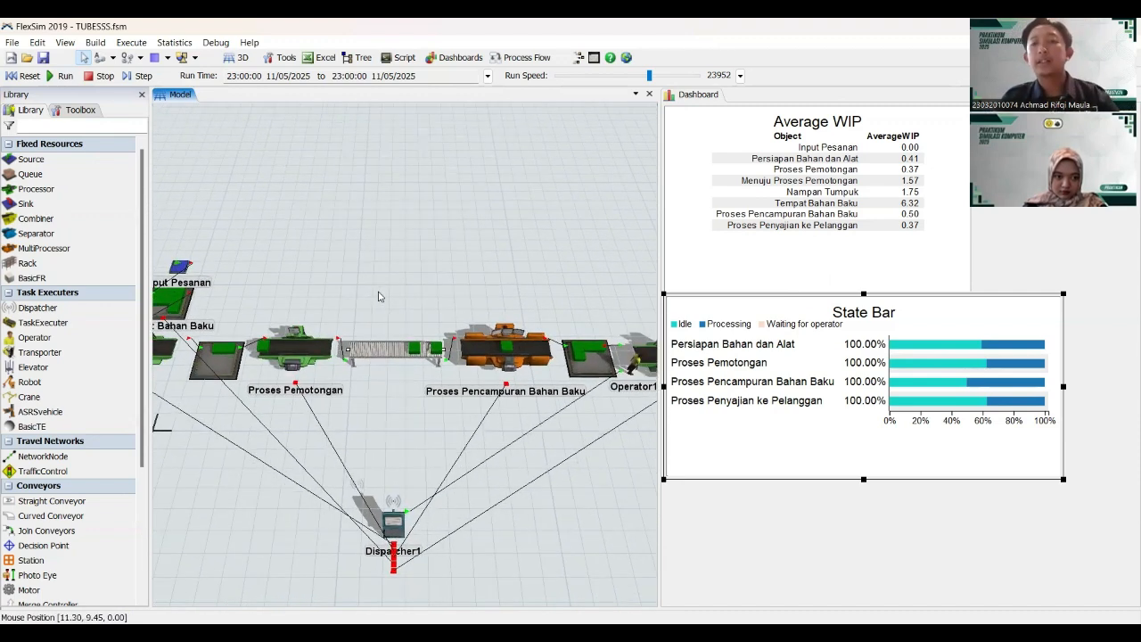
pyautogui.moveTo(466, 193); pyautogui.dragTo(413, 229)
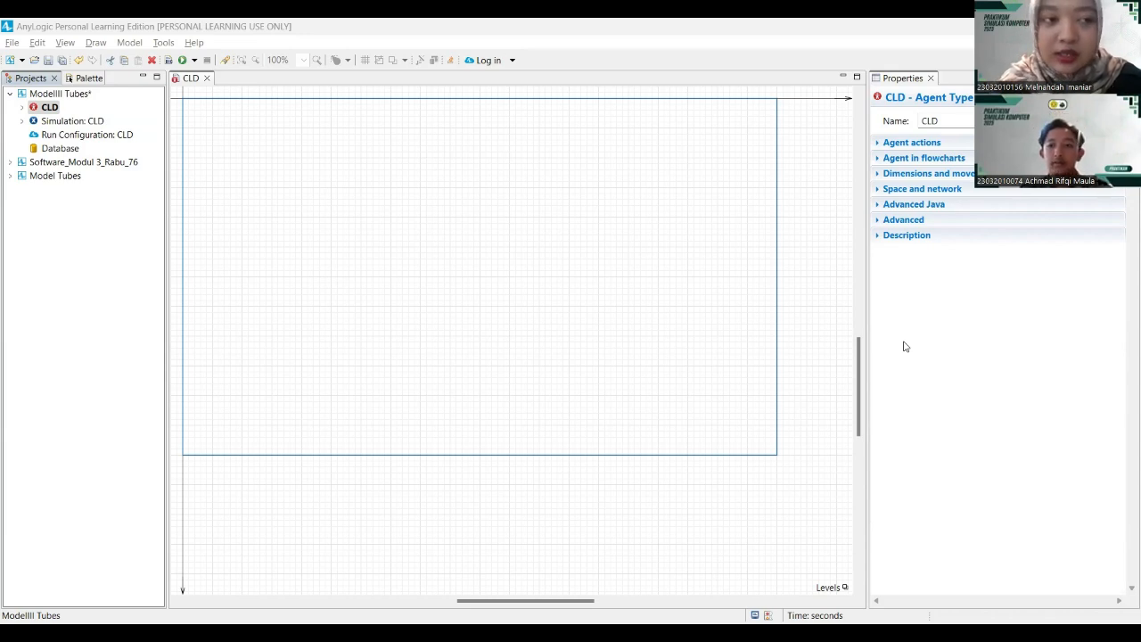
# - Switch to AnyLogic and create a new agent type named SFD from scratch in the model that contains CLD
pyautogui.click(33, 80)
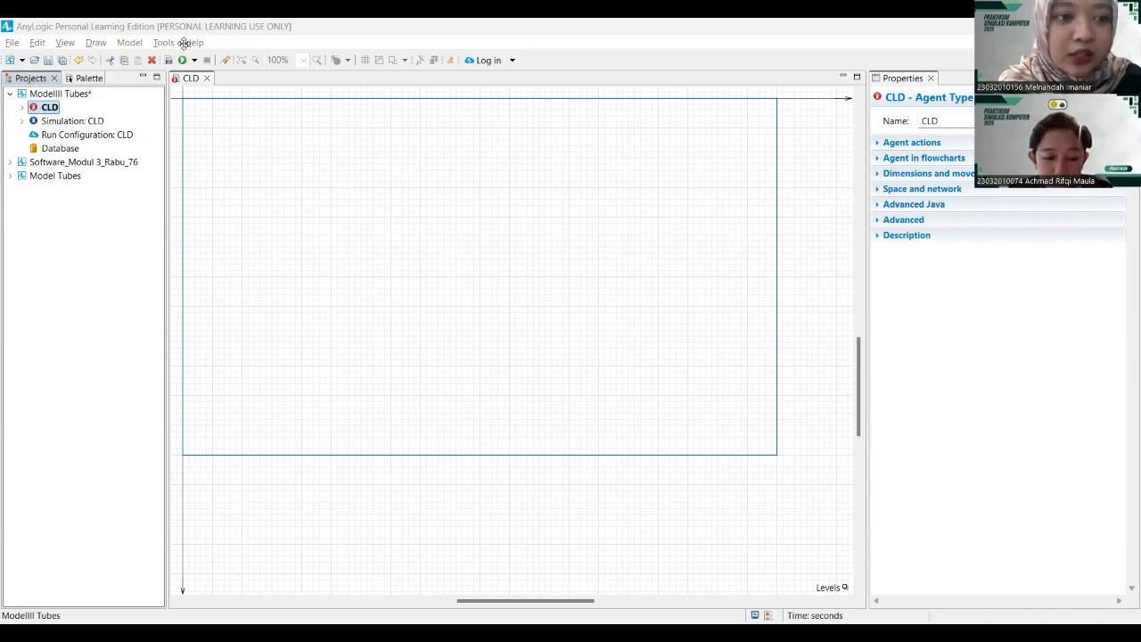
pyautogui.click(42, 108)
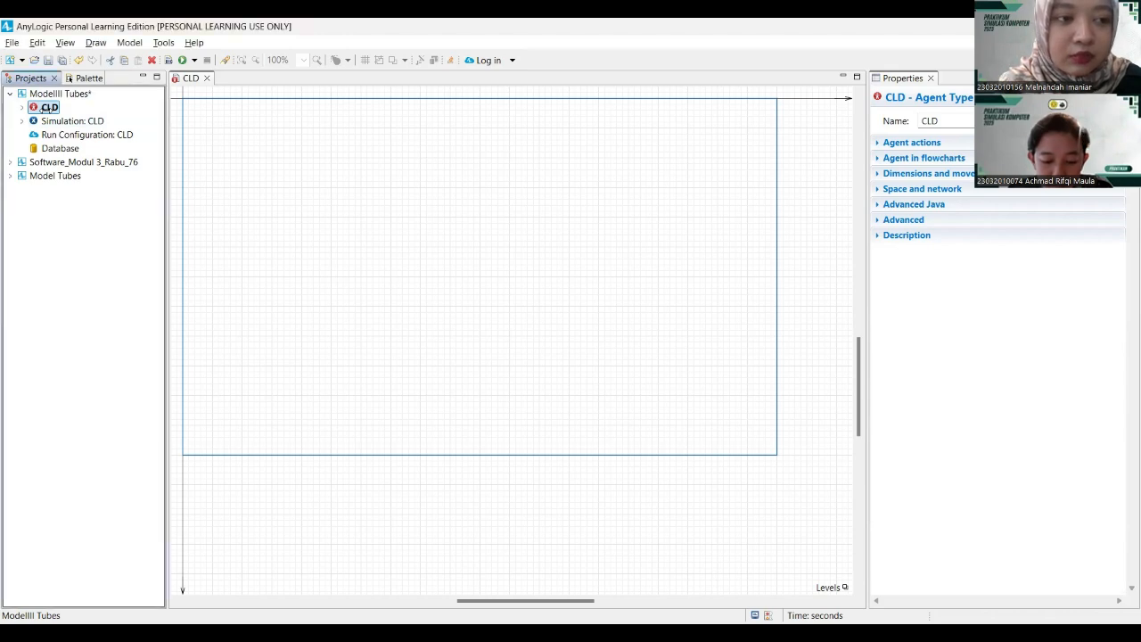
pyautogui.rightClick(44, 109)
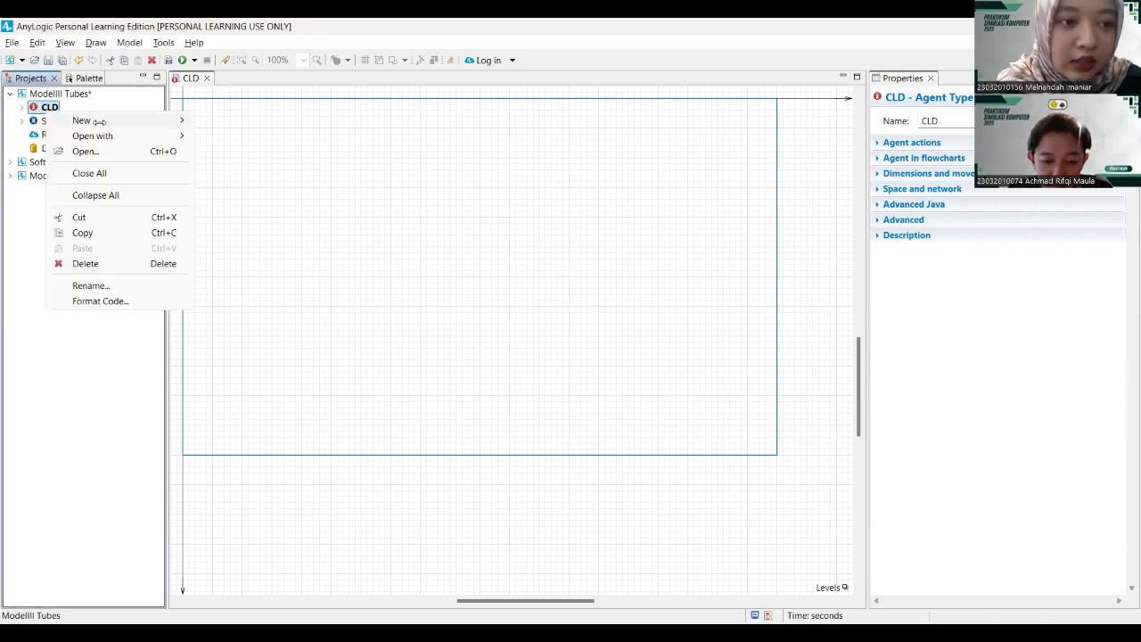
pyautogui.moveTo(98, 121)
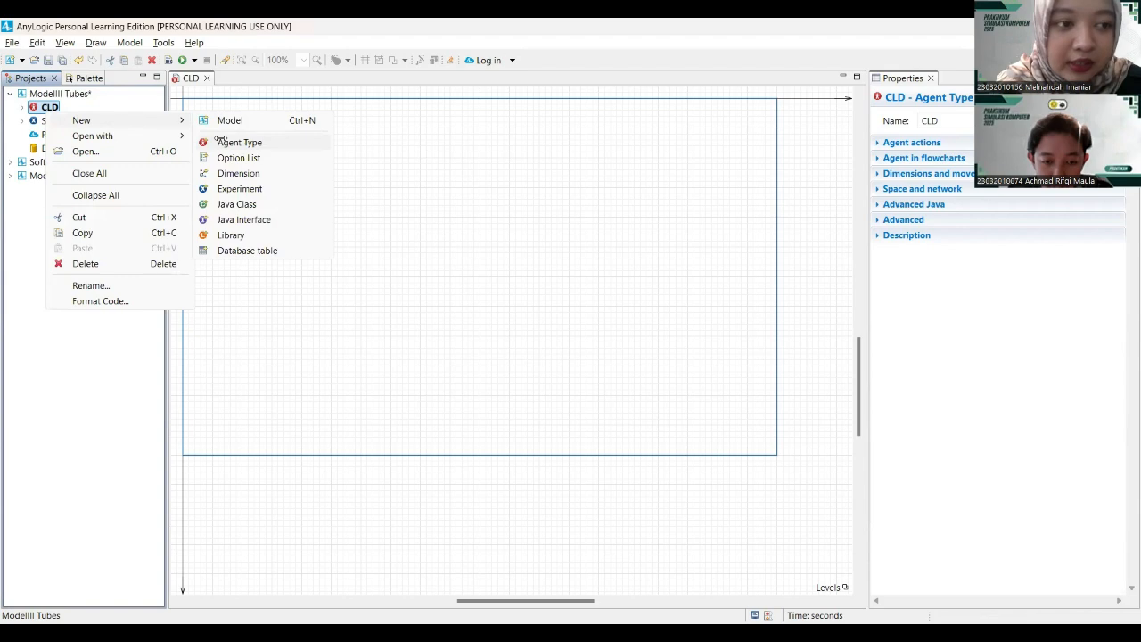
pyautogui.click(221, 142)
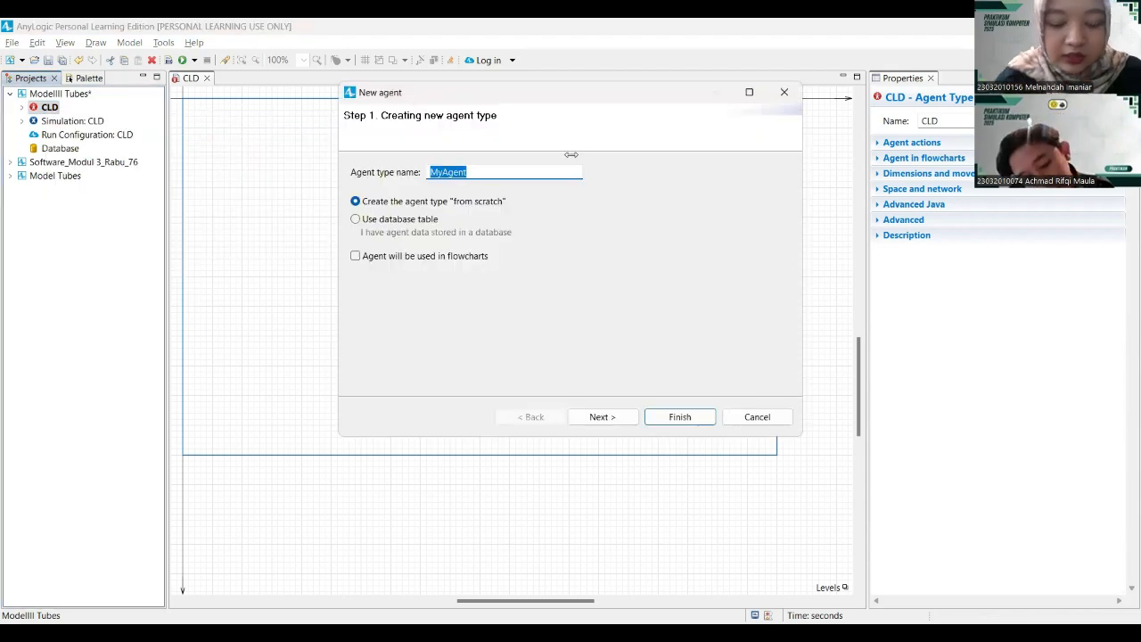
pyautogui.write('SF')
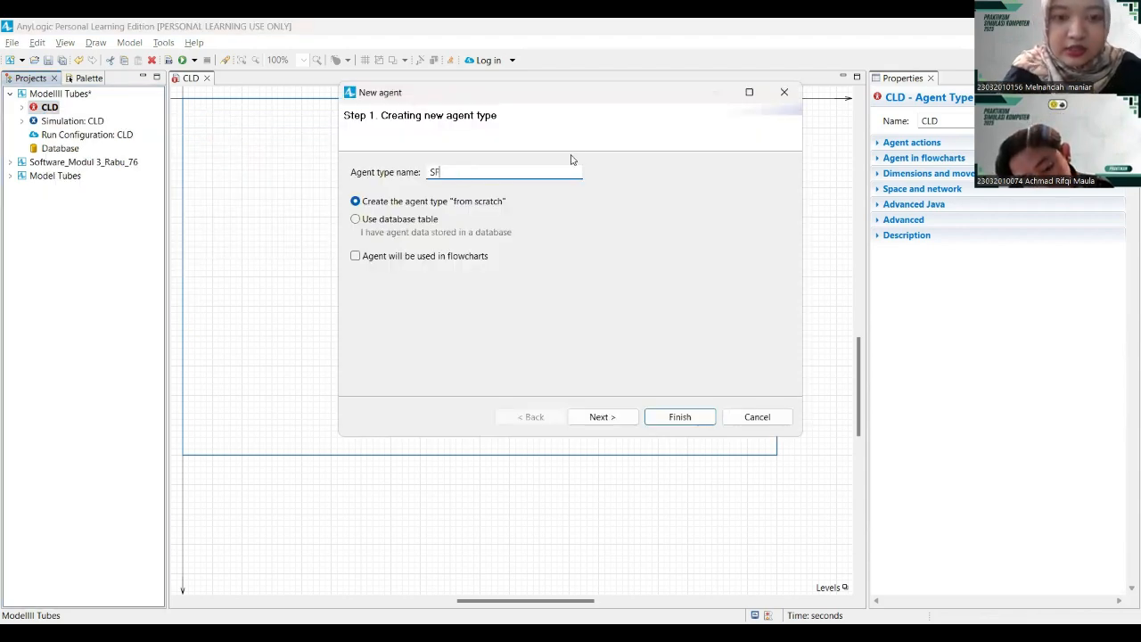
pyautogui.write('D')
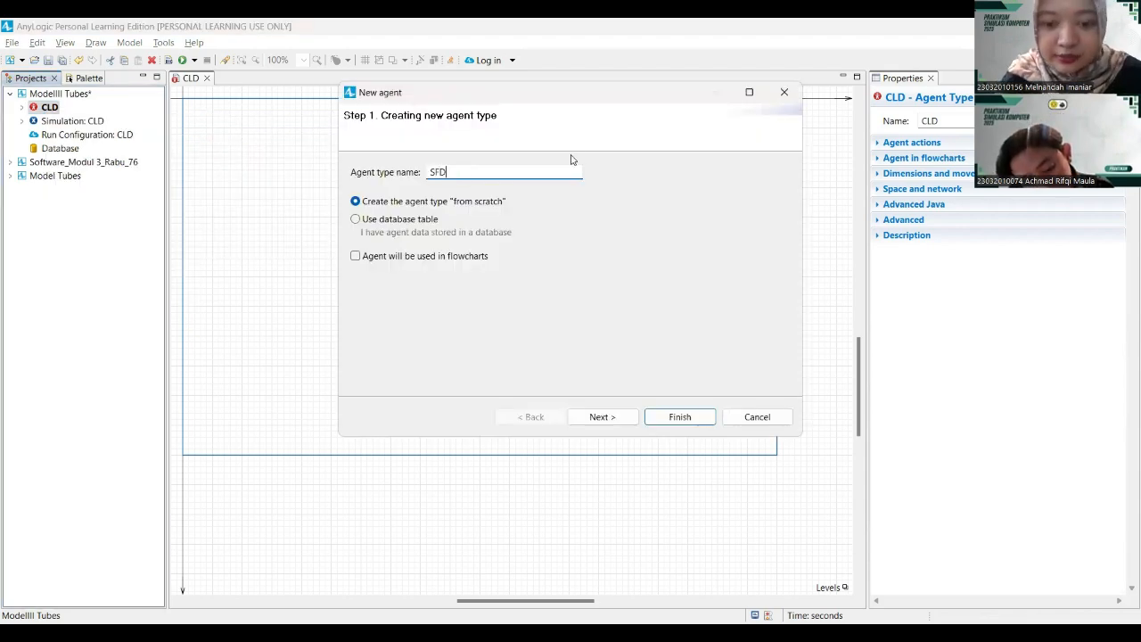
pyautogui.click(680, 417)
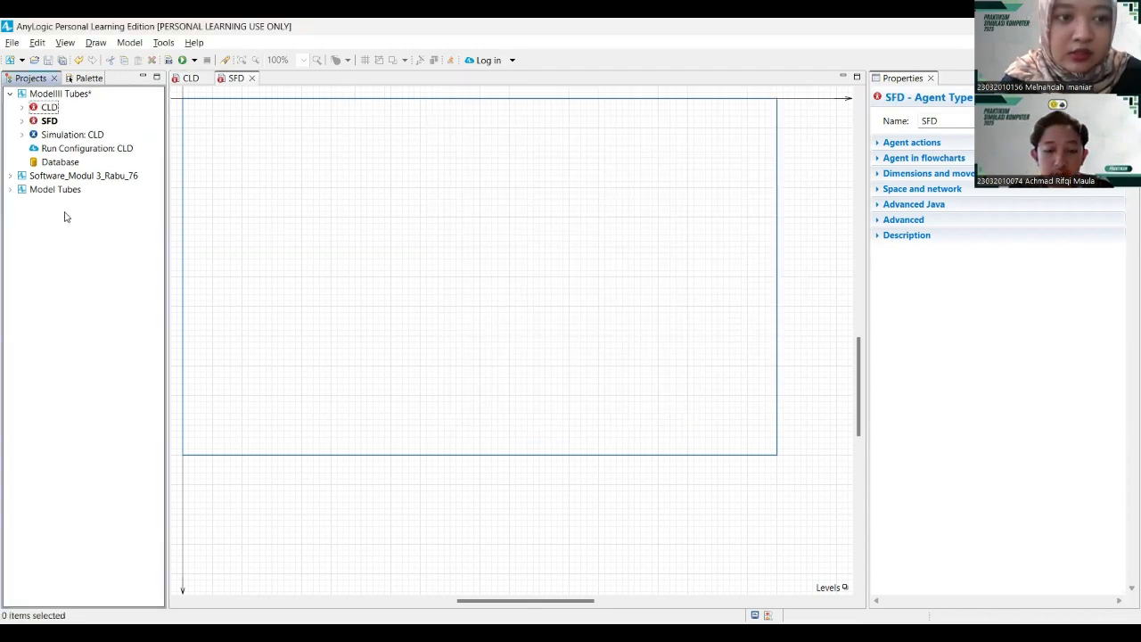
# - Create another agent type named Simulasi from scratch in the model that contains CLD and SFD
pyautogui.rightClick(44, 108)
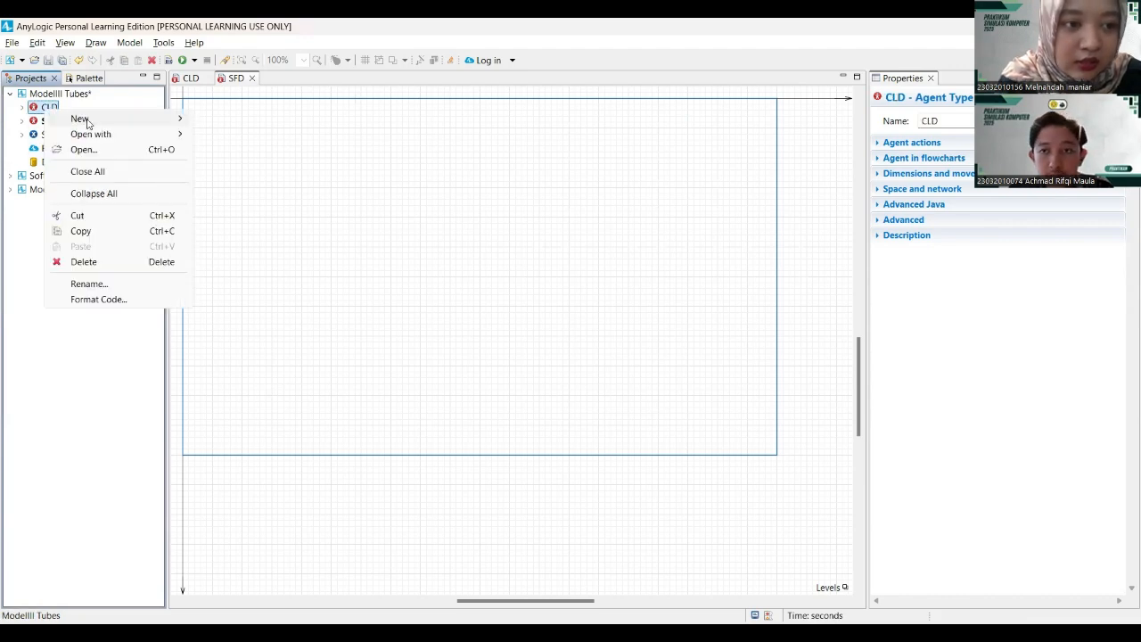
pyautogui.moveTo(88, 122)
pyautogui.click(215, 141)
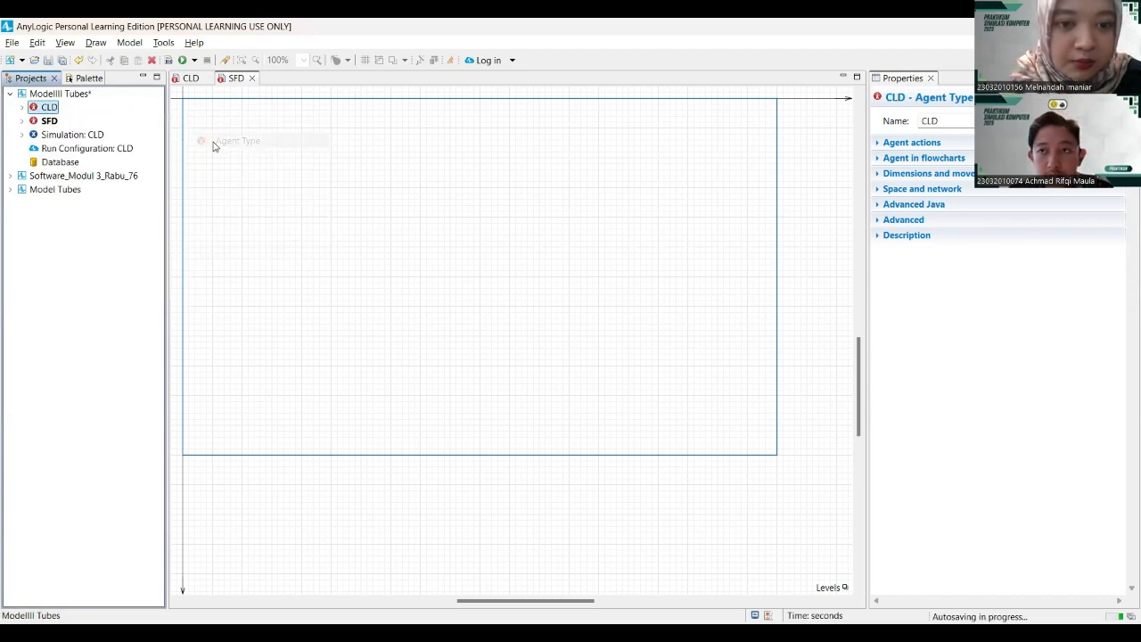
pyautogui.write('Simul')
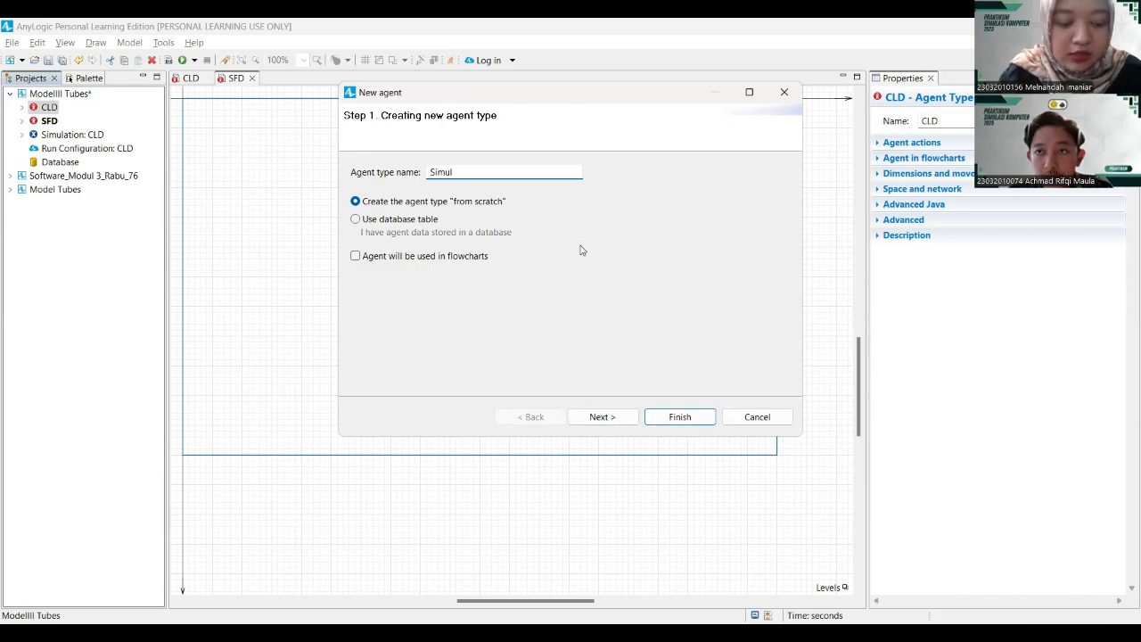
pyautogui.write('asi')
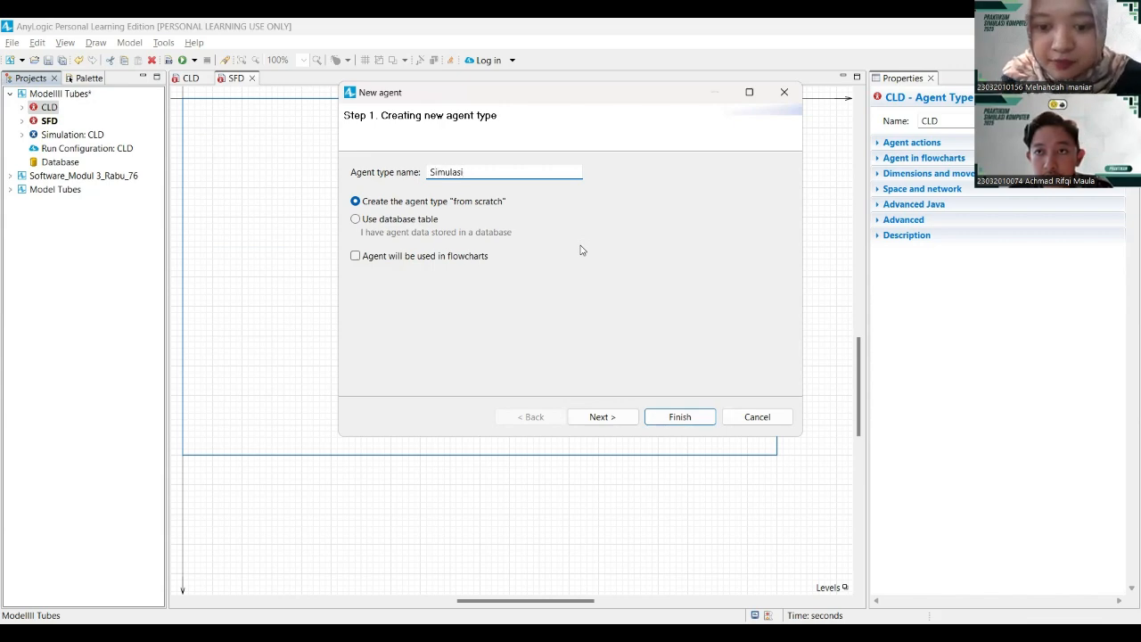
pyautogui.click(682, 417)
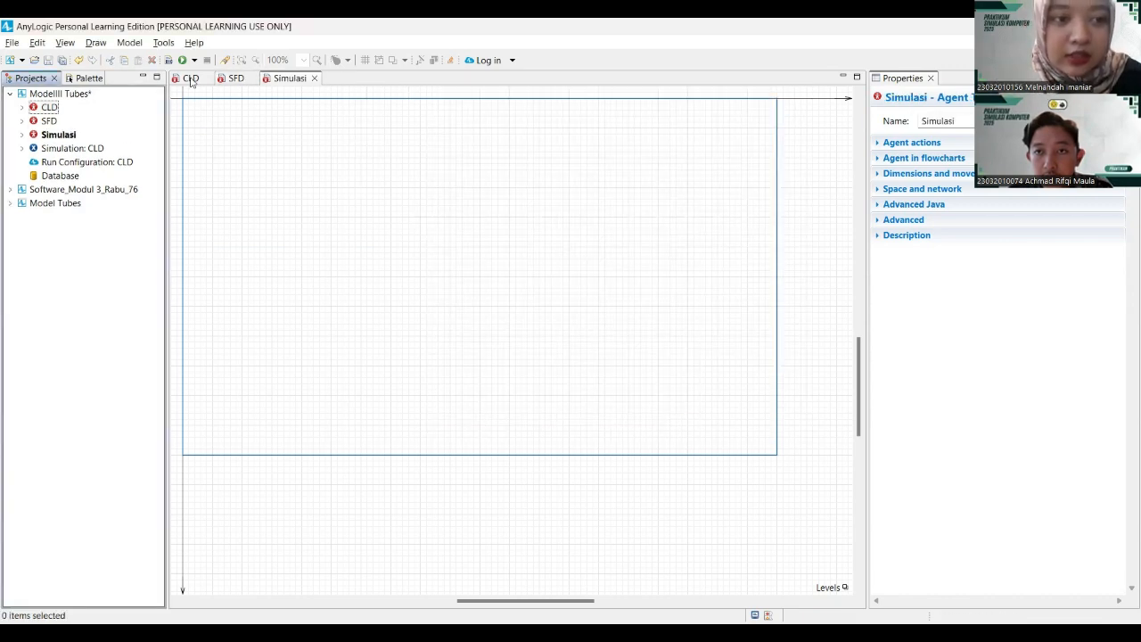
# - Open the CLD agent type's diagram and bring up the Presentation elements for drawing
pyautogui.click(190, 79)
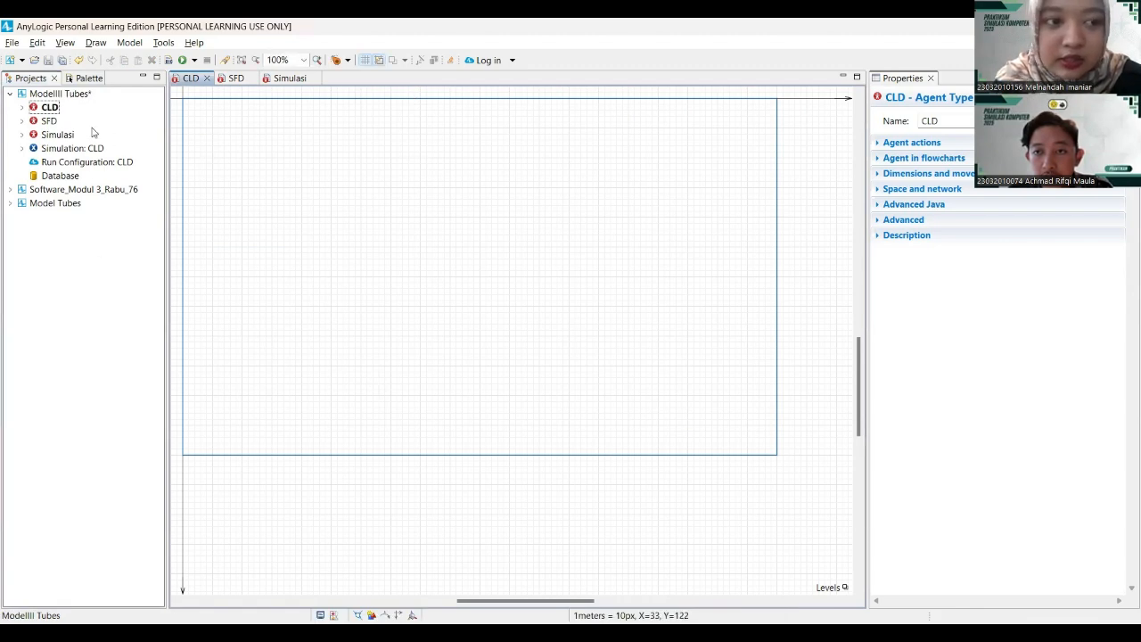
pyautogui.click(86, 78)
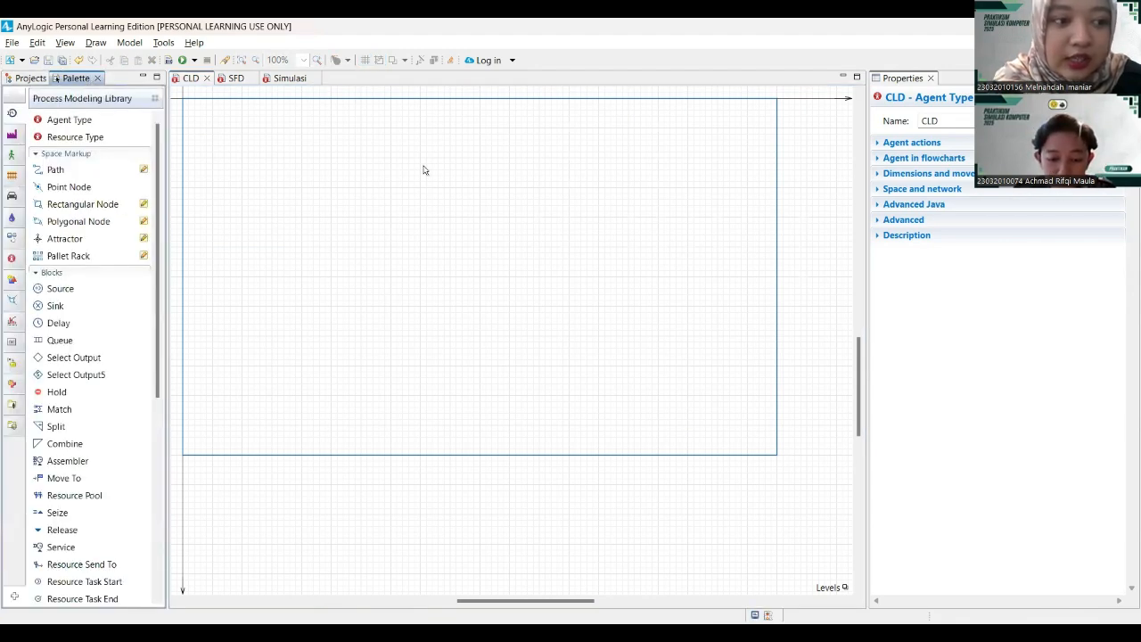
pyautogui.click(12, 280)
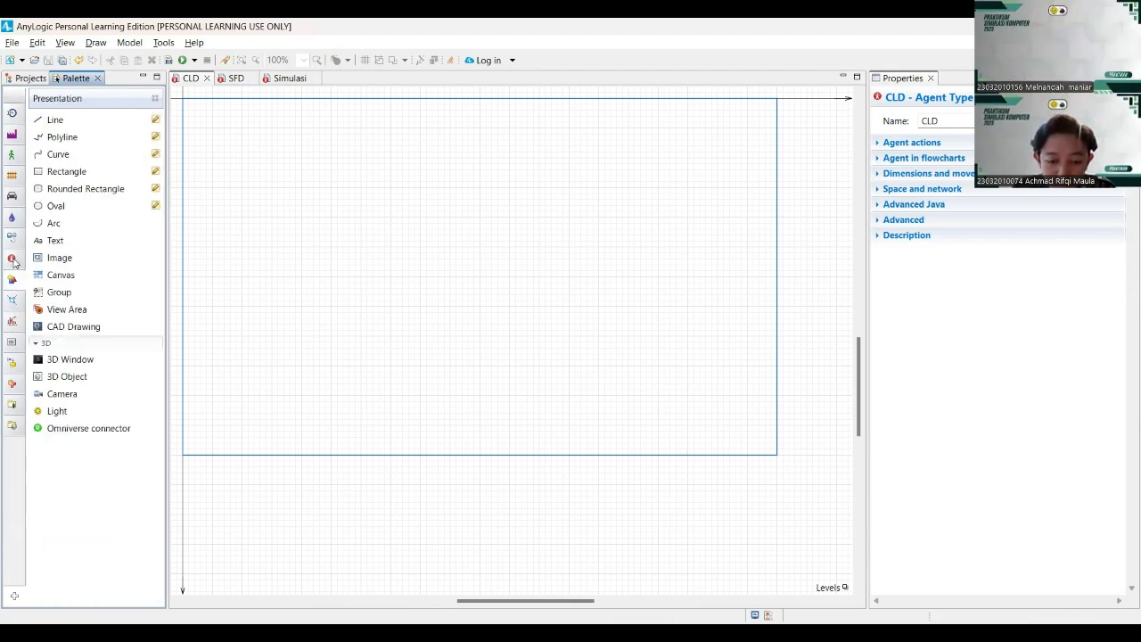
pyautogui.click(13, 259)
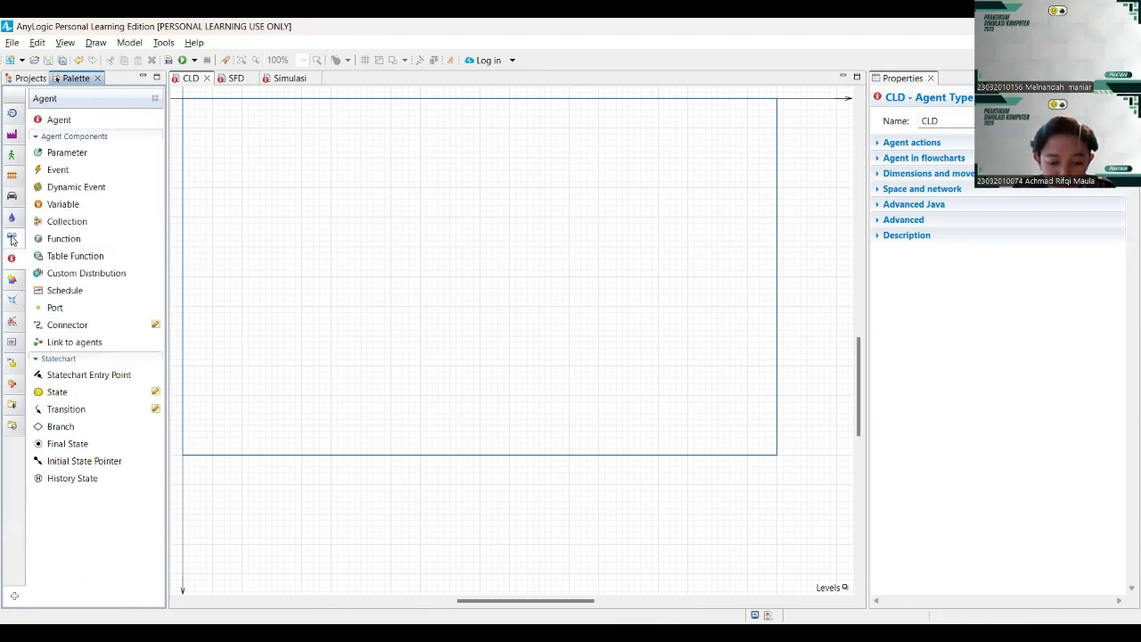
pyautogui.moveTo(12, 239)
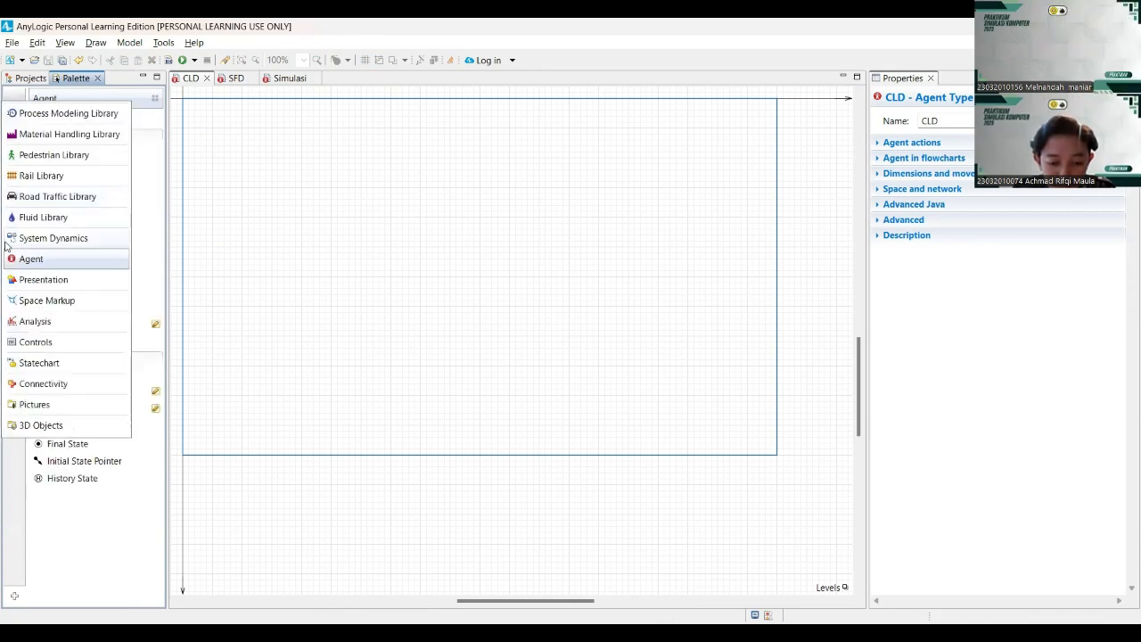
pyautogui.click(36, 281)
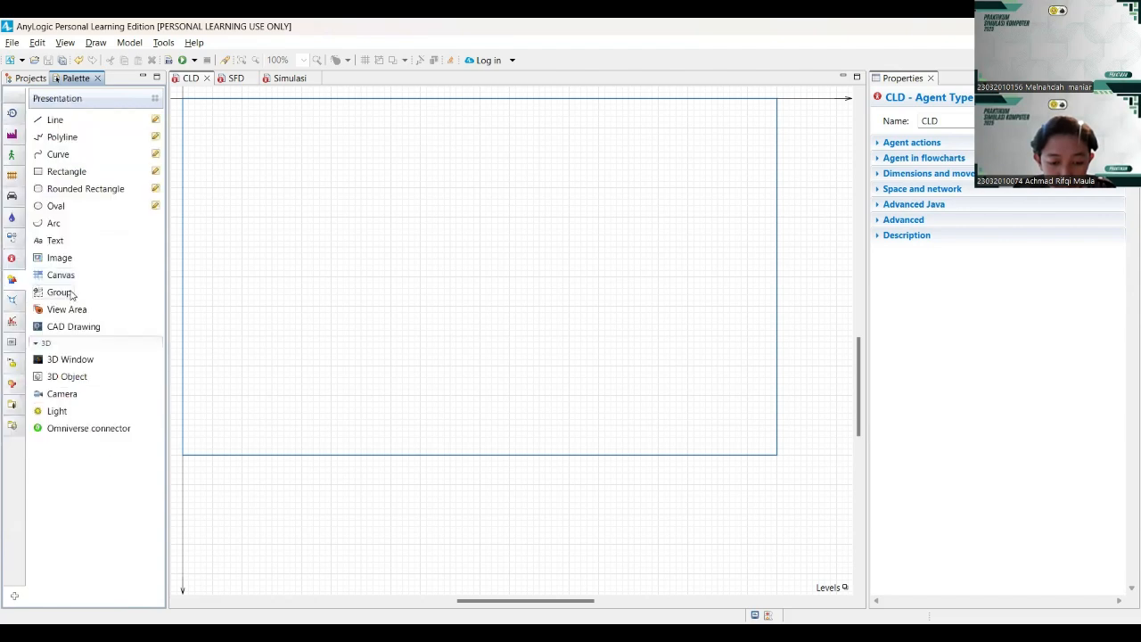
# - Try to place a Text element inside the frame of the CLD diagram
pyautogui.click(51, 243)
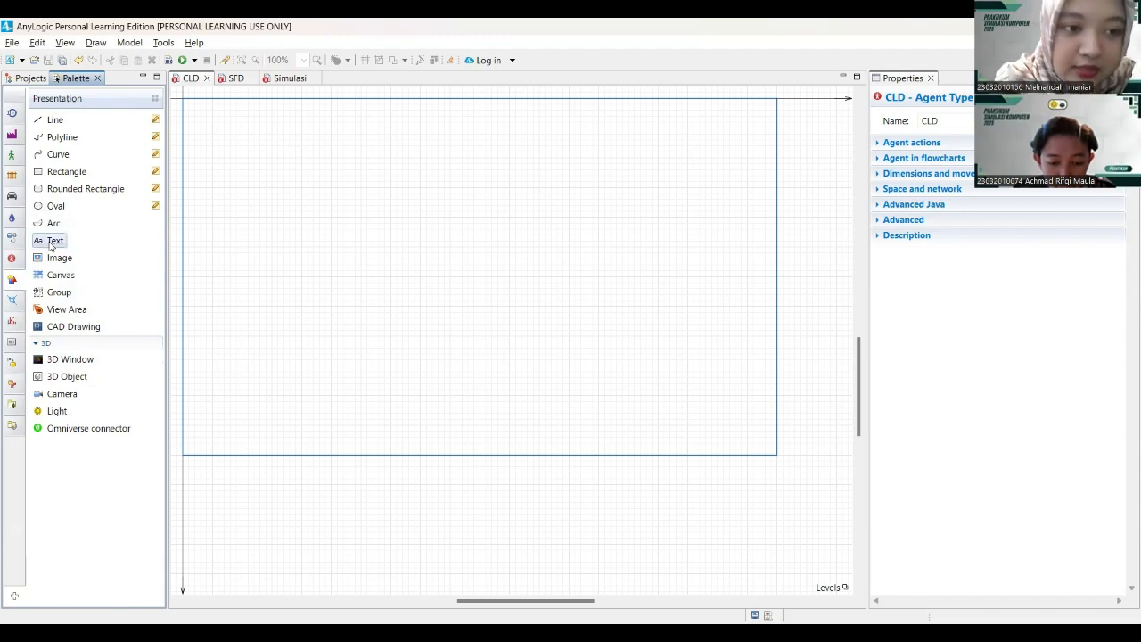
pyautogui.click(266, 163)
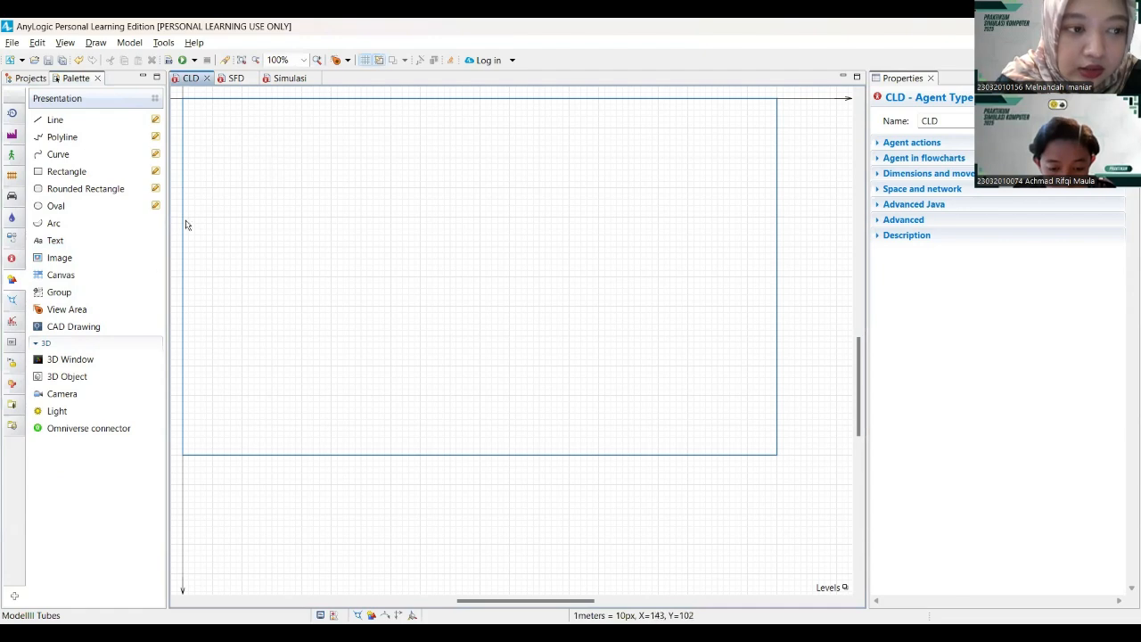
pyautogui.click(54, 240)
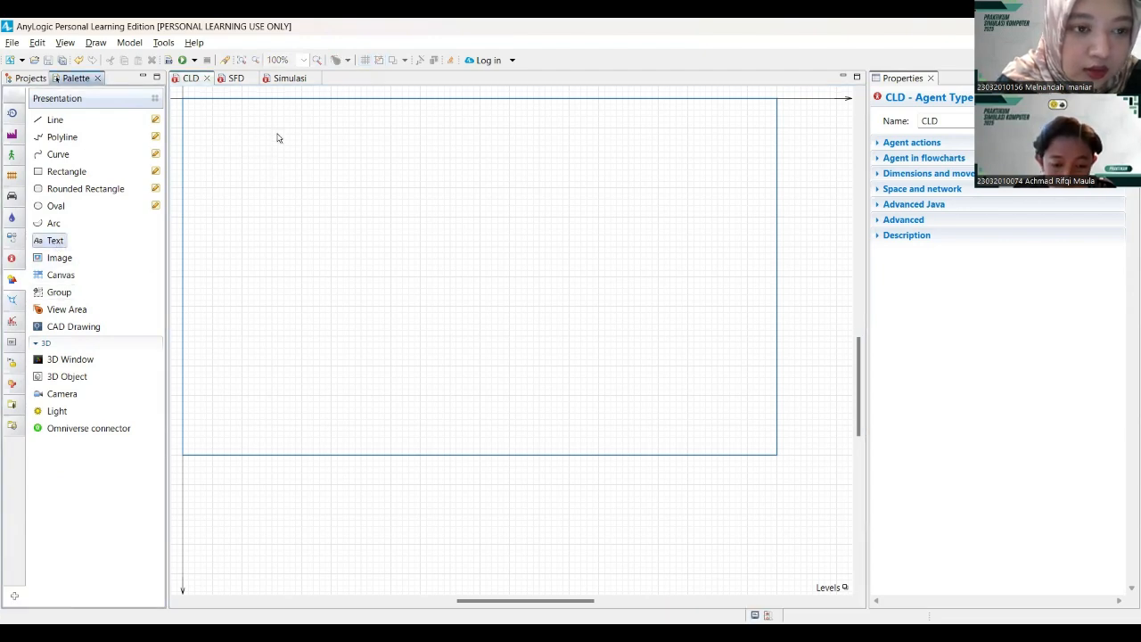
pyautogui.click(260, 145)
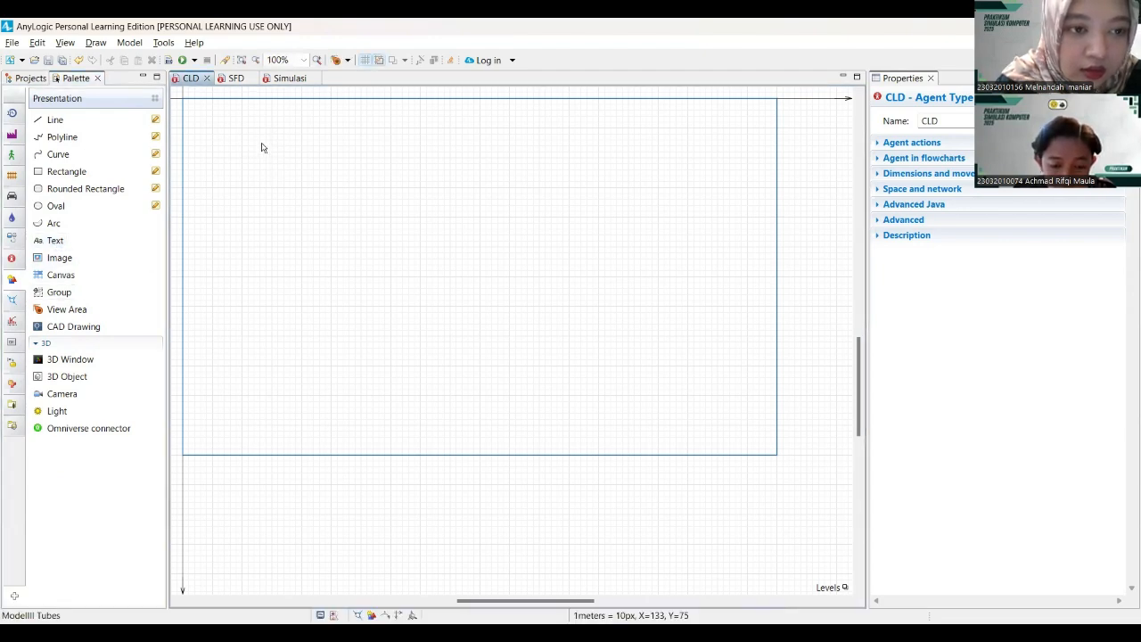
pyautogui.rightClick(59, 240)
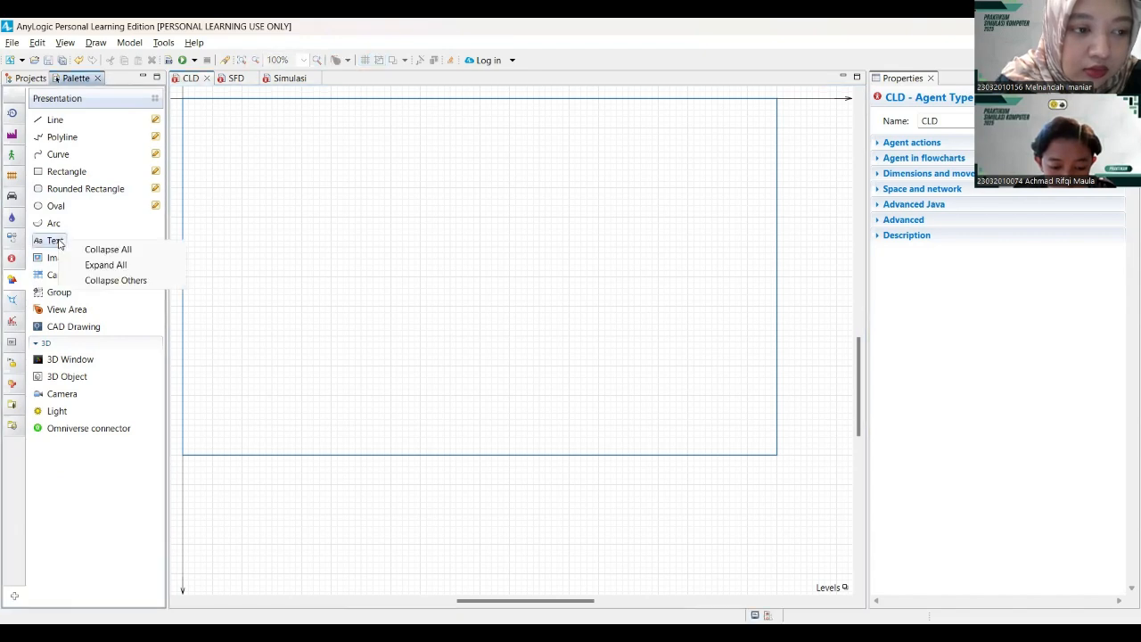
pyautogui.click(269, 174)
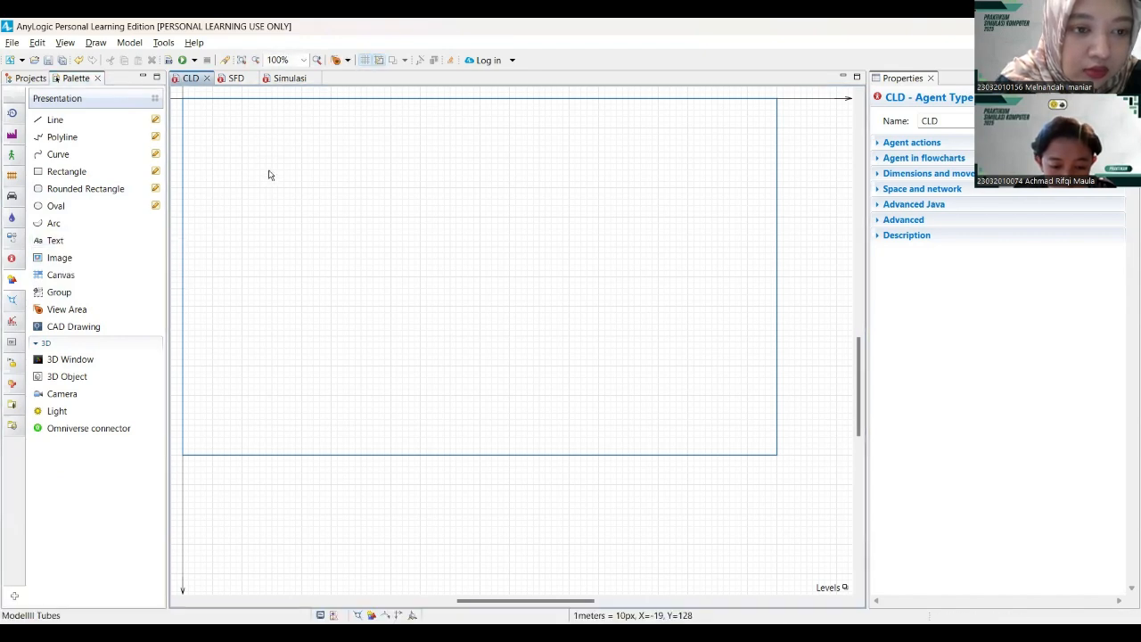
pyautogui.keyDown('ctrl'); pyautogui.scroll(3, 272, 178); pyautogui.keyUp('ctrl')
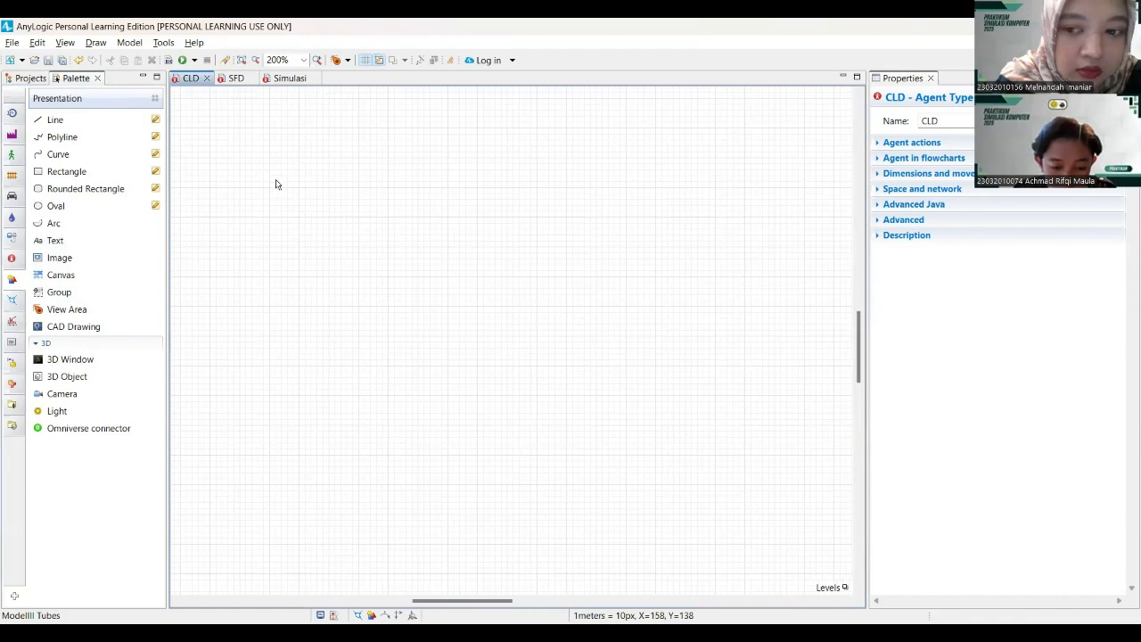
pyautogui.keyDown('ctrl'); pyautogui.scroll(-3, 275, 185); pyautogui.keyUp('ctrl')
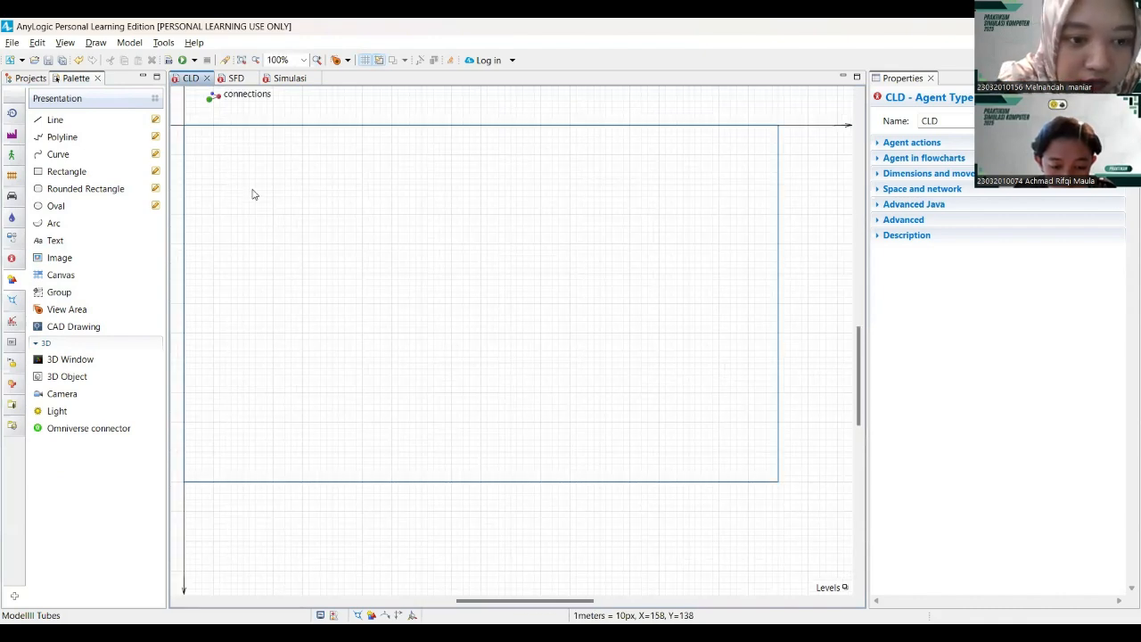
pyautogui.moveTo(254, 186); pyautogui.dragTo(353, 193)
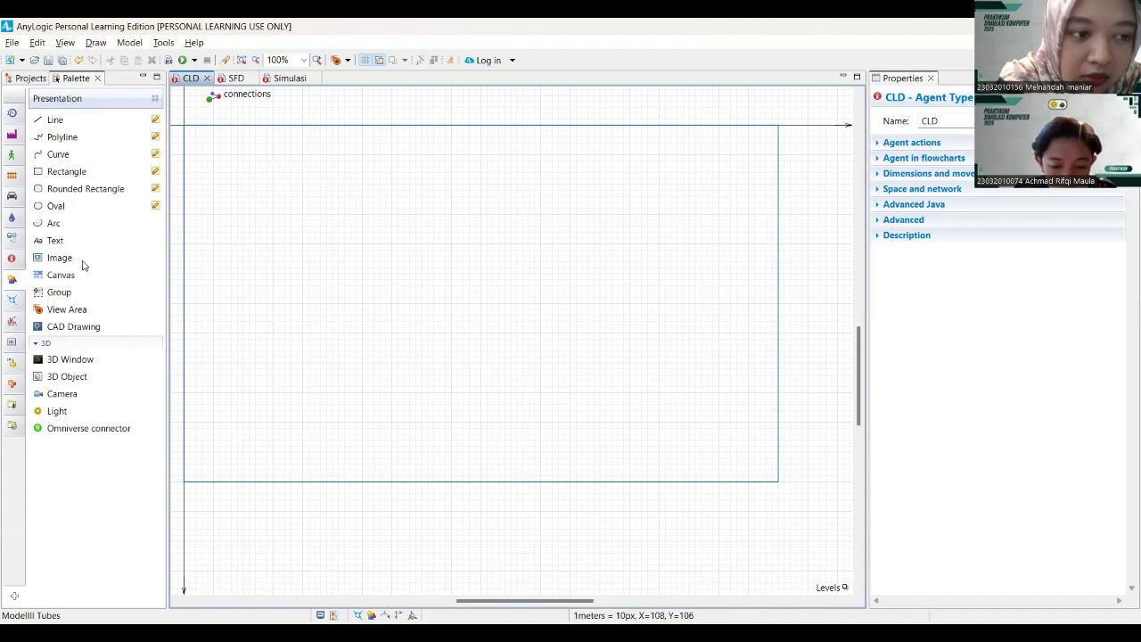
pyautogui.click(47, 238)
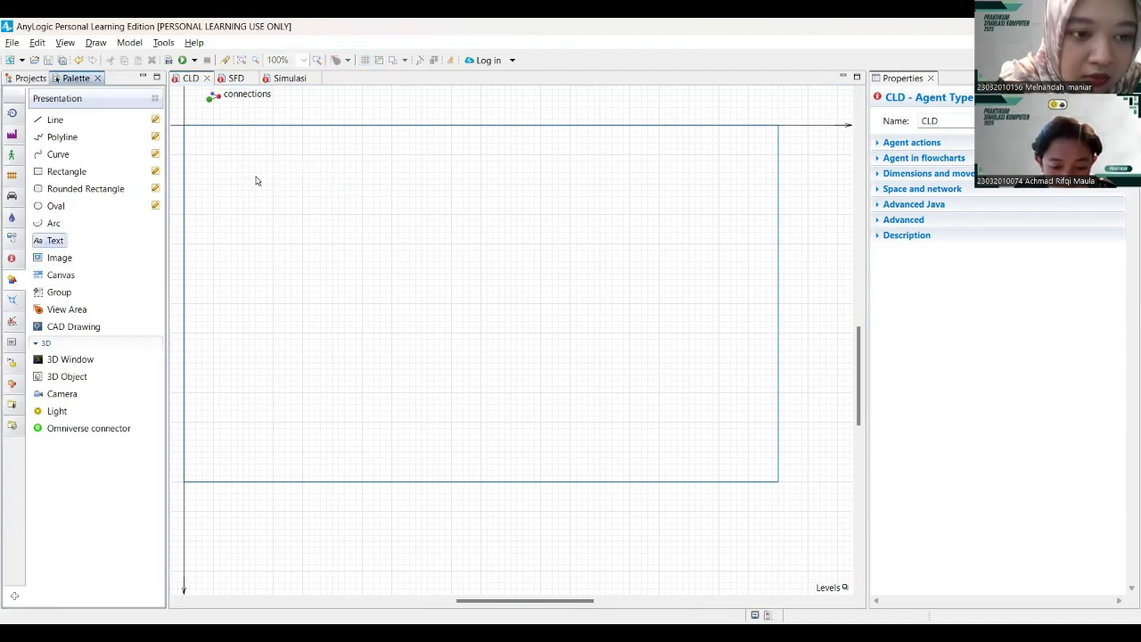
pyautogui.moveTo(255, 177); pyautogui.dragTo(314, 198)
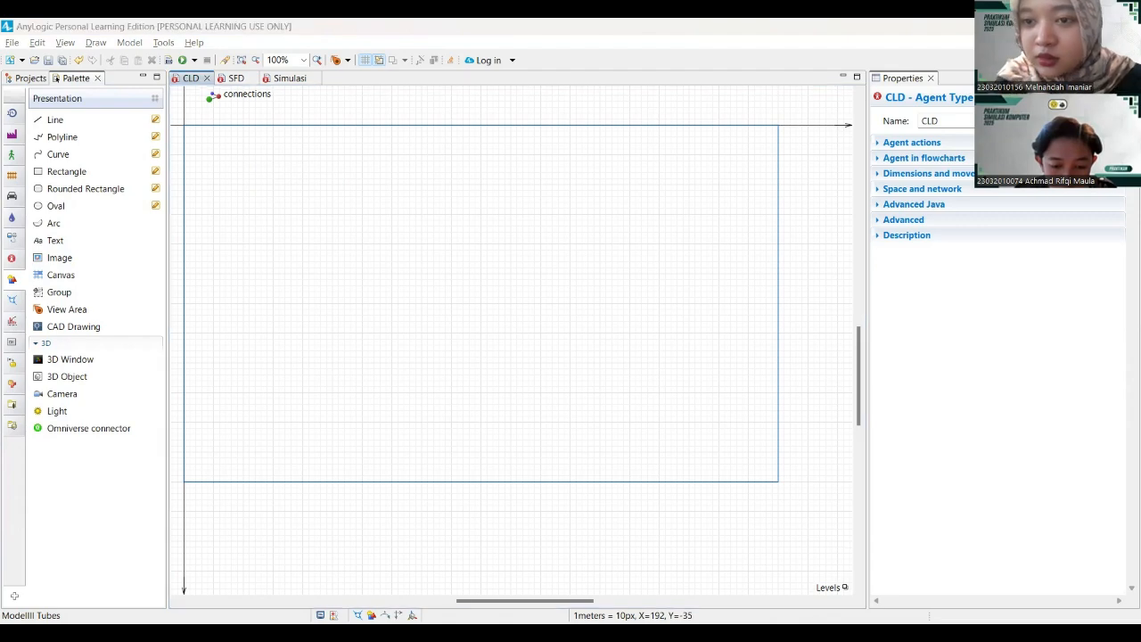
# - Add a Text element reading Jumlah_Maks_Produksi to the CLD diagram and position it near the frame's upper-left corner
pyautogui.click(245, 206)
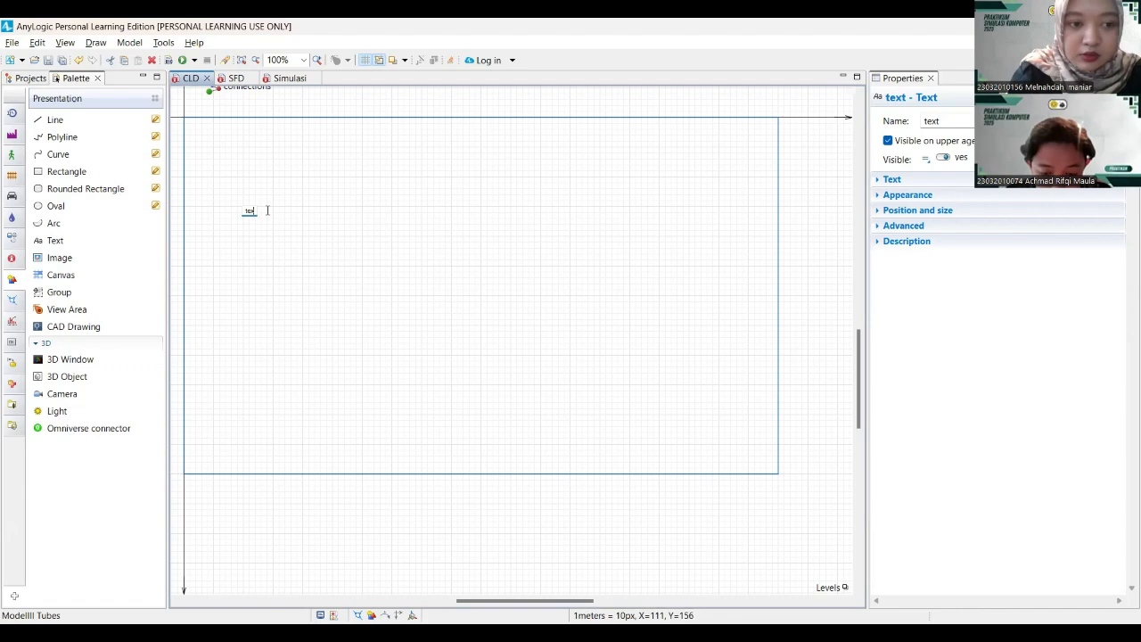
pyautogui.doubleClick(253, 211)
pyautogui.write('Jumlah')
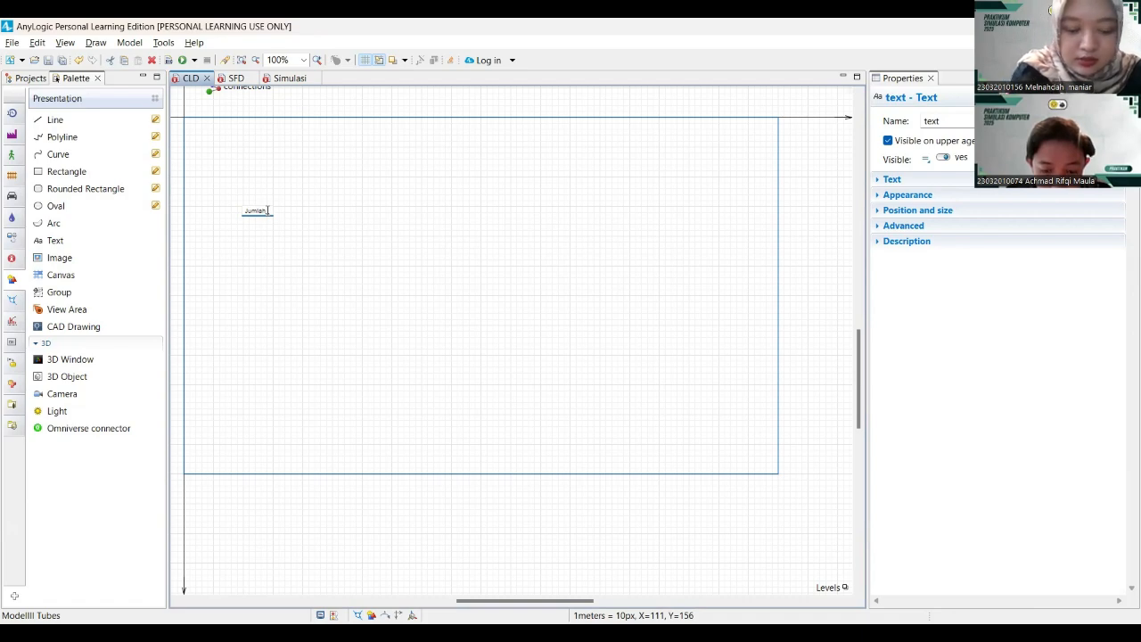
pyautogui.write(' Maks')
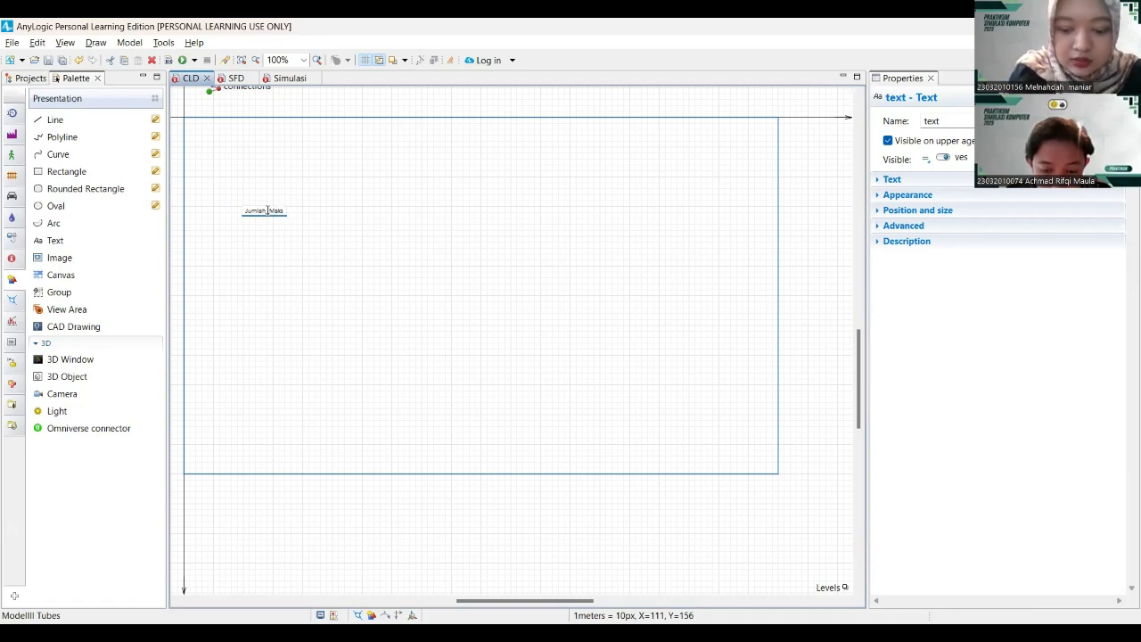
pyautogui.write('_Produksi')
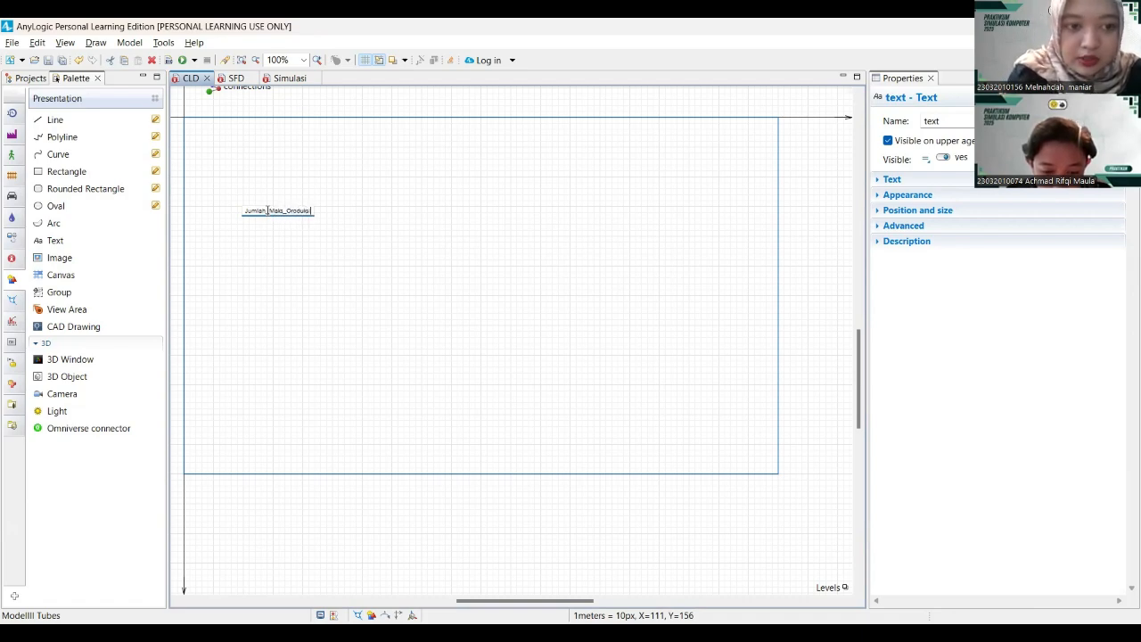
pyautogui.press('BackSpace')
pyautogui.press('BackSpace')
pyautogui.press('BackSpace')
pyautogui.press('BackSpace')
pyautogui.press('BackSpace')
pyautogui.press('BackSpace')
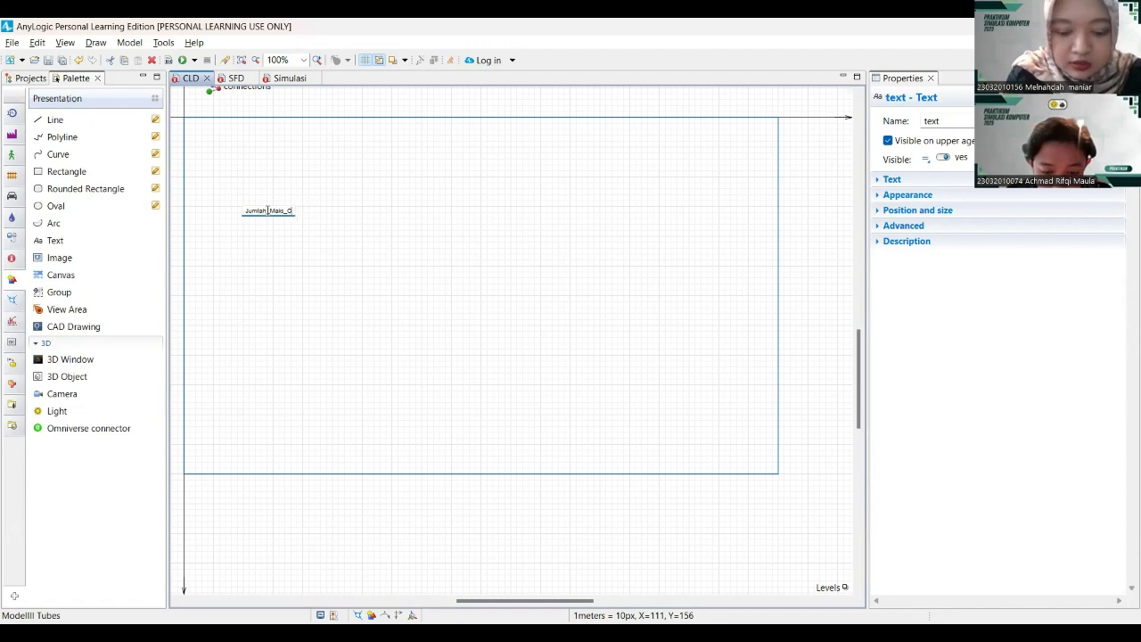
pyautogui.write('oduksi')
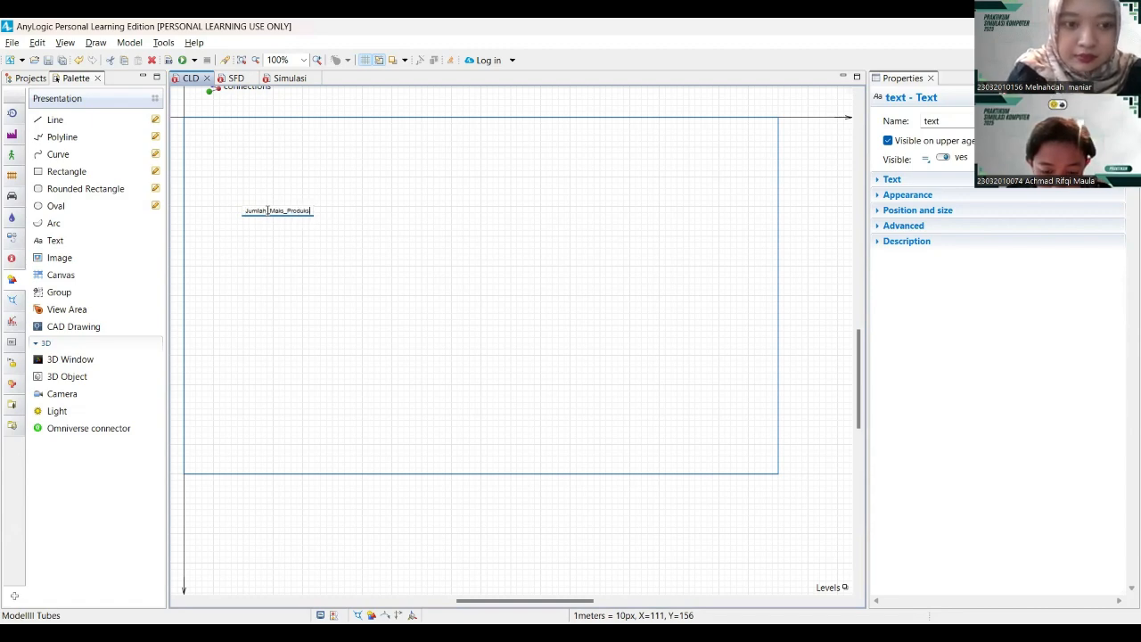
pyautogui.press('Return')
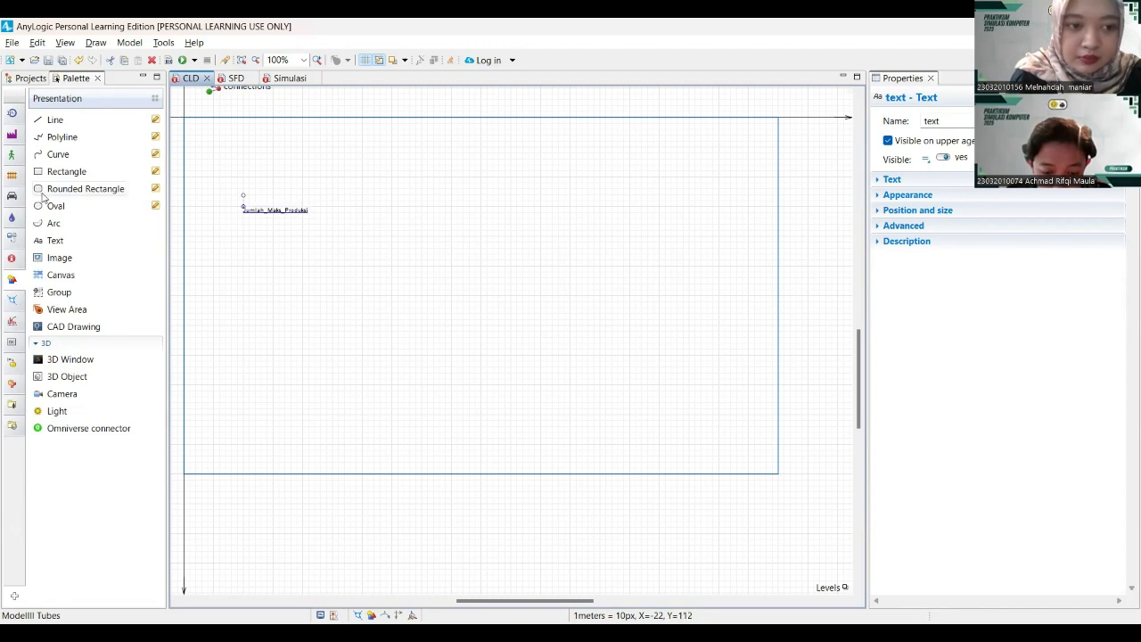
pyautogui.moveTo(264, 214); pyautogui.dragTo(233, 179)
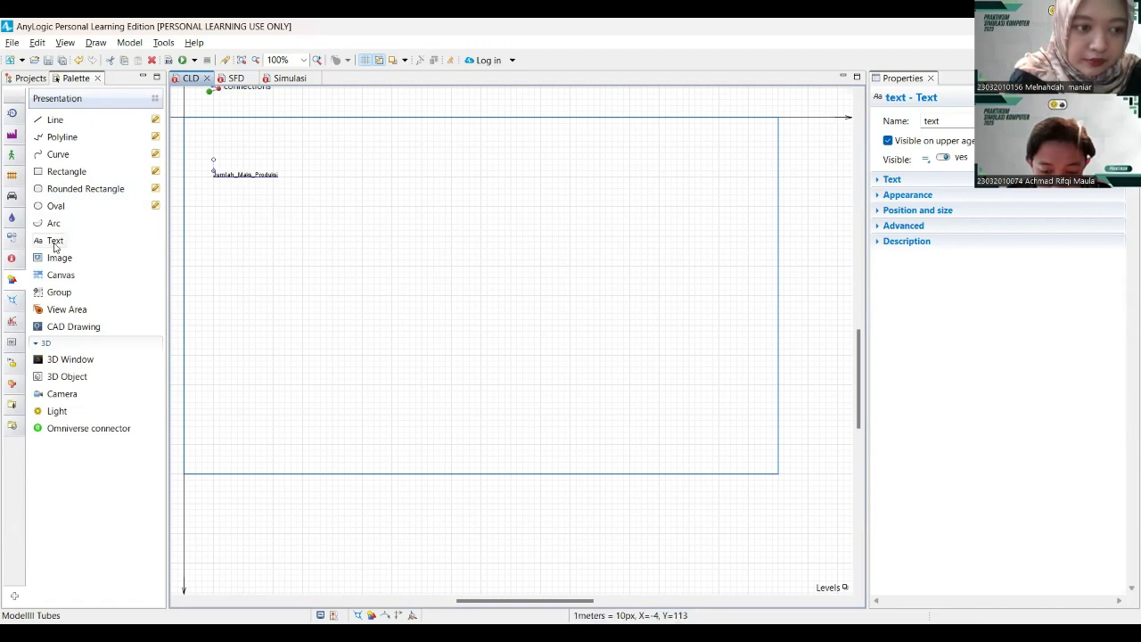
# - Add a Text element reading Alpukat_Hasil_Produksi to the CLD diagram, below and to the right of Jumlah_Maks_Produksi
pyautogui.moveTo(55, 247); pyautogui.dragTo(318, 206)
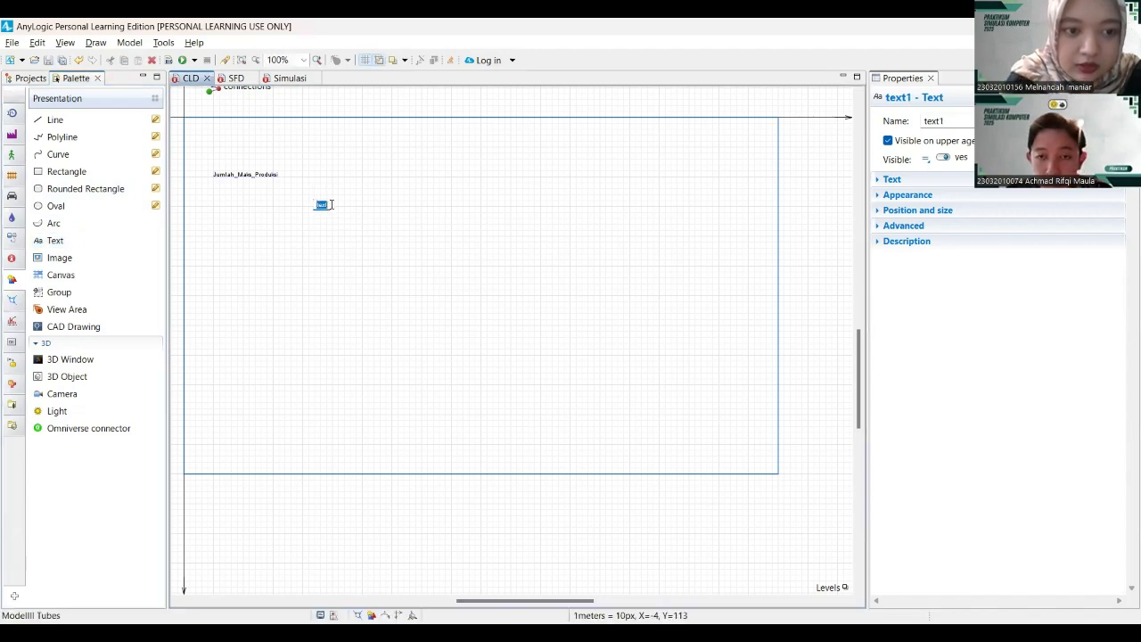
pyautogui.write('A')
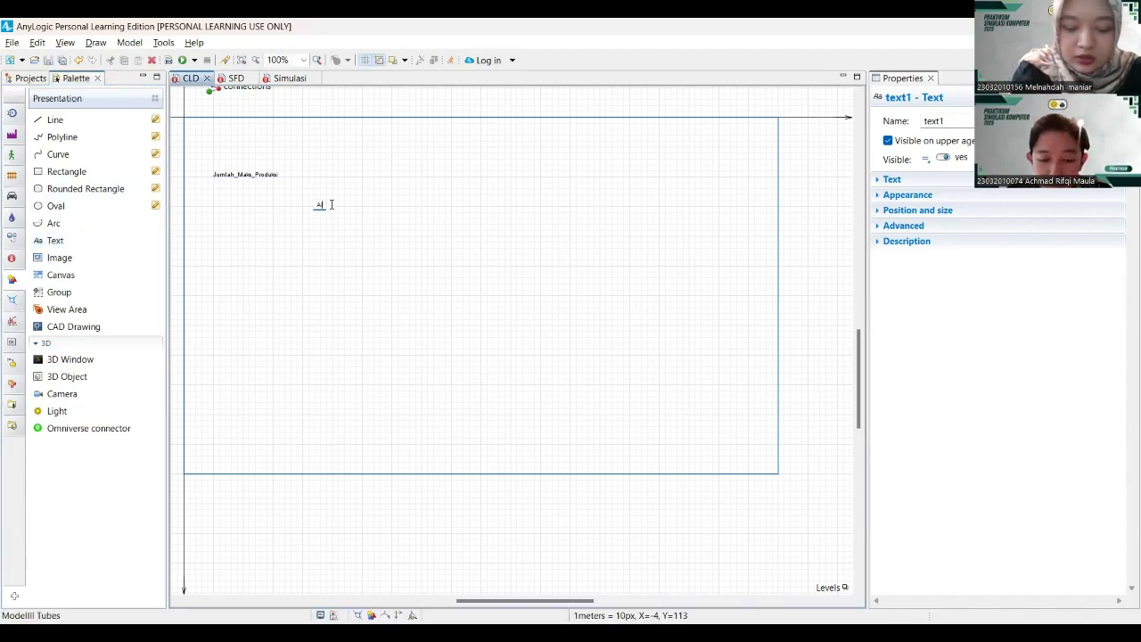
pyautogui.write('la')
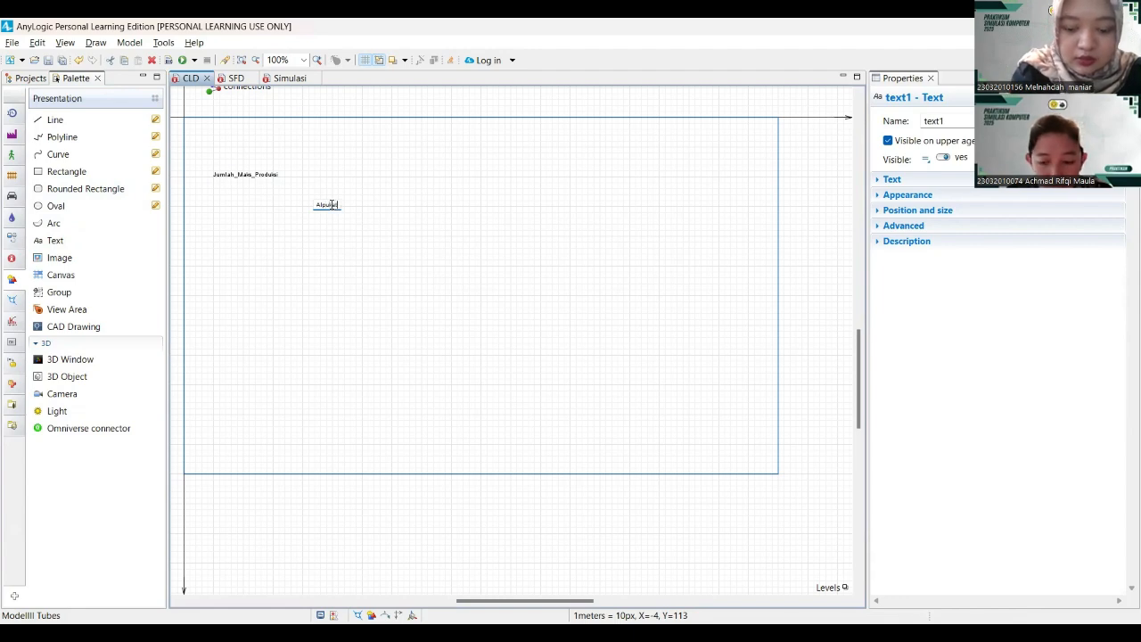
pyautogui.write('uka')
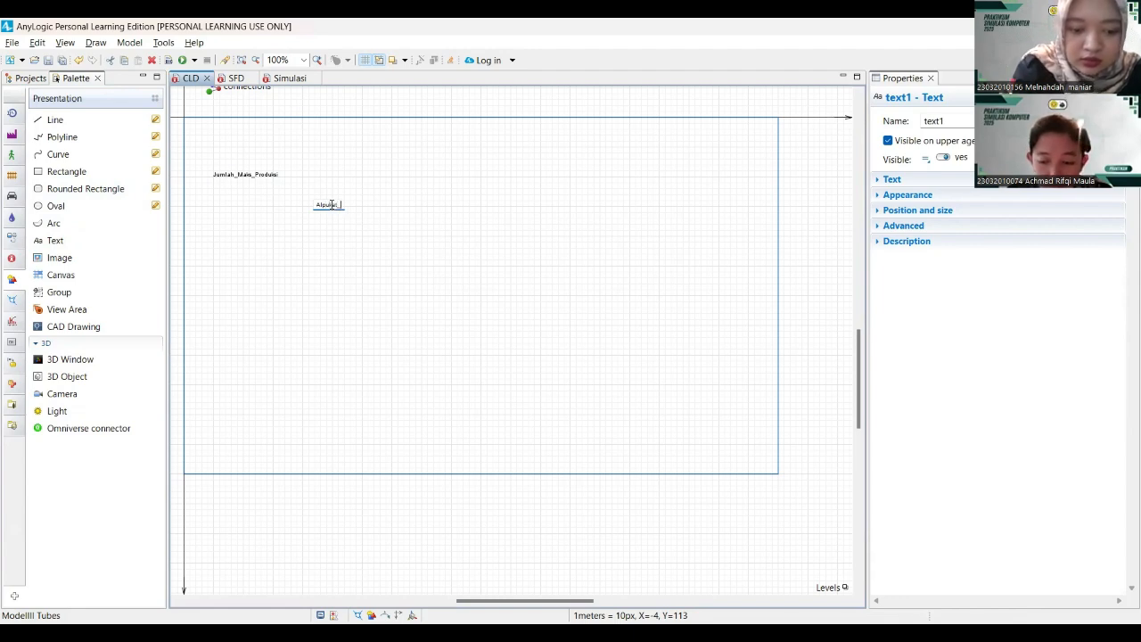
pyautogui.write('t_Ha')
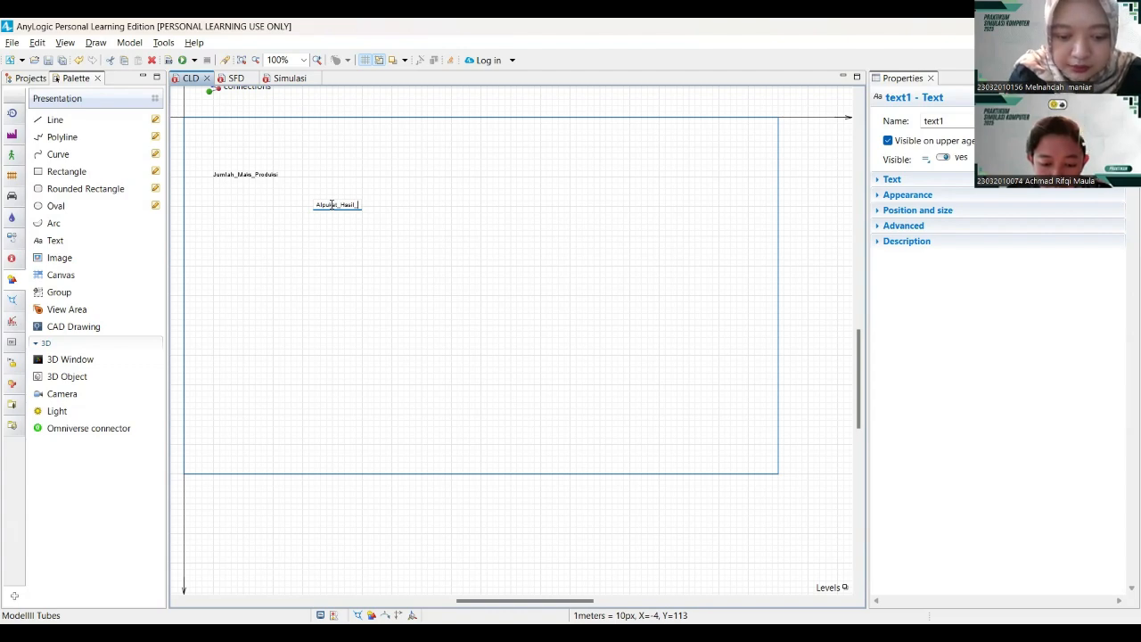
pyautogui.write('sil_')
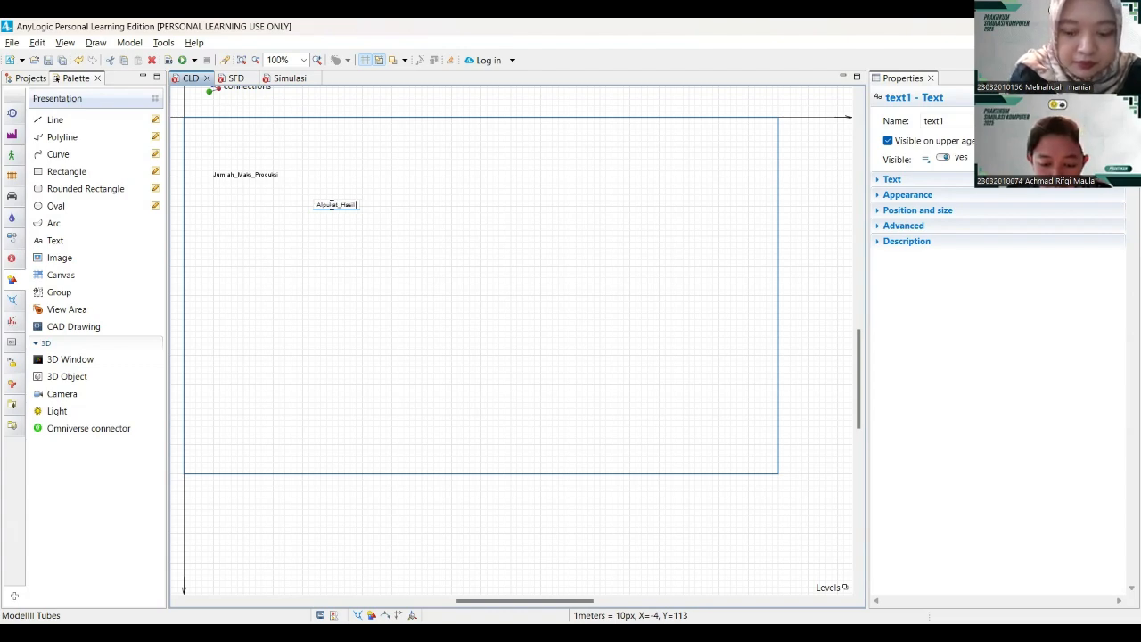
pyautogui.write('Produksi')
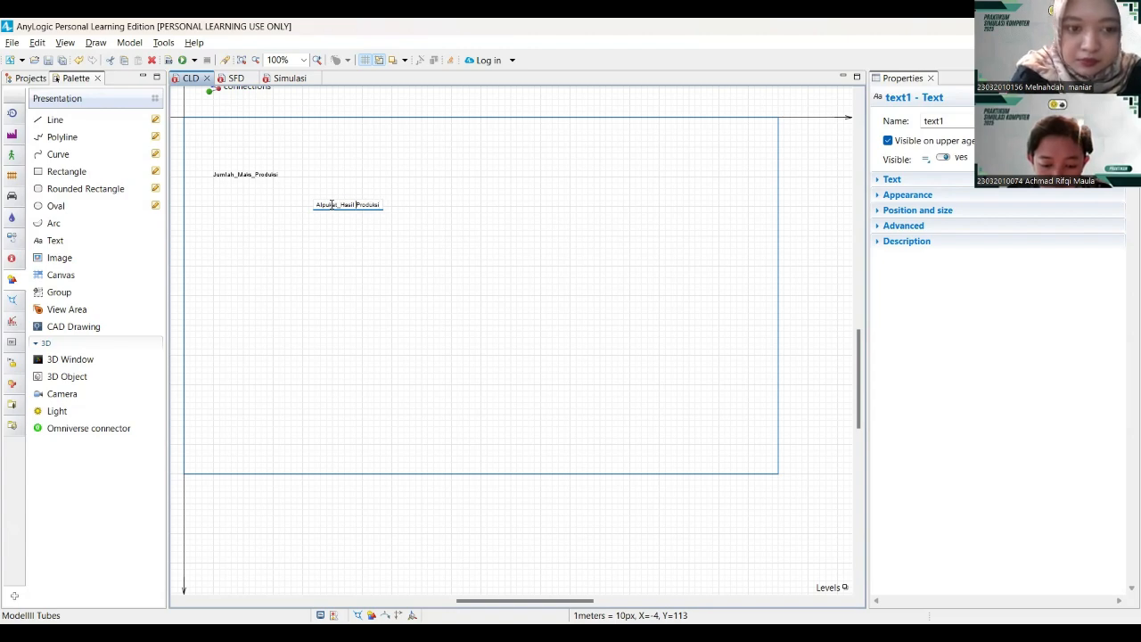
pyautogui.press('BackSpace')
pyautogui.write('_')
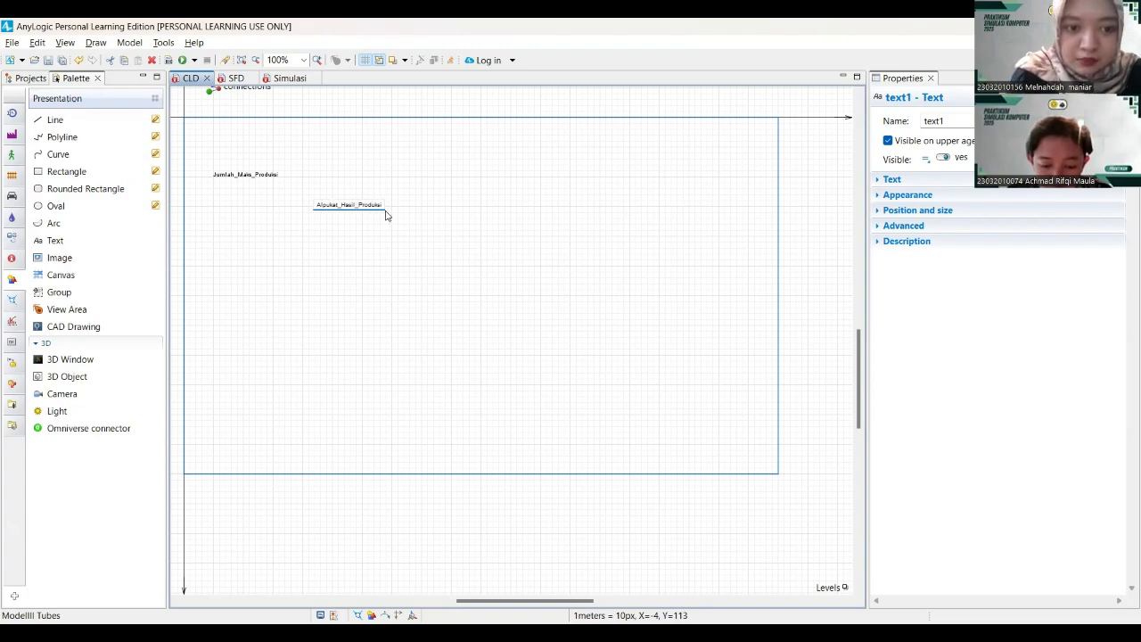
pyautogui.click(389, 217)
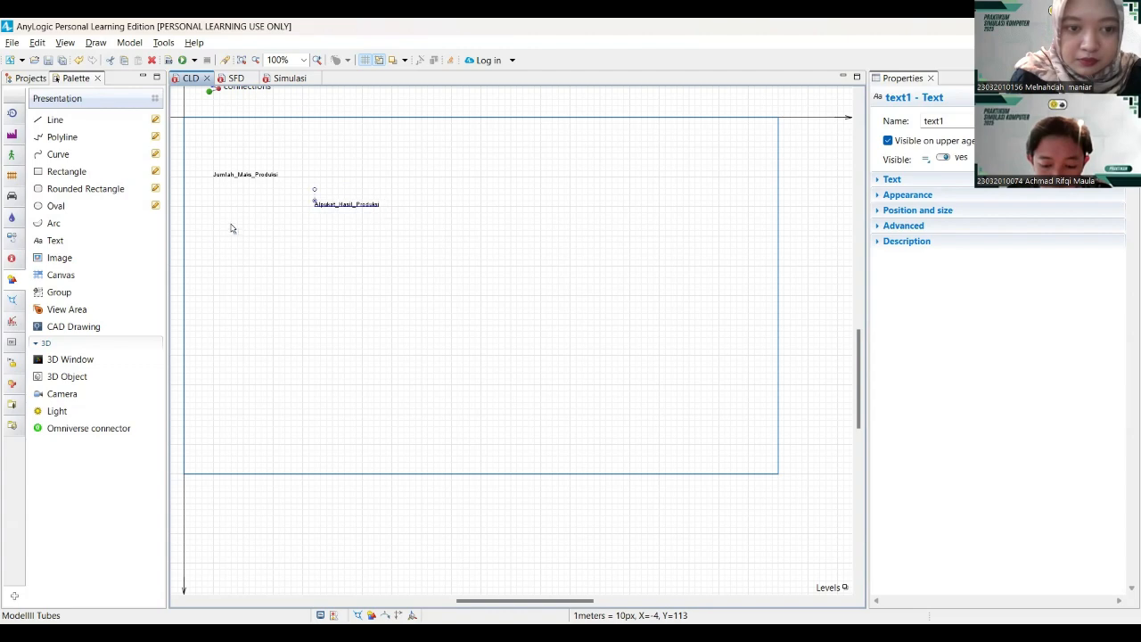
# - Add a Text element reading Presentase Keberhasilan Produksi below the Alpukat_Hasil_Produksi label and align its left edge with Jumlah_Maks_Produksi
pyautogui.click(50, 242)
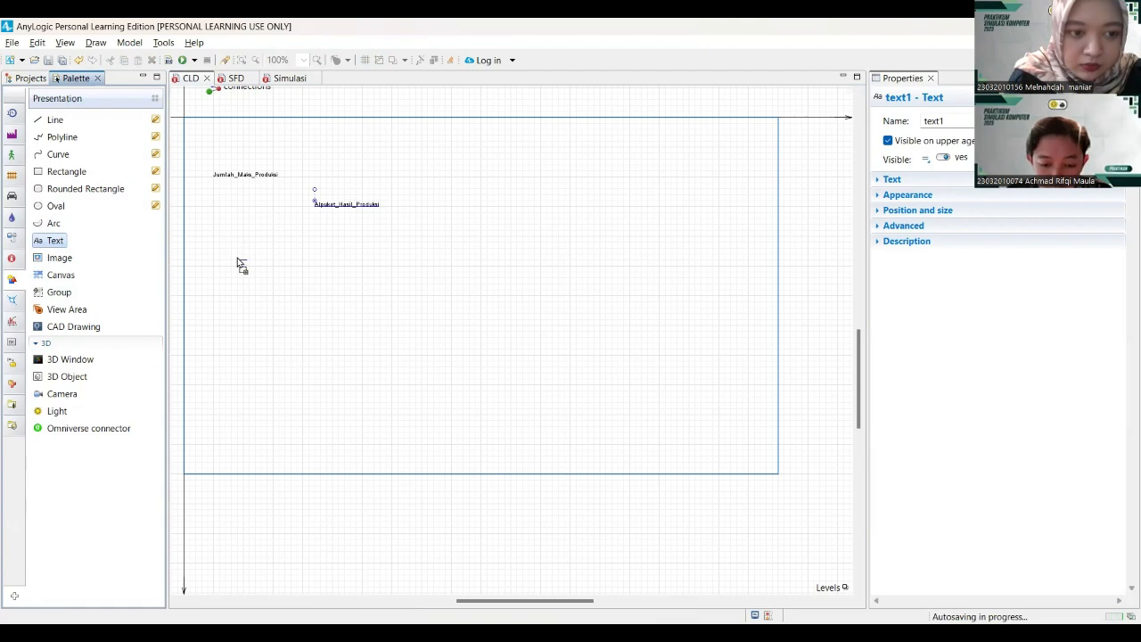
pyautogui.click(239, 233)
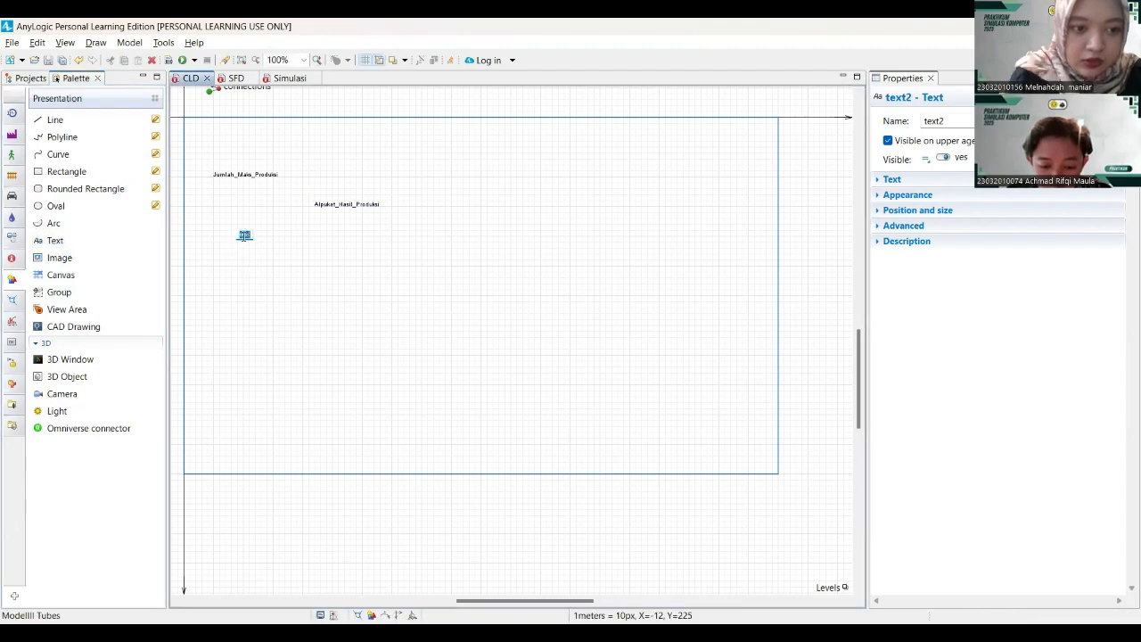
pyautogui.write('Presenta')
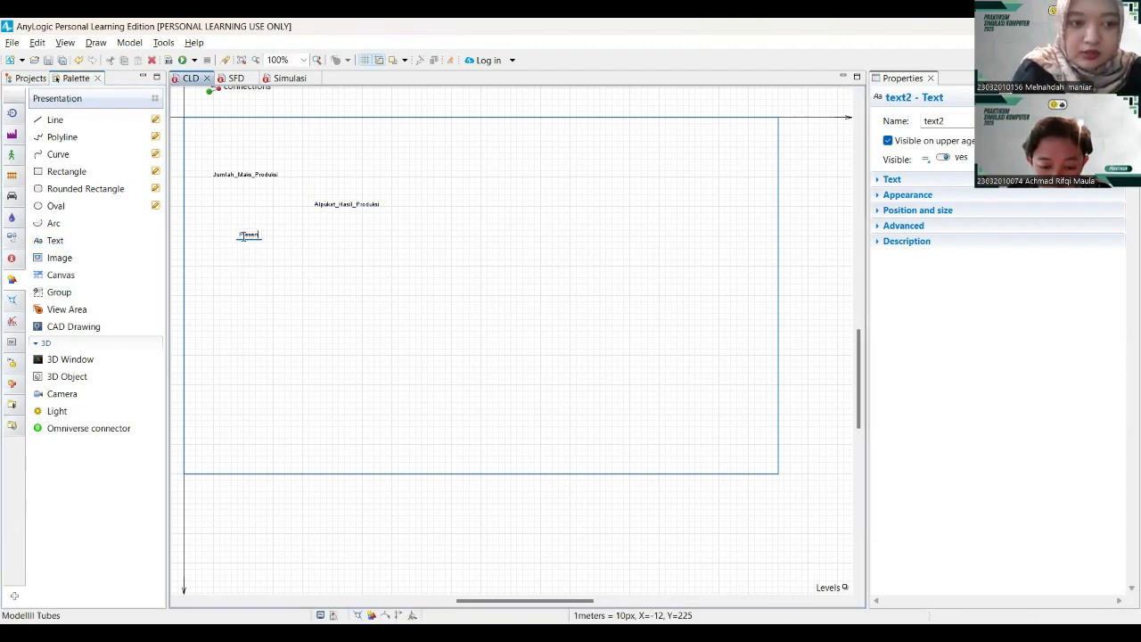
pyautogui.write('se Kebe')
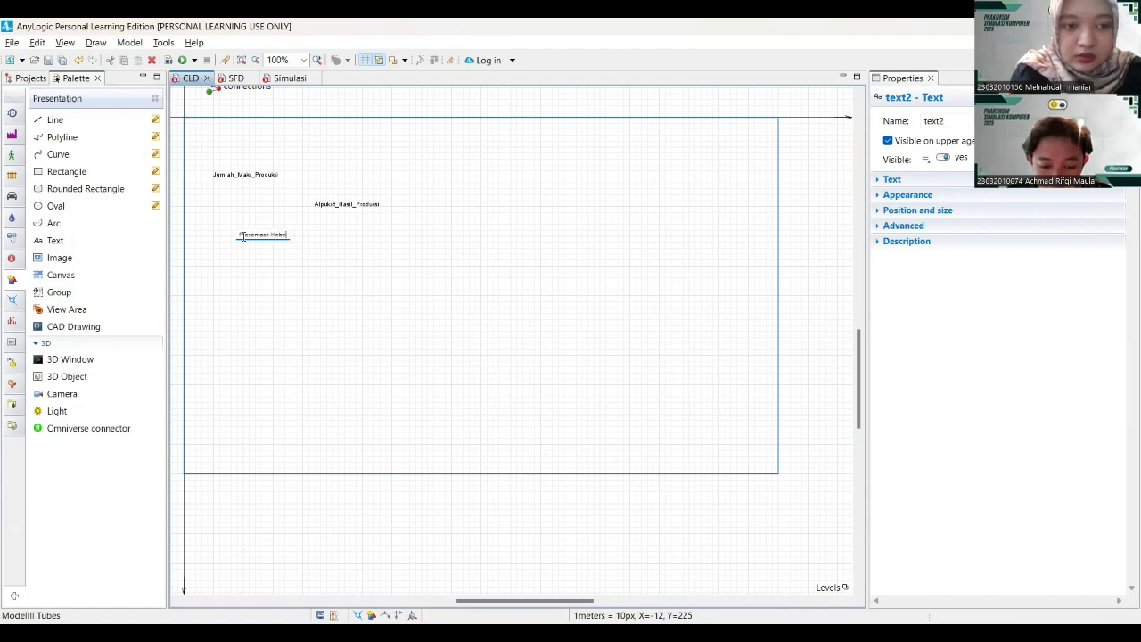
pyautogui.write('rhas')
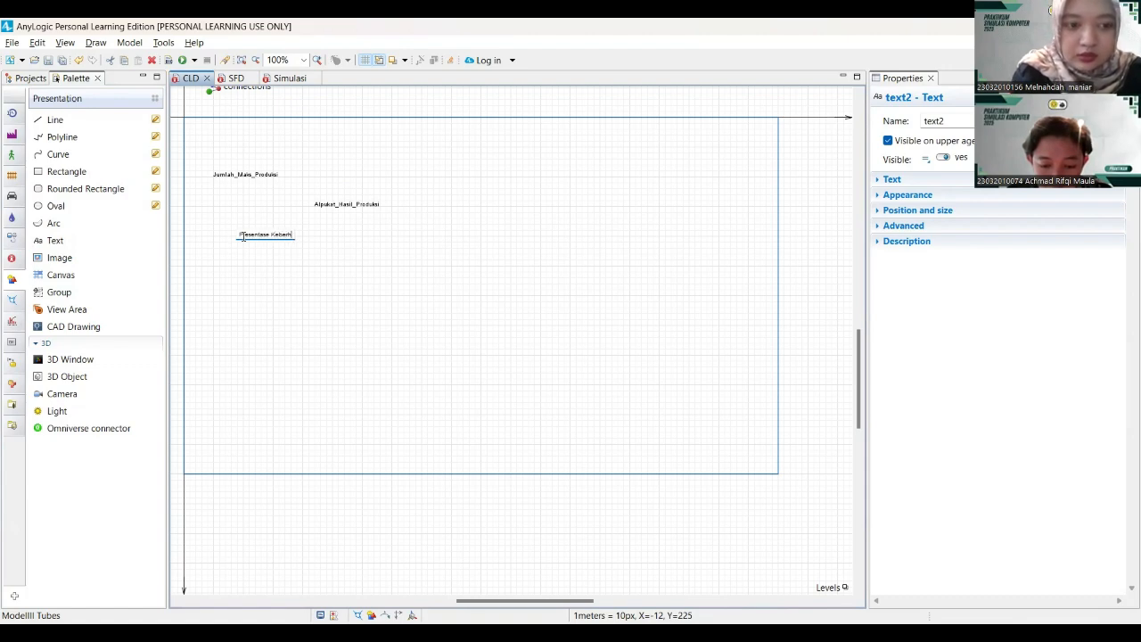
pyautogui.write('ilan ')
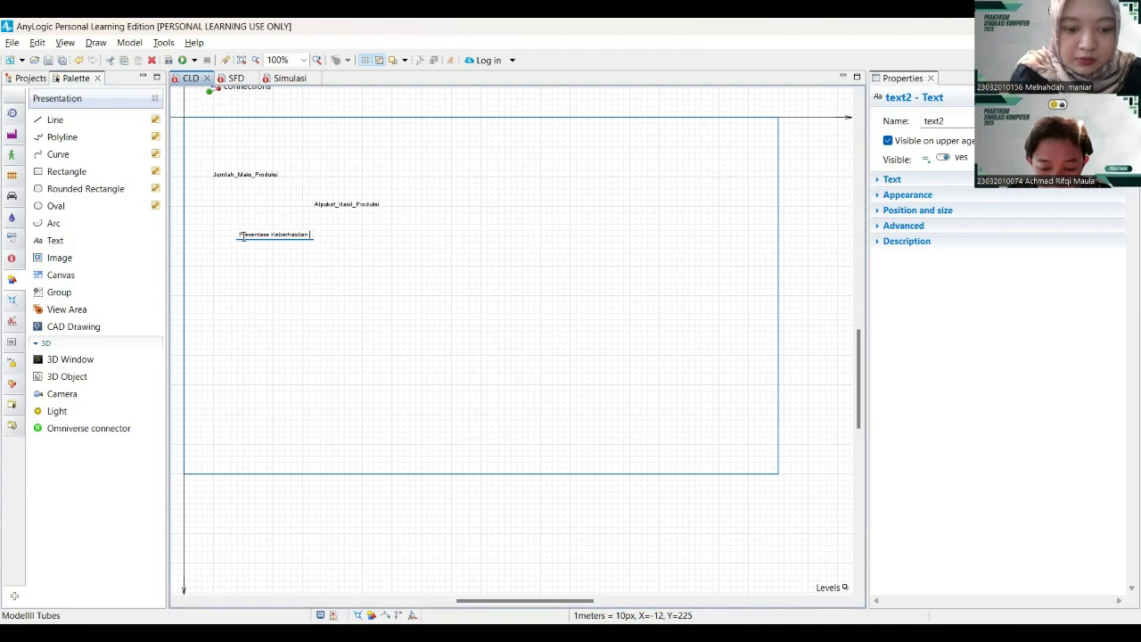
pyautogui.write('Produksi')
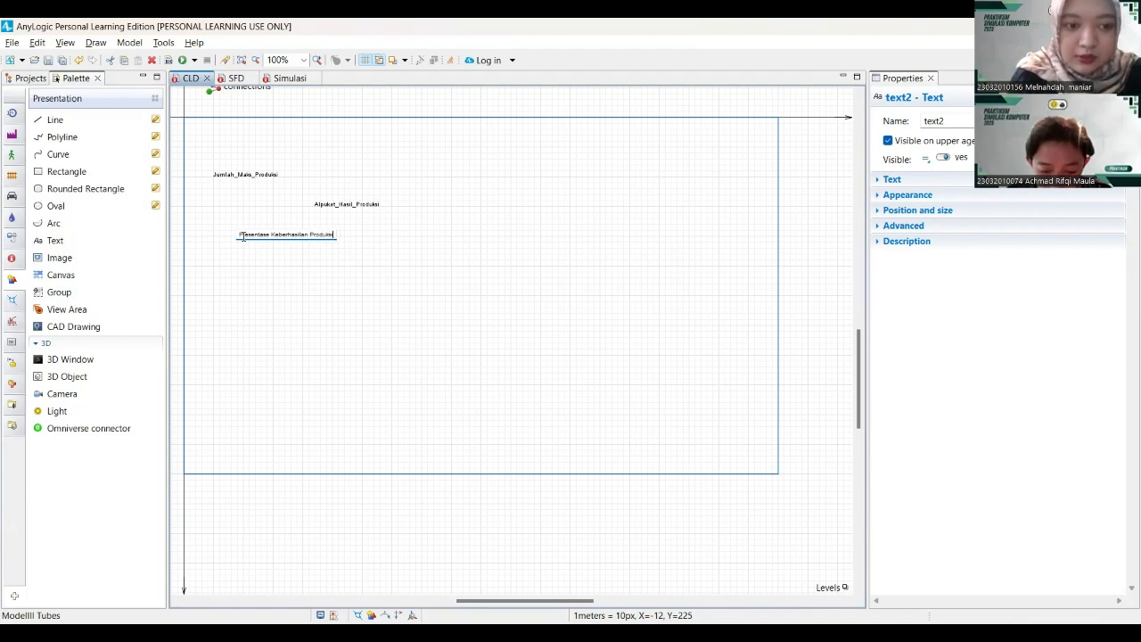
pyautogui.click(307, 262)
pyautogui.moveTo(296, 237); pyautogui.dragTo(260, 240)
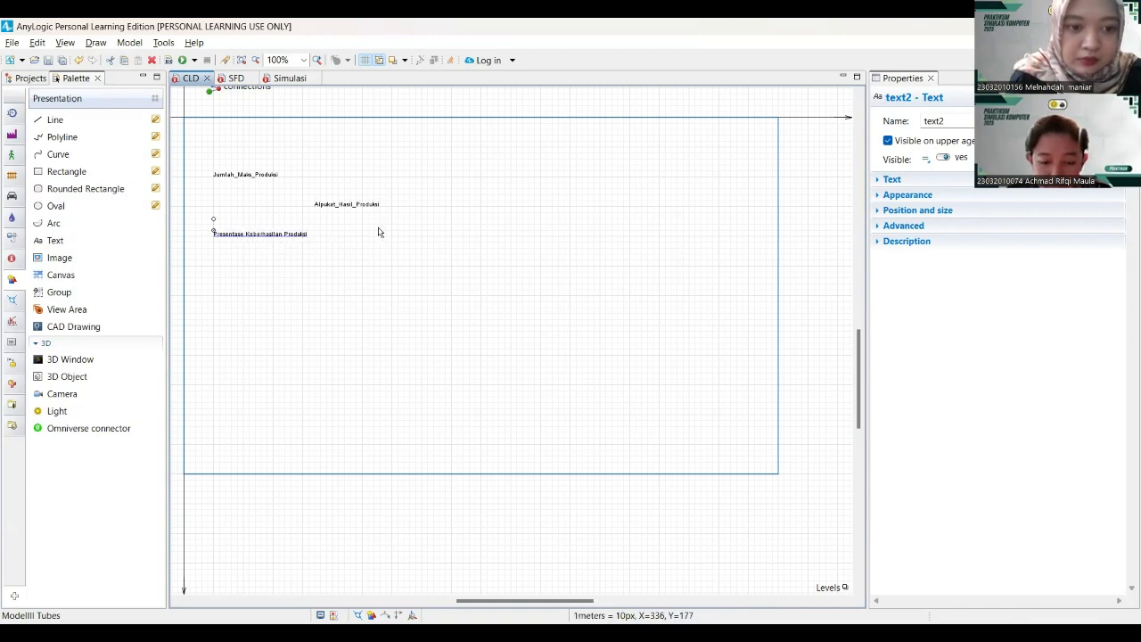
# - Add a Text element reading Persediaan Stok Alpukat right of Presentase Keberhasilan Produksi, and replace the underscores in the first two labels with spaces
pyautogui.click(52, 241)
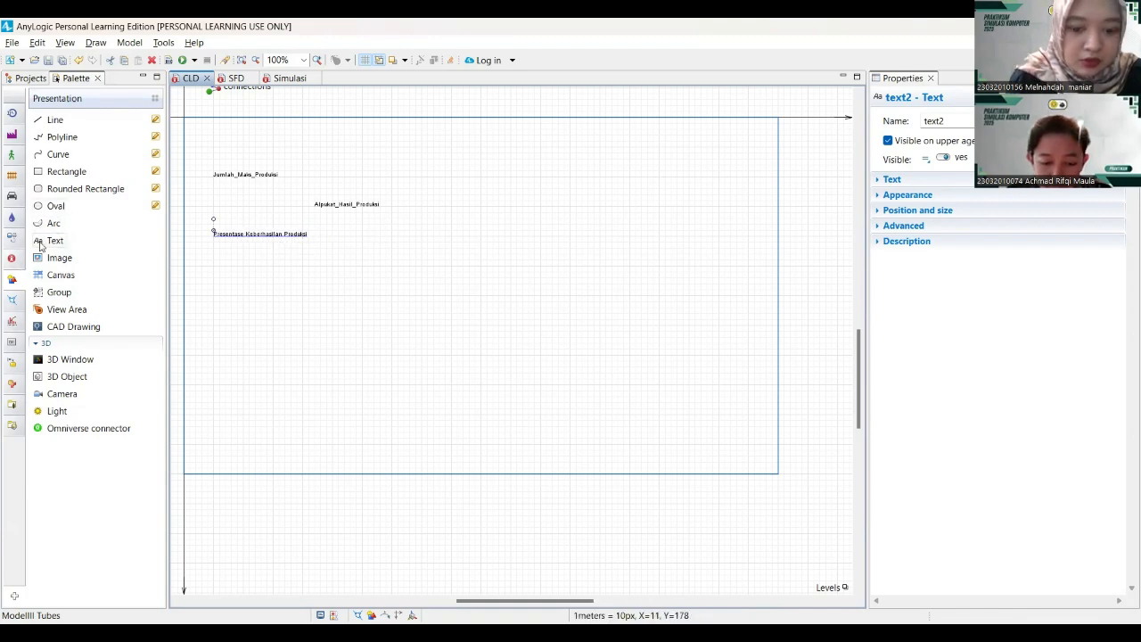
pyautogui.click(415, 234)
pyautogui.write('Per')
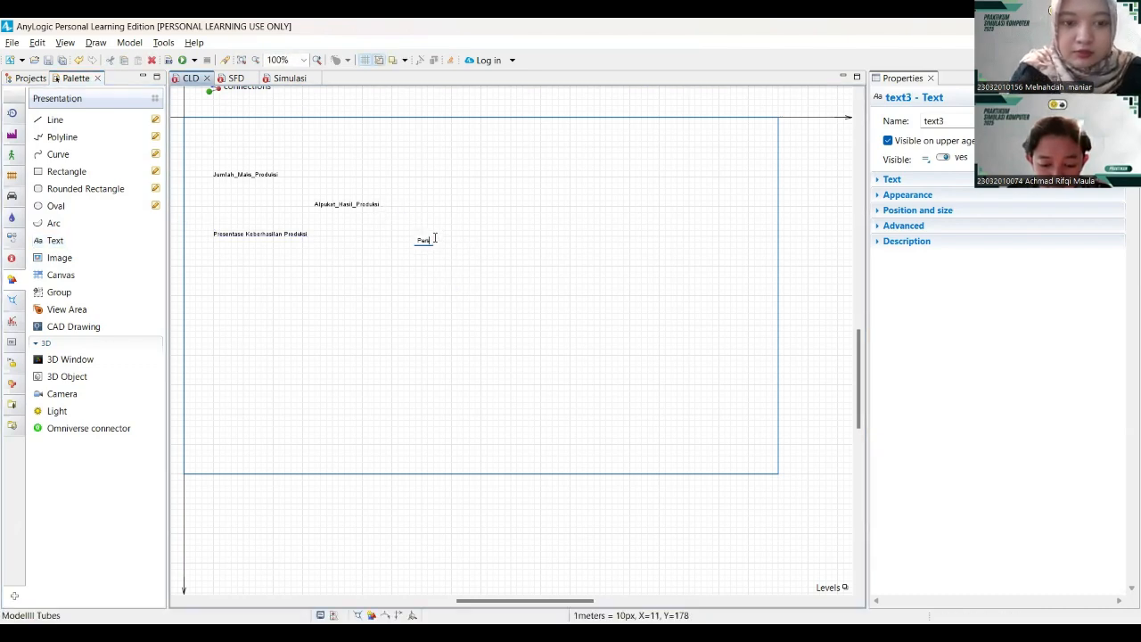
pyautogui.write('sediaan')
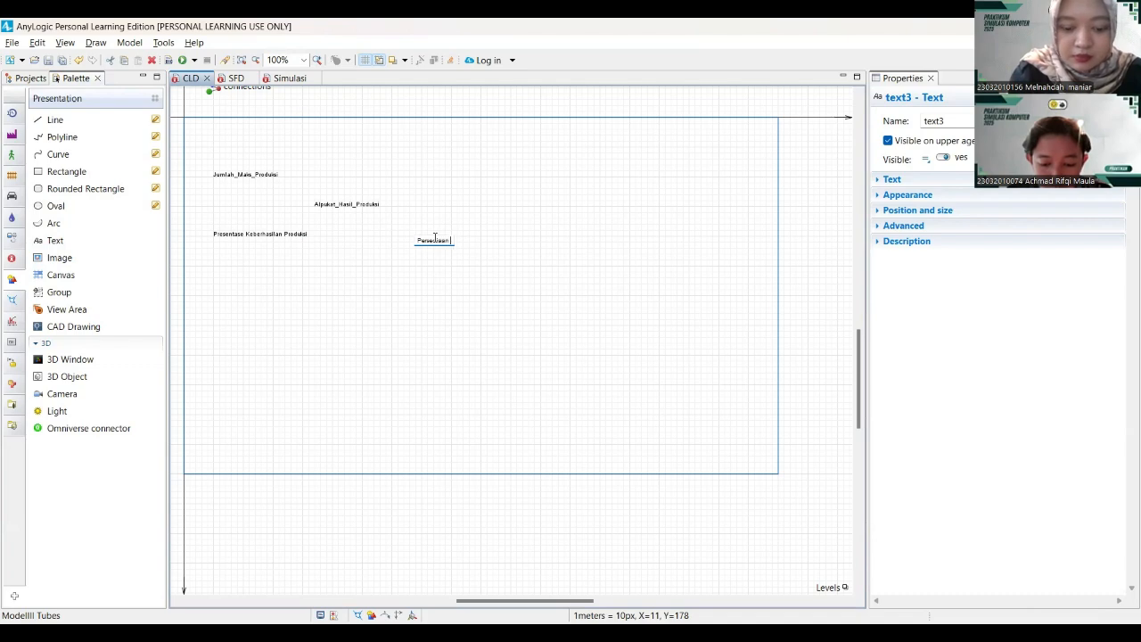
pyautogui.write(' Biok A')
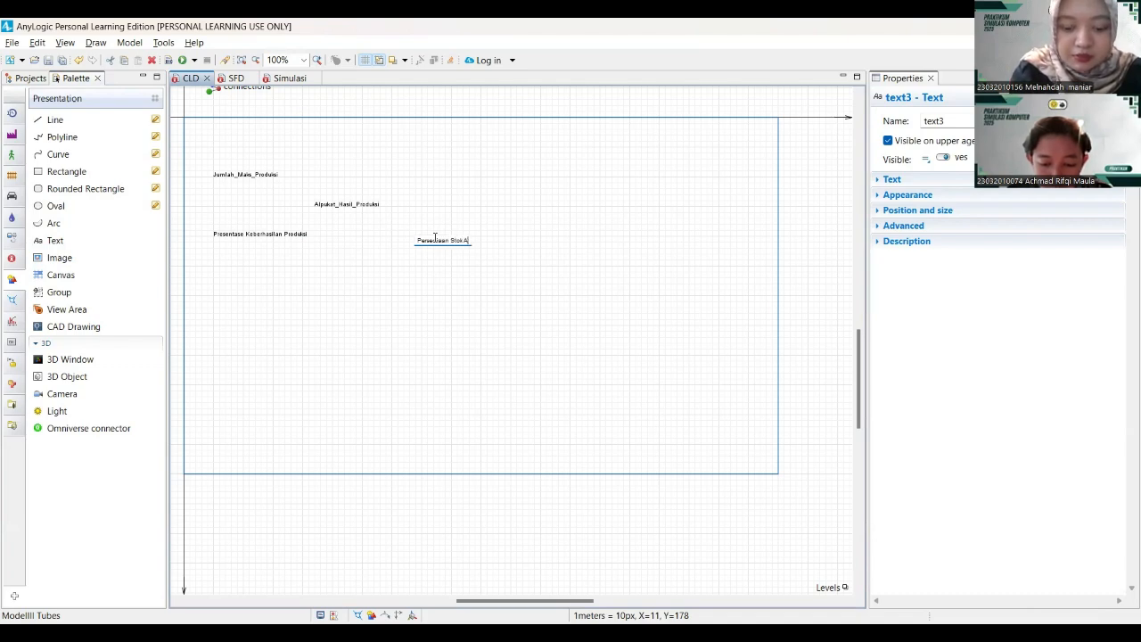
pyautogui.write('lpukat')
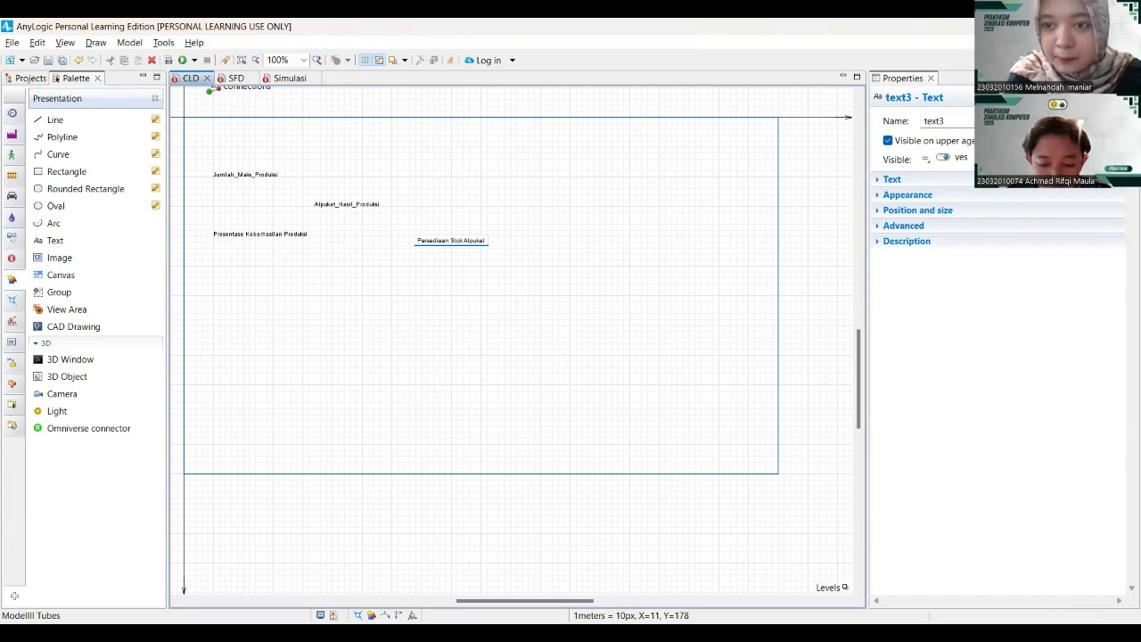
pyautogui.hotkey('alt', 'Tab')
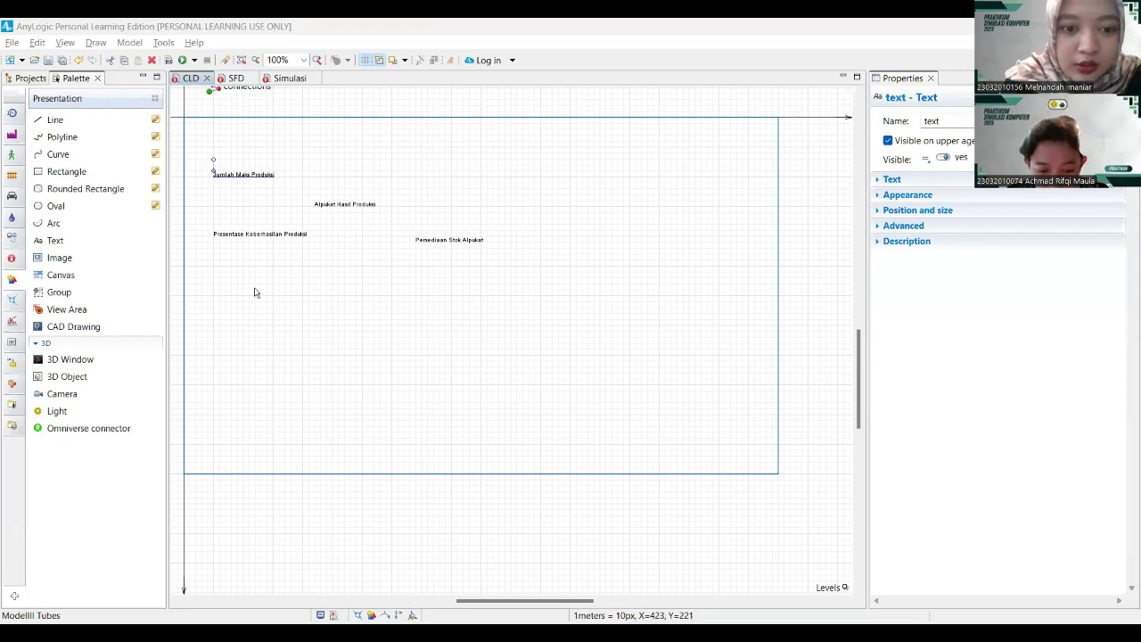
# - Add a Text element reading Permintaan Pelanggan below and to the left of the Persediaan Stok Alpukat label
pyautogui.click(57, 243)
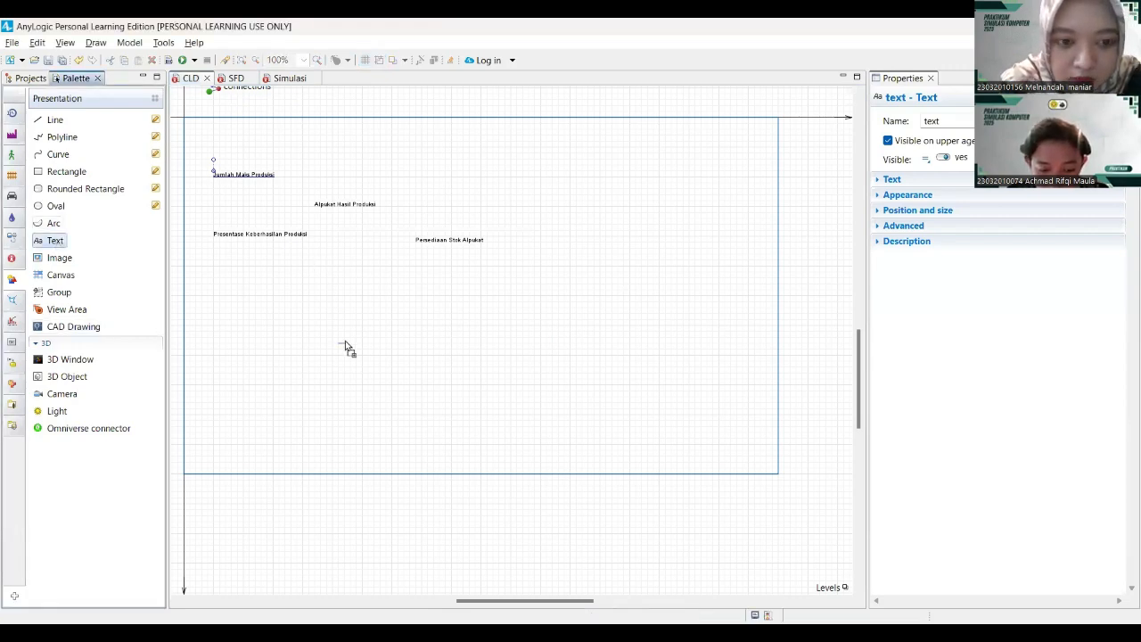
pyautogui.click(338, 294)
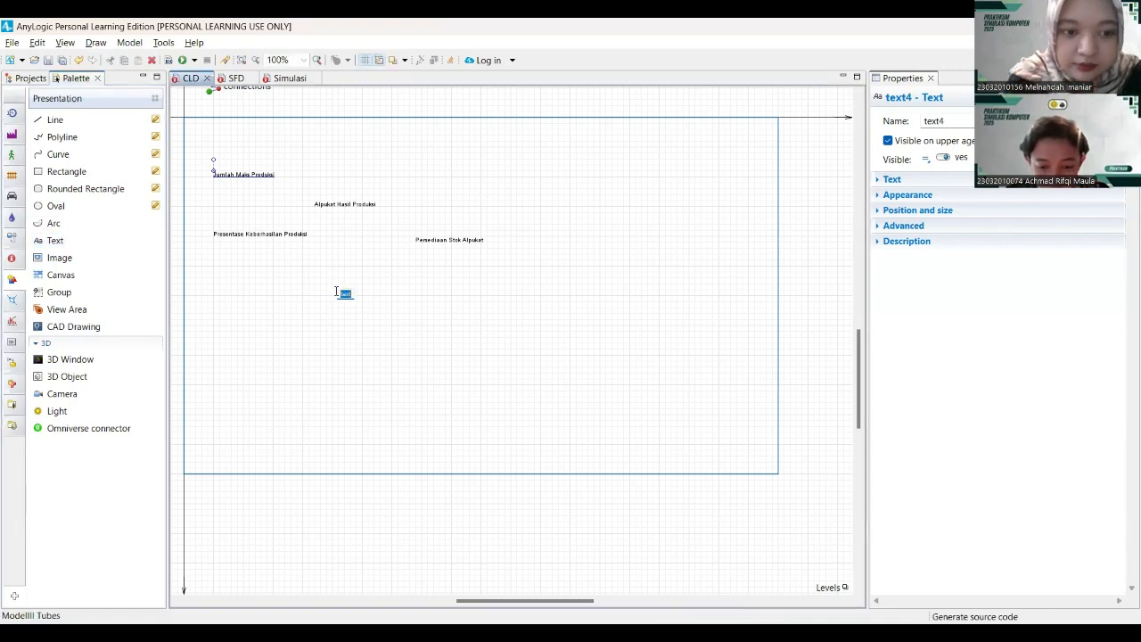
pyautogui.write('Permintaan P')
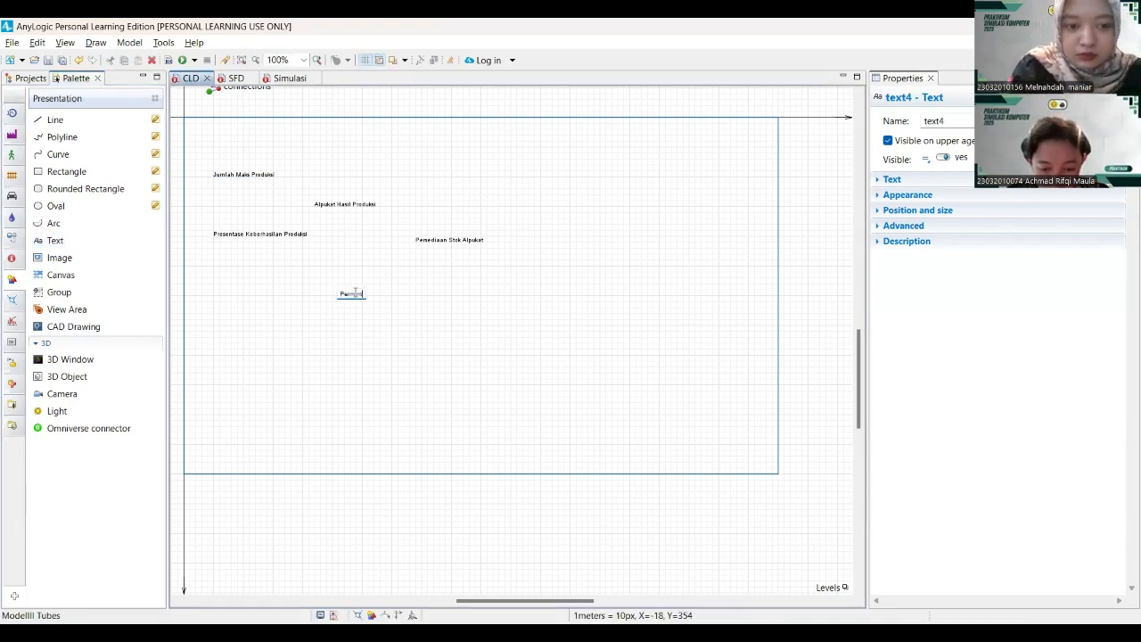
pyautogui.write('elanggan')
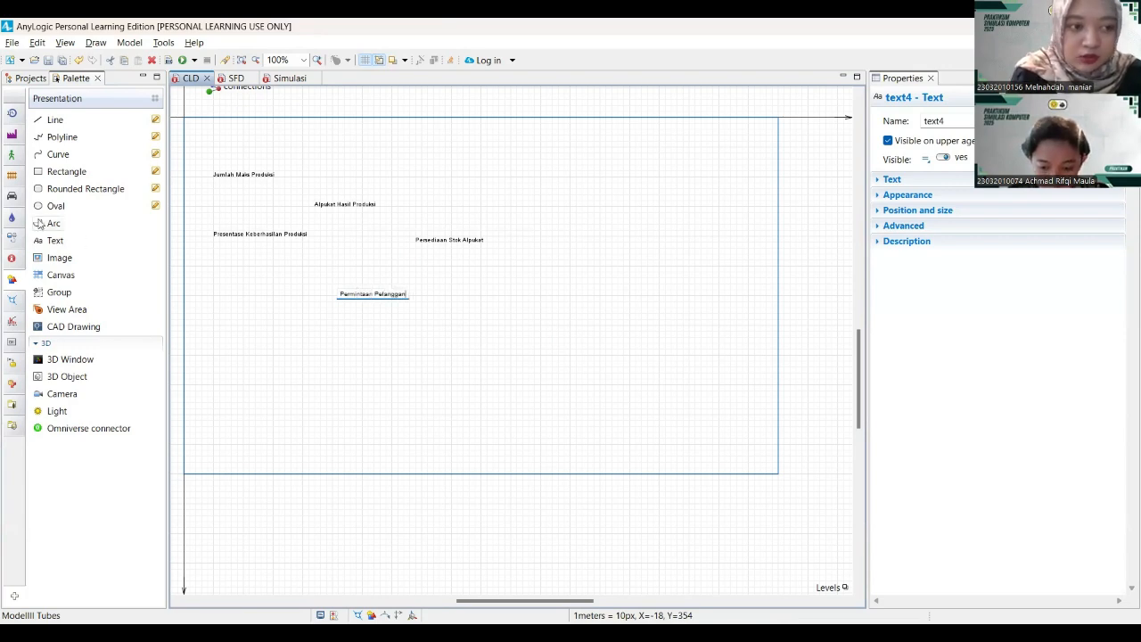
# - Add a Text element reading Alpukat Busuk di Gudang above and to the right of Persediaan Stok Alpukat, level with Jumlah Maks Produksi
pyautogui.moveTo(54, 241); pyautogui.dragTo(437, 303)
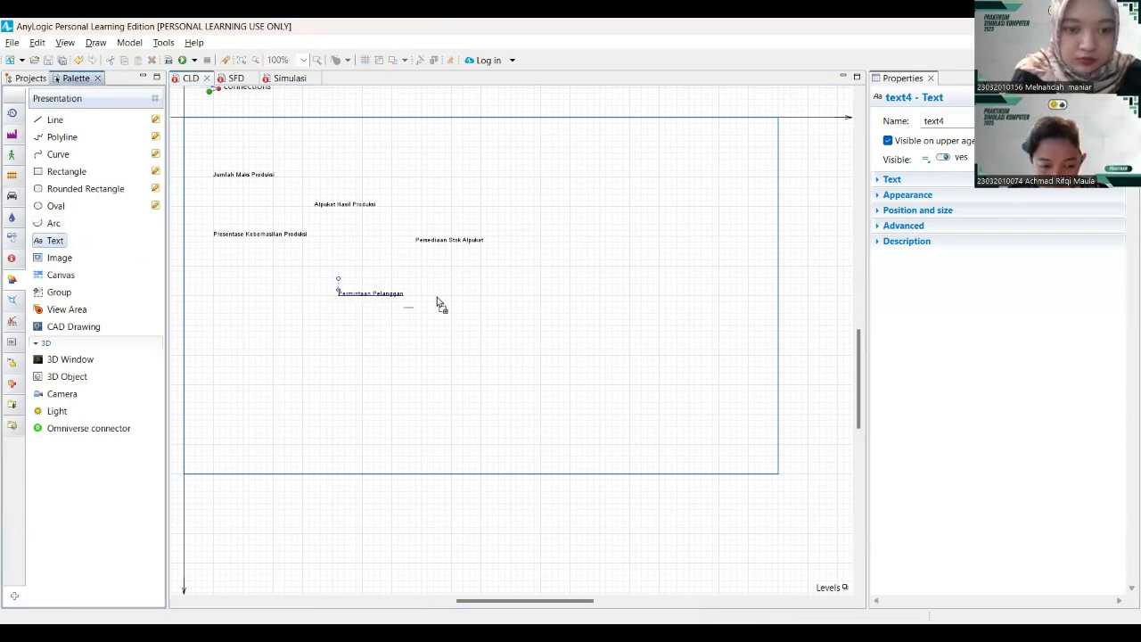
pyautogui.click(524, 173)
pyautogui.write('Al')
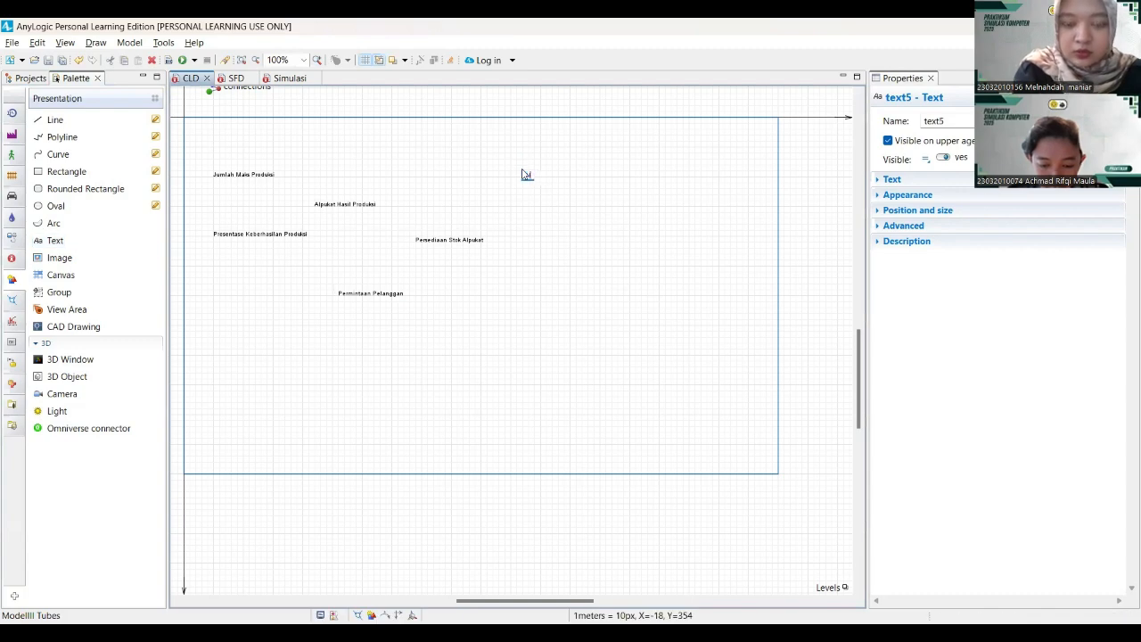
pyautogui.write('pukat ')
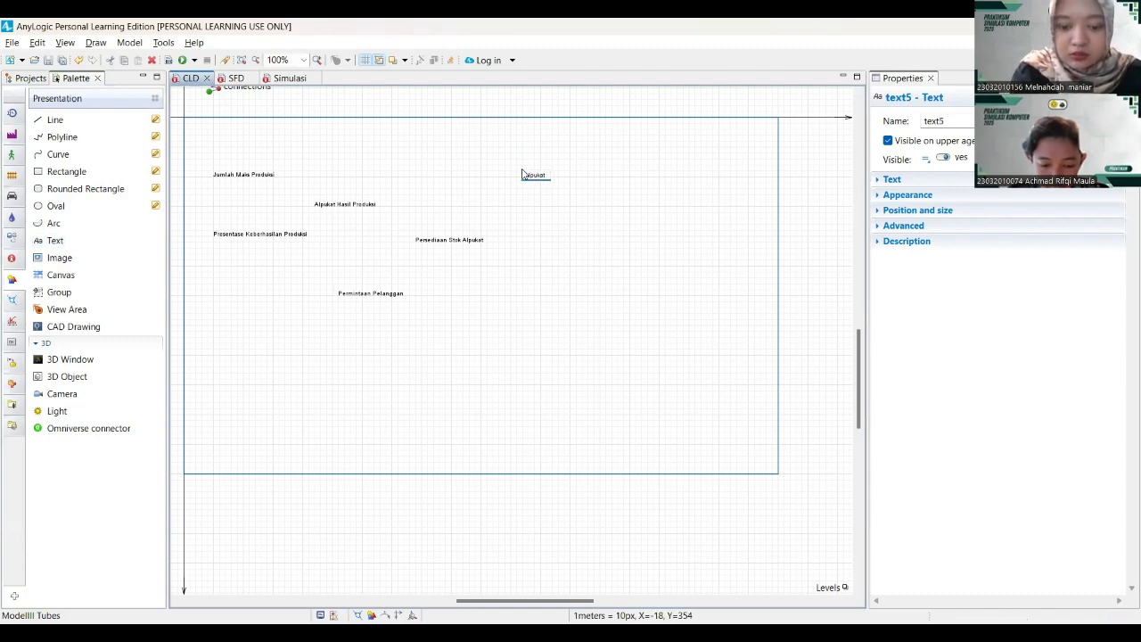
pyautogui.write('Busuk di')
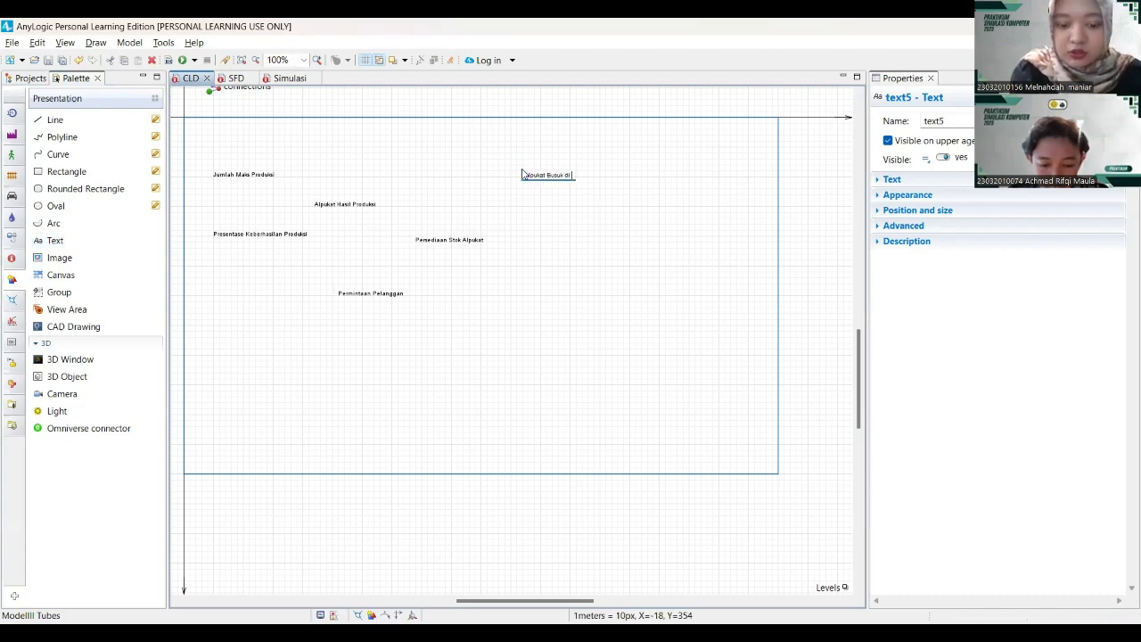
pyautogui.write(' Gudang')
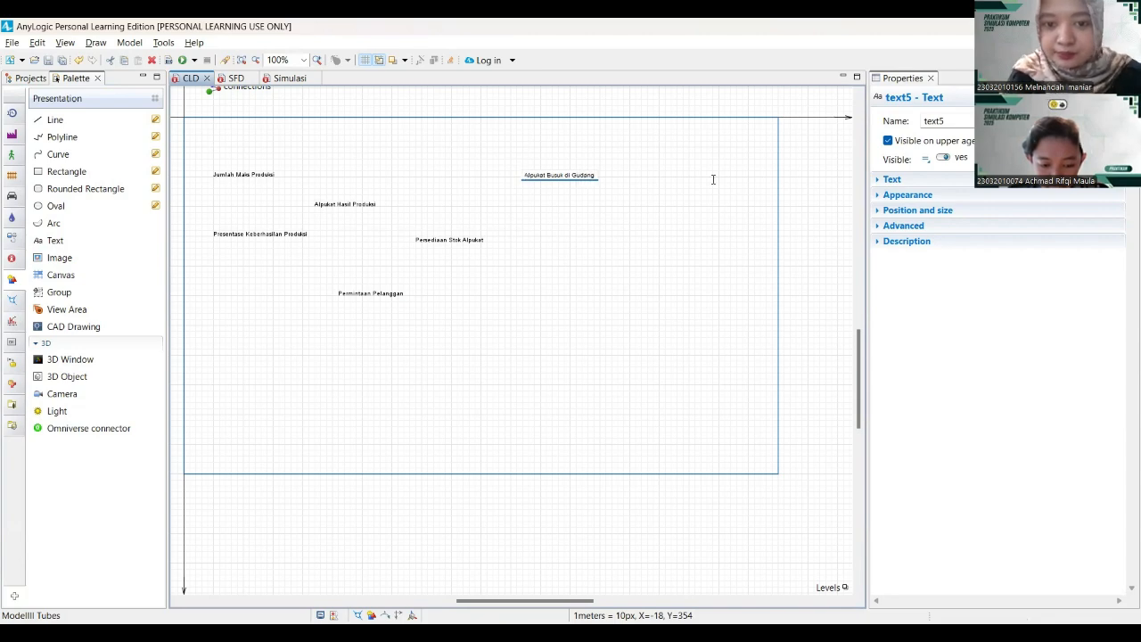
pyautogui.press('Return')
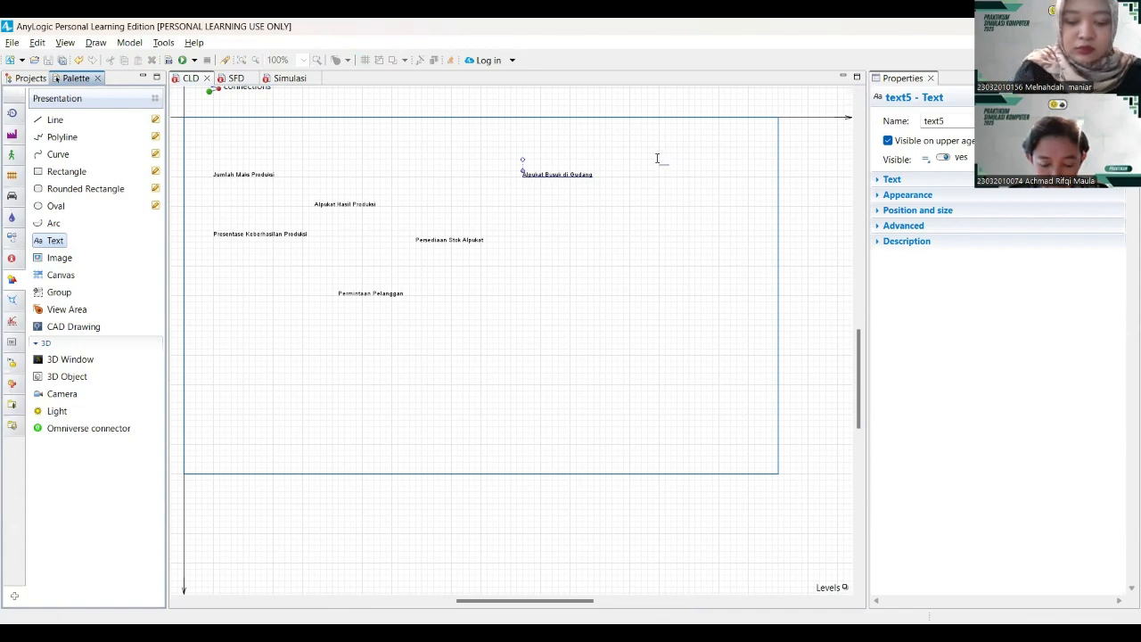
# - Add a Text element reading Presentase Alpukat Busuk near the frame's upper-right corner, right of Alpukat Busuk di Gudang
pyautogui.click(663, 163)
pyautogui.write('Presentas')
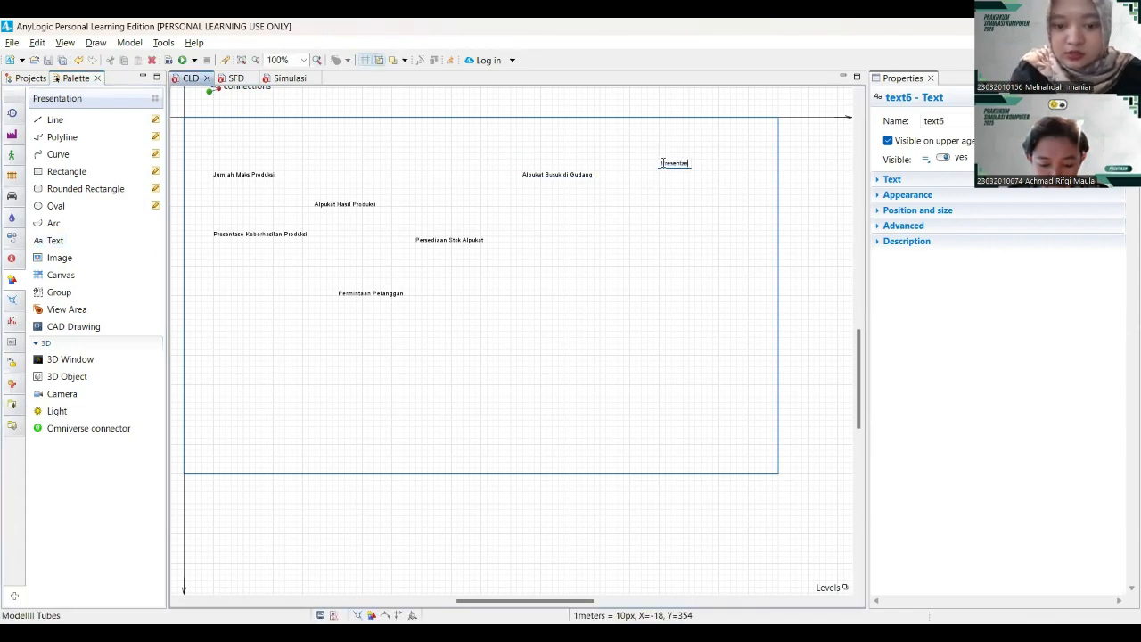
pyautogui.write('e Alpukat Busuk')
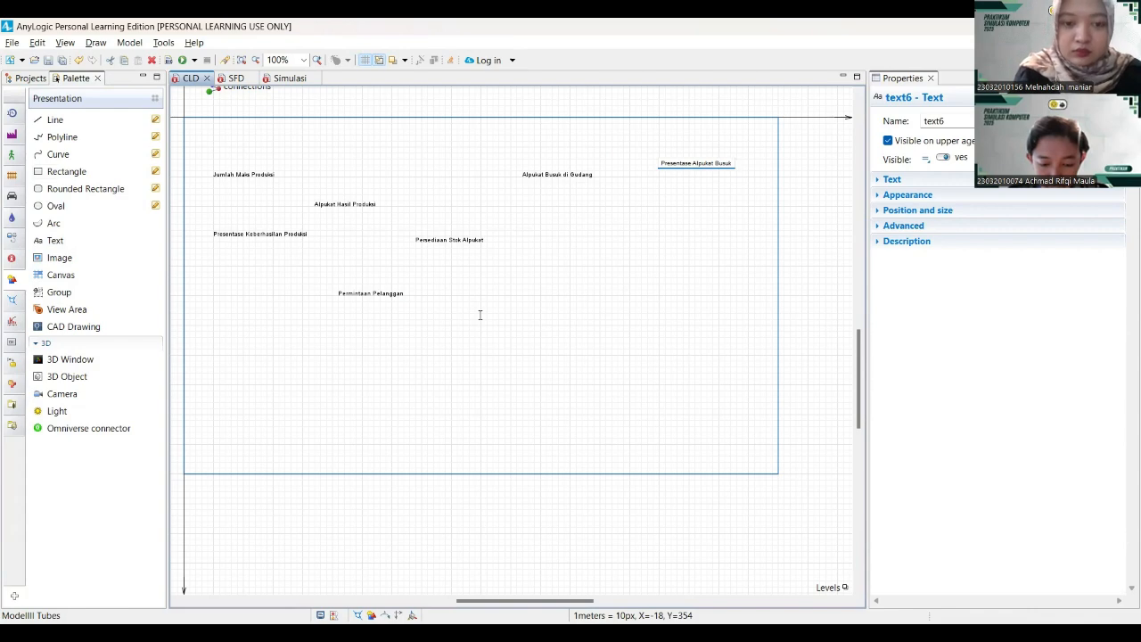
# - Add a Text element reading Jumlah Permintaan below and to the right of the Permintaan Pelanggan label
pyautogui.click(51, 240)
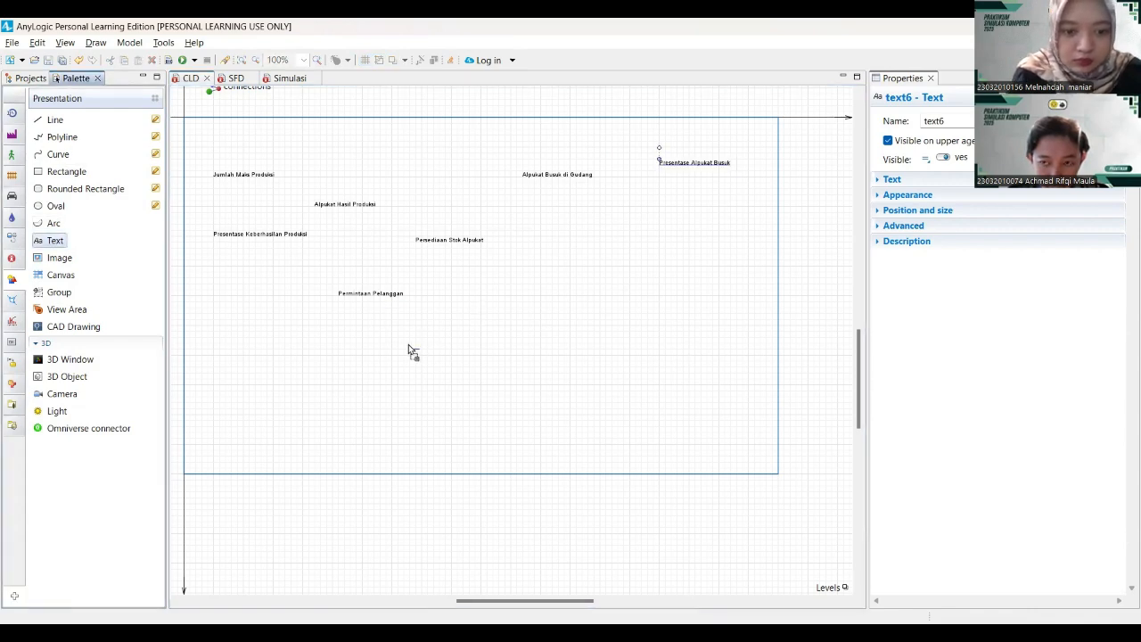
pyautogui.click(451, 328)
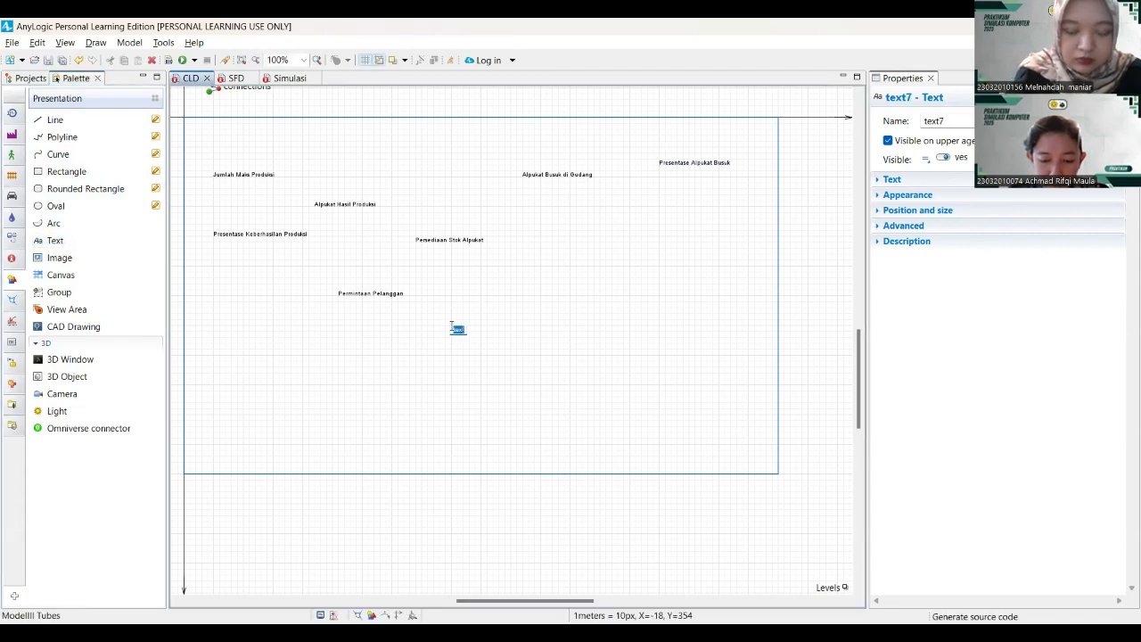
pyautogui.write('Jumlah ')
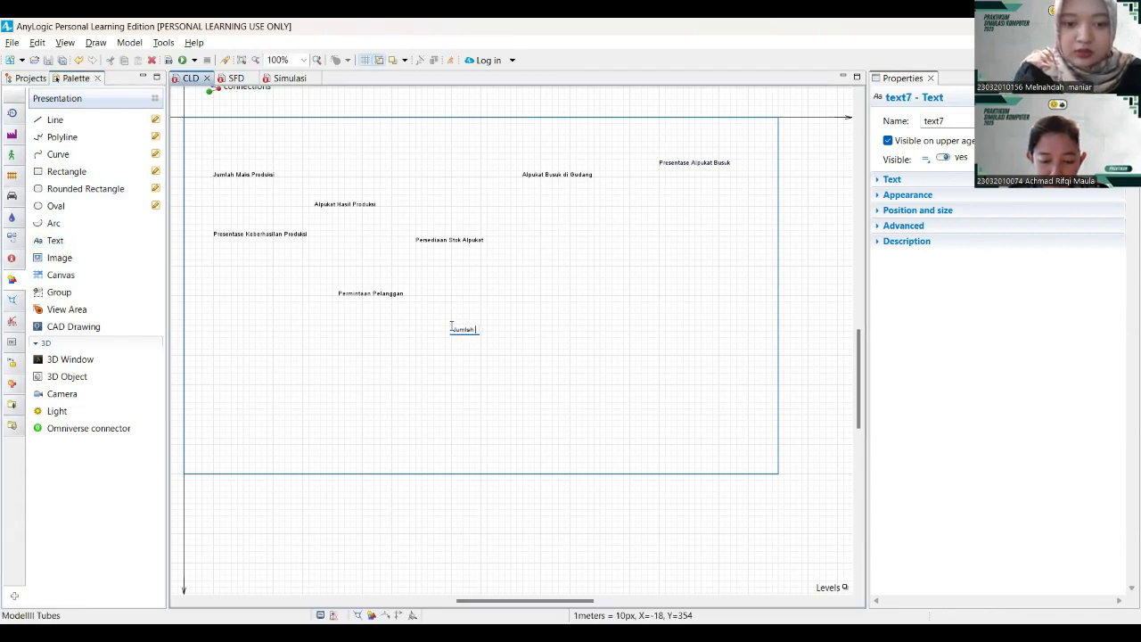
pyautogui.write('Permintaan')
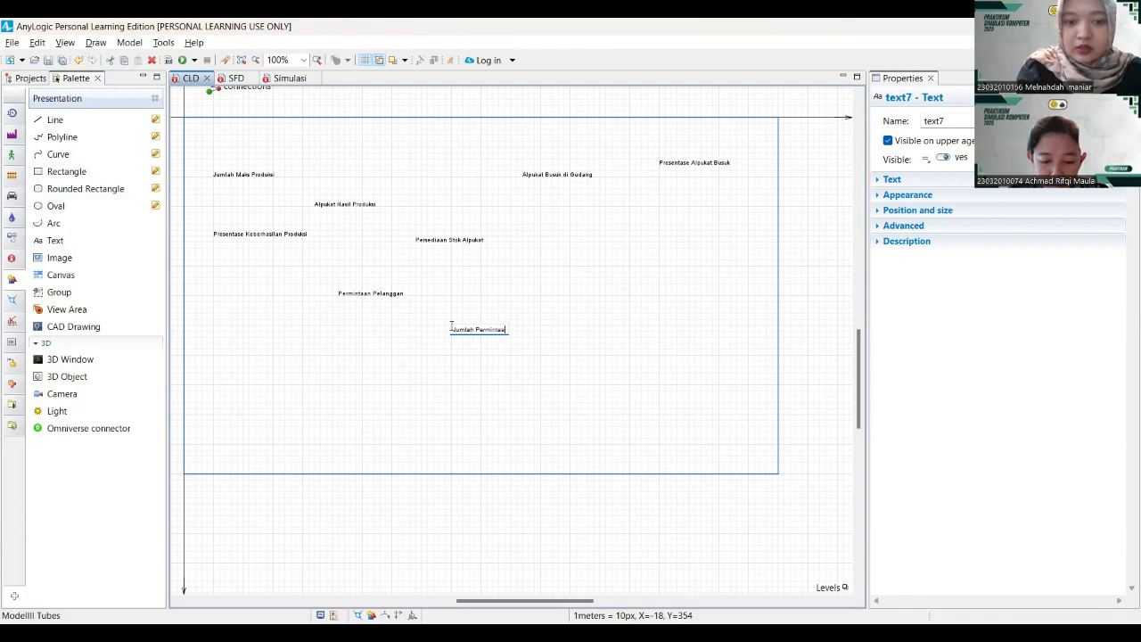
# - Add a Text element reading Peningkatan Permintaan above and to the right of the Jumlah Permintaan label
pyautogui.click(55, 240)
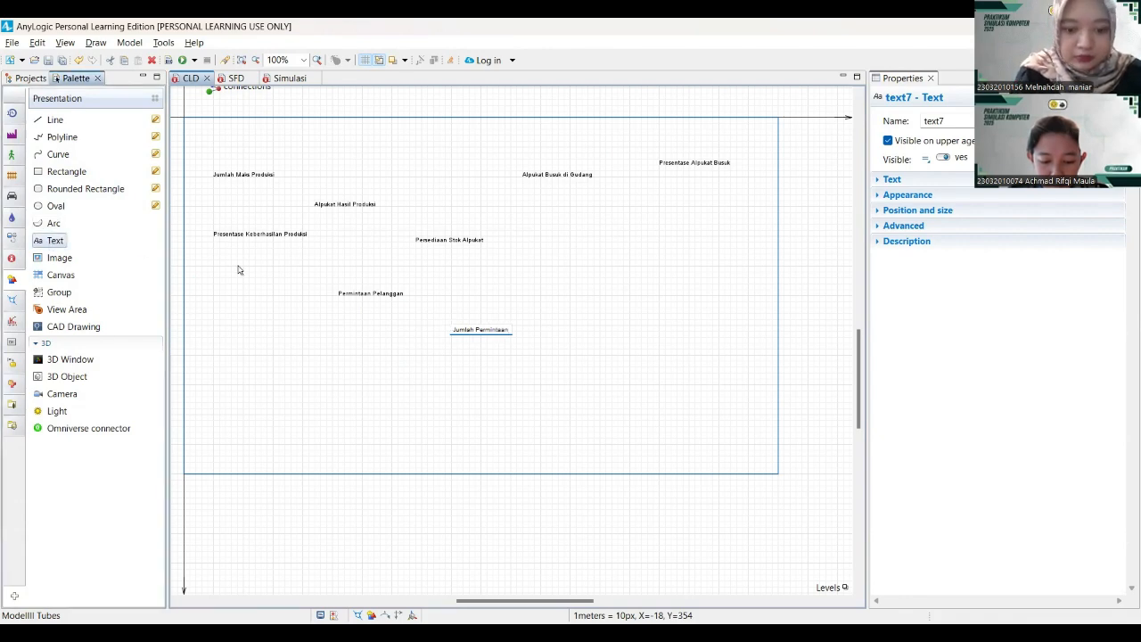
pyautogui.click(581, 298)
pyautogui.write('Perm')
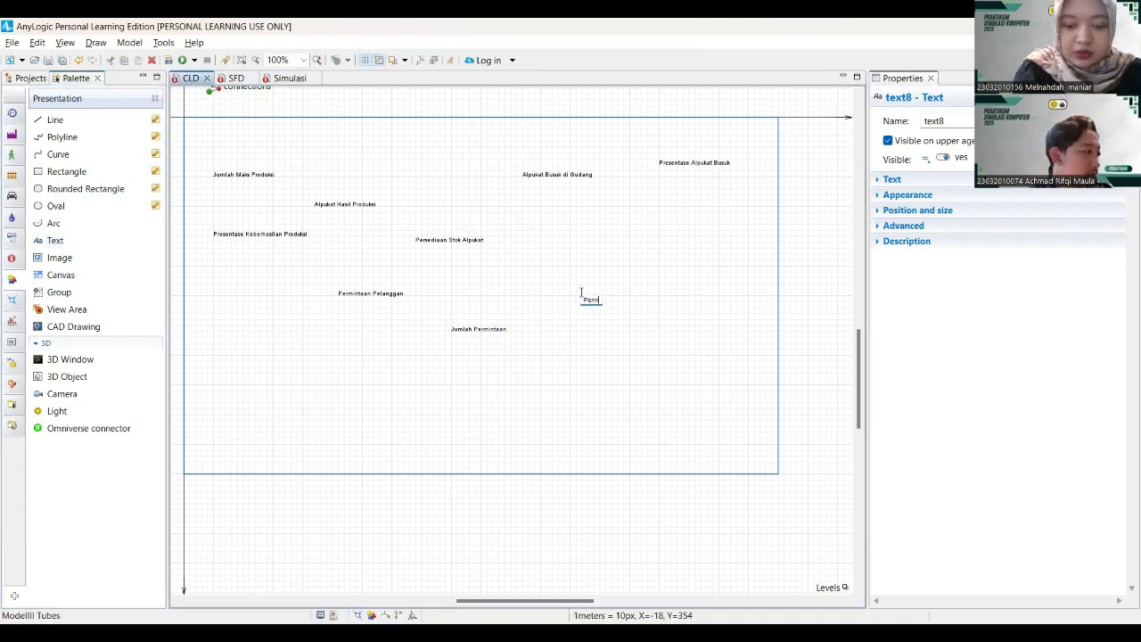
pyautogui.press('BackSpace')
pyautogui.press('BackSpace')
pyautogui.write('ningkatan')
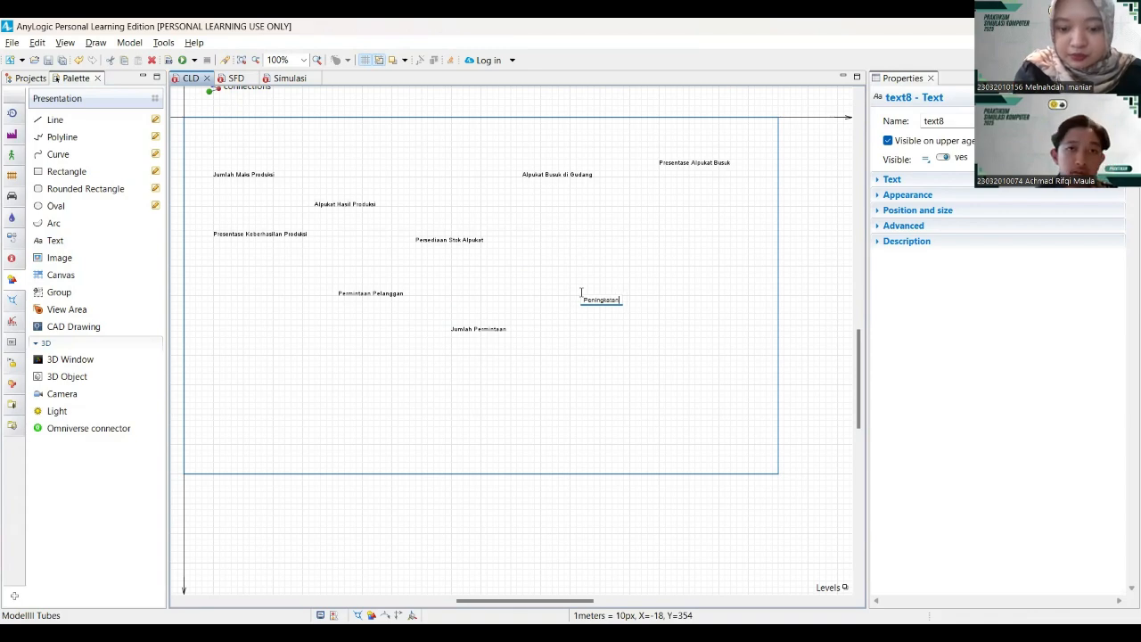
pyautogui.write(' Permi')
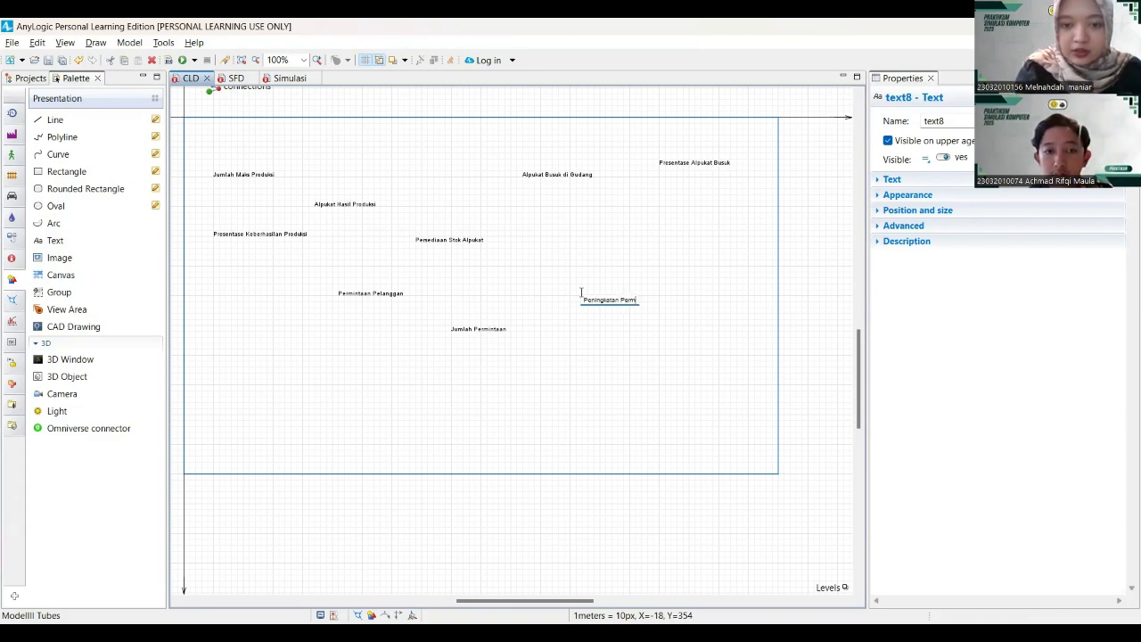
pyautogui.write('ntaan')
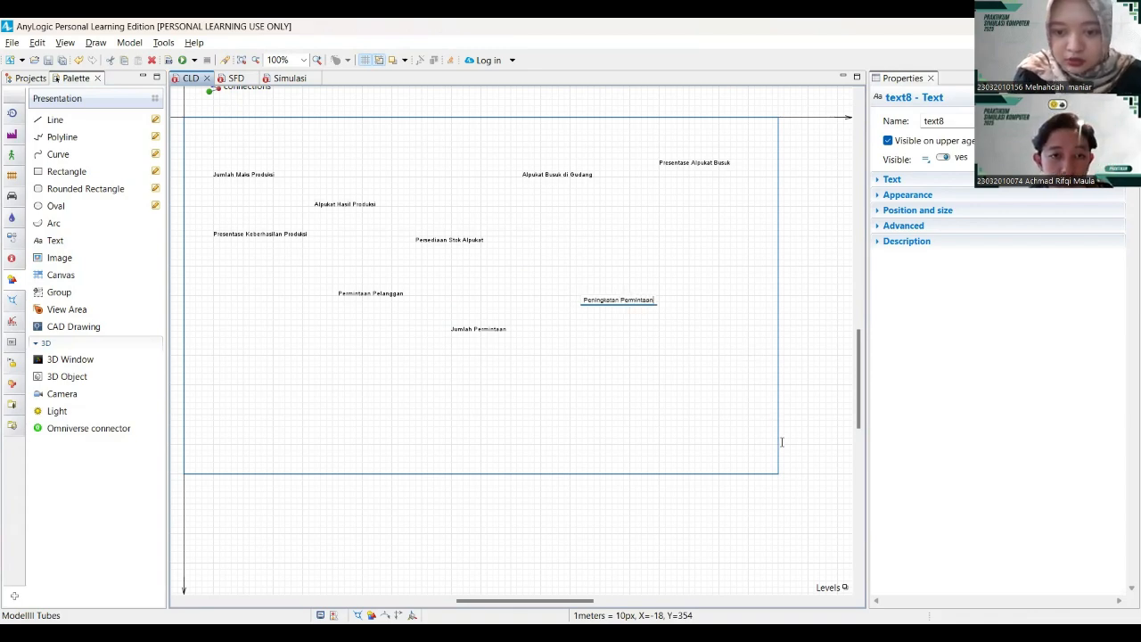
pyautogui.press('Return')
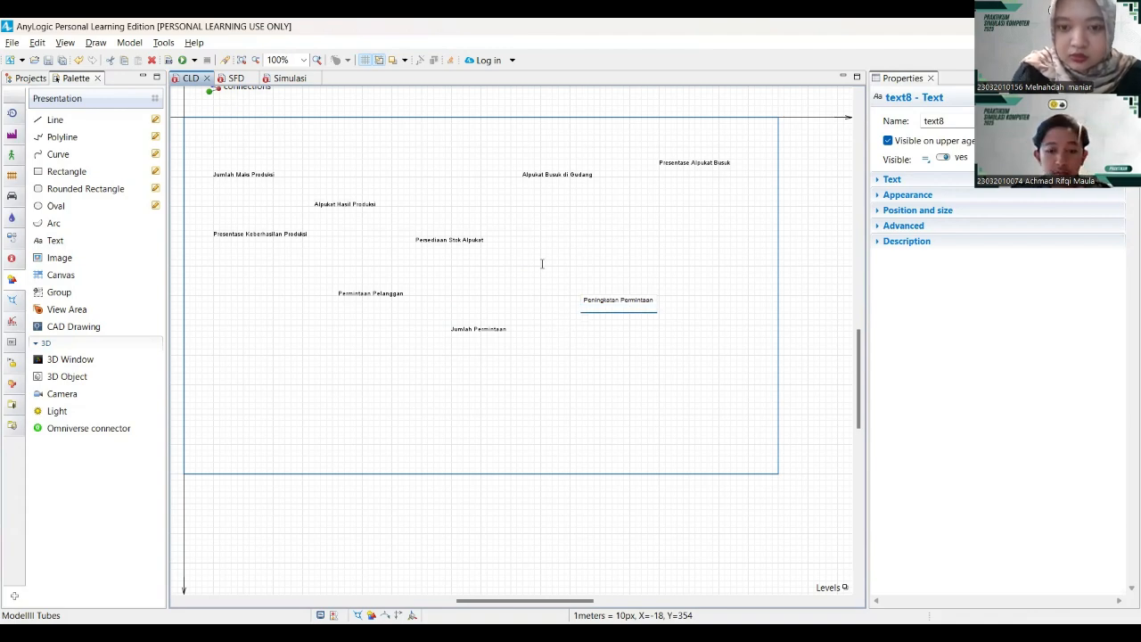
# - Add a Text element reading Penurunan Permintaan below the Peningkatan Permintaan label
pyautogui.click(56, 241)
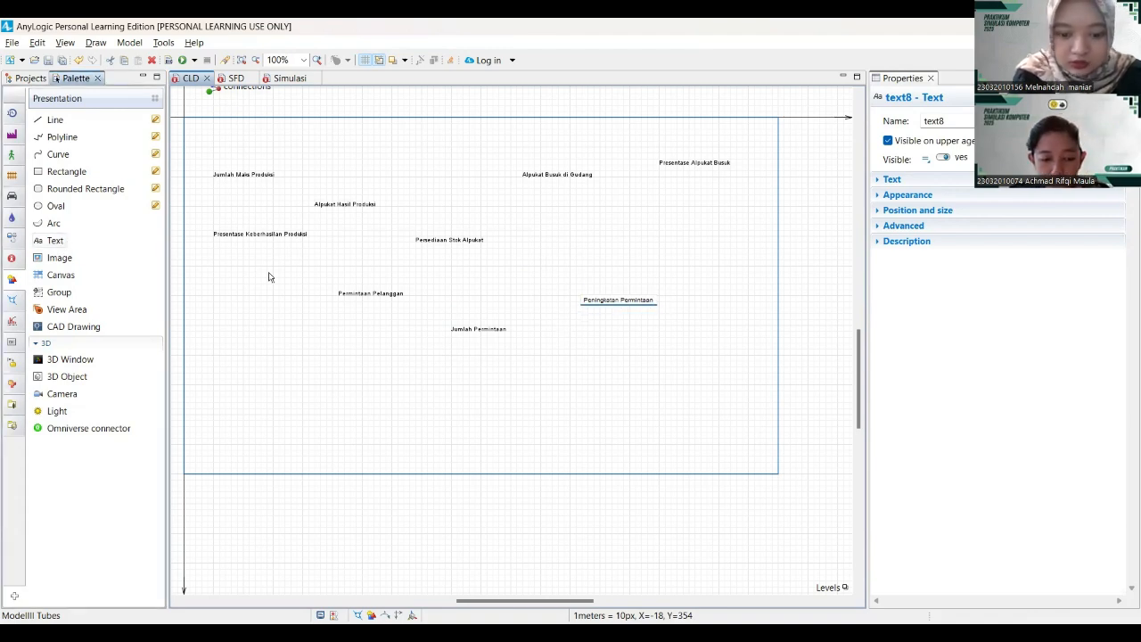
pyautogui.click(597, 373)
pyautogui.write('Penurun')
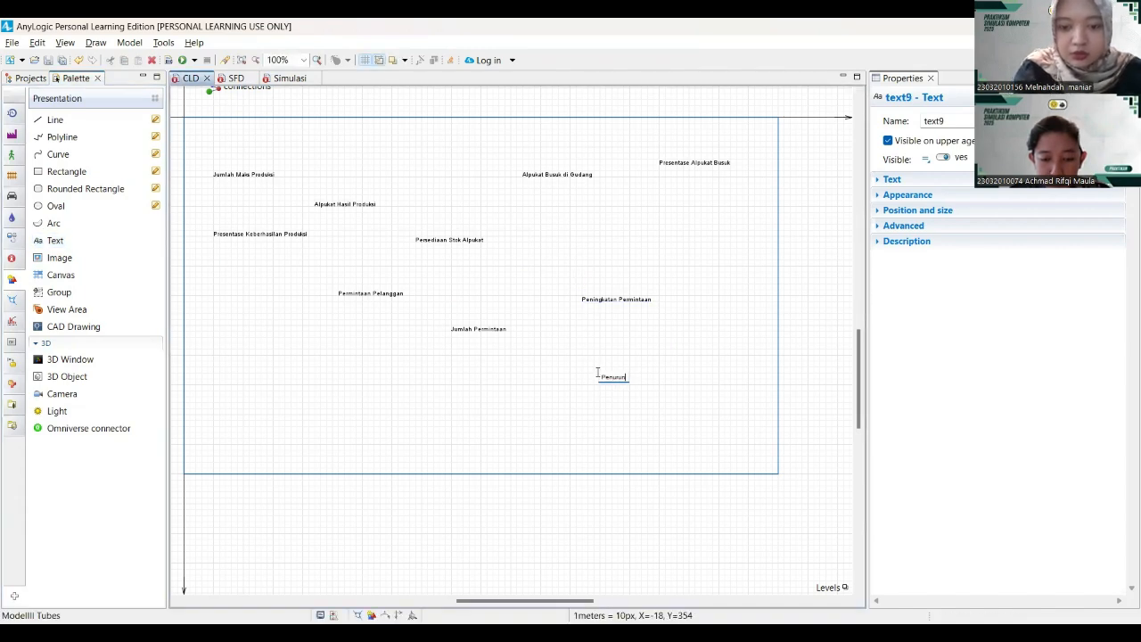
pyautogui.write('an Perm')
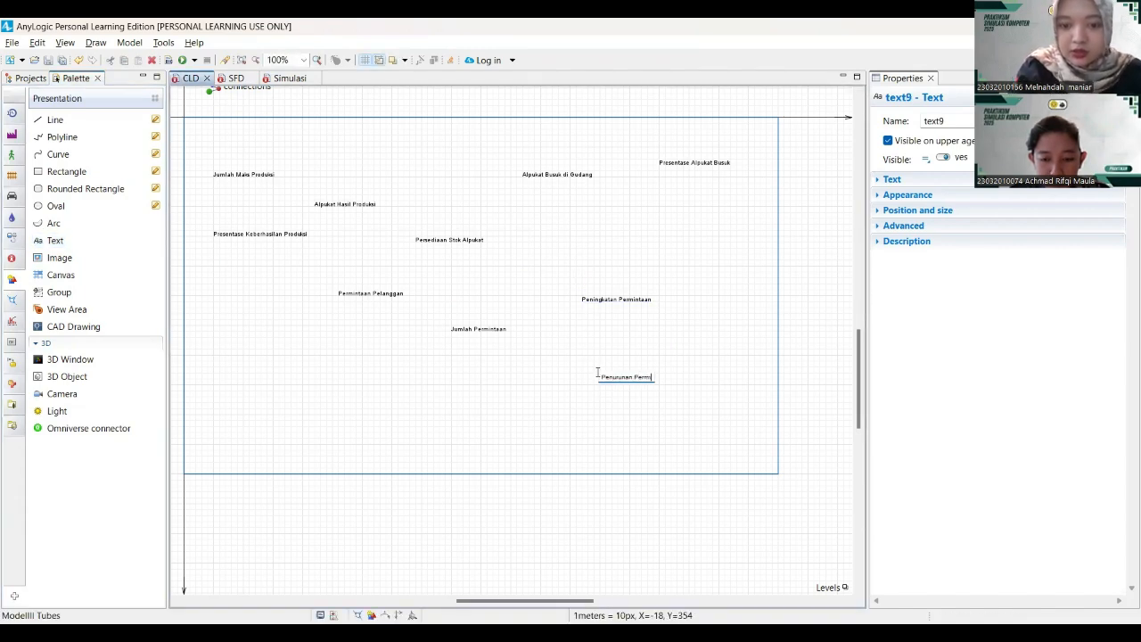
pyautogui.write('intaan')
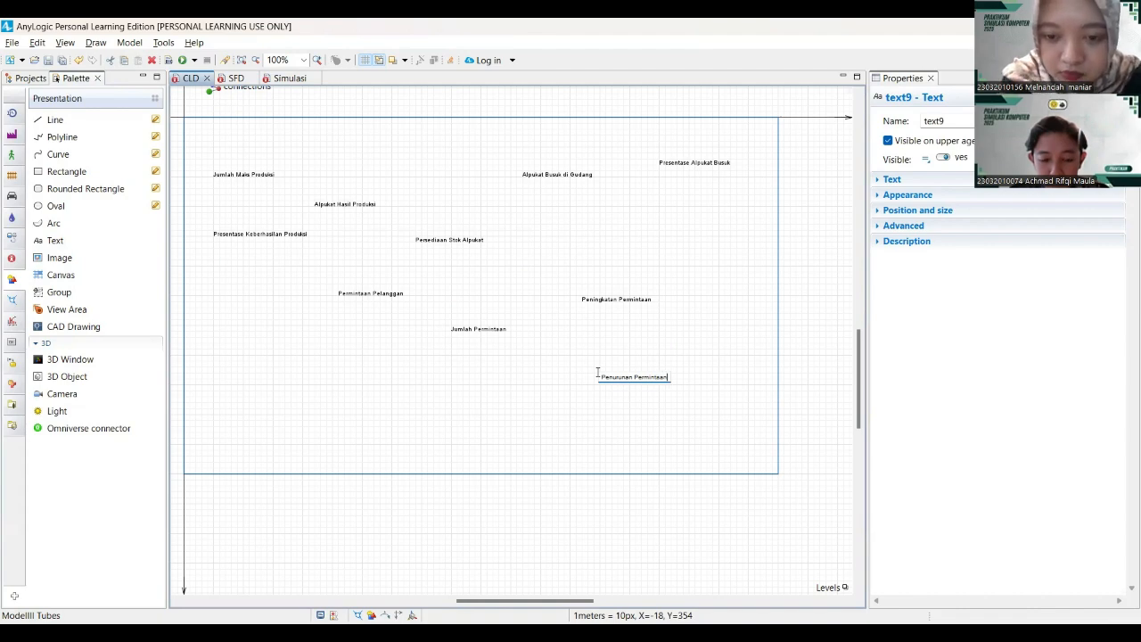
pyautogui.press('Return')
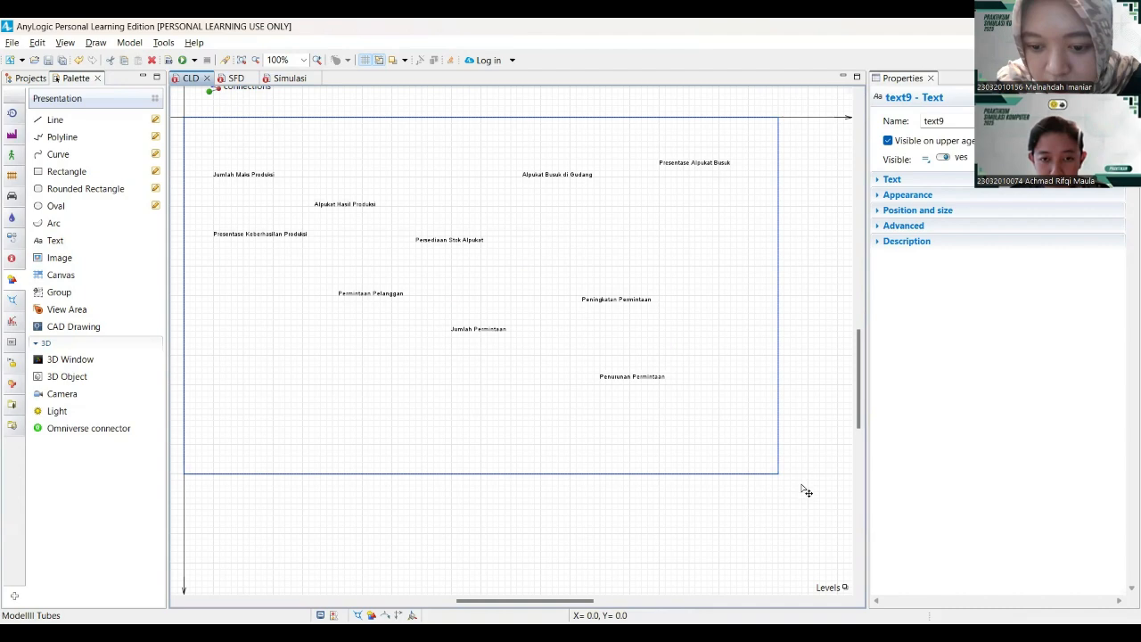
# - Enlarge the frame to a width of 1100 and add a Text element reading Presentase Peningkatan Permintaan above and to the right of Peningkatan Permintaan
pyautogui.moveTo(779, 477); pyautogui.dragTo(837, 503)
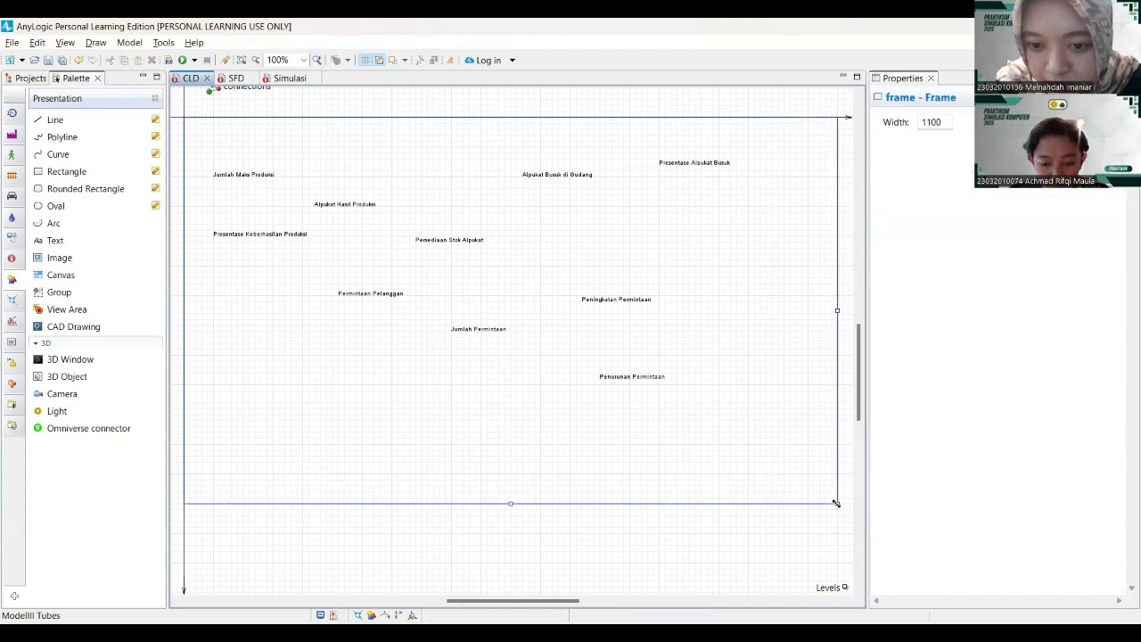
pyautogui.click(77, 244)
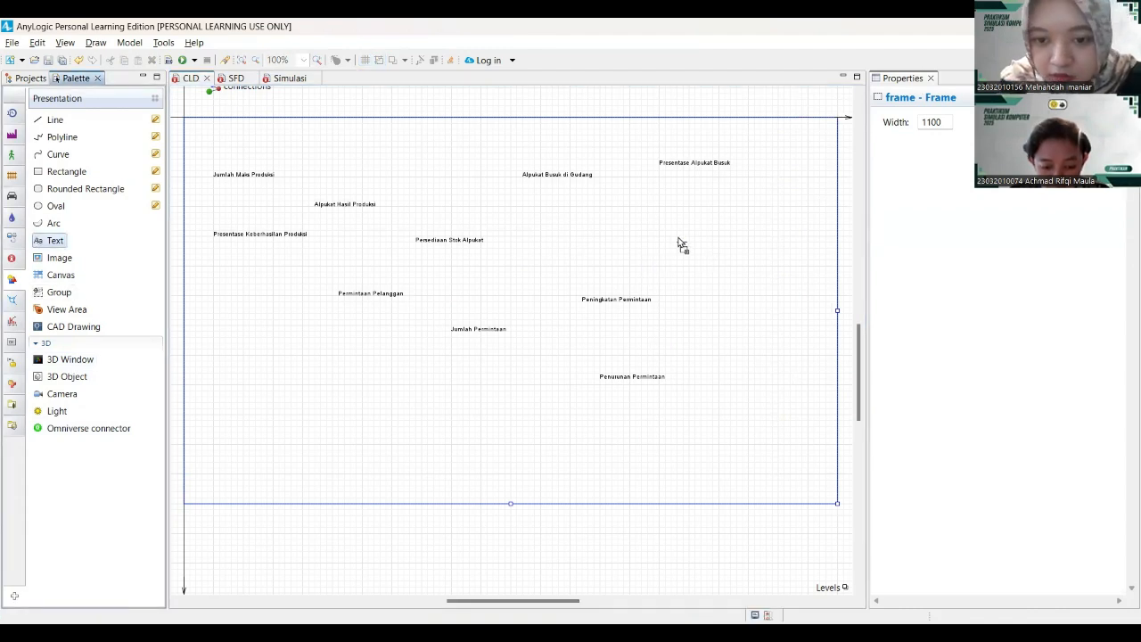
pyautogui.click(723, 261)
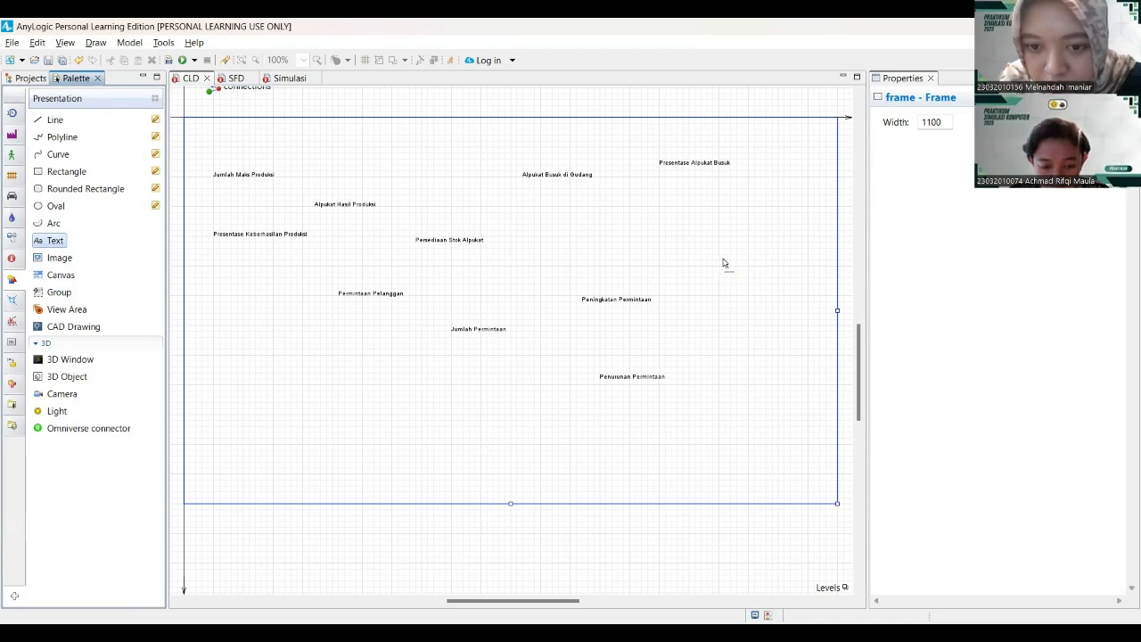
pyautogui.write('Pees')
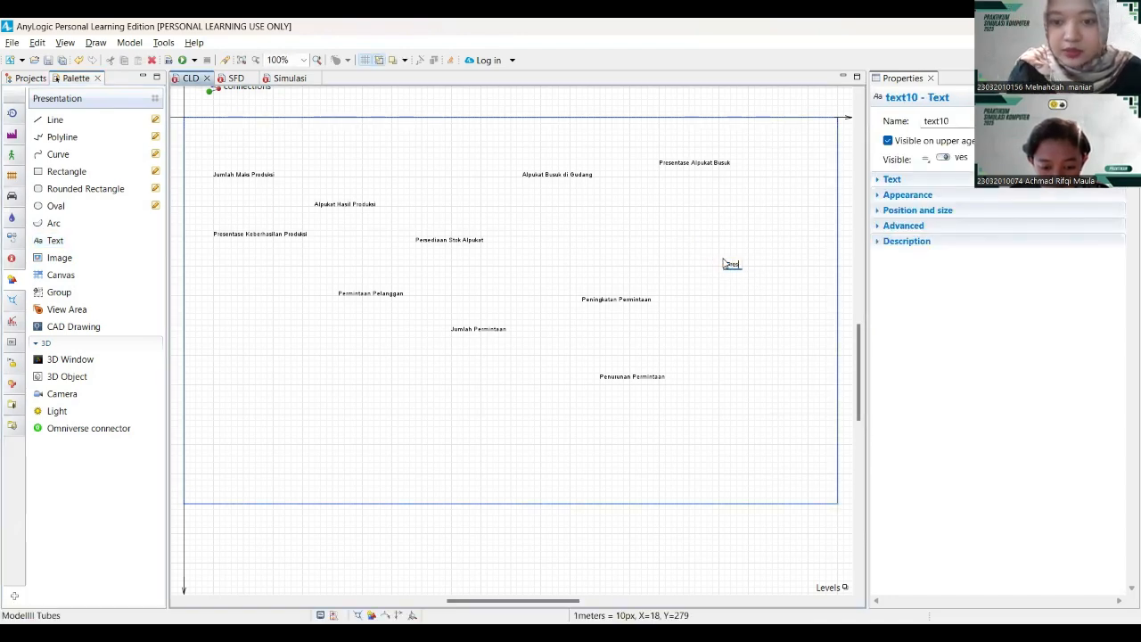
pyautogui.write('ent')
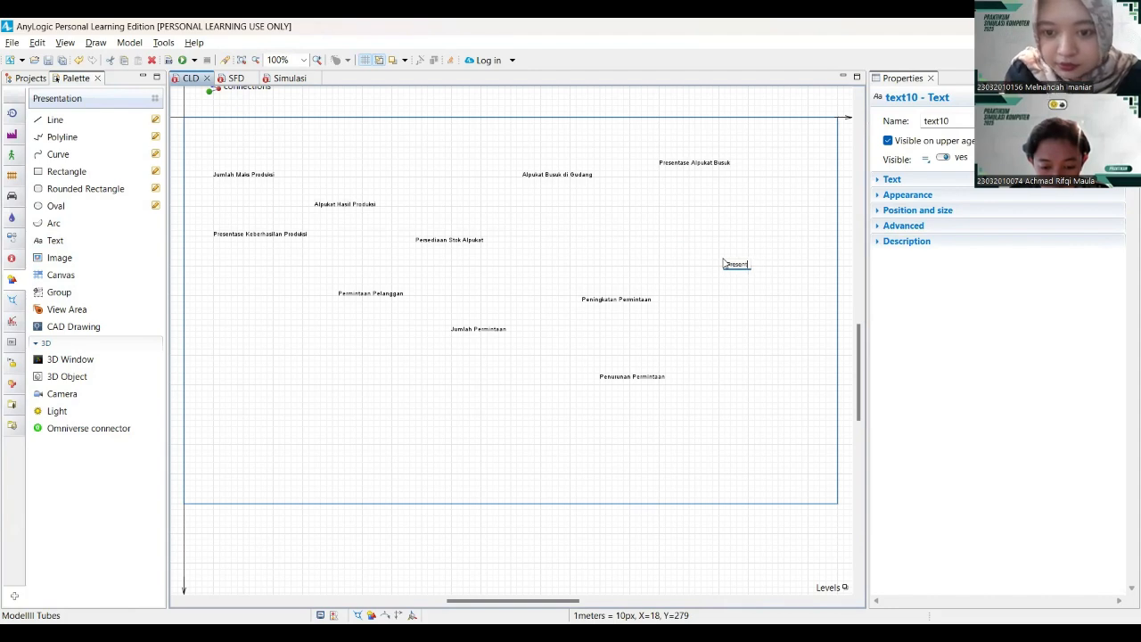
pyautogui.write('ase ')
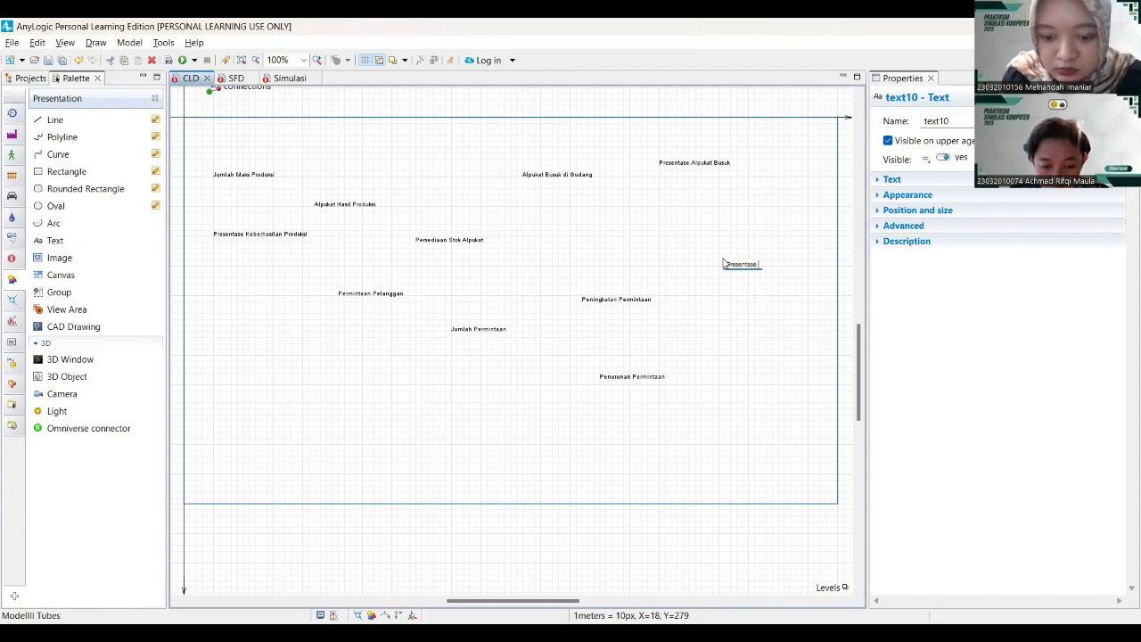
pyautogui.write('Peningkata')
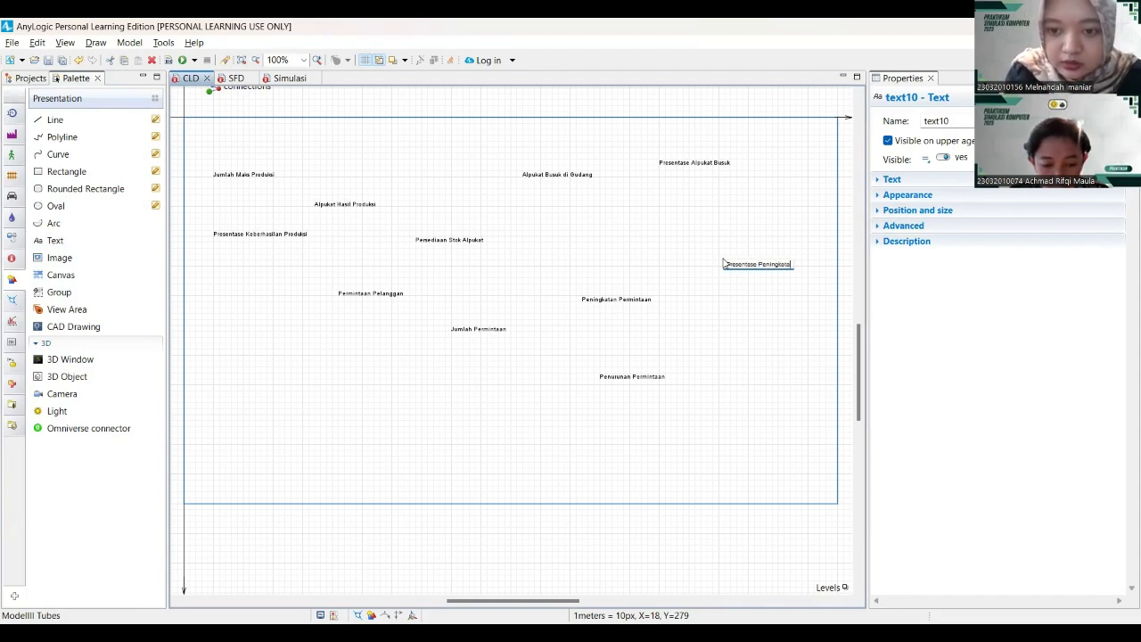
pyautogui.write('n Pe')
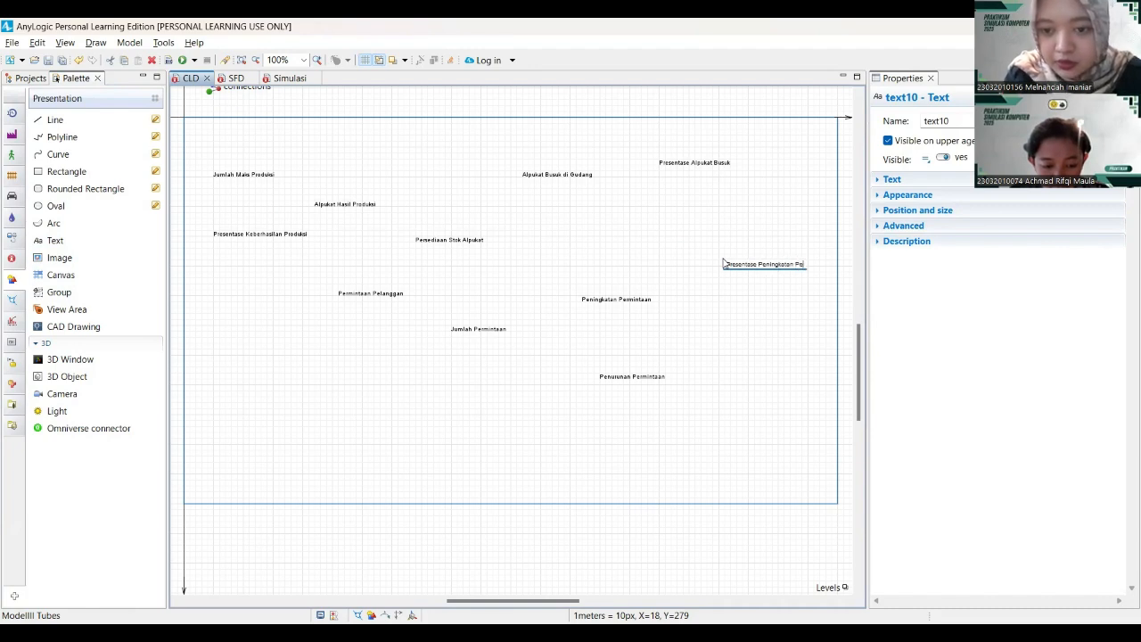
pyautogui.write('rmintaan')
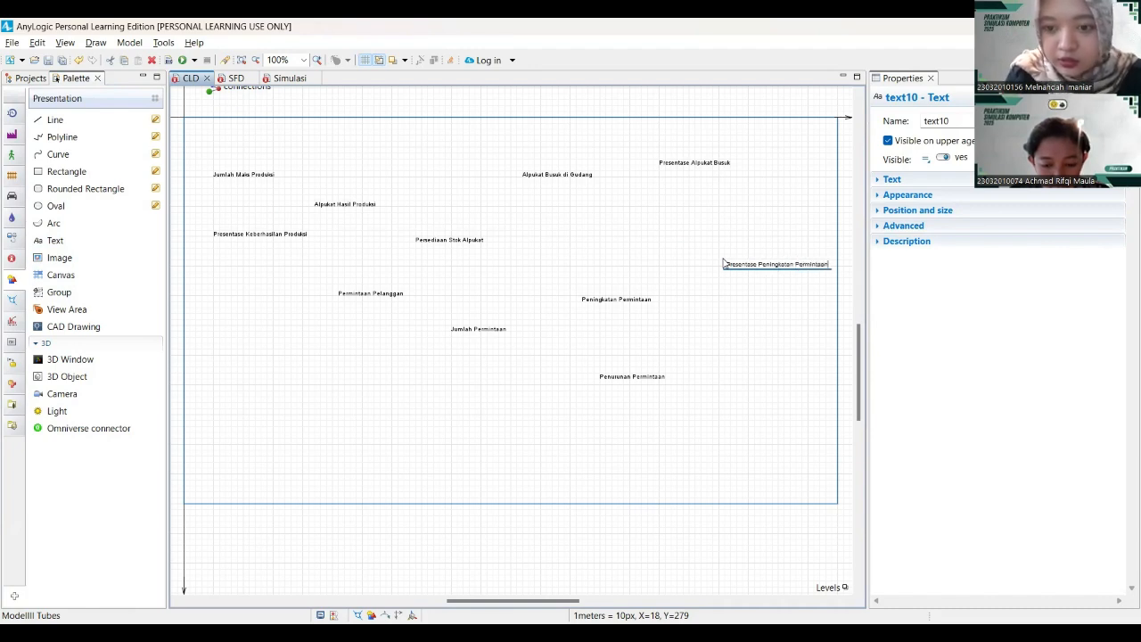
# - Add a Text element reading Presentase Penurunan Permintaan below Presentase Peningkatan Permintaan, near the frame's right edge
pyautogui.click(41, 243)
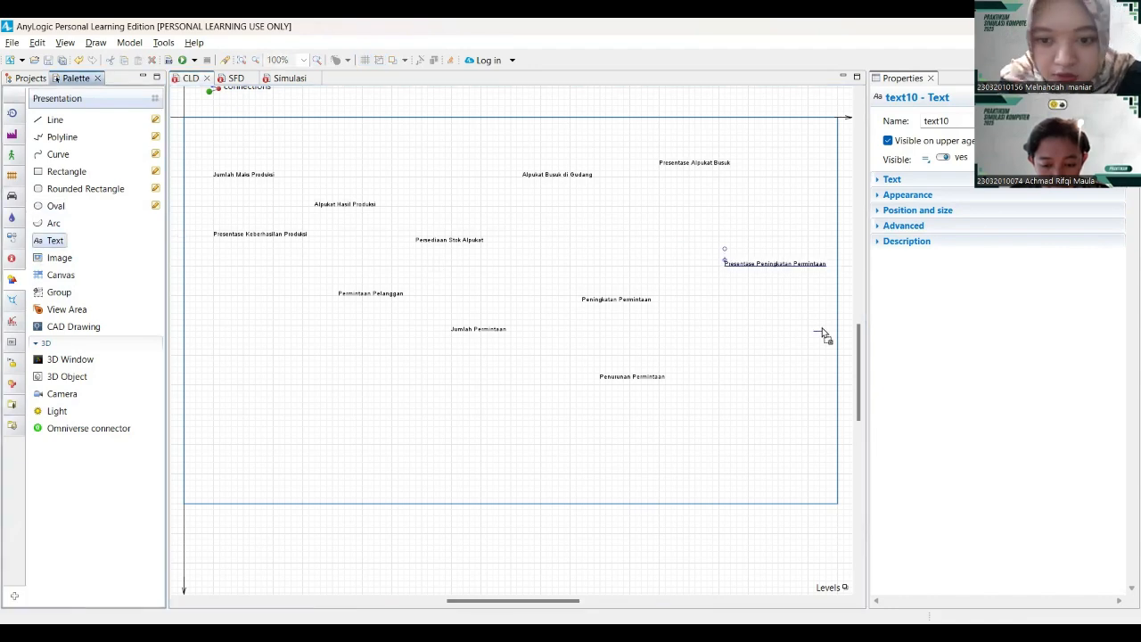
pyautogui.click(753, 353)
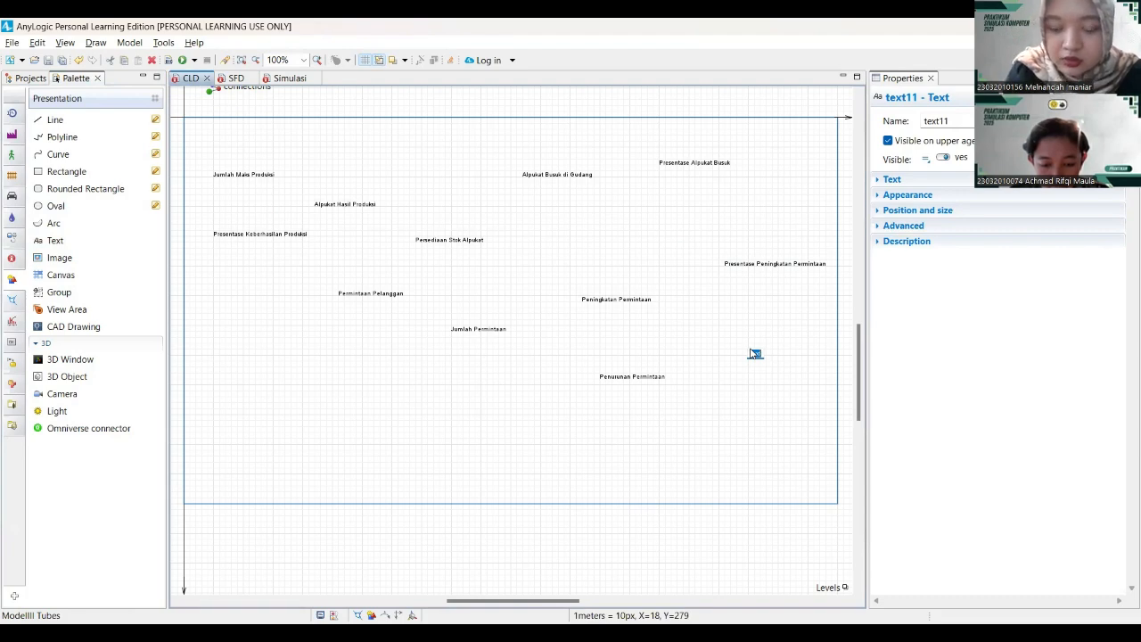
pyautogui.write('Presentase')
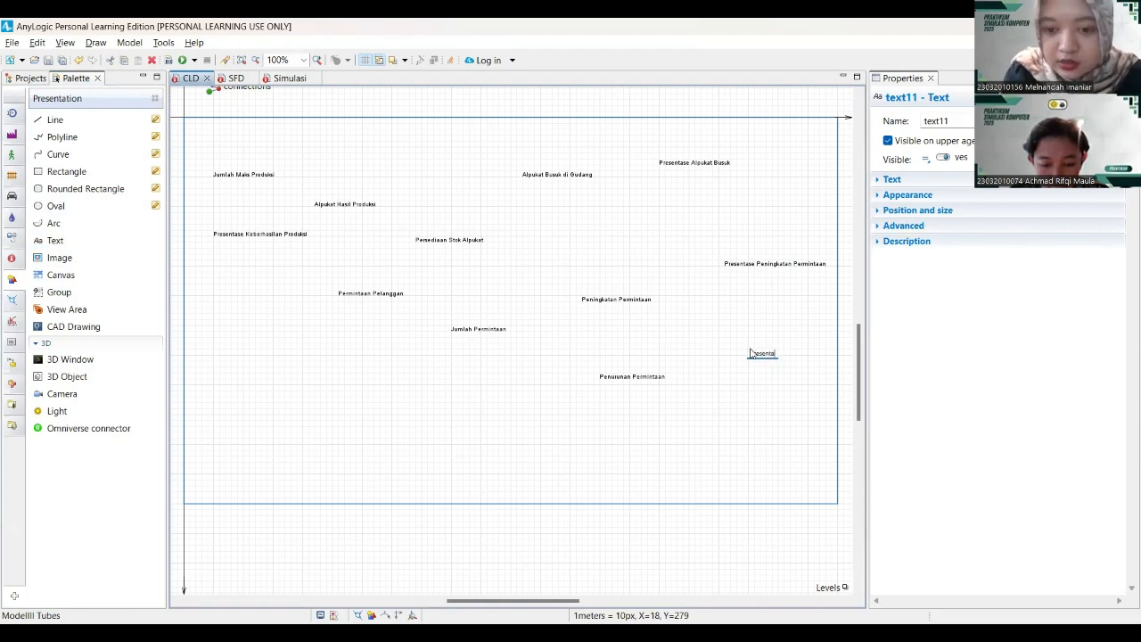
pyautogui.write(' P')
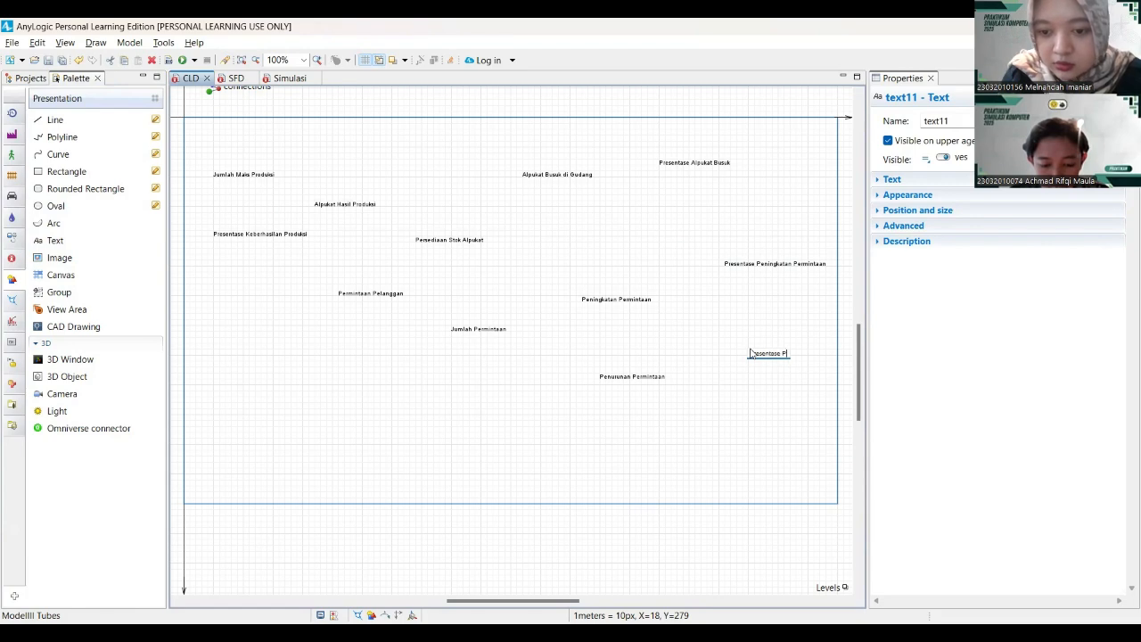
pyautogui.write('enurunan')
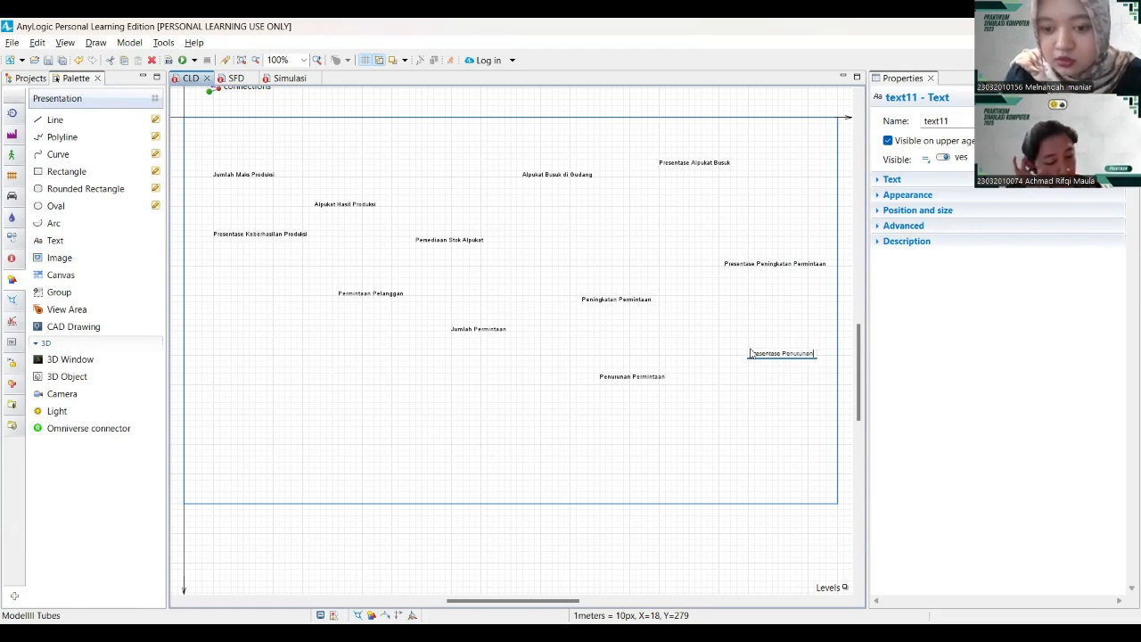
pyautogui.write(' Permintaan')
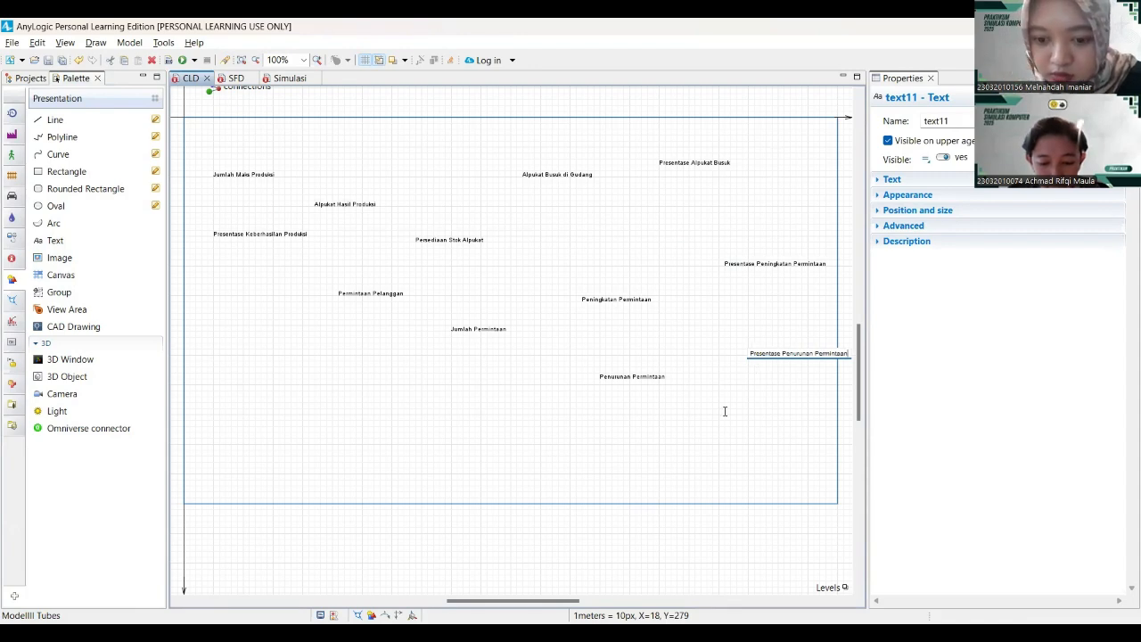
# - Move the Presentase Penurunan Permintaan label left so it fits inside the frame, and shift Penurunan Permintaan slightly left and down
pyautogui.click(783, 358)
pyautogui.moveTo(782, 356); pyautogui.dragTo(751, 356)
pyautogui.moveTo(640, 383); pyautogui.dragTo(602, 386)
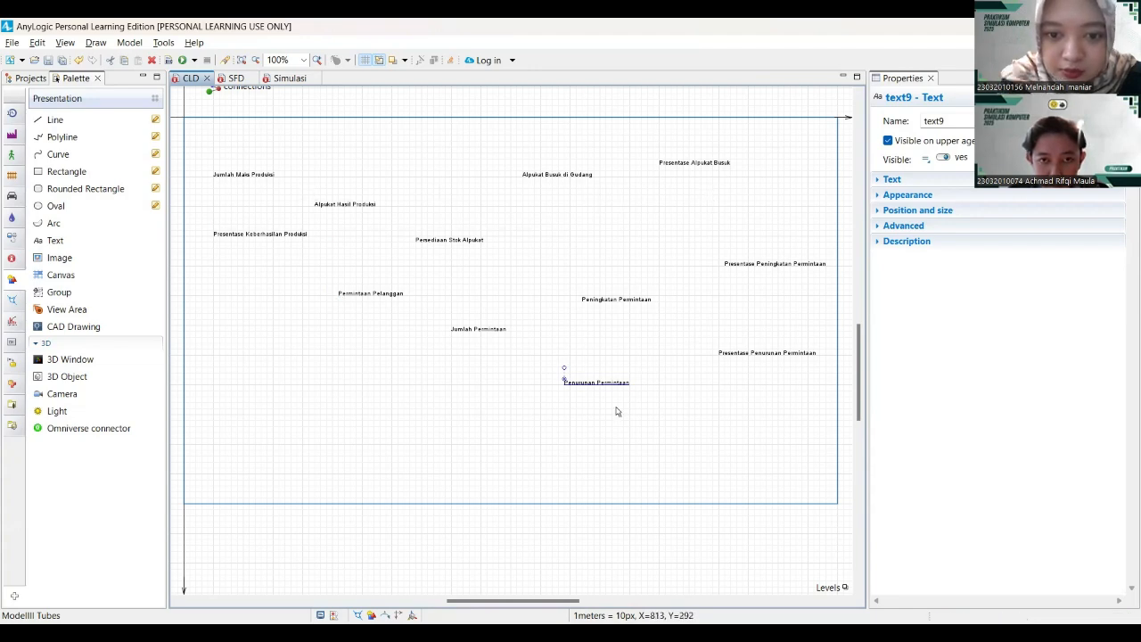
# - Add a curved System Dynamics link from Jumlah Maks Produksi to Alpukat Hasil Produksi, arching above them, with positive polarity
pyautogui.click(9, 328)
pyautogui.click(11, 301)
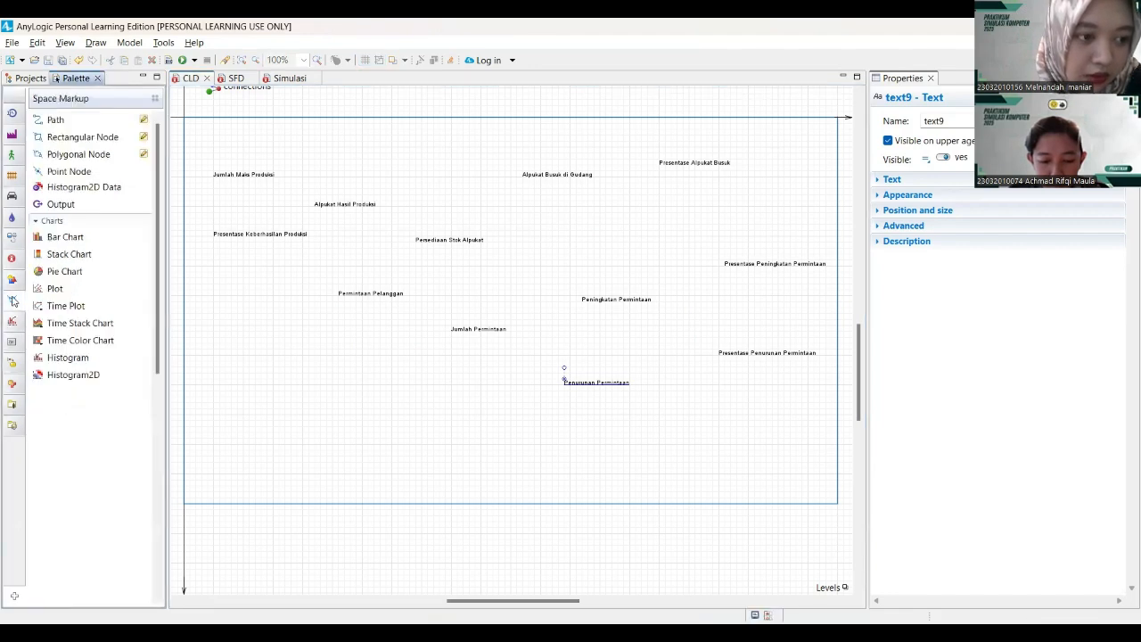
pyautogui.click(12, 282)
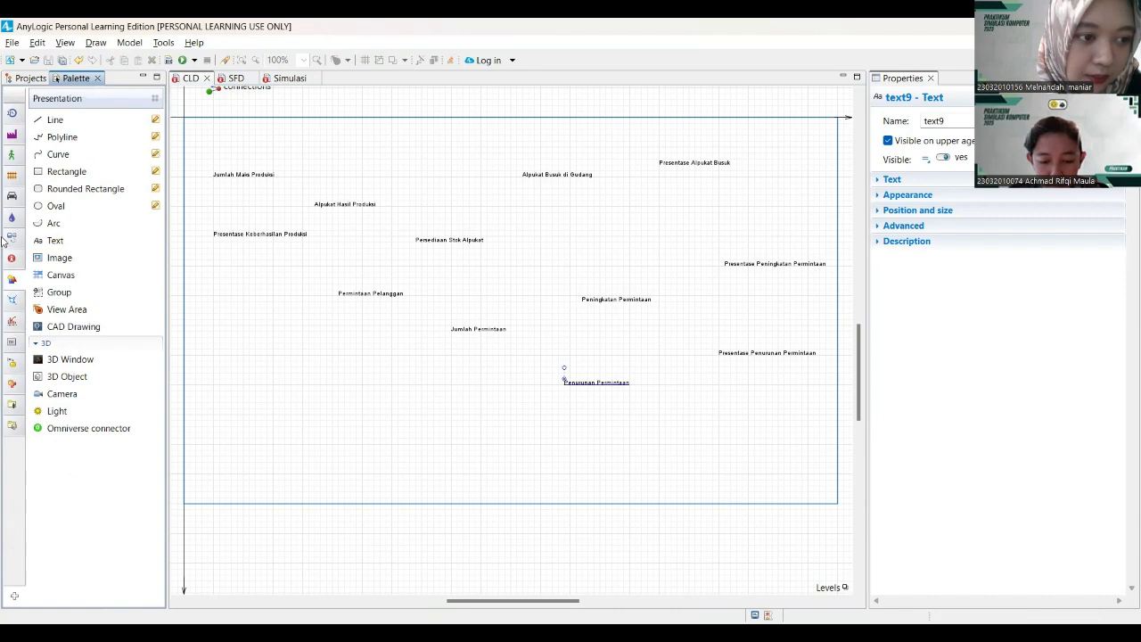
pyautogui.click(12, 237)
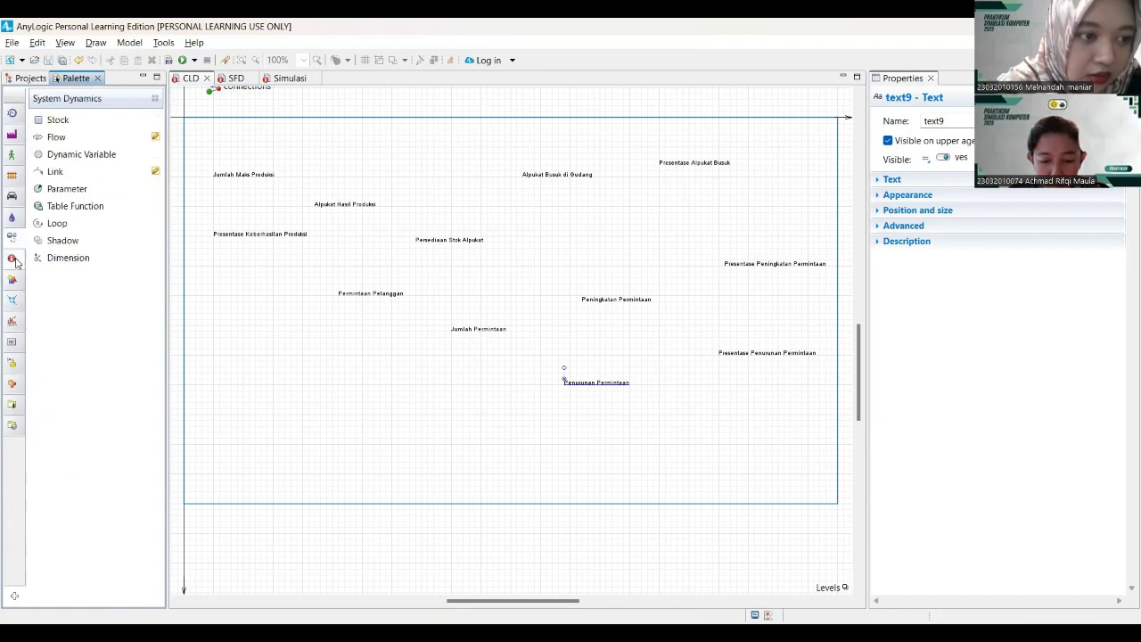
pyautogui.click(54, 173)
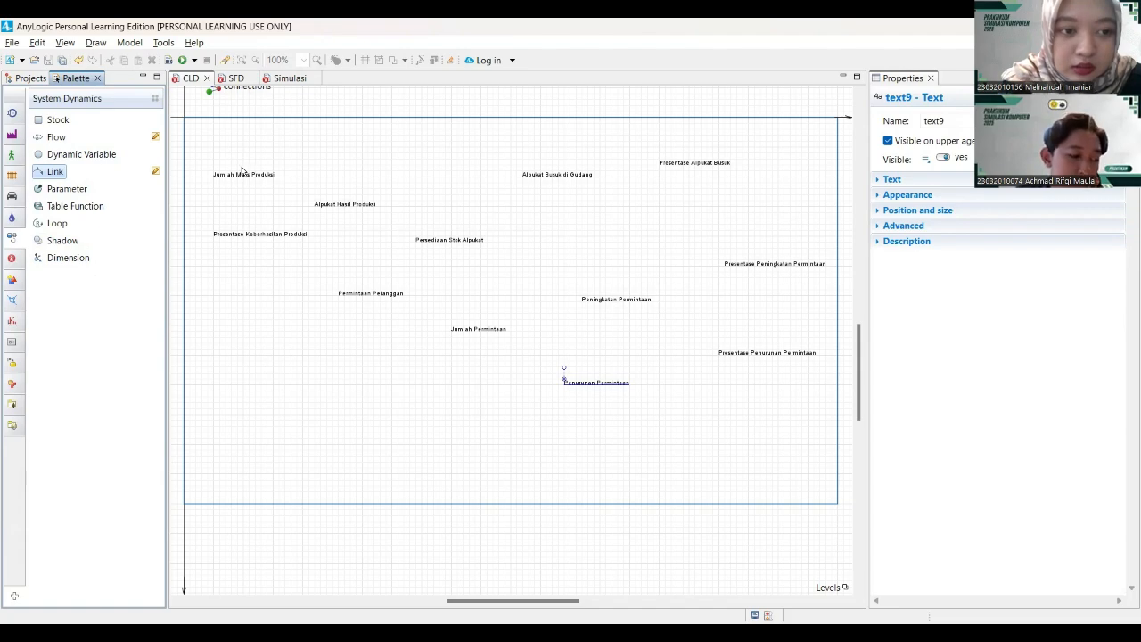
pyautogui.moveTo(242, 167); pyautogui.dragTo(278, 155)
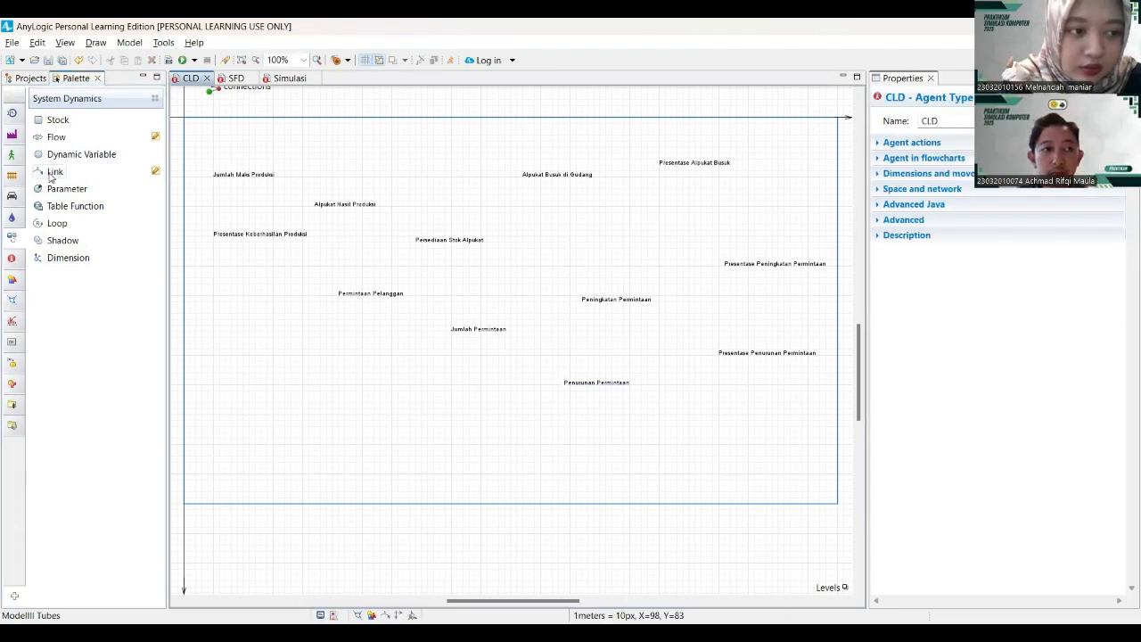
pyautogui.moveTo(49, 175); pyautogui.dragTo(347, 199)
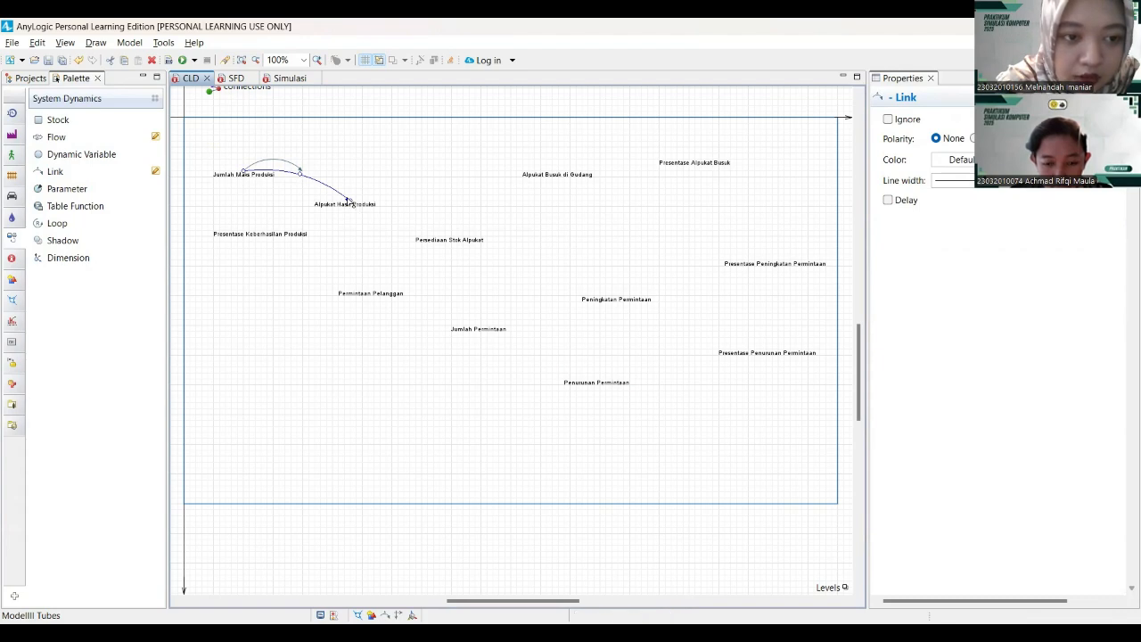
pyautogui.moveTo(300, 174); pyautogui.dragTo(304, 160)
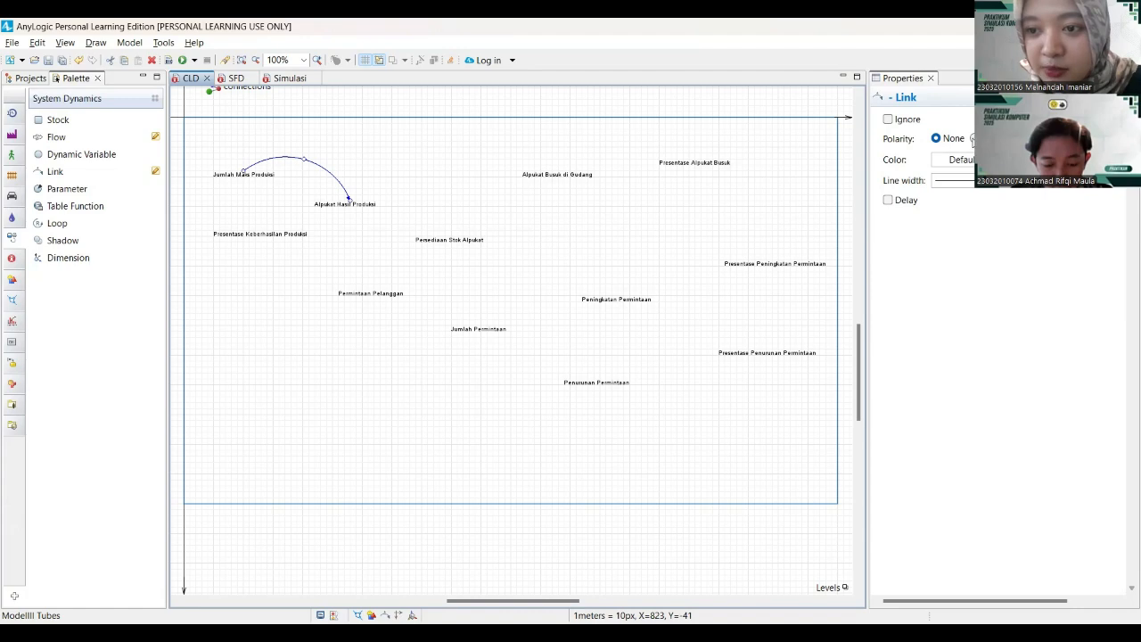
pyautogui.click(973, 139)
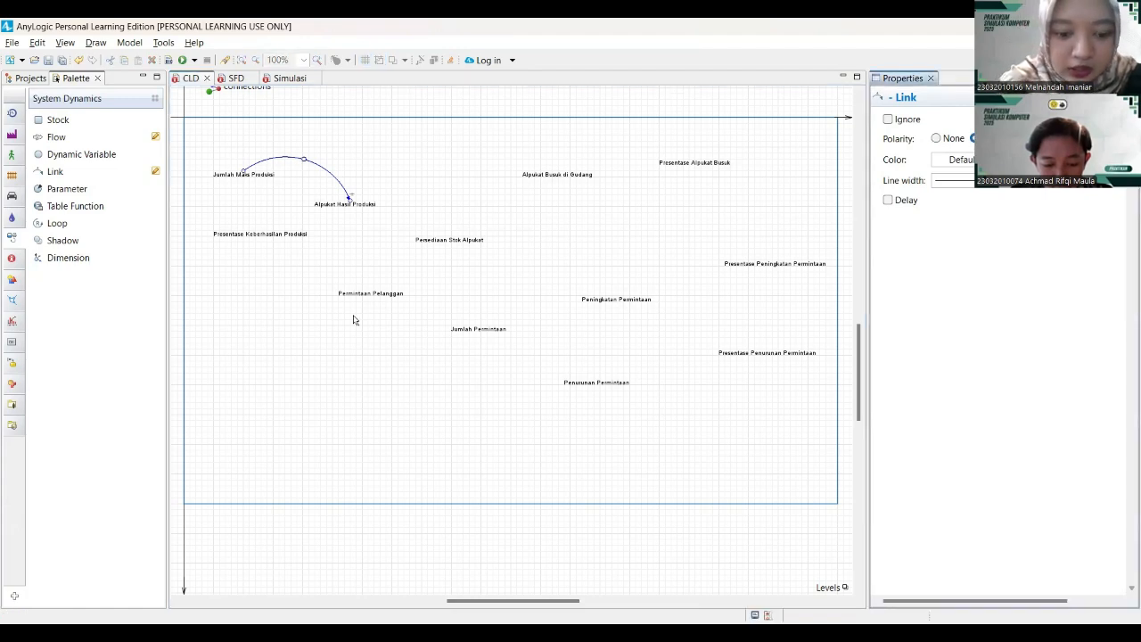
# - Add a link from Presentase Keberhasilan Produksi to Alpukat Hasil Produksi, curving below them, with positive polarity
pyautogui.click(56, 172)
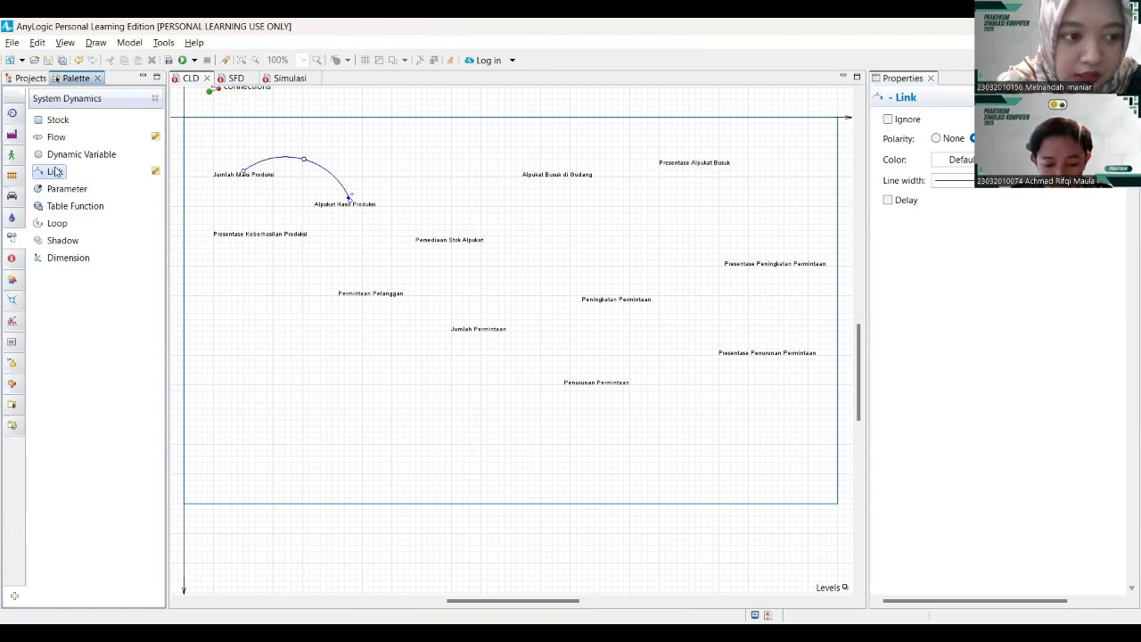
pyautogui.click(259, 235)
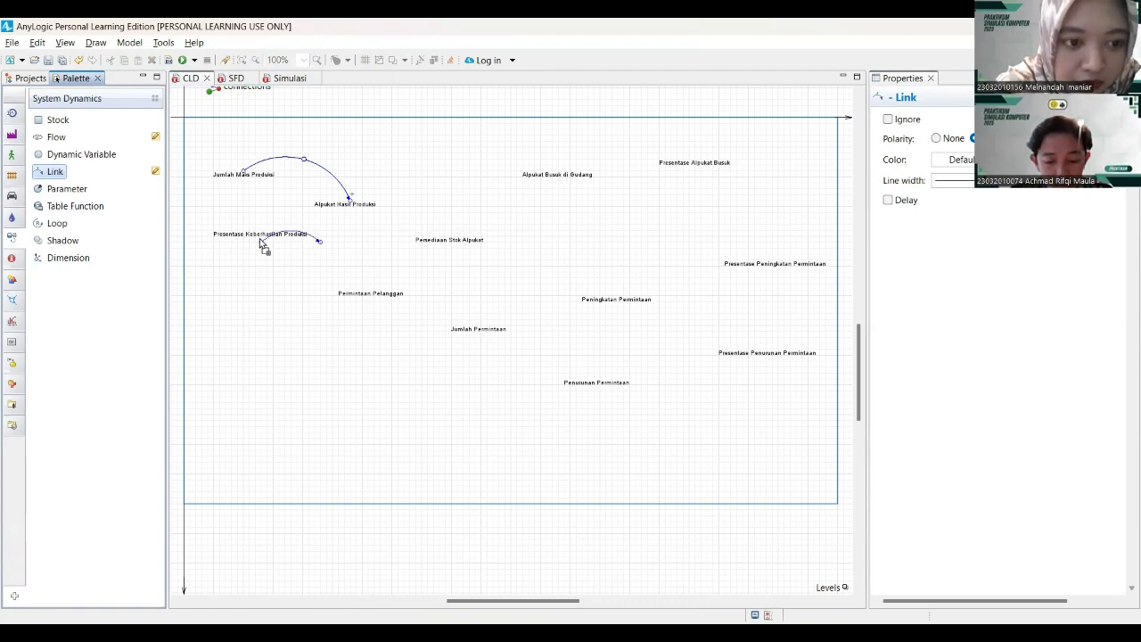
pyautogui.moveTo(259, 241); pyautogui.dragTo(313, 258)
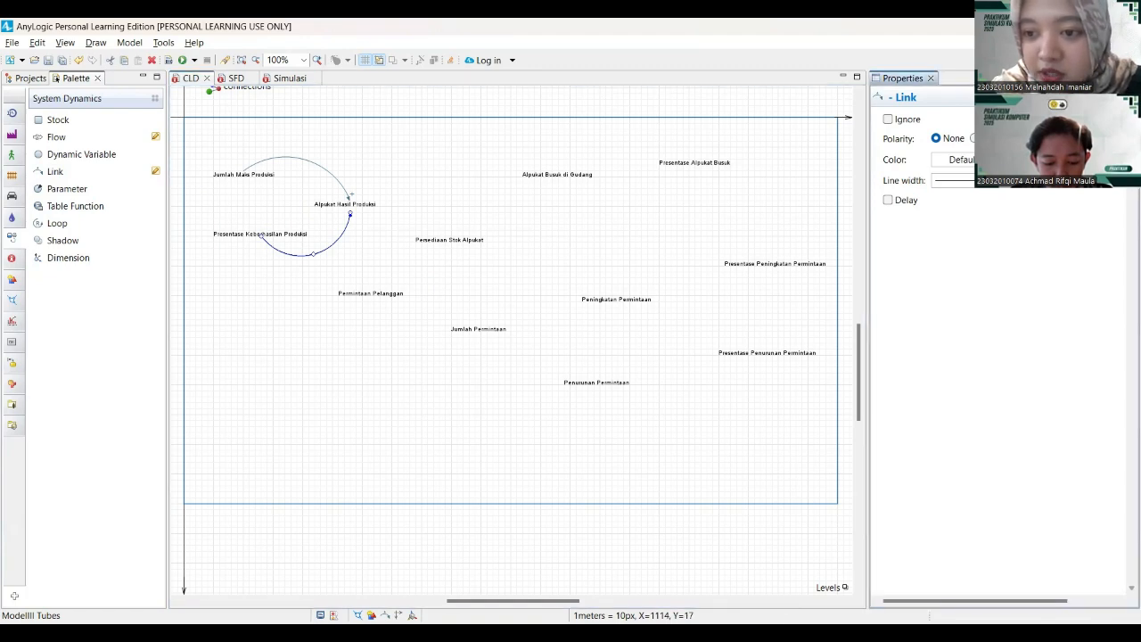
pyautogui.click(974, 138)
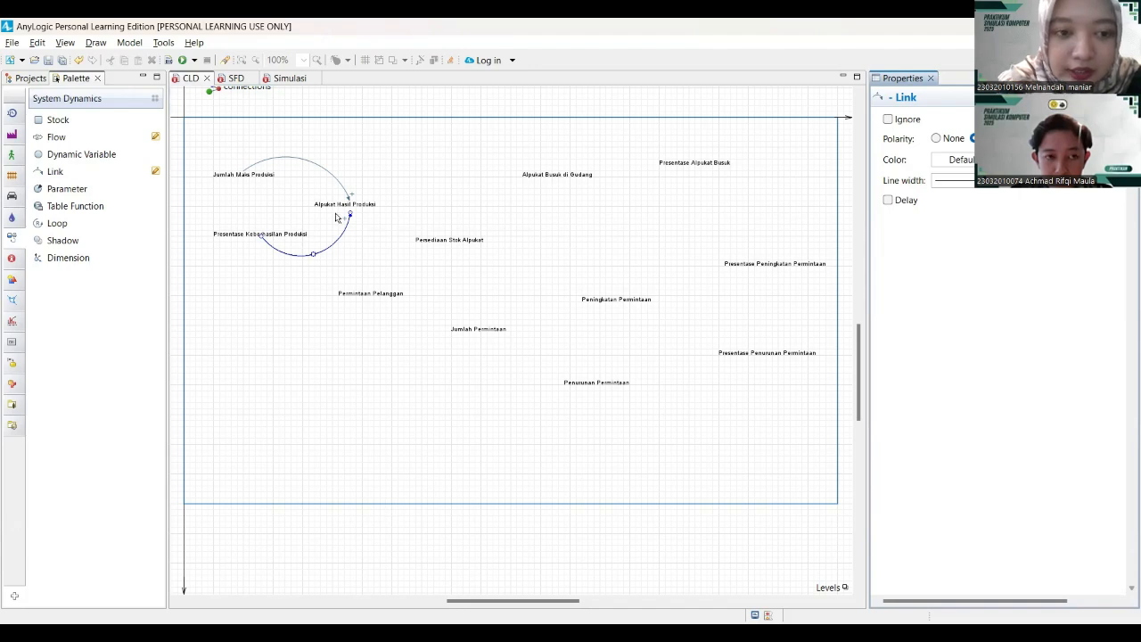
# - Add a link arching from Alpukat Hasil Produksi to Persediaan Stok Alpukat and give it positive polarity
pyautogui.click(53, 172)
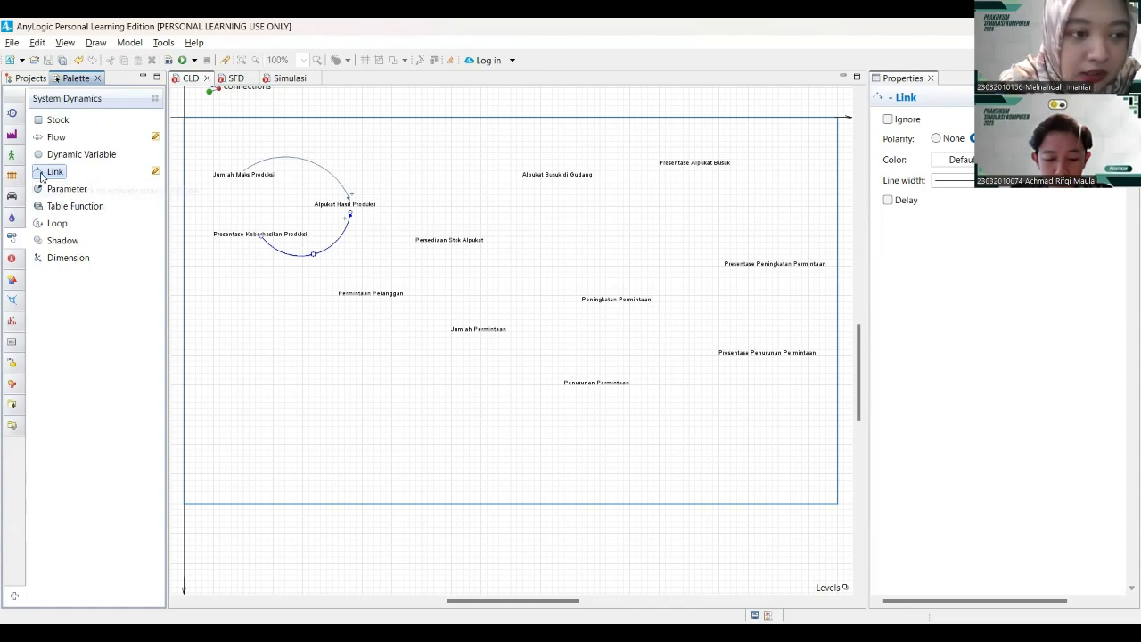
pyautogui.moveTo(41, 178); pyautogui.dragTo(370, 204)
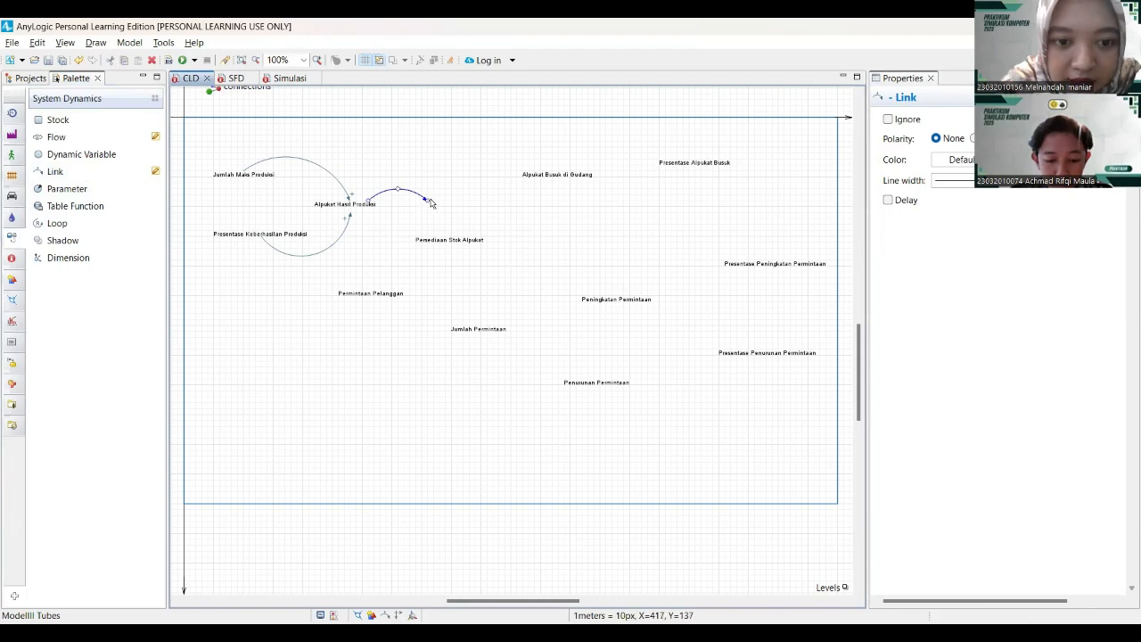
pyautogui.moveTo(428, 204); pyautogui.dragTo(453, 241)
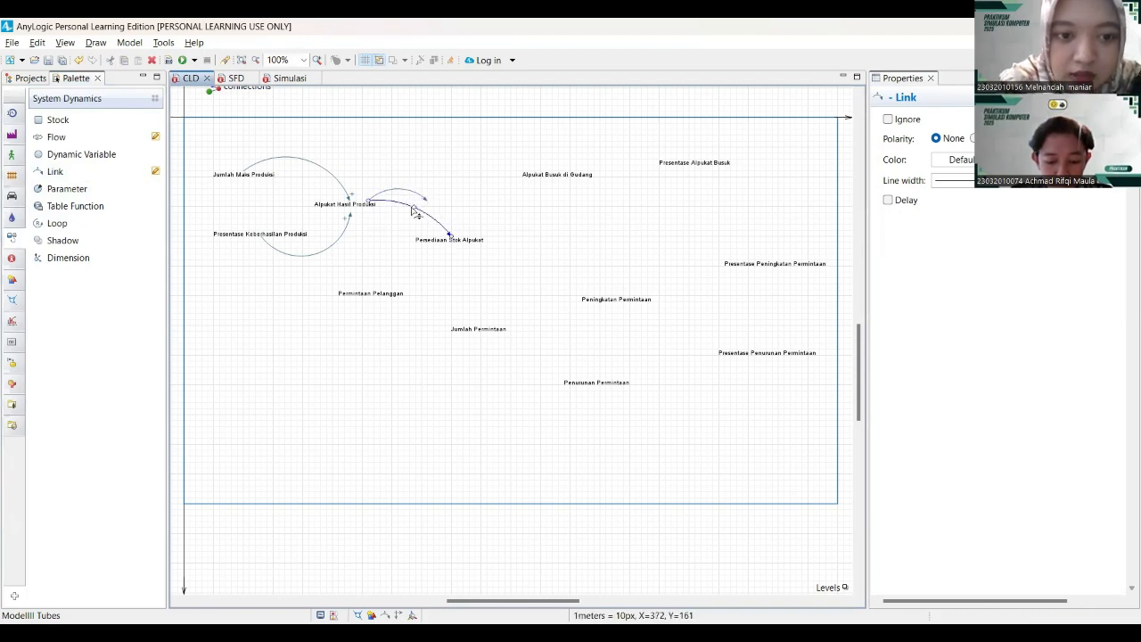
pyautogui.moveTo(428, 196); pyautogui.dragTo(420, 193)
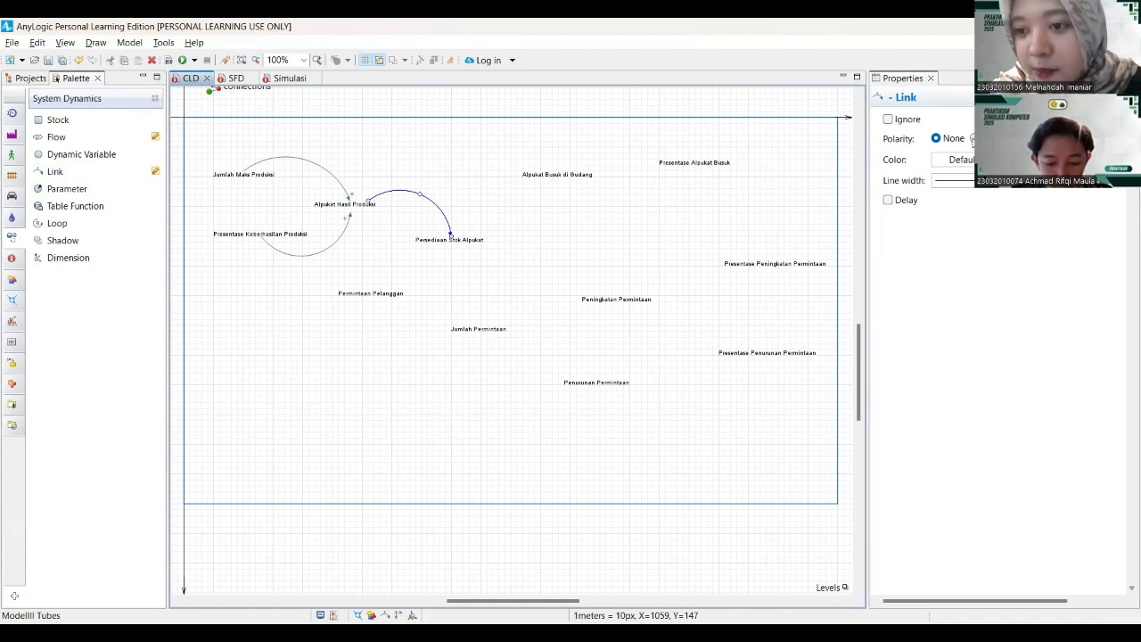
pyautogui.click(56, 78)
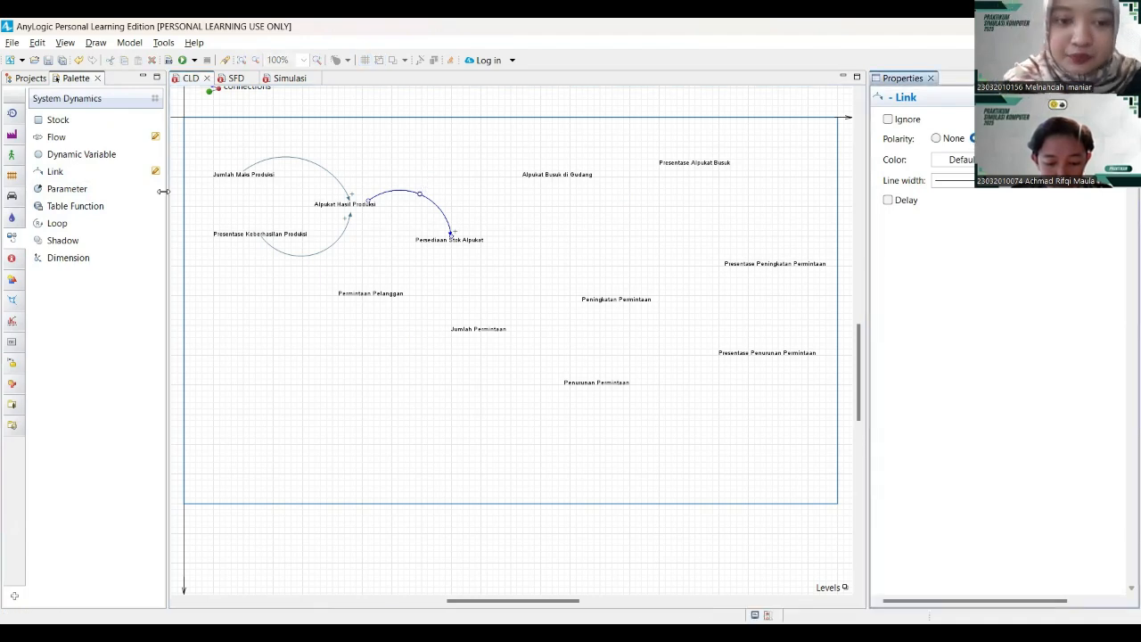
# - Add a link from Persediaan Stok Alpukat up to Alpukat Busuk di Gudang, bowed to the left, with positive polarity
pyautogui.click(55, 174)
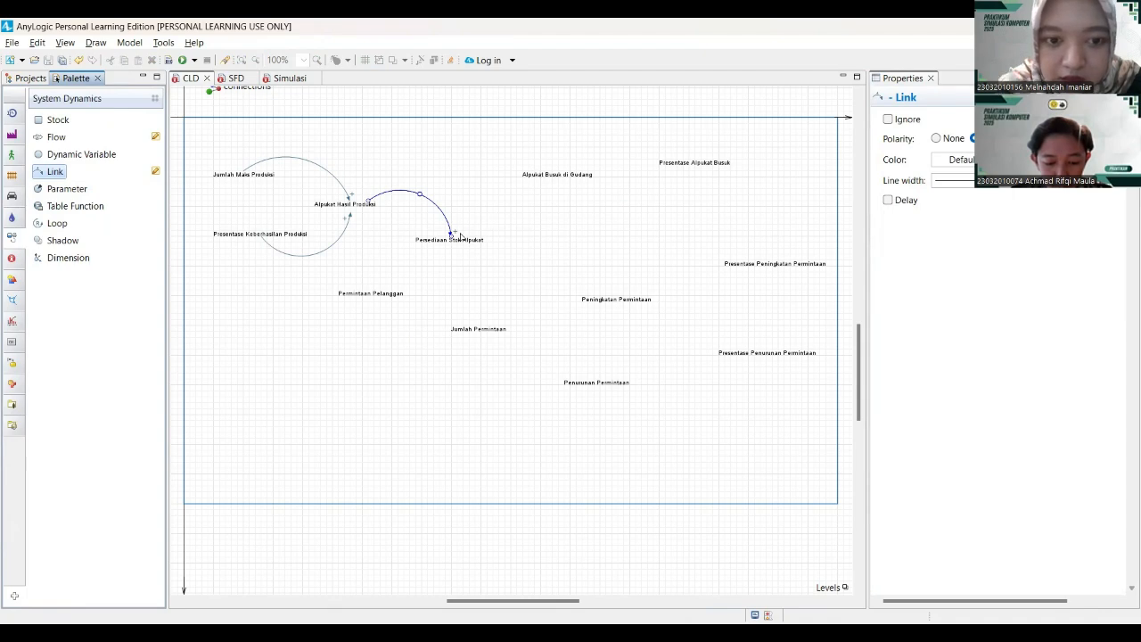
pyautogui.moveTo(51, 174); pyautogui.dragTo(520, 179)
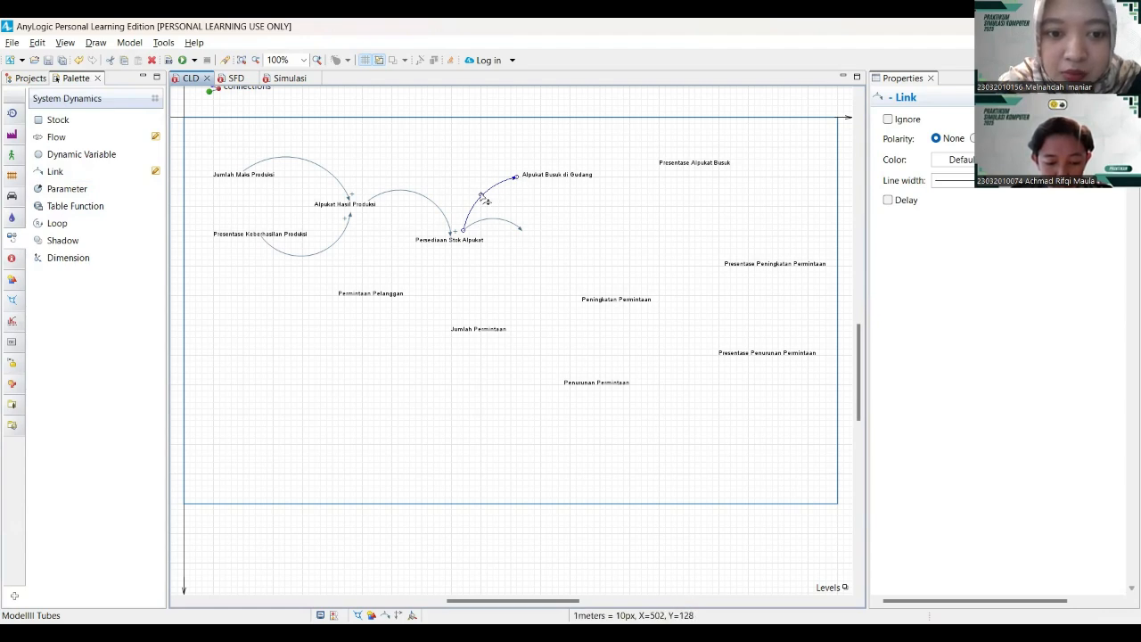
pyautogui.moveTo(486, 202)
pyautogui.mouseDown()
pyautogui.moveTo(461, 195)
pyautogui.moveTo(466, 202)
pyautogui.mouseUp()
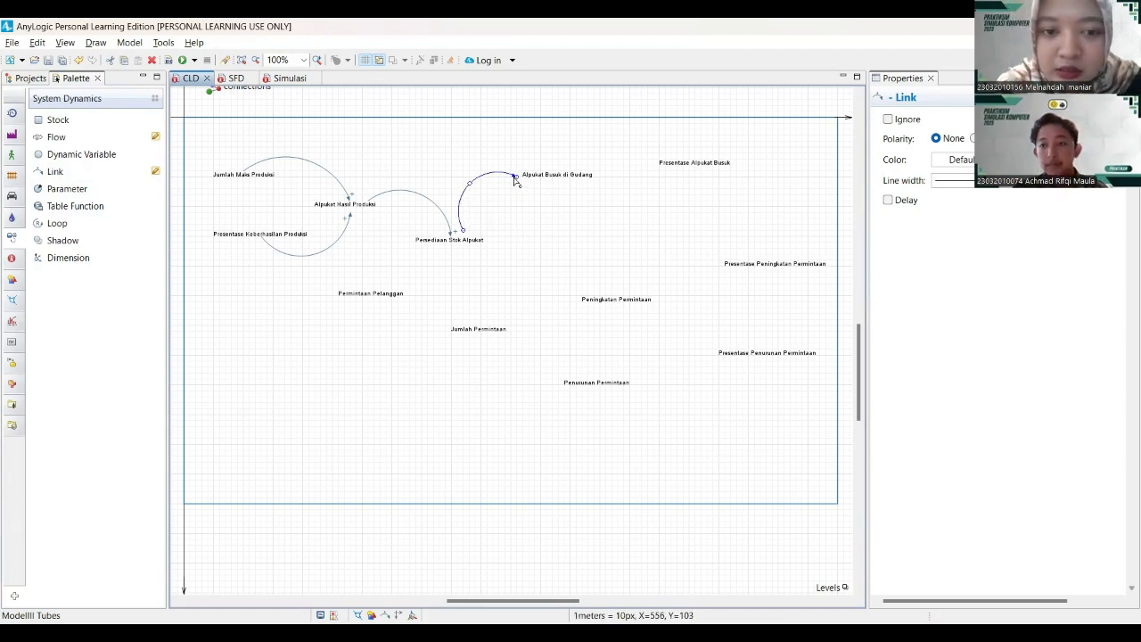
pyautogui.moveTo(518, 180); pyautogui.dragTo(517, 177)
pyautogui.click(975, 138)
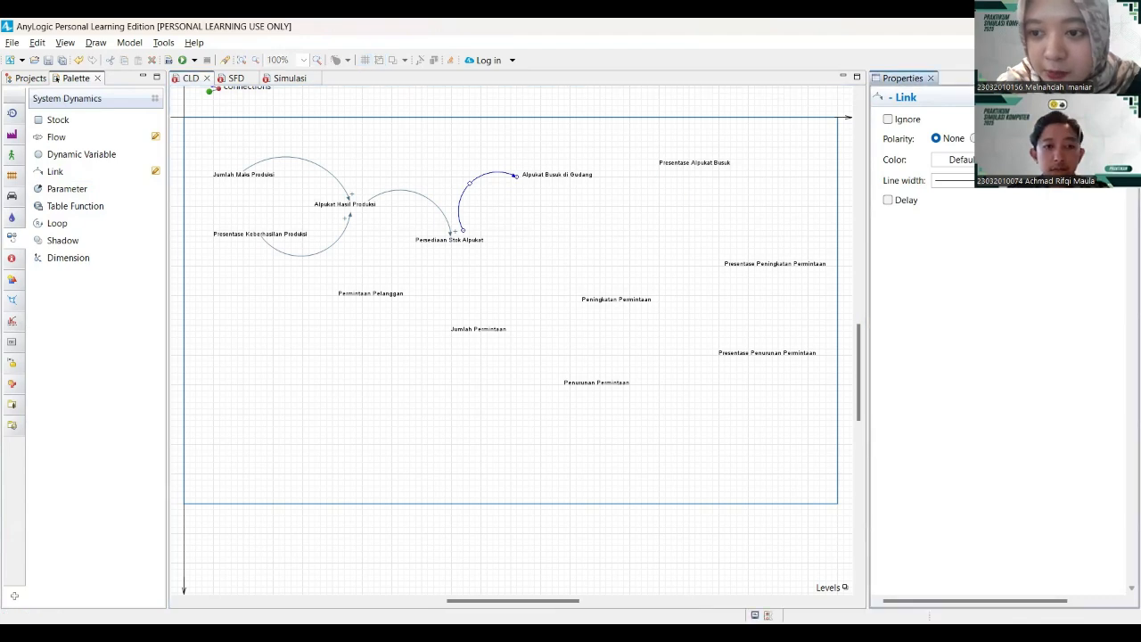
# - Add a link from Permintaan Pelanggan to the underside of Persediaan Stok Alpukat, curved below and to the right
pyautogui.click(40, 174)
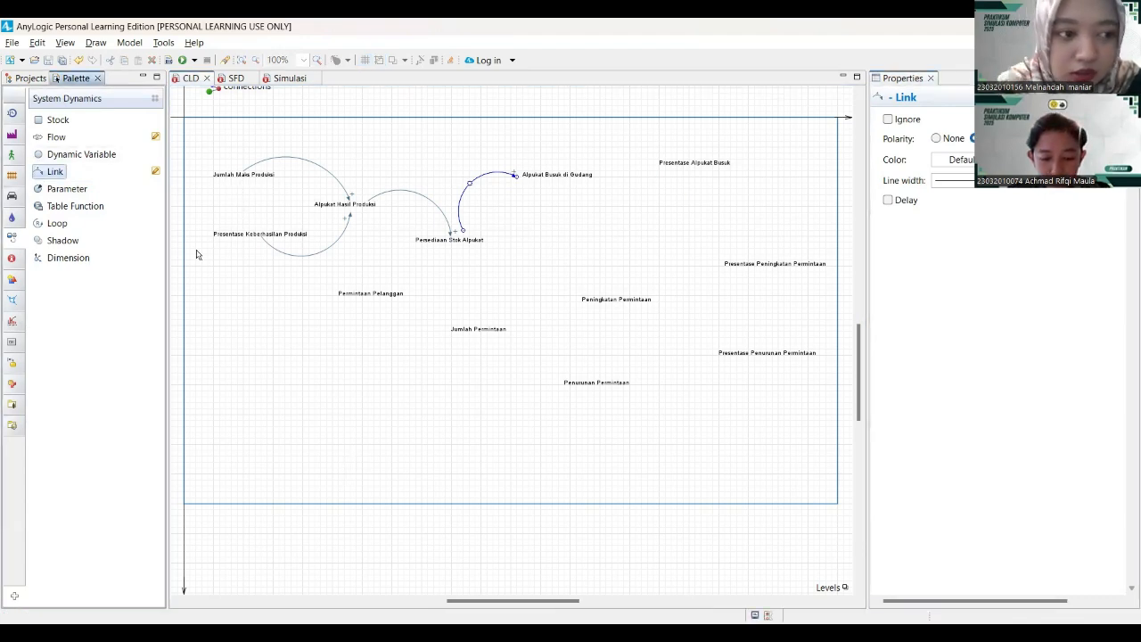
pyautogui.moveTo(44, 172); pyautogui.dragTo(411, 246)
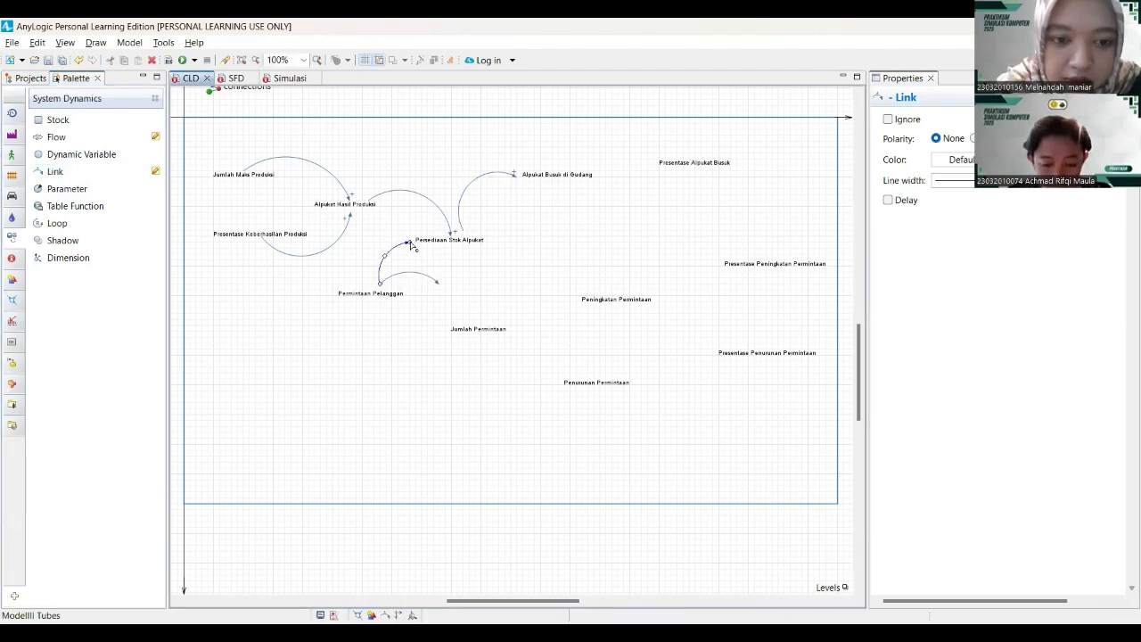
pyautogui.moveTo(380, 286); pyautogui.dragTo(382, 294)
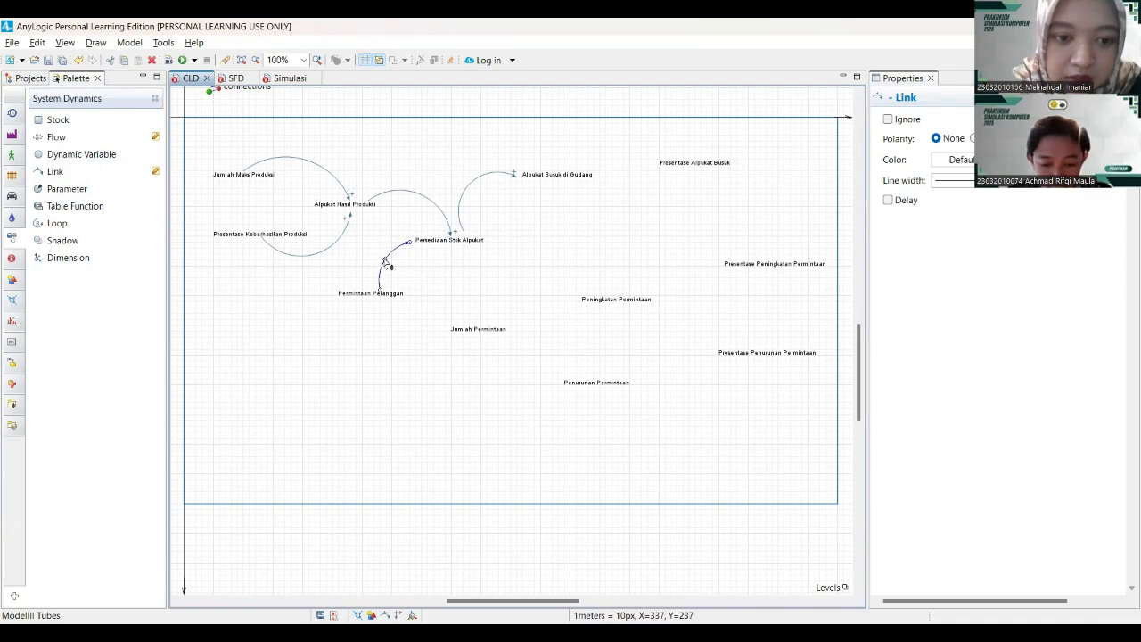
pyautogui.moveTo(387, 266); pyautogui.dragTo(419, 283)
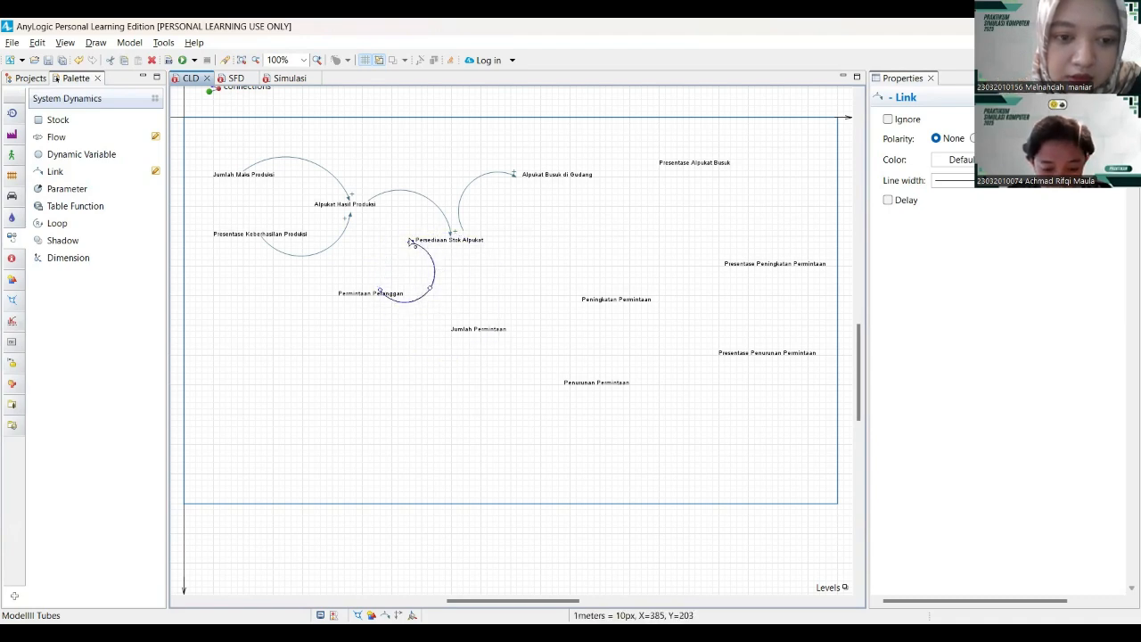
pyautogui.moveTo(412, 246); pyautogui.dragTo(446, 251)
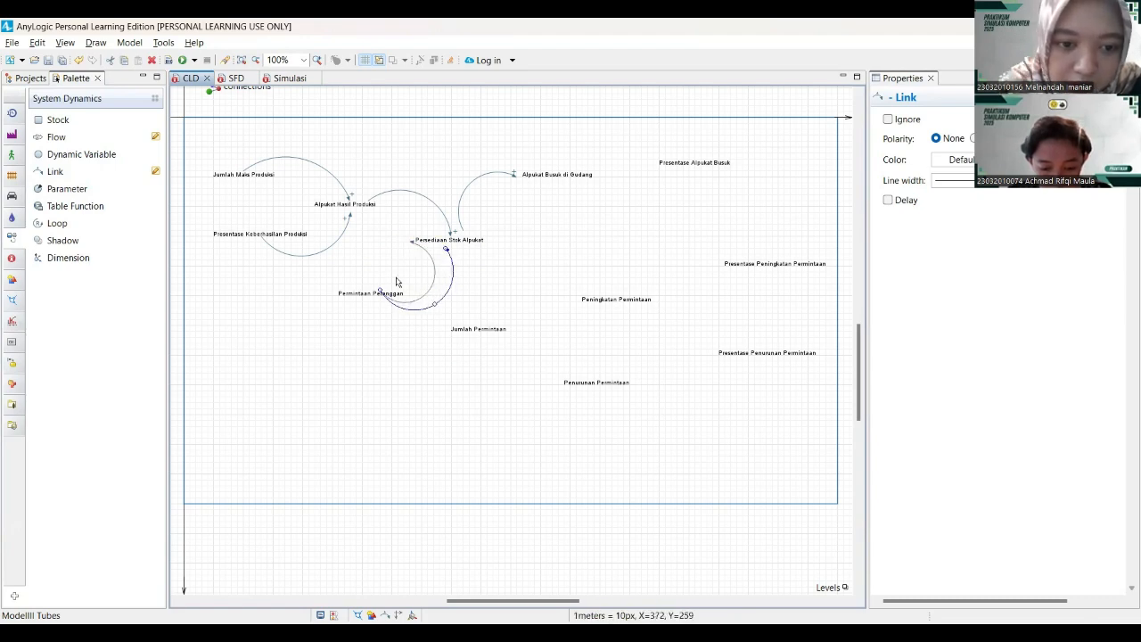
pyautogui.moveTo(433, 307); pyautogui.dragTo(431, 301)
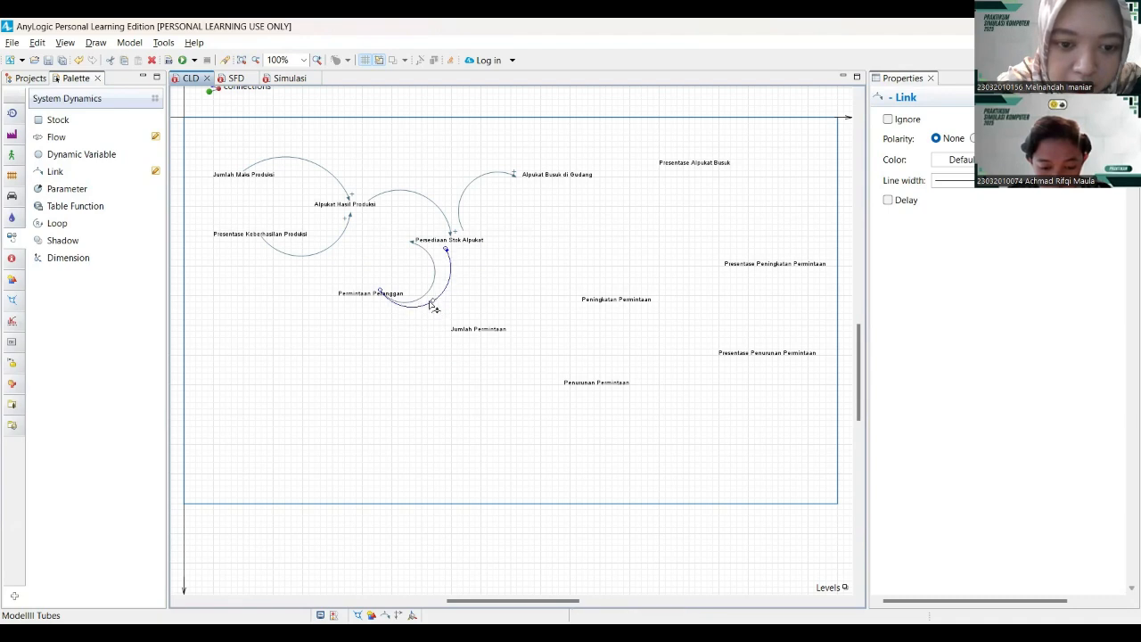
# - Move the Permintaan Pelanggan label left to the start of its link, and set that link's polarity to negative
pyautogui.click(364, 296)
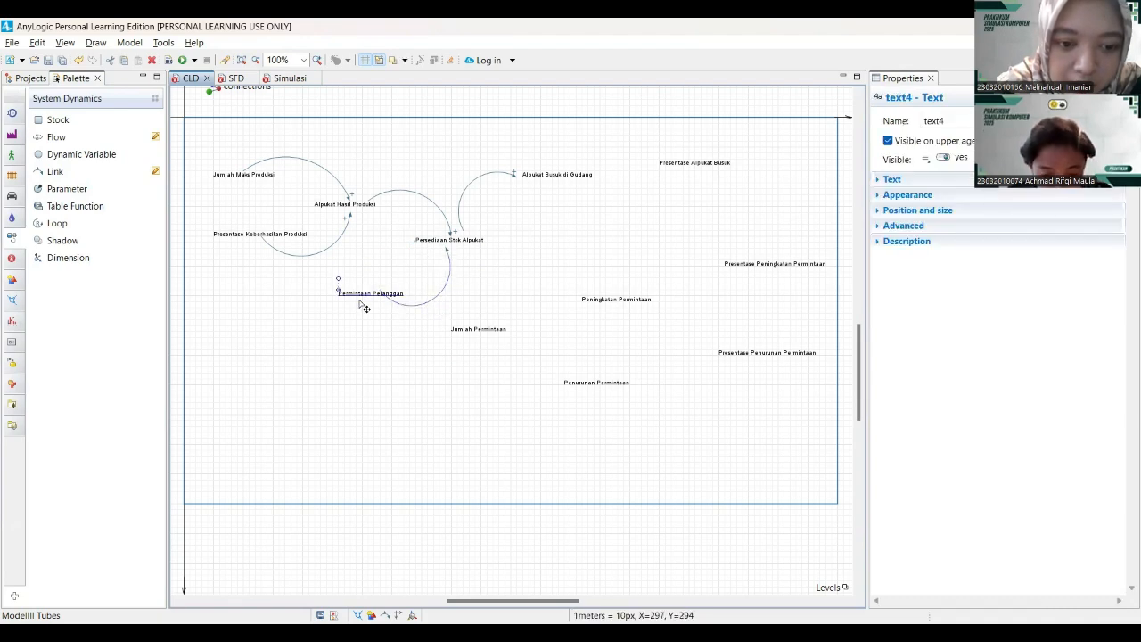
pyautogui.moveTo(364, 314); pyautogui.dragTo(337, 293)
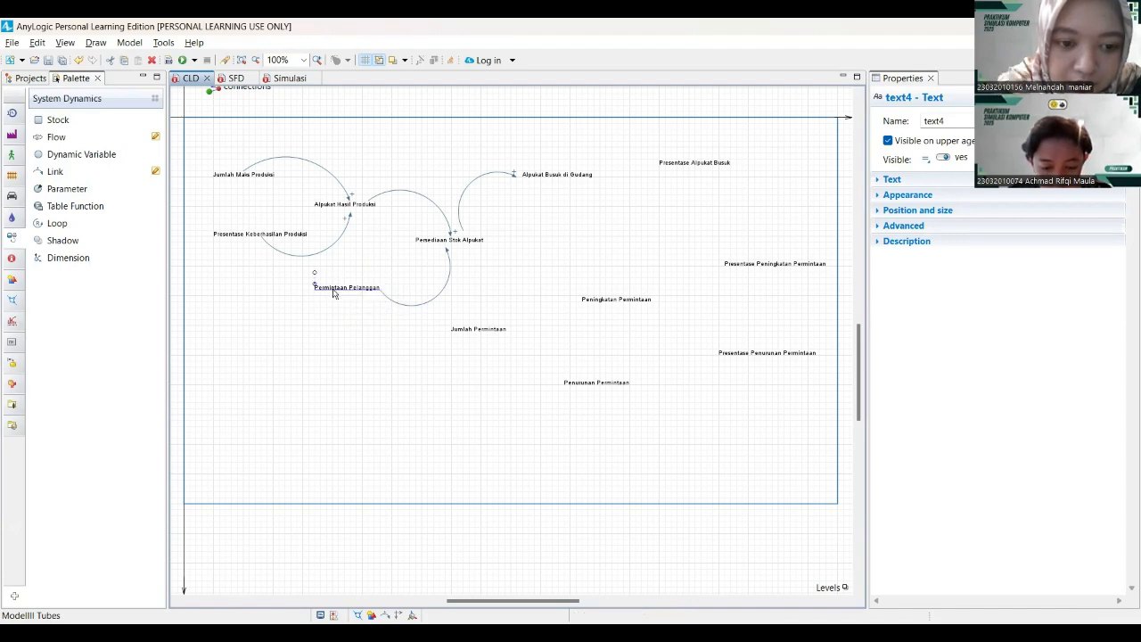
pyautogui.click(391, 289)
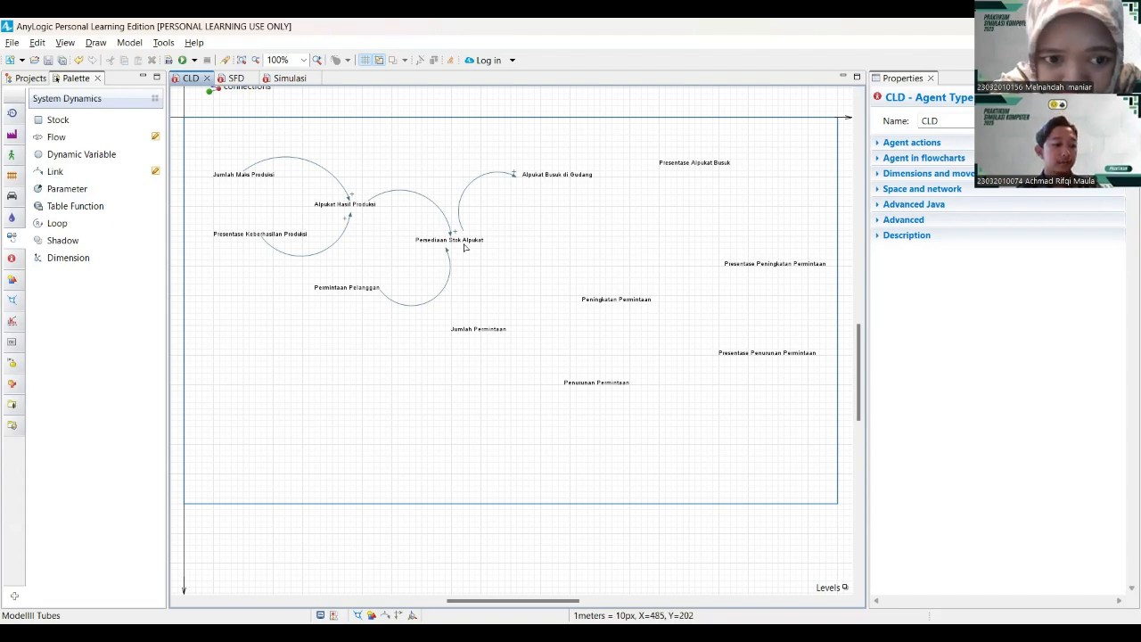
pyautogui.click(442, 289)
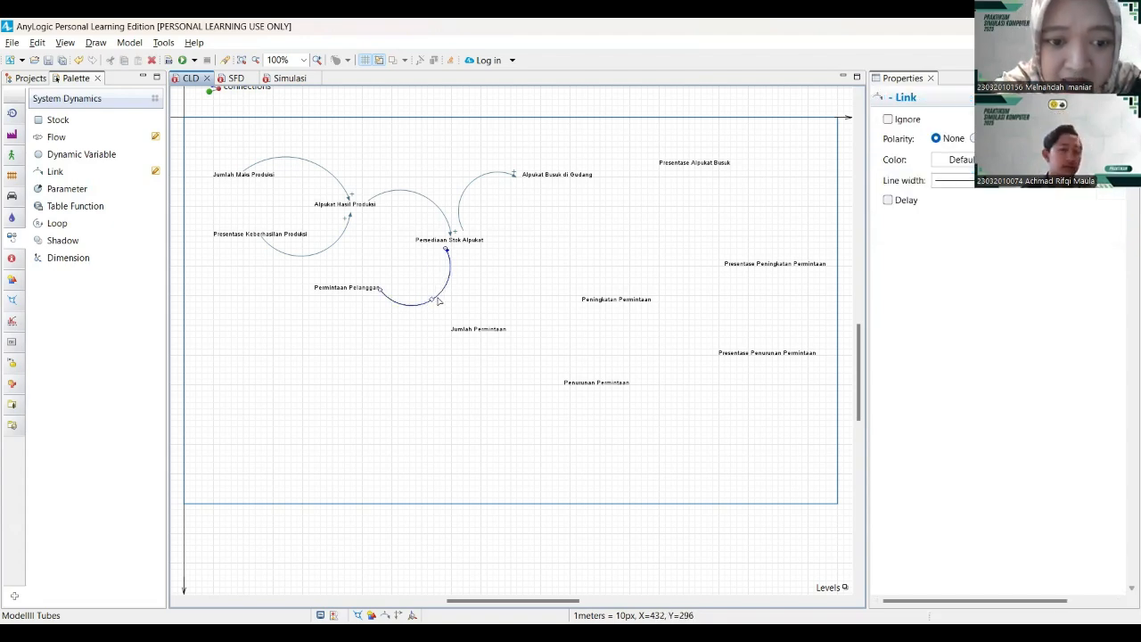
pyautogui.click(55, 78)
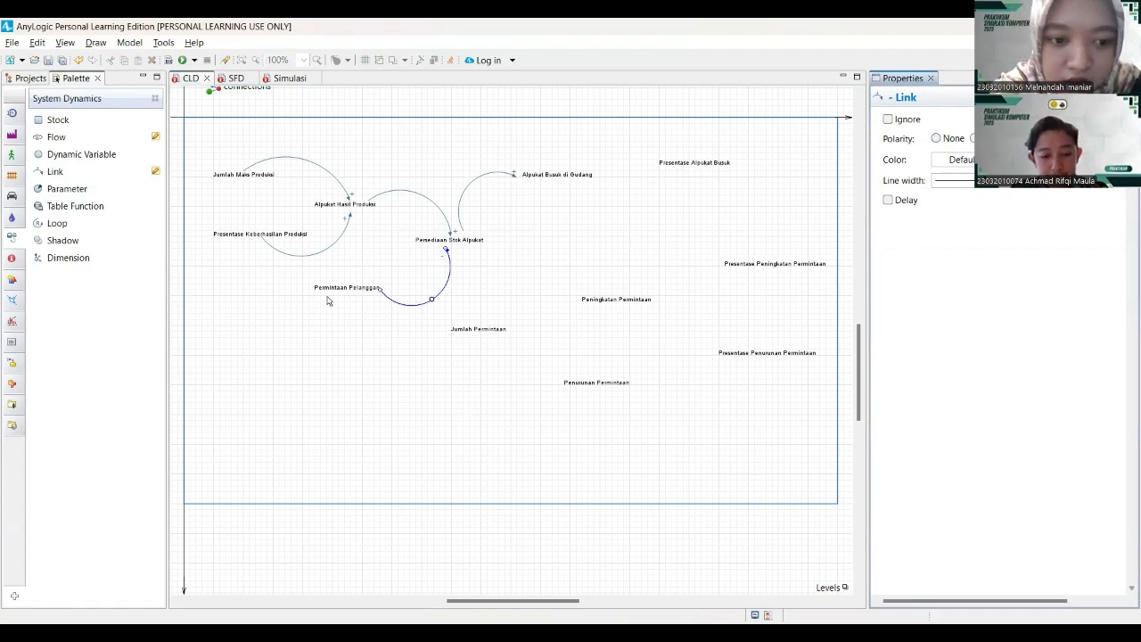
# - Add a link running from Jumlah Permintaan to the underside of Permintaan Pelanggan
pyautogui.click(52, 173)
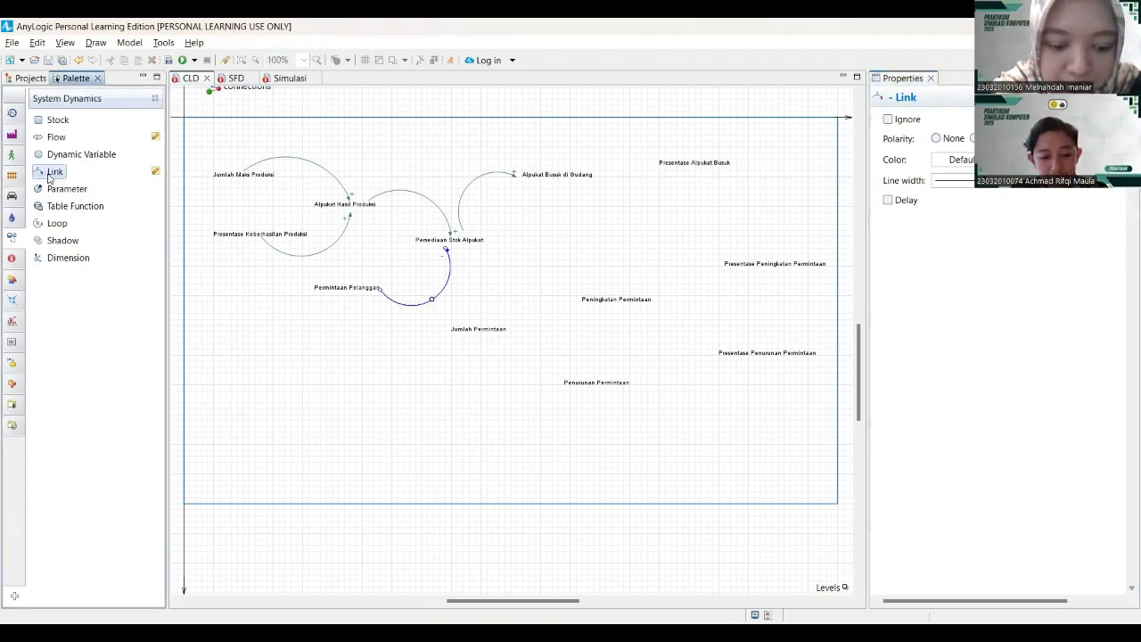
pyautogui.scroll(-2, 393, 303)
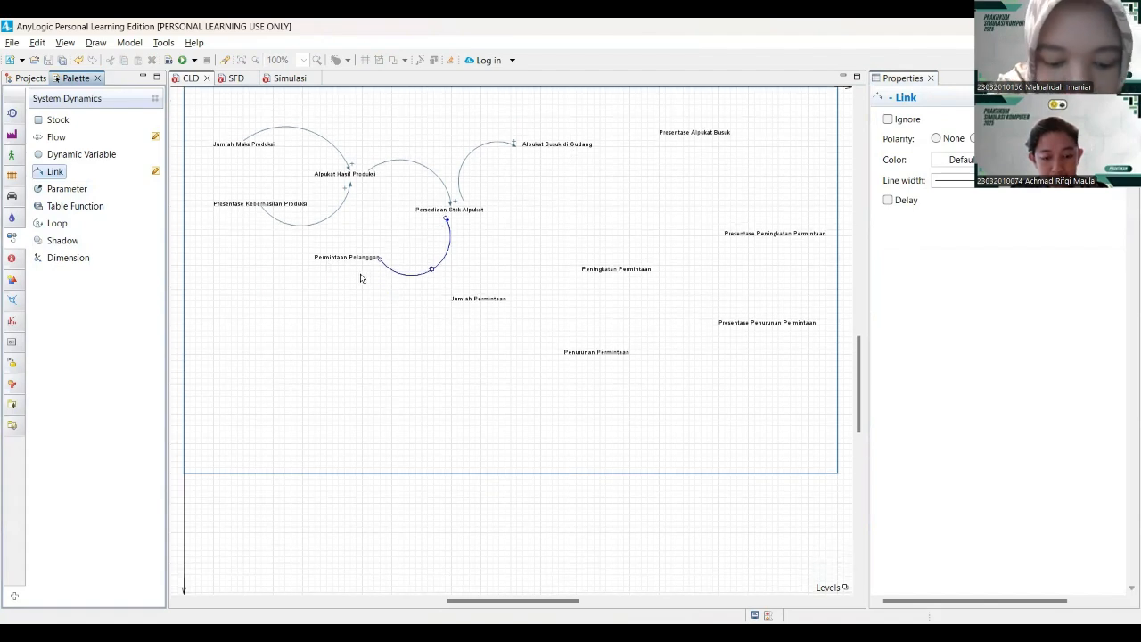
pyautogui.scroll(-3, 444, 301)
pyautogui.scroll(4, 364, 261)
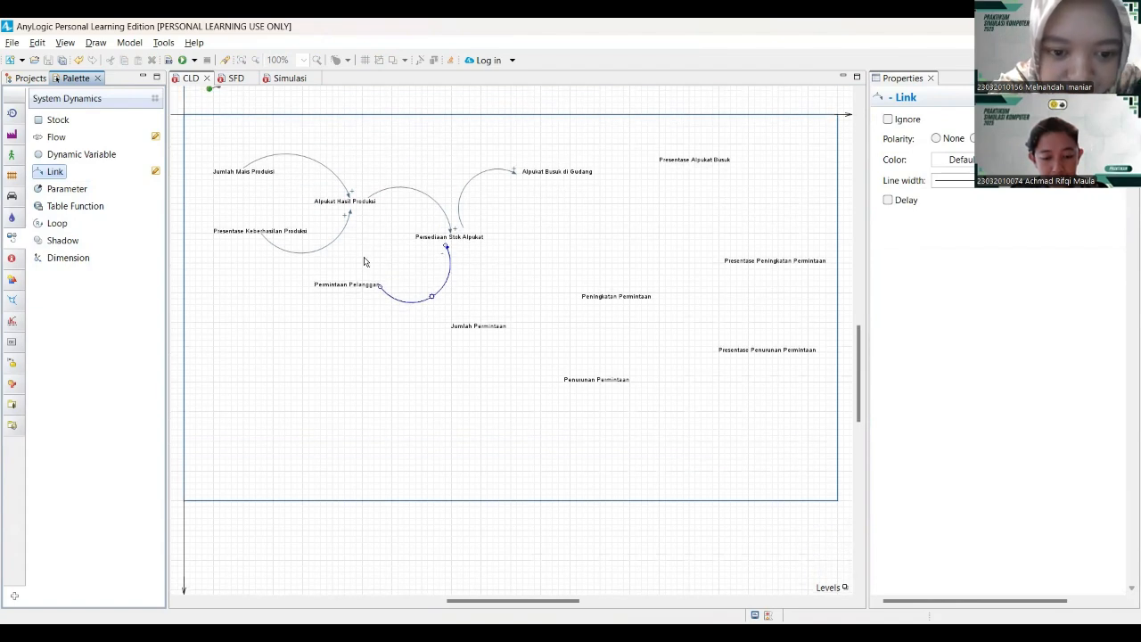
pyautogui.click(55, 172)
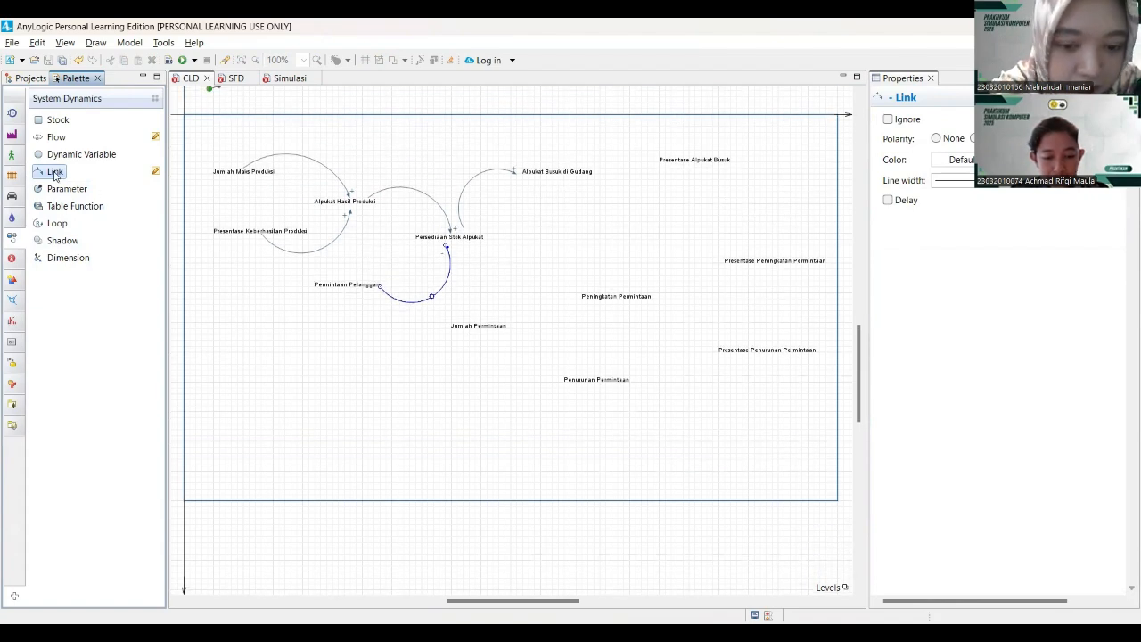
pyautogui.click(475, 331)
pyautogui.moveTo(415, 340); pyautogui.dragTo(339, 297)
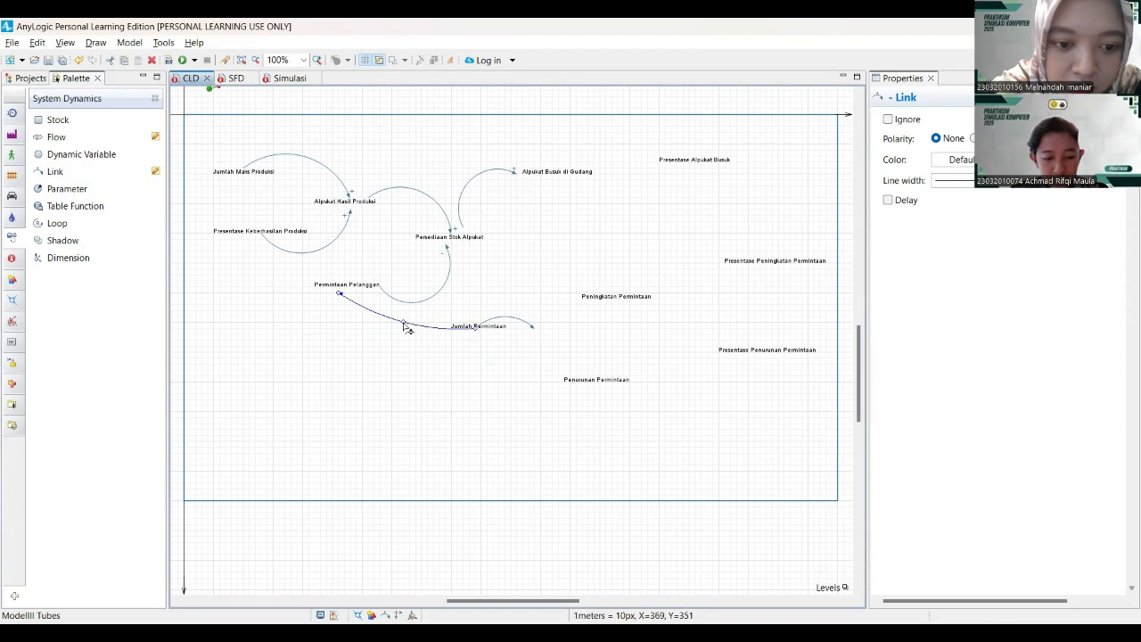
# - Bow the Jumlah Permintaan–Permintaan Pelanggan link downward, place its ends just under both labels, and give it positive polarity
pyautogui.moveTo(405, 327); pyautogui.dragTo(398, 342)
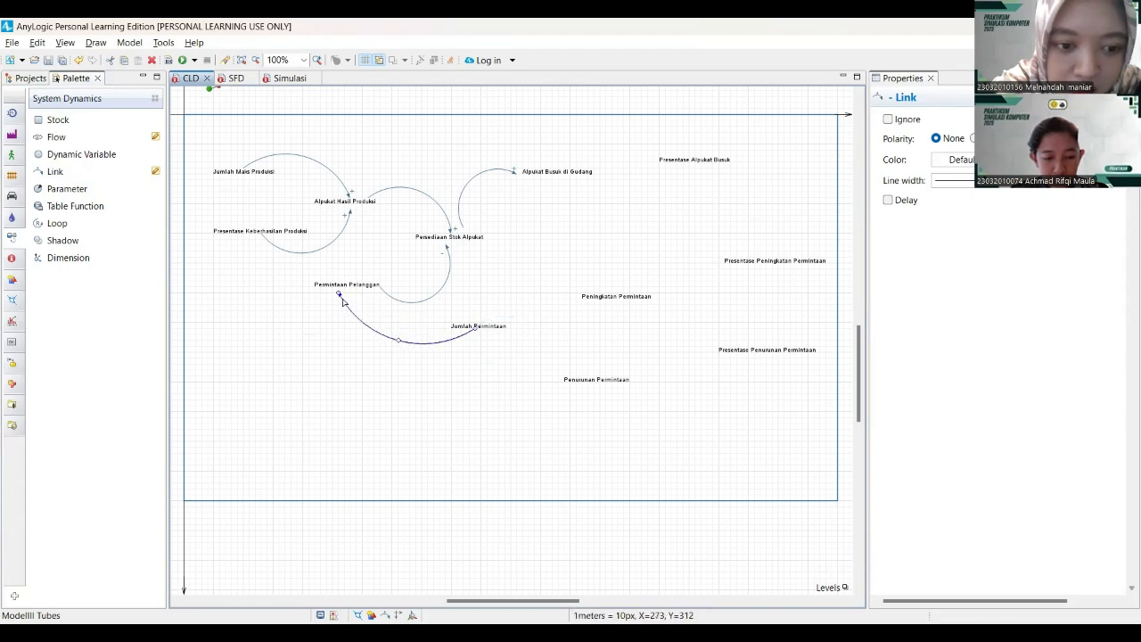
pyautogui.moveTo(340, 297); pyautogui.dragTo(344, 293)
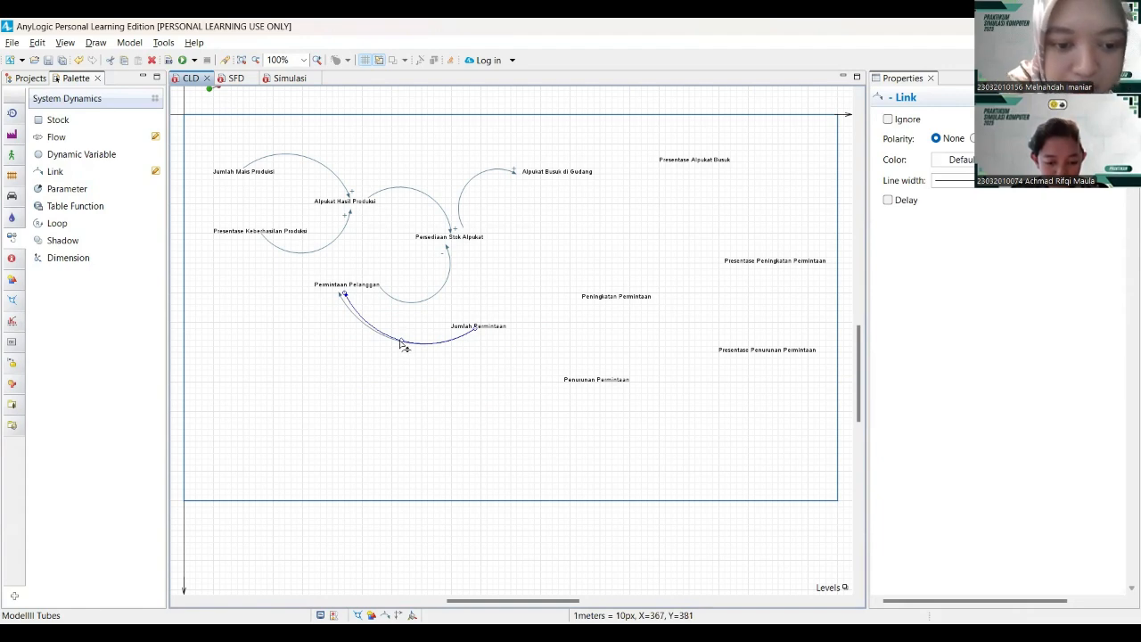
pyautogui.moveTo(403, 347); pyautogui.dragTo(400, 347)
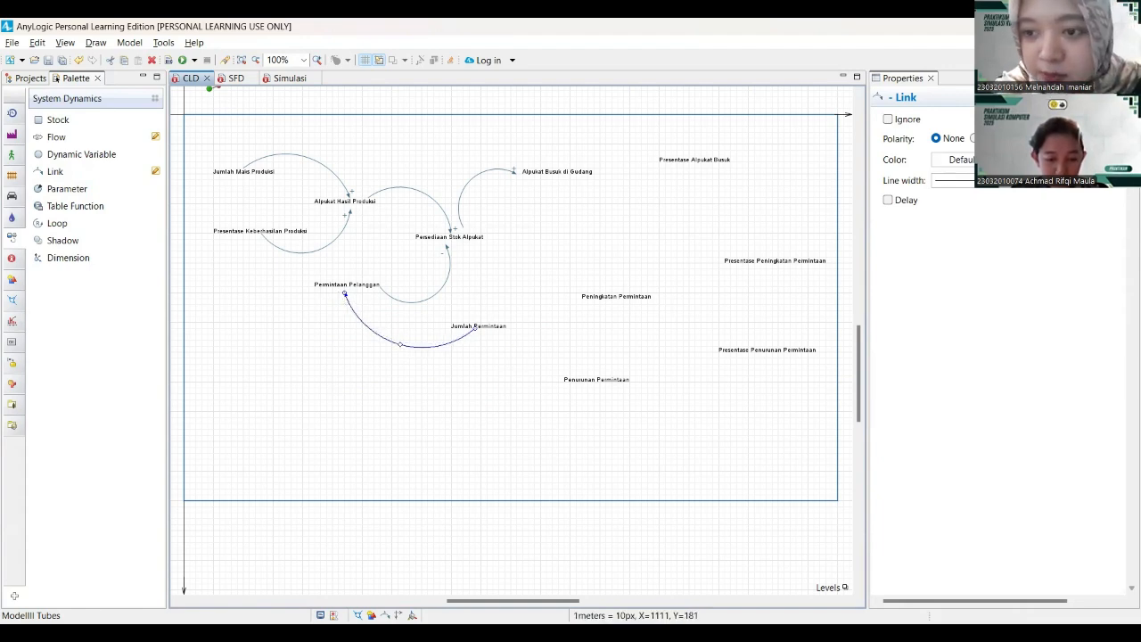
pyautogui.click(55, 79)
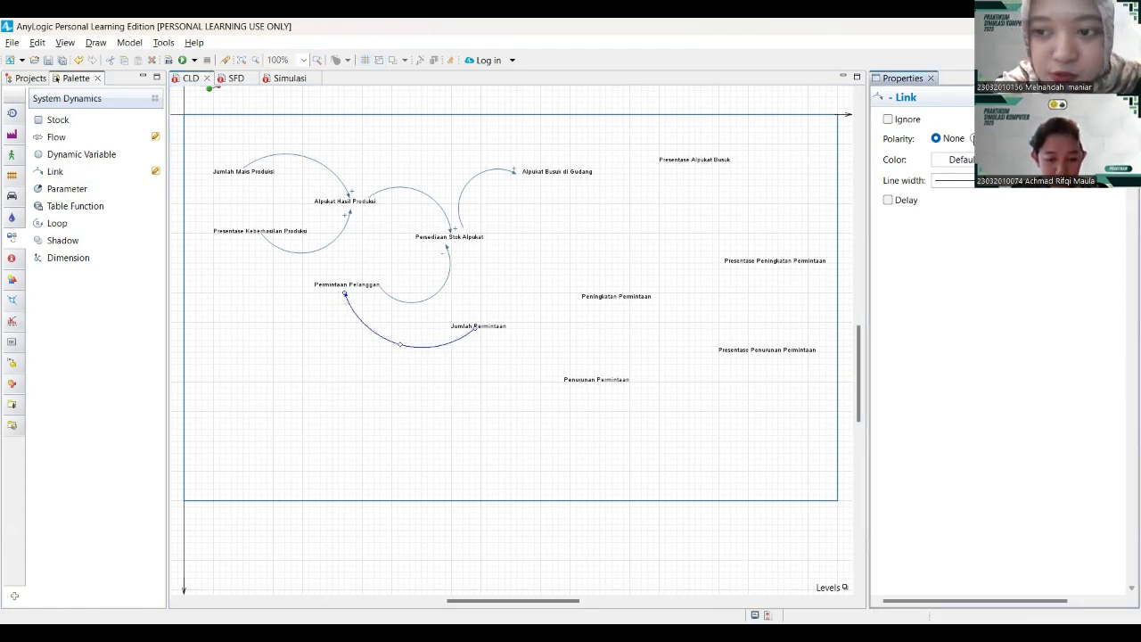
pyautogui.click(478, 336)
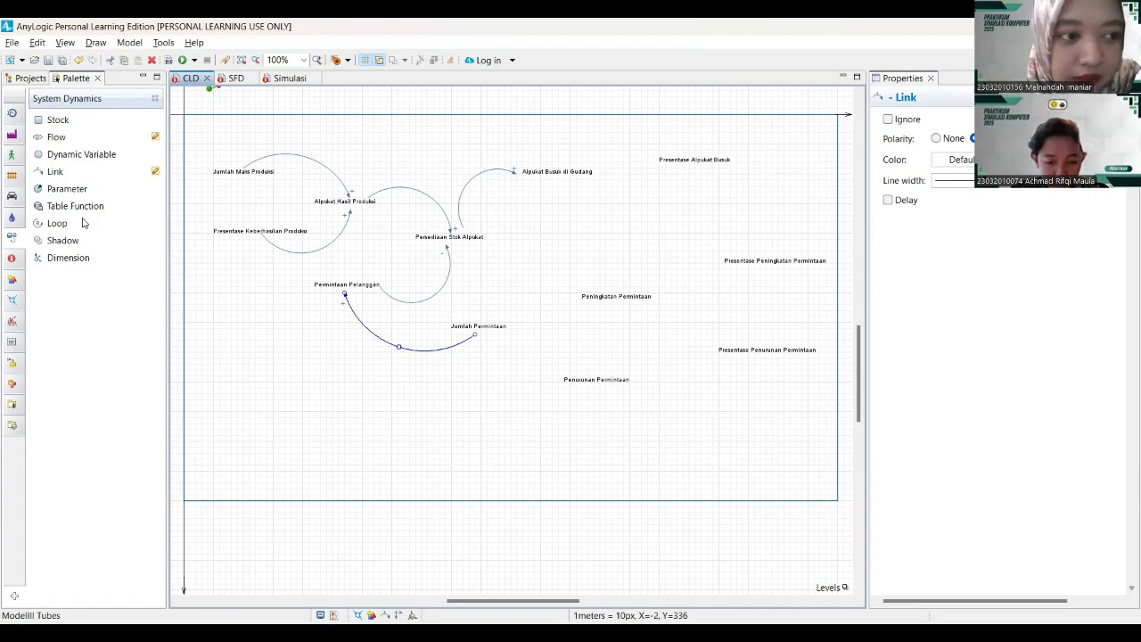
# - Add a link arching above from Jumlah Permintaan to the top of Peningkatan Permintaan and give it positive polarity
pyautogui.click(55, 173)
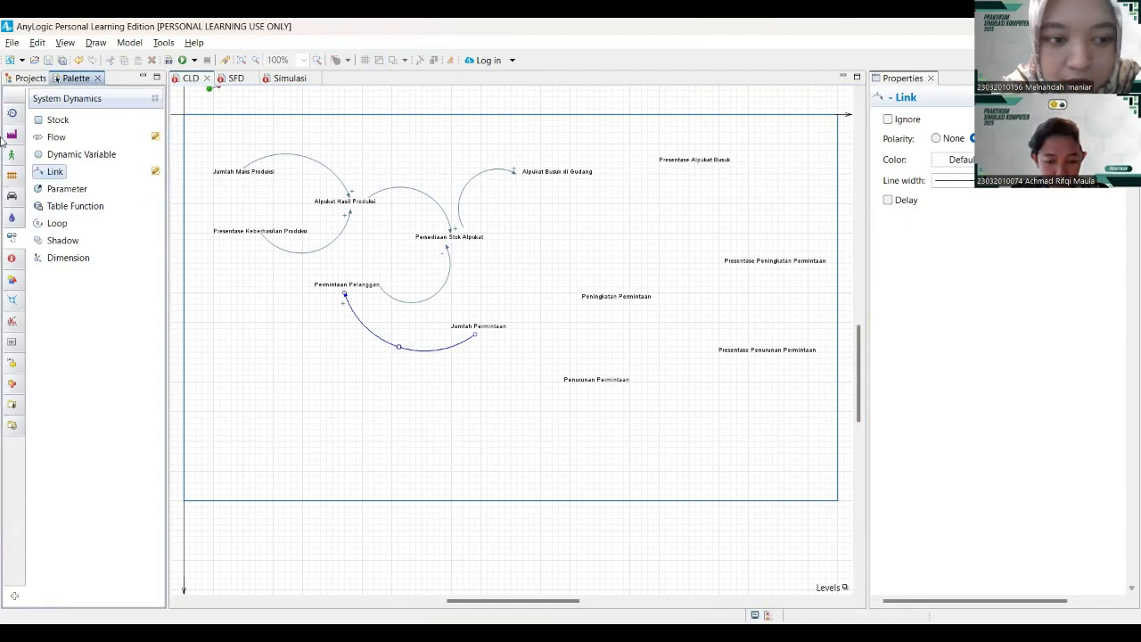
pyautogui.moveTo(43, 171); pyautogui.dragTo(617, 293)
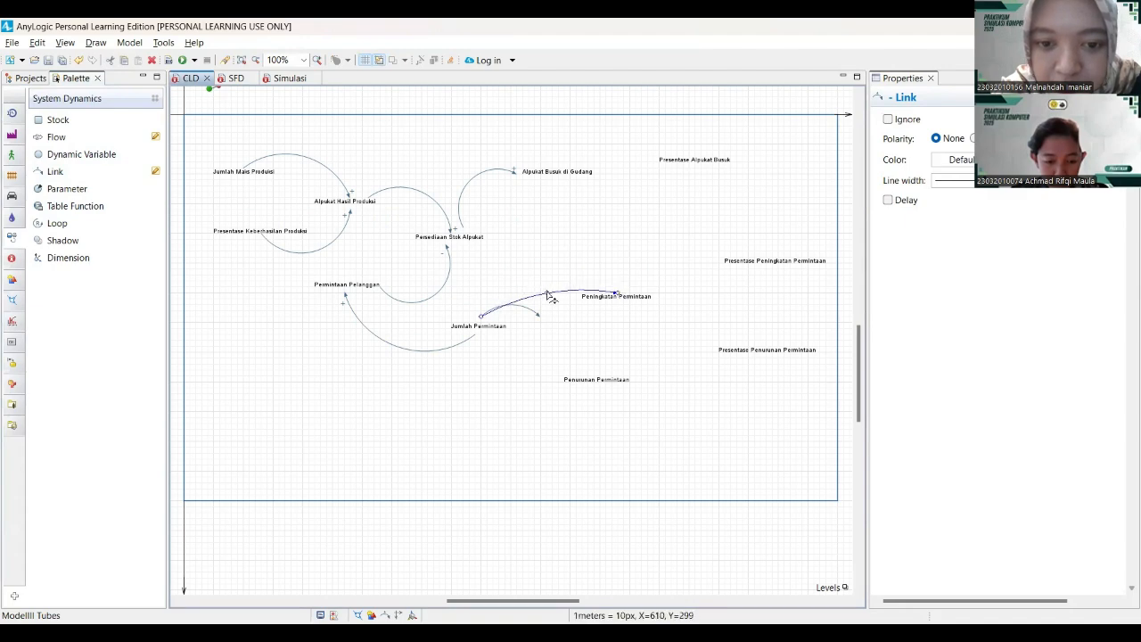
pyautogui.moveTo(546, 297); pyautogui.dragTo(540, 257)
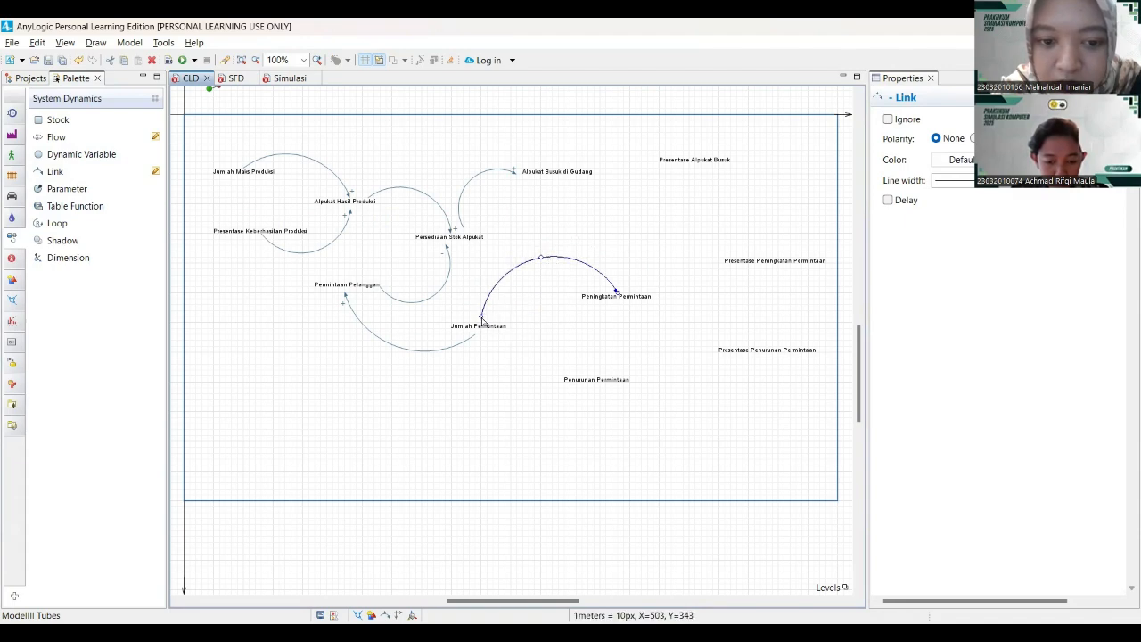
pyautogui.moveTo(481, 318); pyautogui.dragTo(482, 324)
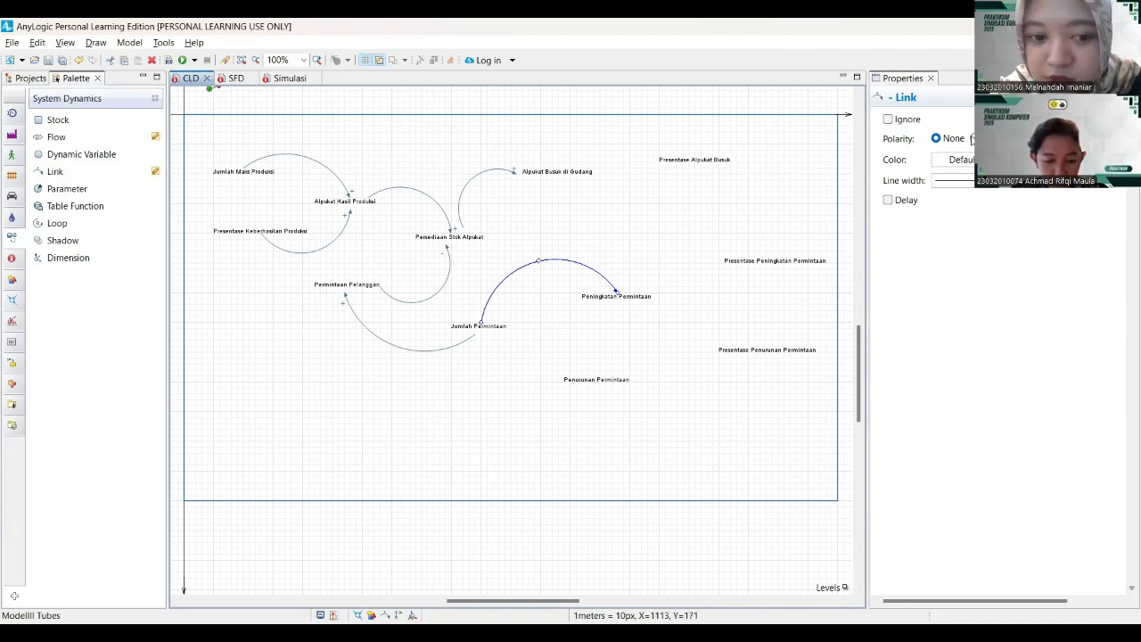
pyautogui.click(972, 138)
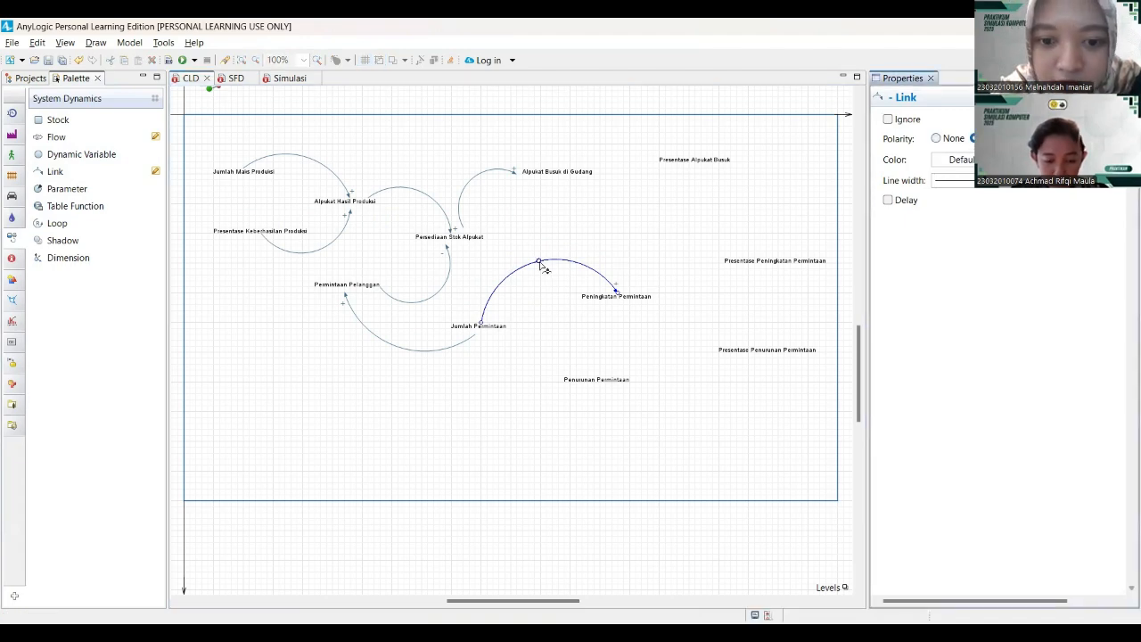
pyautogui.moveTo(539, 264); pyautogui.dragTo(538, 255)
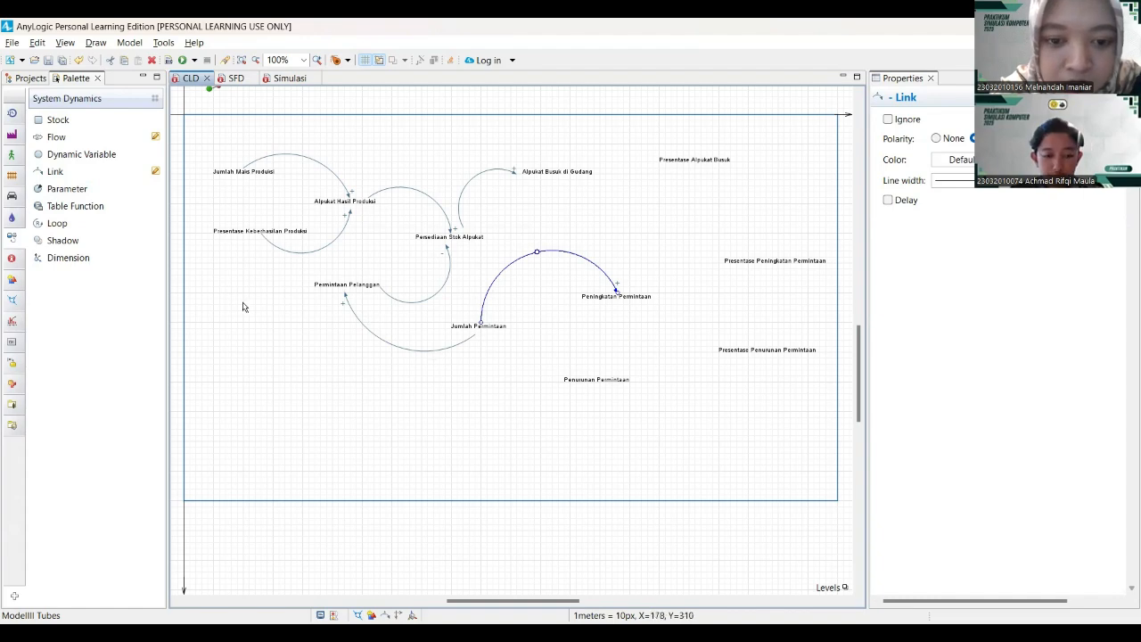
# - Add a link from the underside of Jumlah Permintaan to the underside of Penurunan Permintaan, bowed downward, with positive polarity
pyautogui.click(49, 171)
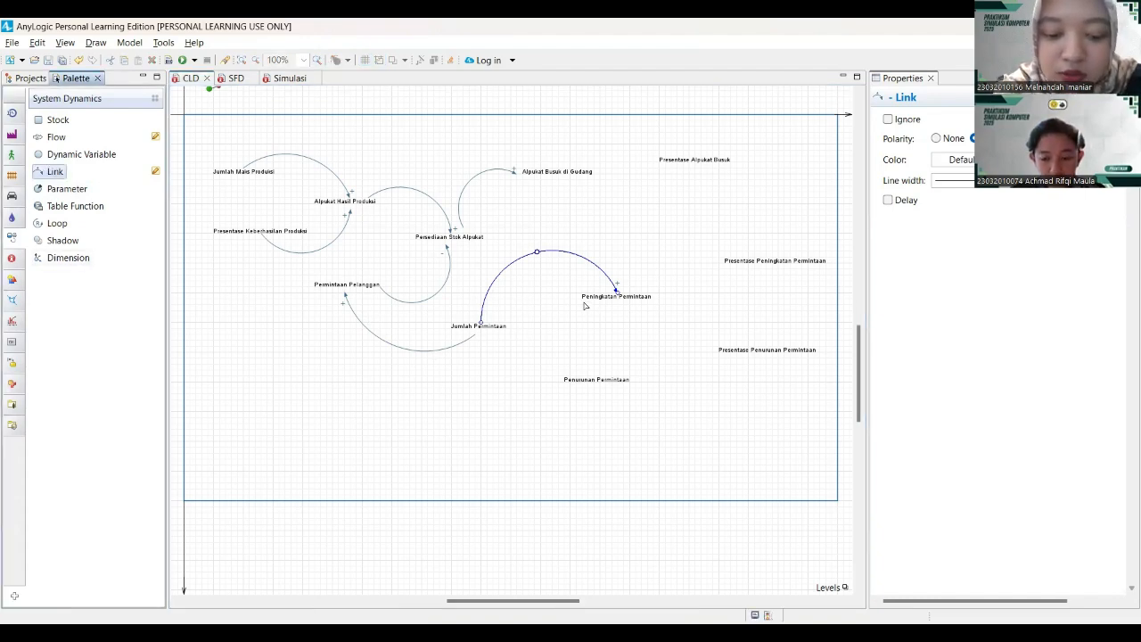
pyautogui.click(482, 335)
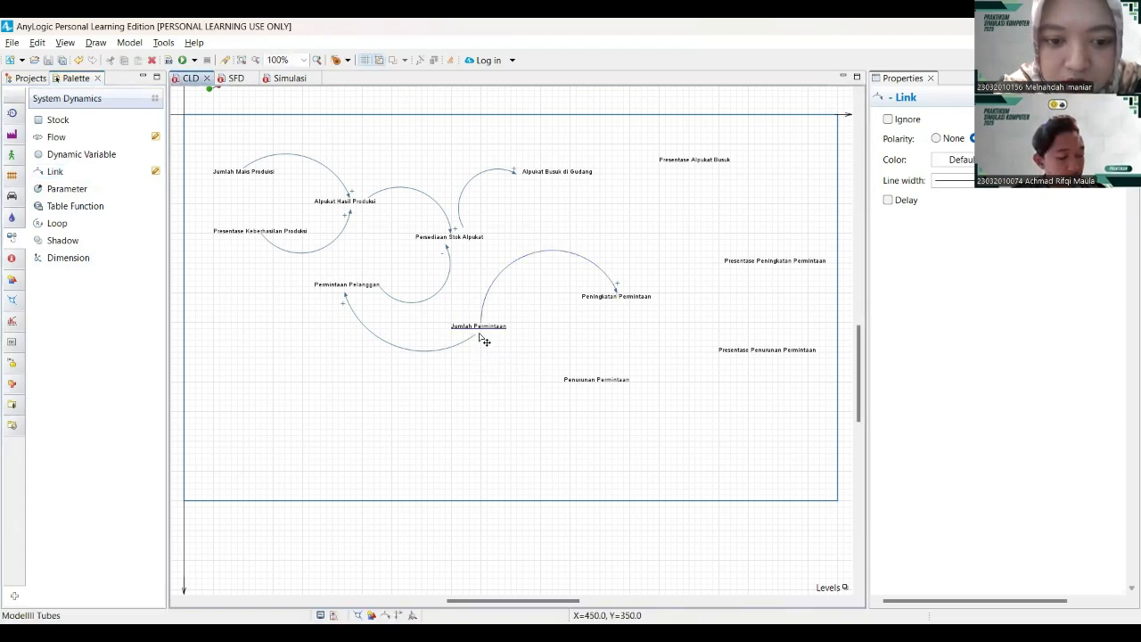
pyautogui.click(47, 171)
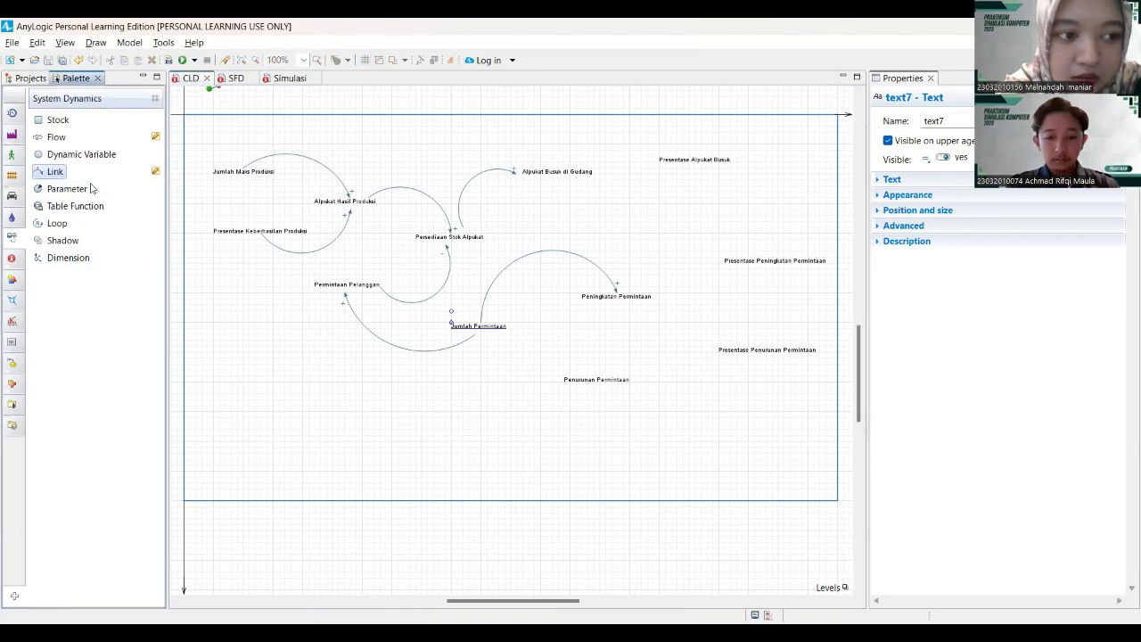
pyautogui.moveTo(39, 169); pyautogui.dragTo(590, 395)
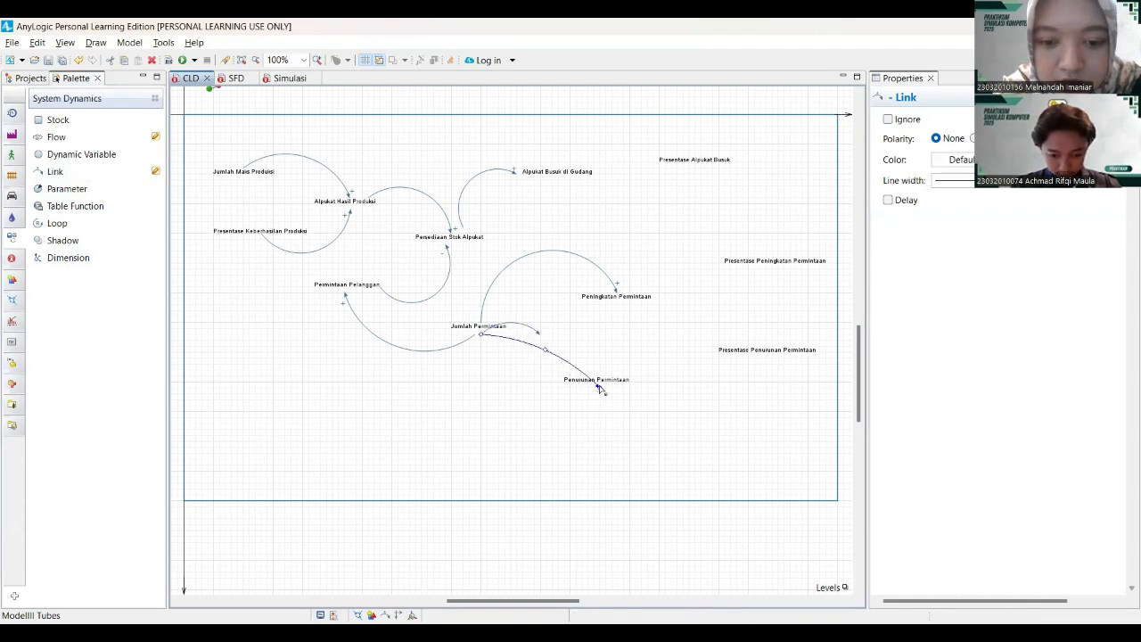
pyautogui.moveTo(546, 352); pyautogui.dragTo(531, 407)
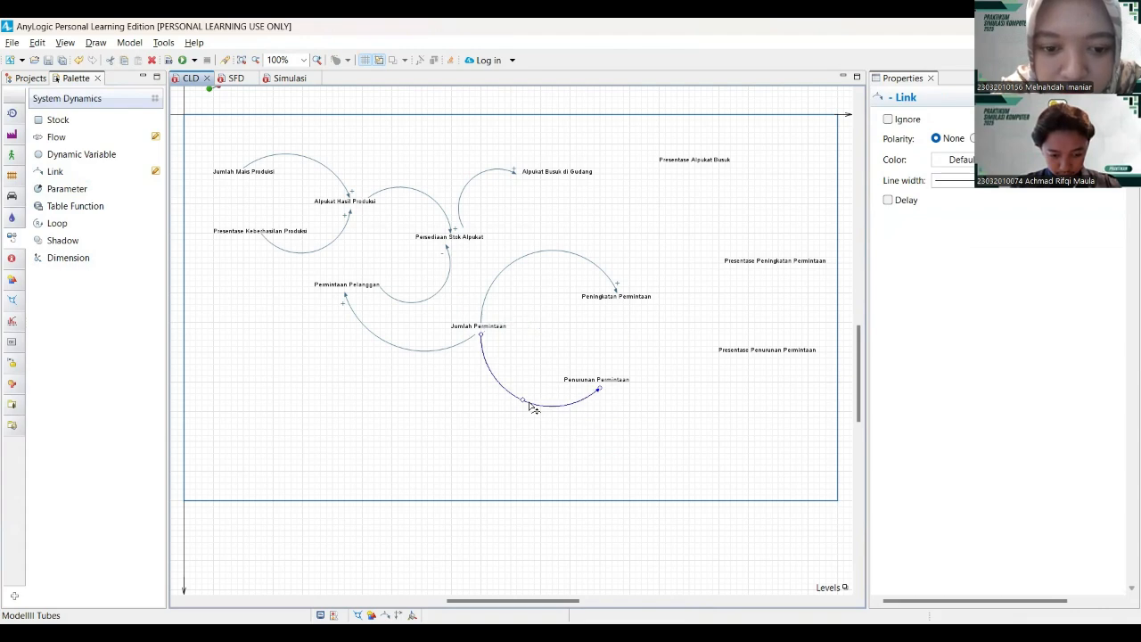
pyautogui.click(476, 337)
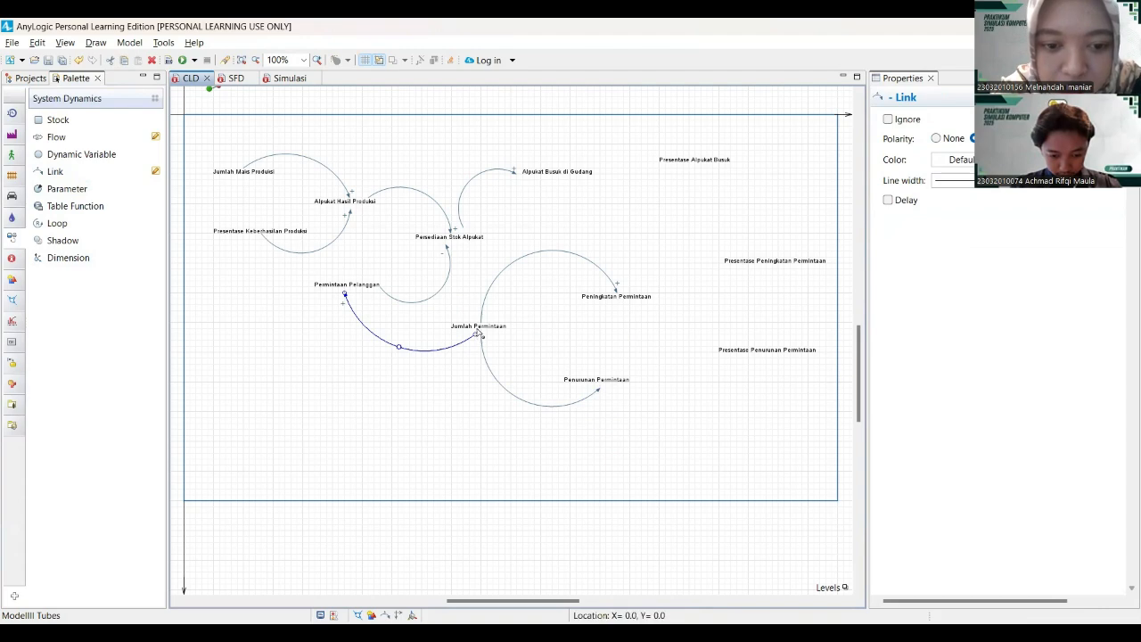
pyautogui.moveTo(477, 331); pyautogui.dragTo(481, 338)
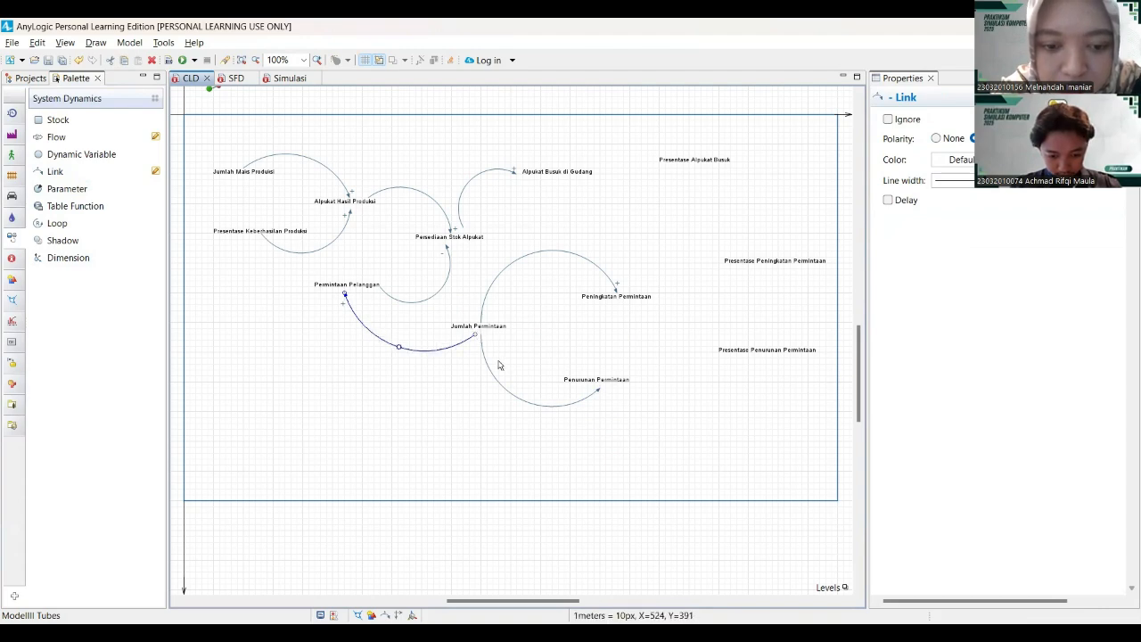
pyautogui.click(497, 380)
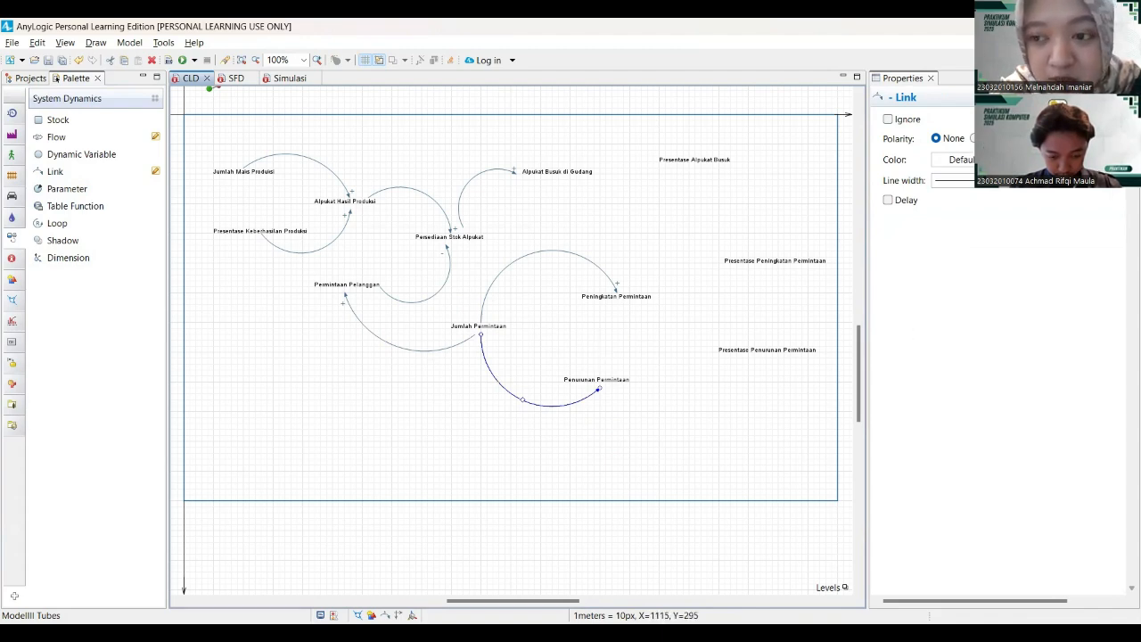
pyautogui.click(973, 139)
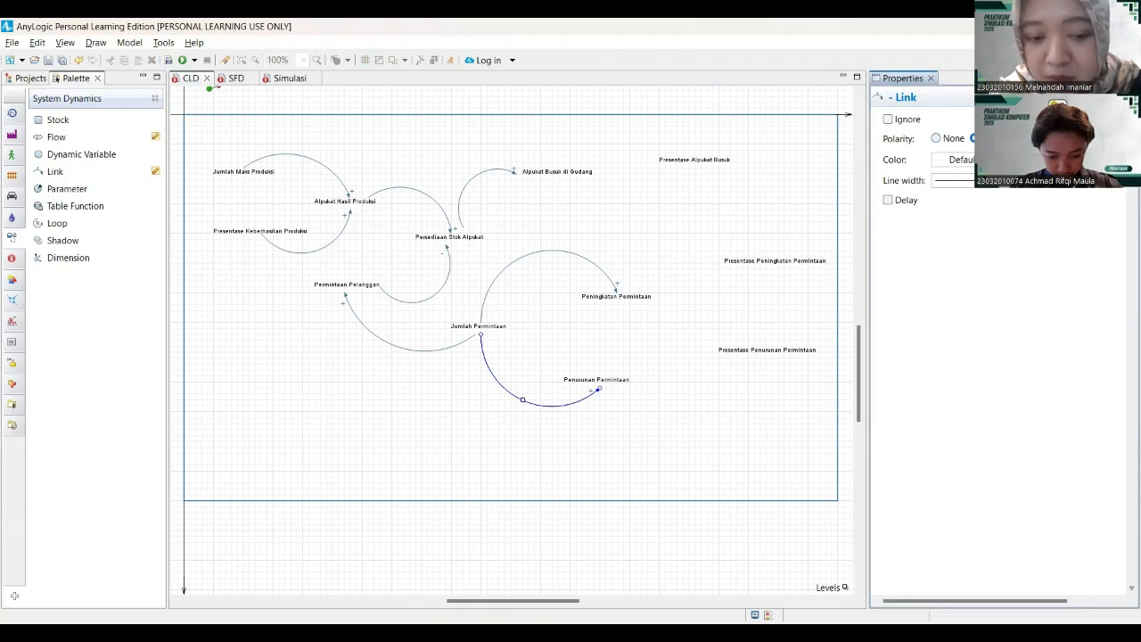
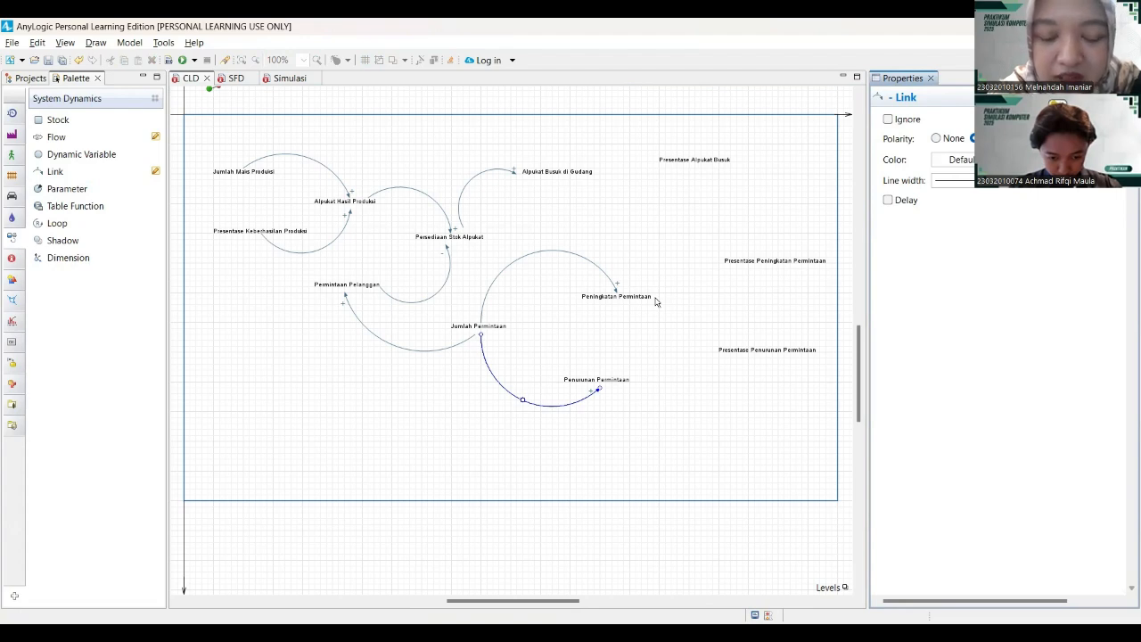
# - Add a link from Presentase Peningkatan Permintaan to the right end of Peningkatan Permintaan, bowed downward, with positive polarity
pyautogui.click(52, 171)
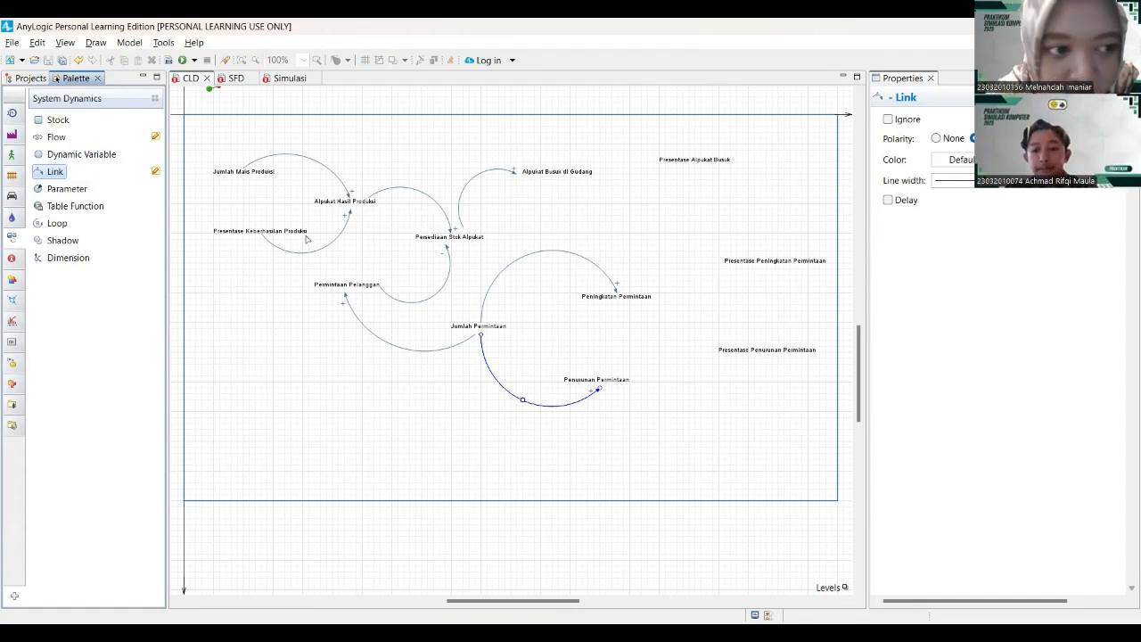
pyautogui.doubleClick(52, 173)
pyautogui.click(758, 273)
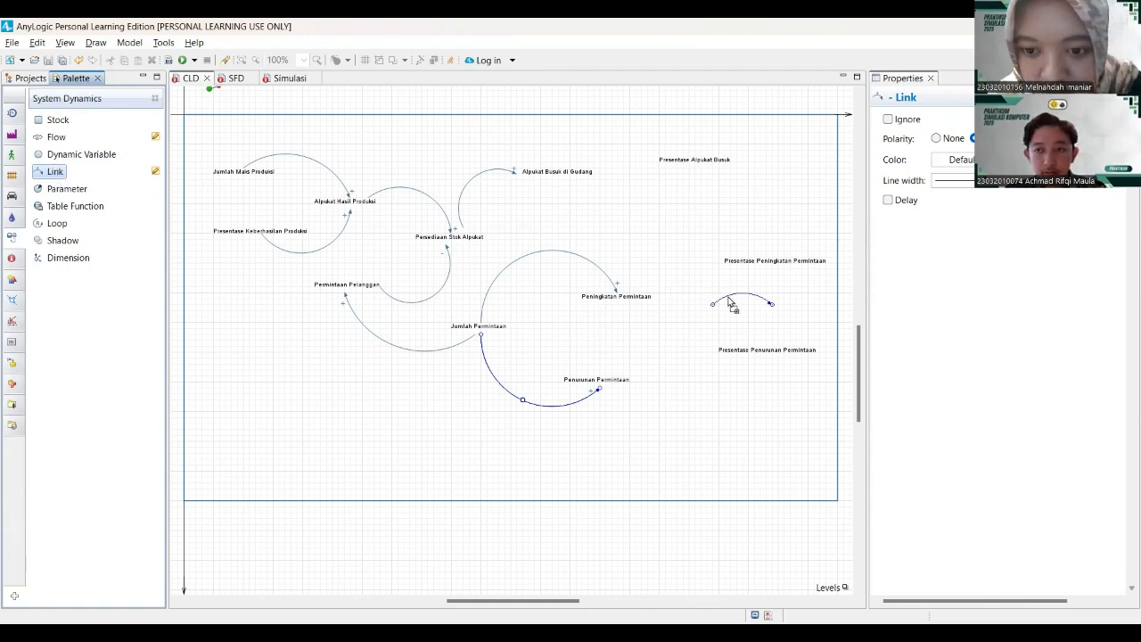
pyautogui.moveTo(706, 276); pyautogui.dragTo(651, 300)
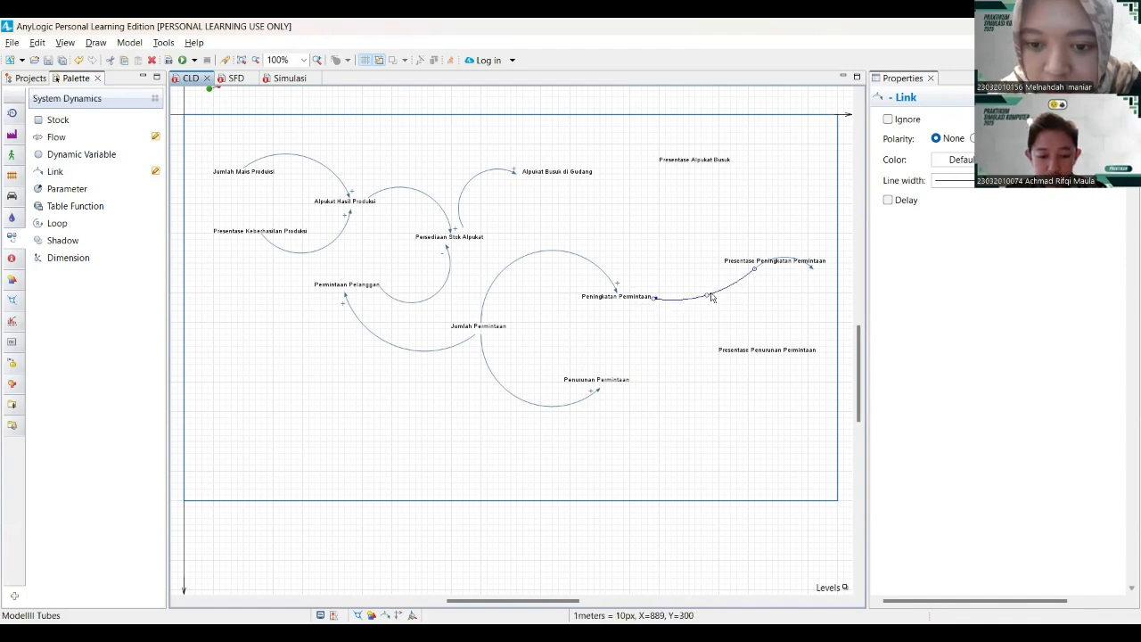
pyautogui.moveTo(713, 301); pyautogui.dragTo(720, 306)
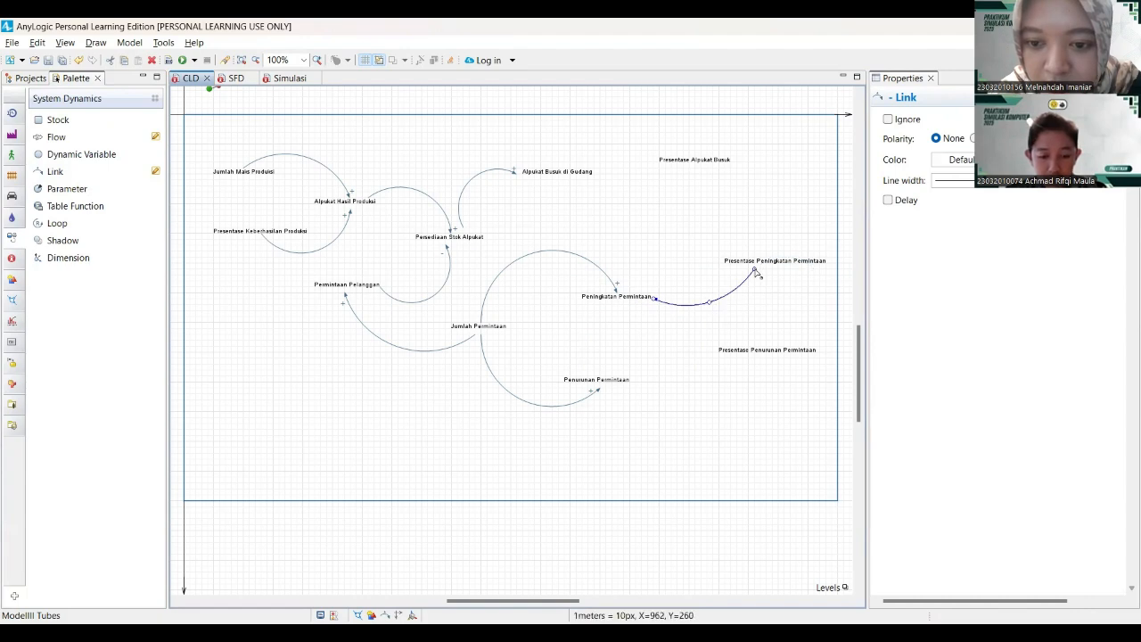
pyautogui.moveTo(757, 273); pyautogui.dragTo(761, 269)
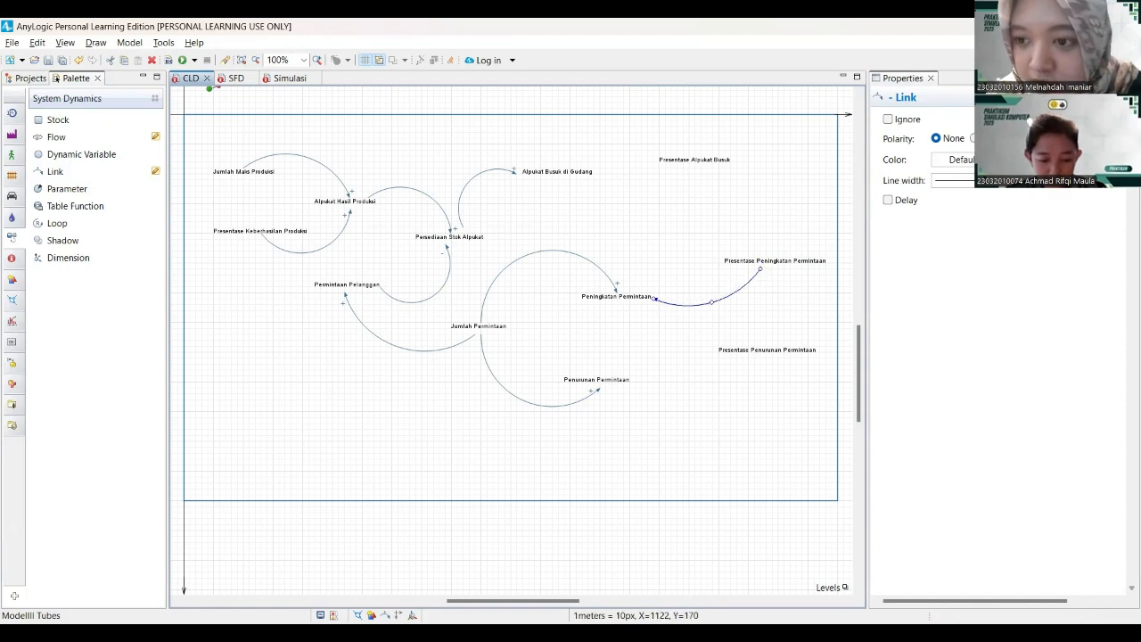
pyautogui.click(973, 138)
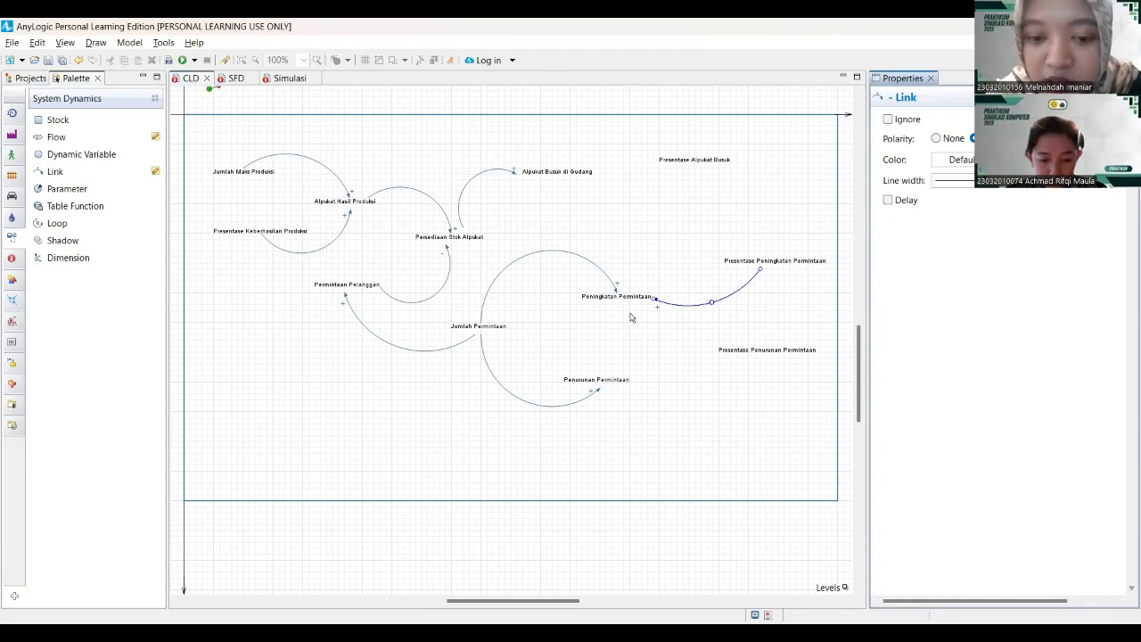
# - Add a link from Presentase Penurunan Permintaan to the right end of Penurunan Permintaan, bowed upward, with positive polarity
pyautogui.scroll(-2, 653, 346)
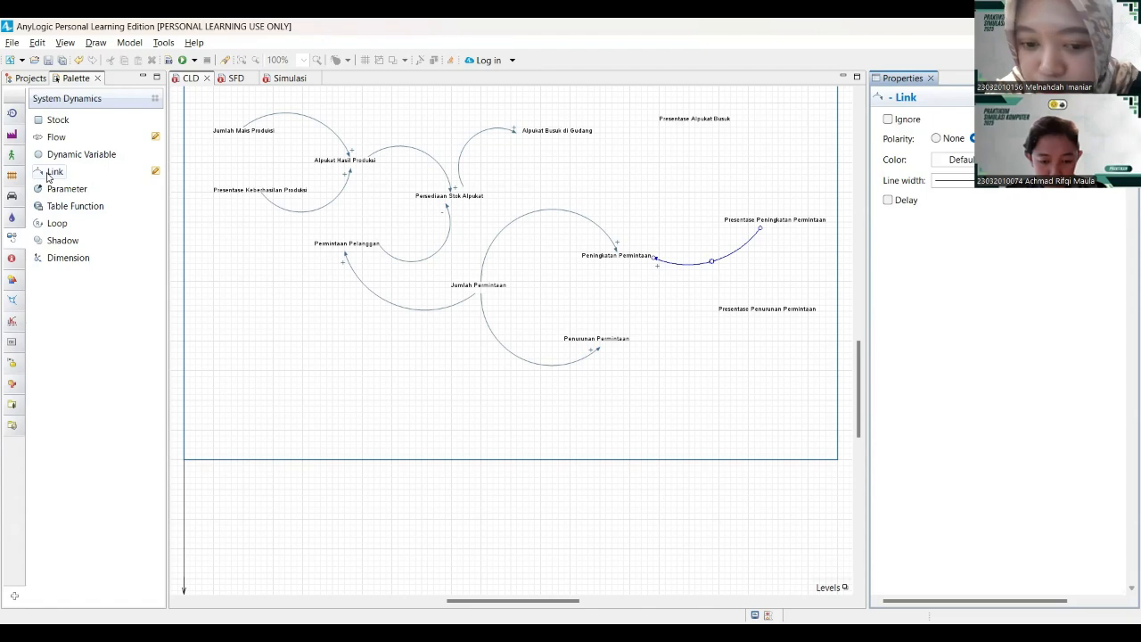
pyautogui.moveTo(49, 176); pyautogui.dragTo(636, 345)
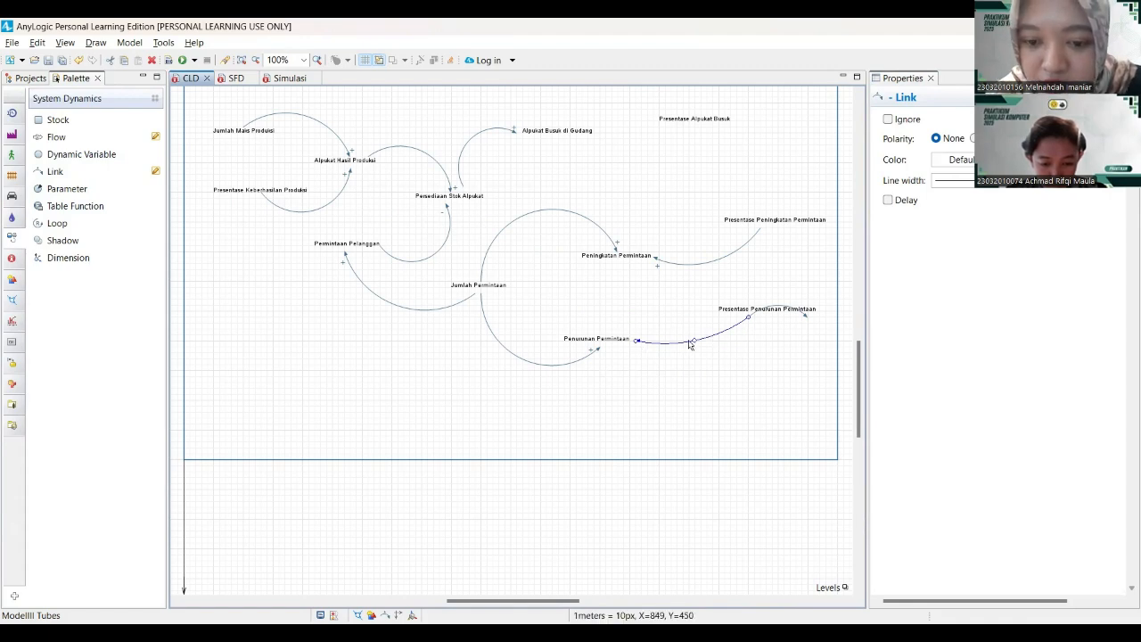
pyautogui.moveTo(694, 344); pyautogui.dragTo(681, 304)
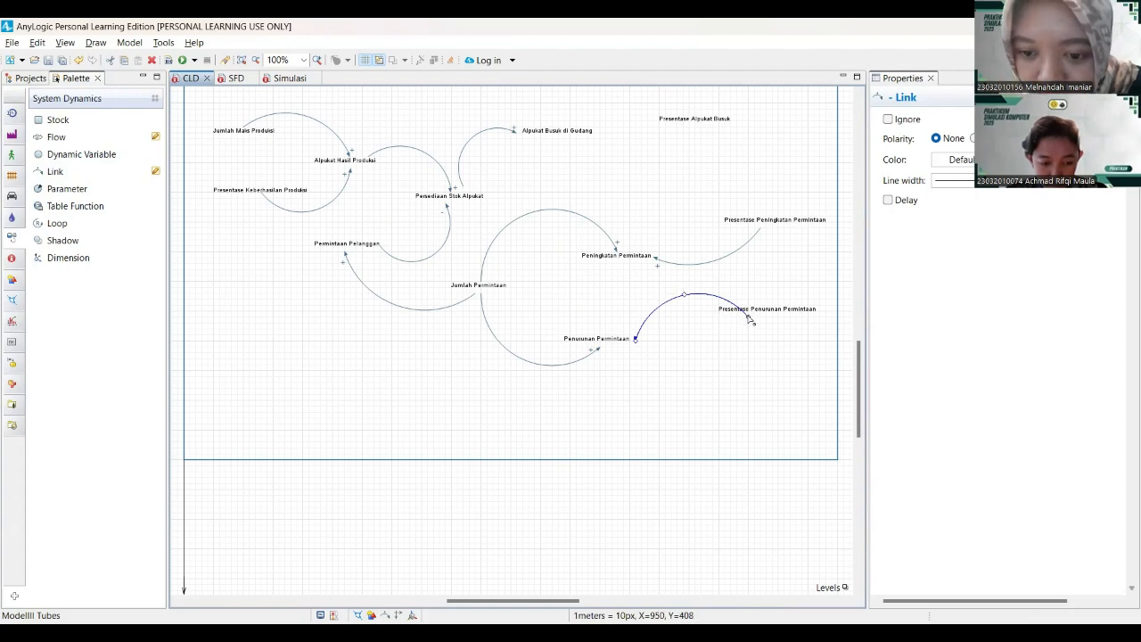
pyautogui.moveTo(750, 321); pyautogui.dragTo(759, 305)
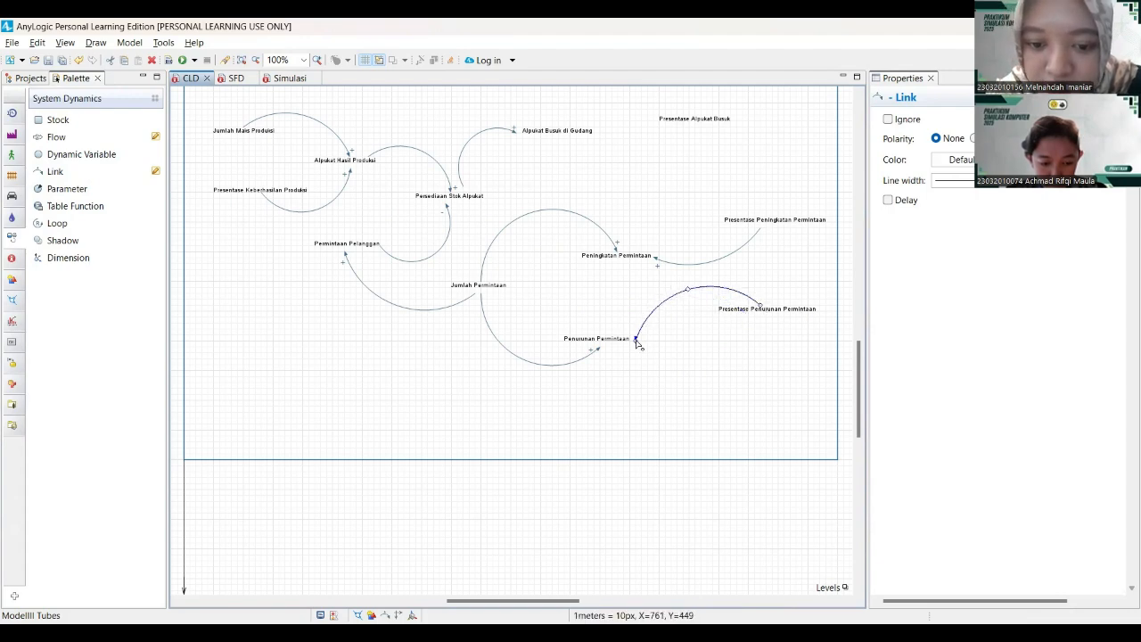
pyautogui.moveTo(638, 343); pyautogui.dragTo(631, 336)
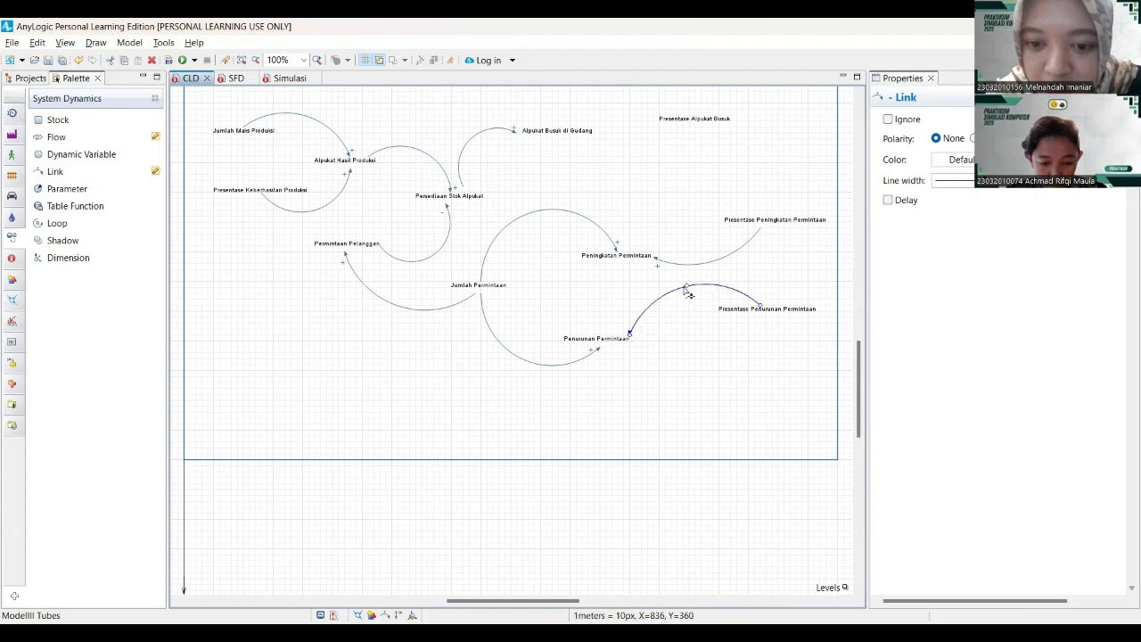
pyautogui.click(974, 138)
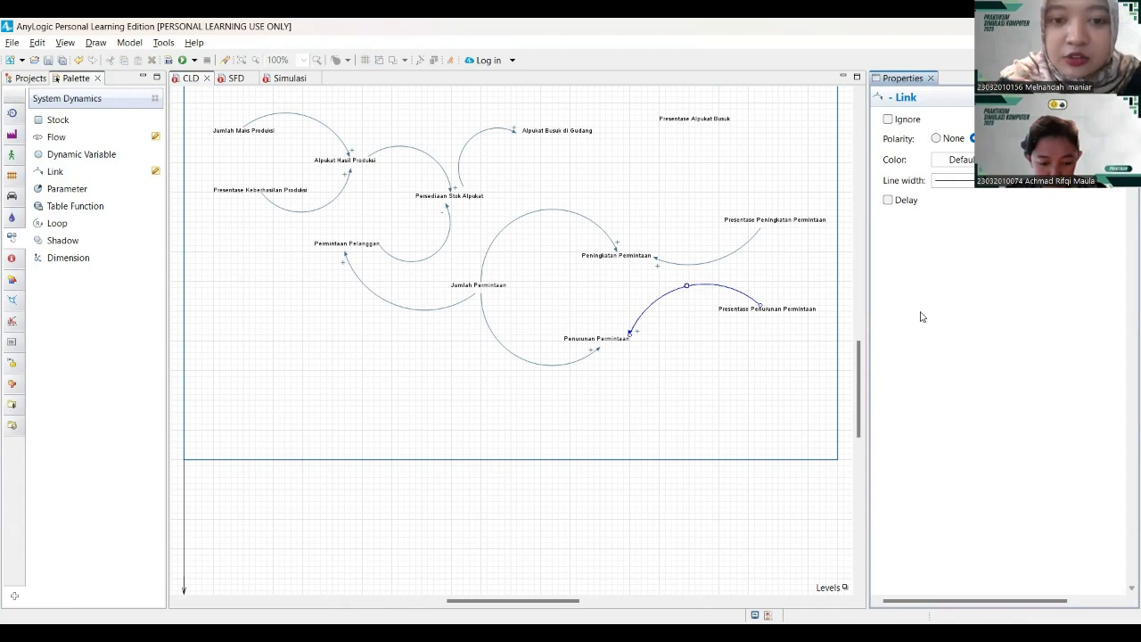
# - Shift the Alpukat Busuk di Gudang label slightly left so it meets the arrowhead of its incoming link
pyautogui.scroll(5, 600, 208)
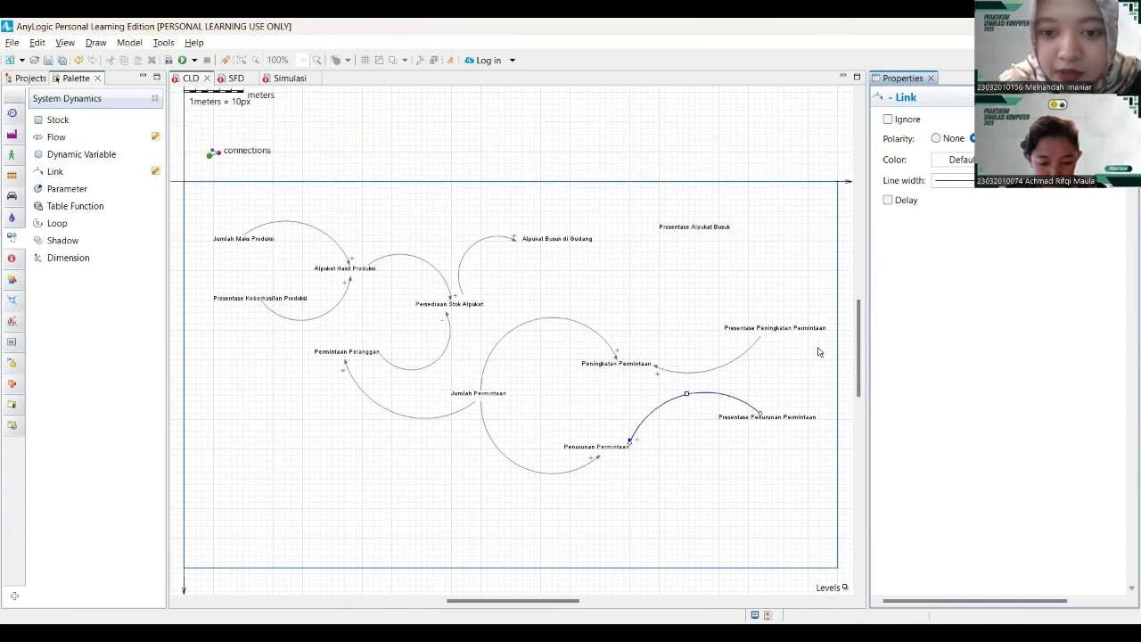
pyautogui.click(529, 241)
pyautogui.moveTo(540, 240); pyautogui.dragTo(531, 240)
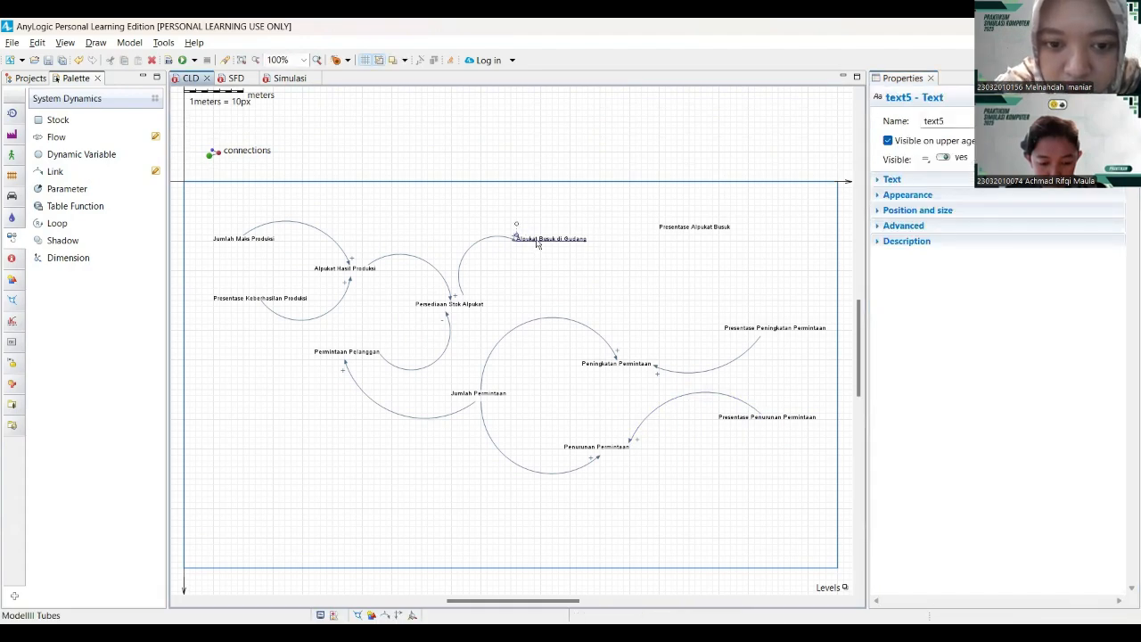
pyautogui.click(593, 248)
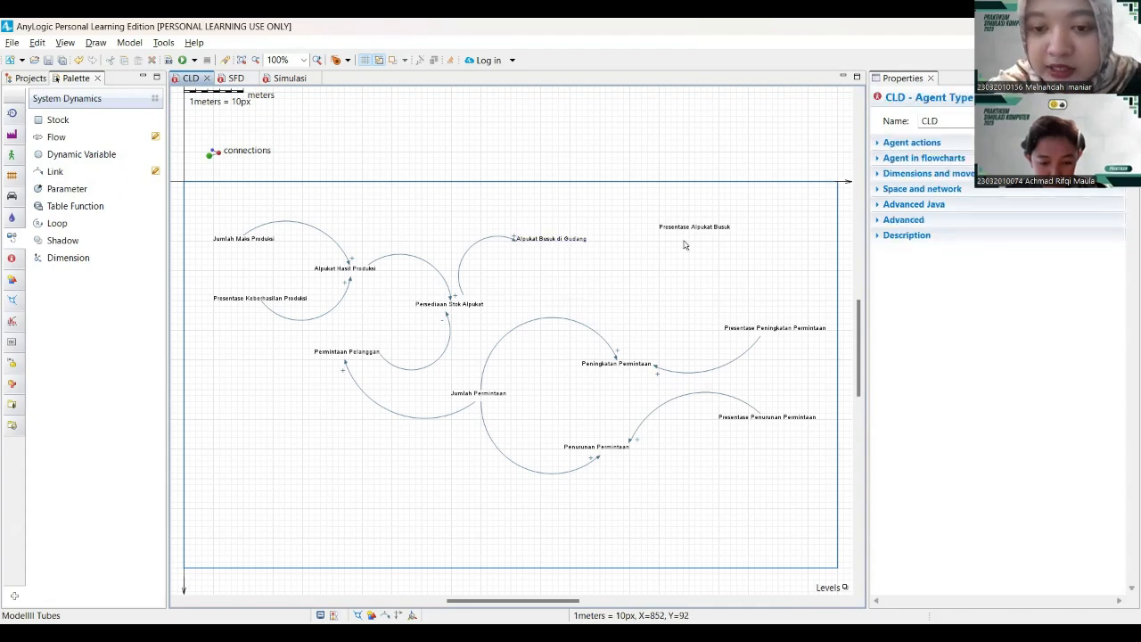
# - Add a link arching above from the top of Presentase Alpukat Busuk to the top of Alpukat Busuk di Gudang, with positive polarity
pyautogui.click(55, 171)
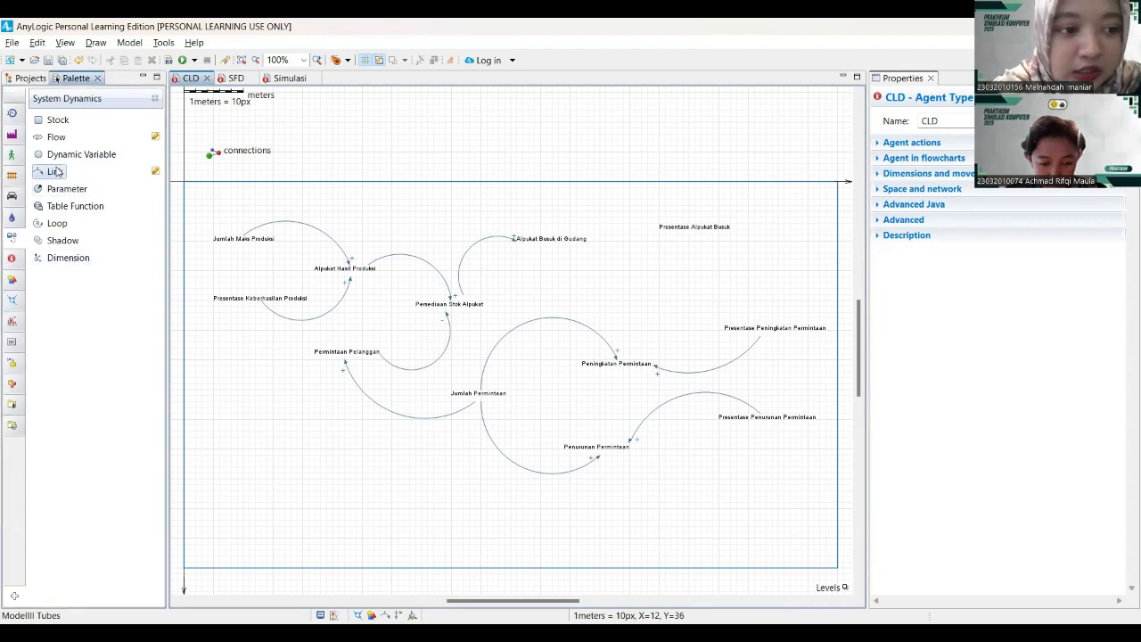
pyautogui.click(695, 227)
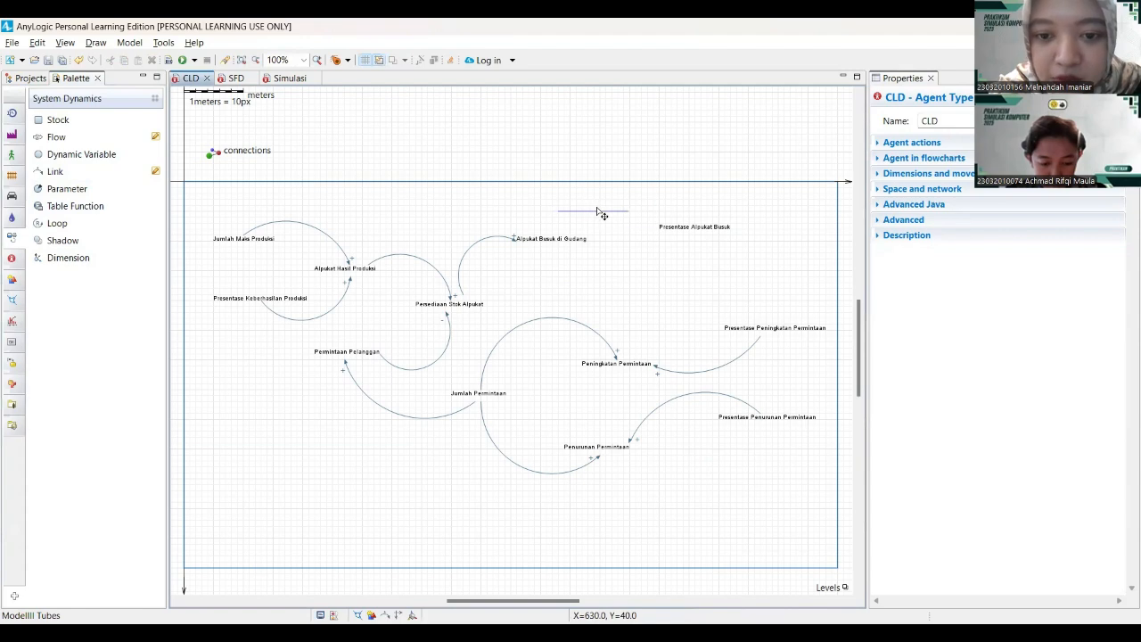
pyautogui.click(688, 229)
pyautogui.click(704, 233)
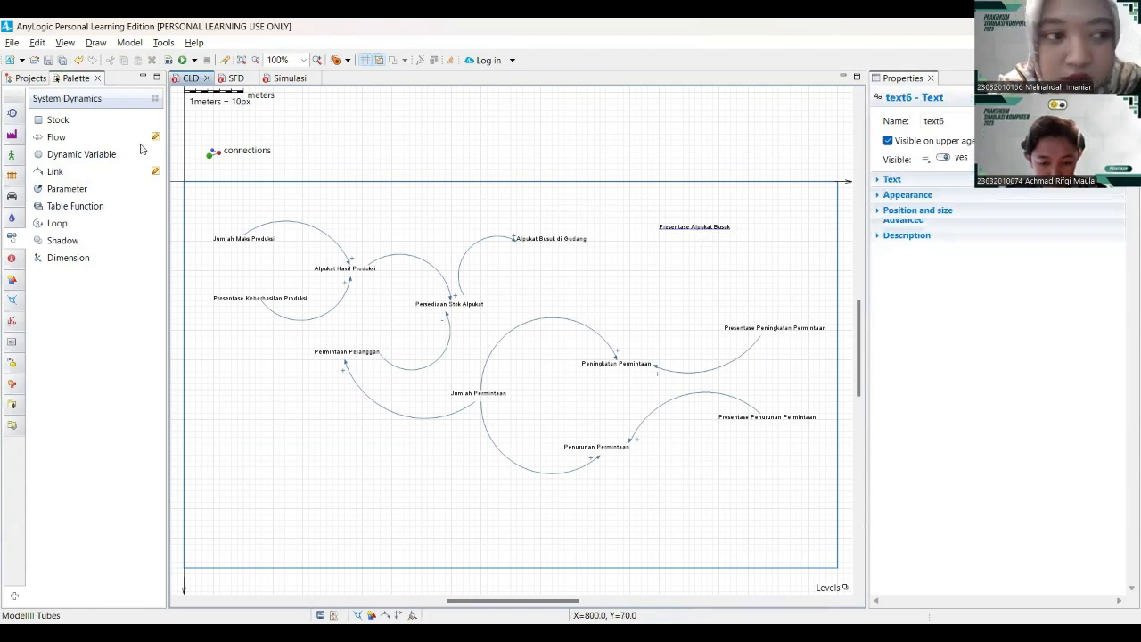
pyautogui.click(48, 175)
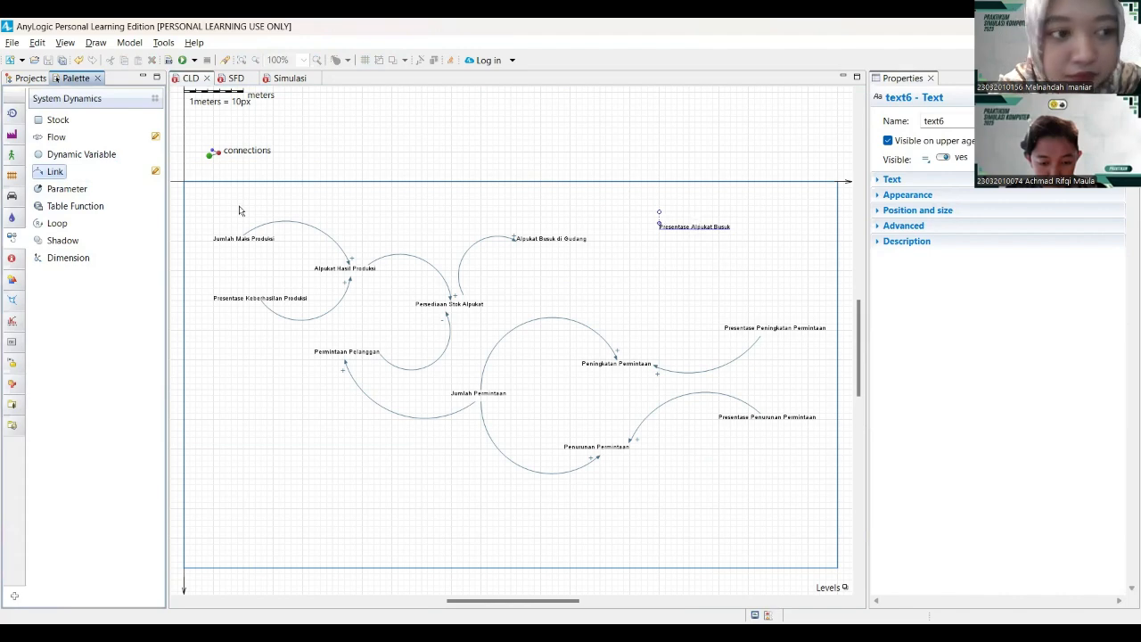
pyautogui.moveTo(39, 169); pyautogui.dragTo(623, 201)
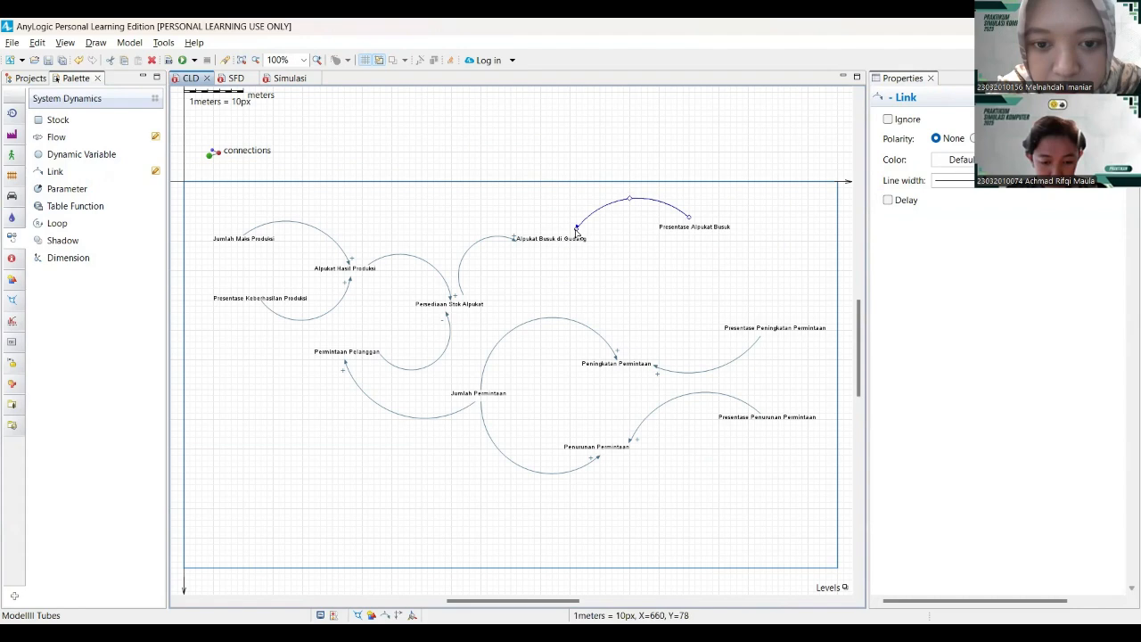
pyautogui.moveTo(575, 231); pyautogui.dragTo(571, 232)
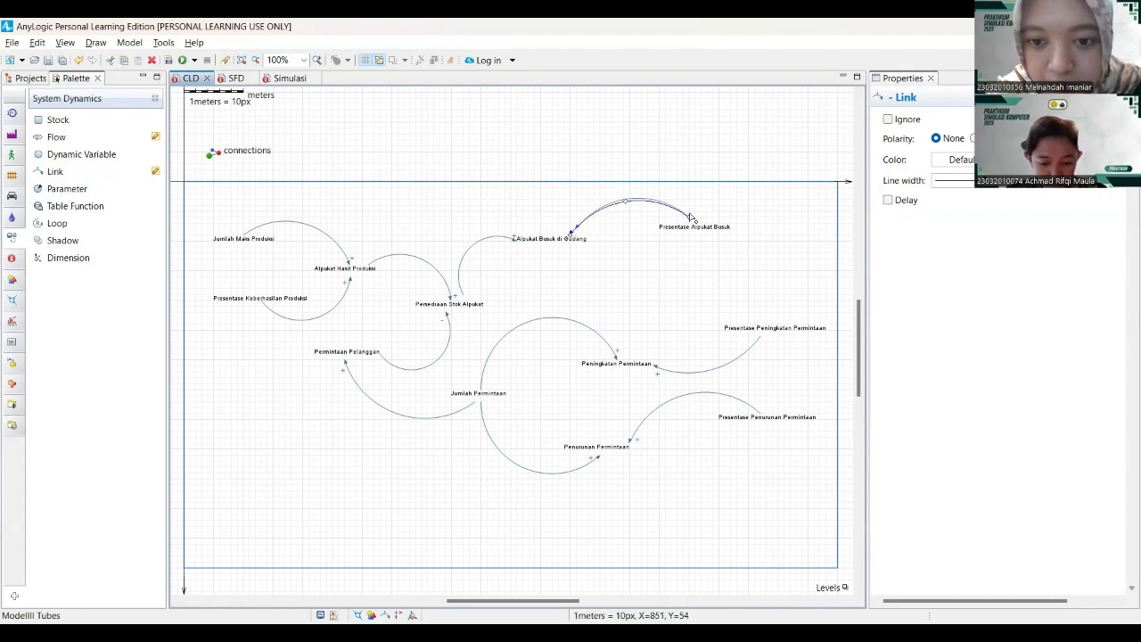
pyautogui.moveTo(689, 221); pyautogui.dragTo(695, 225)
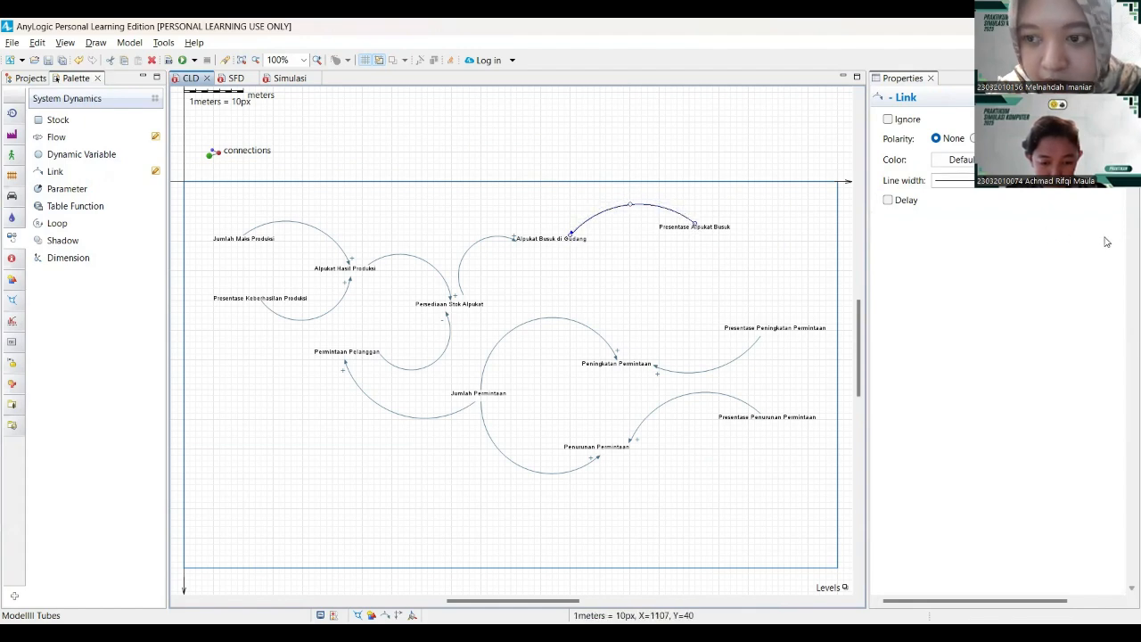
pyautogui.click(974, 139)
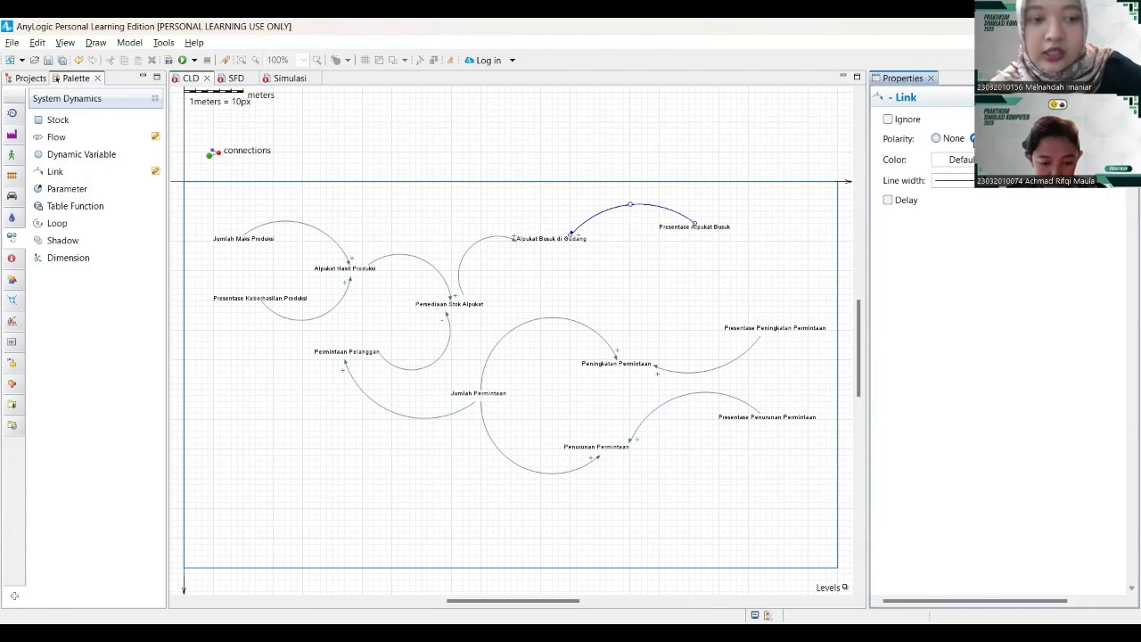
# - Add a link from the underside of Peningkatan Permintaan to the right end of Jumlah Permintaan, bowed slightly upward, with positive polarity
pyautogui.scroll(-3, 609, 395)
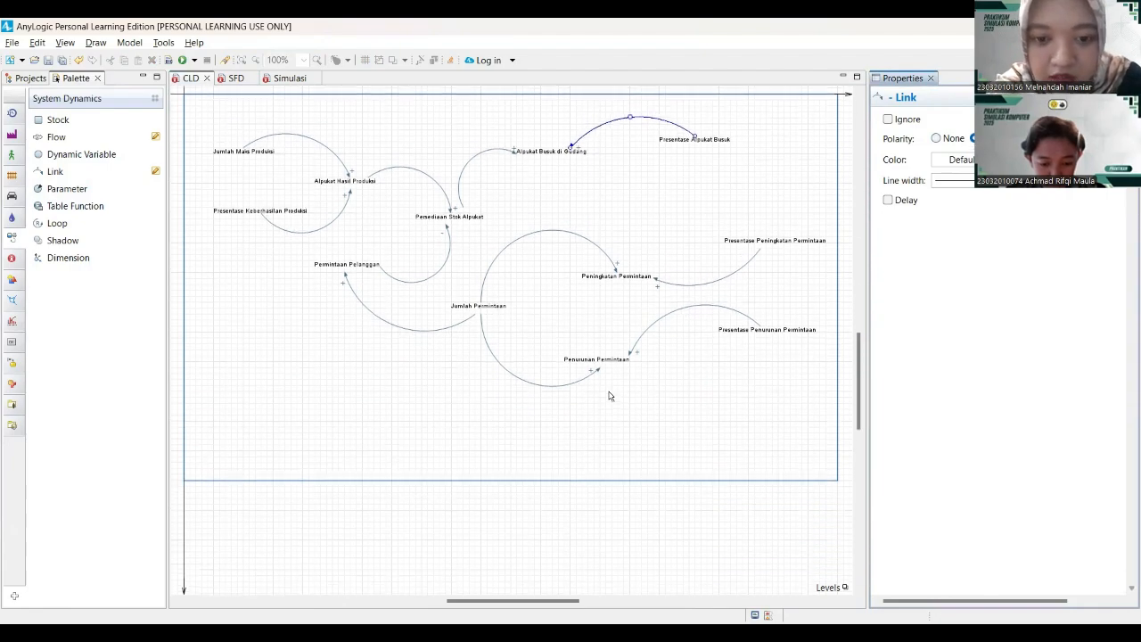
pyautogui.click(598, 339)
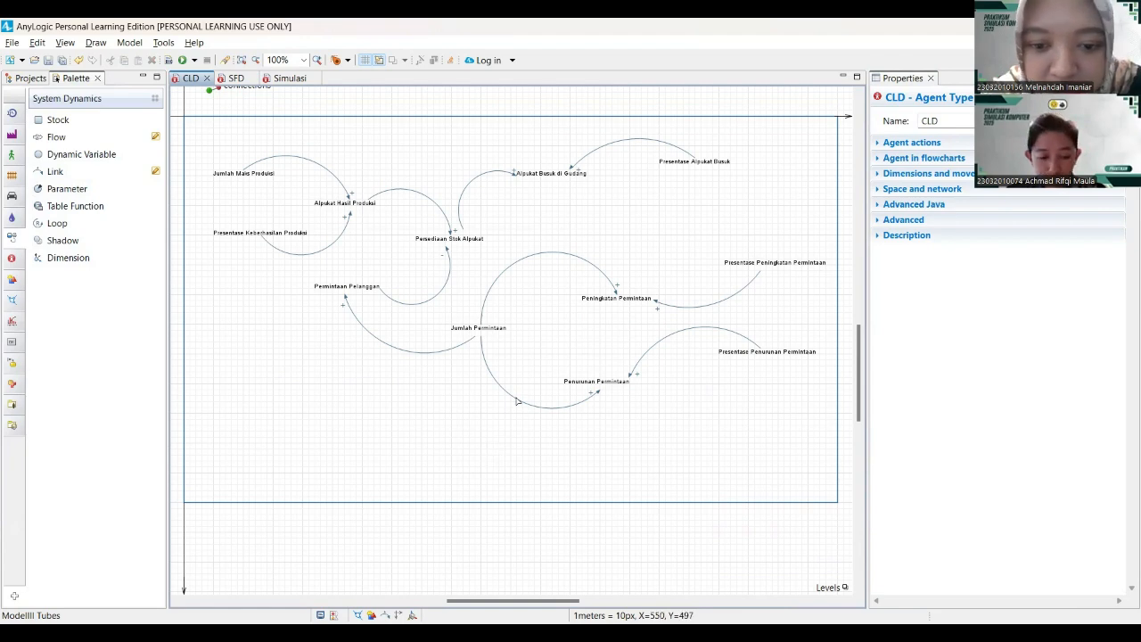
pyautogui.keyDown('ctrl'); pyautogui.scroll(3, 618, 379); pyautogui.keyUp('ctrl')
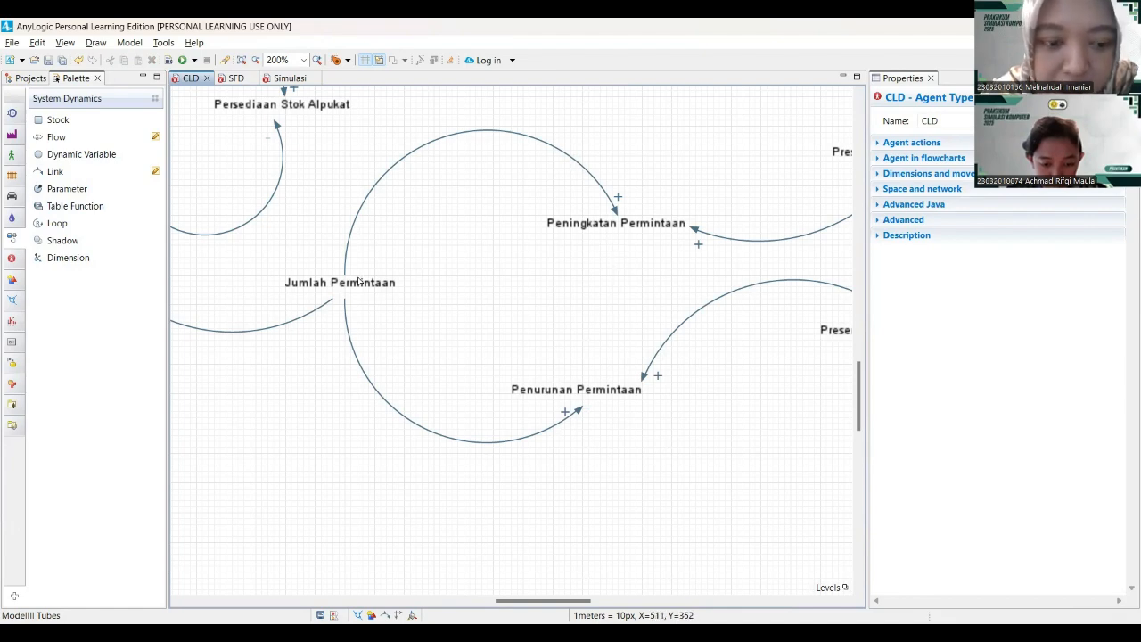
pyautogui.click(42, 169)
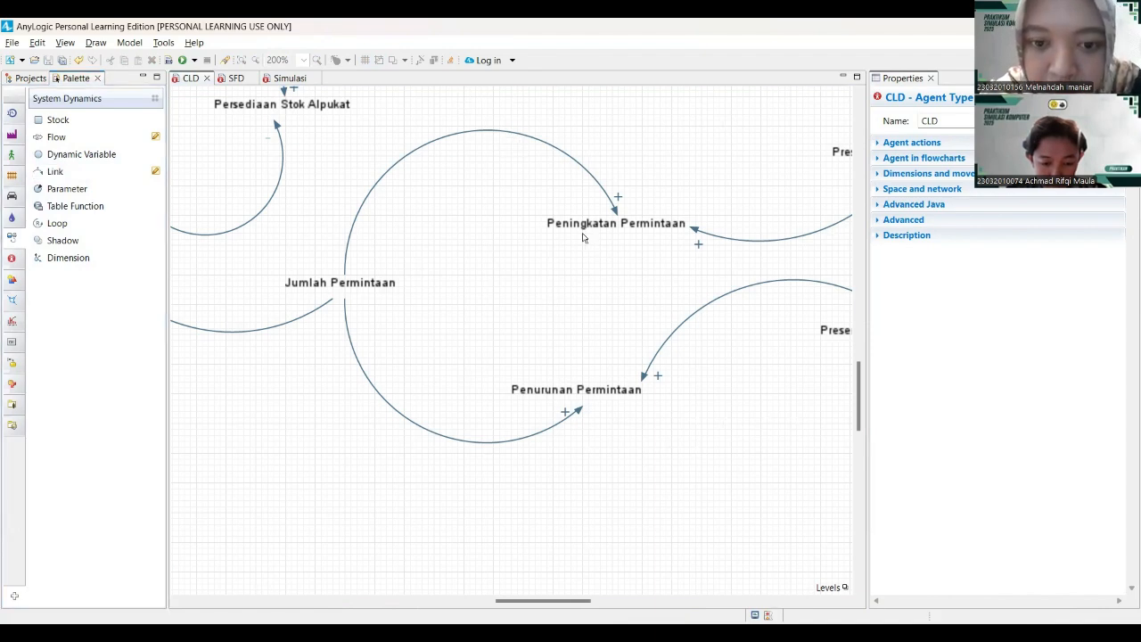
pyautogui.moveTo(581, 238); pyautogui.dragTo(465, 258)
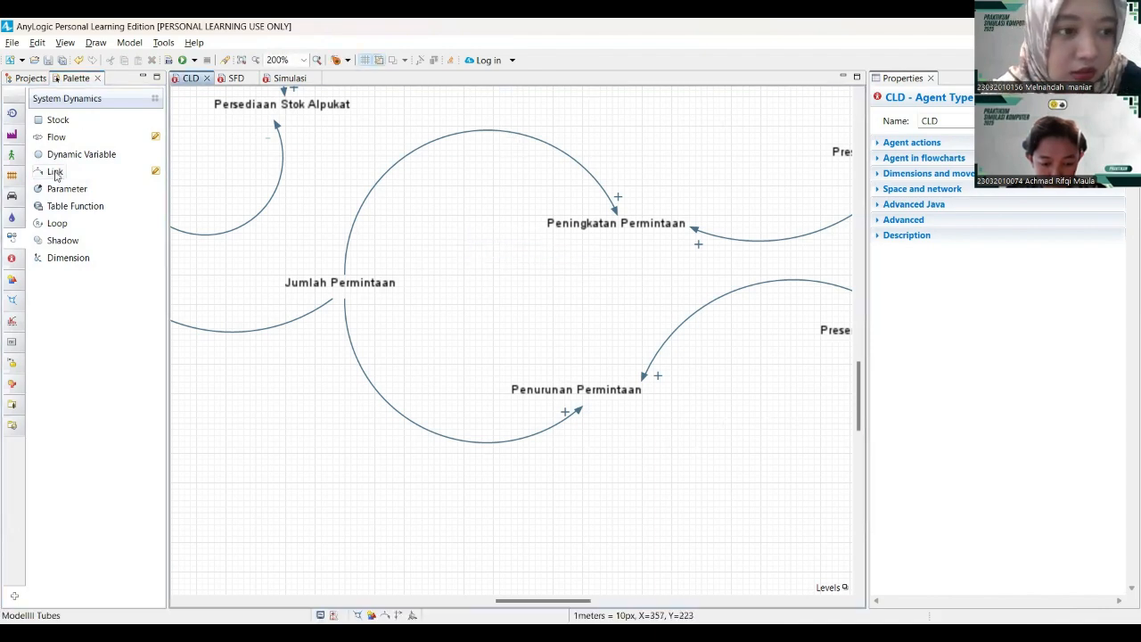
pyautogui.moveTo(55, 172); pyautogui.dragTo(589, 238)
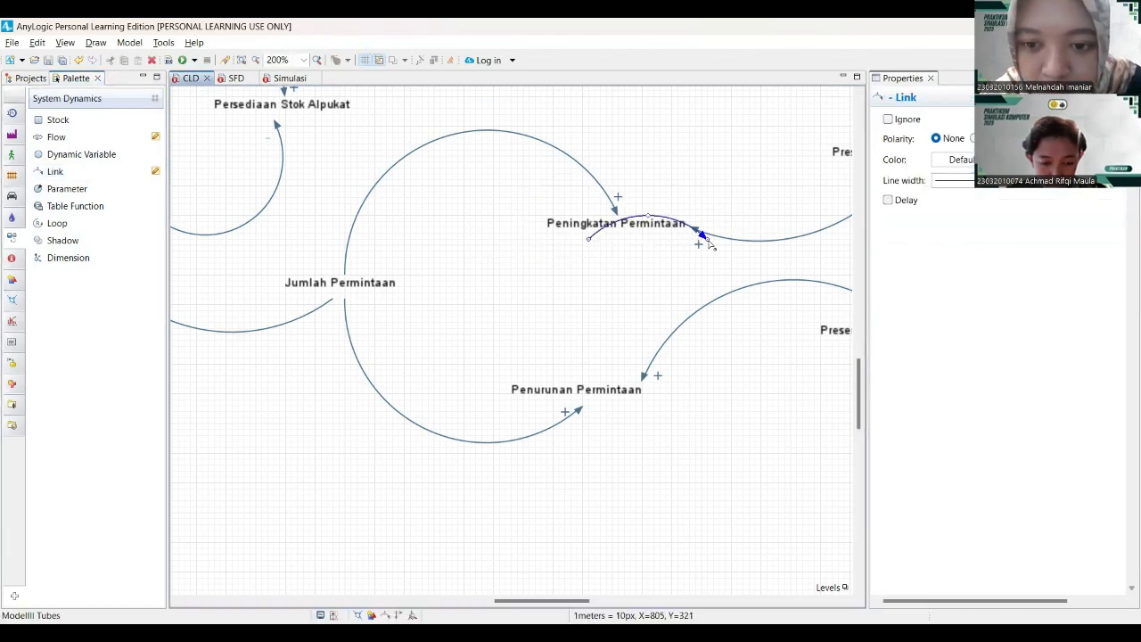
pyautogui.moveTo(709, 244); pyautogui.dragTo(403, 283)
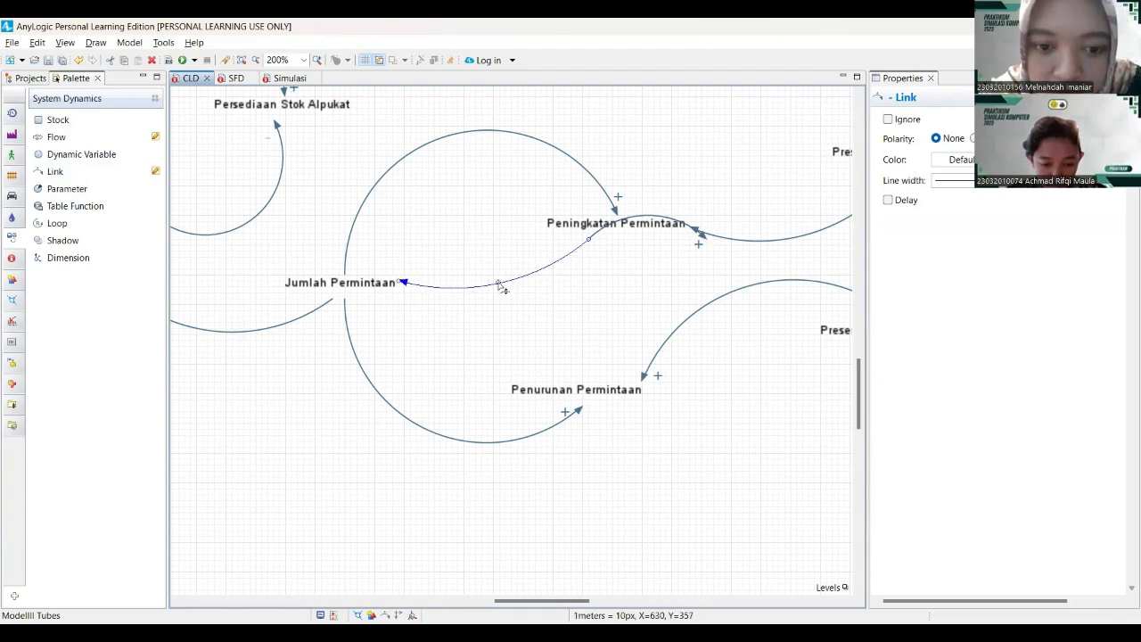
pyautogui.moveTo(500, 286); pyautogui.dragTo(481, 240)
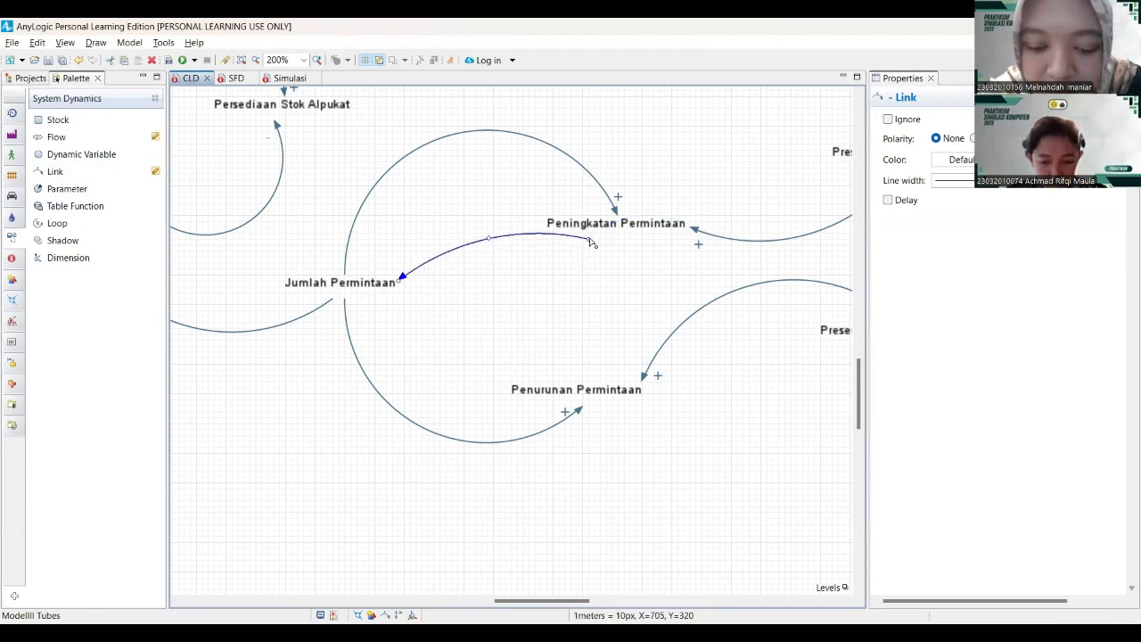
pyautogui.moveTo(594, 241); pyautogui.dragTo(603, 236)
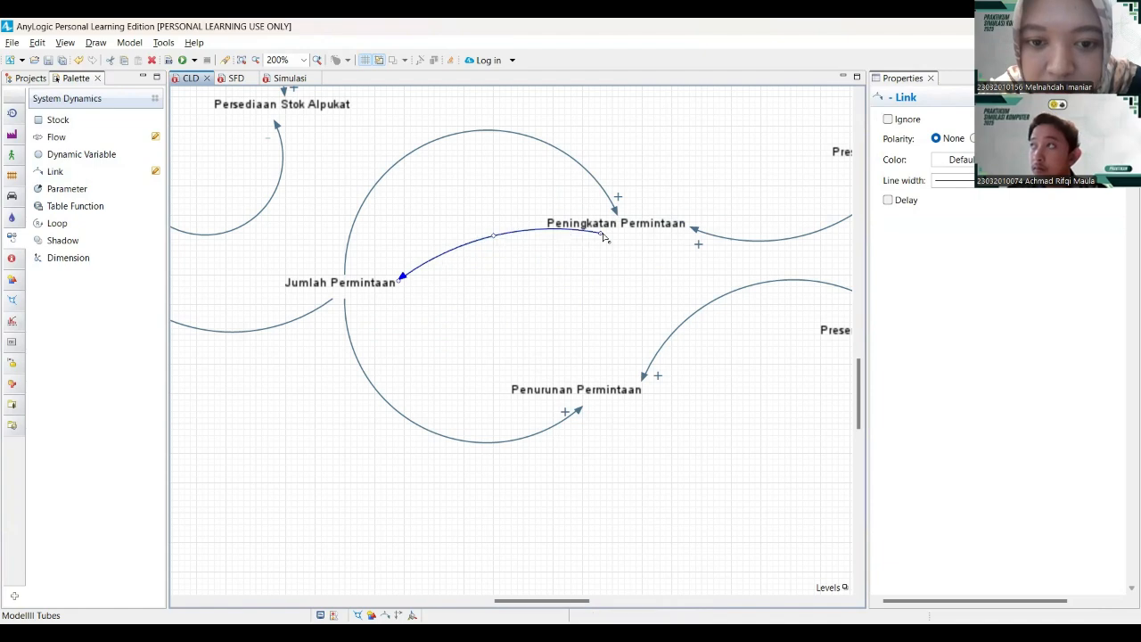
pyautogui.moveTo(497, 241); pyautogui.dragTo(496, 247)
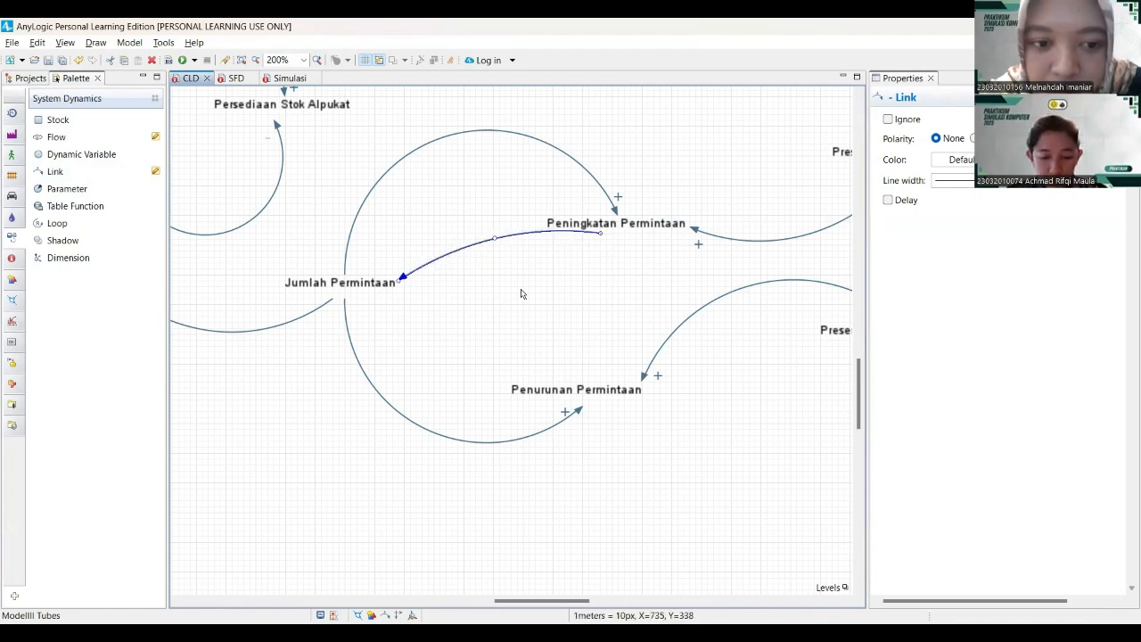
pyautogui.click(973, 138)
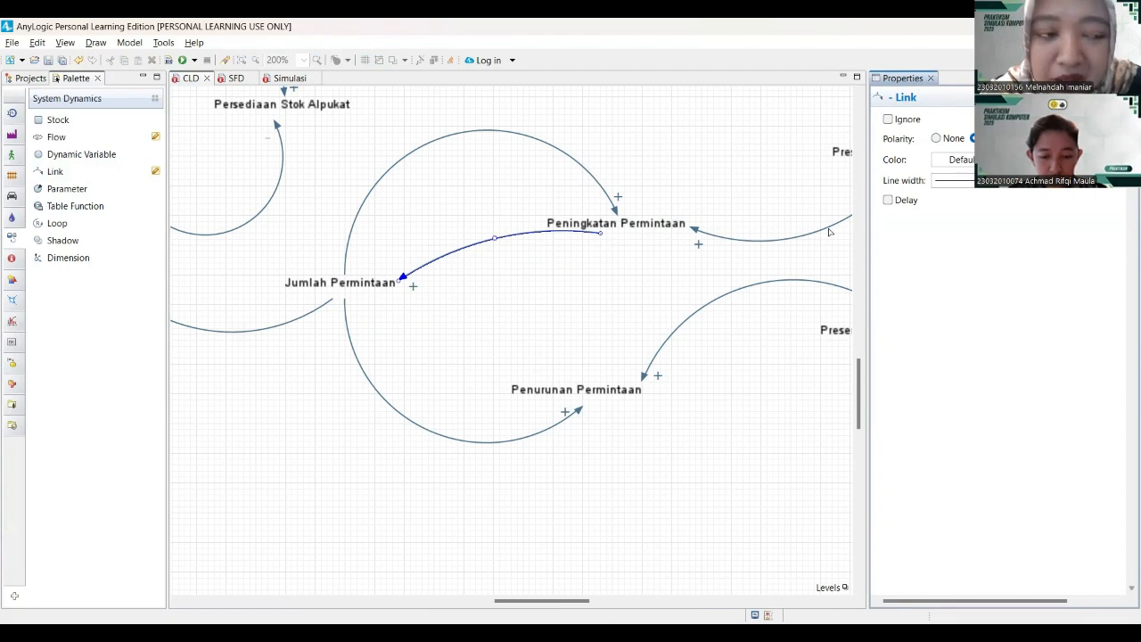
# - Add a link from the top of Penurunan Permintaan to the underside of Jumlah Permintaan, bowed downward
pyautogui.click(351, 345)
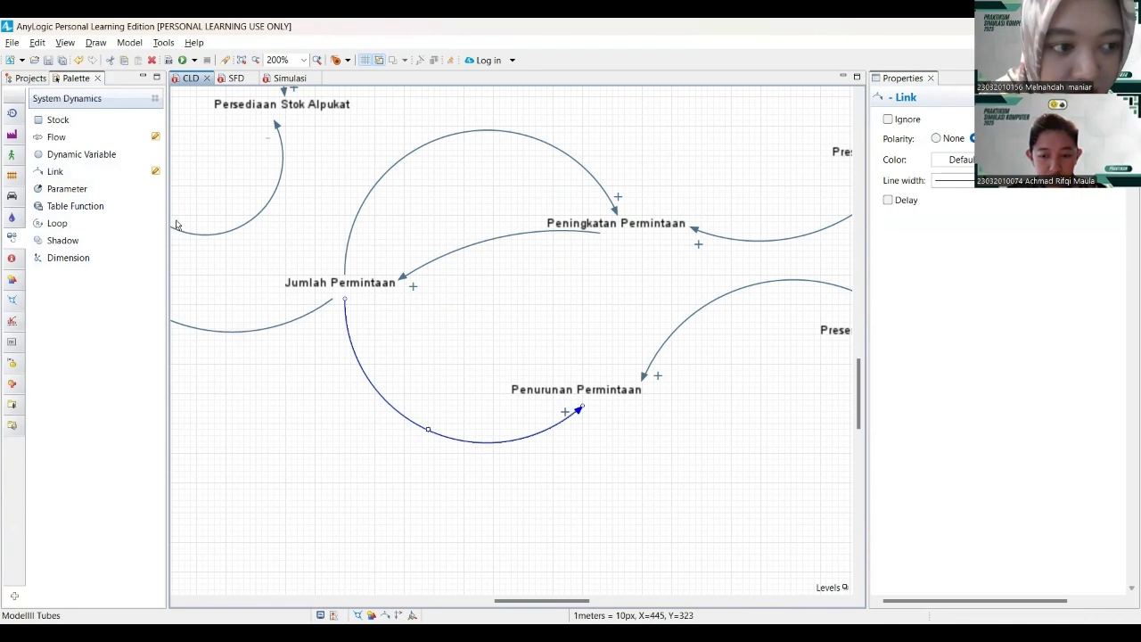
pyautogui.click(54, 172)
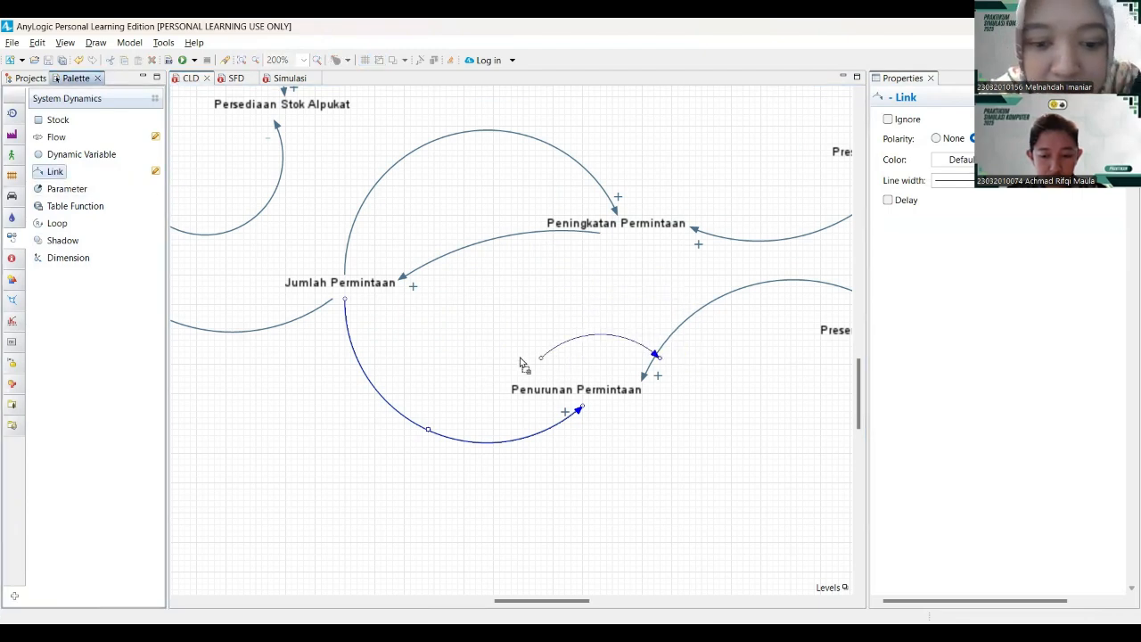
pyautogui.click(572, 378)
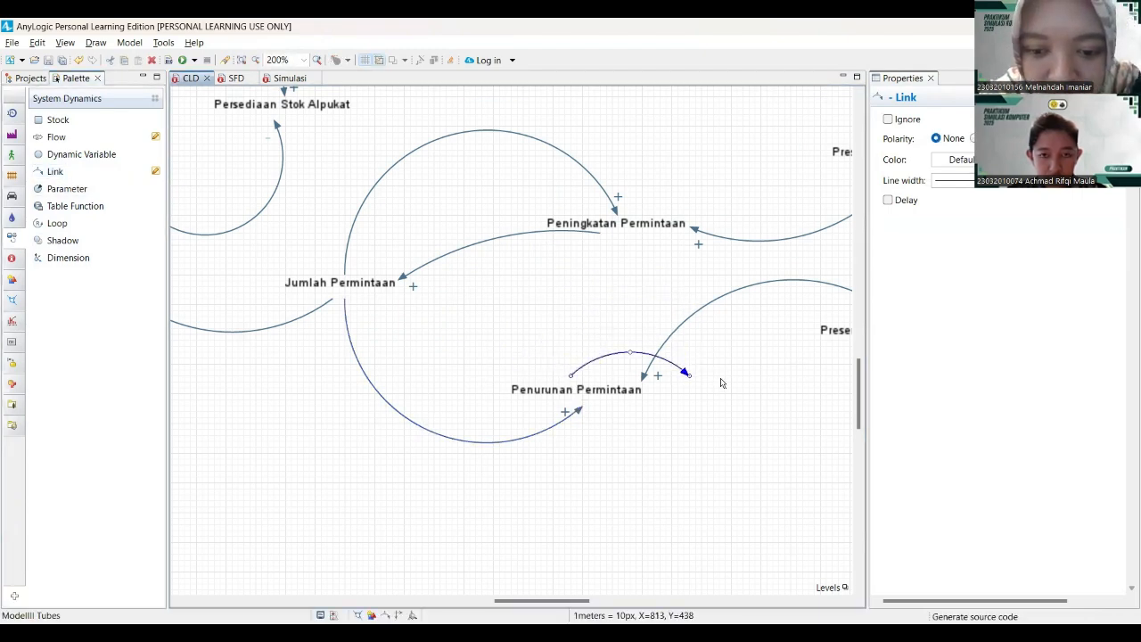
pyautogui.moveTo(691, 378); pyautogui.dragTo(375, 297)
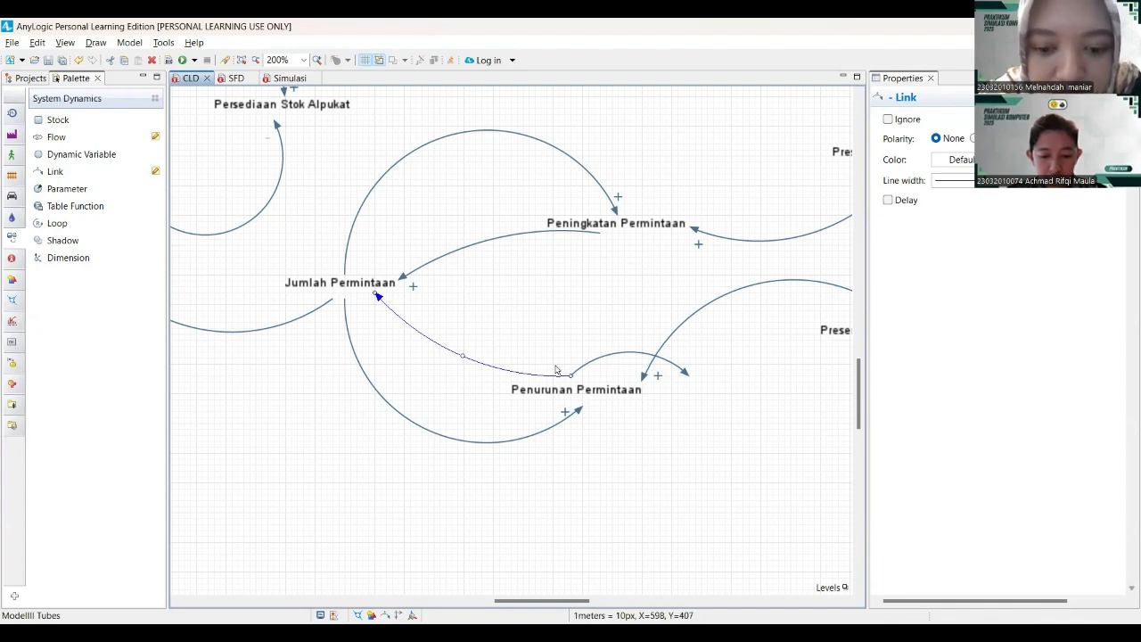
pyautogui.press('Delete')
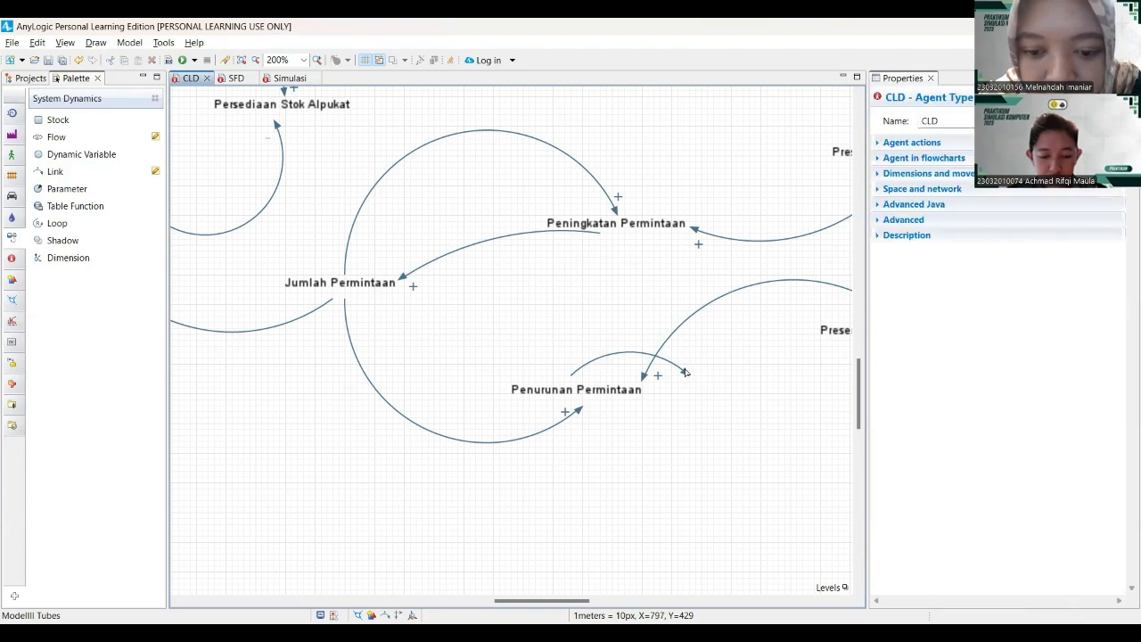
pyautogui.hotkey('ctrl', 'z')
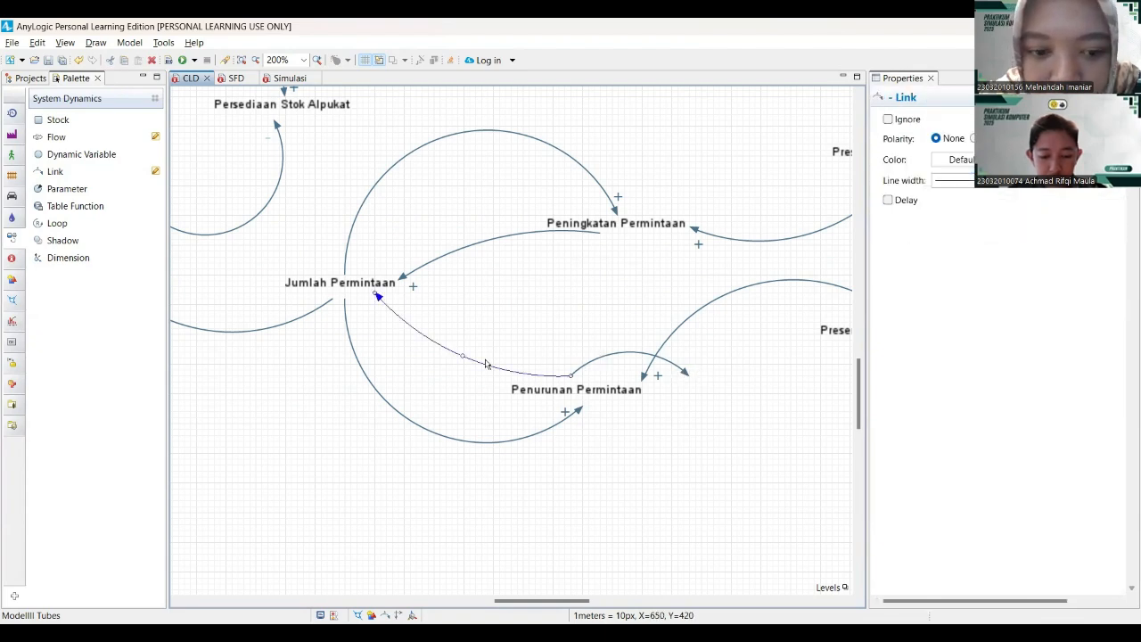
pyautogui.moveTo(463, 361); pyautogui.dragTo(455, 375)
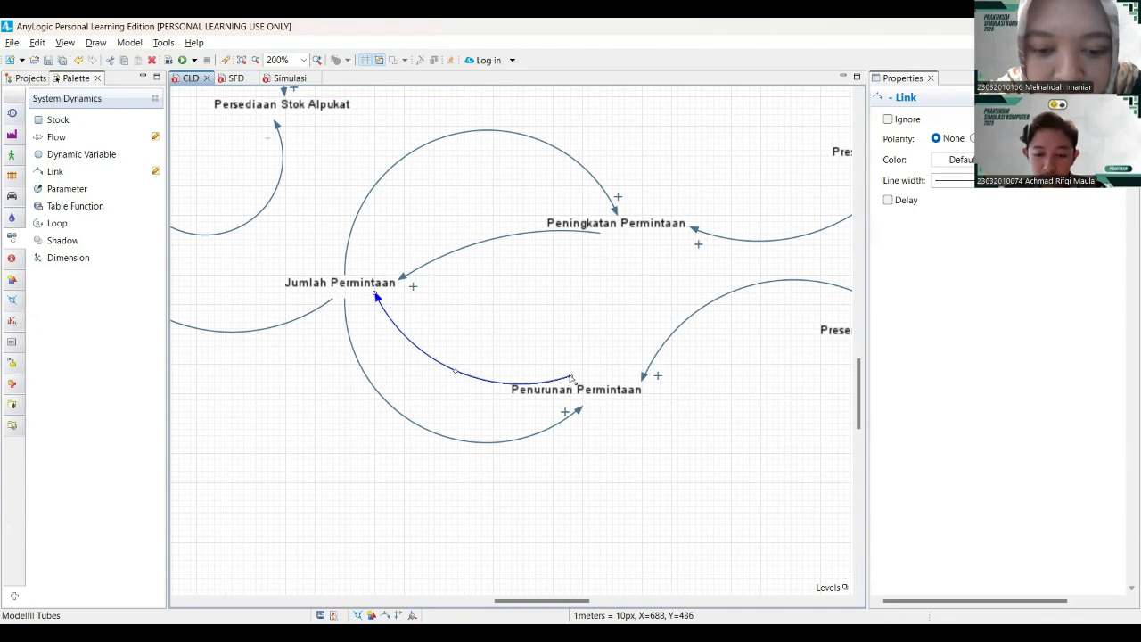
# - Lower the new link's start onto the Penurunan Permintaan label, move its arrowhead to the right end of Jumlah Permintaan, and flatten its curve slightly
pyautogui.moveTo(572, 378); pyautogui.dragTo(571, 382)
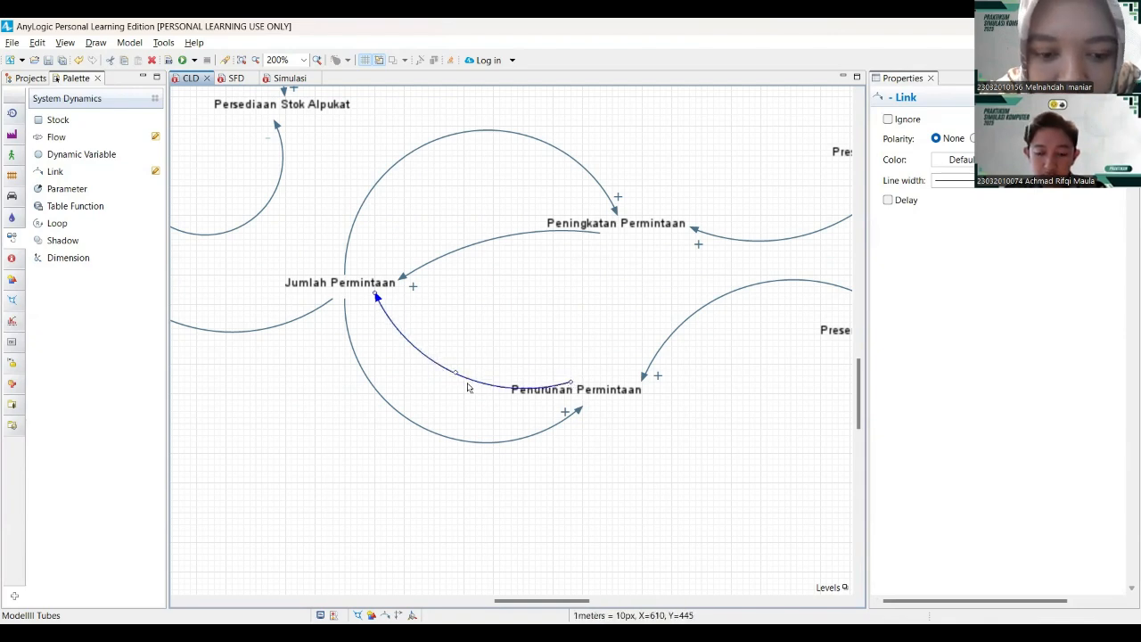
pyautogui.moveTo(455, 375); pyautogui.dragTo(458, 365)
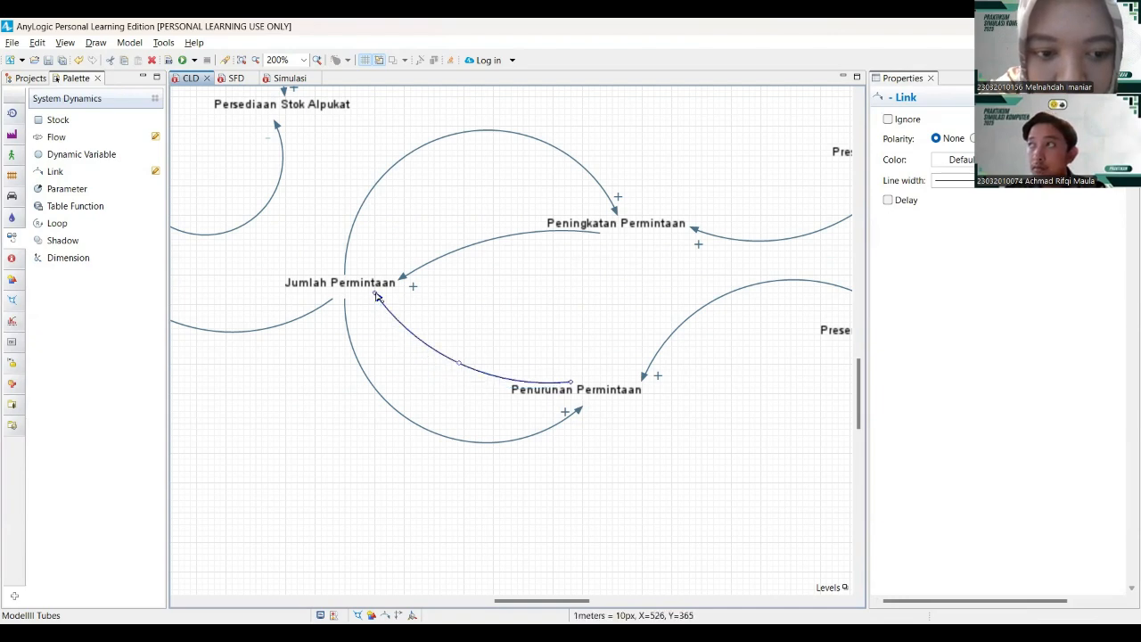
pyautogui.moveTo(375, 295); pyautogui.dragTo(395, 297)
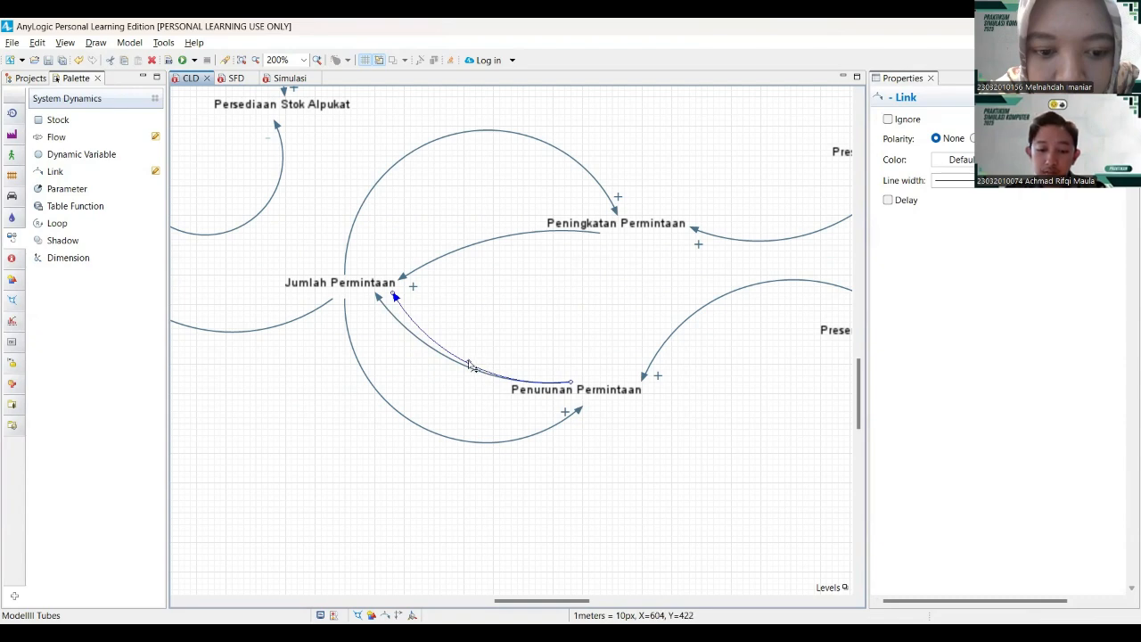
pyautogui.moveTo(470, 366)
pyautogui.mouseDown()
pyautogui.moveTo(461, 377)
pyautogui.moveTo(466, 369)
pyautogui.mouseUp()
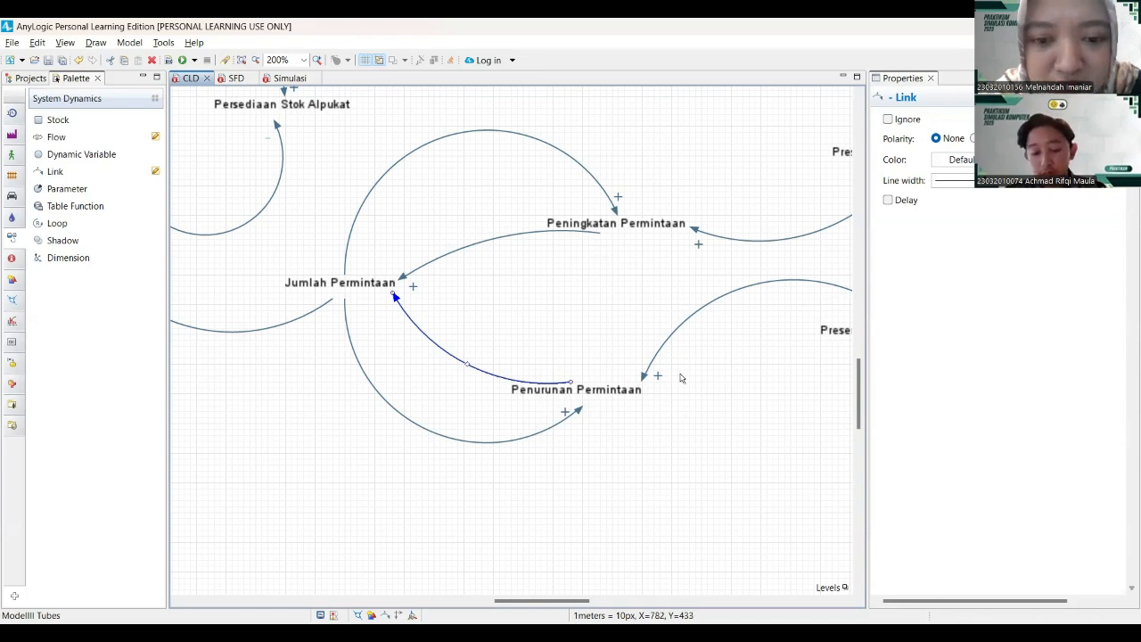
# - Set the link from Penurunan Permintaan to Jumlah Permintaan to negative polarity
pyautogui.hscroll(5, 680, 378)
pyautogui.hscroll(-5, 680, 378)
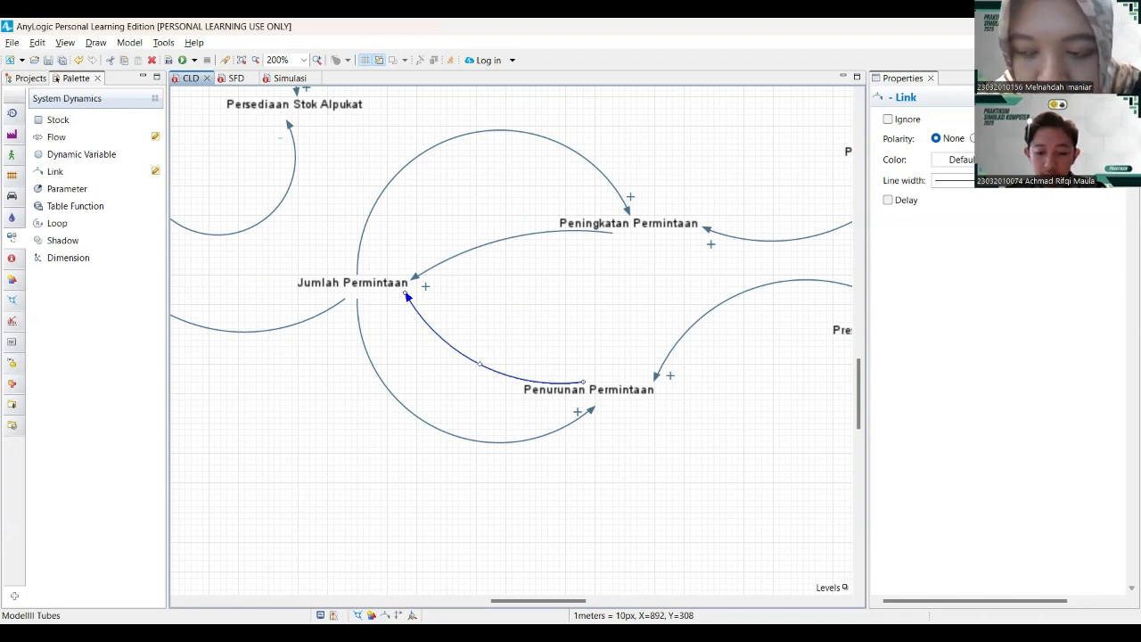
pyautogui.click(1002, 139)
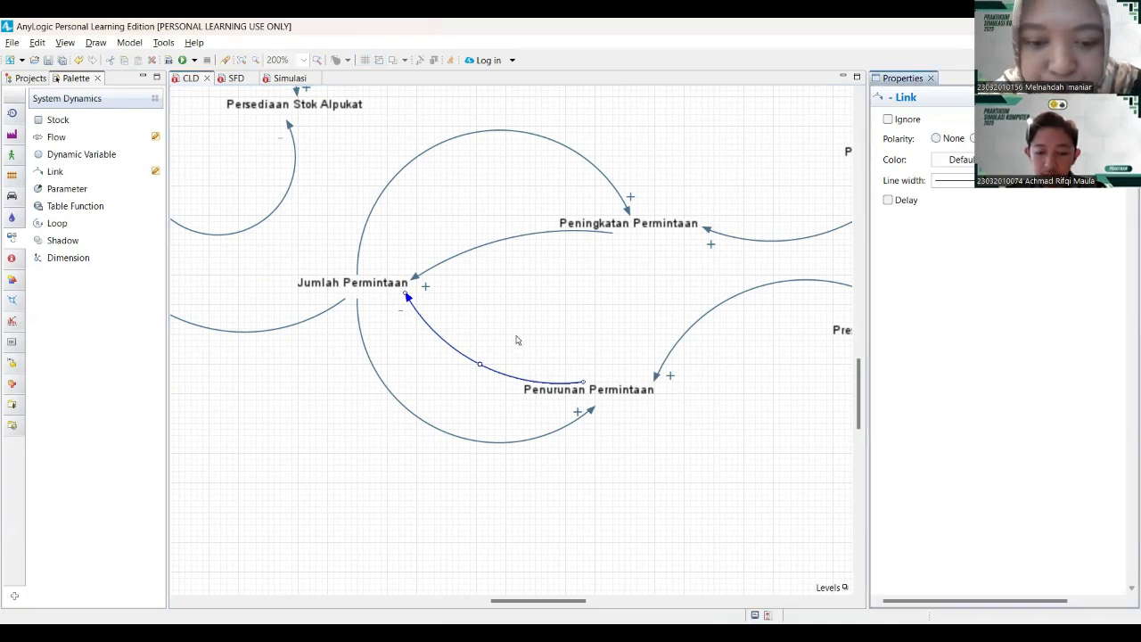
# - Review the whole causal loop diagram, checking the links and polarity signs around Persediaan Stok Alpukat and Jumlah Permintaan
pyautogui.keyDown('ctrl'); pyautogui.scroll(-5, 515, 339); pyautogui.keyUp('ctrl')
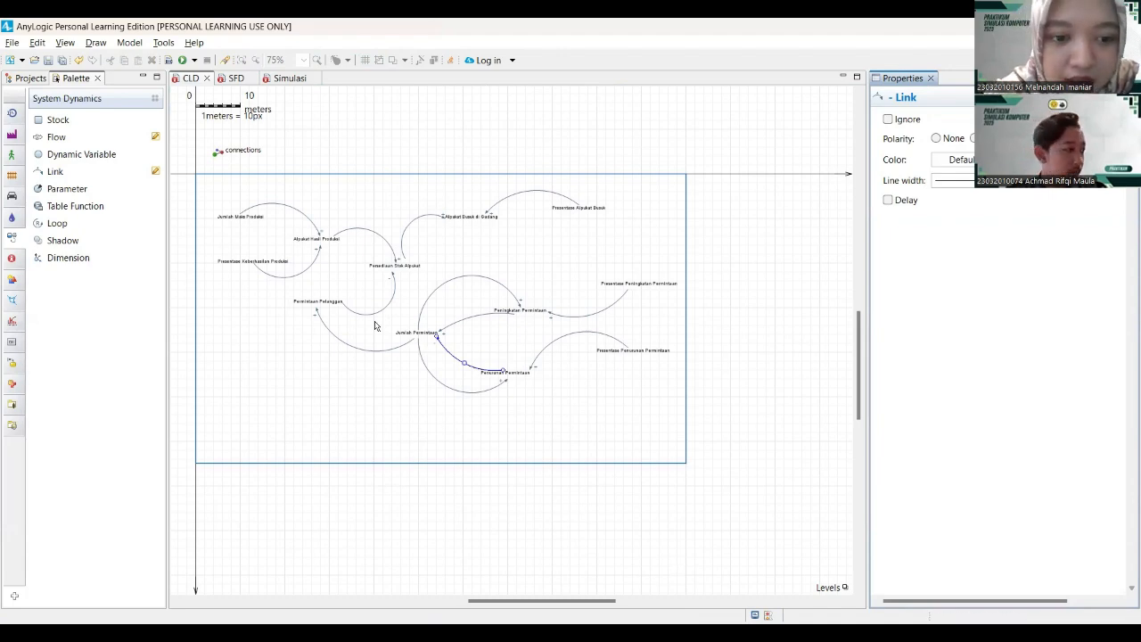
pyautogui.keyDown('ctrl'); pyautogui.scroll(2, 375, 325); pyautogui.keyUp('ctrl')
pyautogui.keyDown('ctrl'); pyautogui.scroll(-2, 374, 325); pyautogui.keyUp('ctrl')
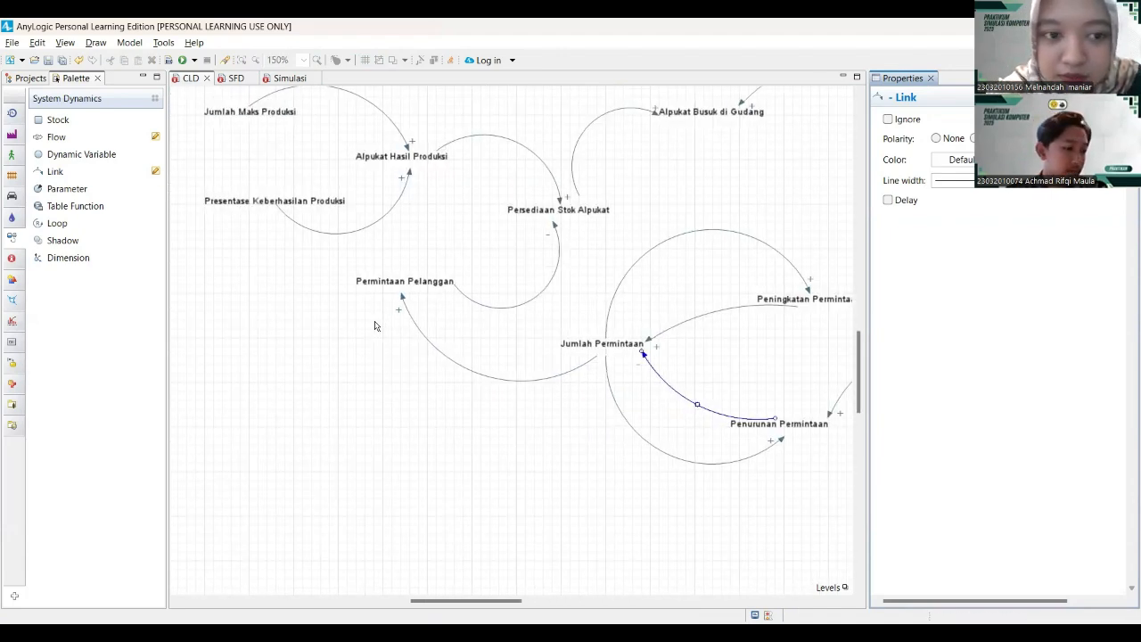
pyautogui.keyDown('ctrl'); pyautogui.scroll(-2, 374, 325); pyautogui.keyUp('ctrl')
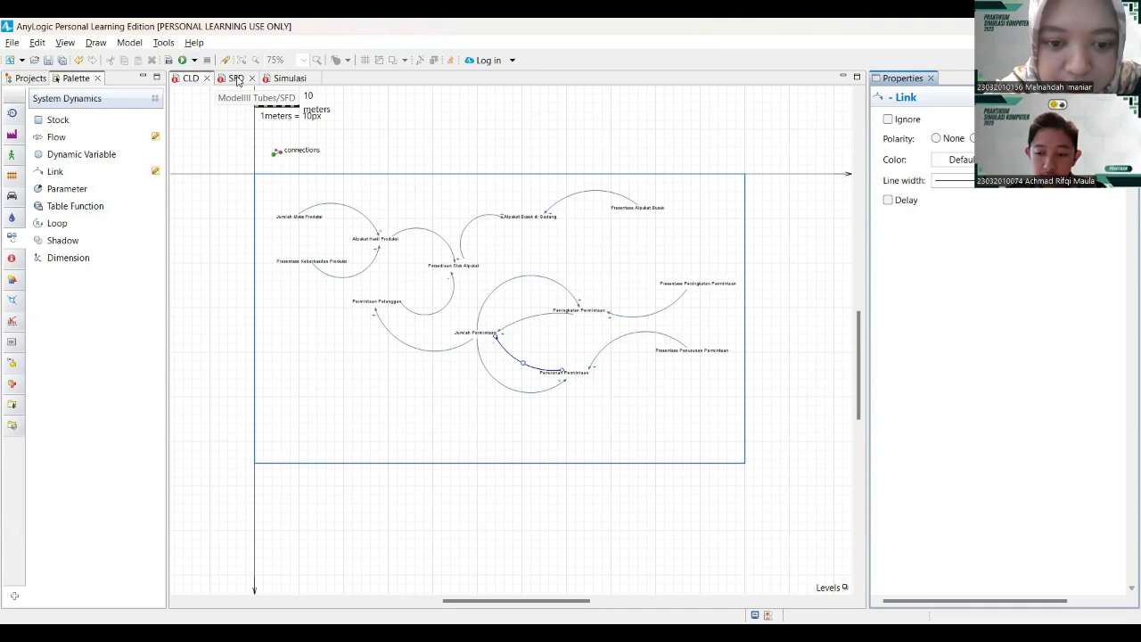
pyautogui.click(234, 79)
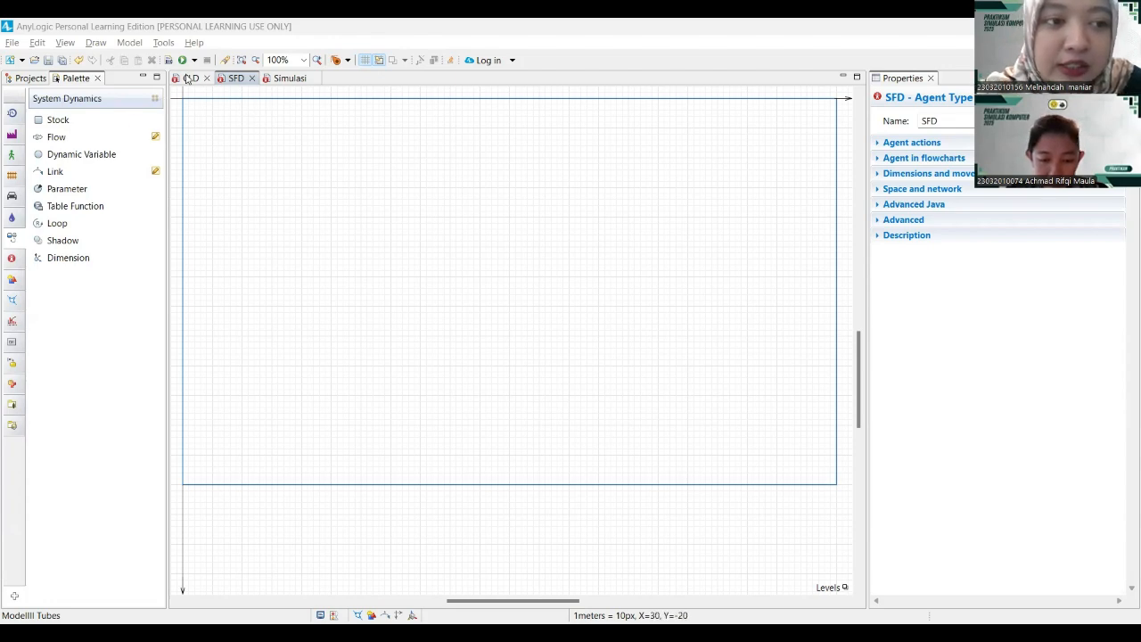
pyautogui.click(190, 78)
pyautogui.keyDown('ctrl'); pyautogui.scroll(2, 419, 237); pyautogui.keyUp('ctrl')
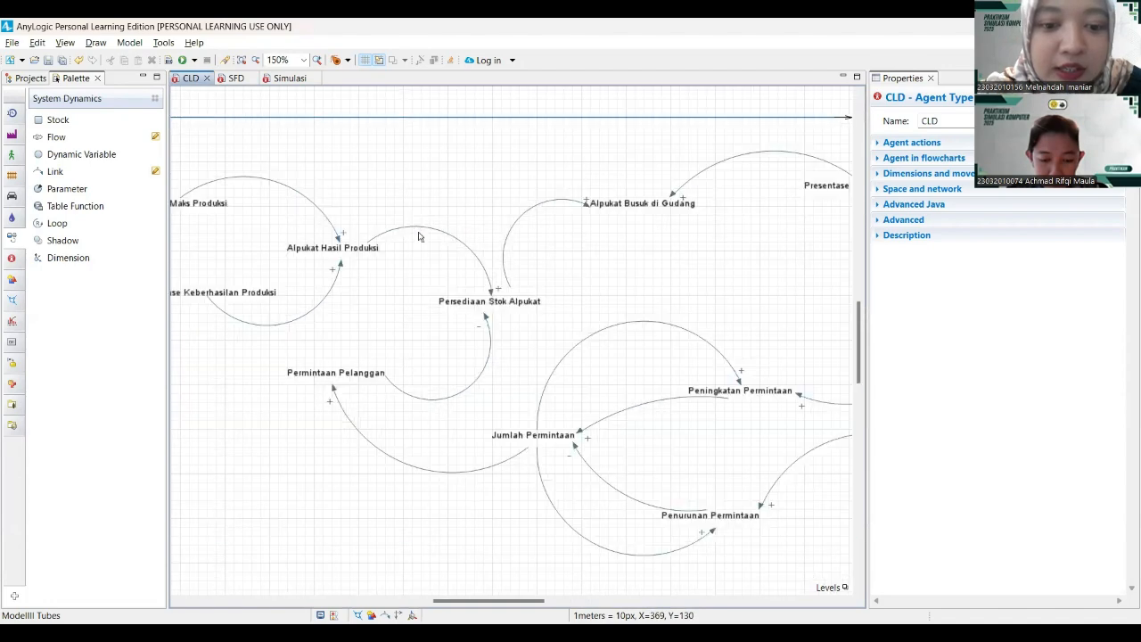
pyautogui.keyDown('ctrl'); pyautogui.scroll(2, 419, 237); pyautogui.keyUp('ctrl')
pyautogui.scroll(-4, 419, 236)
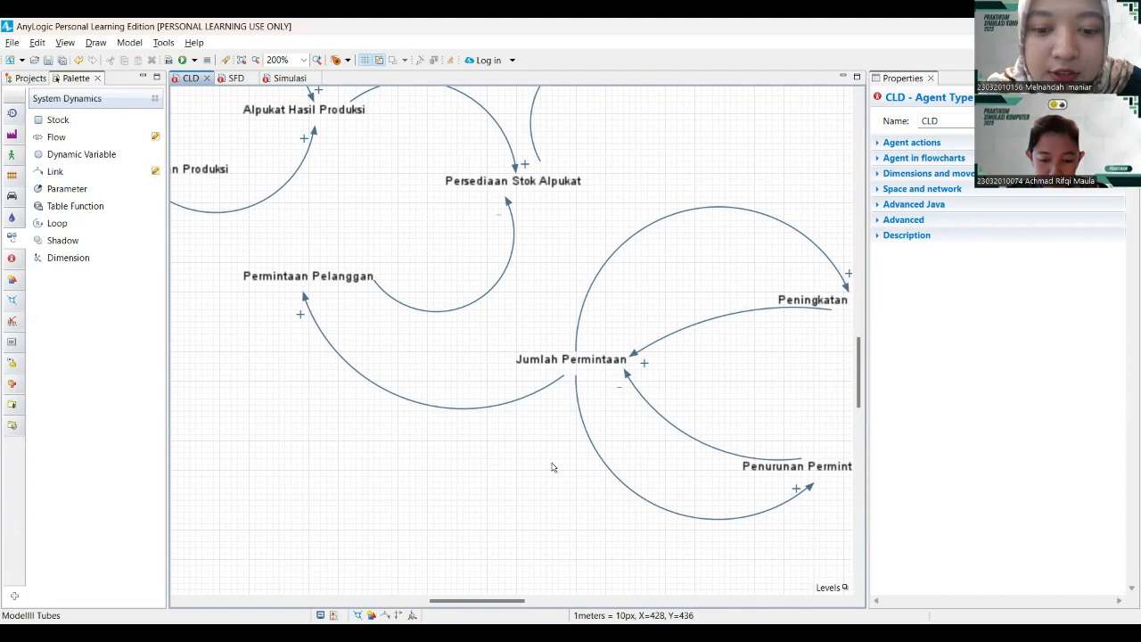
pyautogui.keyDown('ctrl'); pyautogui.scroll(-6, 513, 444); pyautogui.keyUp('ctrl')
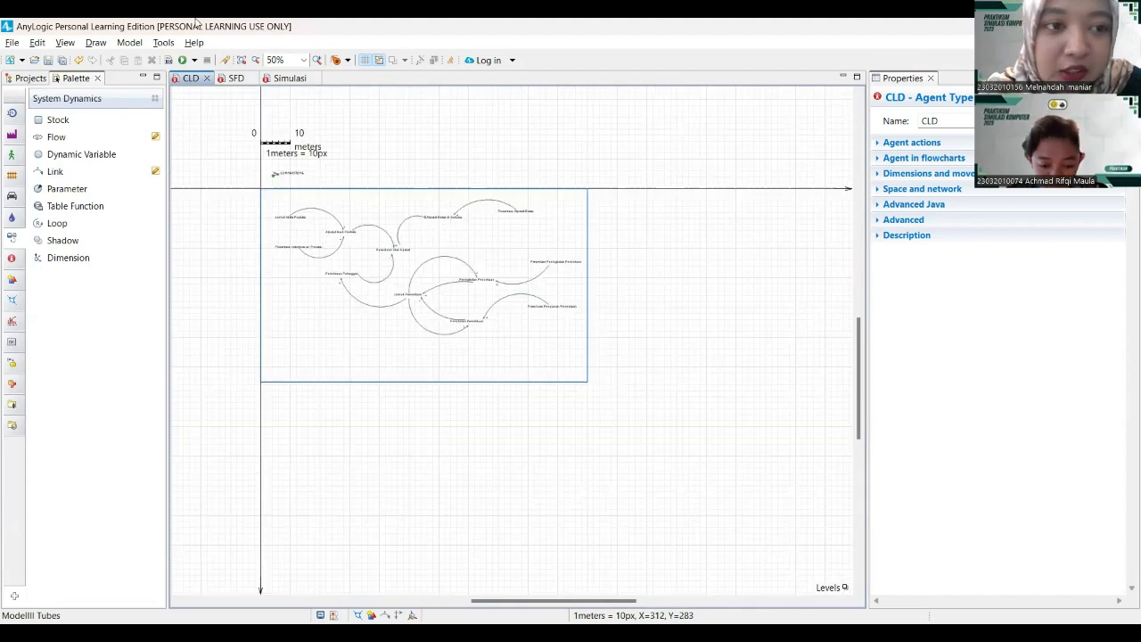
# - Open the SFD agent type and examine the stocks Persediaan_Stok_Alpukat and Jumlah_Permintaan with their inflows and outflows
pyautogui.click(236, 78)
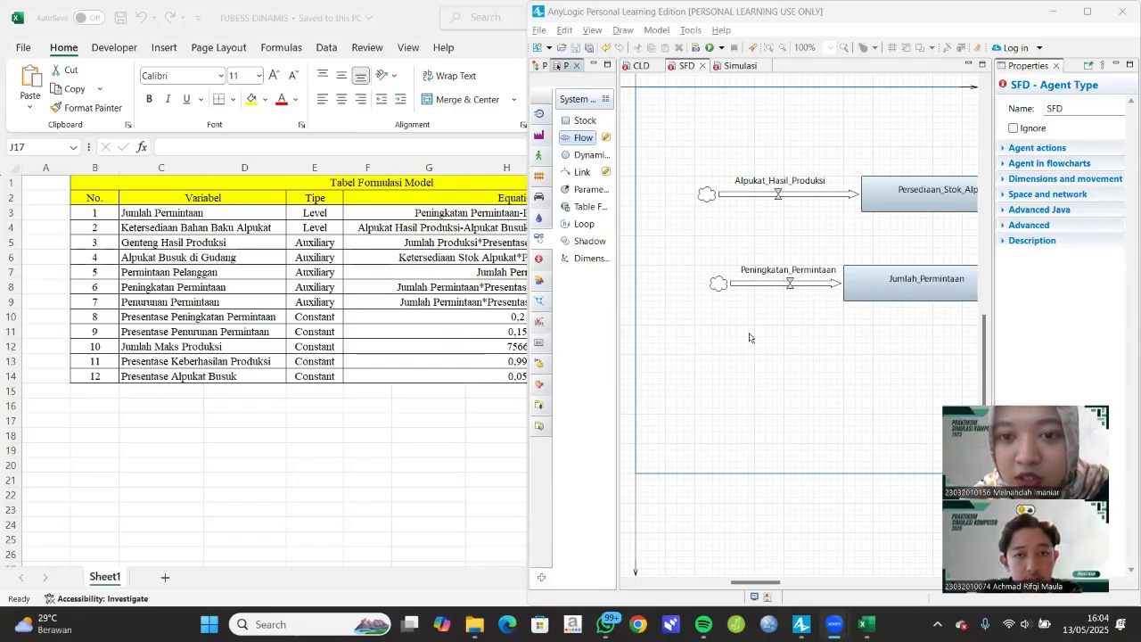
pyautogui.scroll(3, 749, 337)
pyautogui.scroll(-2, 749, 337)
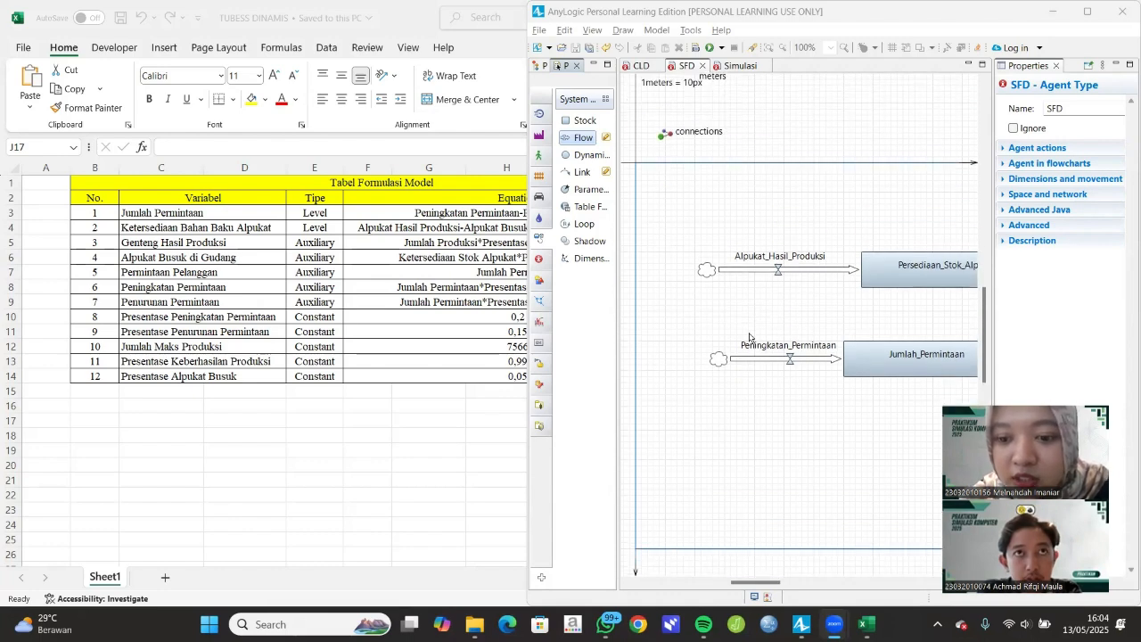
pyautogui.hscroll(4, 749, 337)
pyautogui.scroll(1, 749, 337)
pyautogui.hscroll(-1, 749, 337)
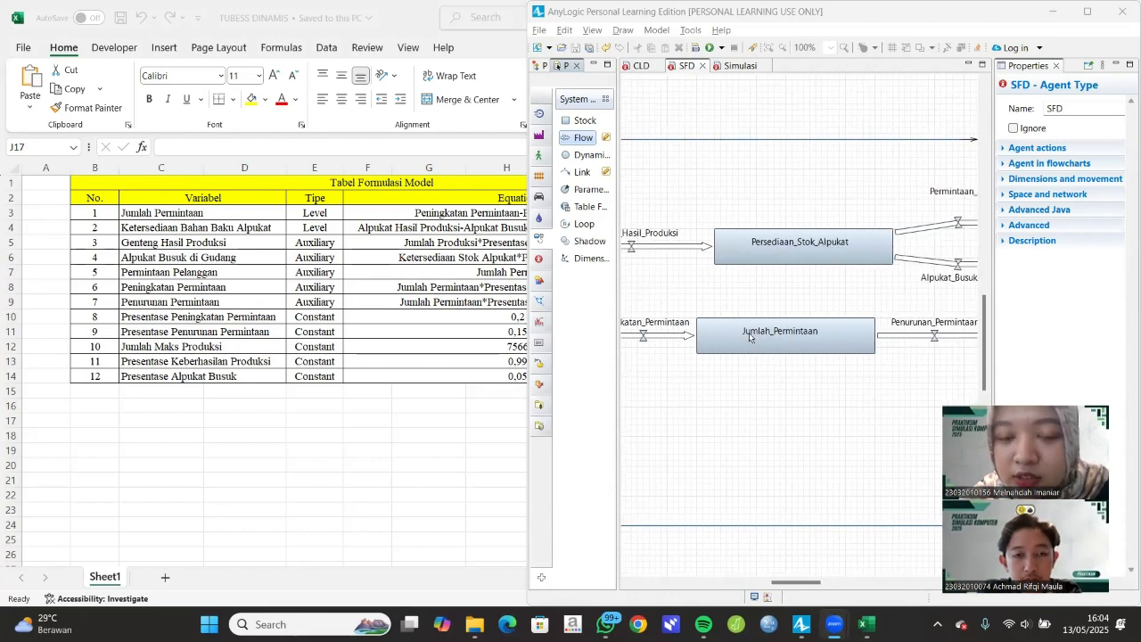
# - Switch to the TUBESS DINAMIS workbook in Excel and examine the variable types, equations and constants in Tabel Formulasi Model
pyautogui.click(352, 332)
pyautogui.hscroll(1, 352, 327)
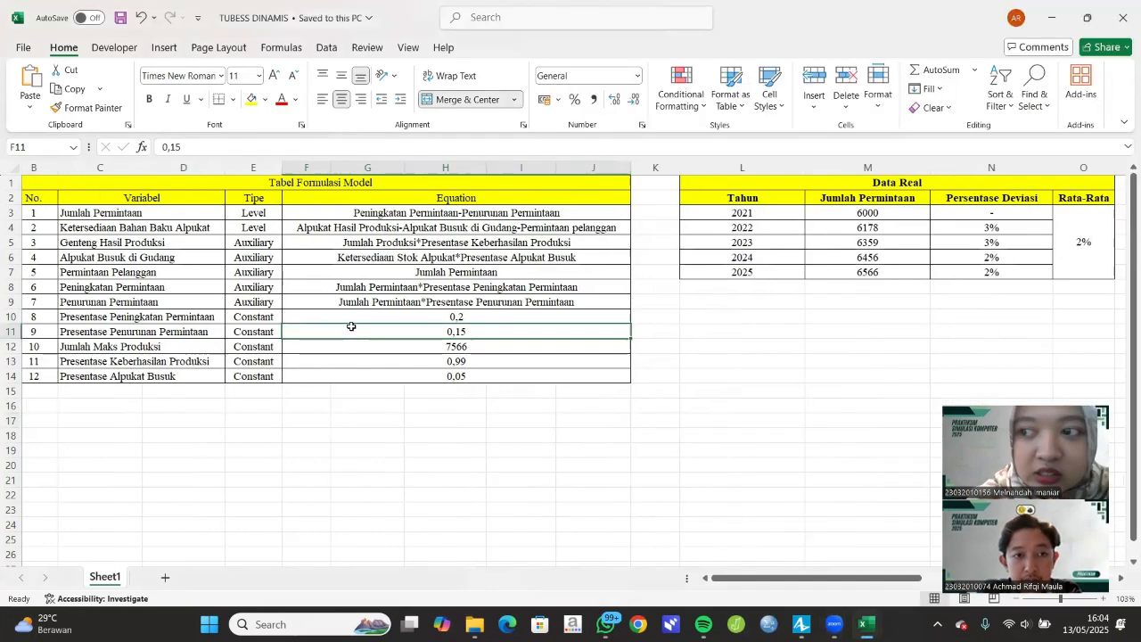
pyautogui.hscroll(-1, 352, 326)
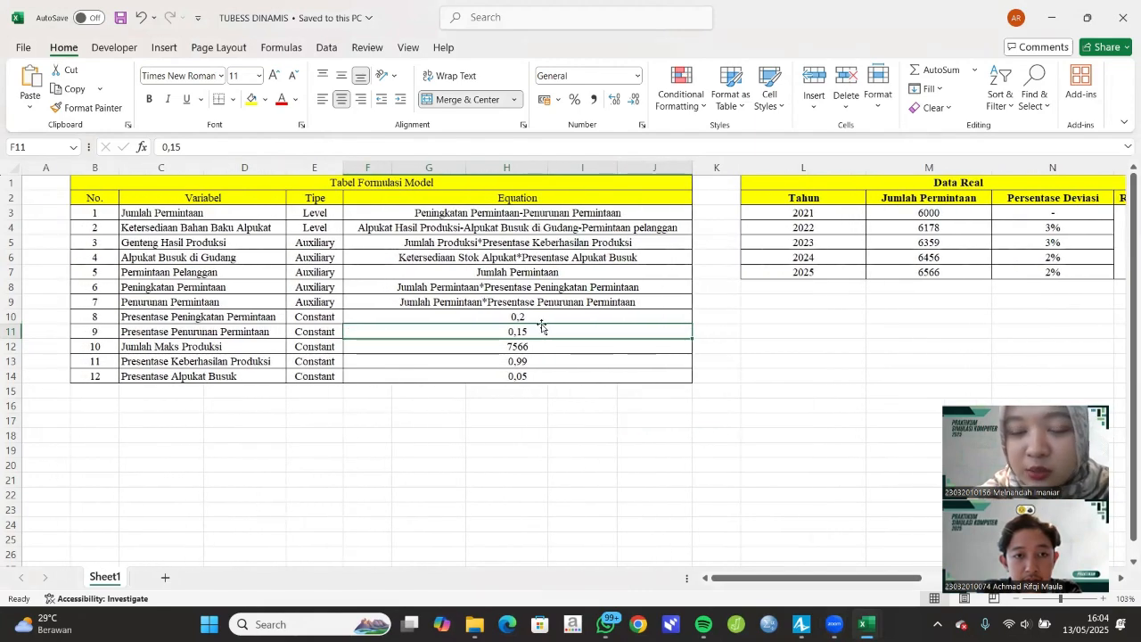
pyautogui.keyDown('ctrl'); pyautogui.scroll(2, 496, 319); pyautogui.keyUp('ctrl')
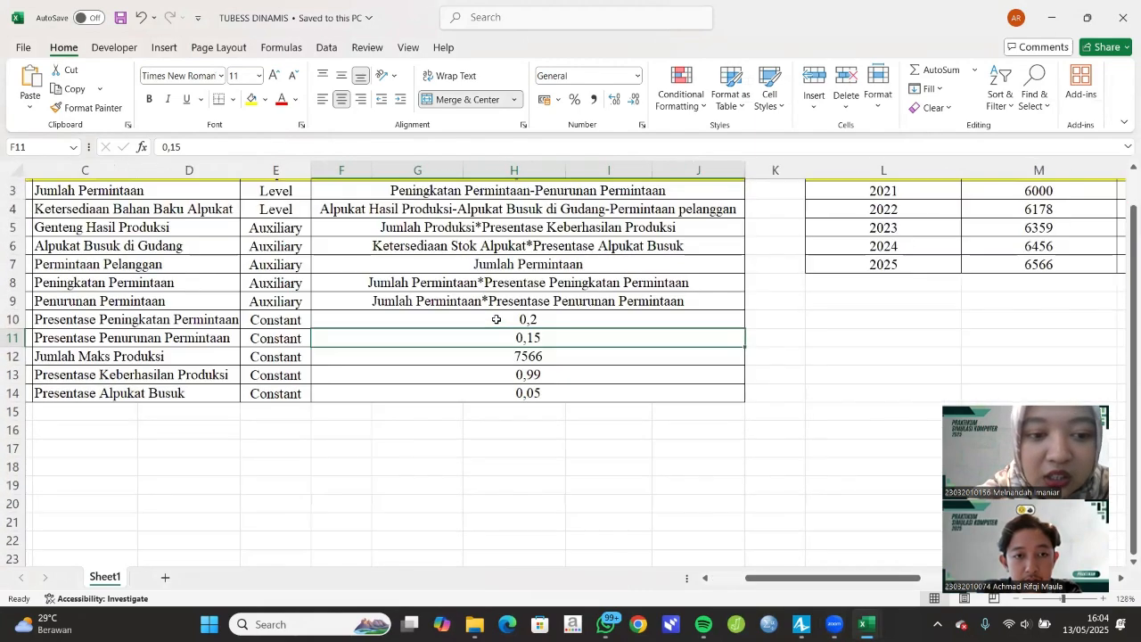
pyautogui.scroll(1, 496, 320)
pyautogui.hscroll(-1, 497, 318)
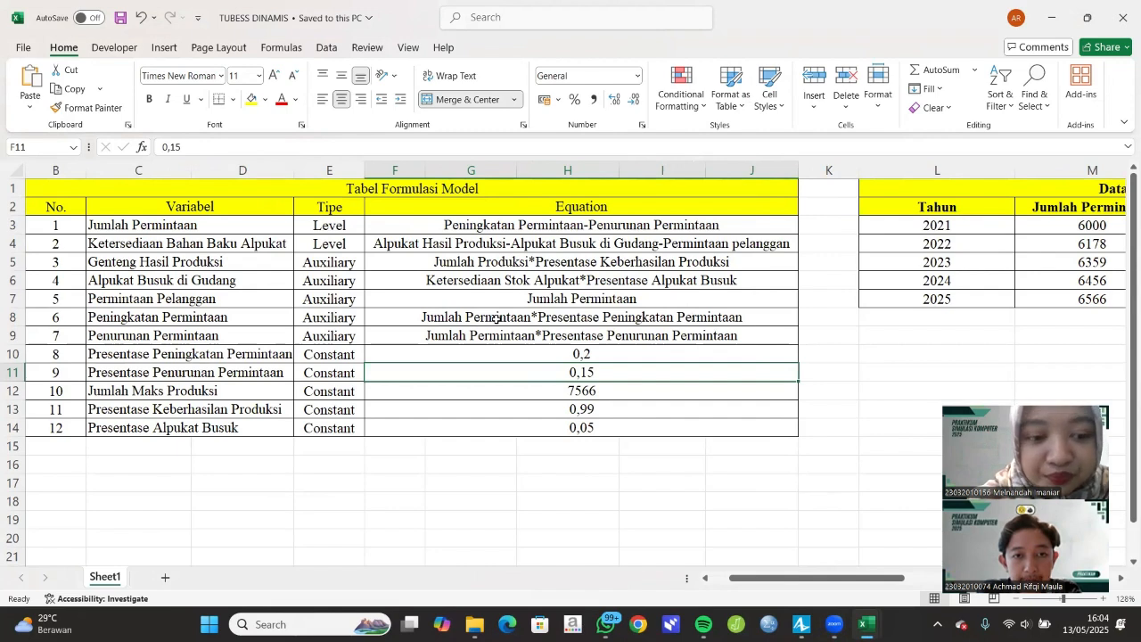
pyautogui.scroll(1, 496, 319)
pyautogui.hscroll(-1, 497, 319)
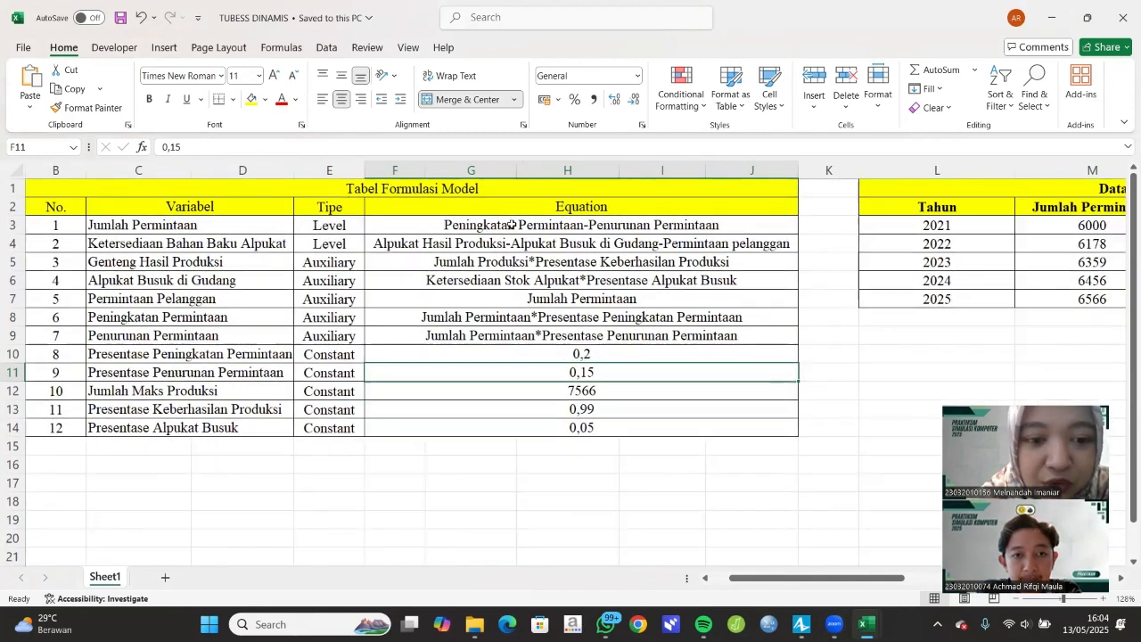
pyautogui.hscroll(1, 576, 354)
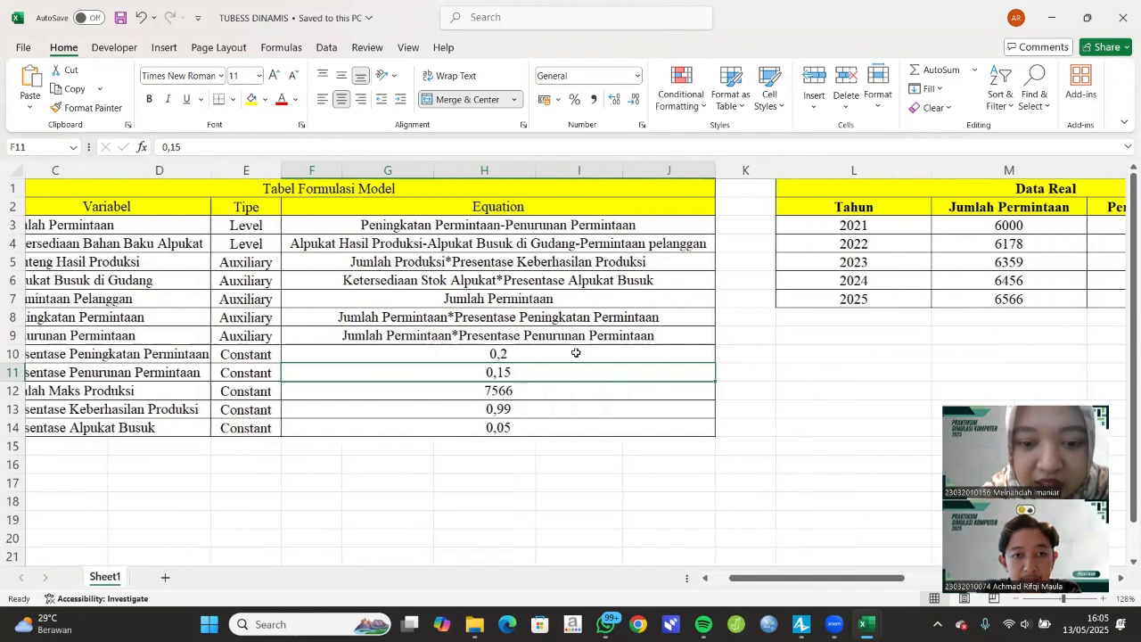
pyautogui.hscroll(2, 576, 353)
pyautogui.click(287, 357)
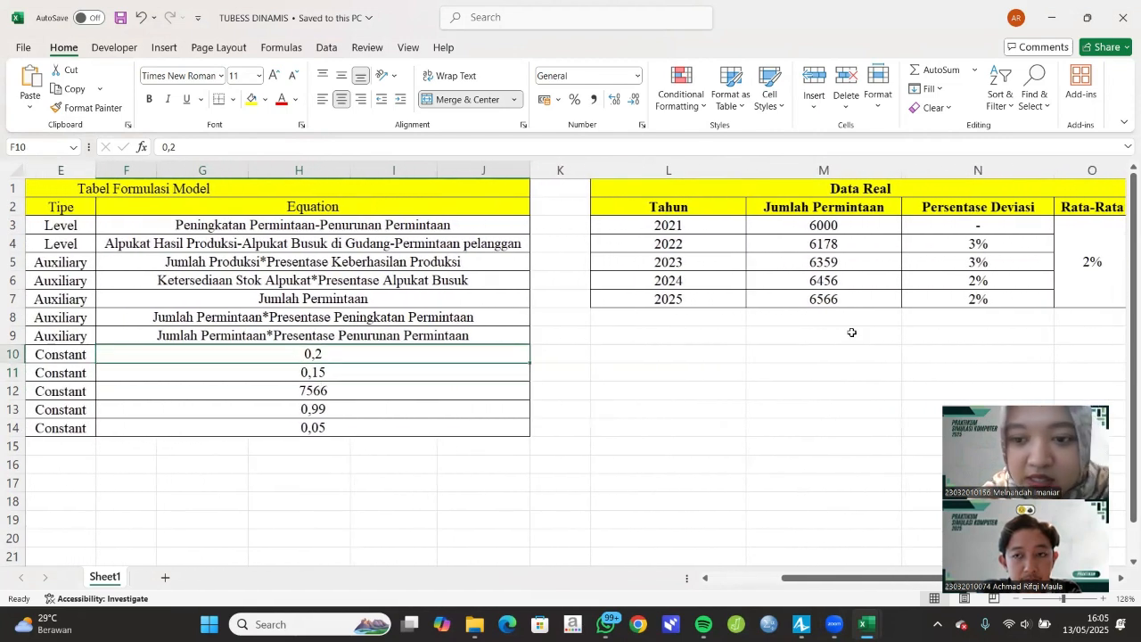
# - Inspect the Data Real table's Jumlah Permintaan values and the formulas behind Persentase Deviasi and Rata-Rata
pyautogui.click(872, 258)
pyautogui.hscroll(2, 872, 257)
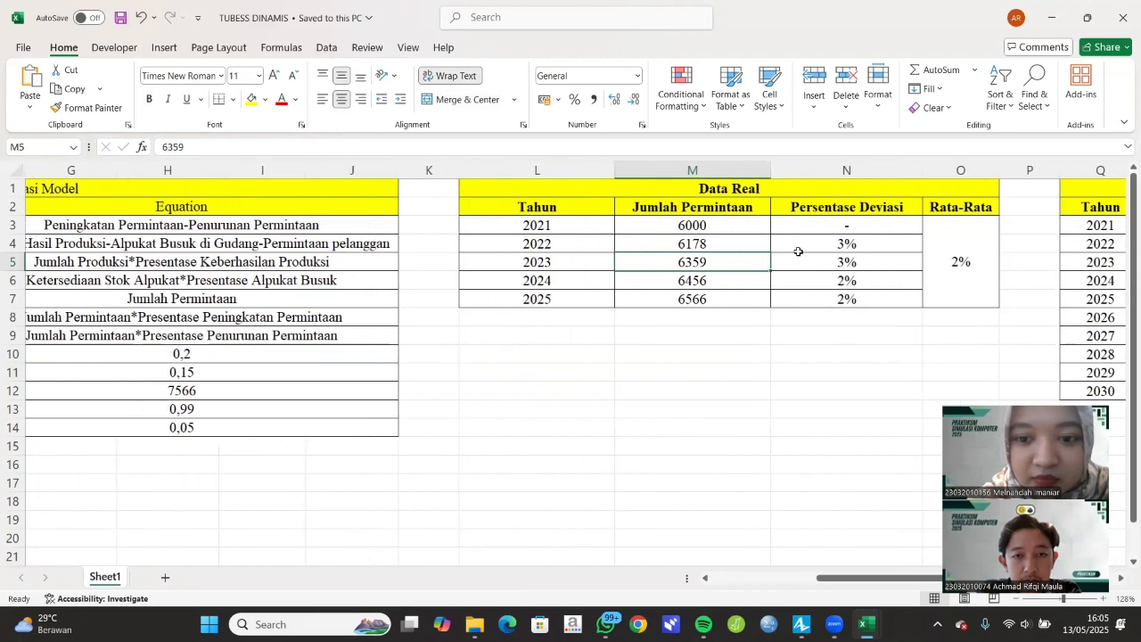
pyautogui.click(842, 242)
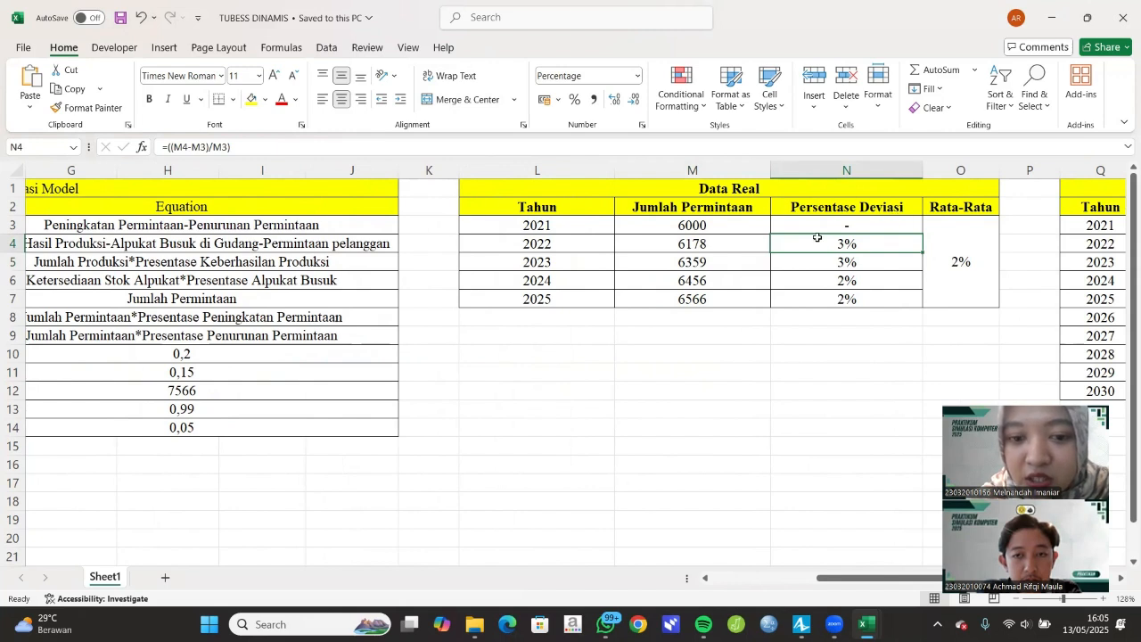
pyautogui.click(717, 246)
pyautogui.click(824, 249)
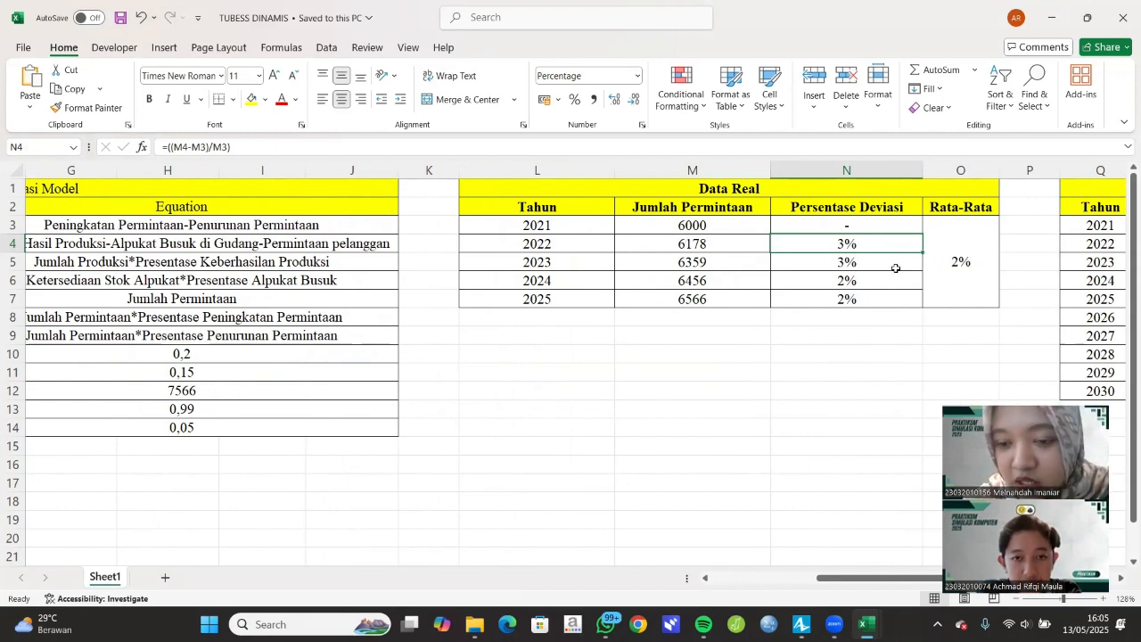
pyautogui.click(961, 258)
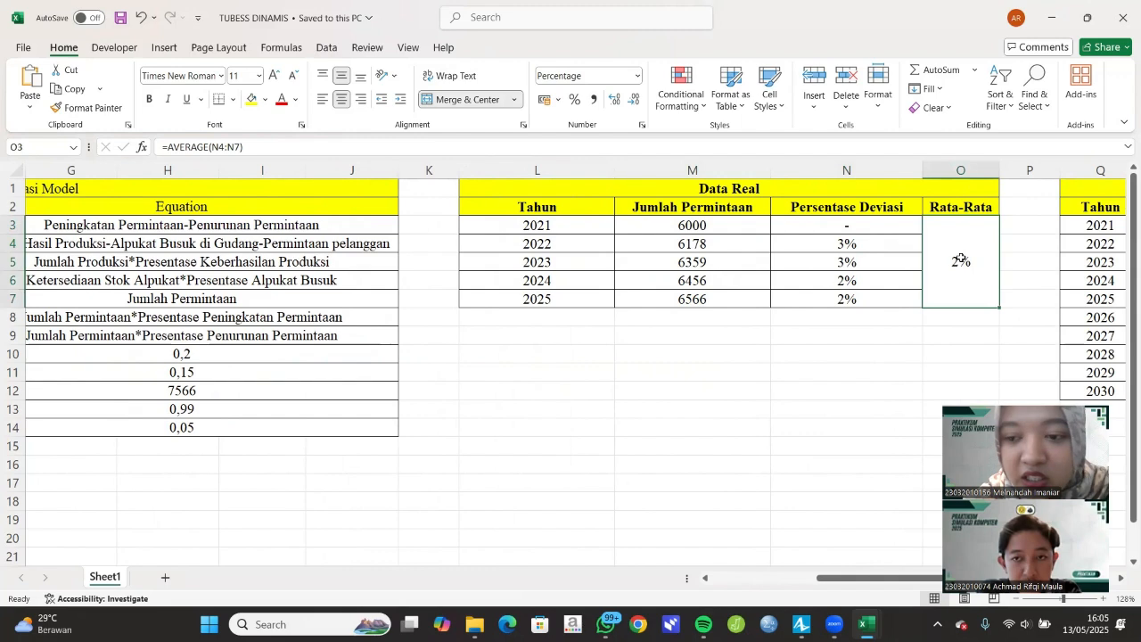
pyautogui.hscroll(-3, 744, 301)
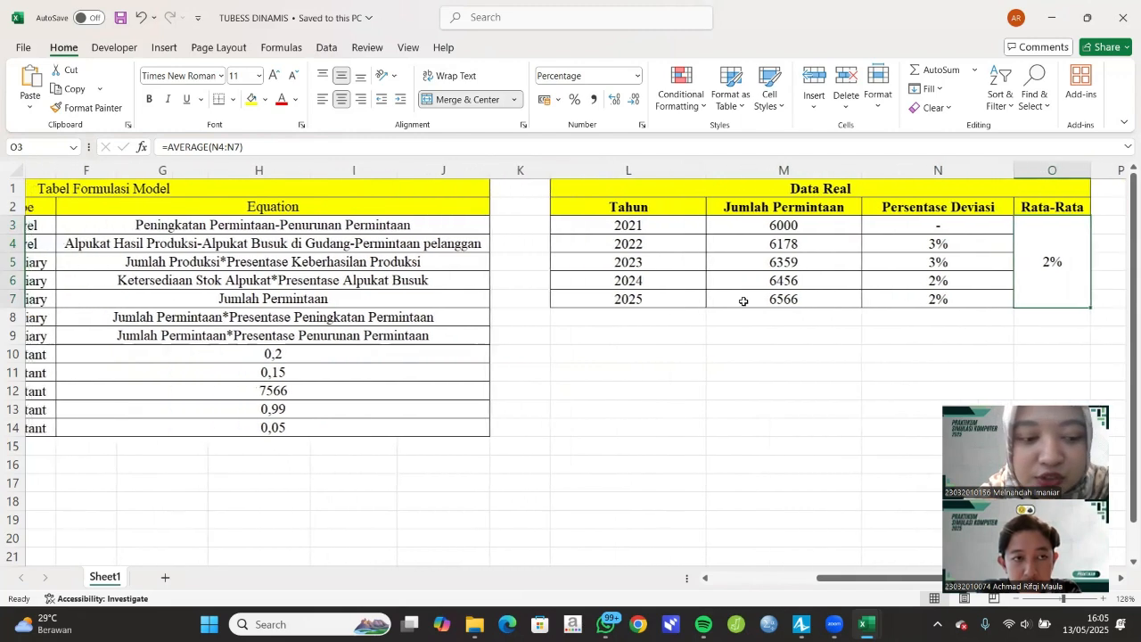
# - Check the constants in Tabel Formulasi Model against their variable names, and switch to AnyLogic with its window maximized
pyautogui.click(338, 361)
pyautogui.hscroll(-4, 338, 361)
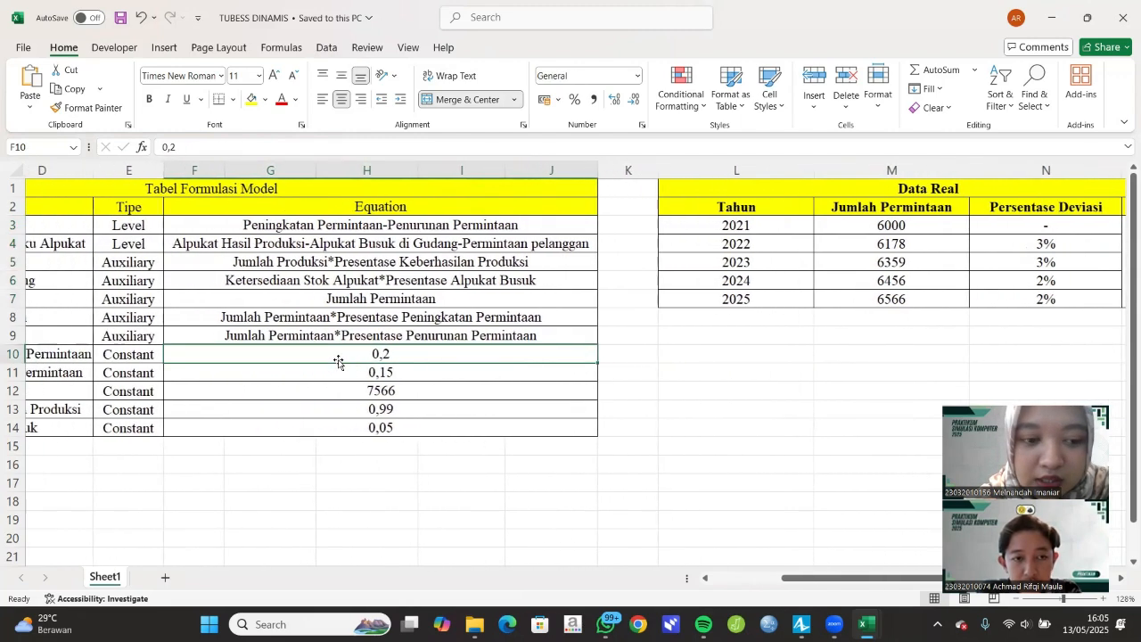
pyautogui.hscroll(2, 339, 359)
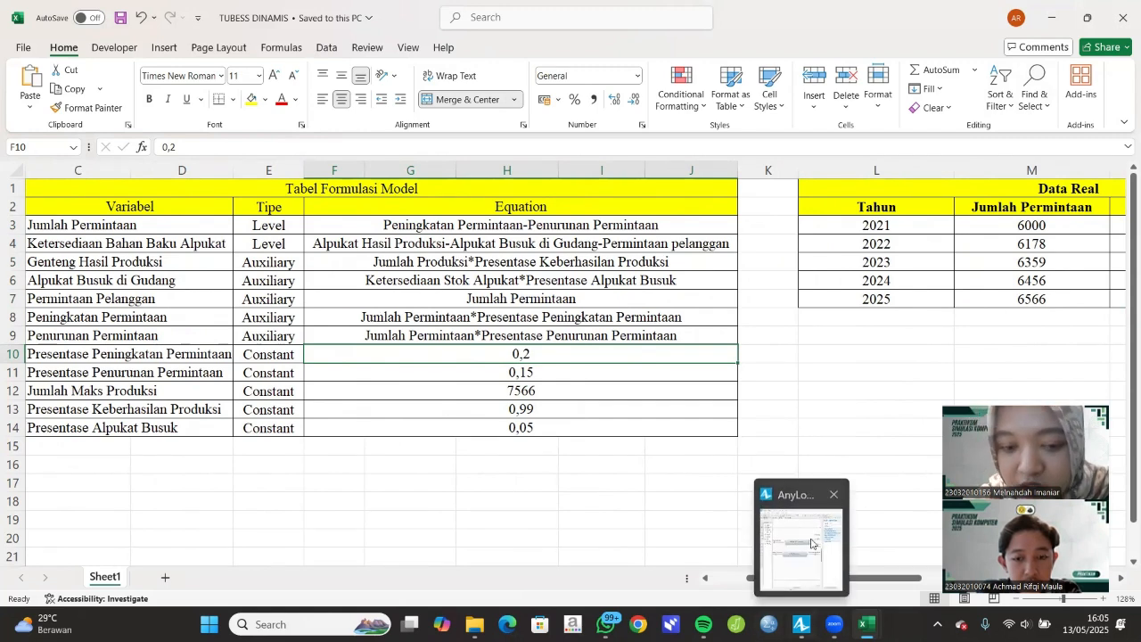
pyautogui.click(801, 544)
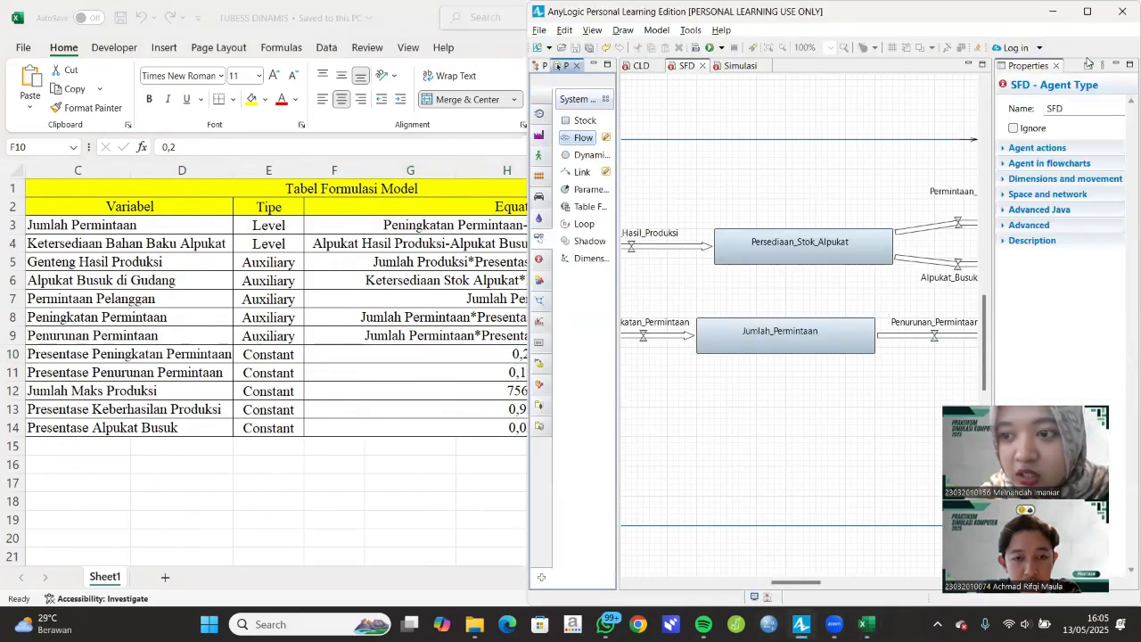
pyautogui.click(884, 136)
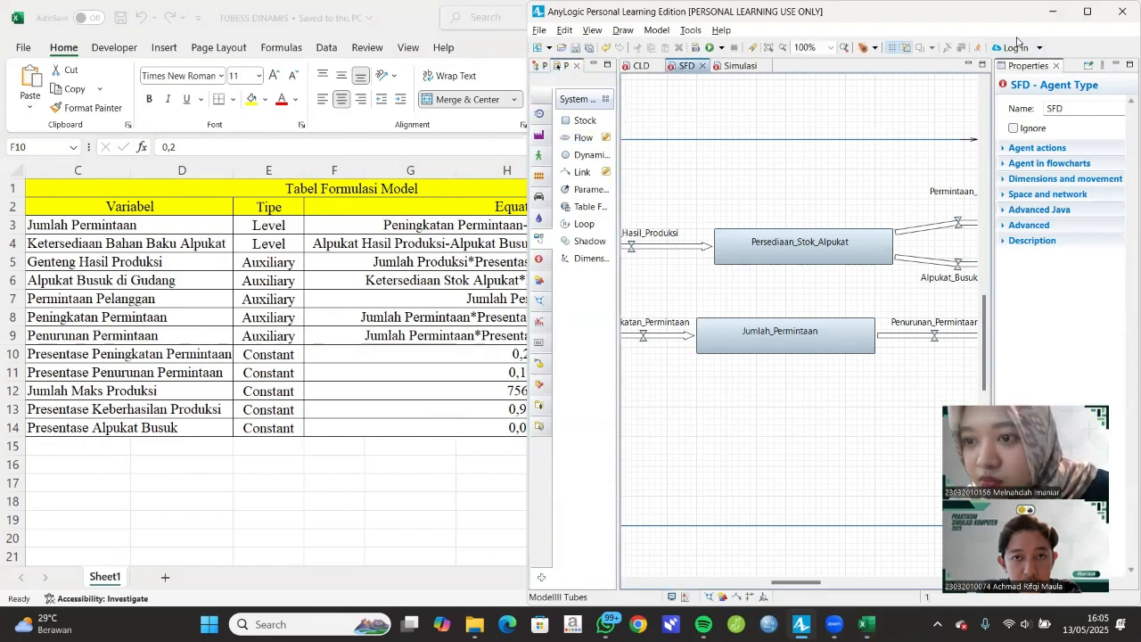
pyautogui.click(1086, 13)
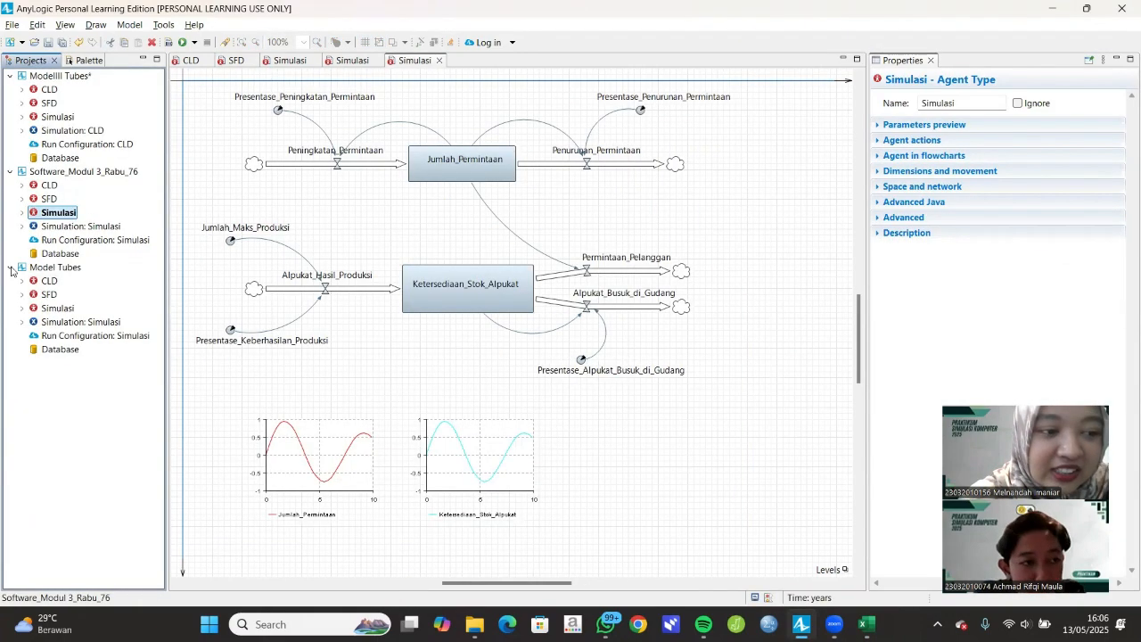
# - Collapse the Model Tubes project and close the two extra Simulasi diagrams, keeping the one from Software_Modul 3_Rabu_76 open
pyautogui.click(10, 268)
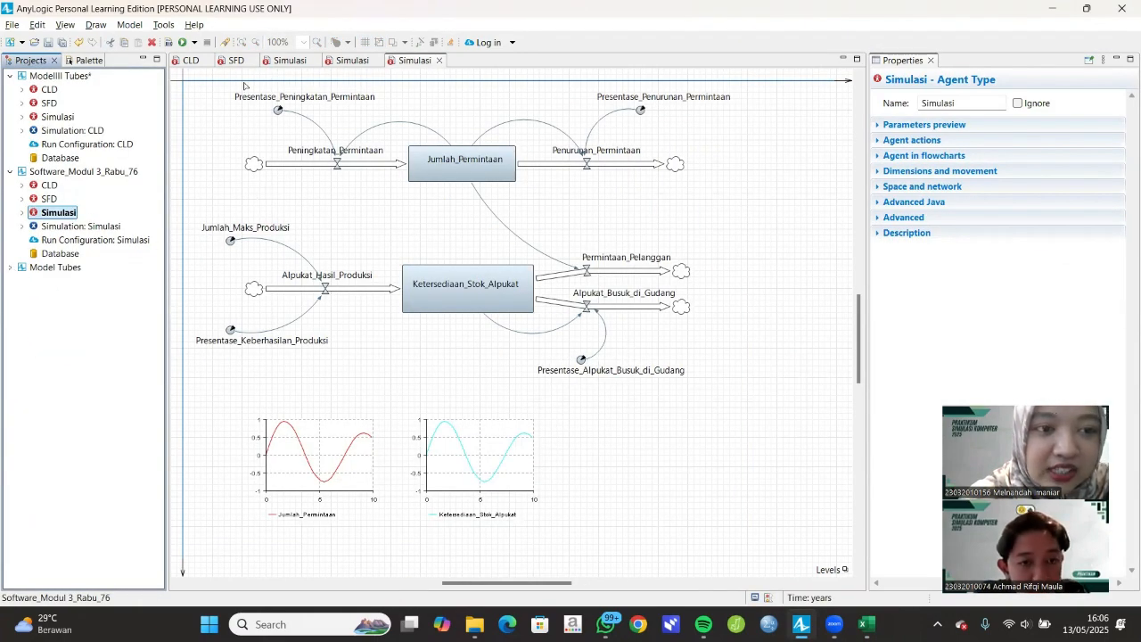
pyautogui.hotkey('ctrl', 'w')
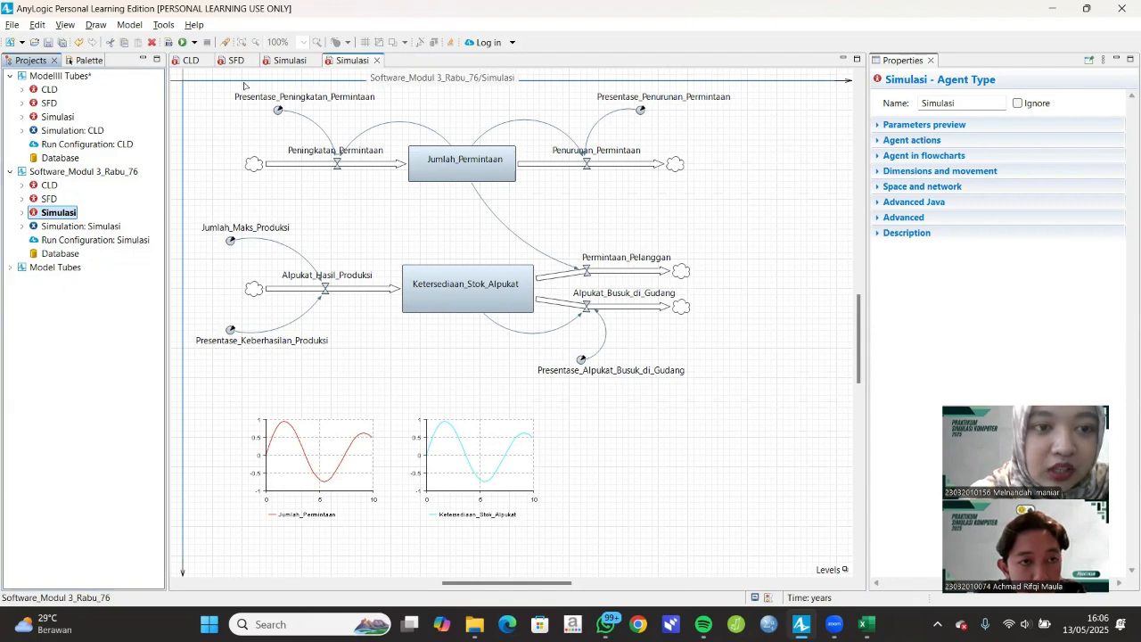
pyautogui.hotkey('ctrl', 'w')
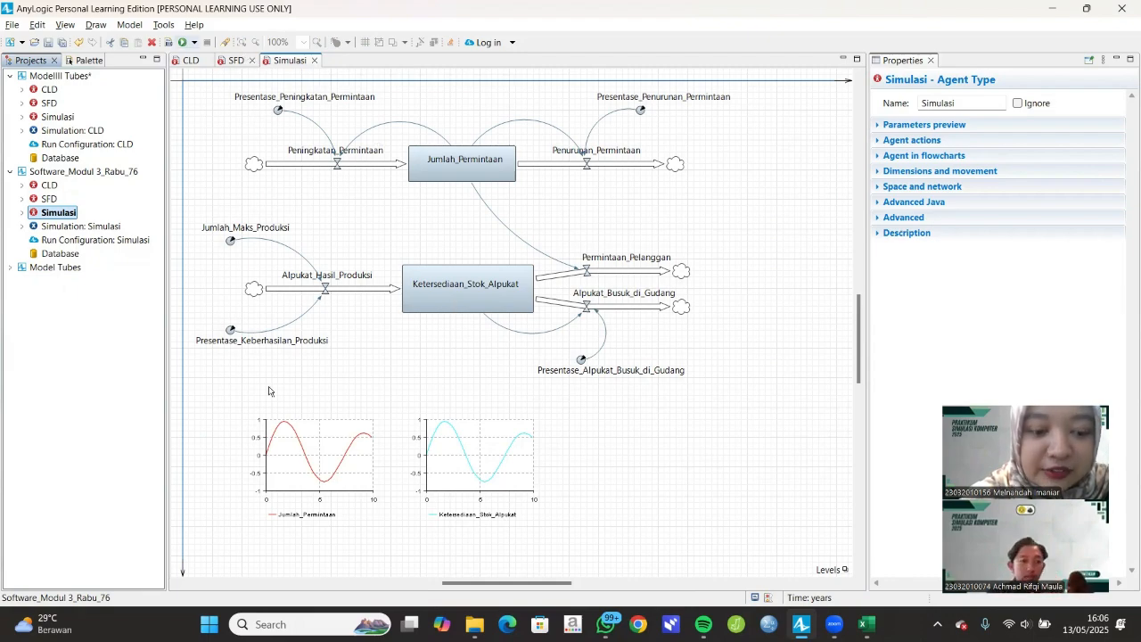
# - Inspect the properties of the Jumlah_Permintaan time plot below the Simulasi stock-and-flow diagram
pyautogui.scroll(-1, 358, 443)
pyautogui.click(357, 442)
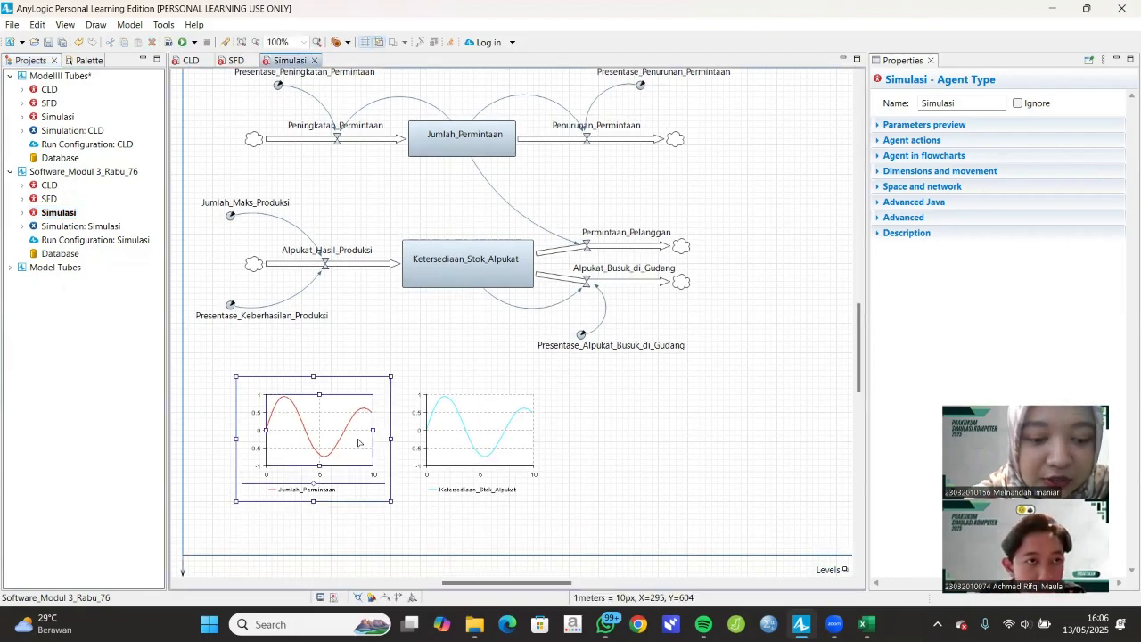
pyautogui.scroll(2, 357, 442)
pyautogui.scroll(1, 358, 443)
pyautogui.scroll(-1, 358, 442)
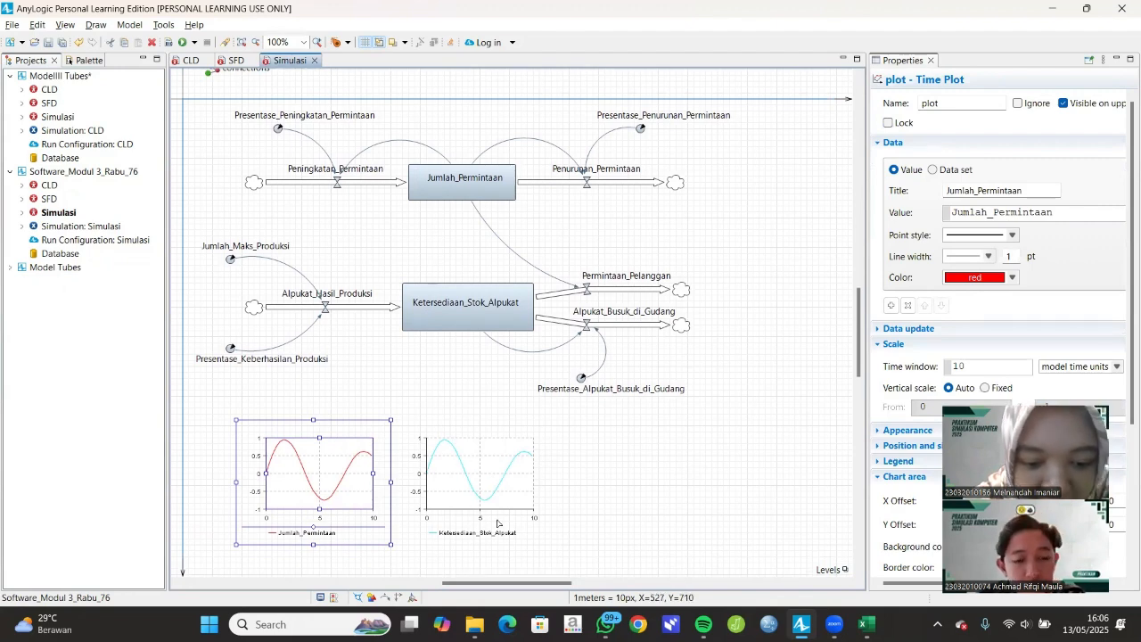
# - Check the Problems view for model errors and close it
pyautogui.click(334, 598)
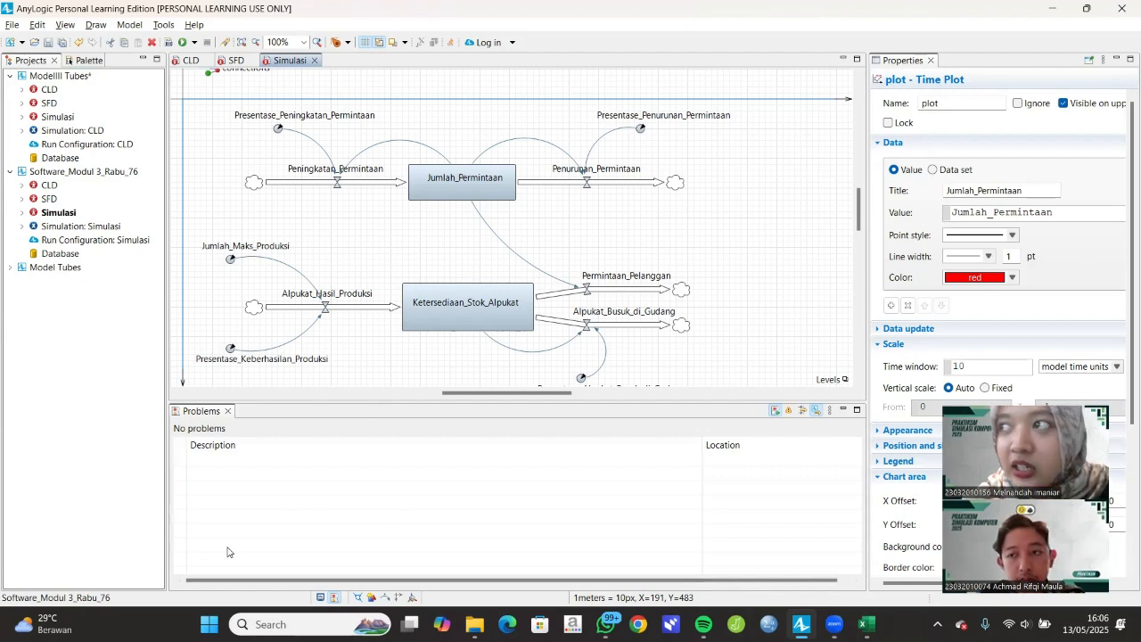
pyautogui.click(753, 335)
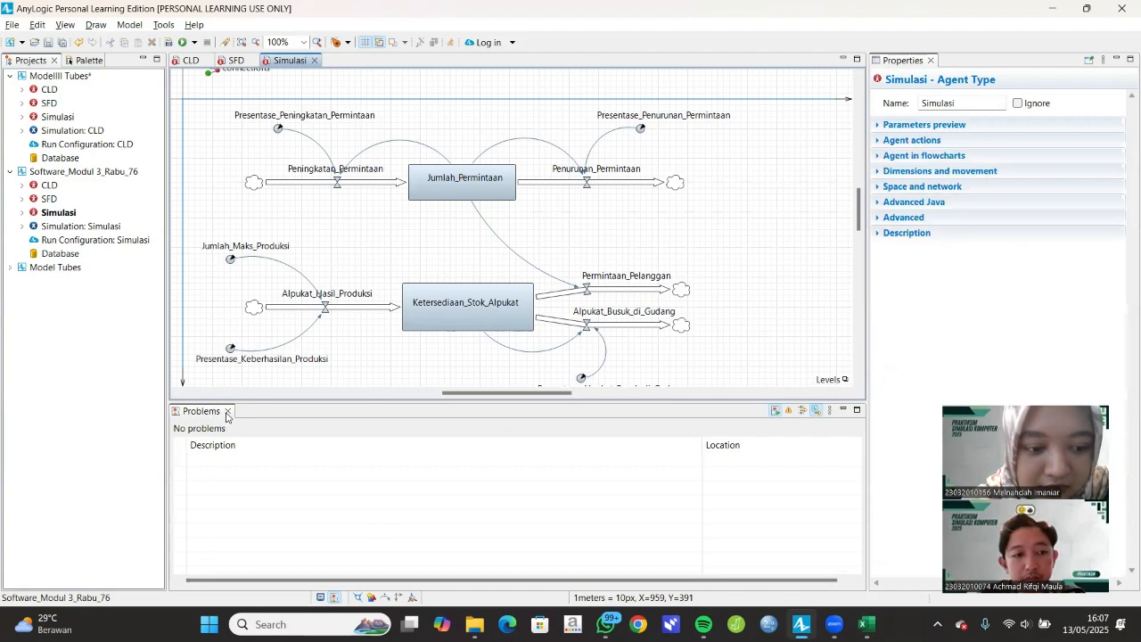
pyautogui.click(227, 412)
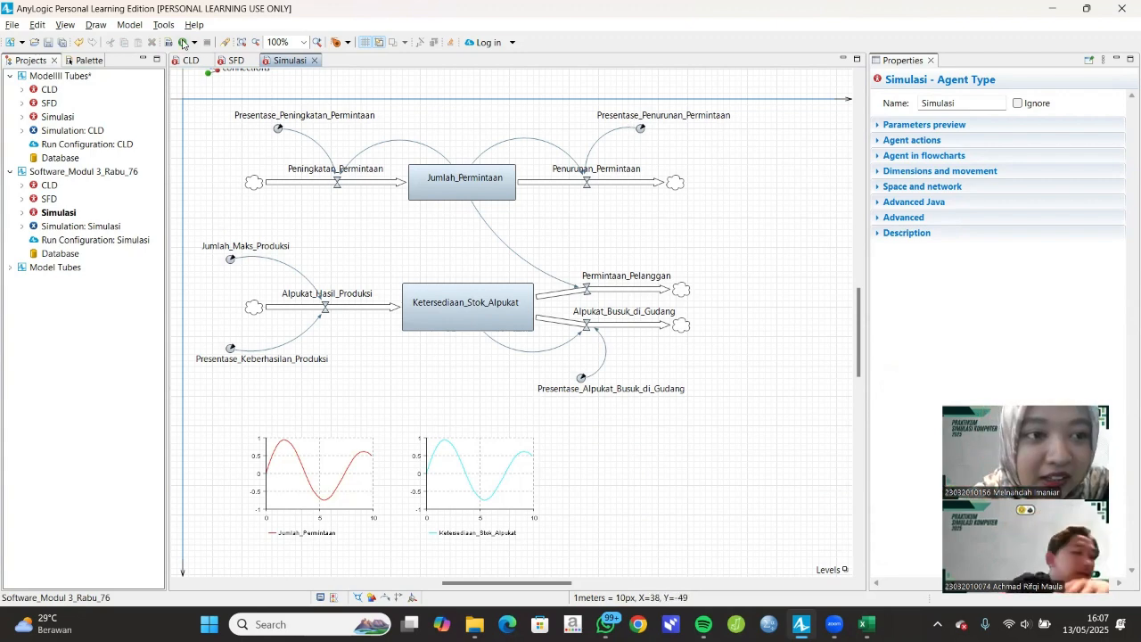
# - Run the Software_Modul 3_Rabu_76 simulation until it finishes, watching both time plots, and close the simulation window
pyautogui.click(183, 43)
pyautogui.click(199, 150)
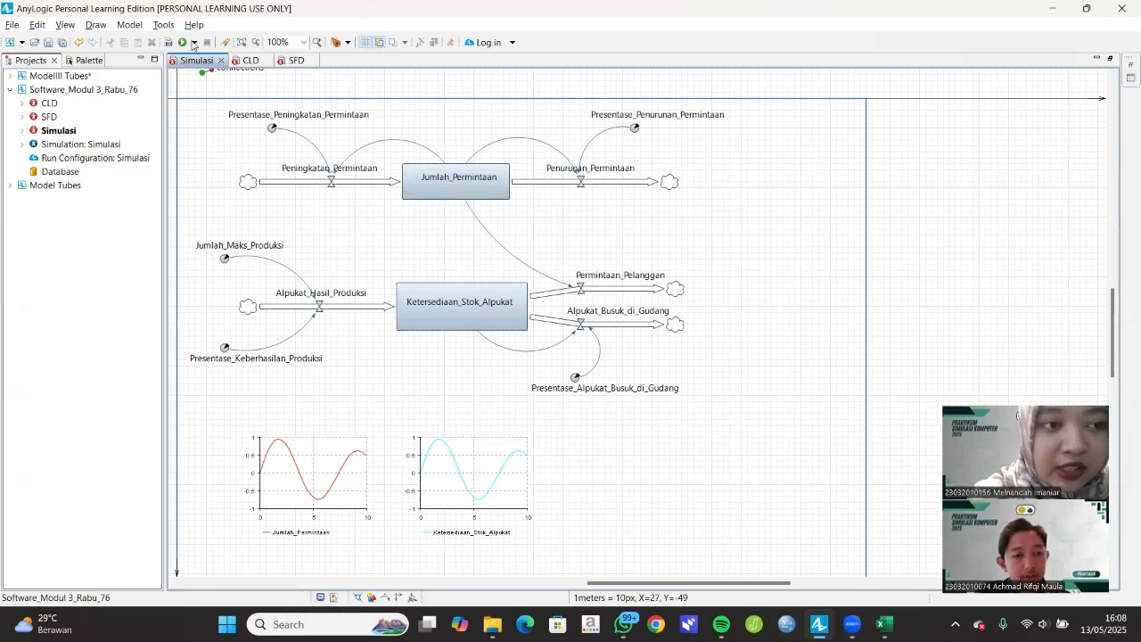
pyautogui.click(194, 43)
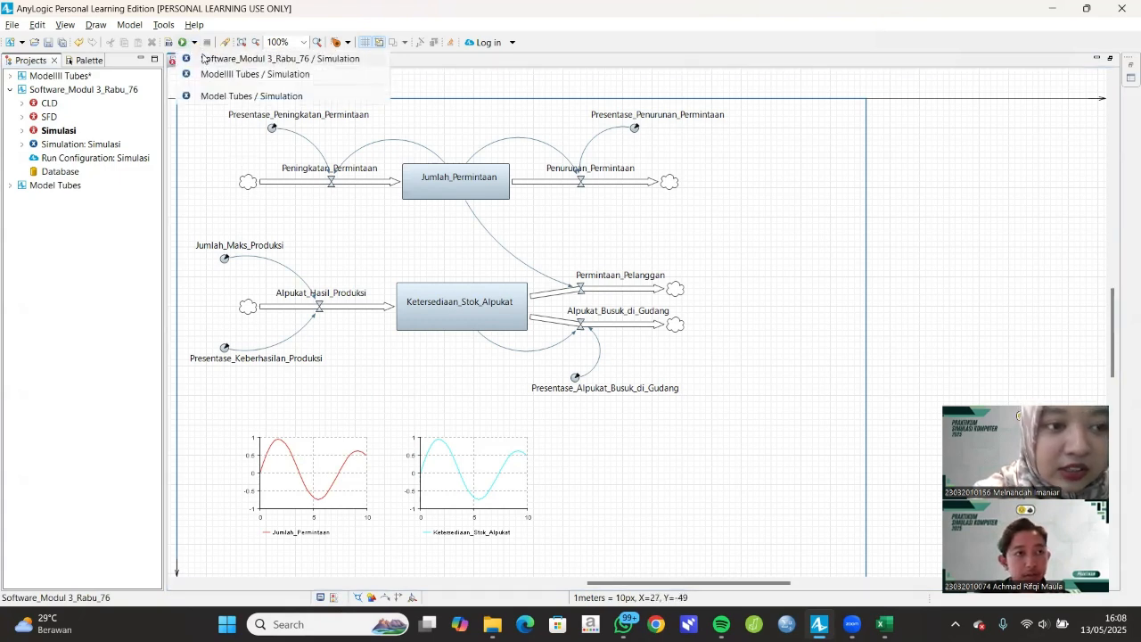
pyautogui.click(268, 59)
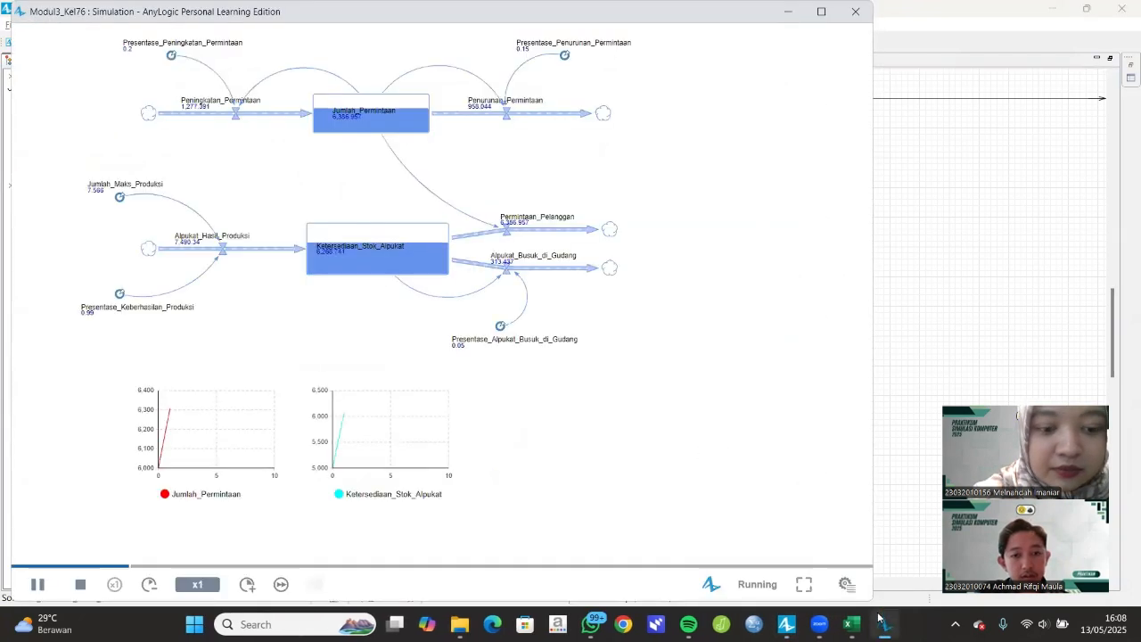
pyautogui.moveTo(878, 617)
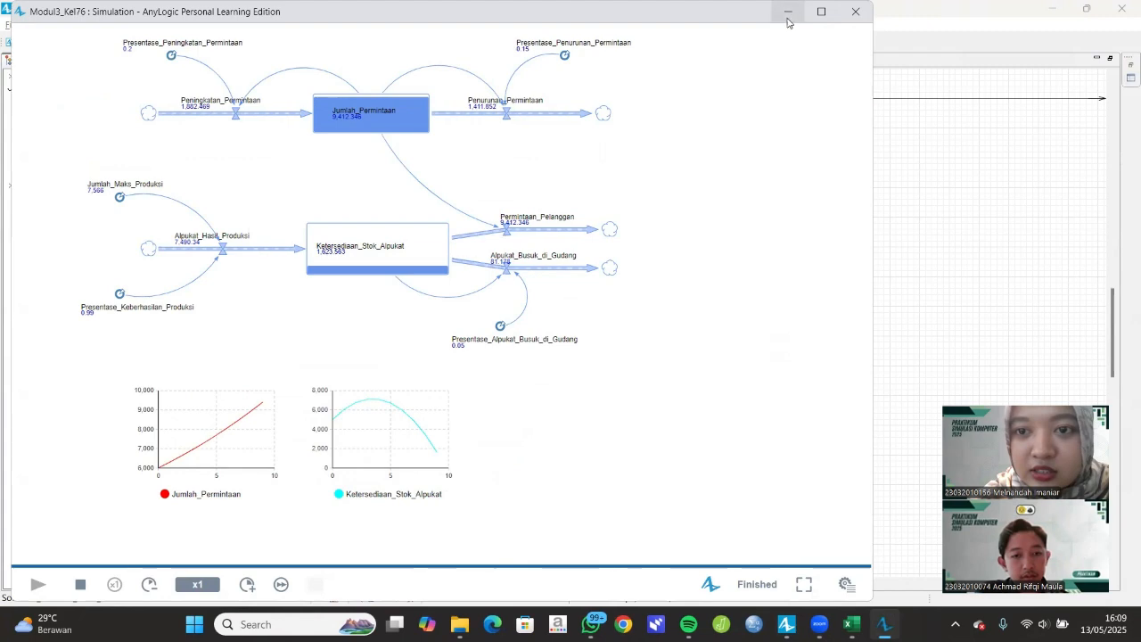
pyautogui.click(854, 13)
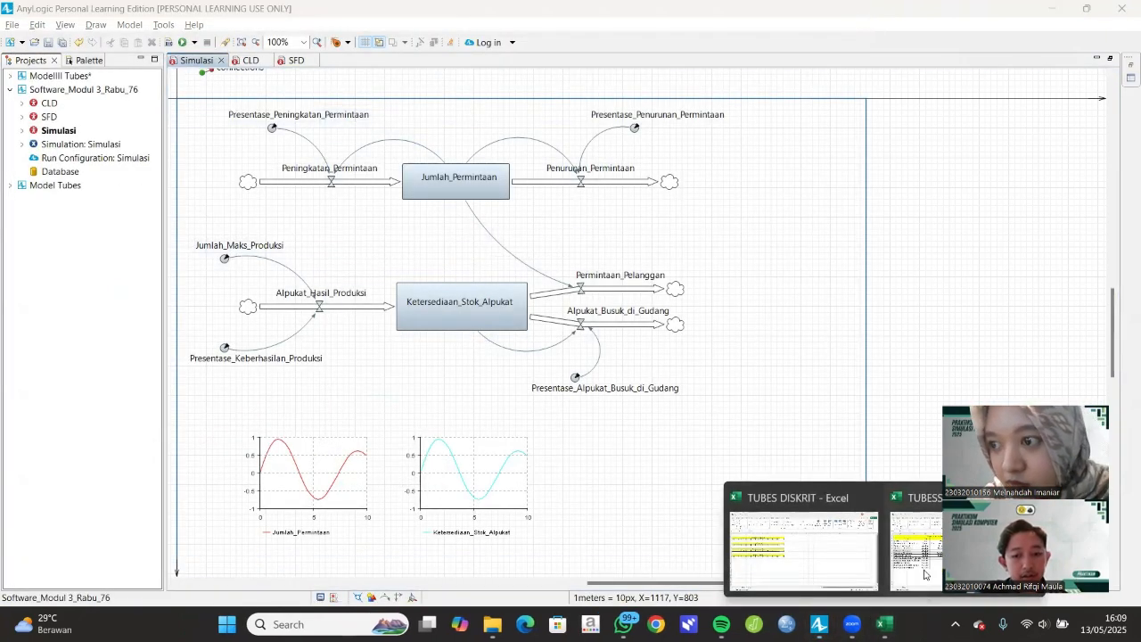
# - Switch to the TUBESS DINAMIS workbook in Excel and examine the Hasil Running table's Jumlah Permintaan and Ketersediaan Stok Alpukat values
pyautogui.click(924, 575)
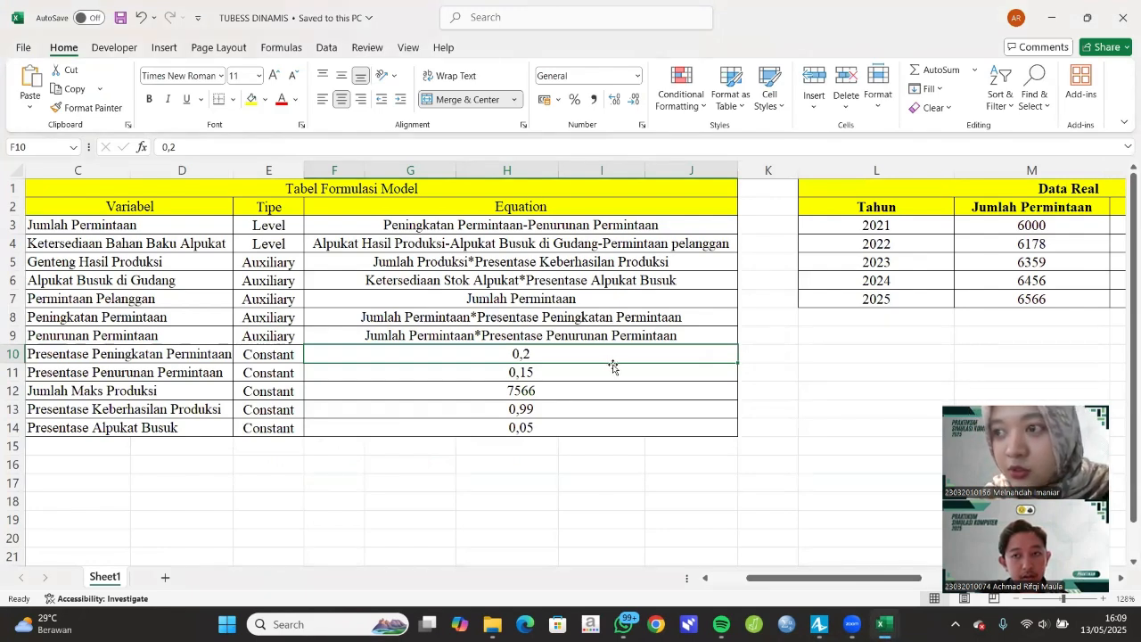
pyautogui.hscroll(5, 729, 346)
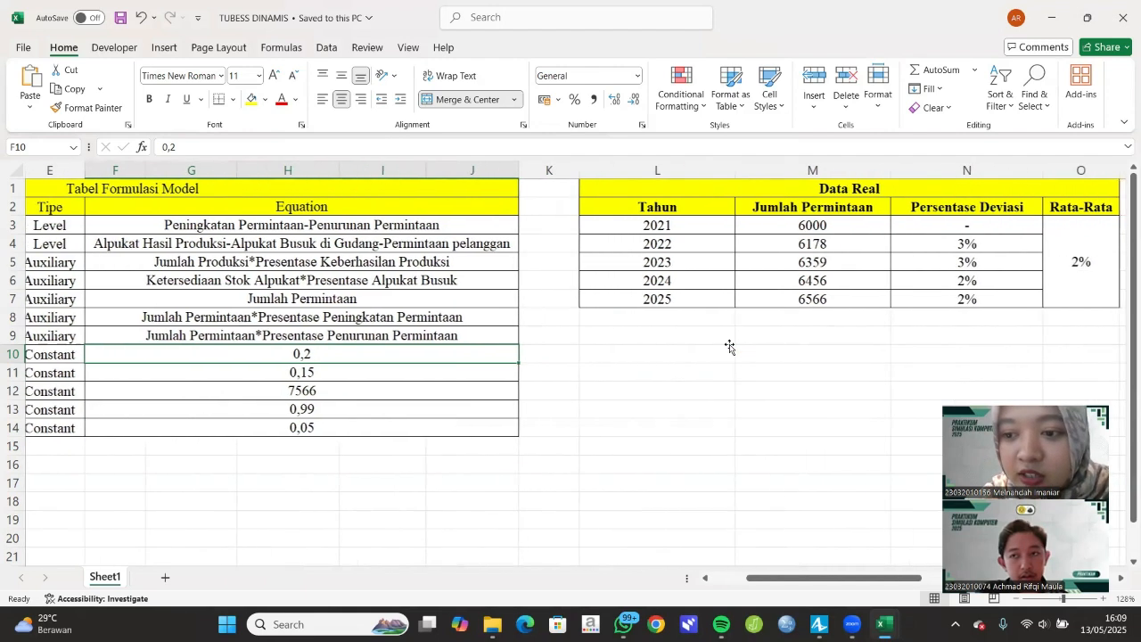
pyautogui.hscroll(-1, 729, 346)
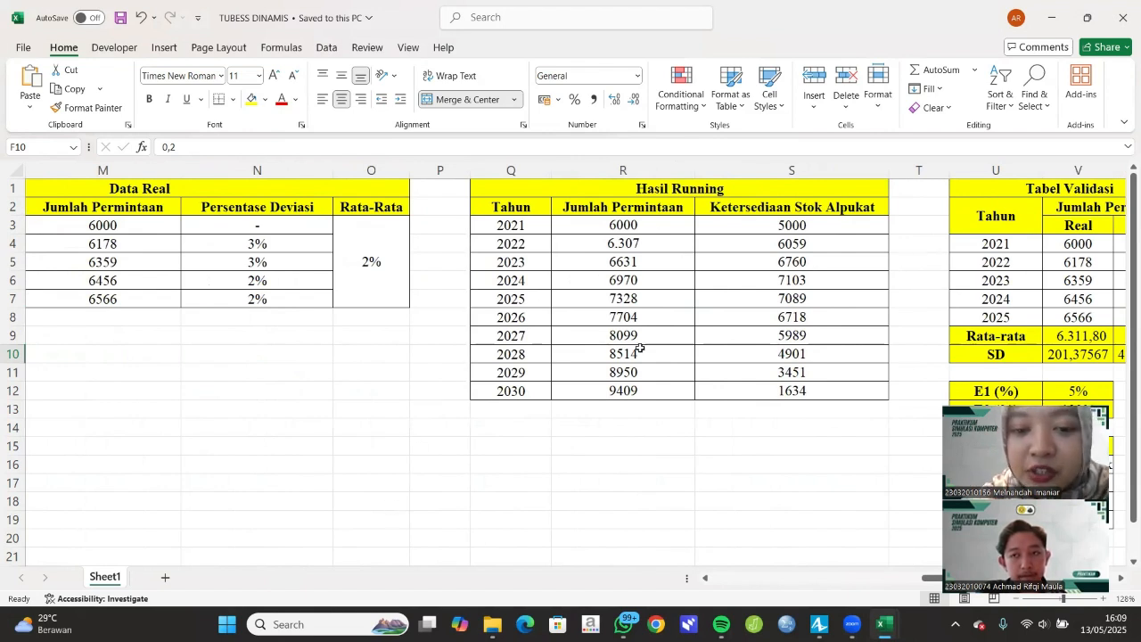
pyautogui.click(601, 230)
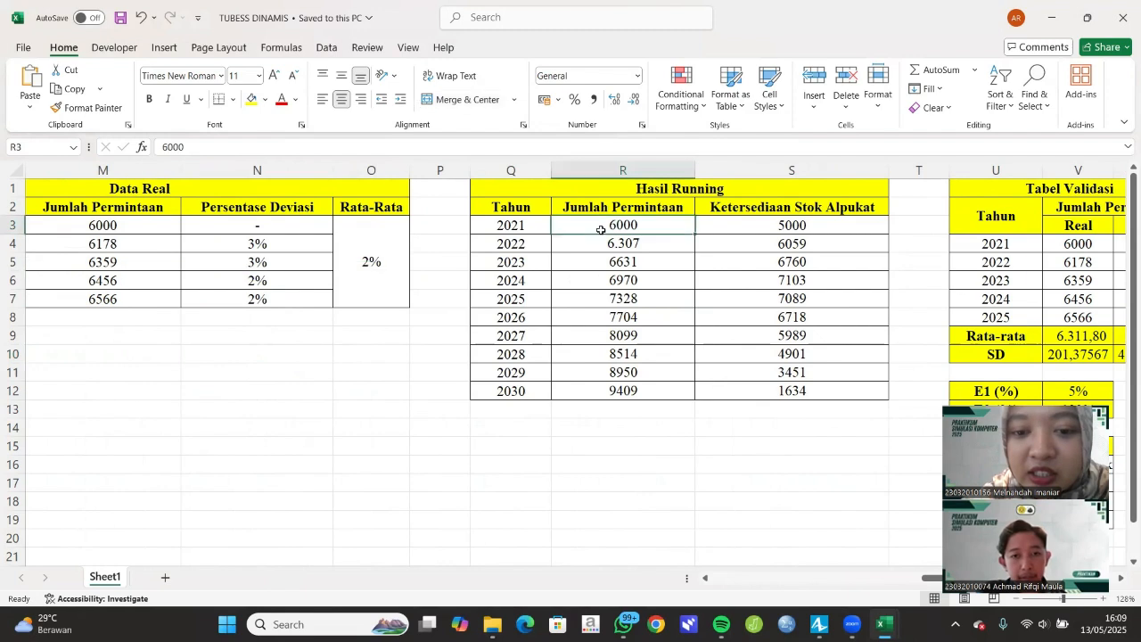
pyautogui.click(727, 223)
pyautogui.hscroll(1, 728, 223)
pyautogui.hscroll(1, 728, 223)
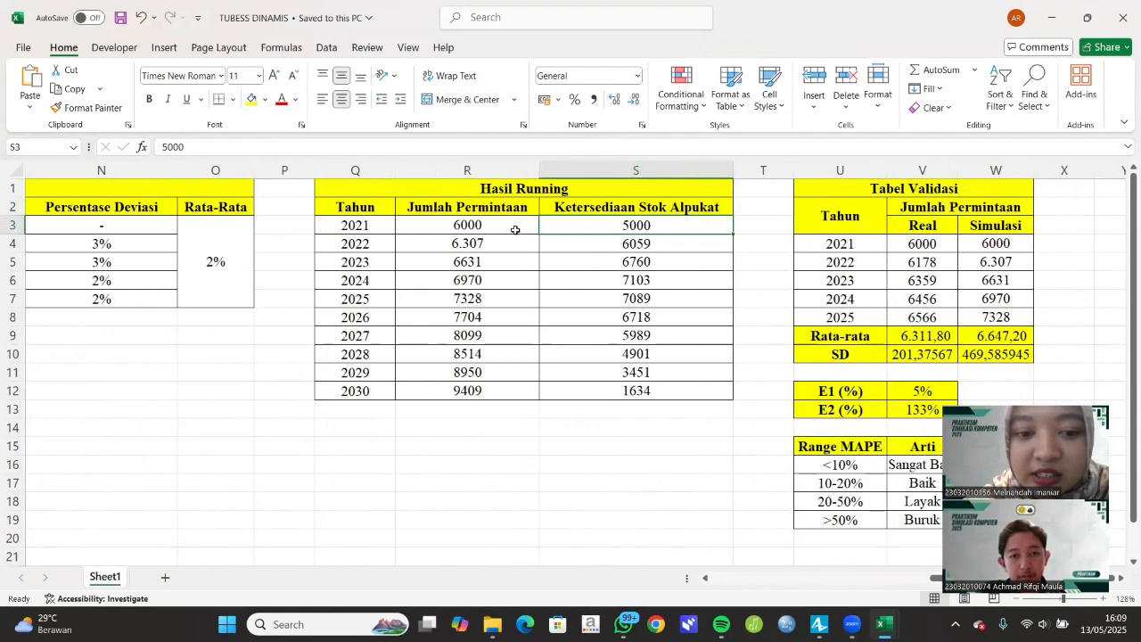
pyautogui.hscroll(-1, 451, 231)
pyautogui.hscroll(-1, 451, 231)
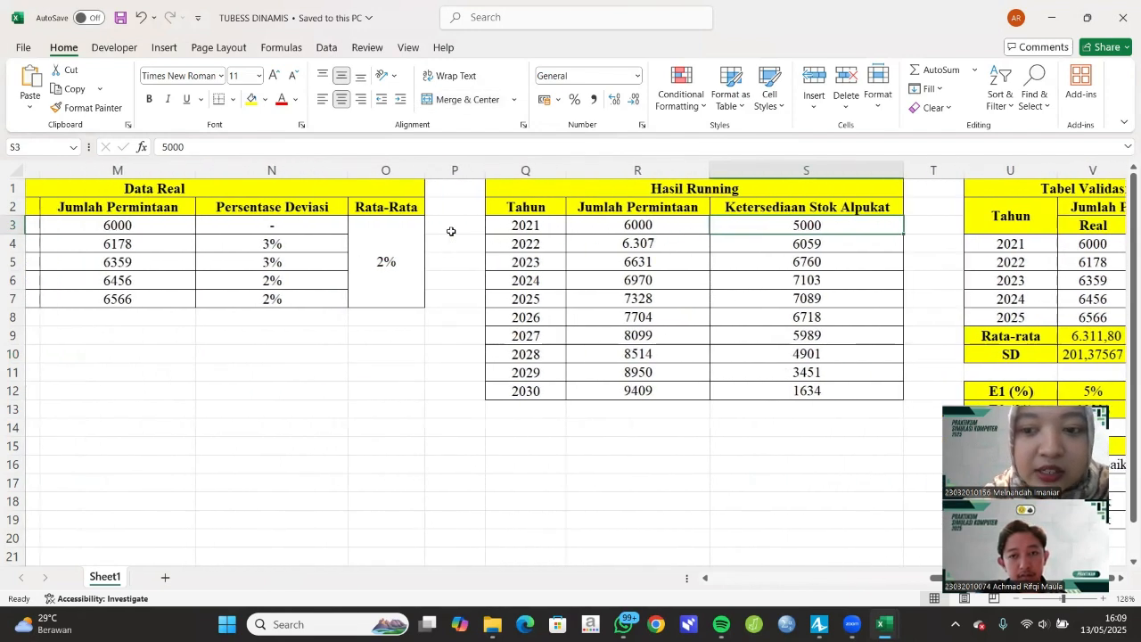
pyautogui.hscroll(4, 452, 231)
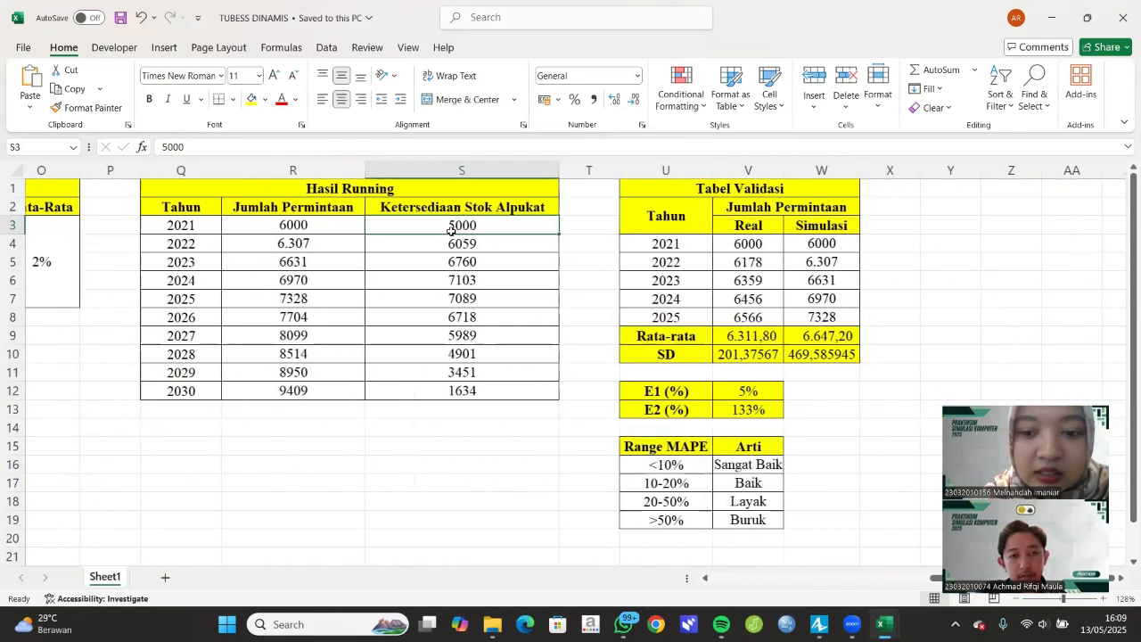
pyautogui.hscroll(-1, 452, 231)
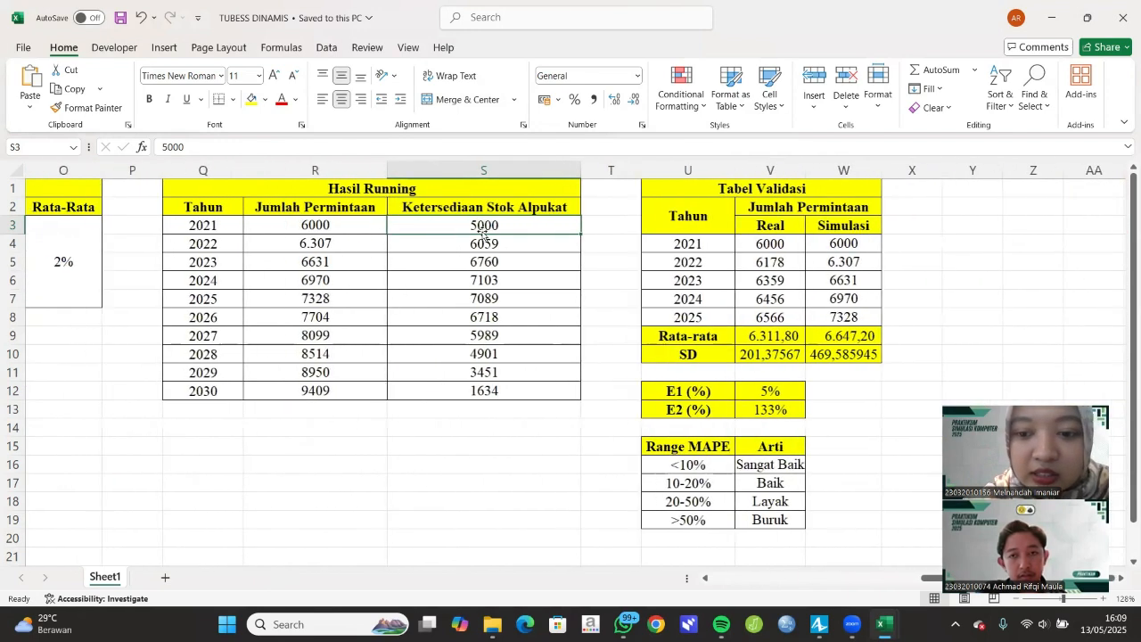
# - Compare the Real and Simulasi demand columns in Tabel Validasi and inspect the formula behind the Real column's Rata-rata
pyautogui.click(852, 246)
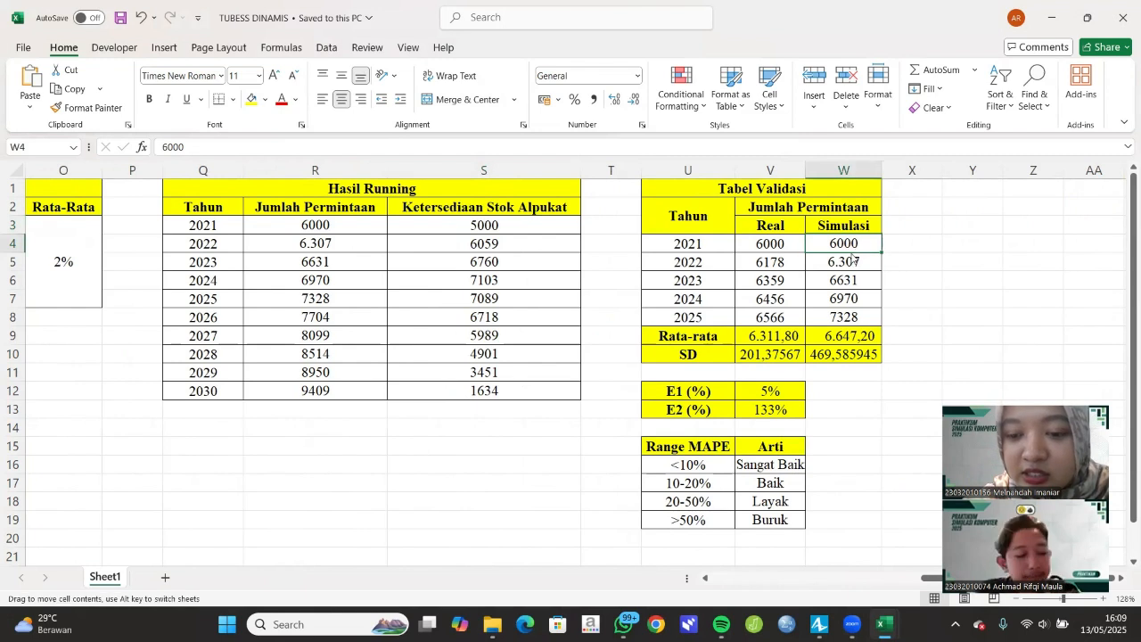
pyautogui.moveTo(853, 259)
pyautogui.mouseDown()
pyautogui.moveTo(851, 299)
pyautogui.moveTo(854, 254)
pyautogui.mouseUp()
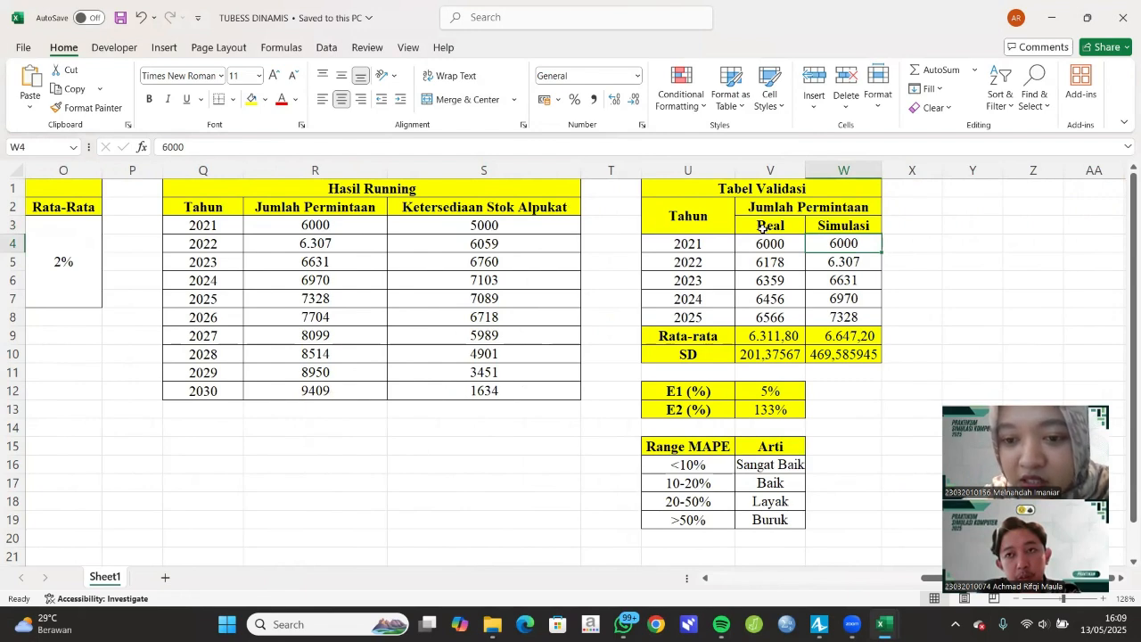
pyautogui.click(763, 228)
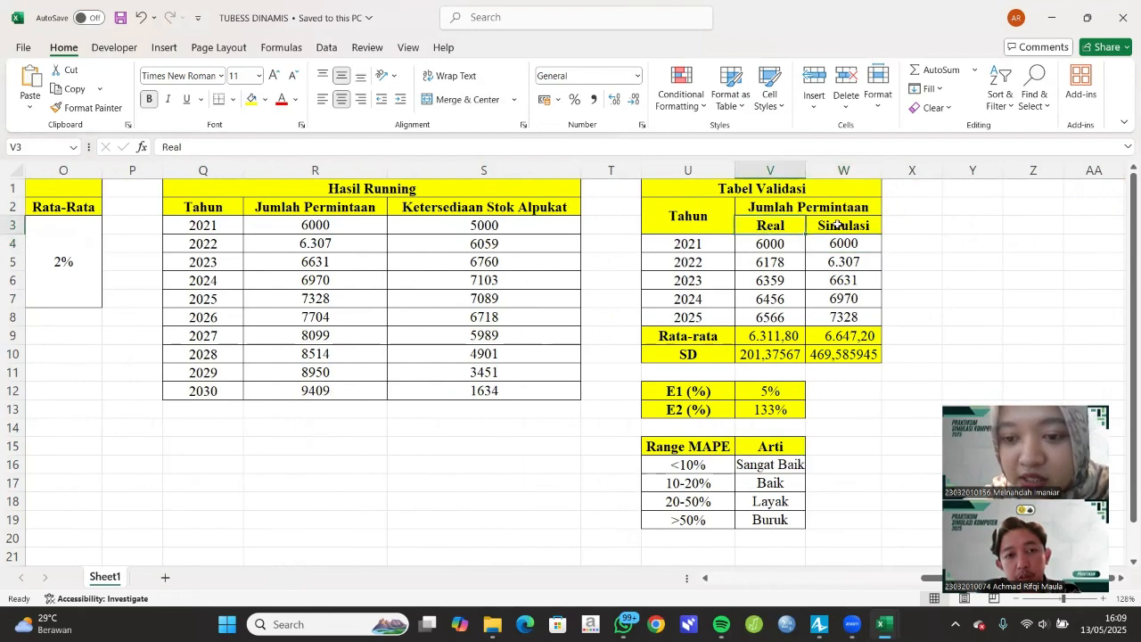
pyautogui.hscroll(-5, 498, 307)
pyautogui.hscroll(6, 498, 308)
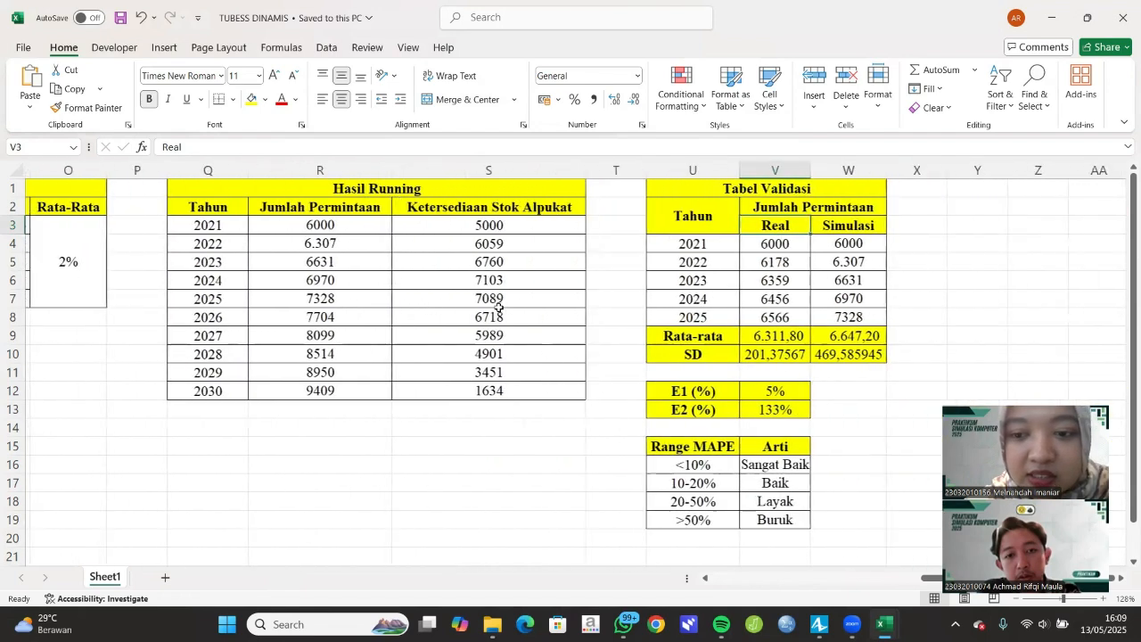
pyautogui.click(645, 248)
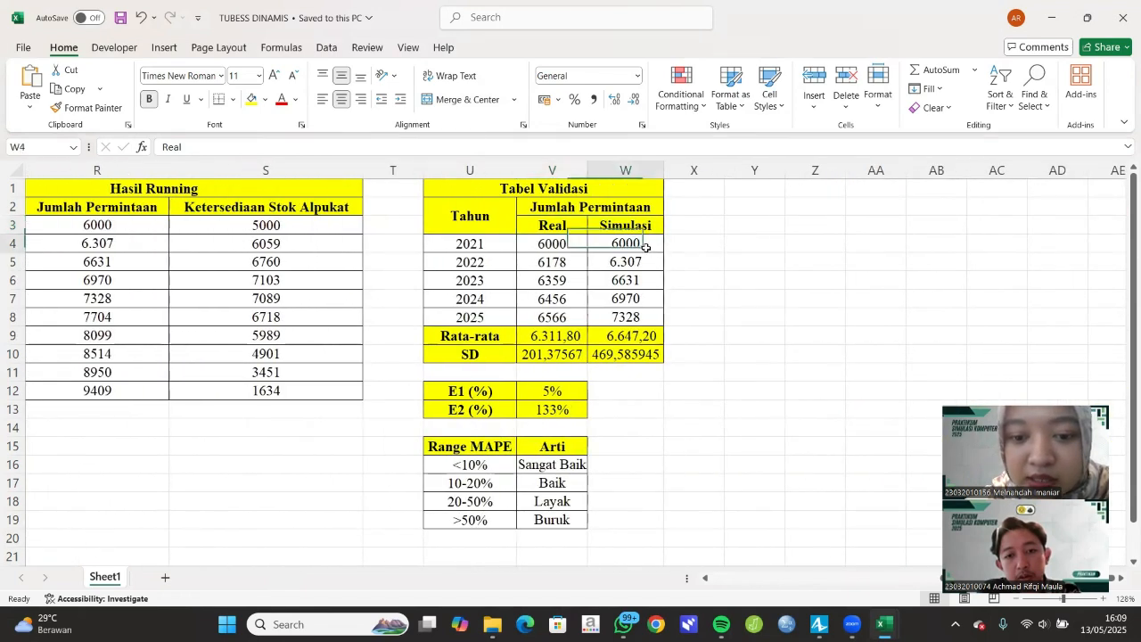
pyautogui.click(564, 342)
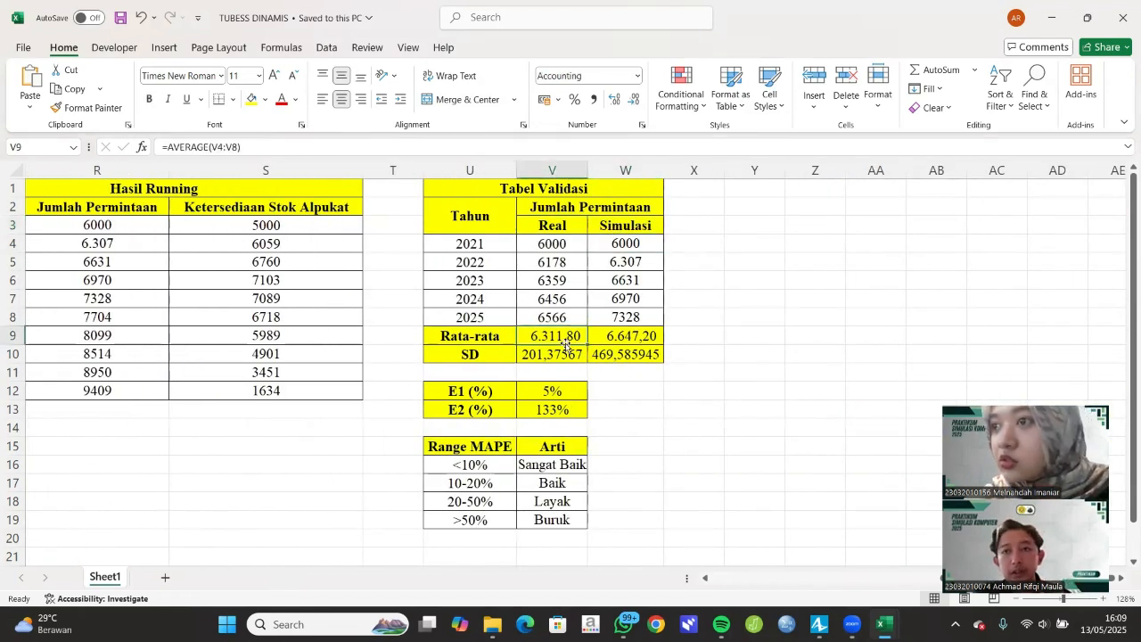
# - Close the TUBESS DINAMIS workbook and minimize TUBES DISKRIT to return to the AnyLogic Simulasi diagram
pyautogui.click(1123, 27)
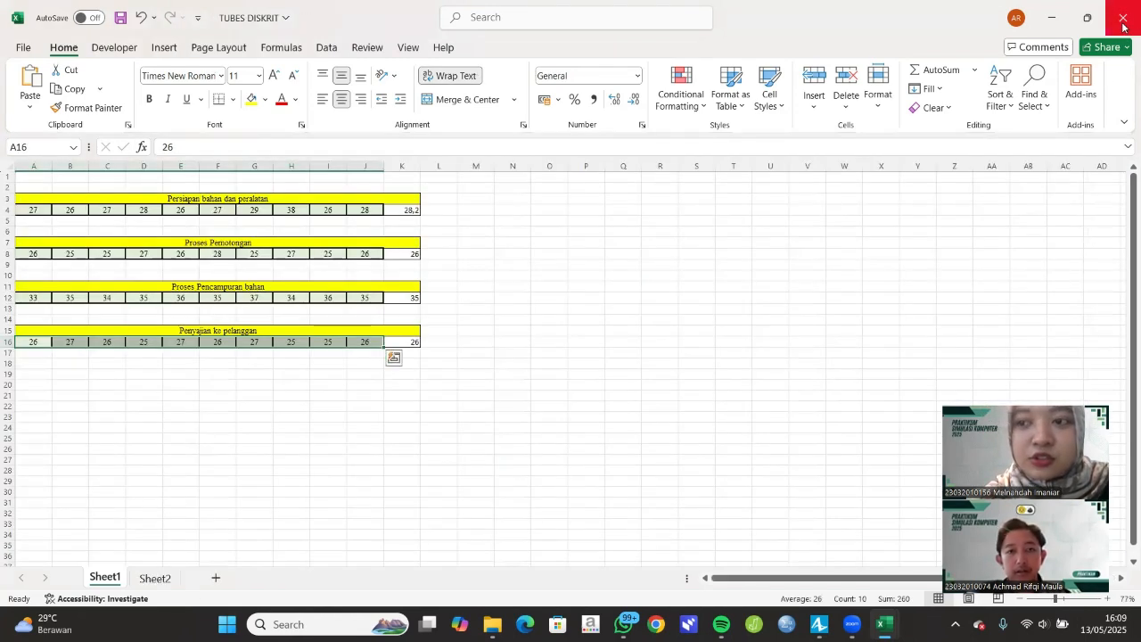
pyautogui.click(1058, 17)
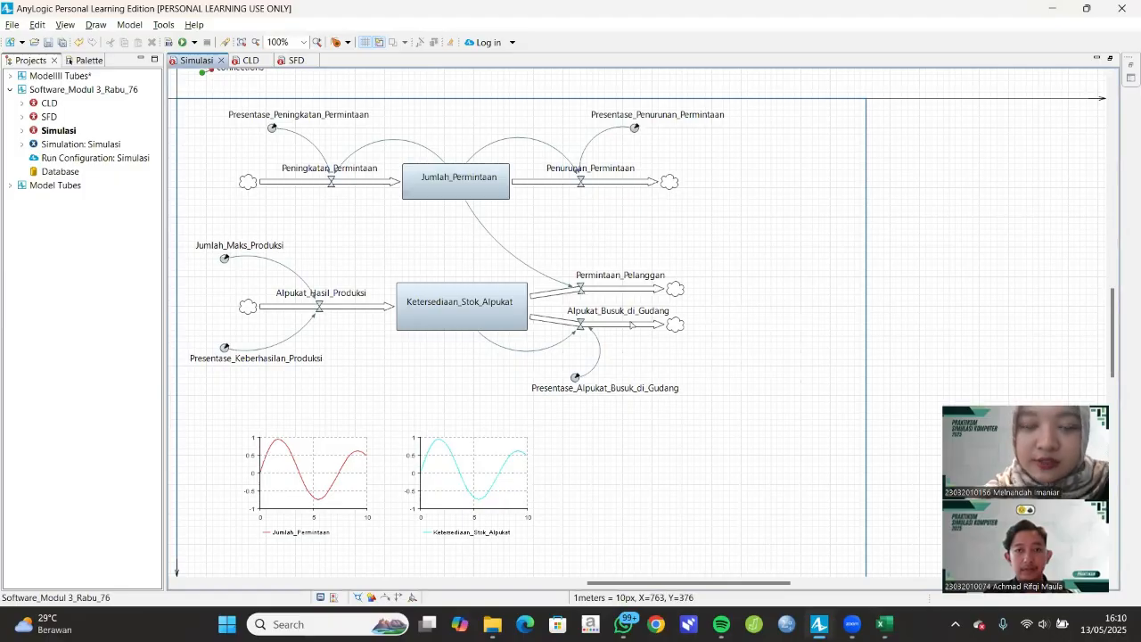